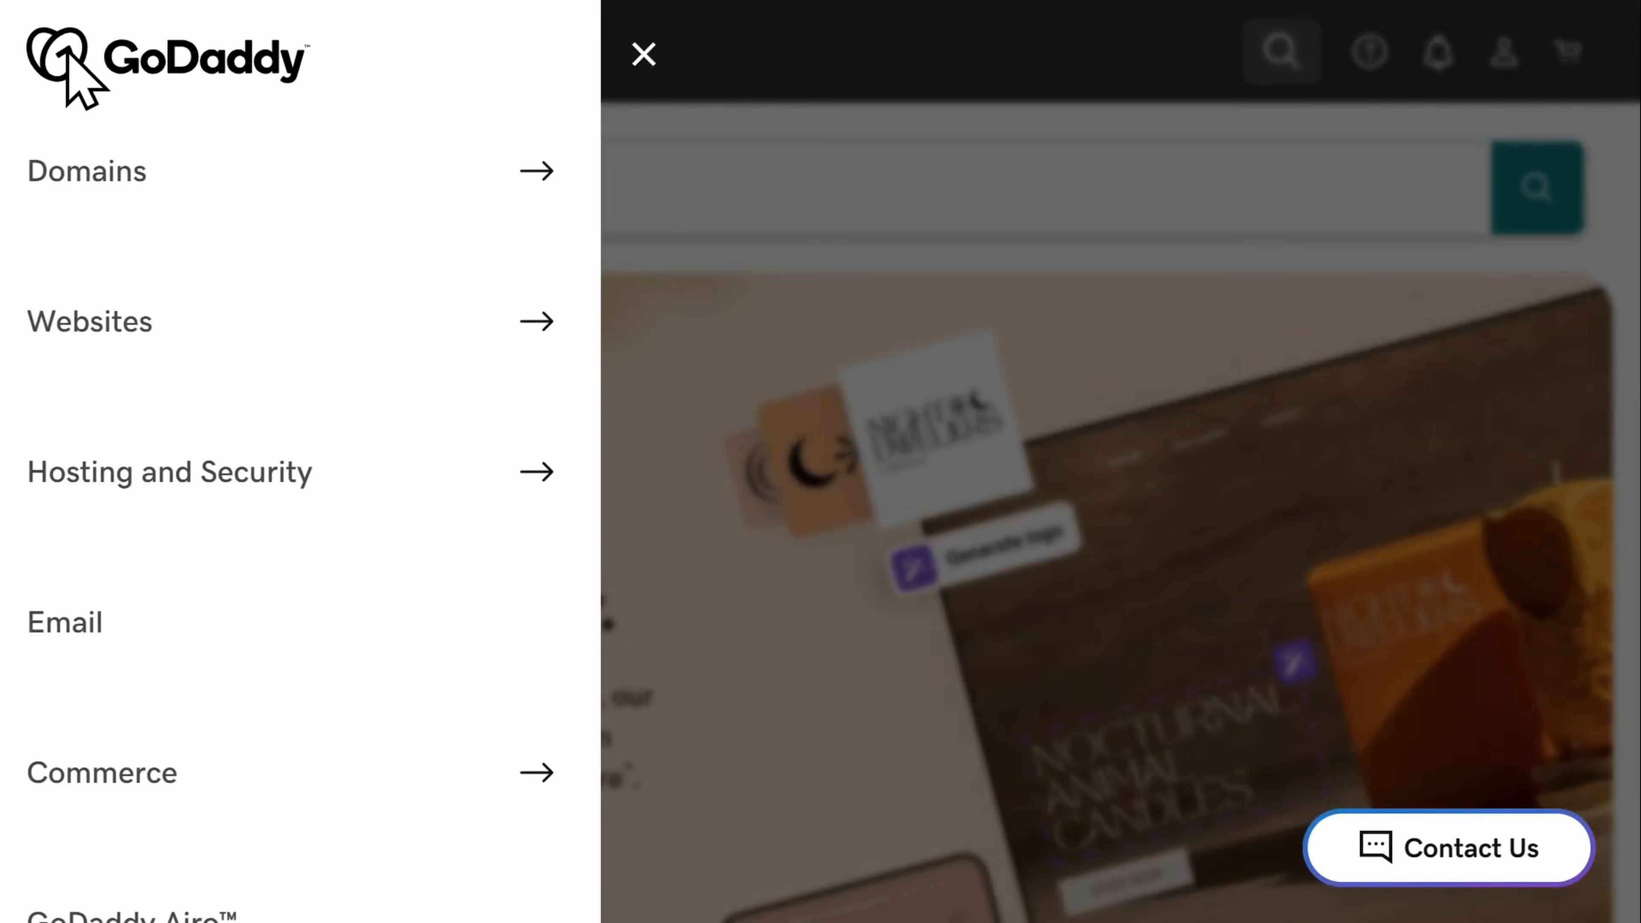
# Open the GoDaddy Website Builder product page and start creating a website for free
pyautogui.click(155, 342)
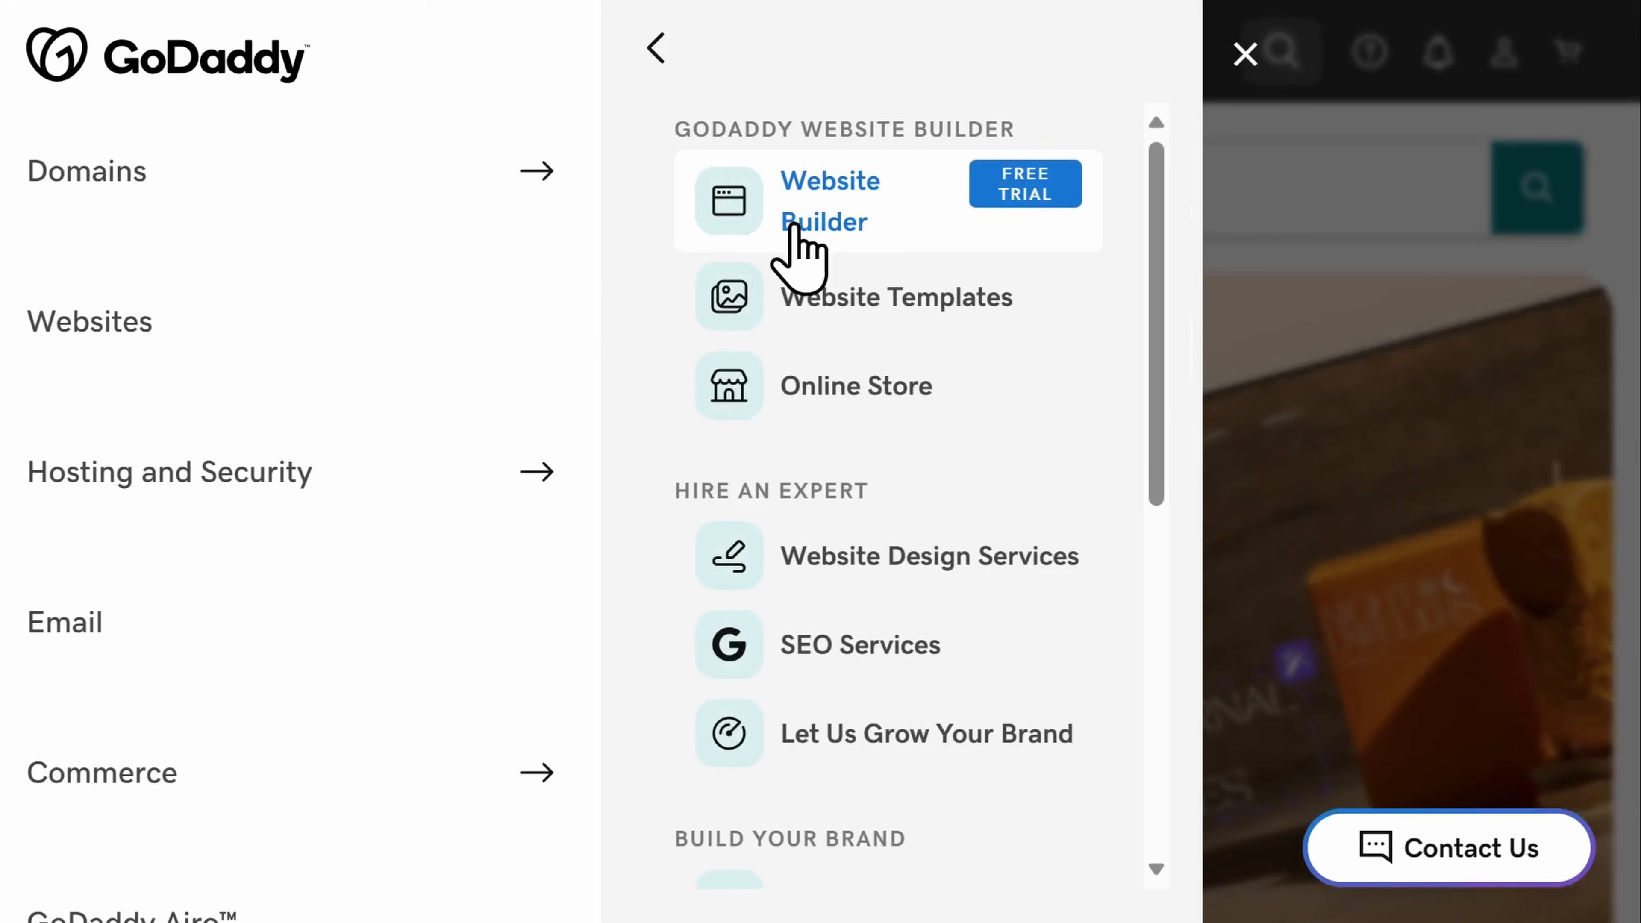
pyautogui.click(793, 227)
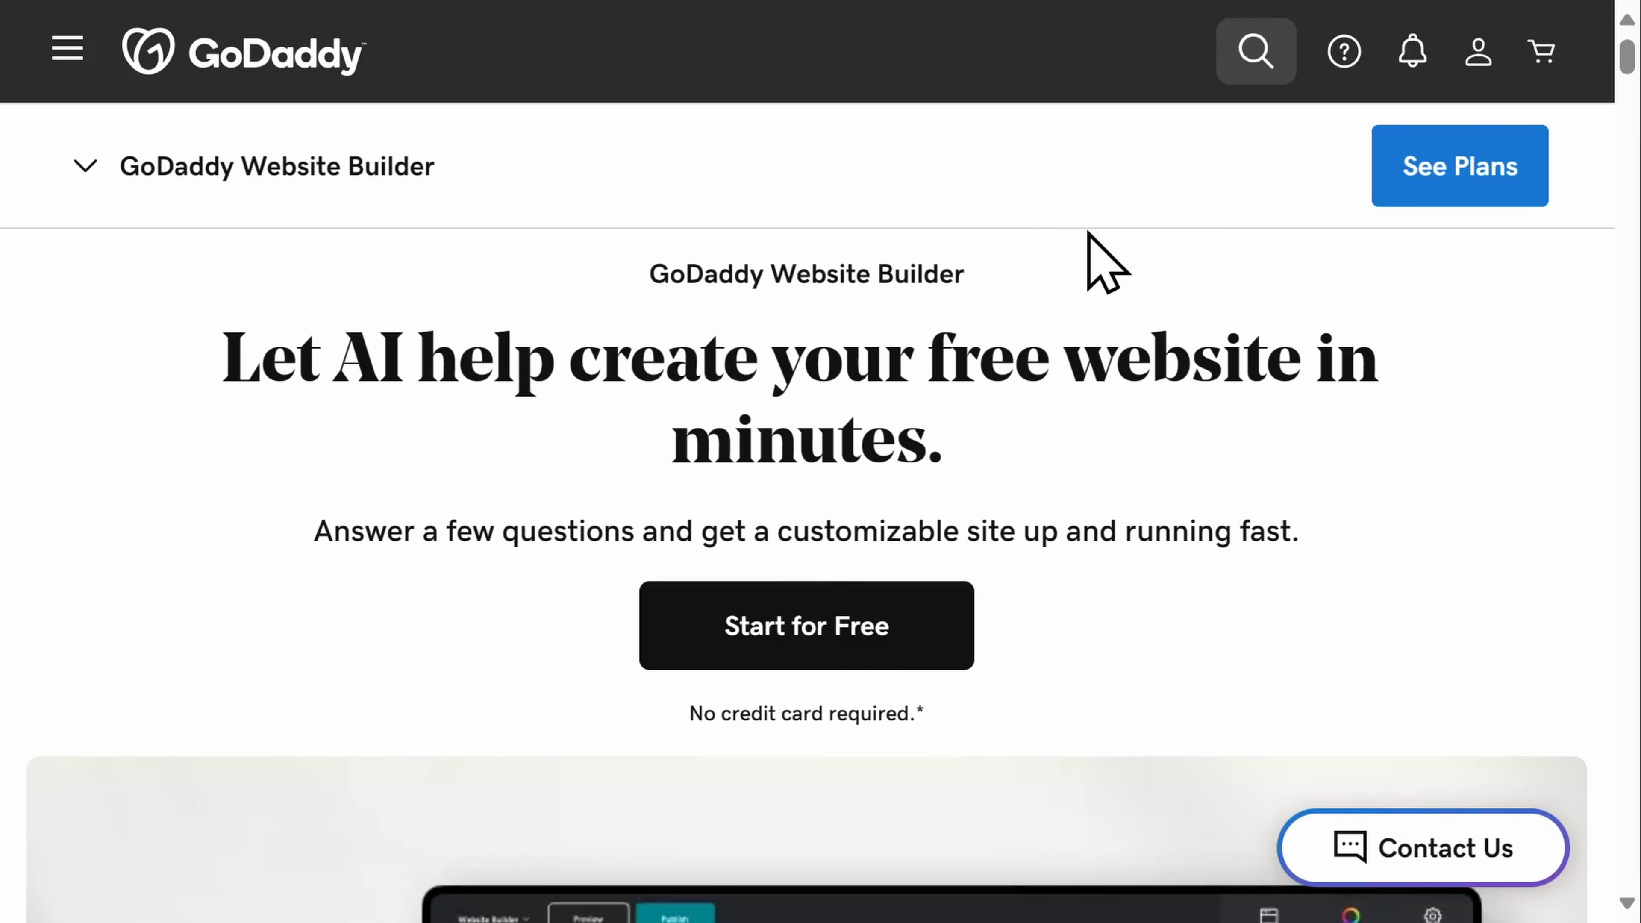
pyautogui.scroll(-2, 1088, 232)
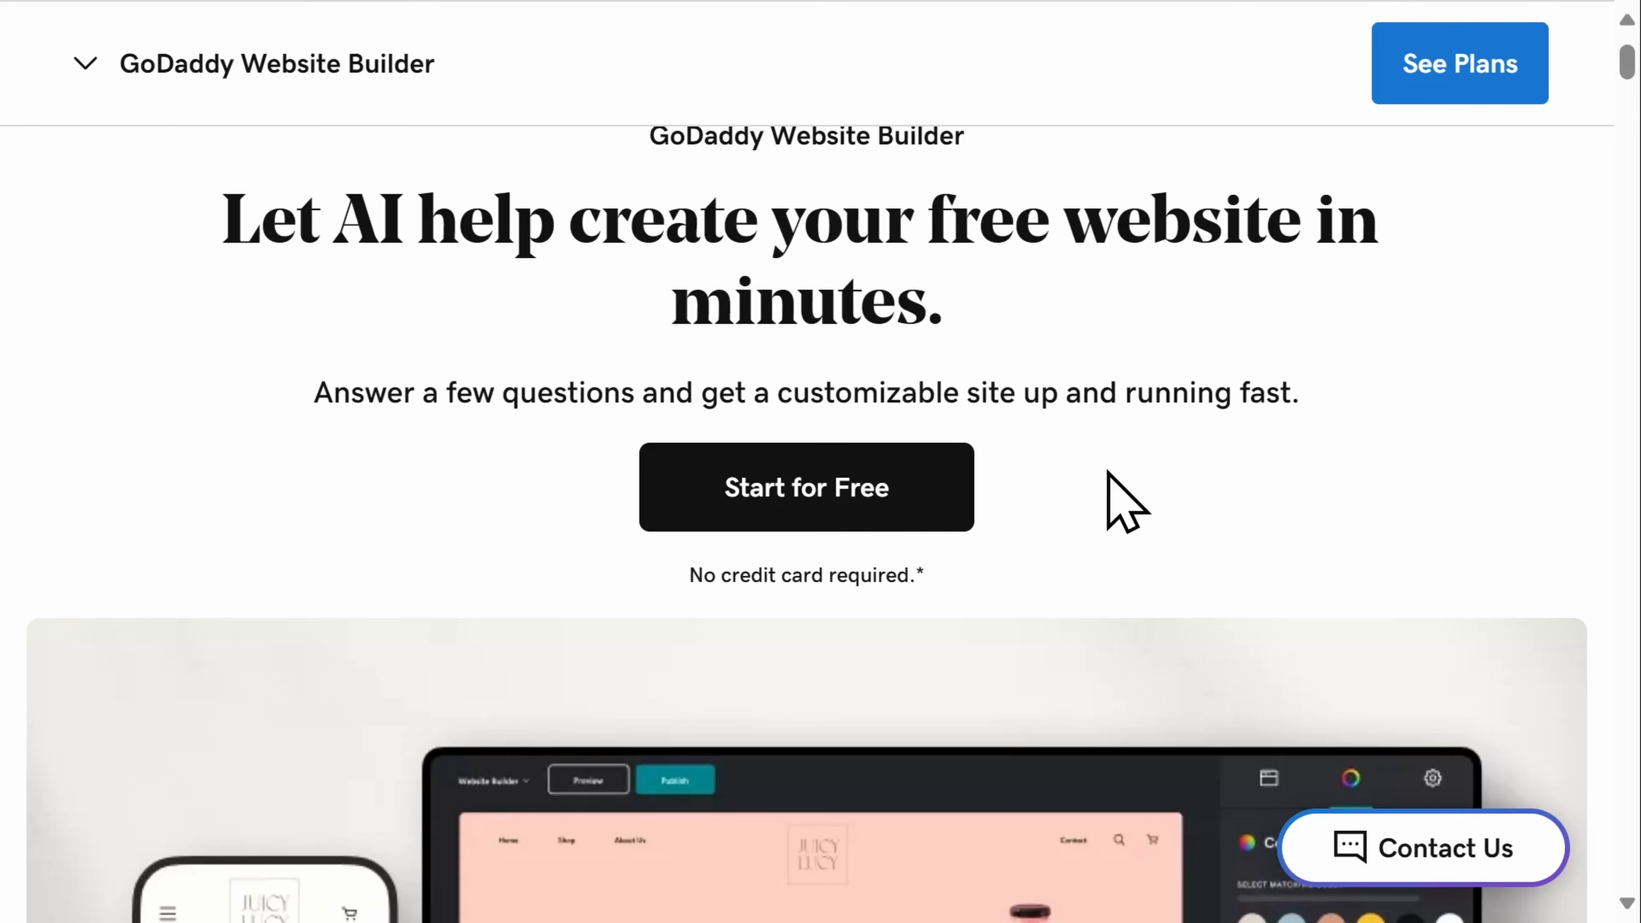
pyautogui.click(849, 510)
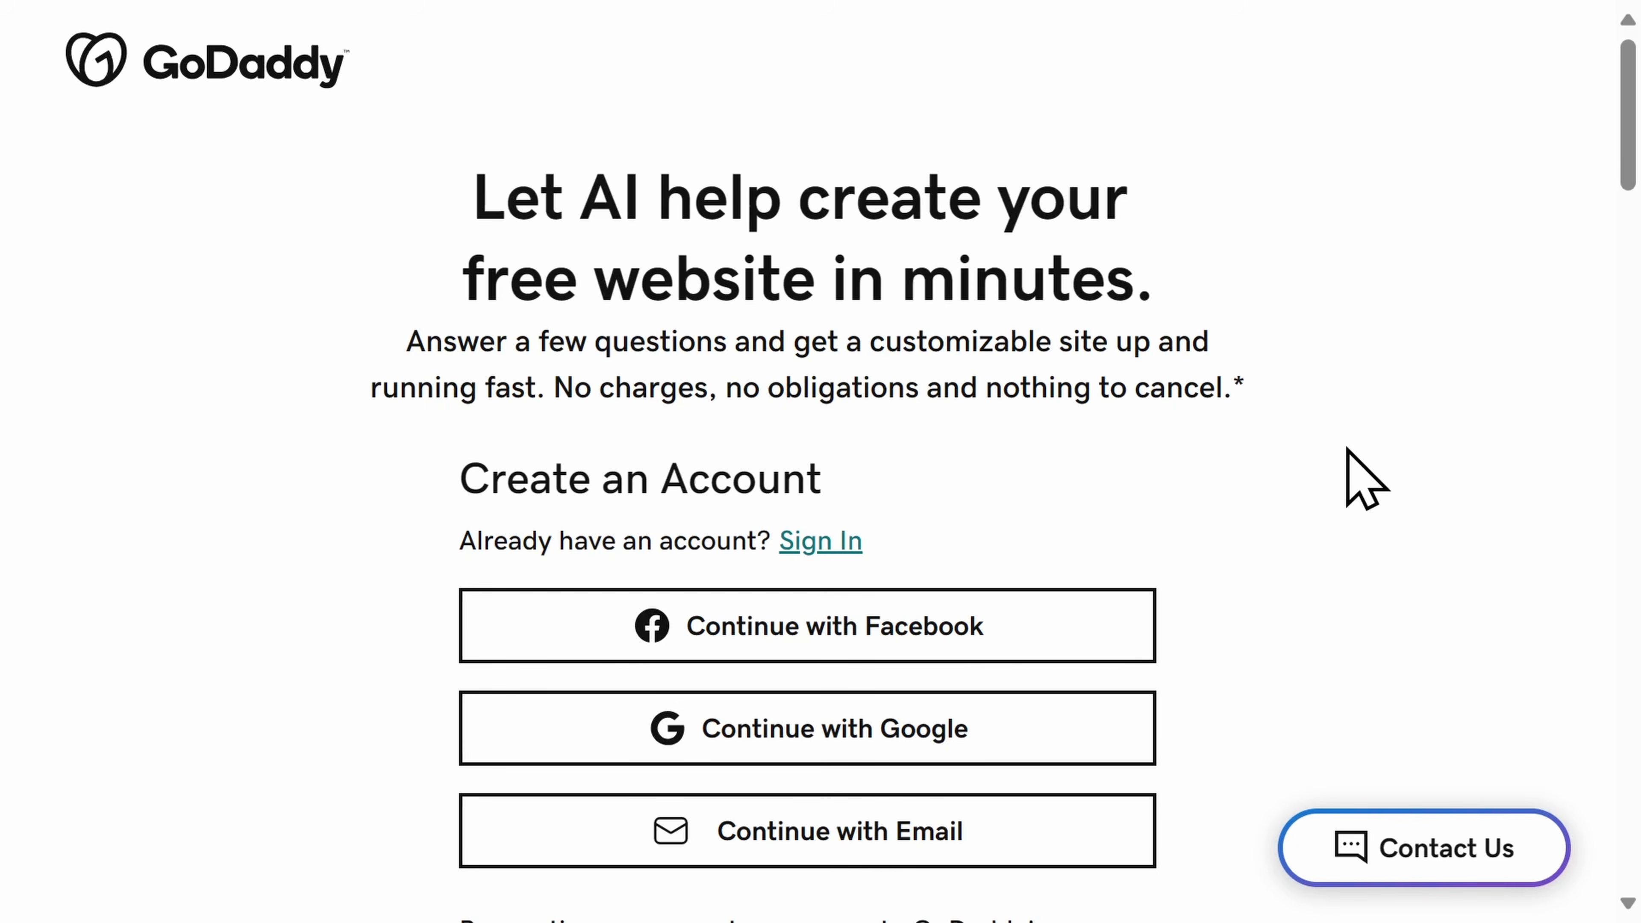
# Choose email as the sign-up method for the new account and look through its registration form
pyautogui.scroll(-4, 1365, 479)
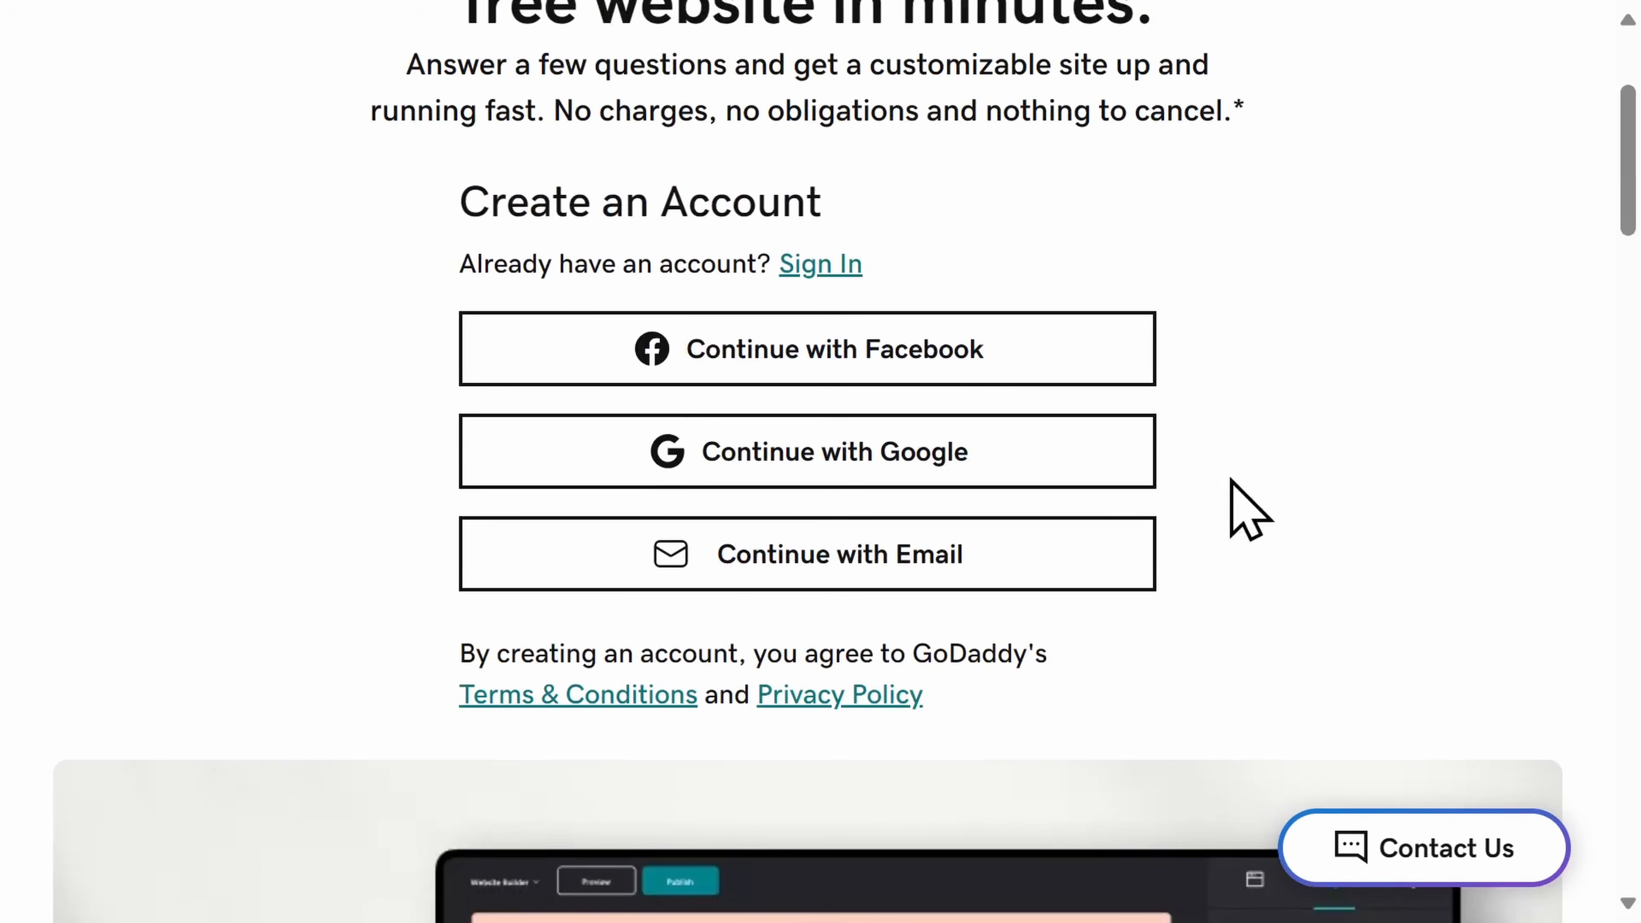
pyautogui.click(785, 556)
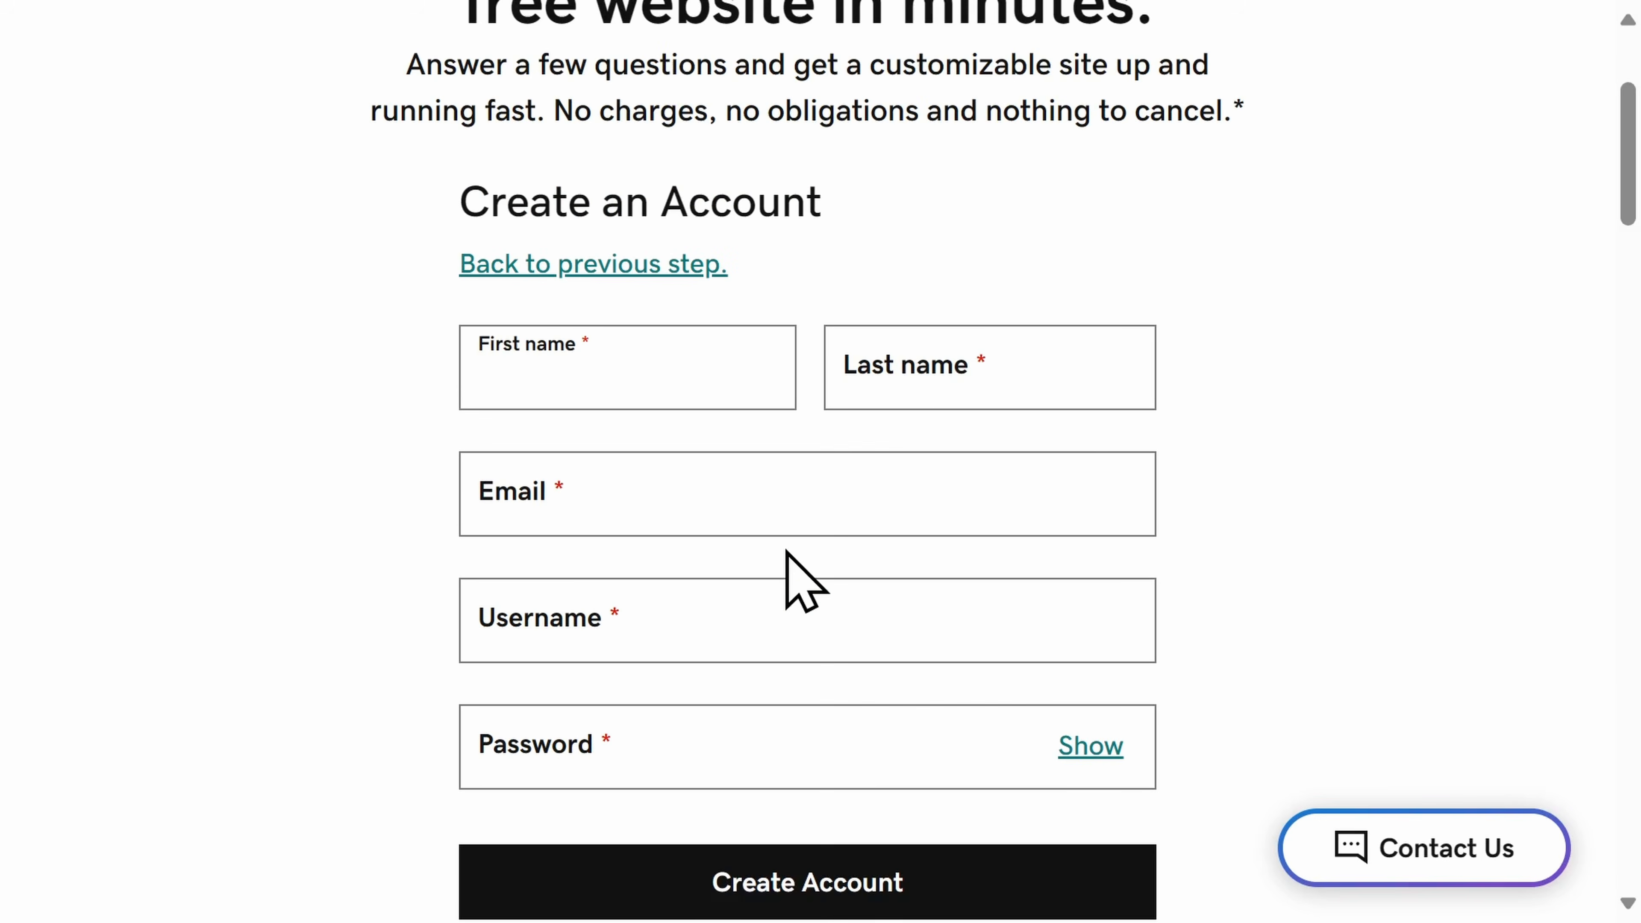
pyautogui.scroll(-4, 786, 553)
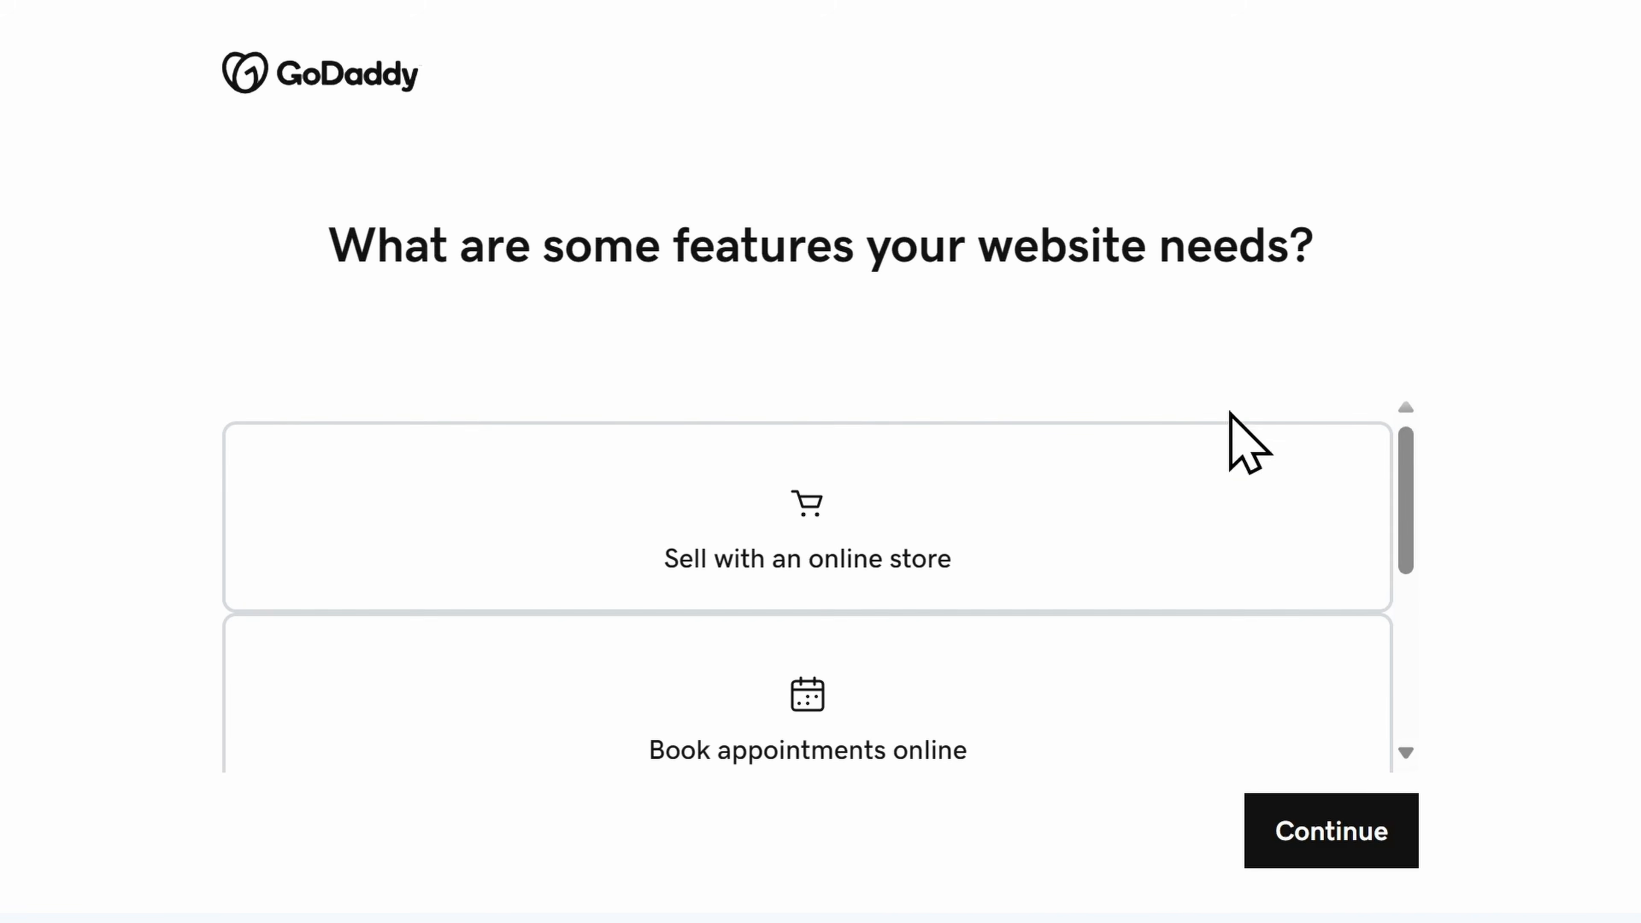
# Choose "Sell with an online store" as the website's needed feature and continue to the business category question
pyautogui.click(1239, 465)
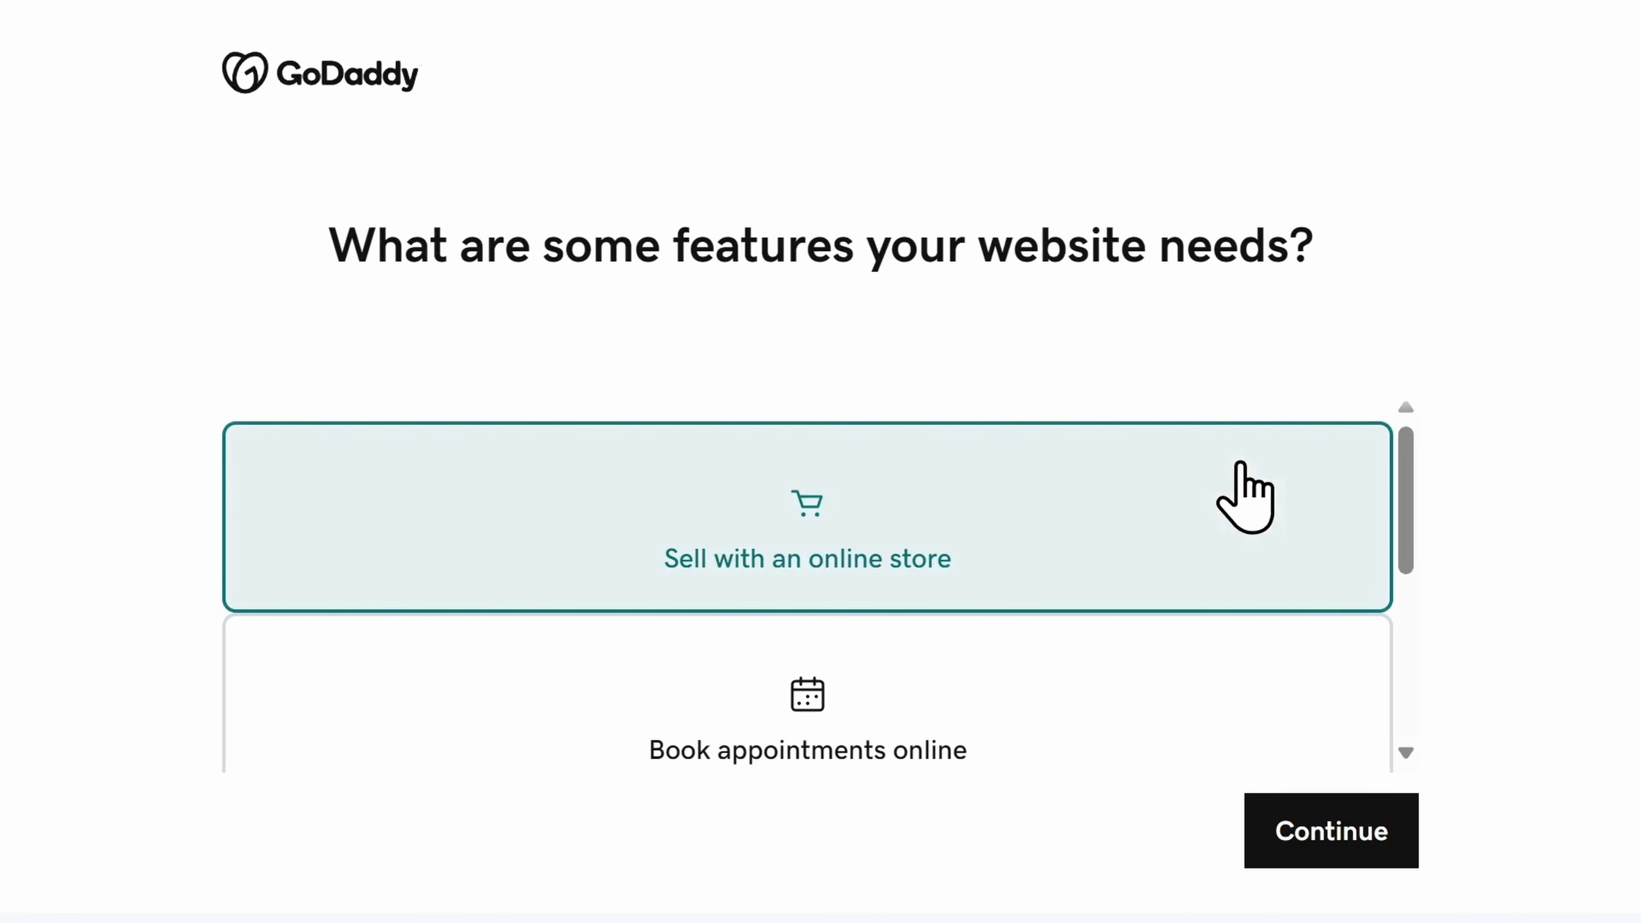
pyautogui.scroll(-3, 1239, 464)
pyautogui.scroll(-2, 1239, 466)
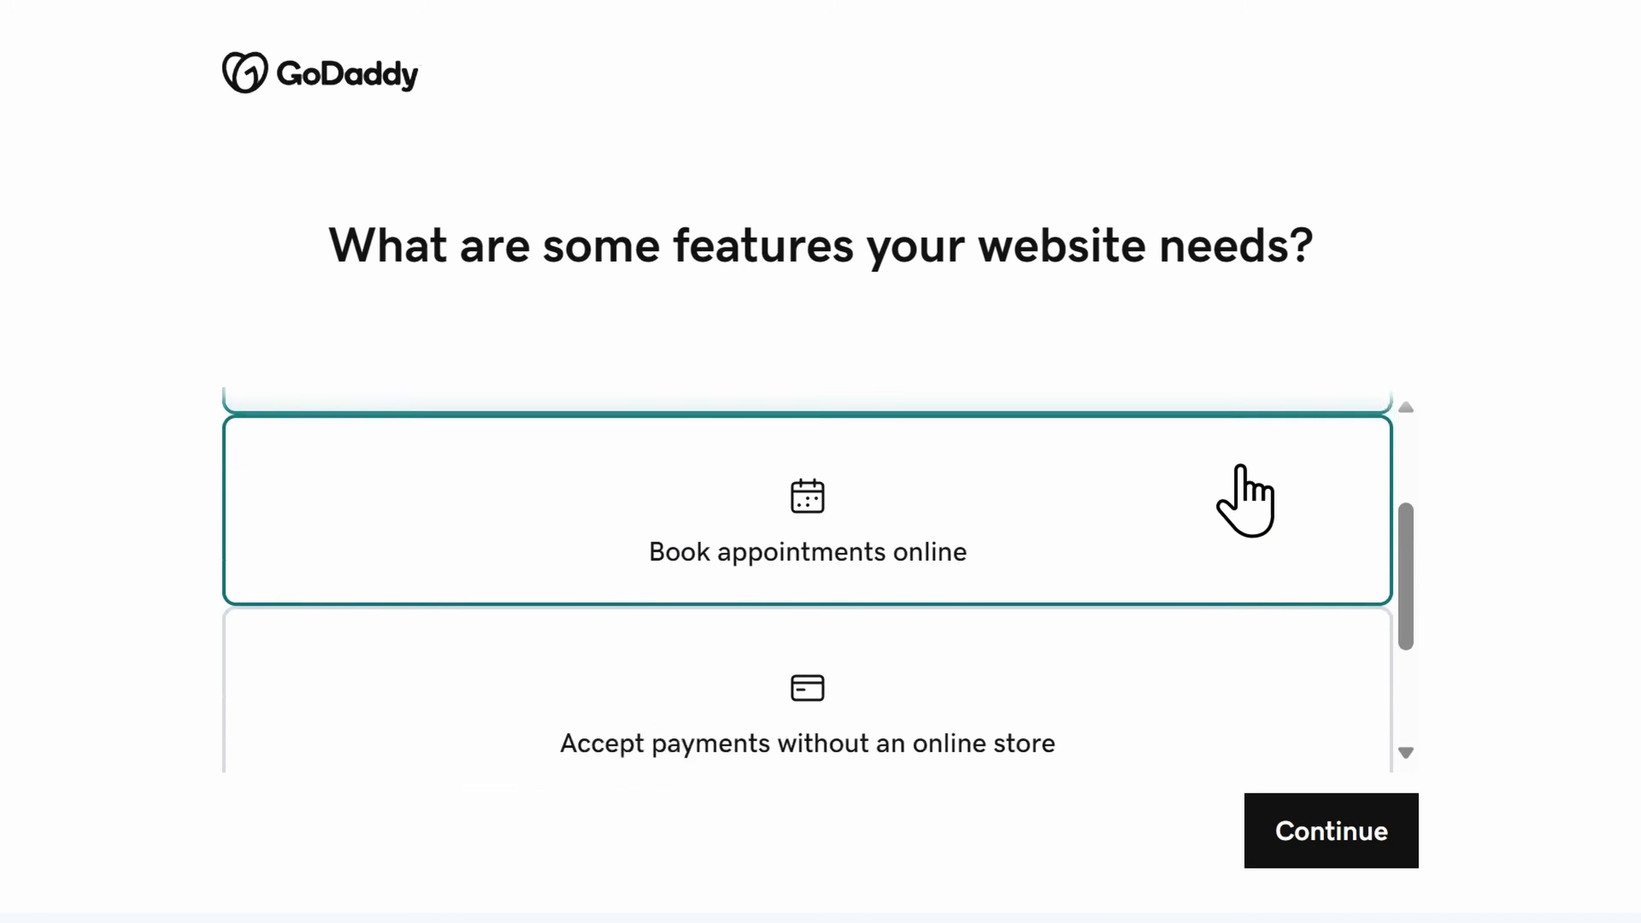
pyautogui.scroll(5, 1240, 465)
pyautogui.click(1352, 834)
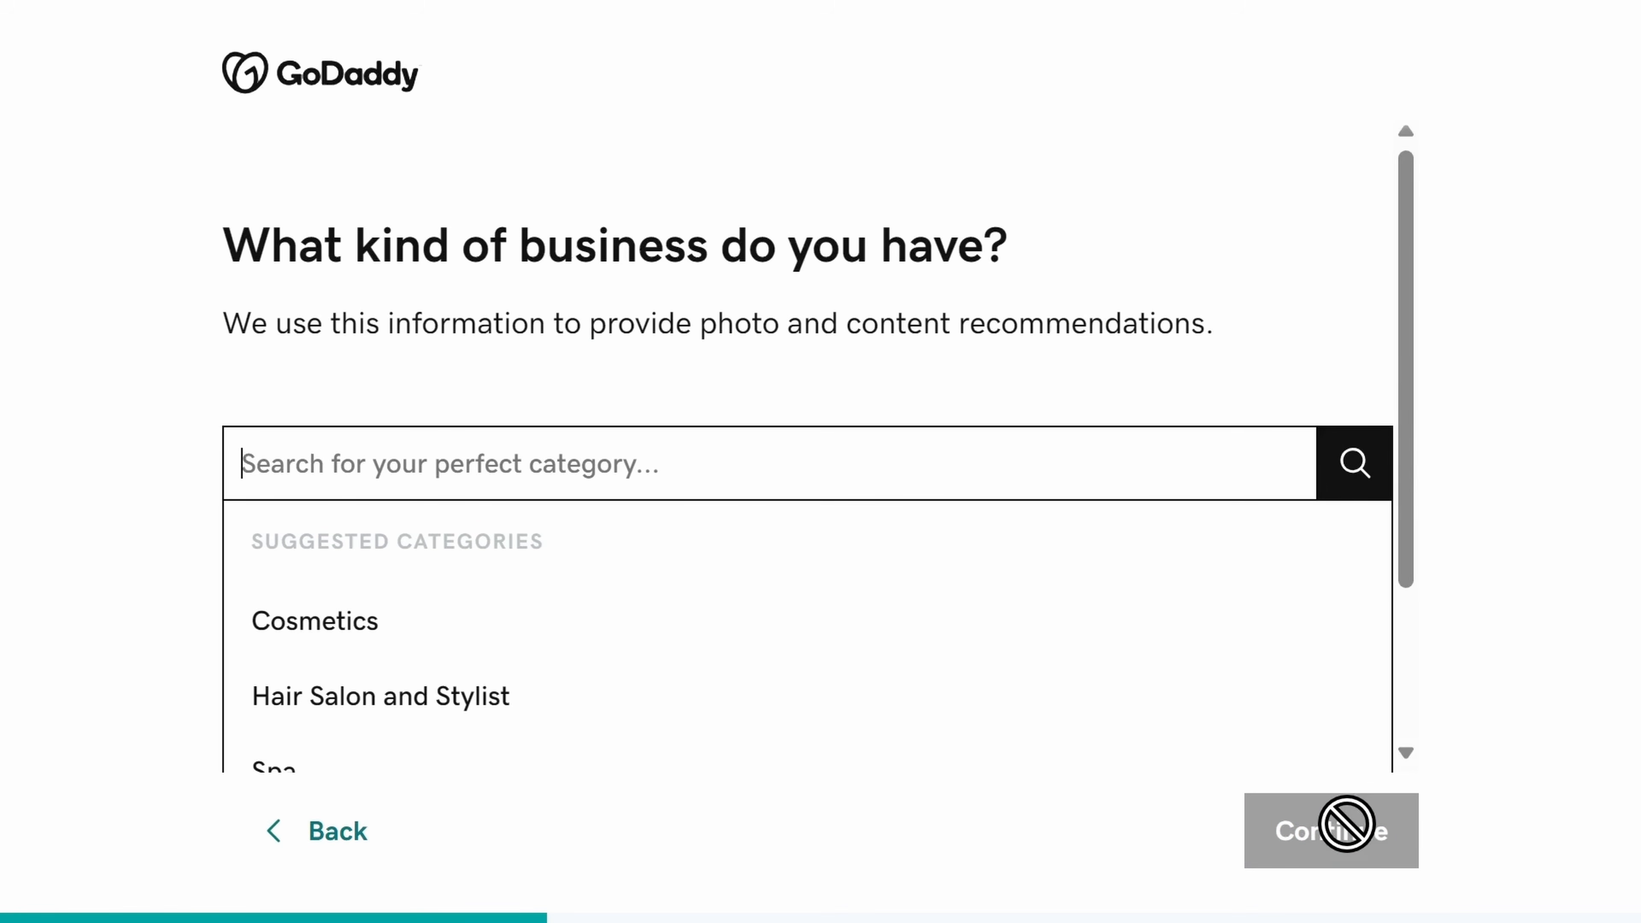
# Set the business category to "Sweet Store" and name the business "Elizabeth's Candy Company"
pyautogui.write('Sweet St')
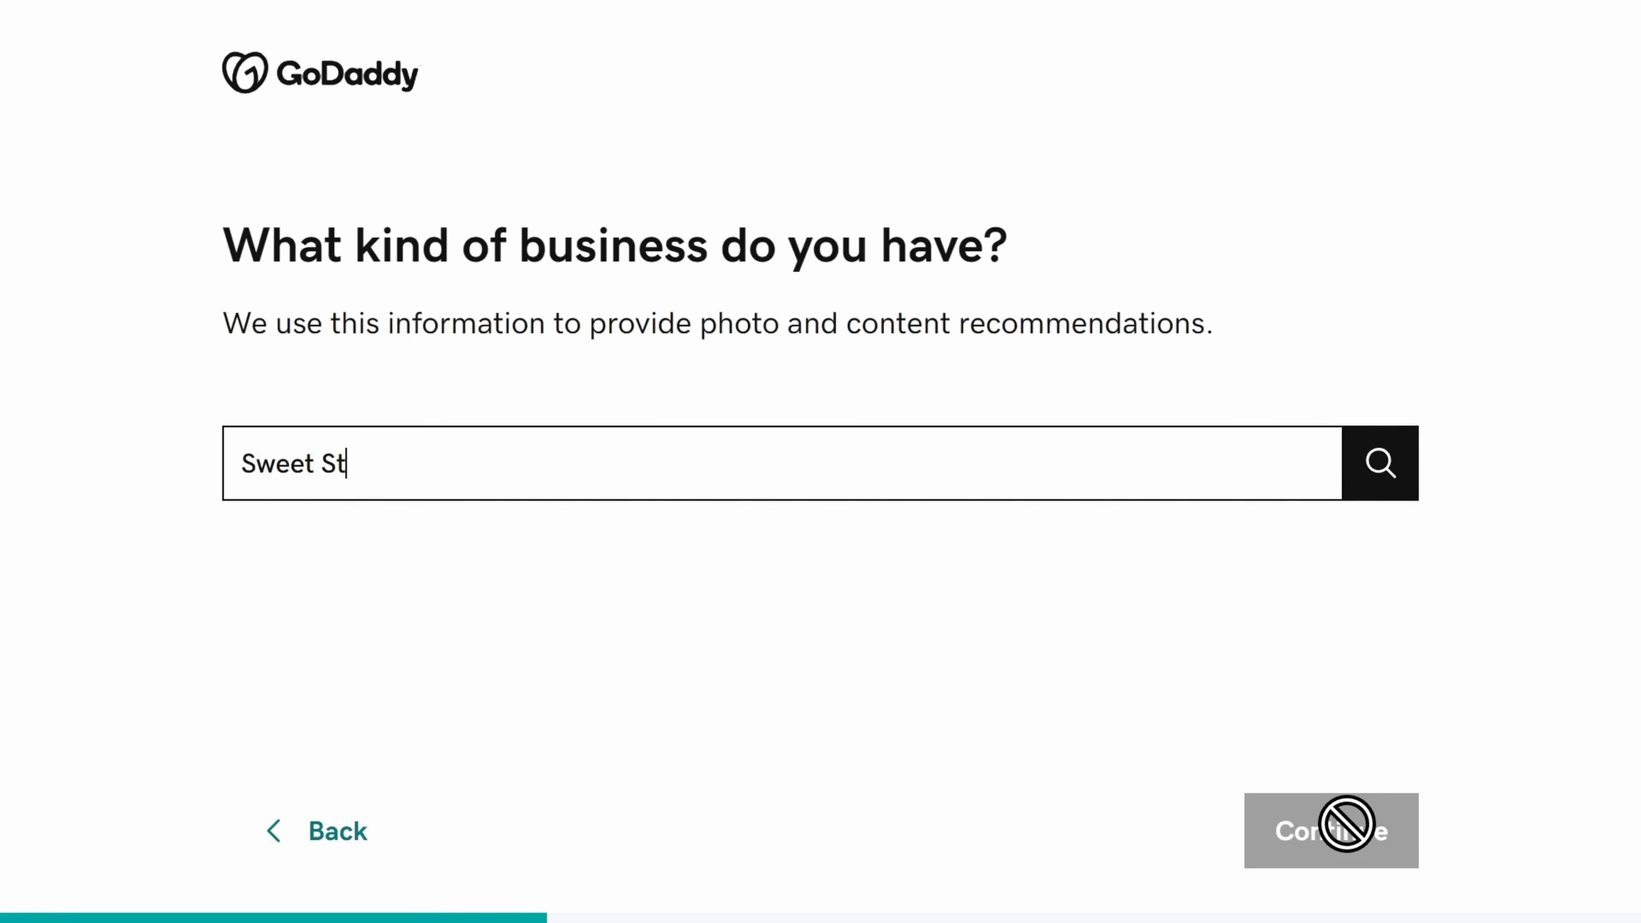
pyautogui.write('ore')
pyautogui.click(1346, 827)
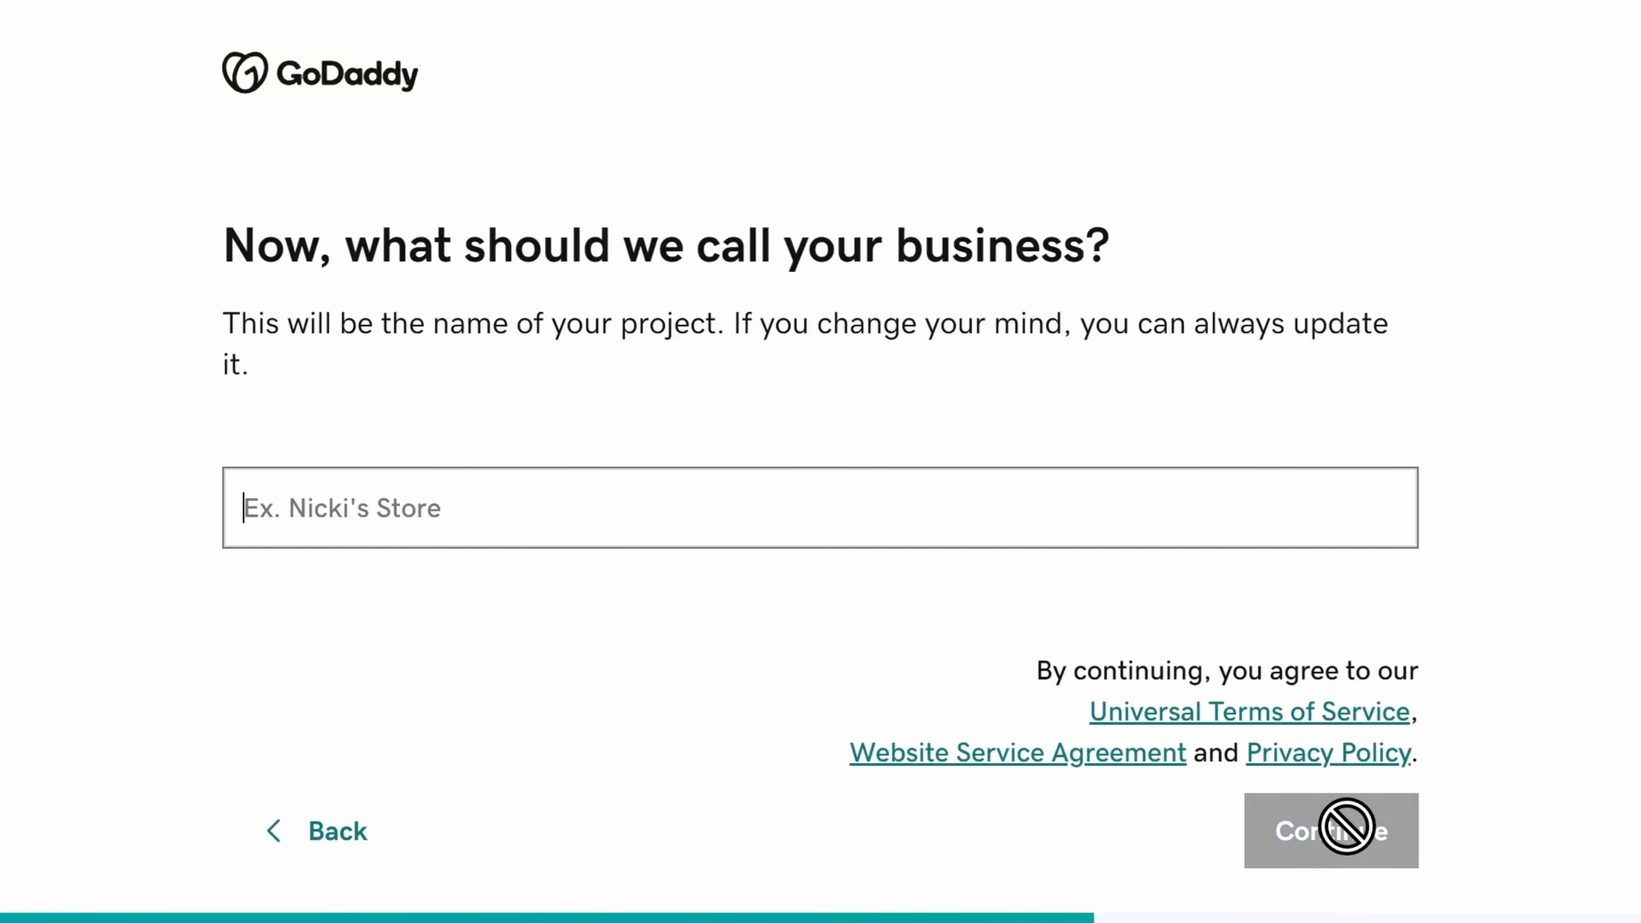
pyautogui.write("Elizabeth's Candy Company")
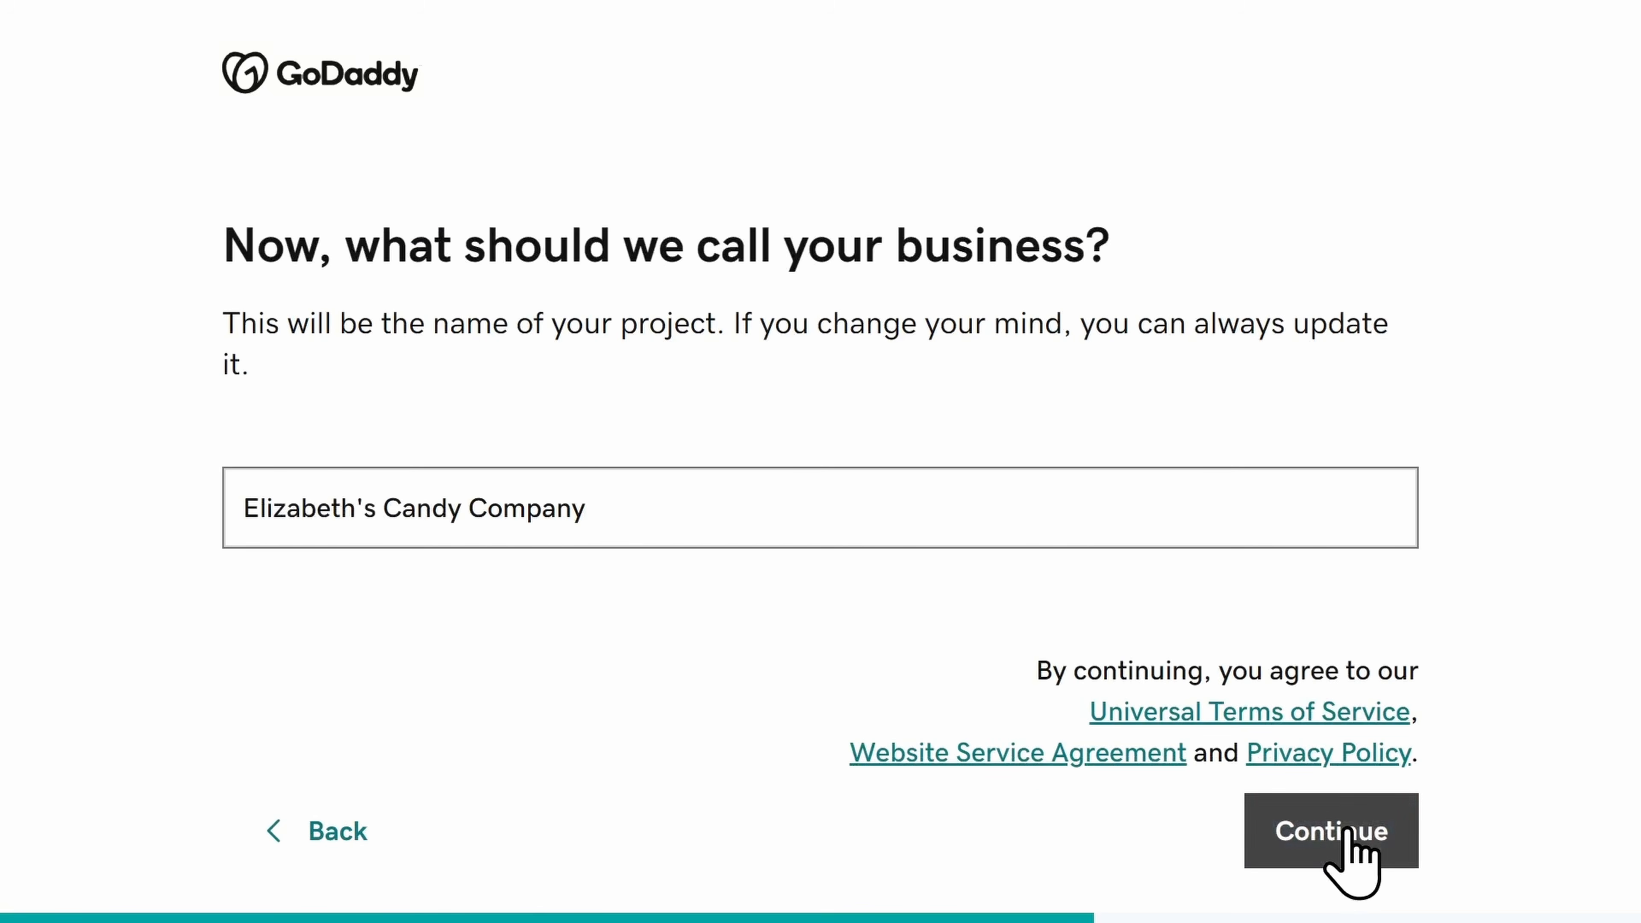
pyautogui.click(1346, 831)
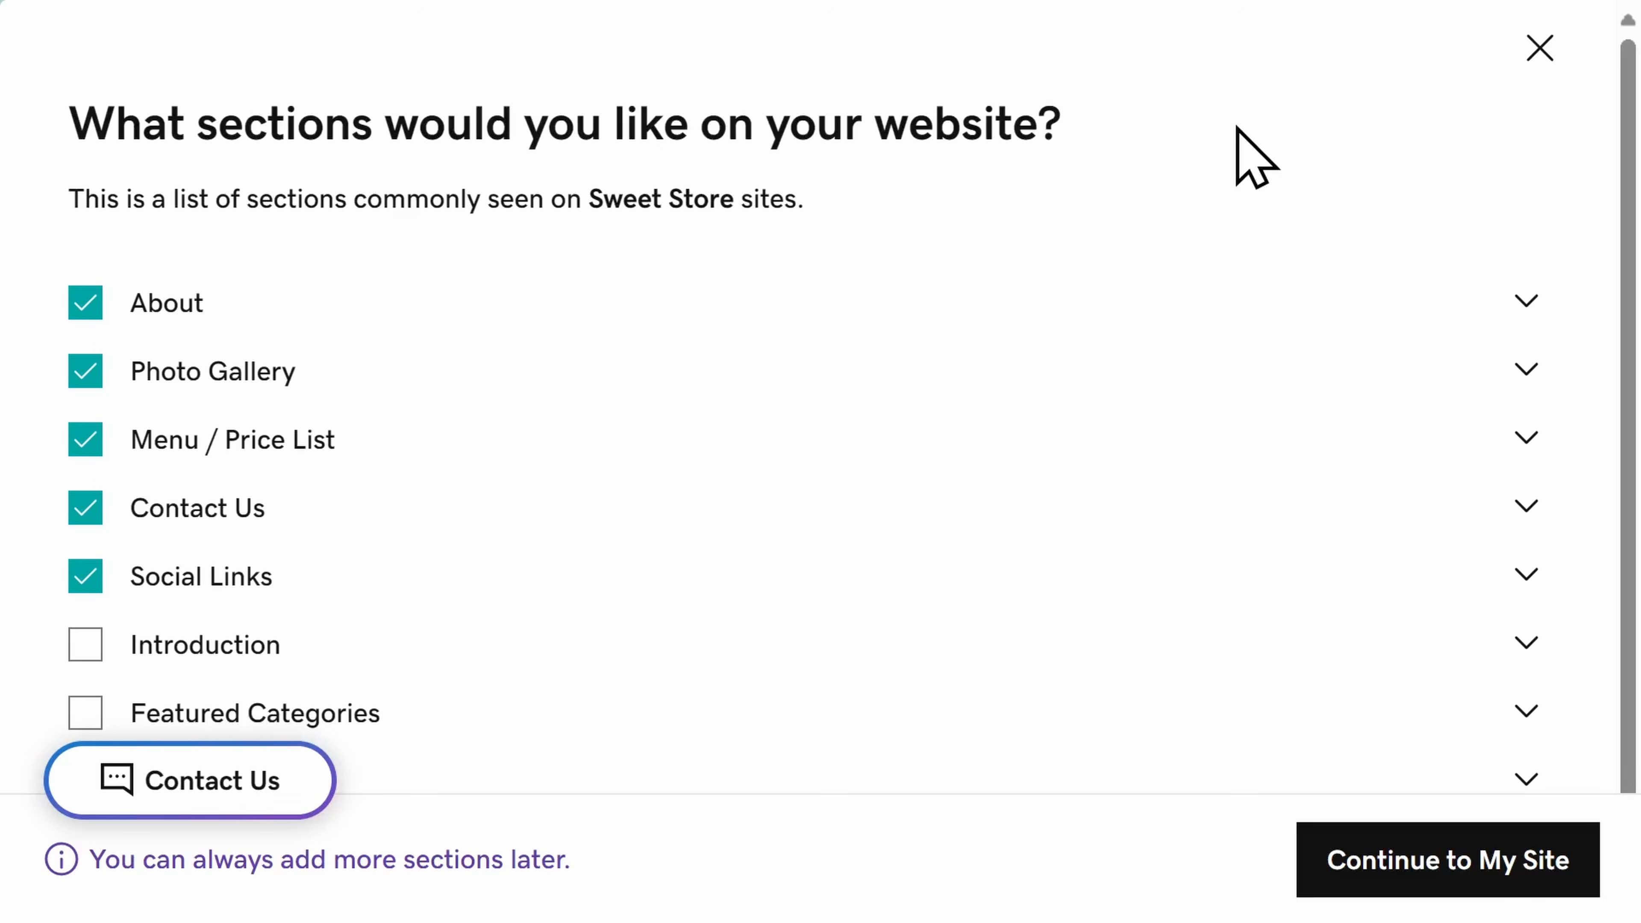
# Preview the About and Contact Us sections in the list of suggested website sections
pyautogui.scroll(-2, 1250, 161)
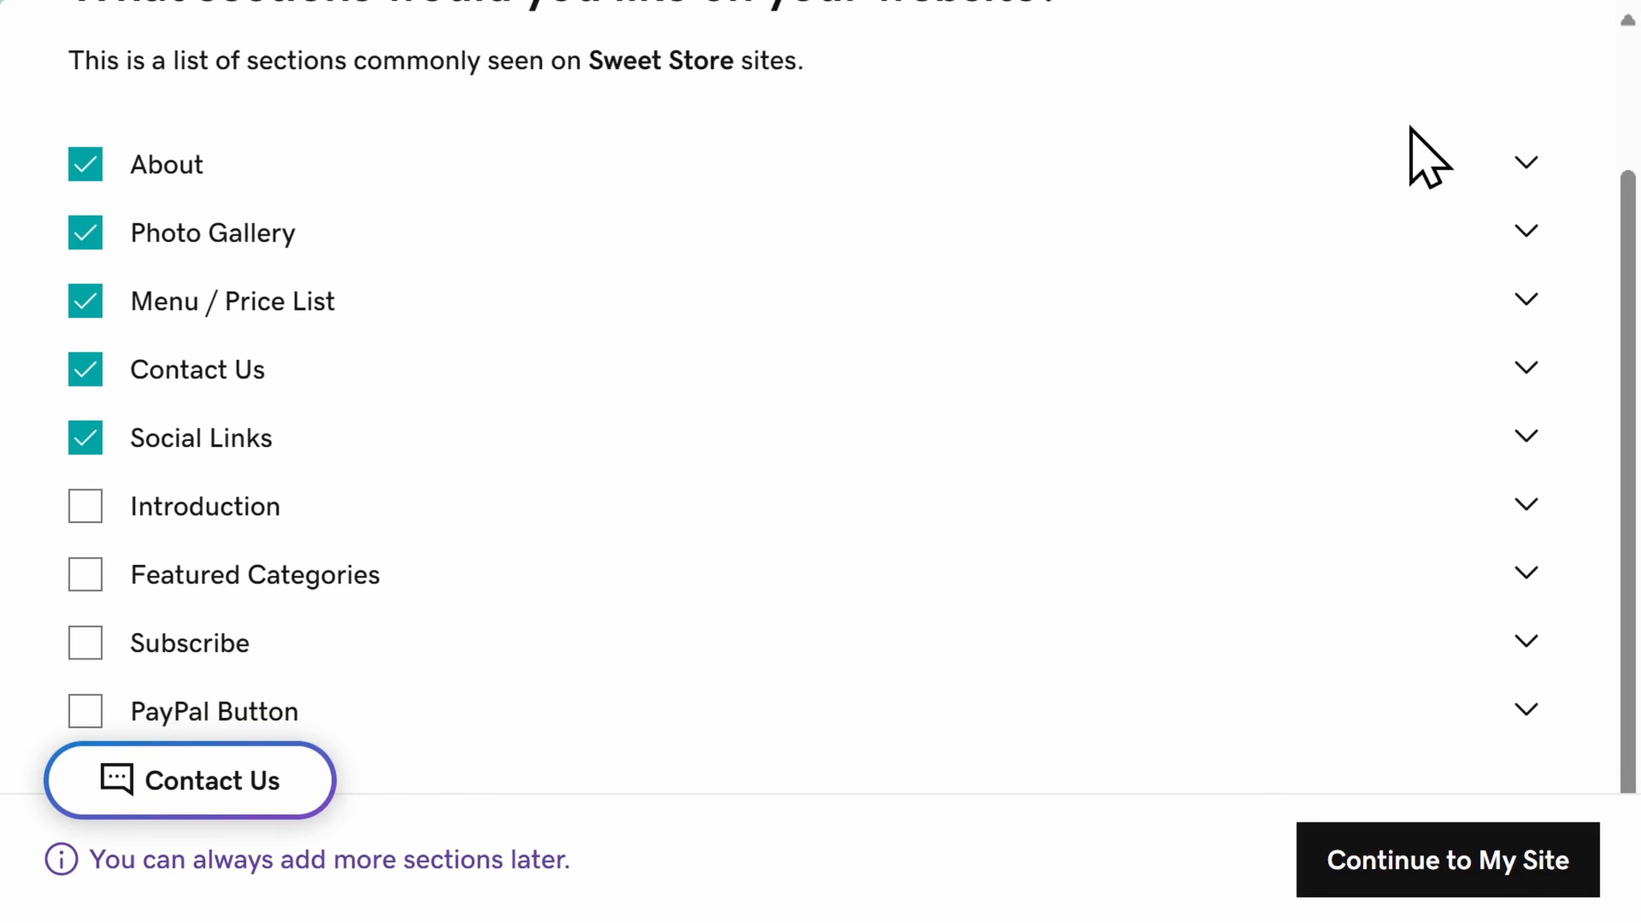
pyautogui.click(1525, 162)
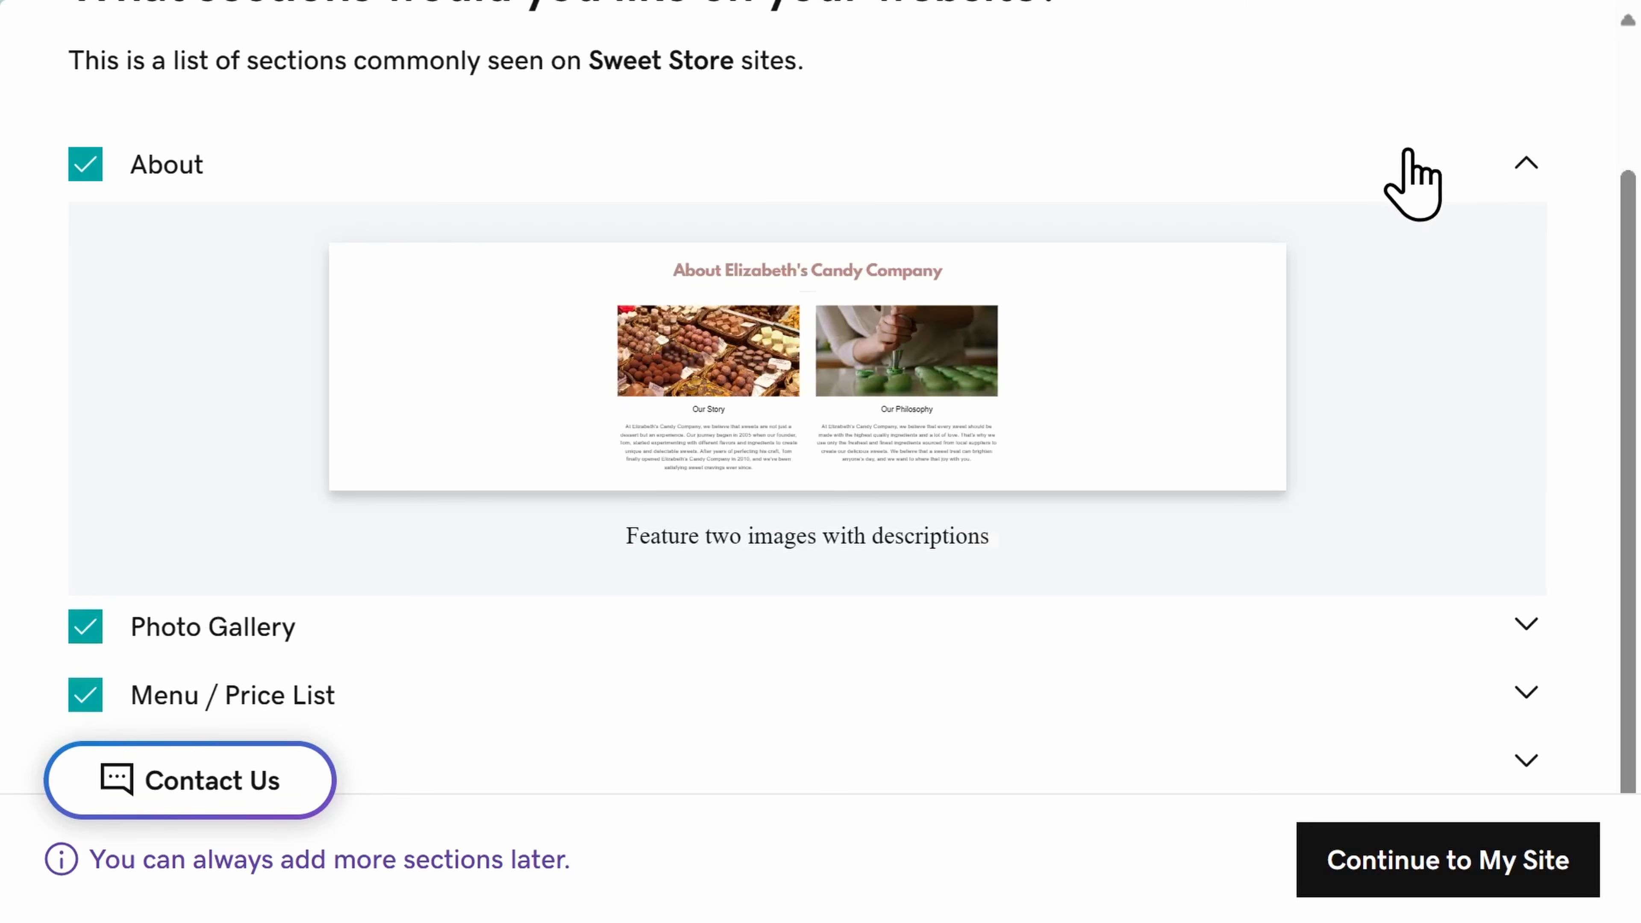
pyautogui.scroll(-5, 1408, 155)
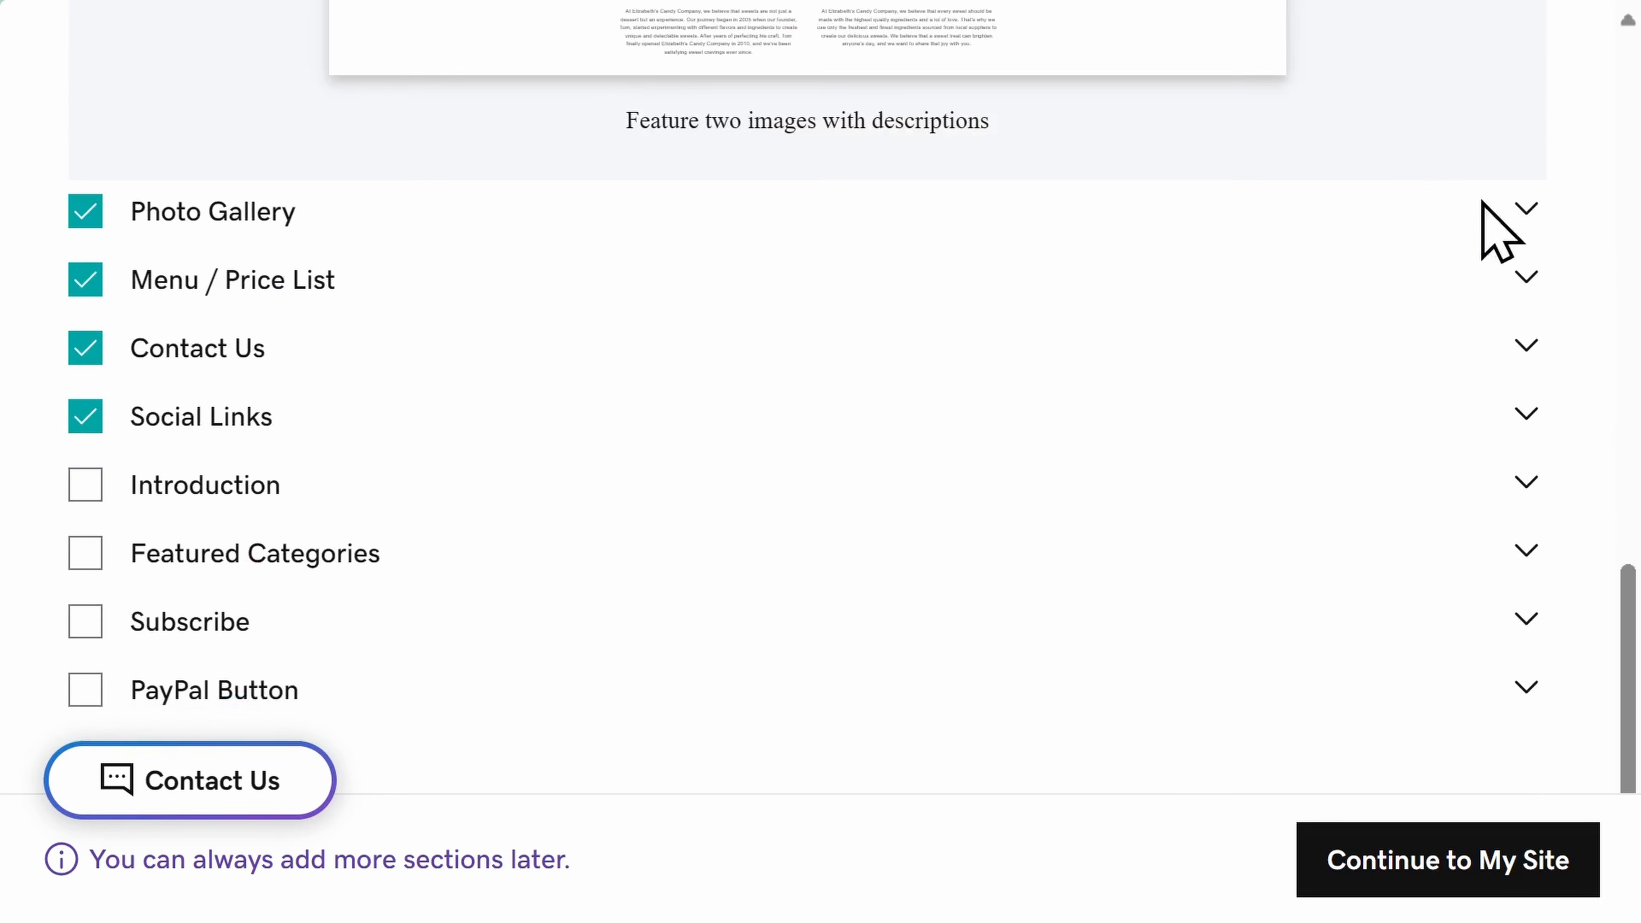
pyautogui.click(1523, 337)
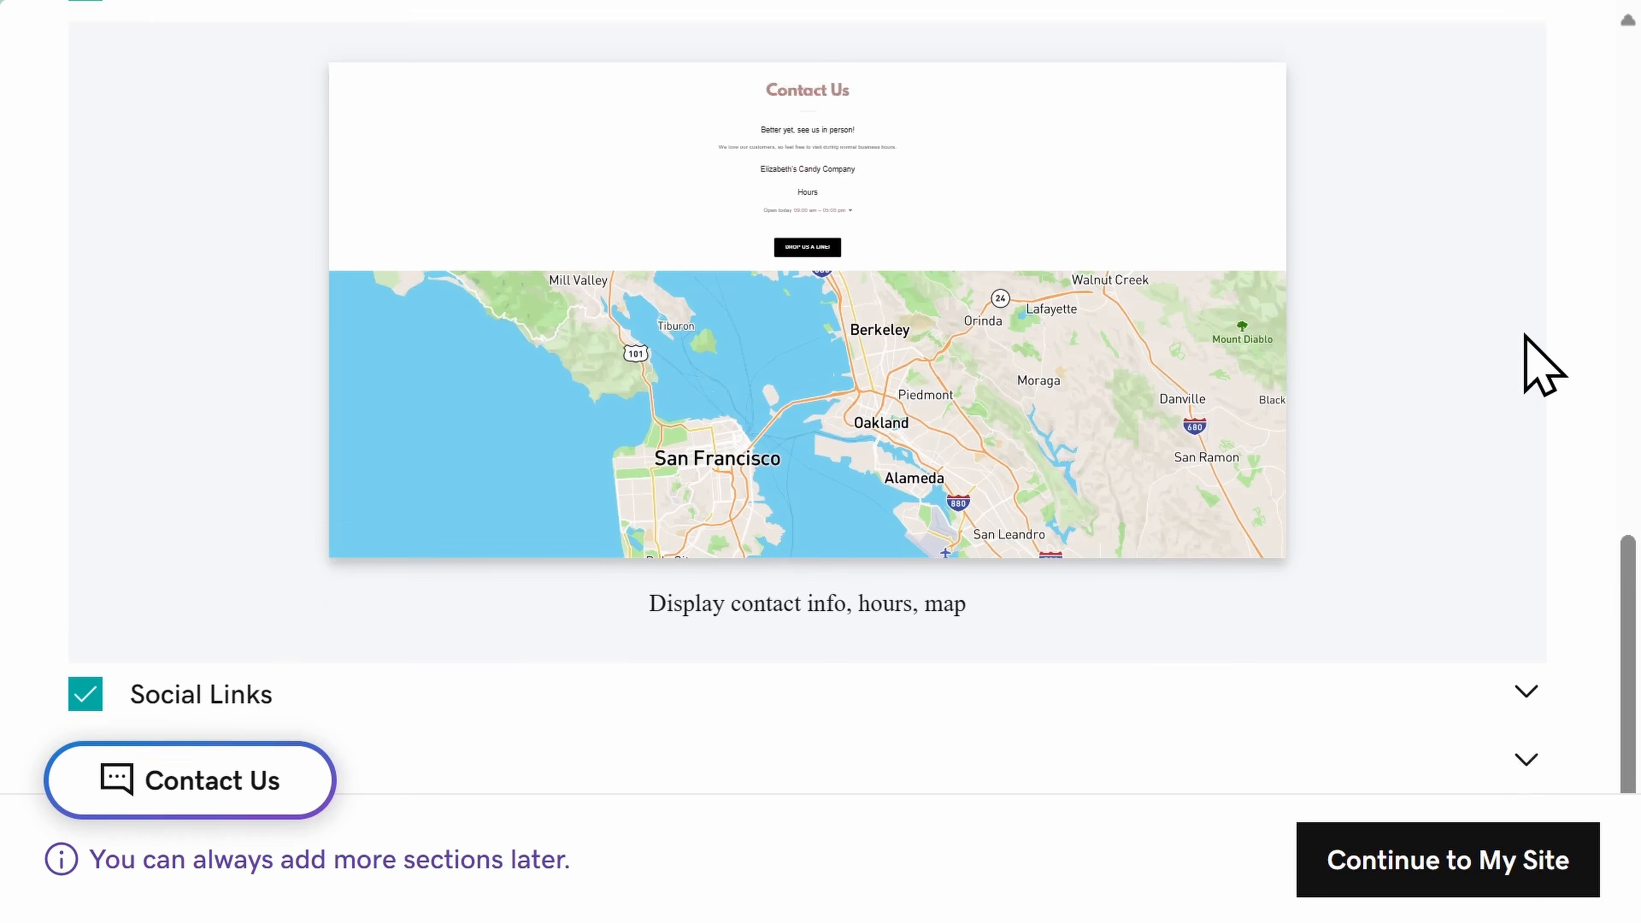
pyautogui.scroll(-5, 1544, 366)
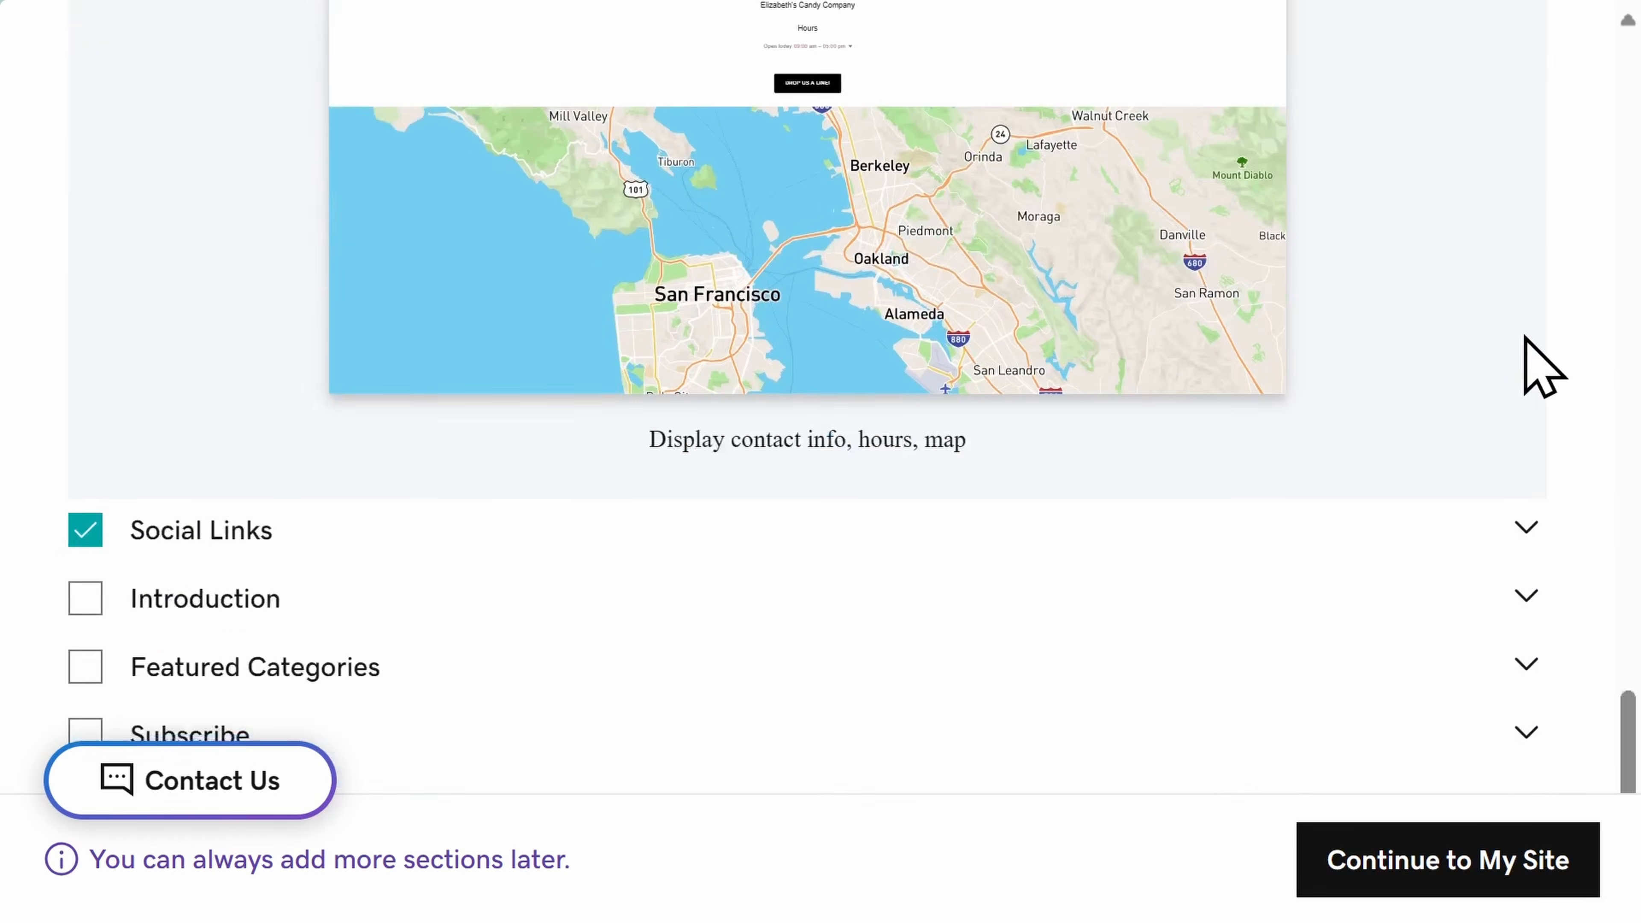
pyautogui.scroll(-2, 1541, 365)
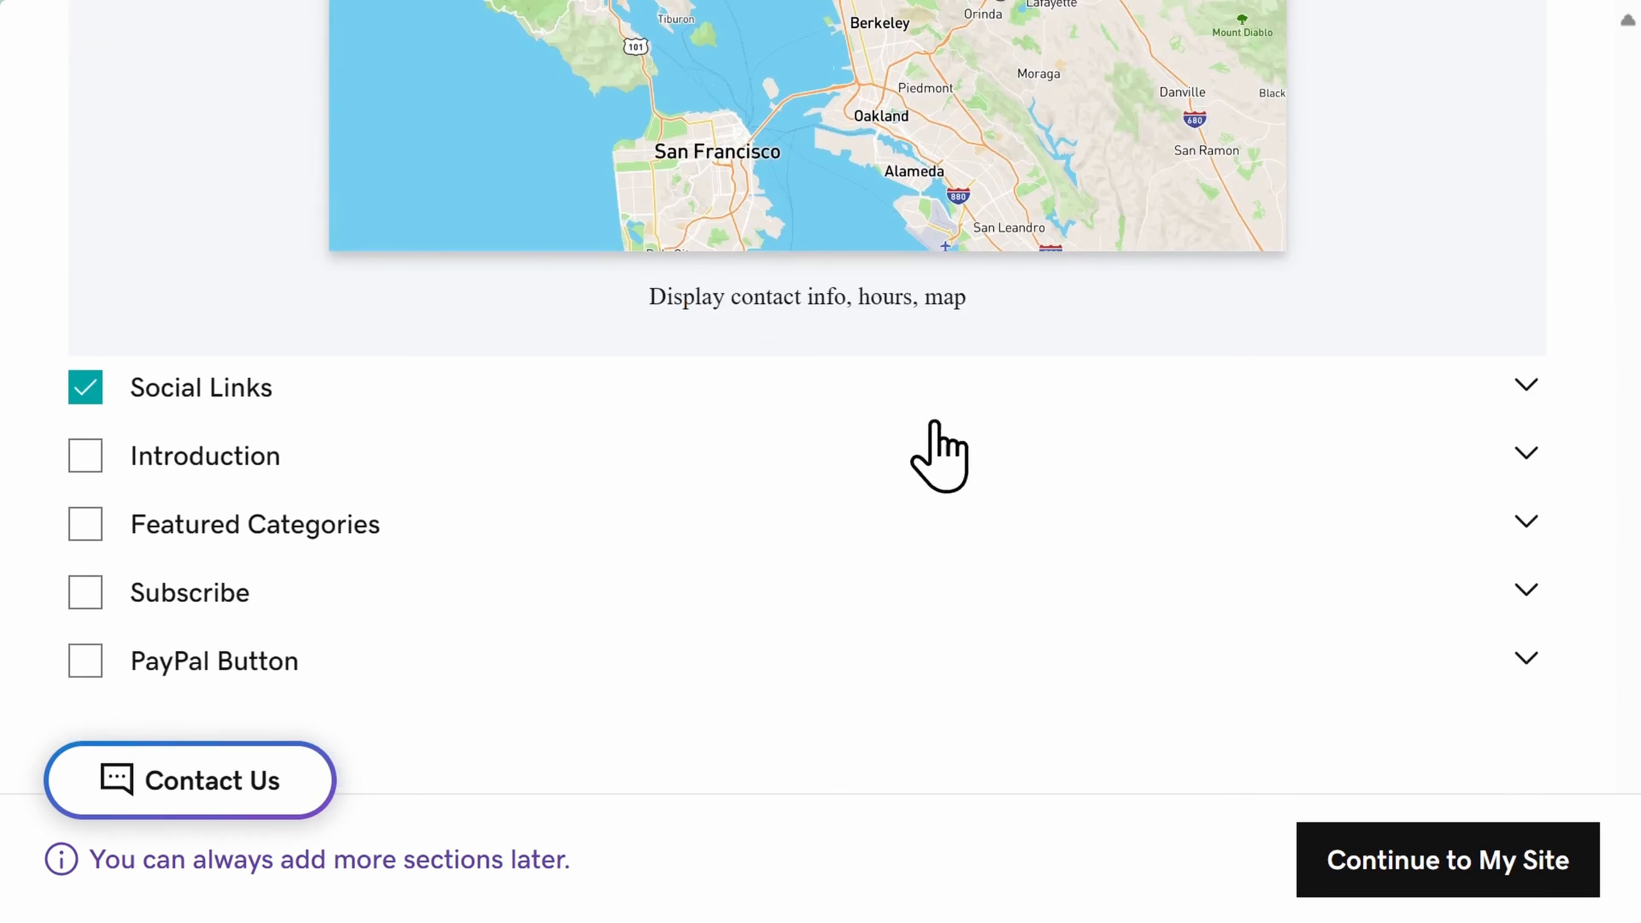
# Include the Introduction, Featured Categories, Subscribe and PayPal Button sections and continue to the generated site
pyautogui.click(85, 455)
pyautogui.click(86, 523)
pyautogui.click(86, 591)
pyautogui.click(90, 659)
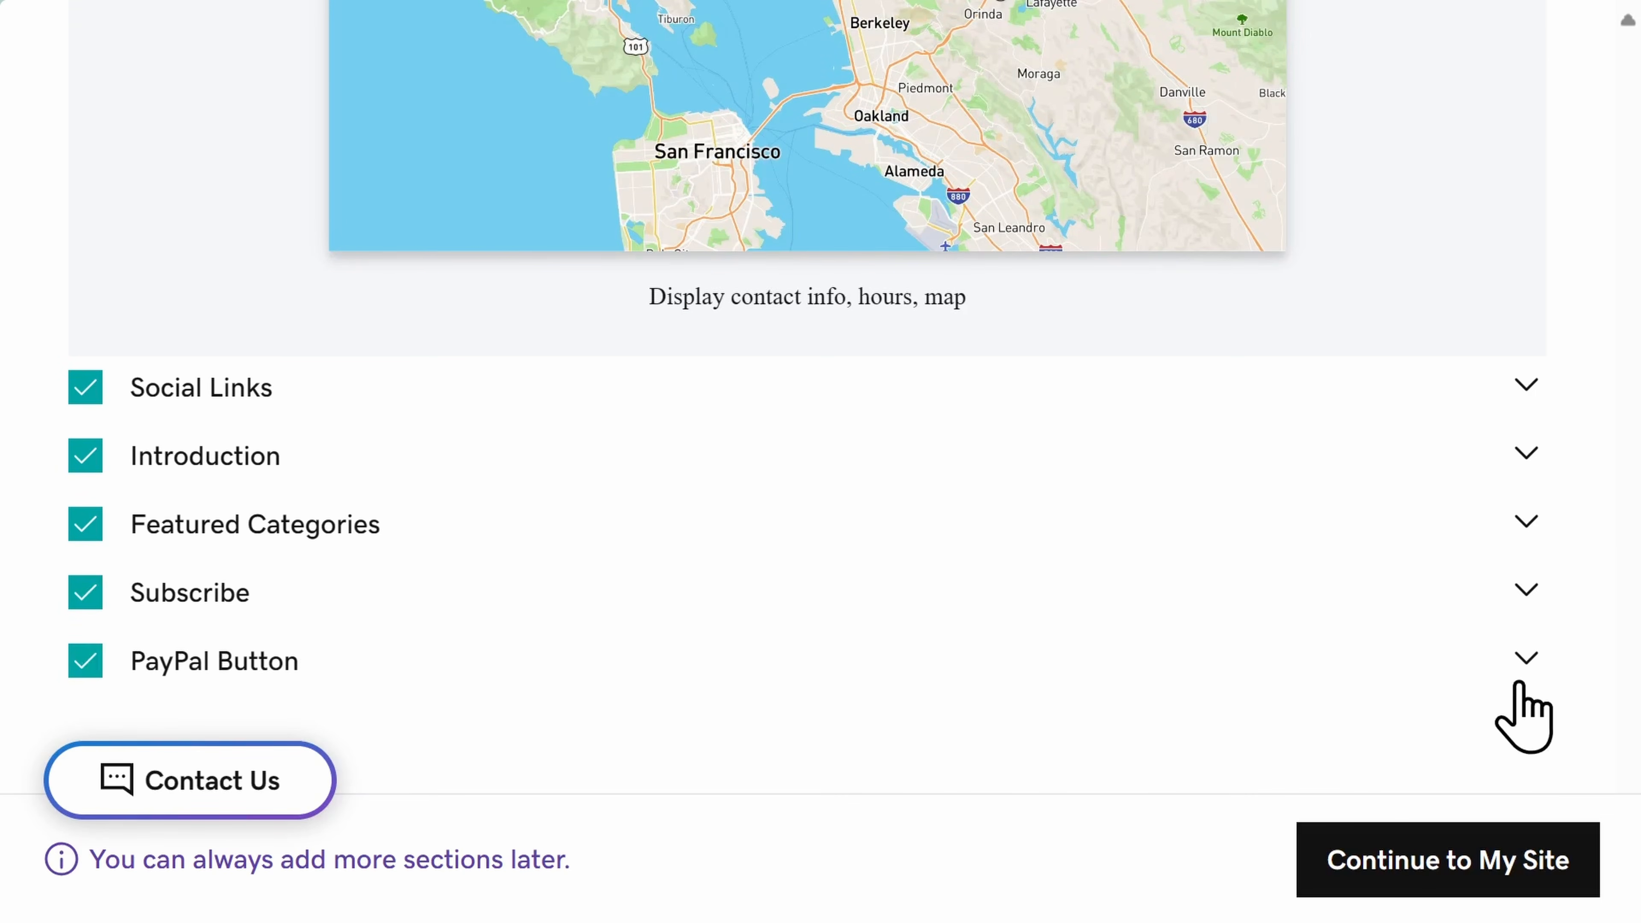
pyautogui.click(1516, 882)
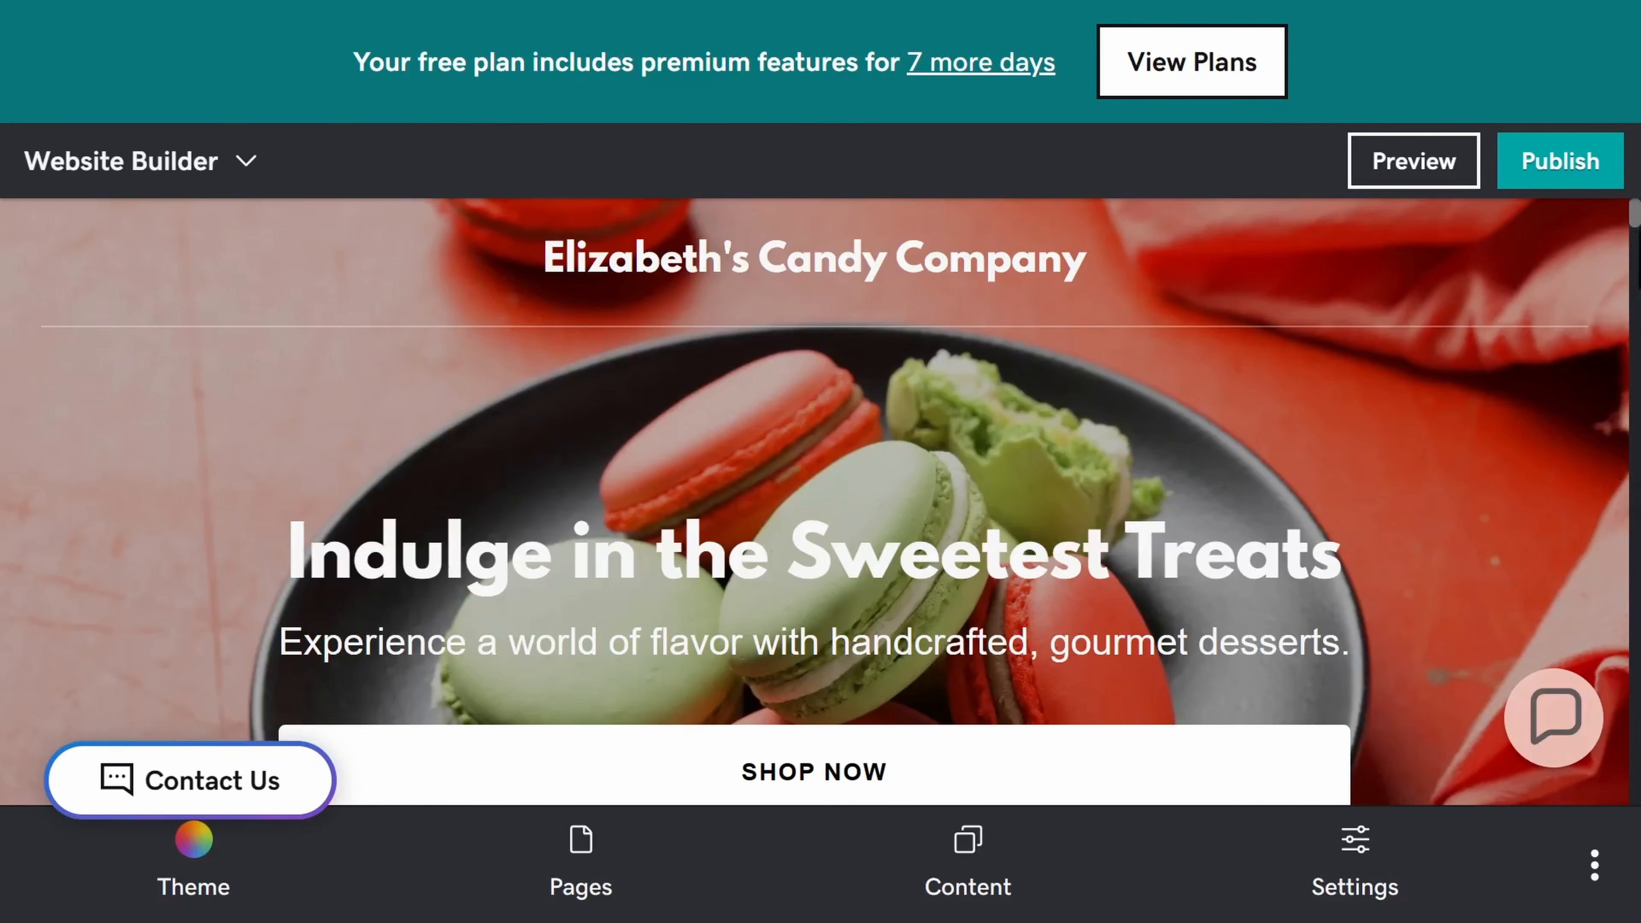
# Examine the generated home page's sections, including the introduction, featured categories, email sign-up, PayPal product and contact areas
pyautogui.moveTo(1635, 245); pyautogui.dragTo(1637, 371)
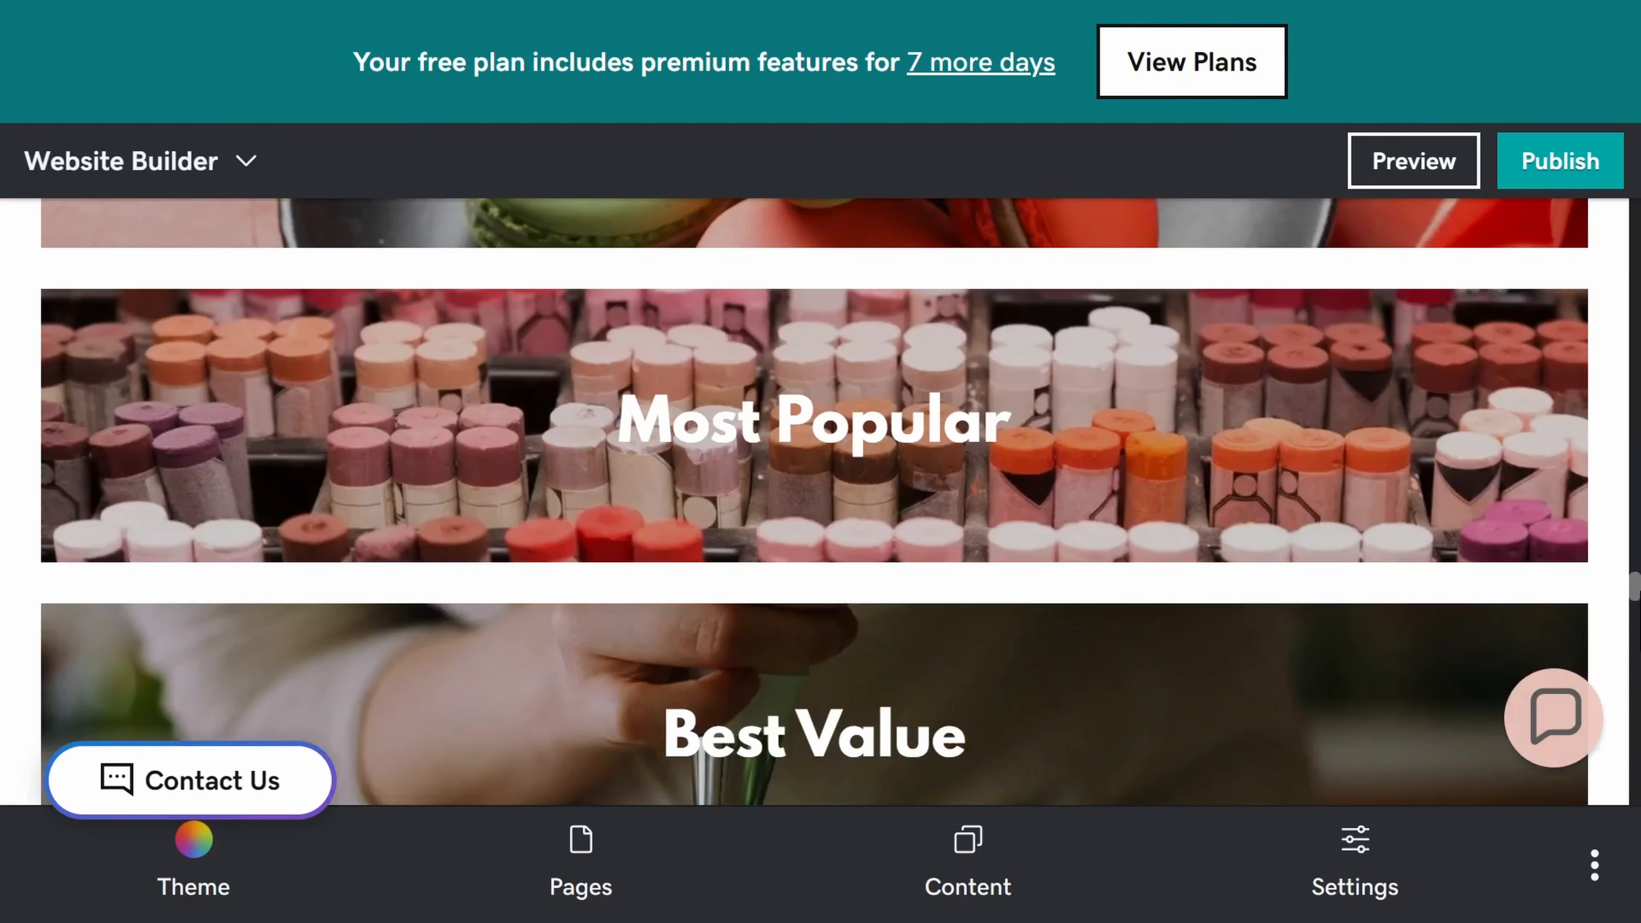
pyautogui.scroll(-3, 815, 504)
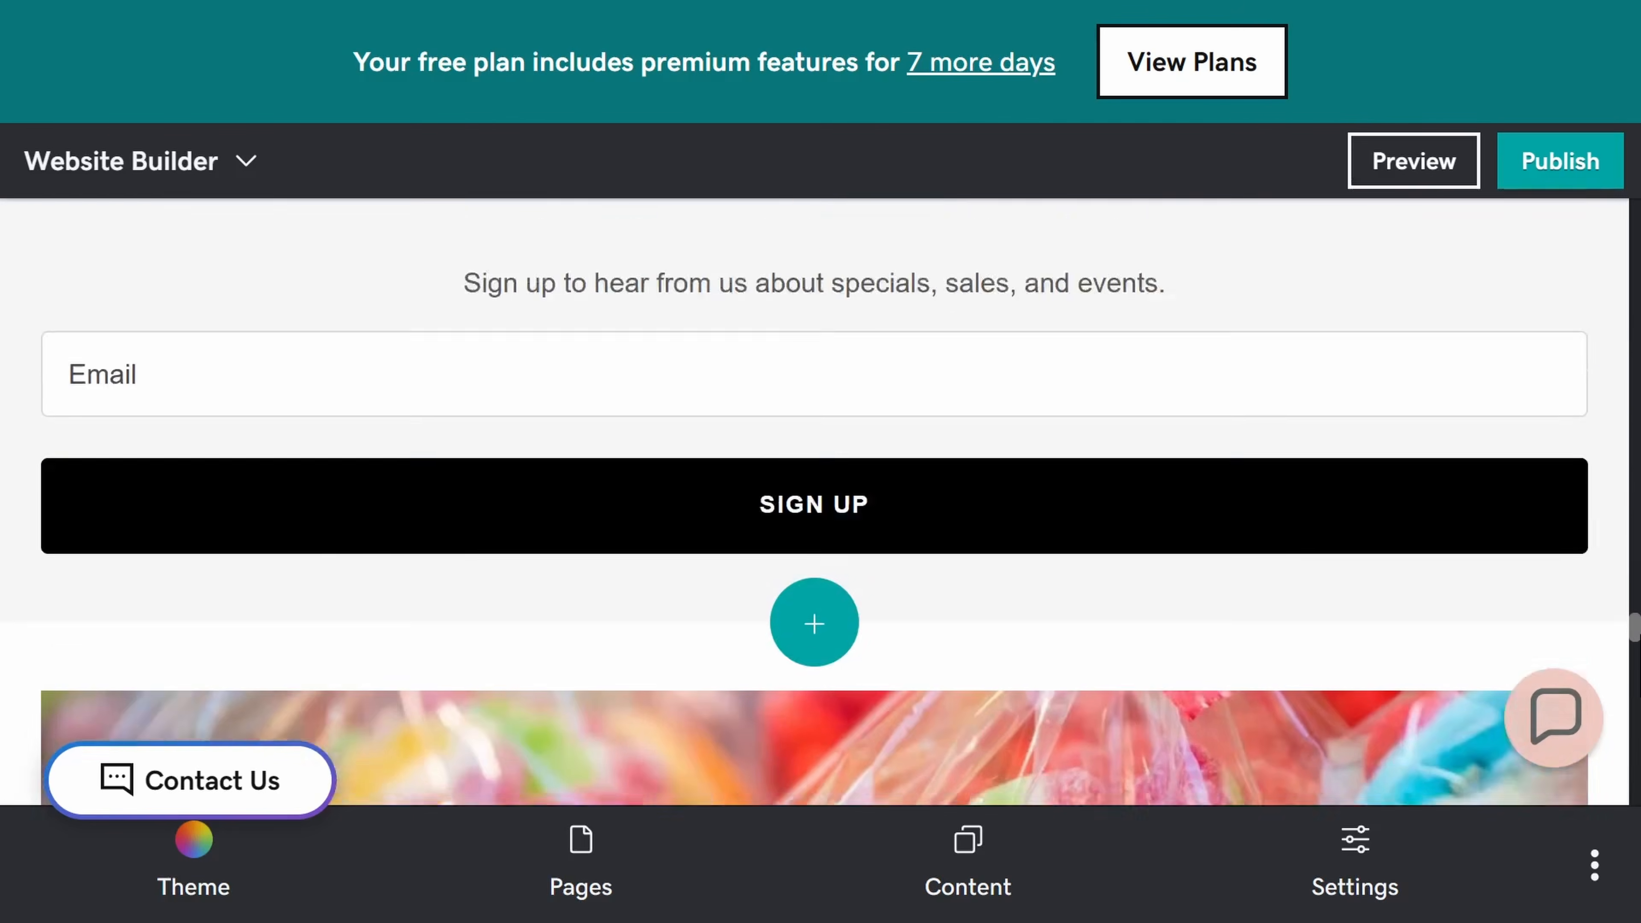
pyautogui.scroll(-10, 814, 504)
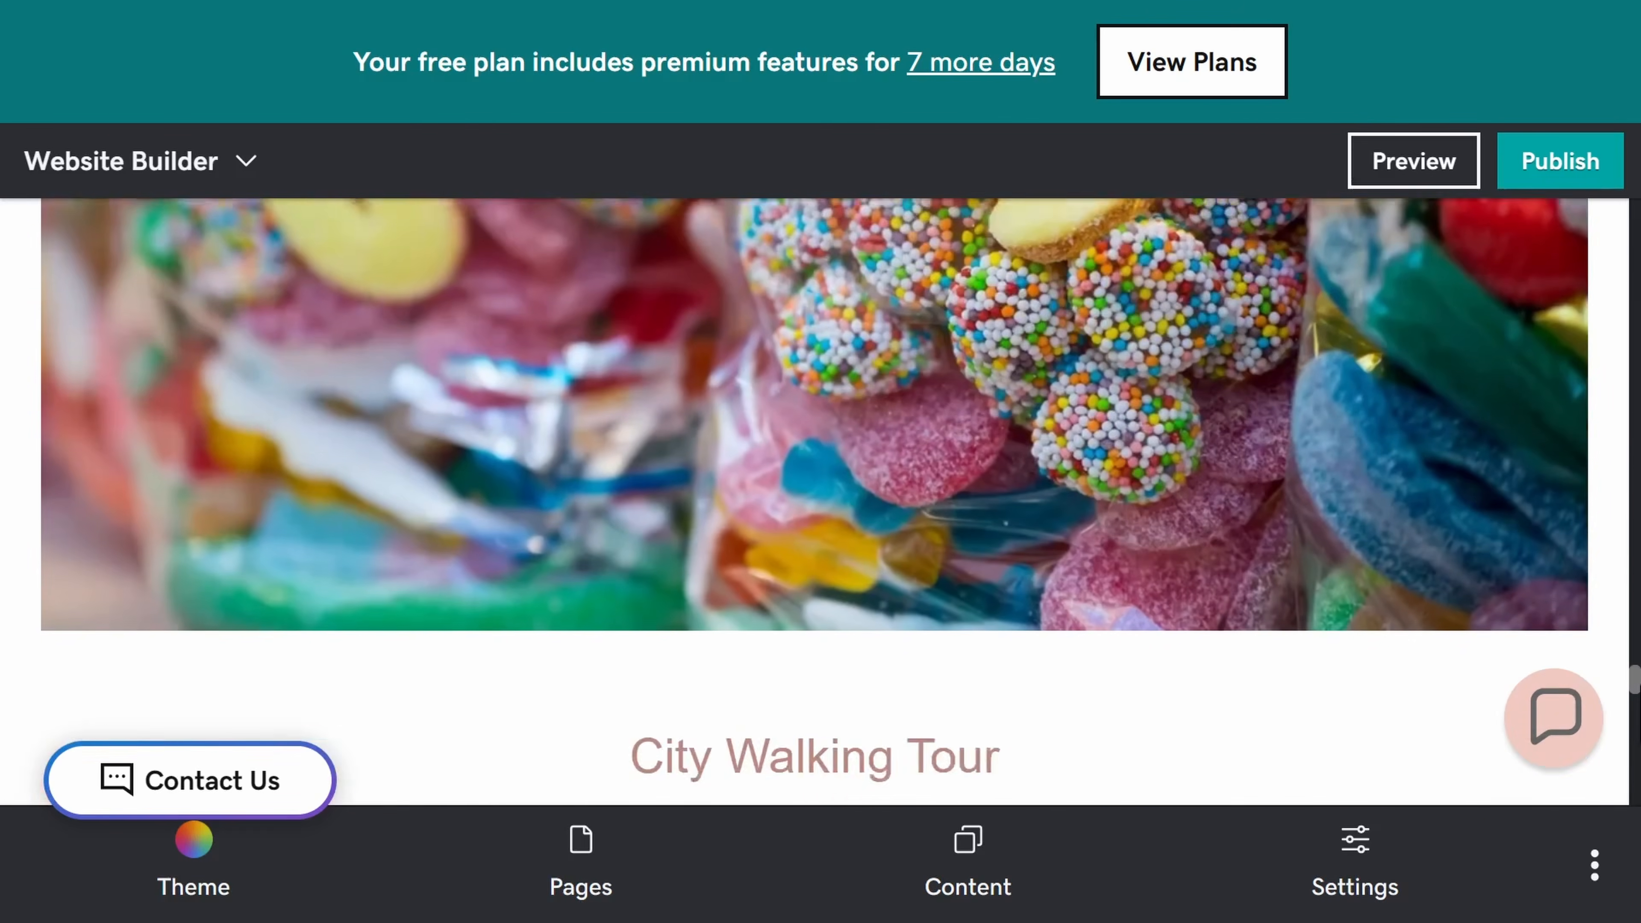
pyautogui.scroll(-8, 815, 504)
pyautogui.scroll(10, 814, 505)
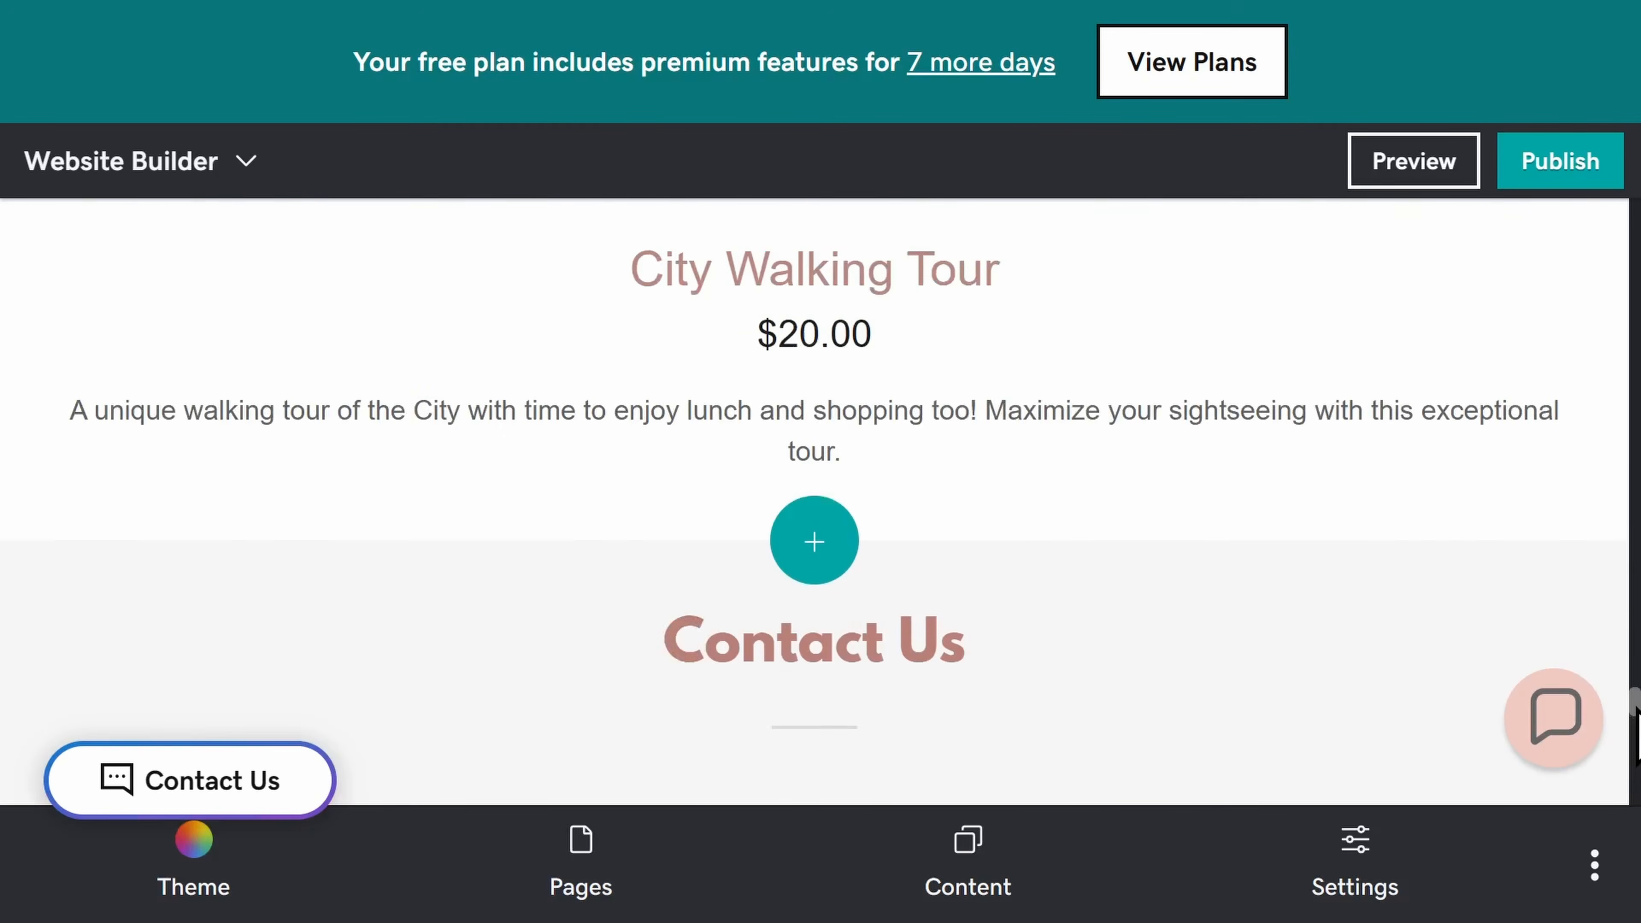
pyautogui.scroll(8, 814, 504)
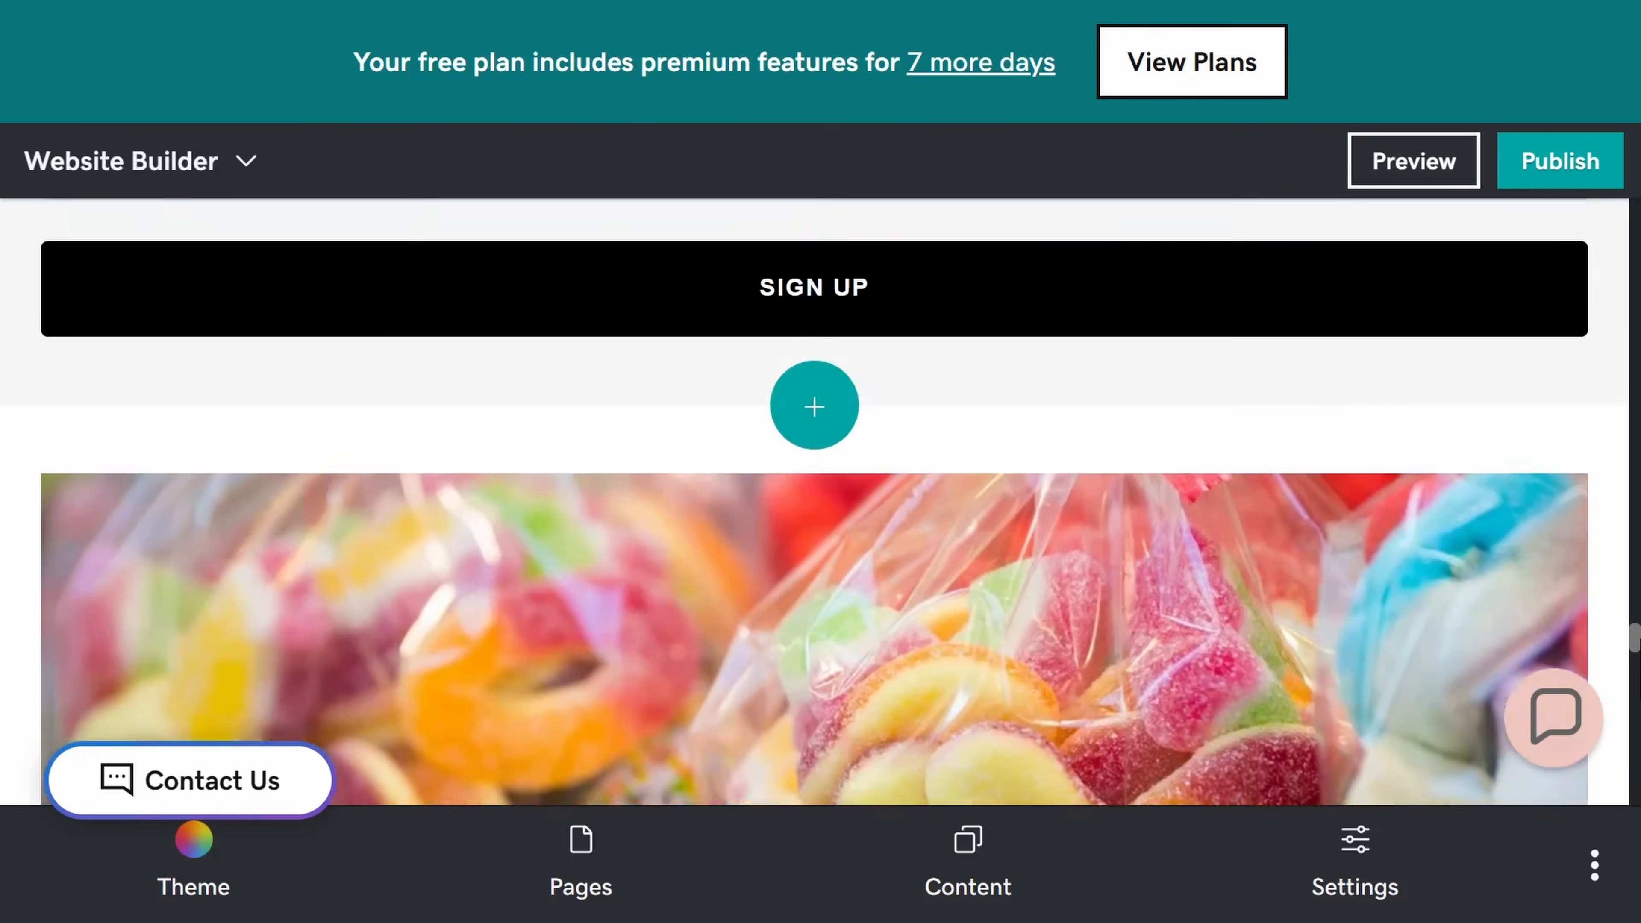
pyautogui.scroll(10, 815, 504)
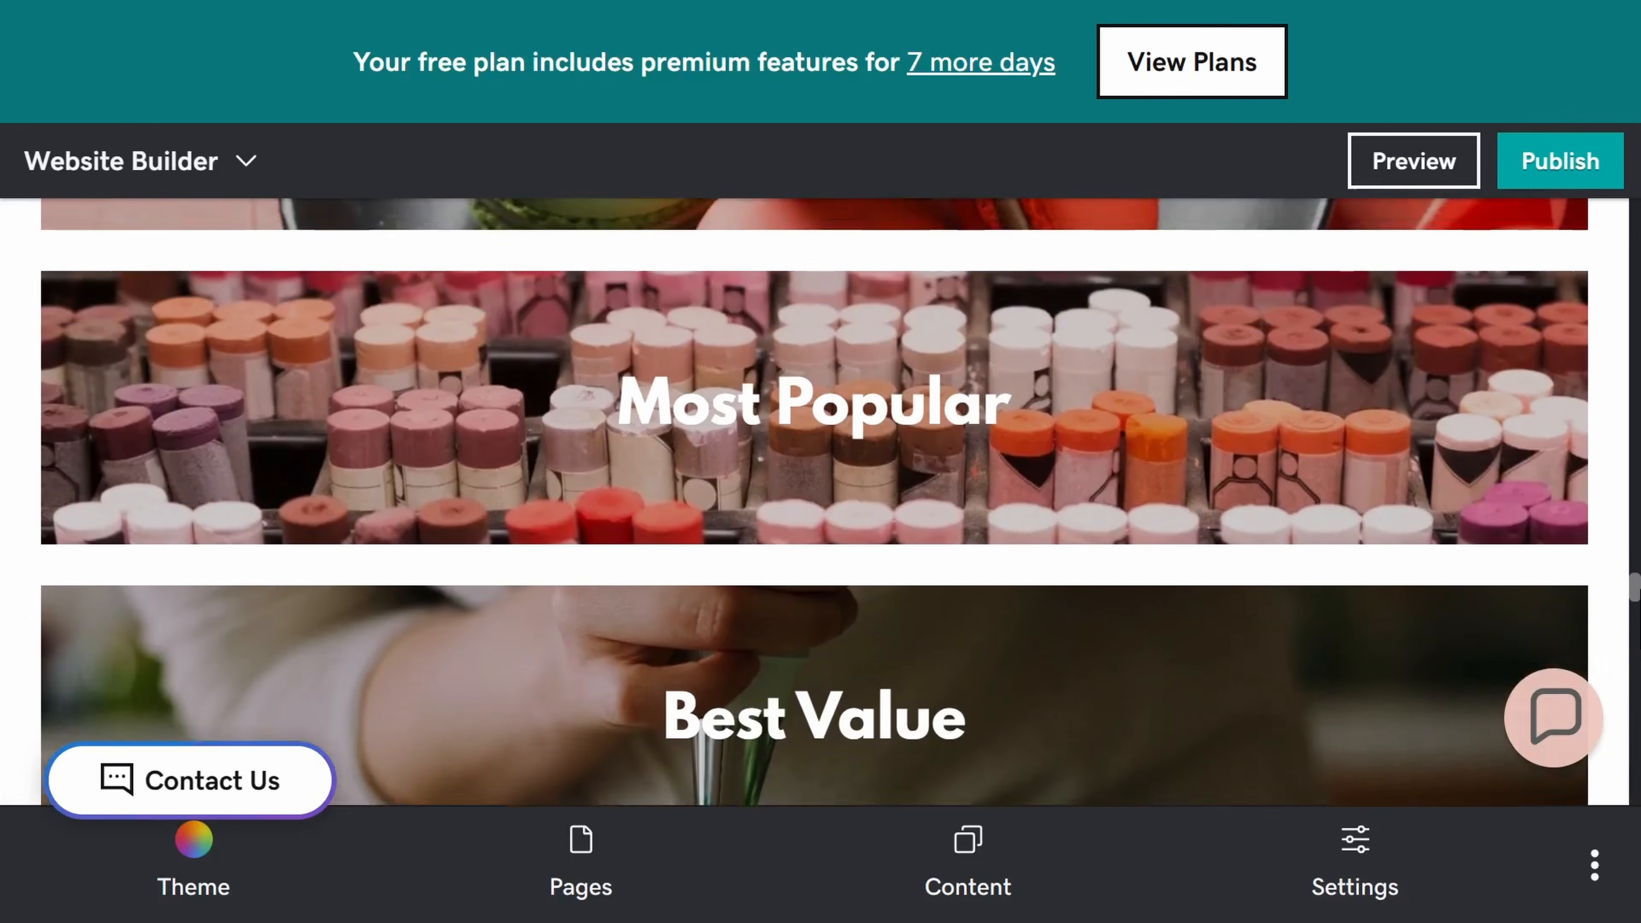
pyautogui.scroll(10, 814, 504)
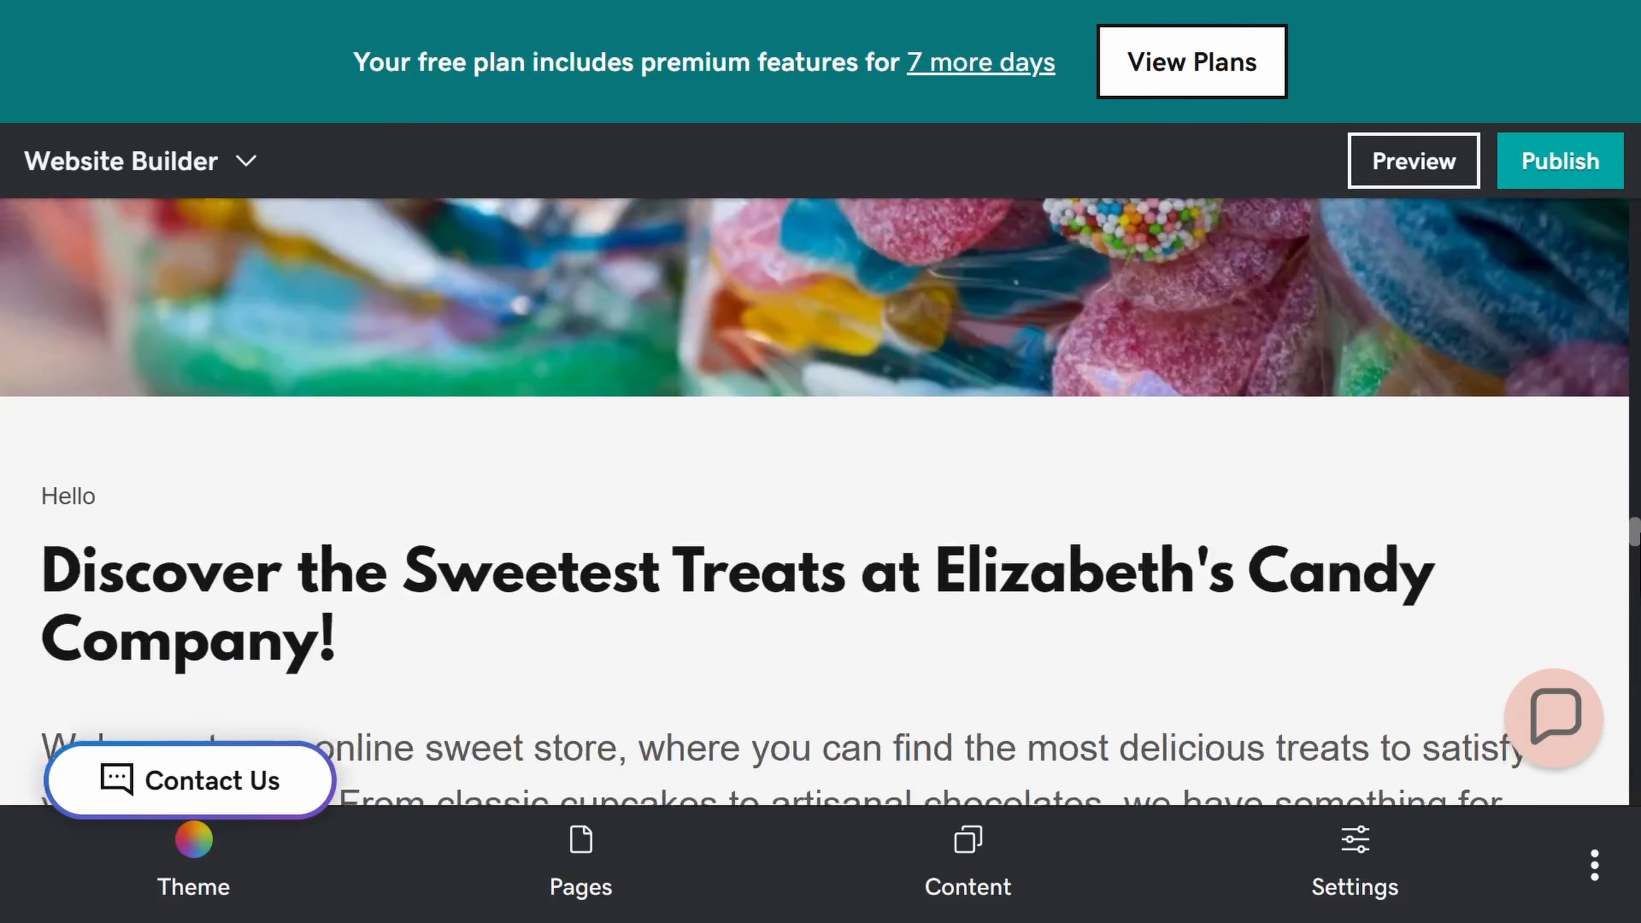
pyautogui.scroll(5, 815, 504)
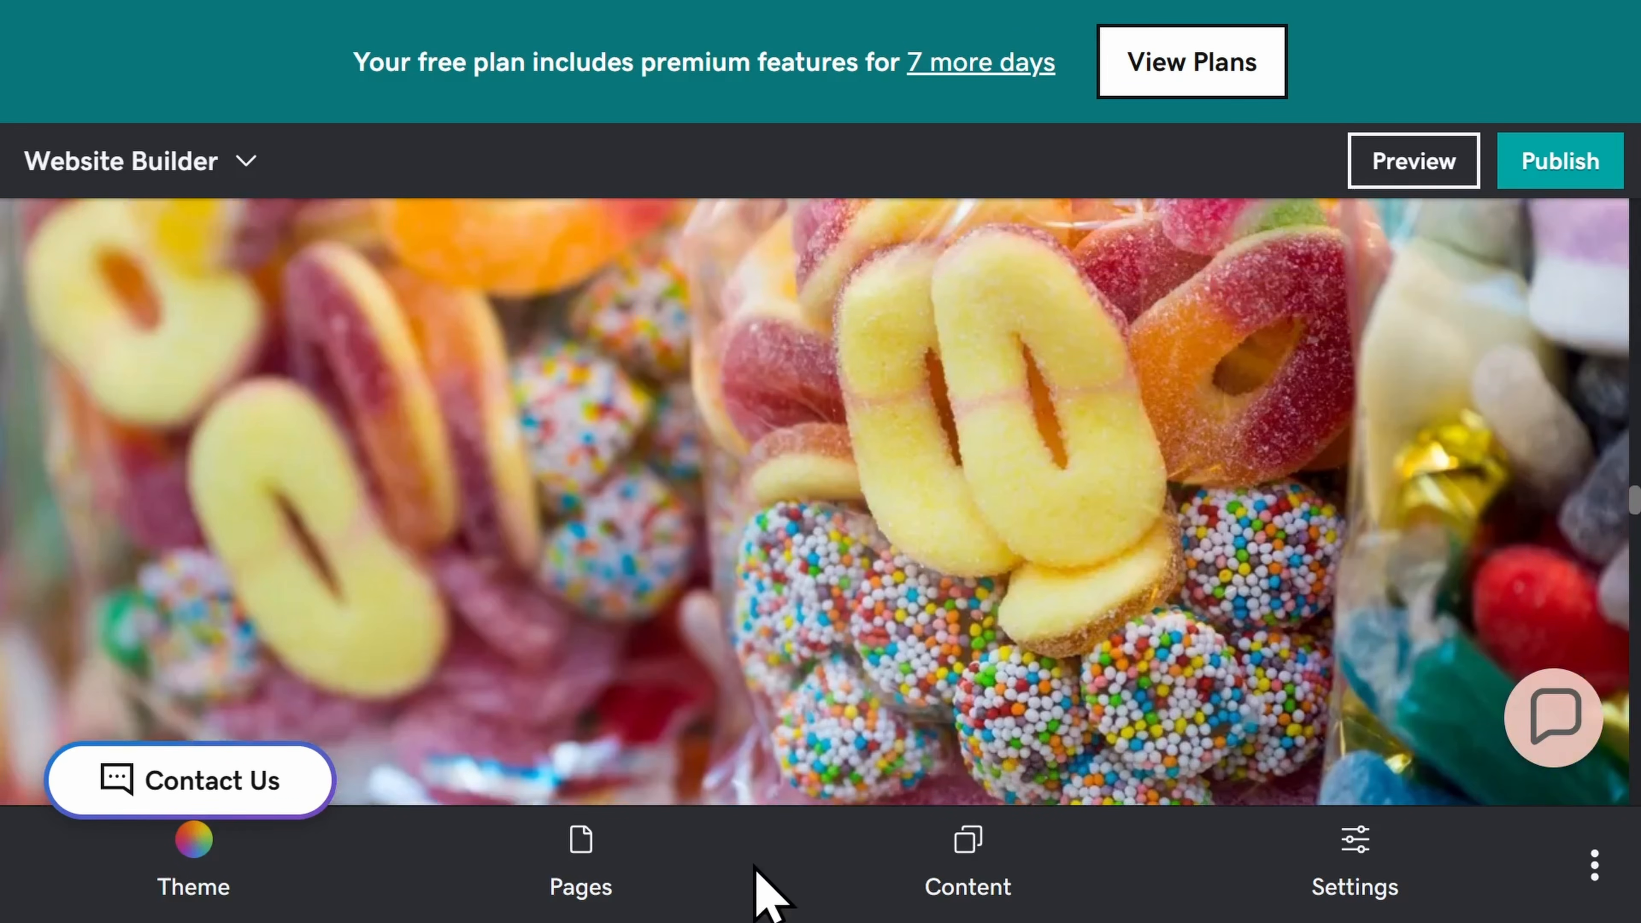
# View the site's page list and the options for adding a new page, and return to the editor
pyautogui.click(605, 874)
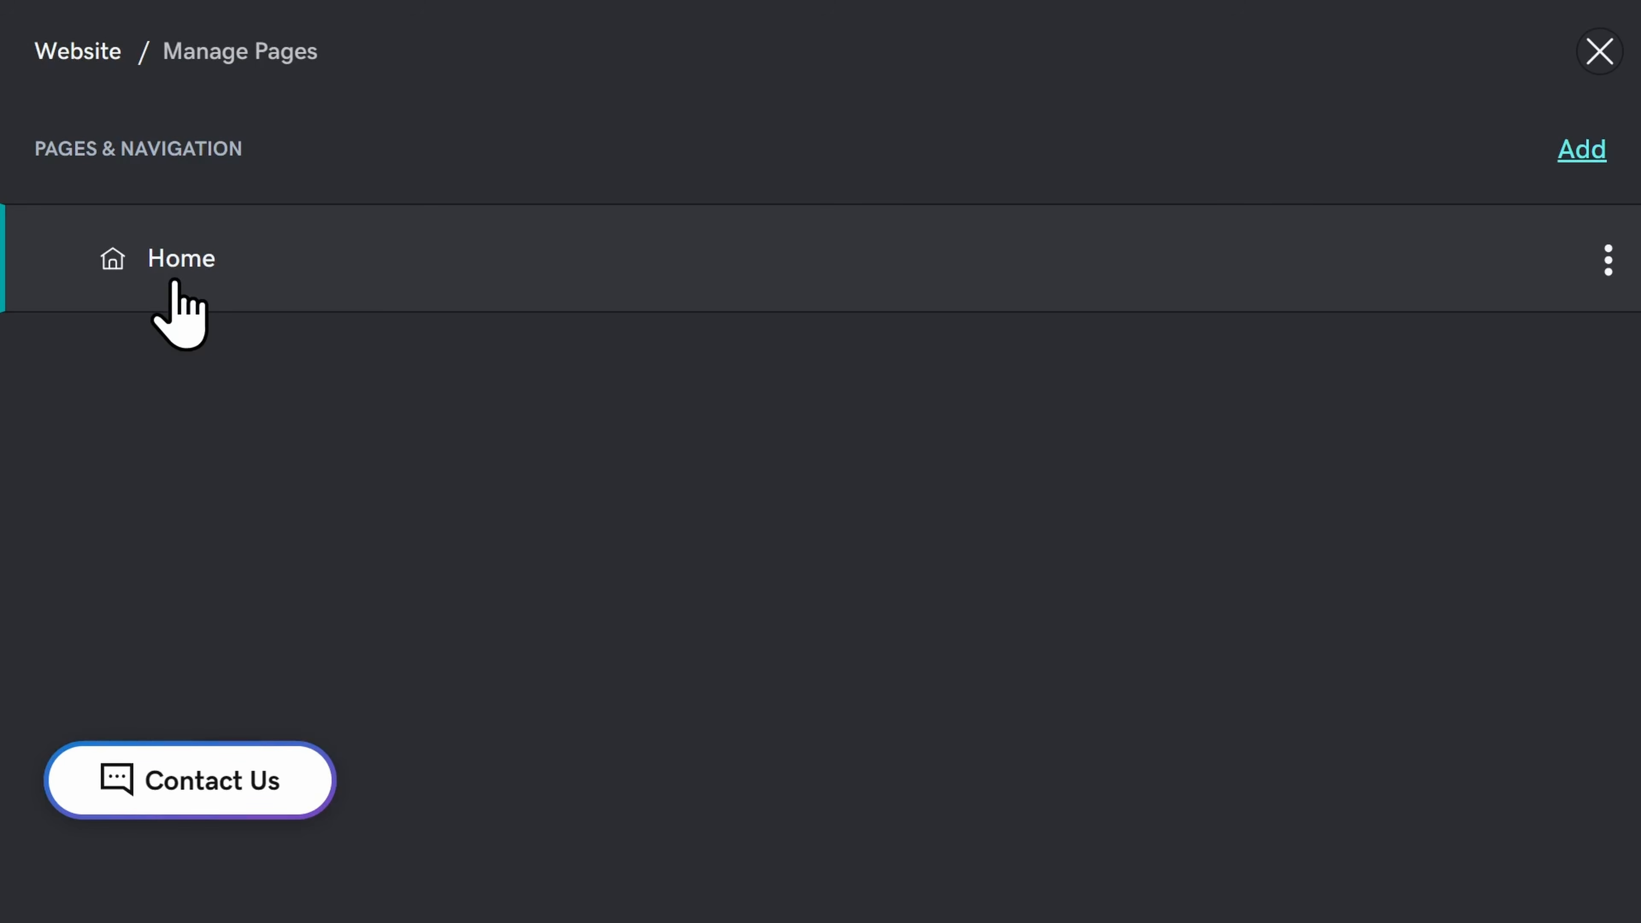
pyautogui.click(1577, 150)
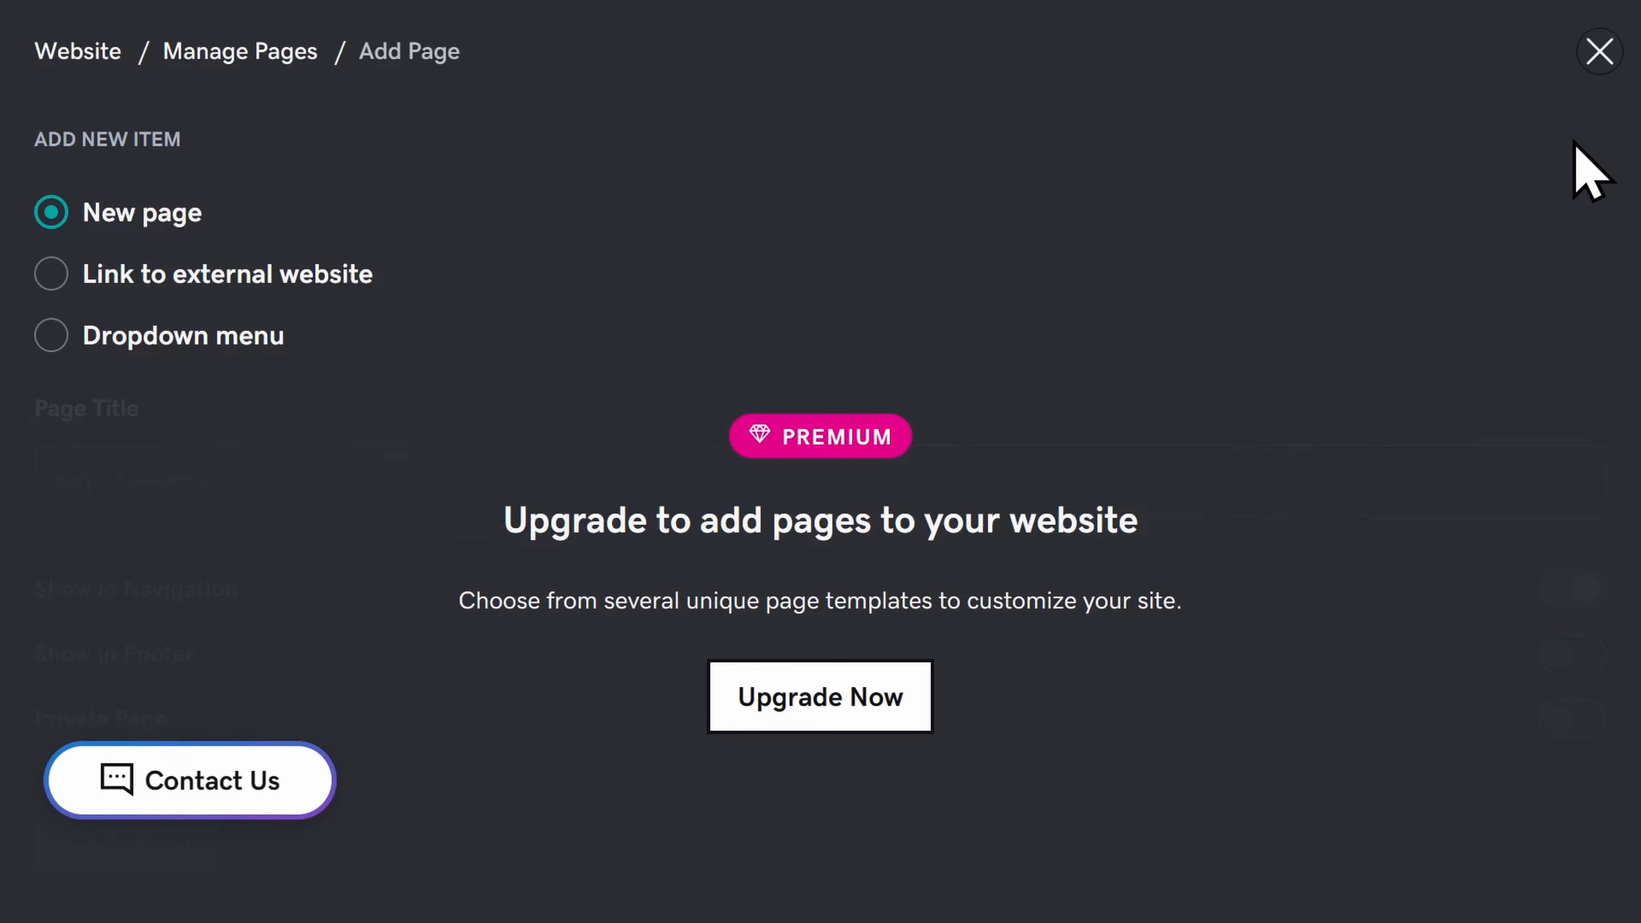
pyautogui.click(1599, 51)
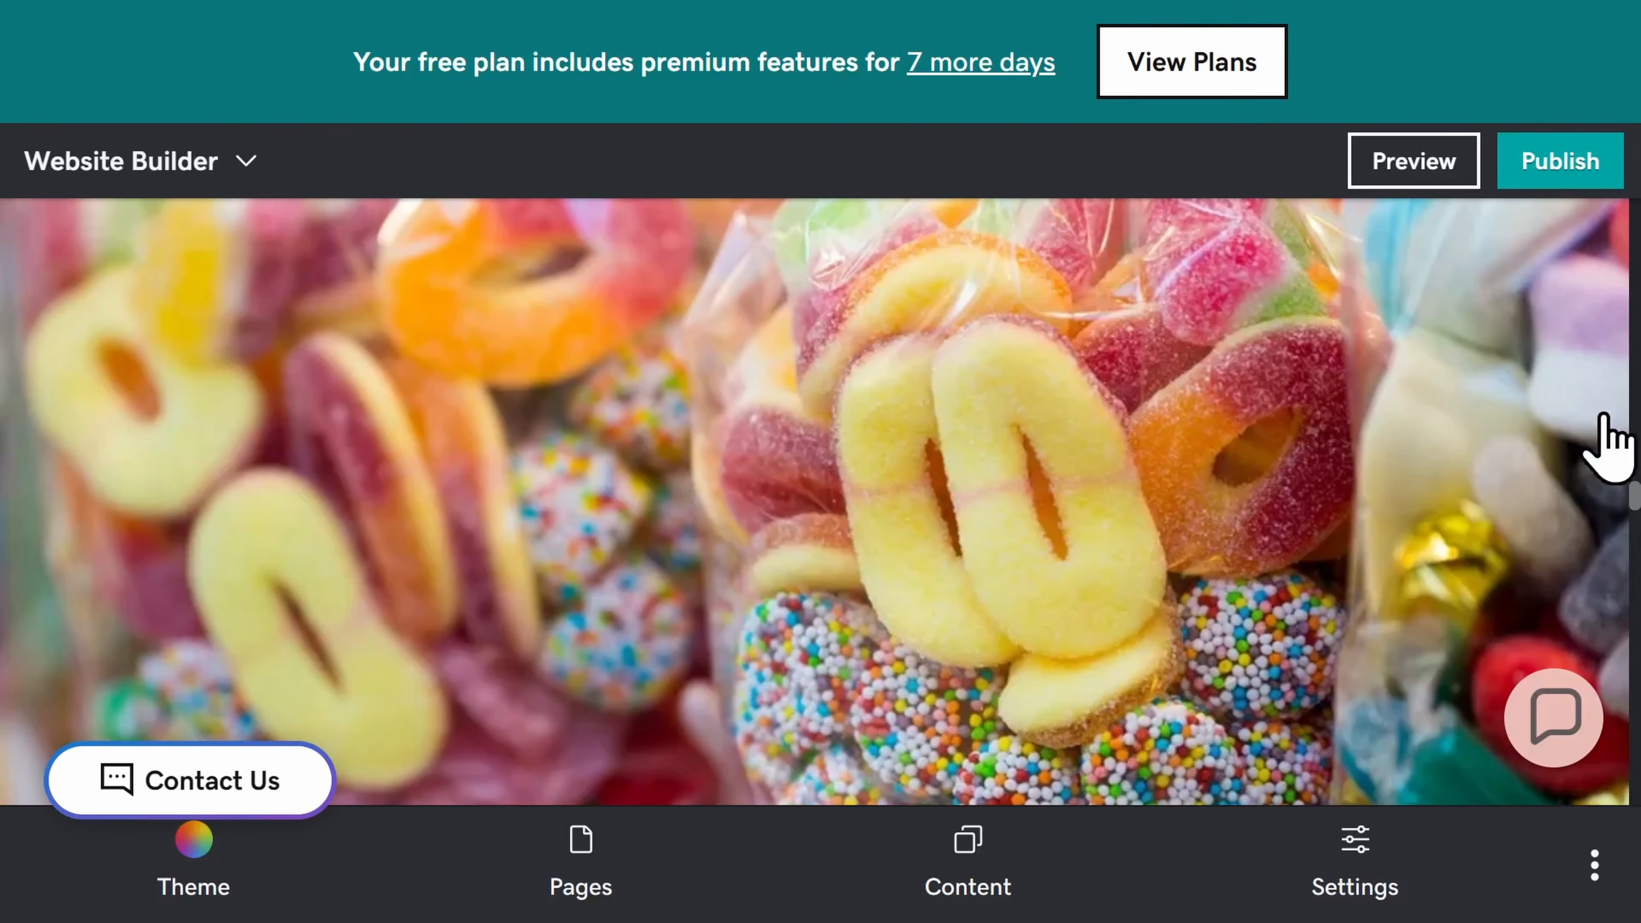
# Return to the start of the home page and open the gallery of alternative website themes
pyautogui.moveTo(1637, 486); pyautogui.dragTo(1638, 461)
pyautogui.scroll(20, 1638, 299)
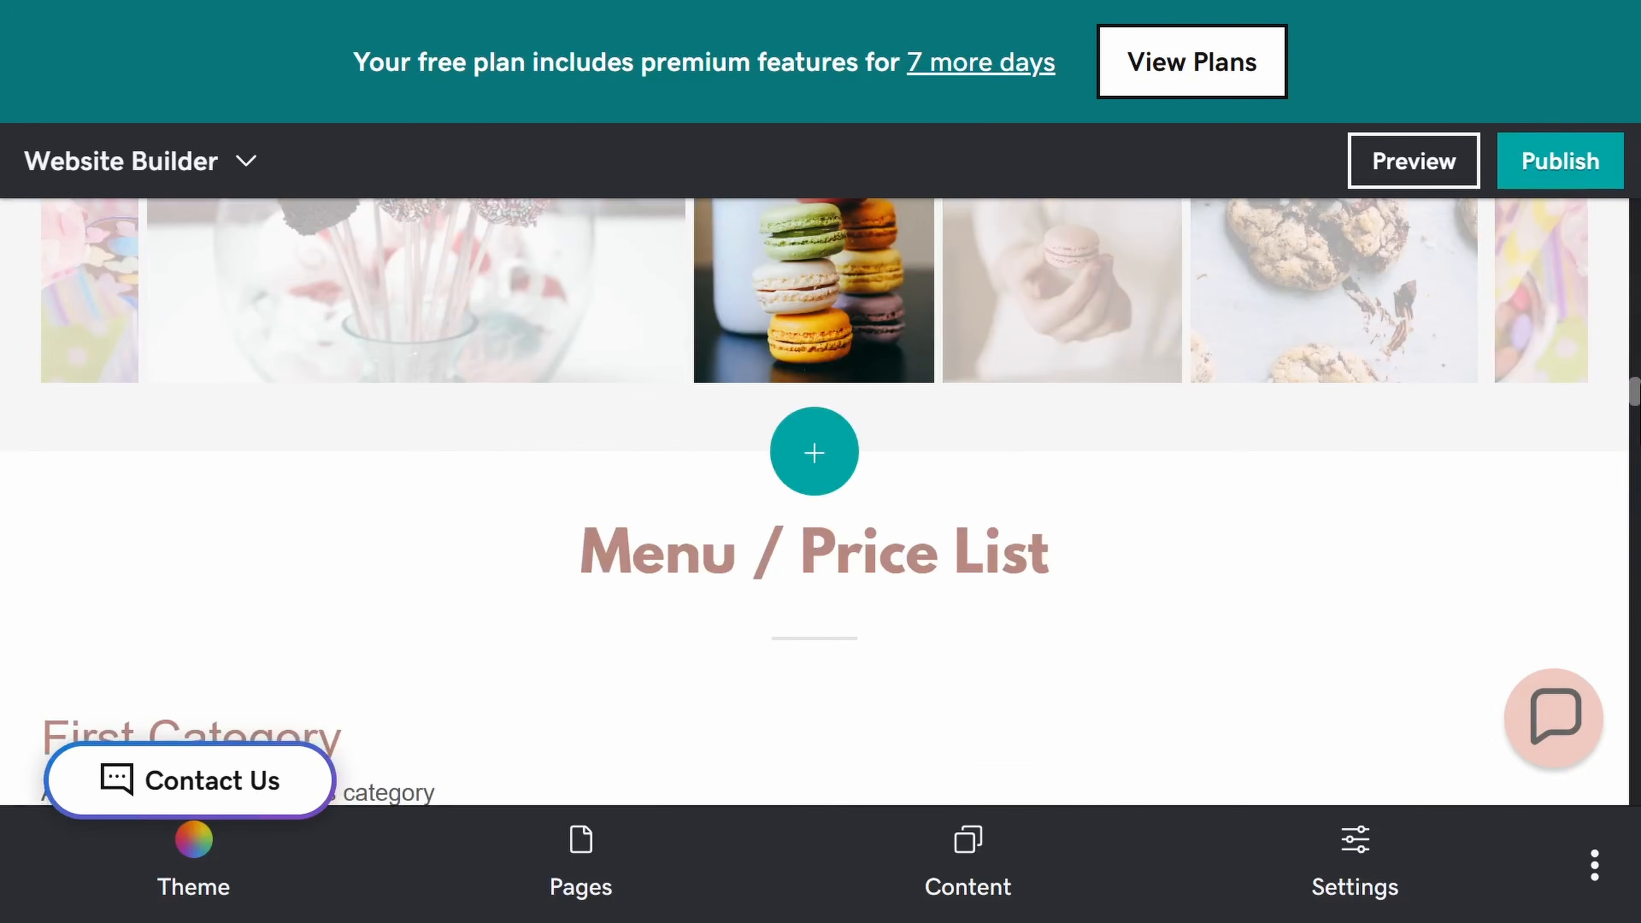
pyautogui.scroll(15, 1637, 299)
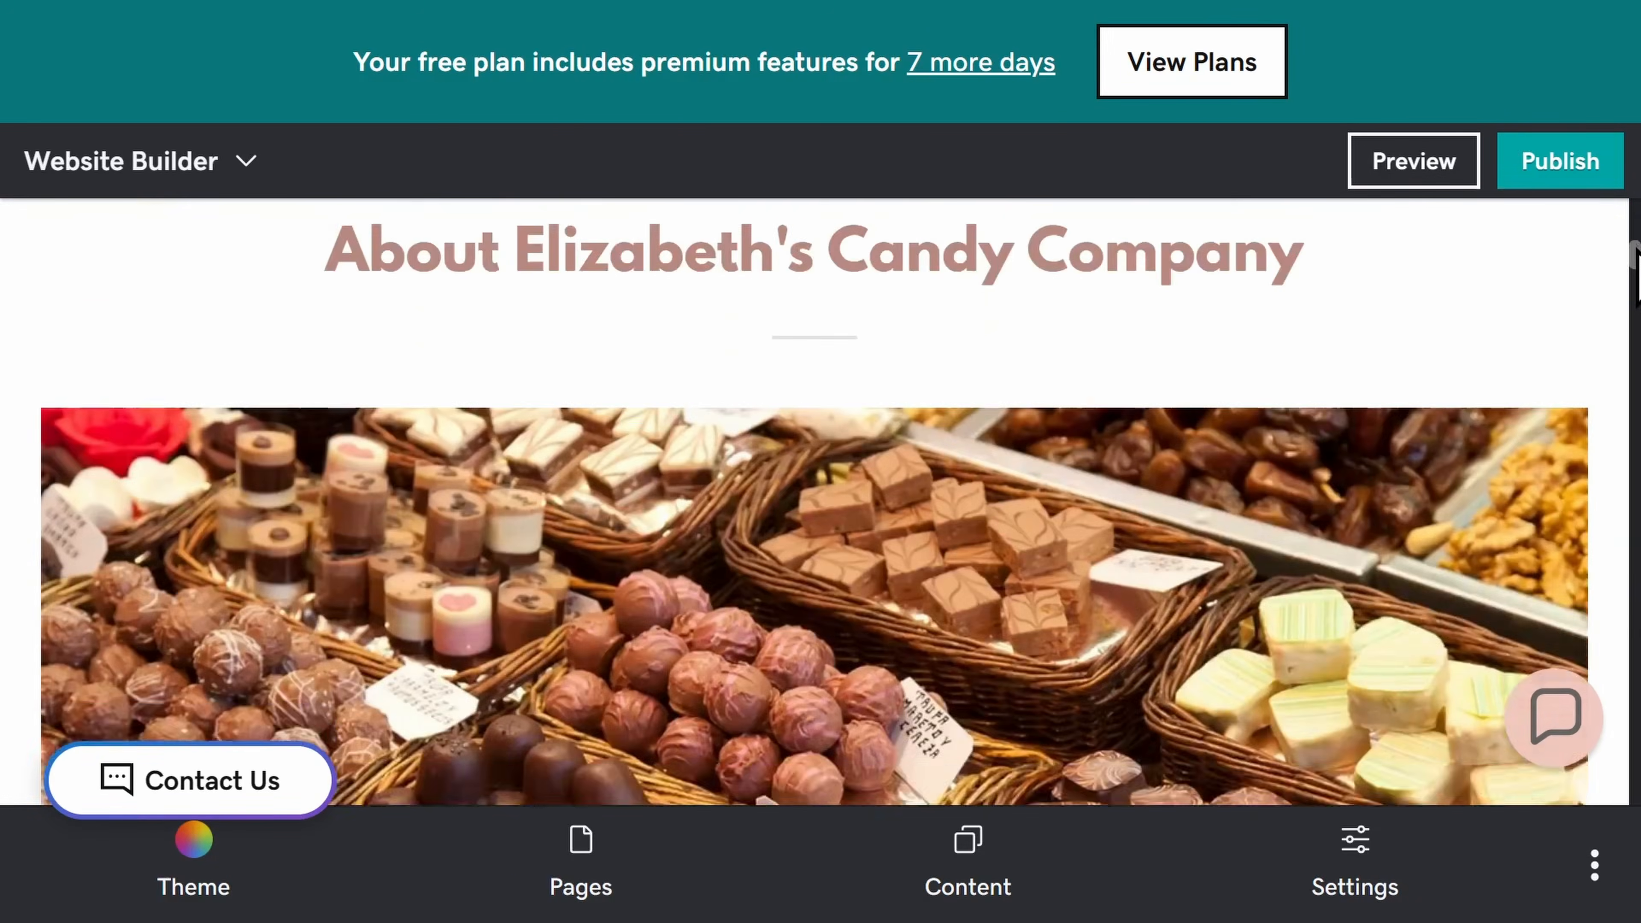
pyautogui.scroll(2, 1637, 233)
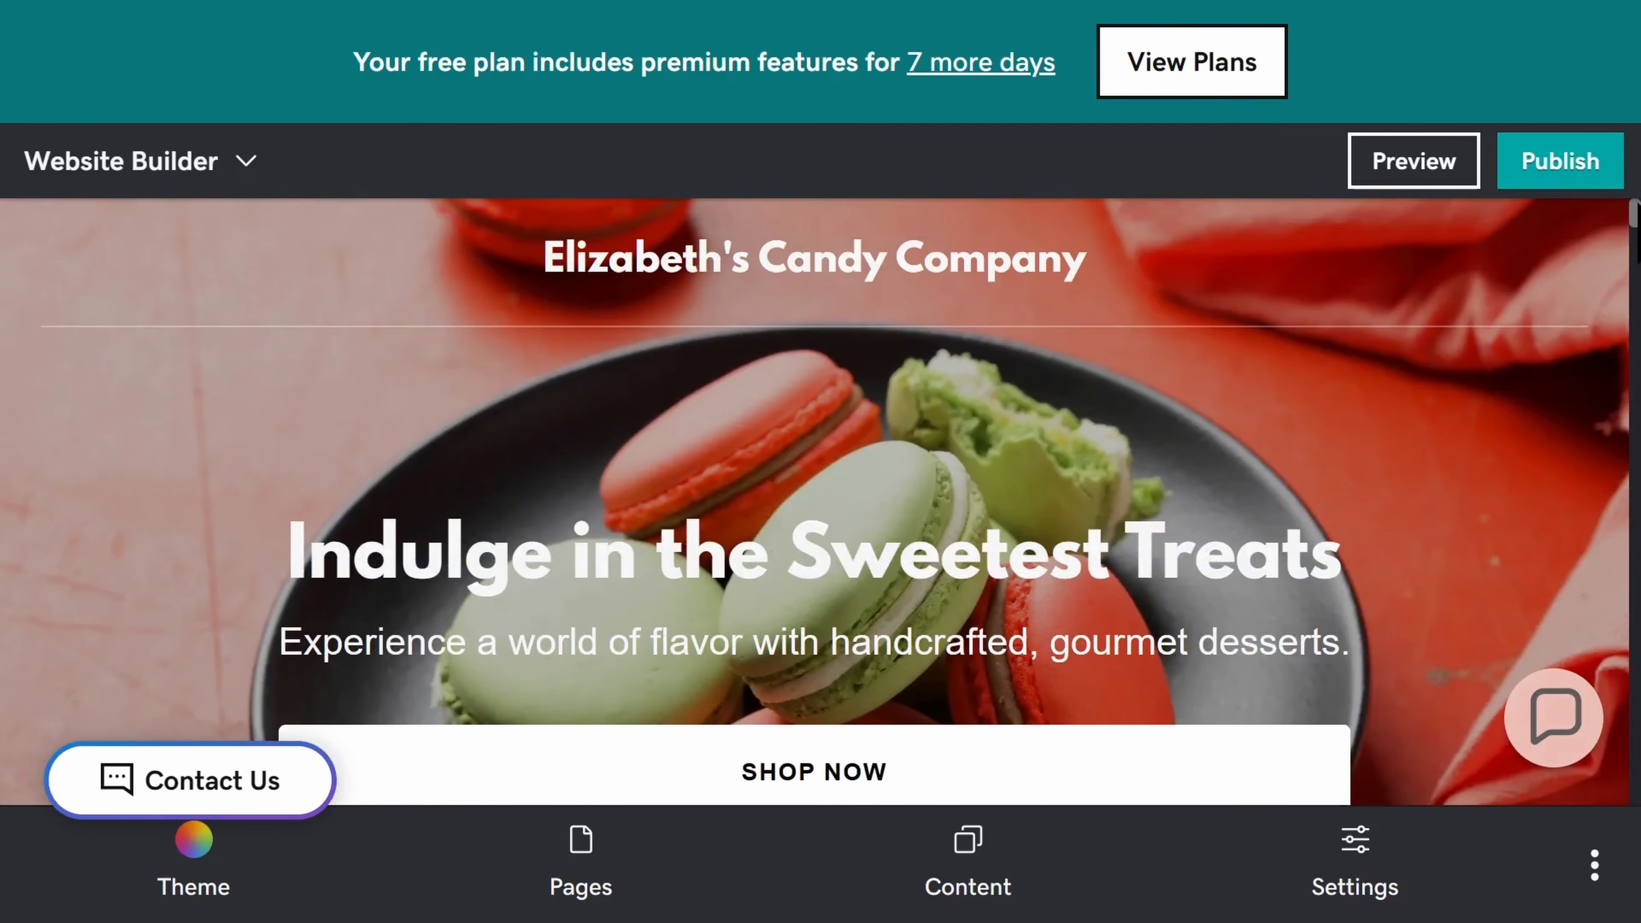
pyautogui.click(197, 860)
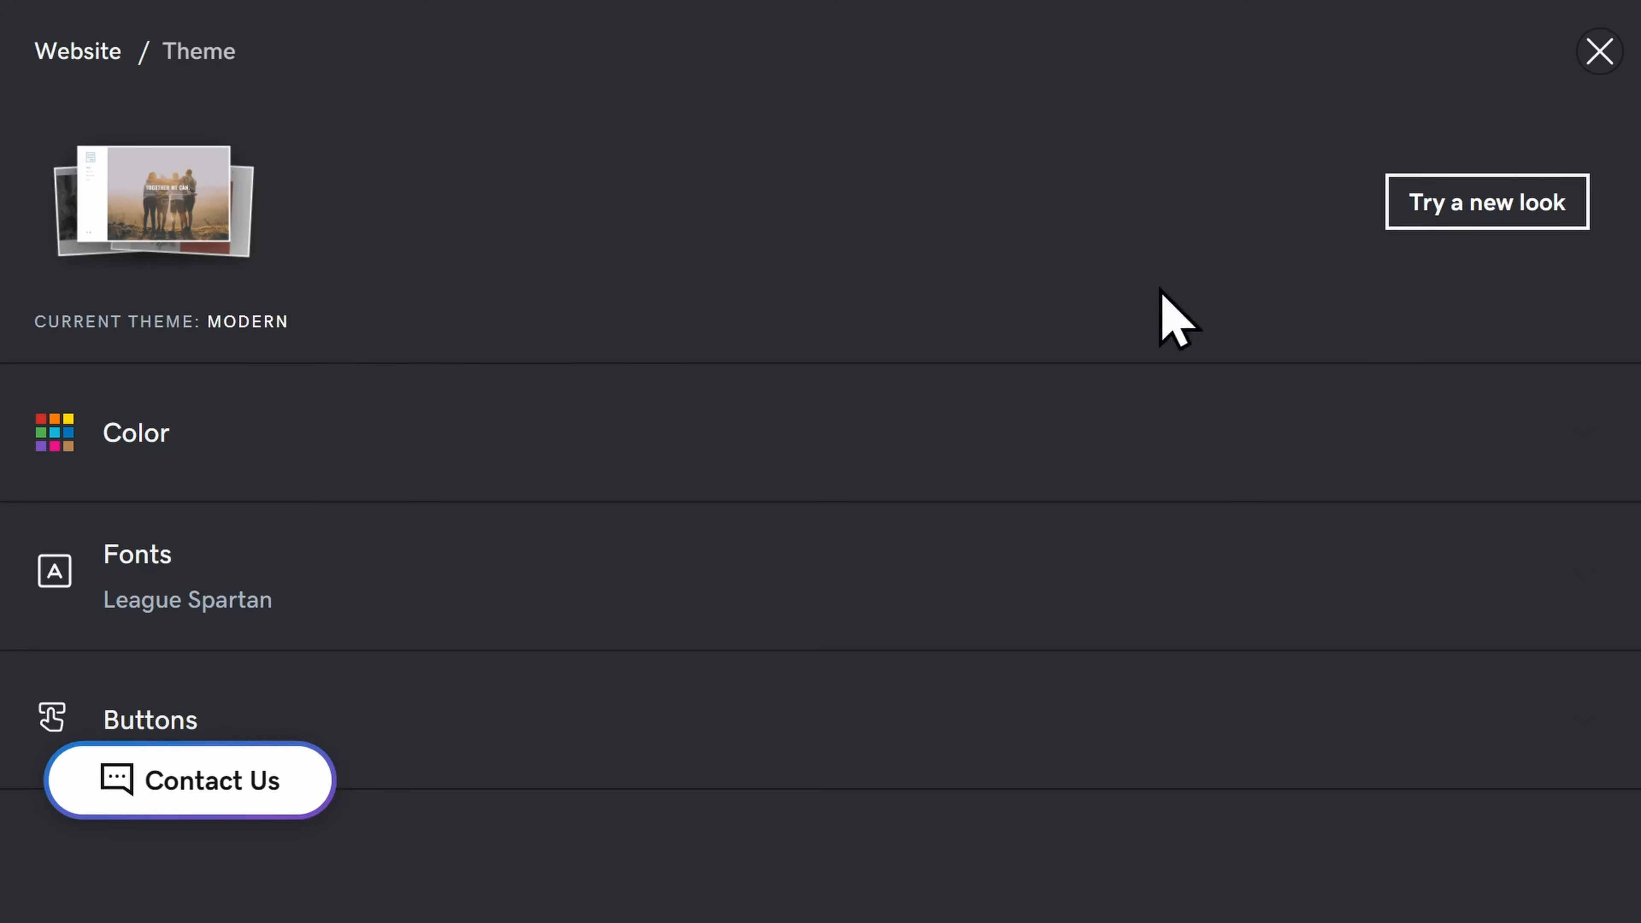
pyautogui.click(1440, 212)
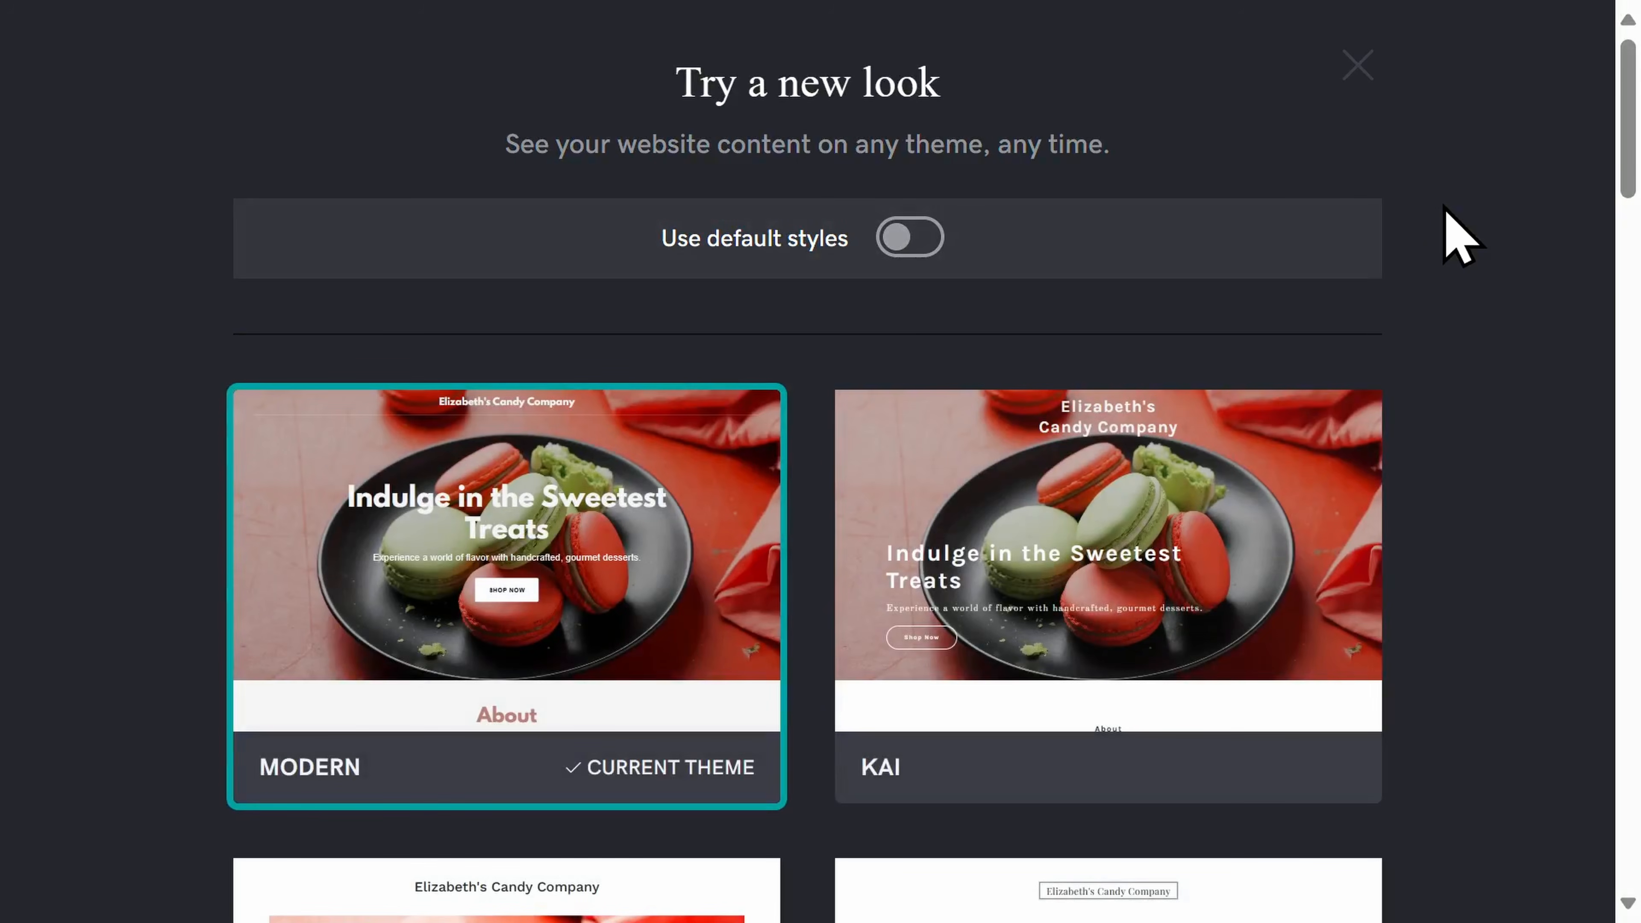
# Browse the theme previews, apply the Bright theme to the site and review the restyled home page header
pyautogui.scroll(-2, 1447, 216)
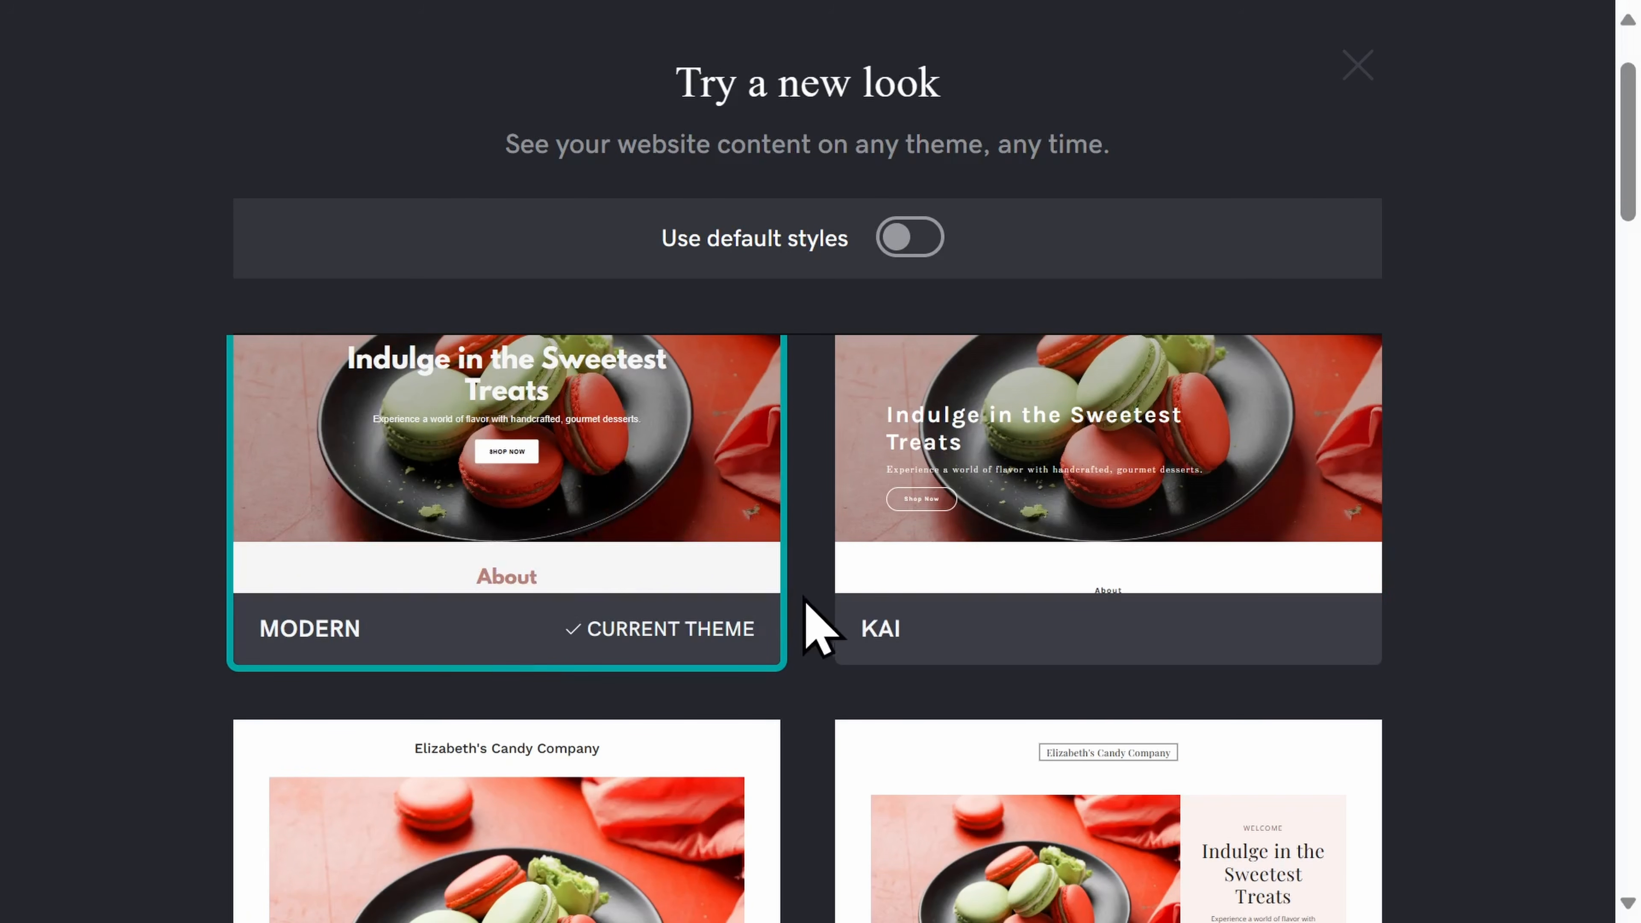
pyautogui.scroll(-6, 808, 653)
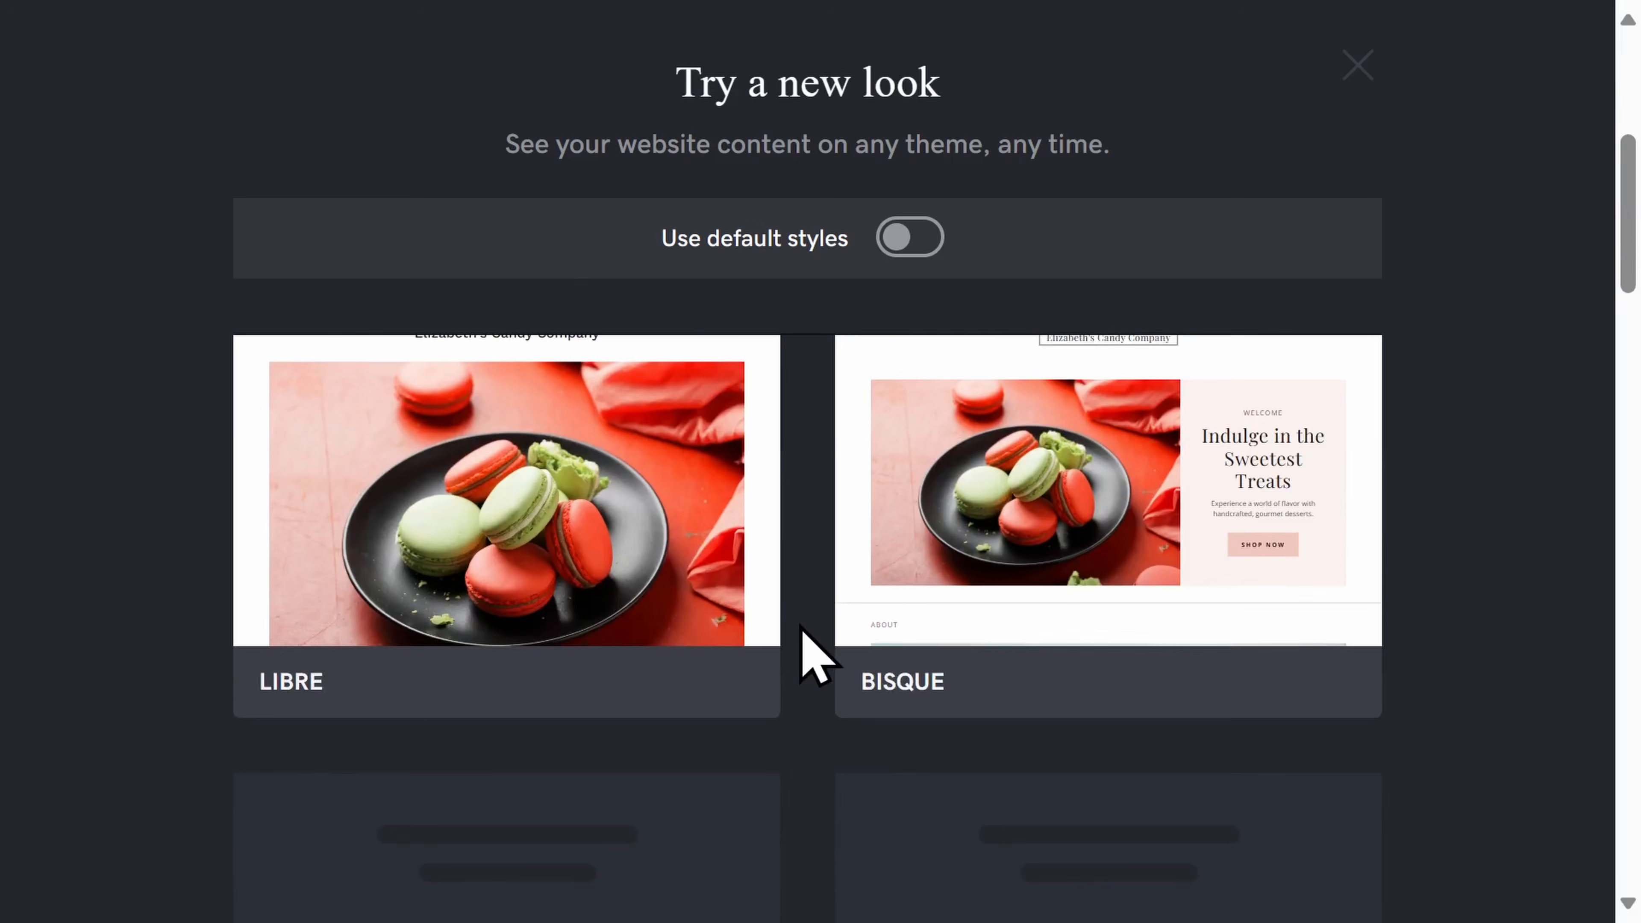
pyautogui.scroll(-4, 815, 653)
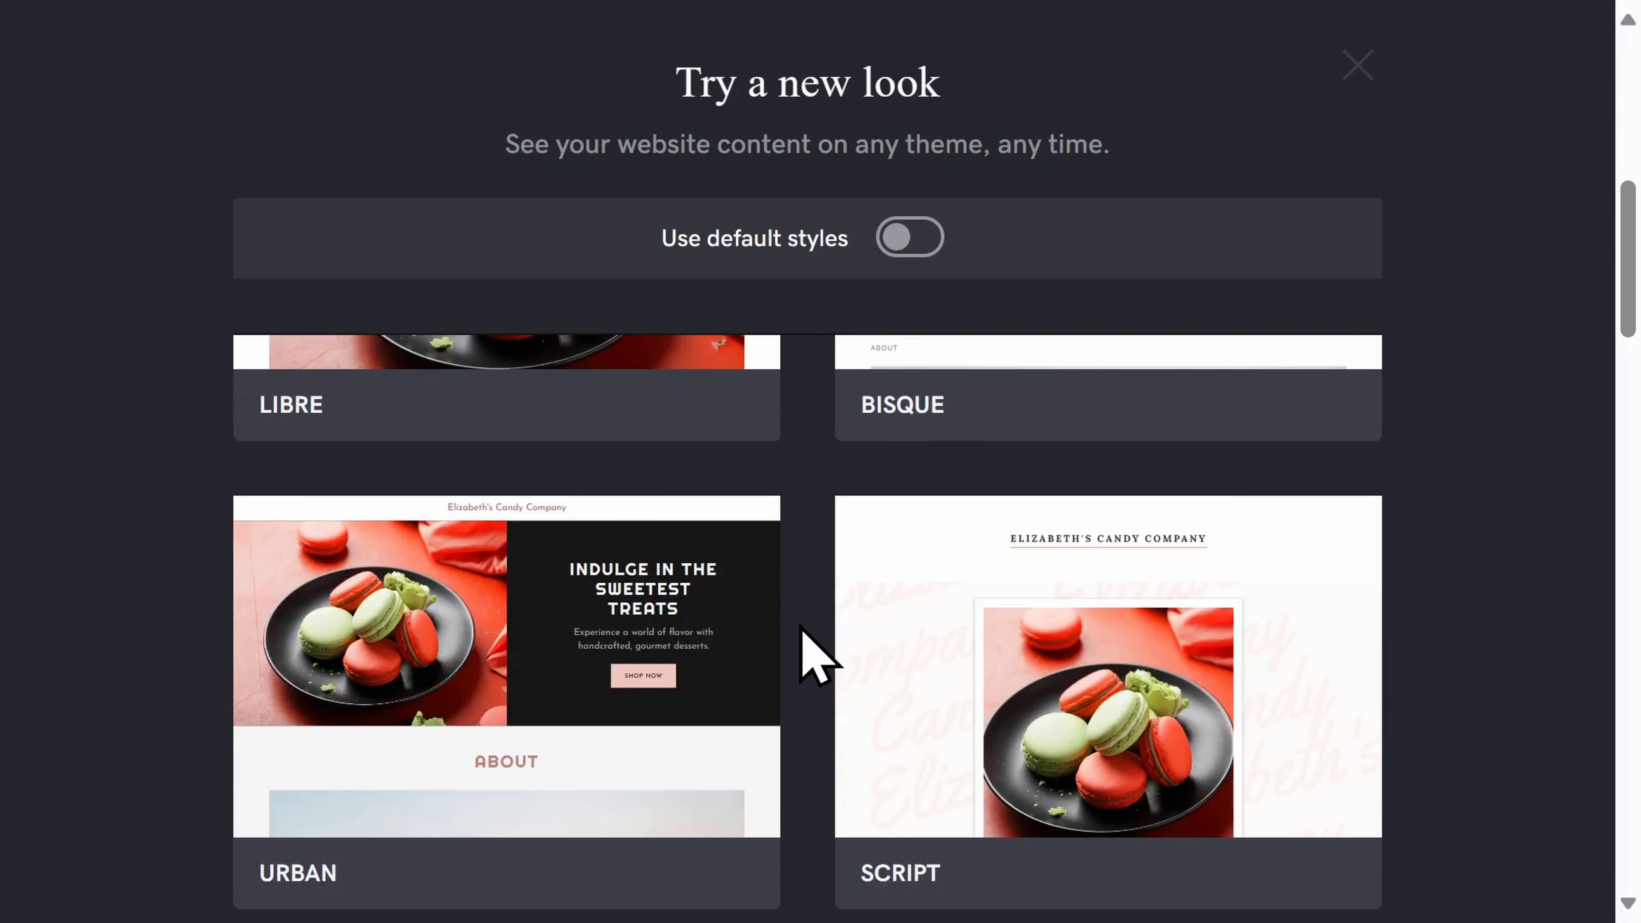
pyautogui.scroll(-4, 801, 626)
pyautogui.scroll(-4, 801, 626)
pyautogui.scroll(-2, 801, 626)
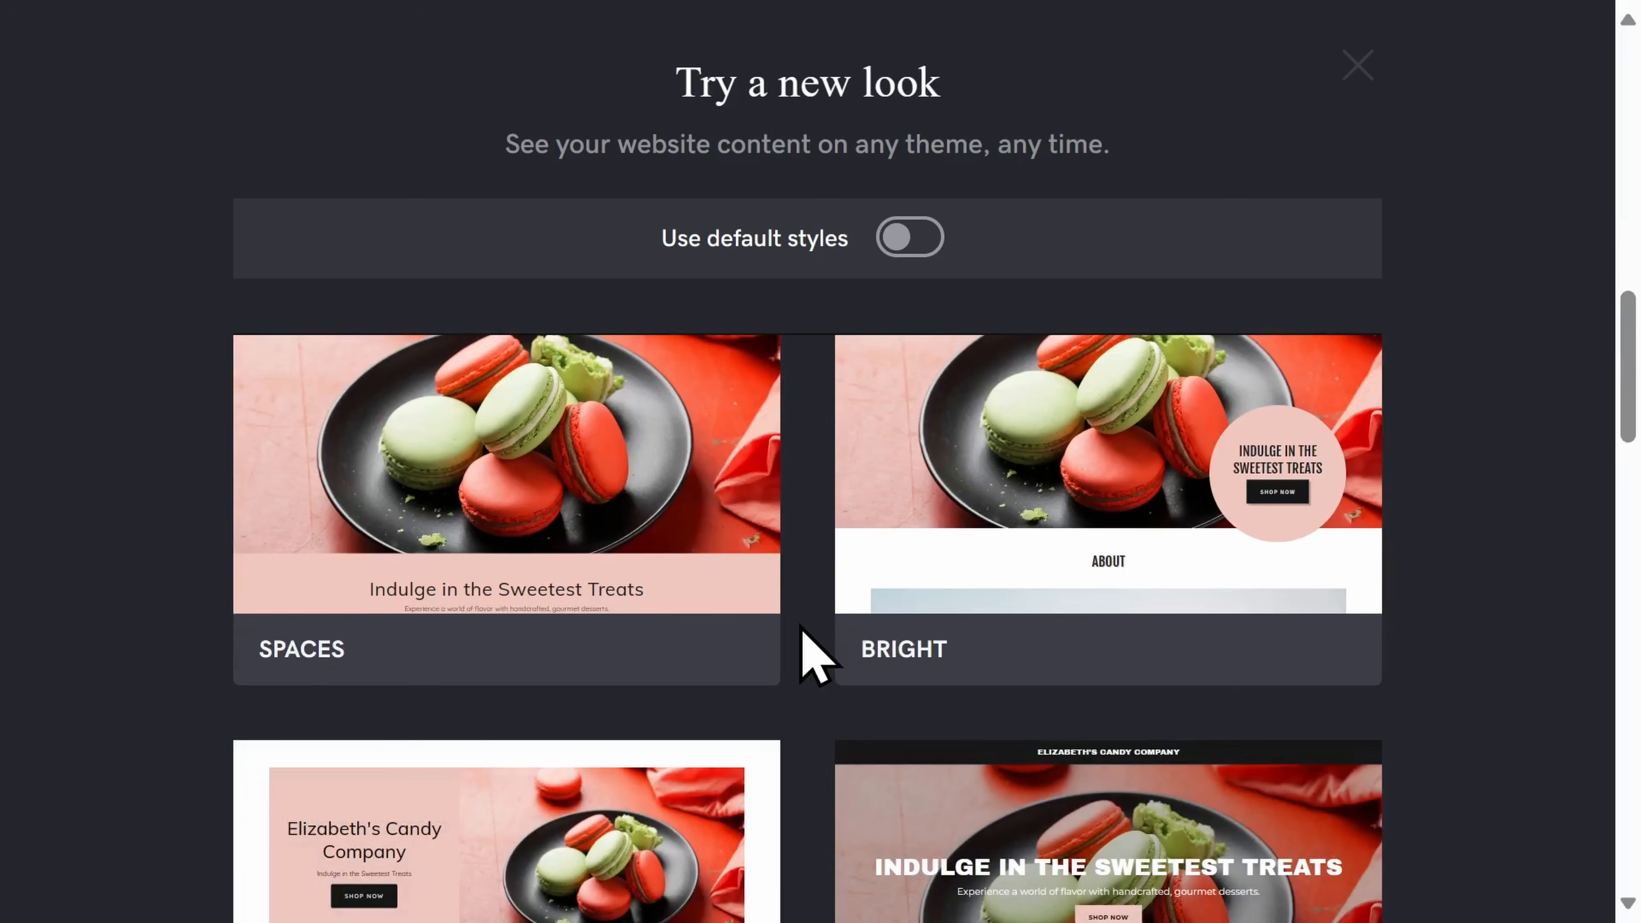
pyautogui.scroll(2, 816, 656)
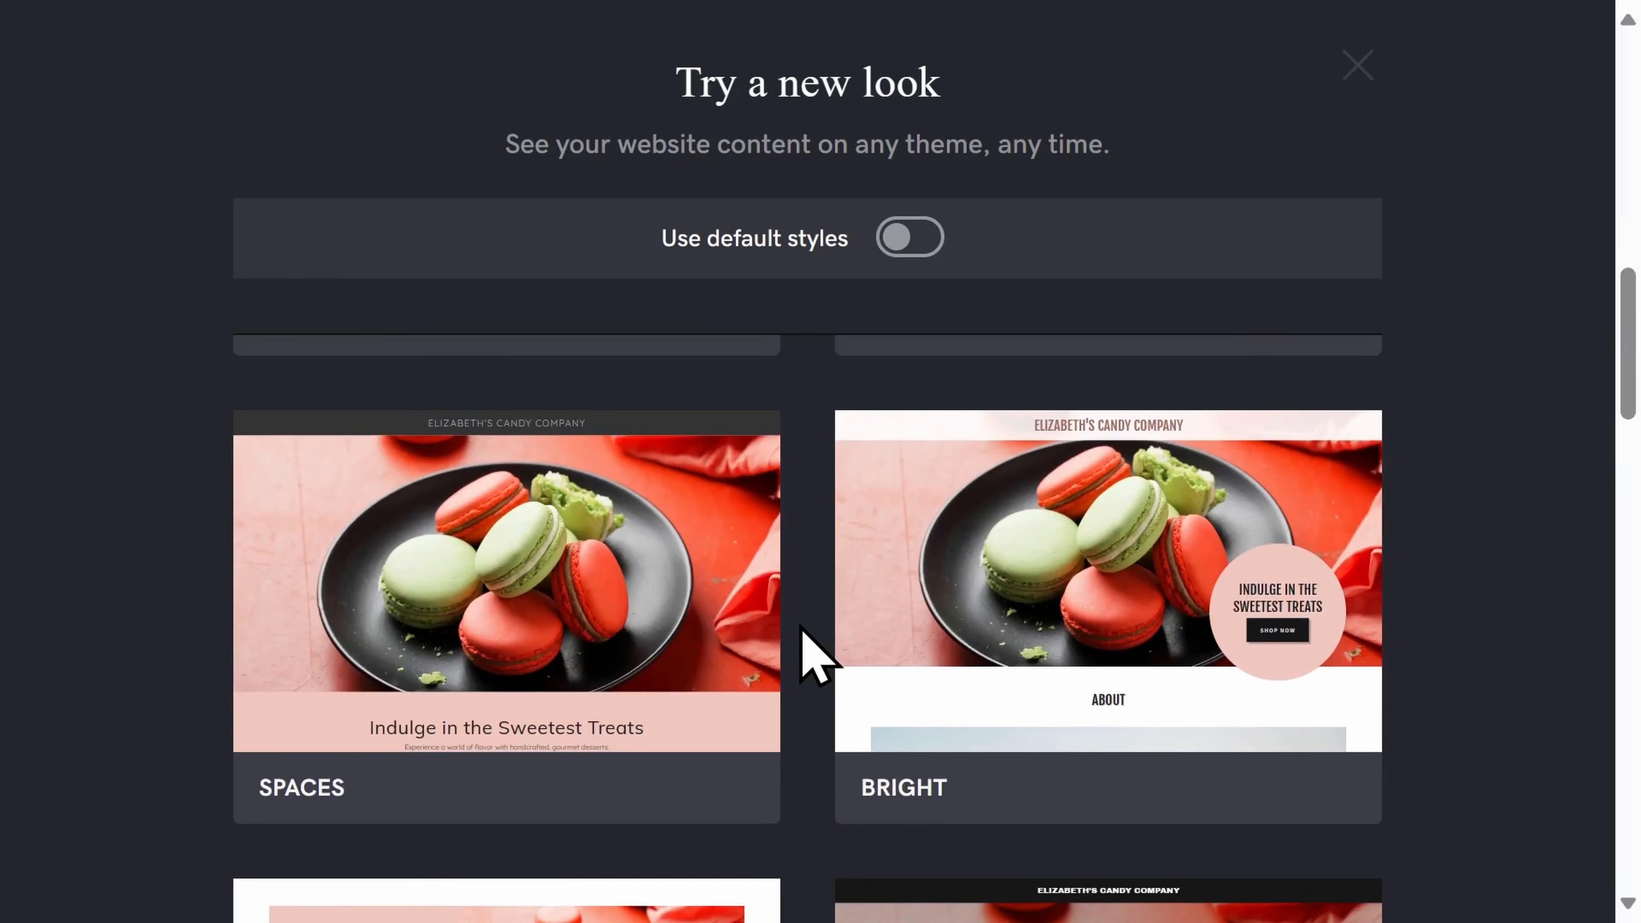
pyautogui.moveTo(1078, 727)
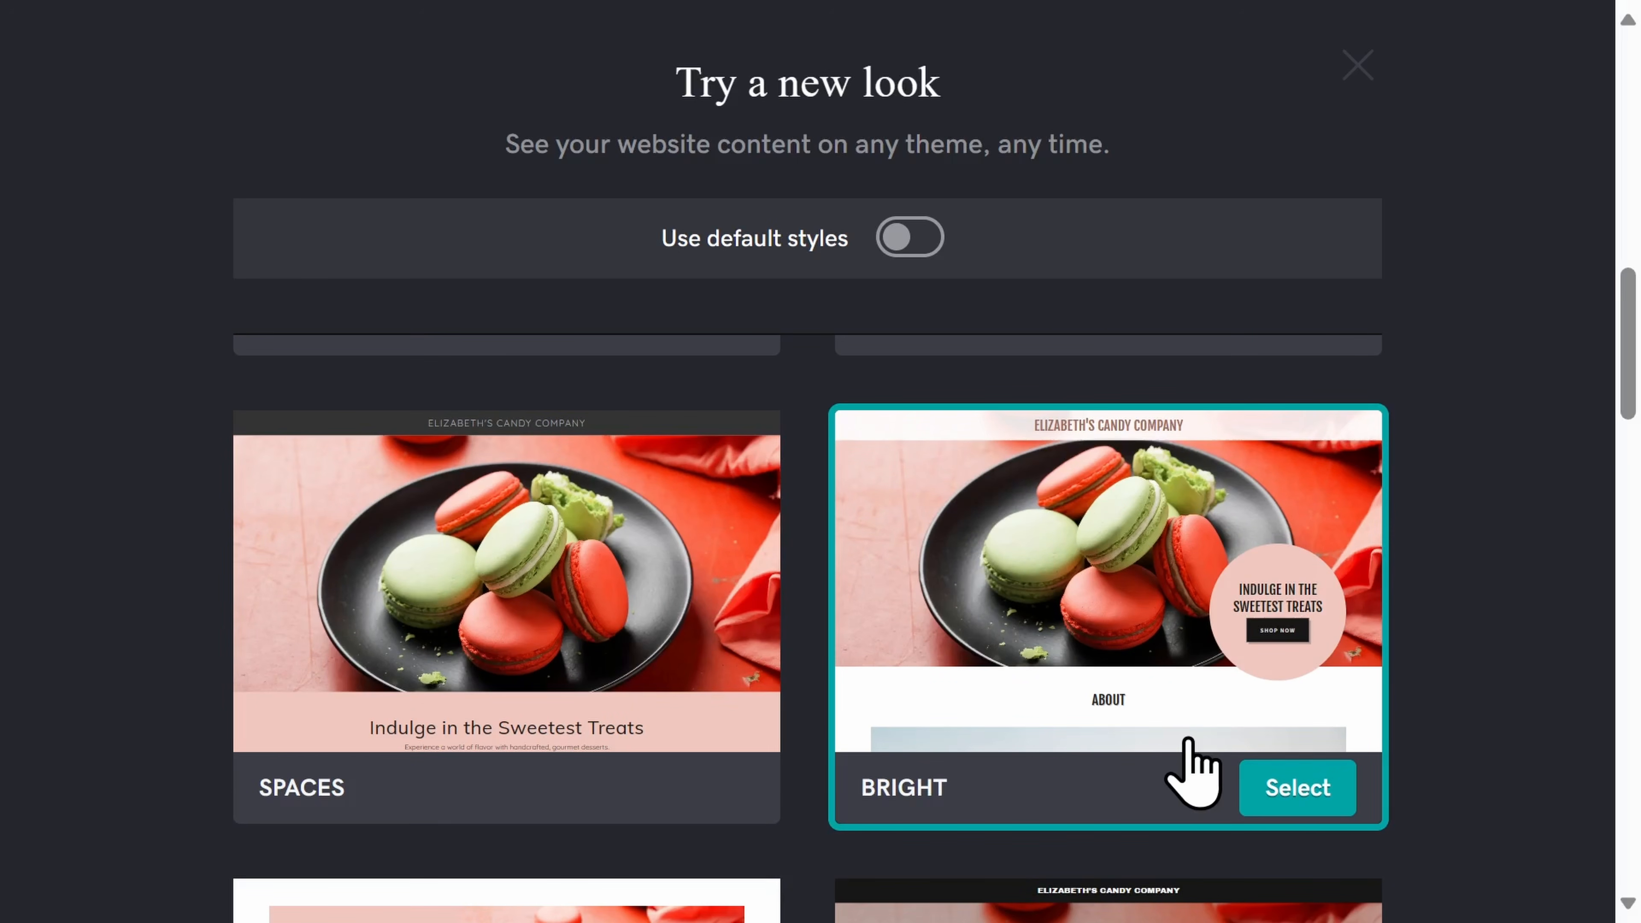
pyautogui.click(1297, 788)
pyautogui.scroll(-3, 1434, 285)
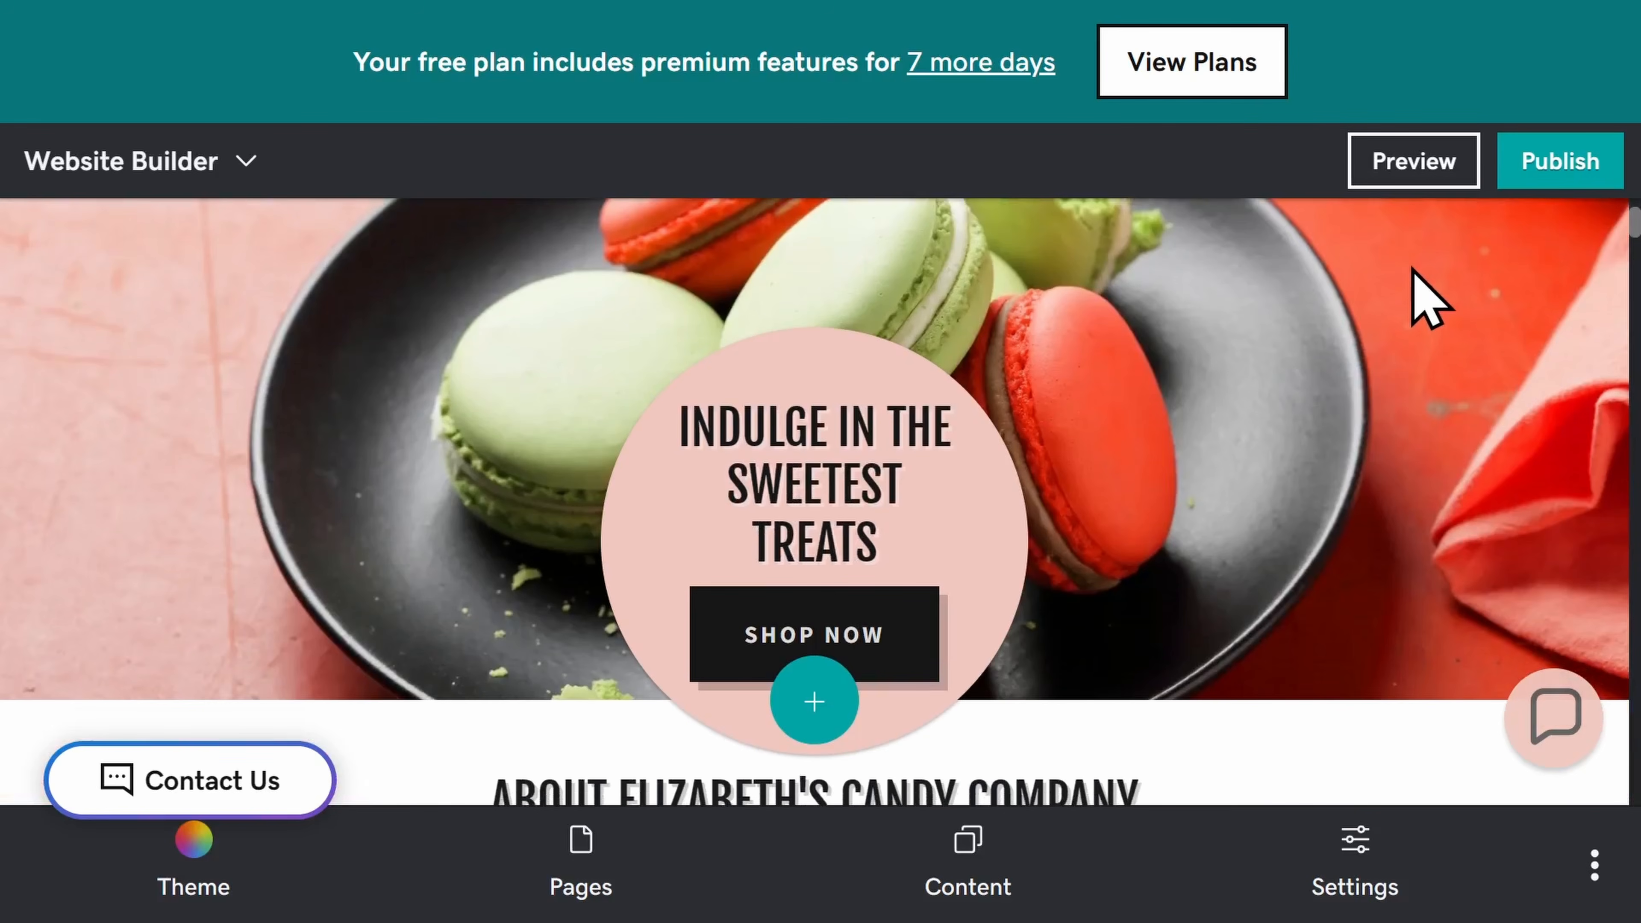
pyautogui.scroll(3, 1429, 298)
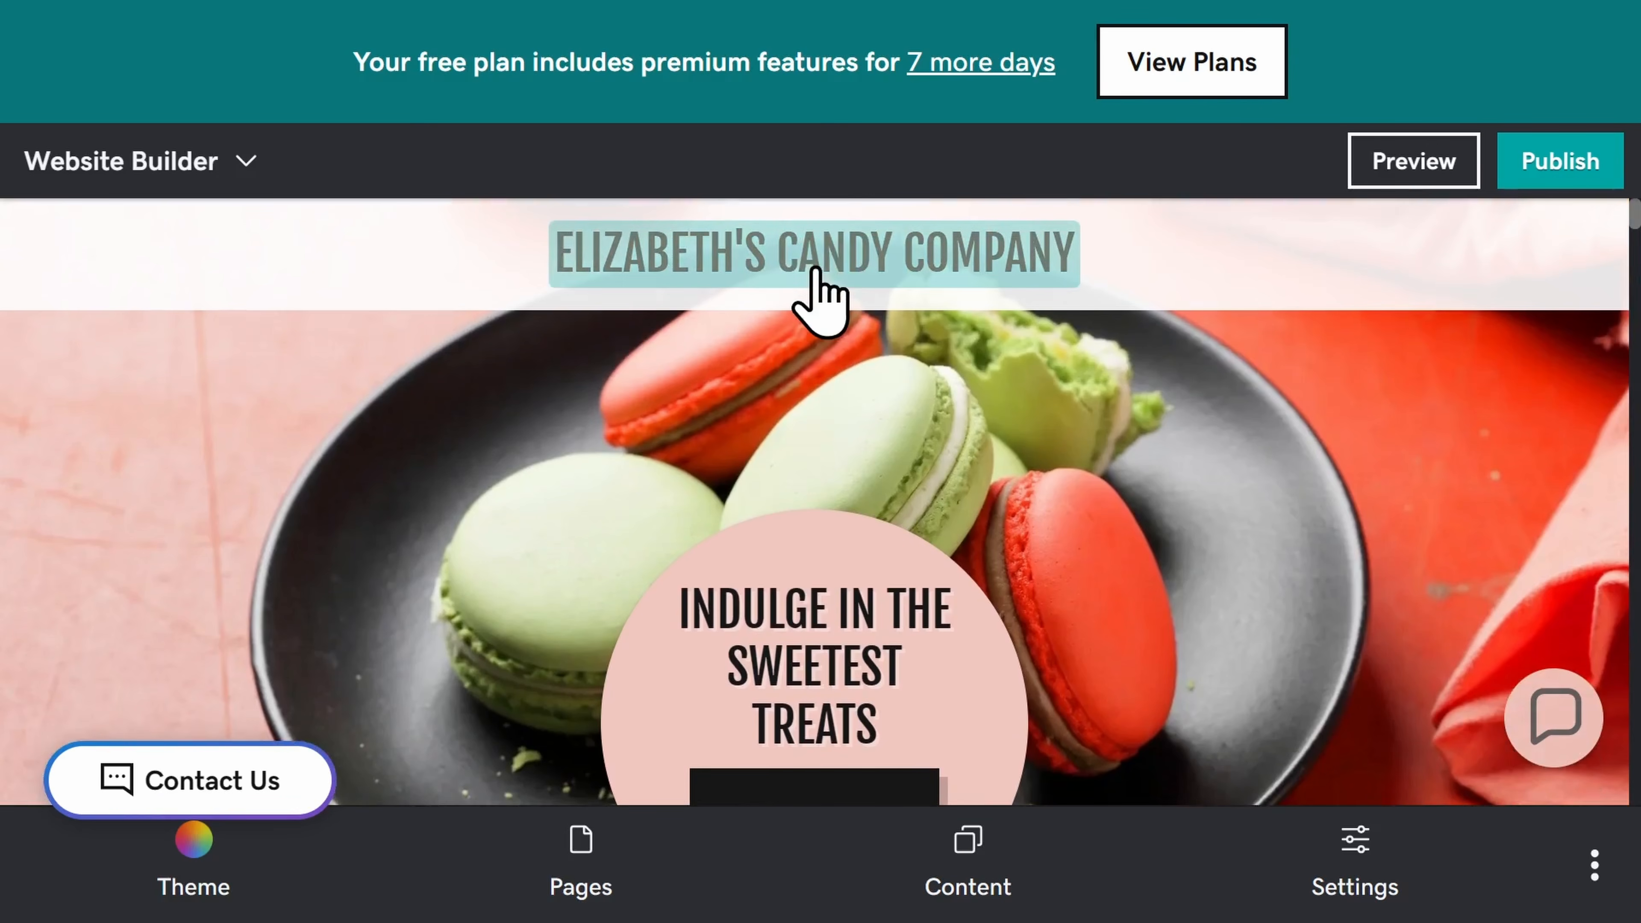
# Start creating a free logo for the site header, describing the business as "Candy shop that sells sweet treats!"
pyautogui.click(816, 284)
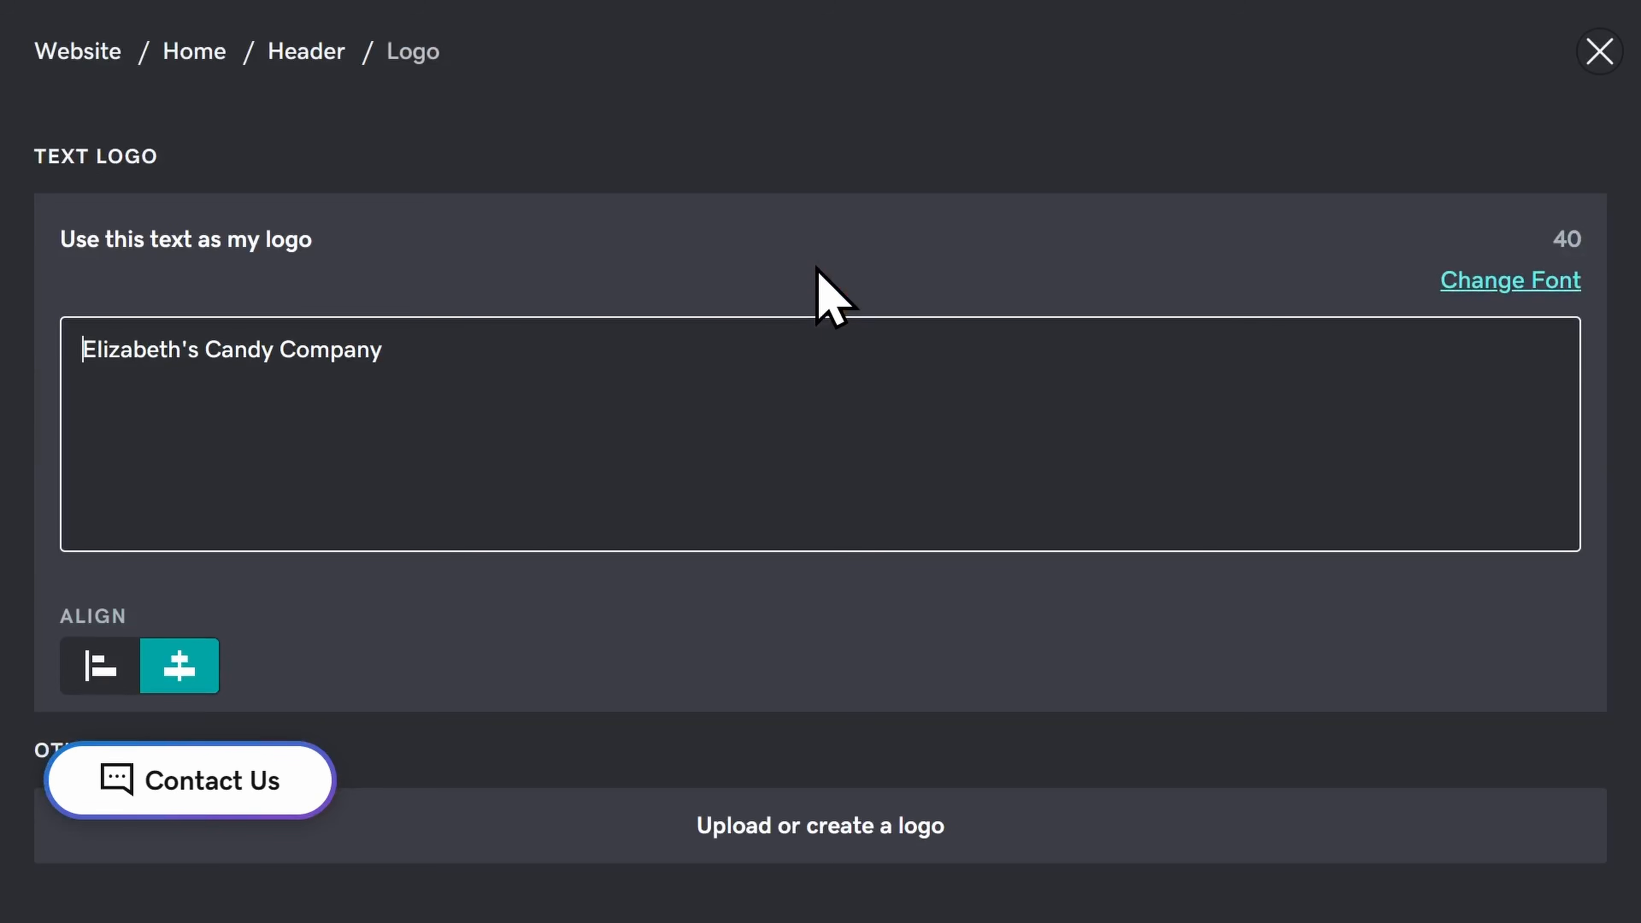
pyautogui.click(833, 837)
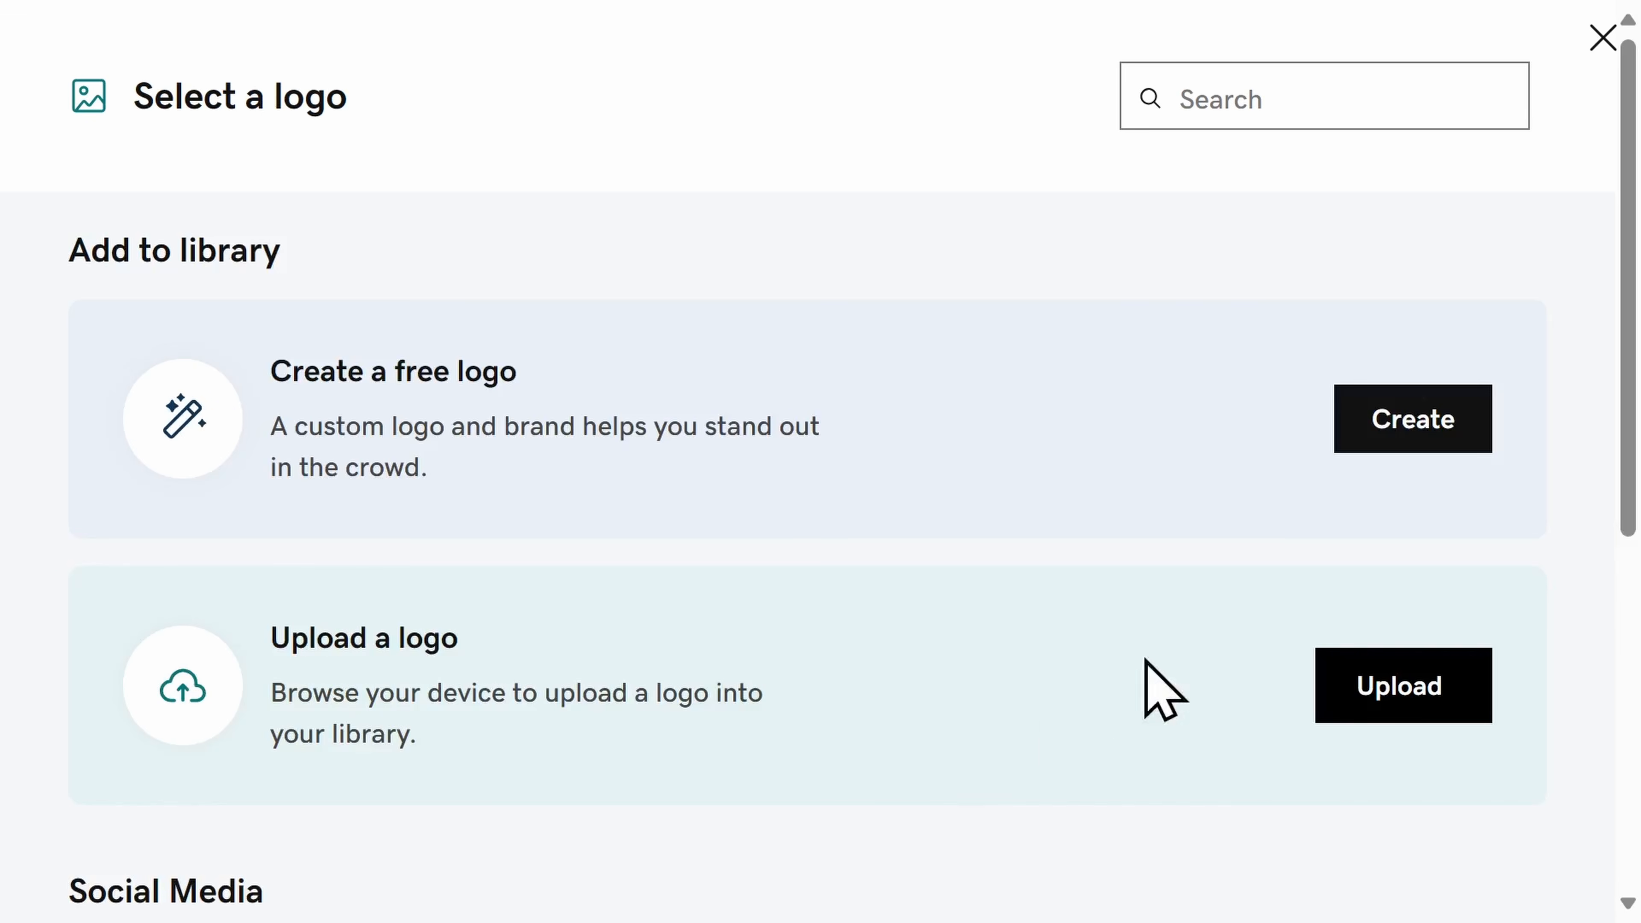
pyautogui.click(1397, 446)
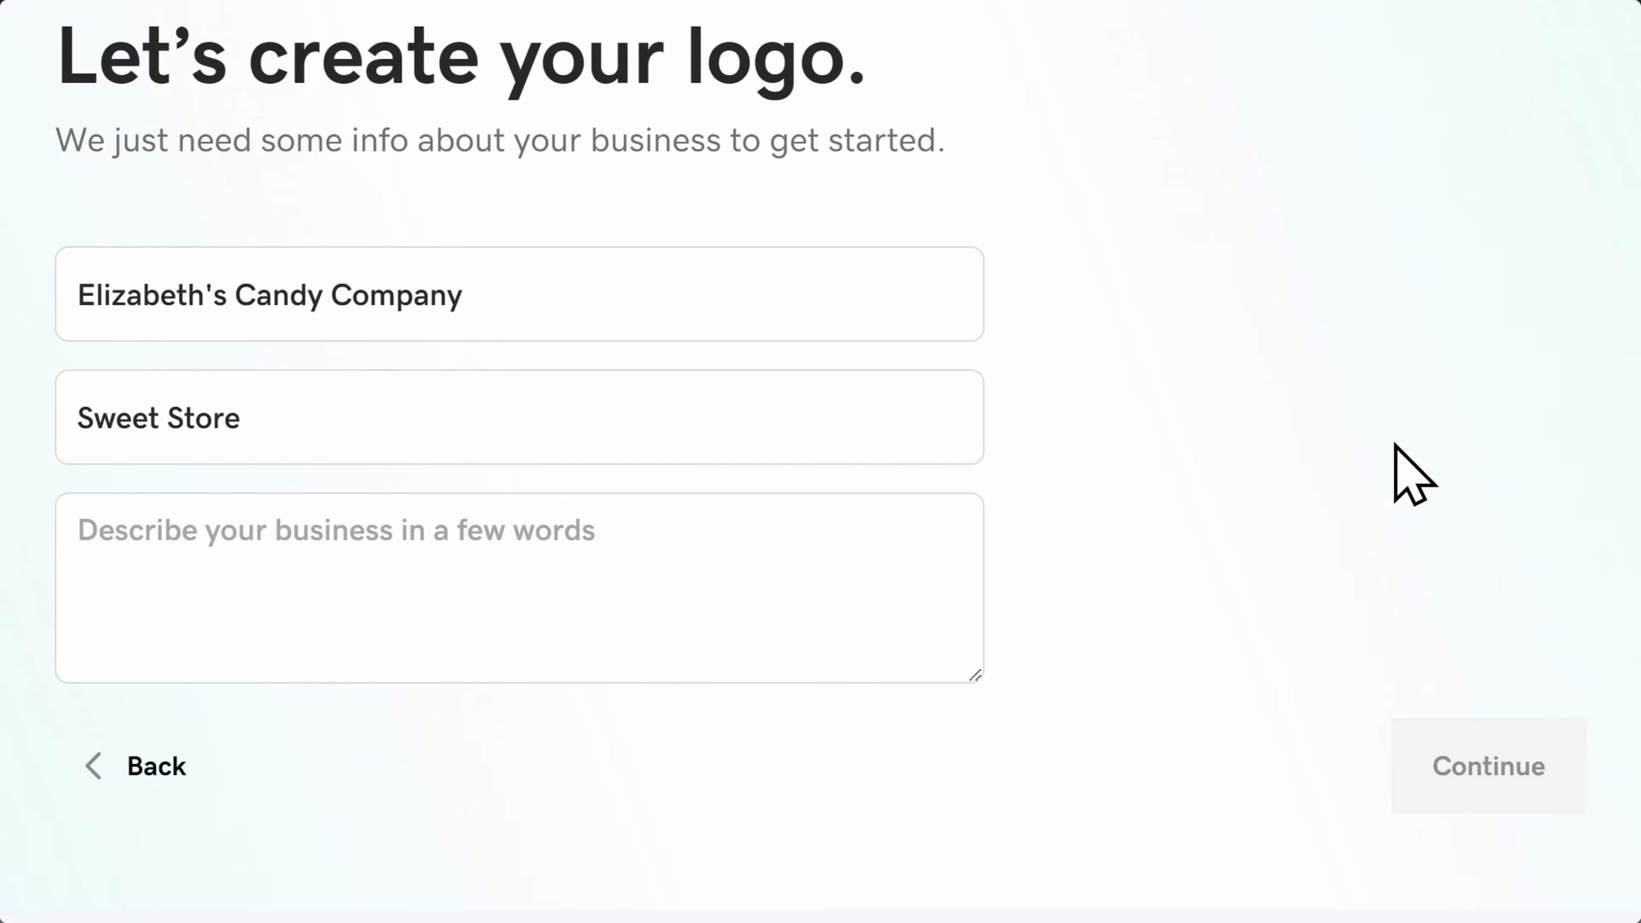
pyautogui.click(768, 531)
pyautogui.write('Candy shop that sells sweet treats!')
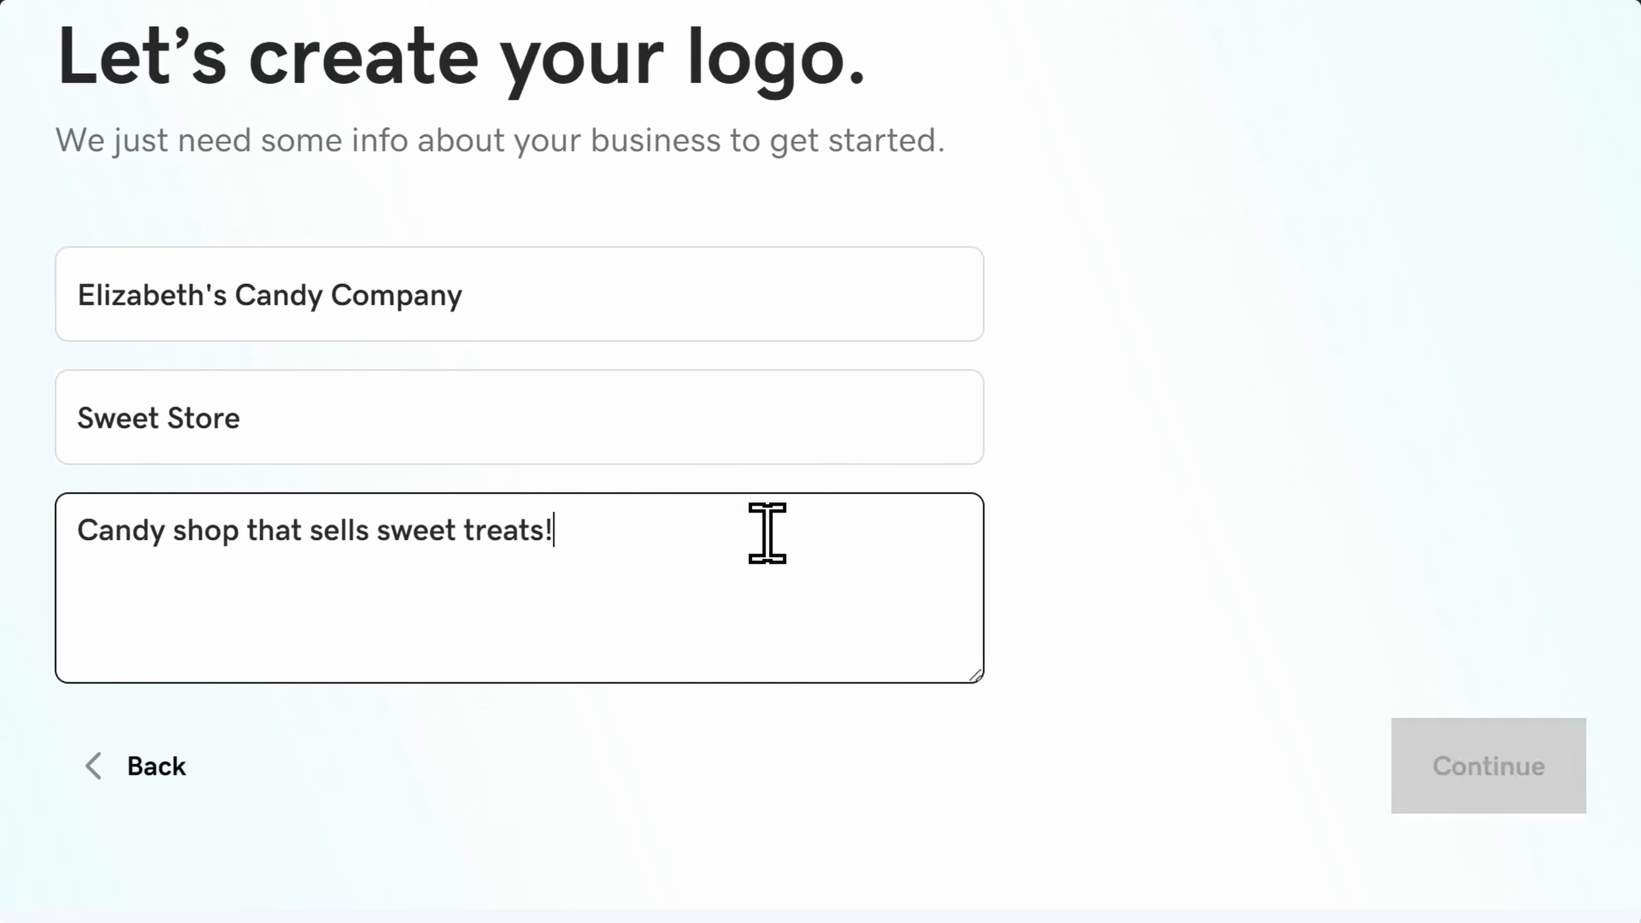
pyautogui.click(1463, 773)
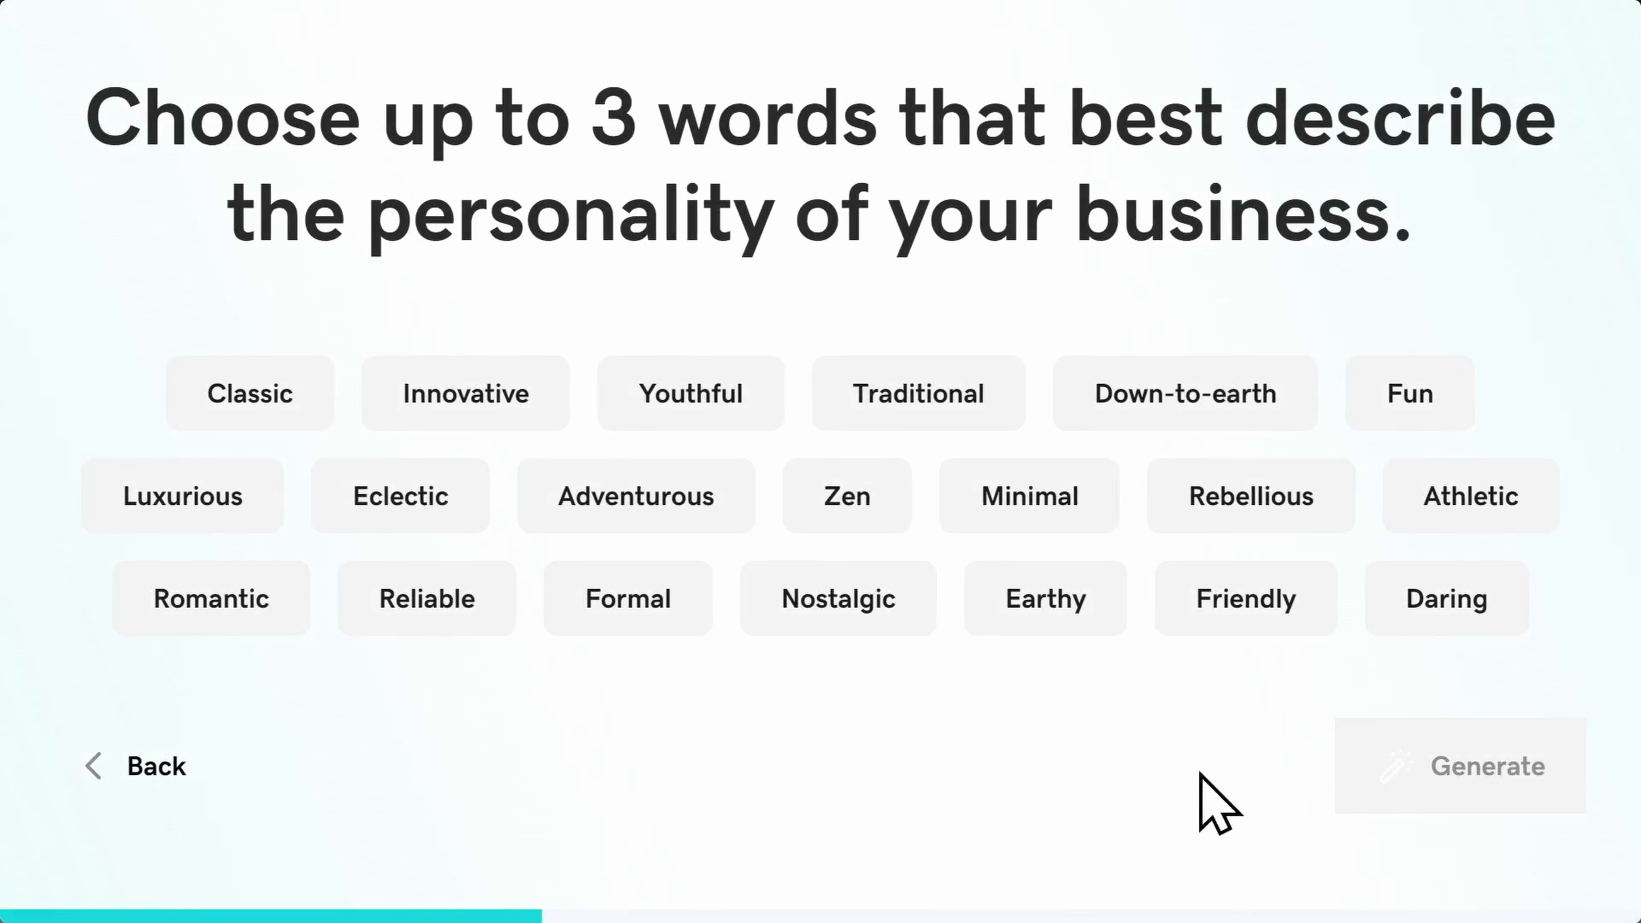
# Choose Innovative, Adventurous and Fun as the business personality words and generate the logo designs
pyautogui.click(486, 388)
pyautogui.click(658, 505)
pyautogui.click(1443, 388)
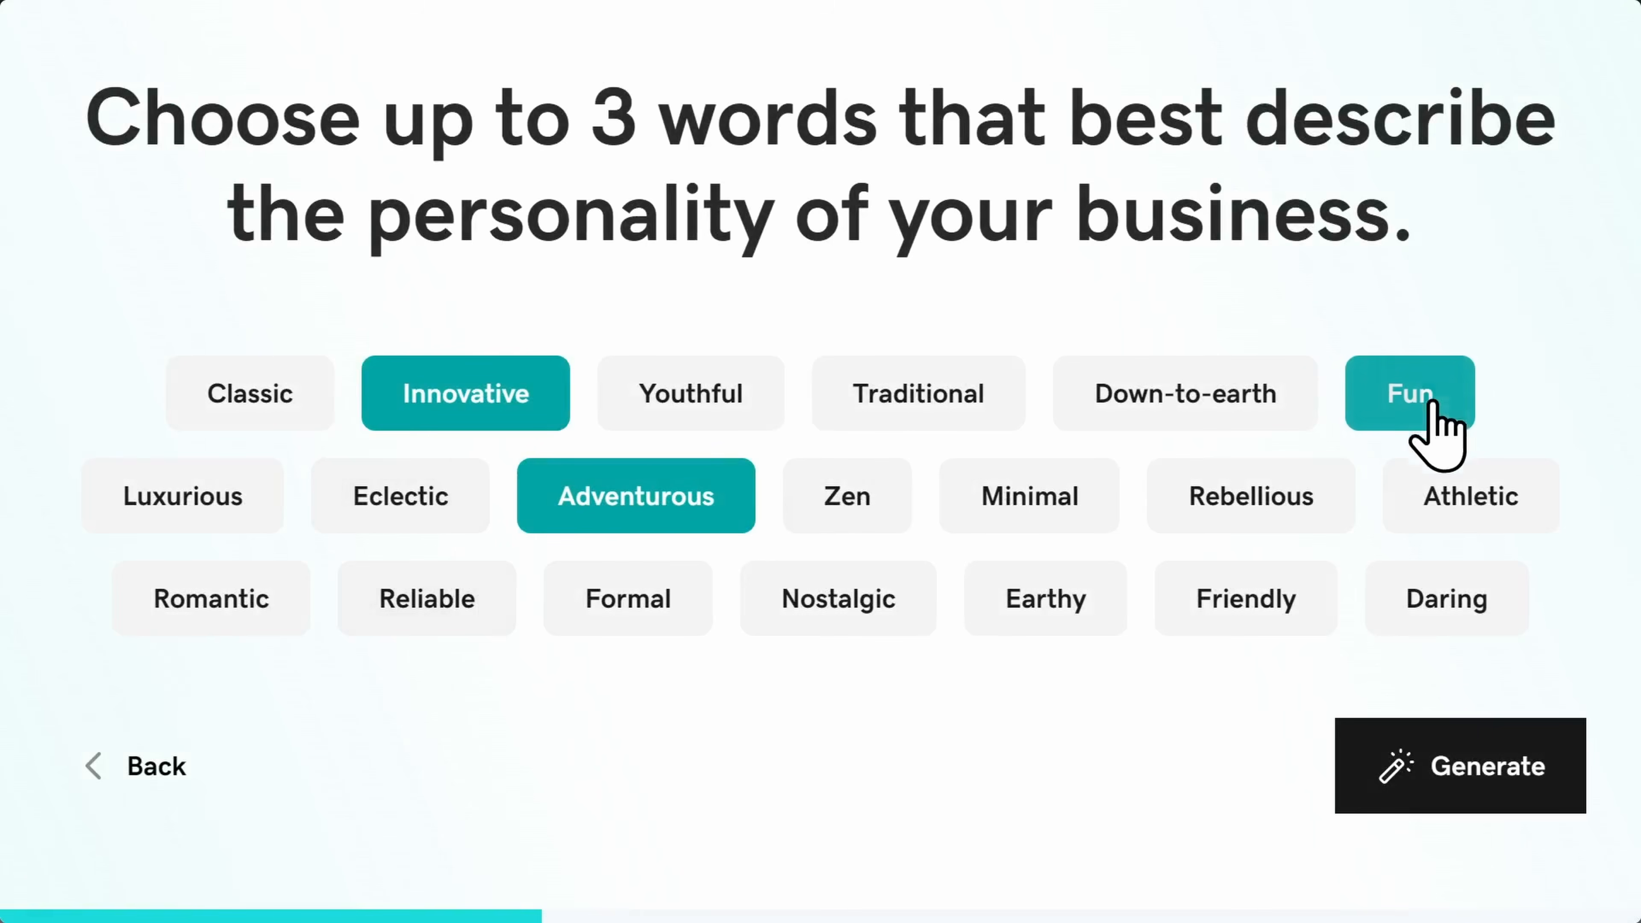
pyautogui.click(1468, 779)
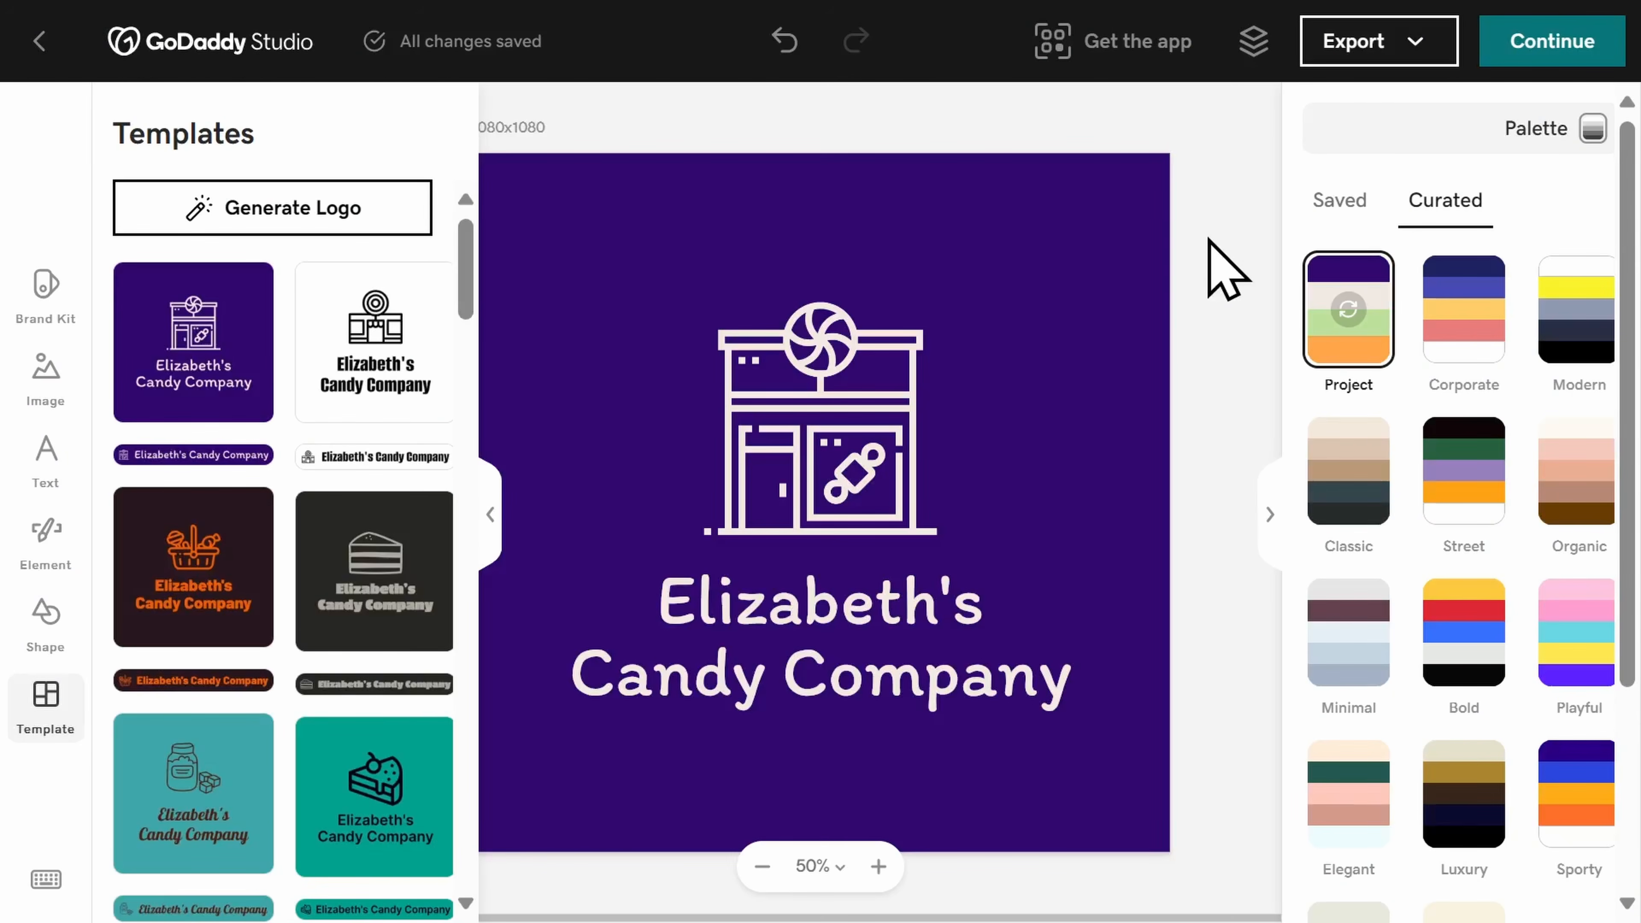
# Apply the pink logo template with the lollipop icon and script lettering to the canvas
pyautogui.scroll(-5, 262, 504)
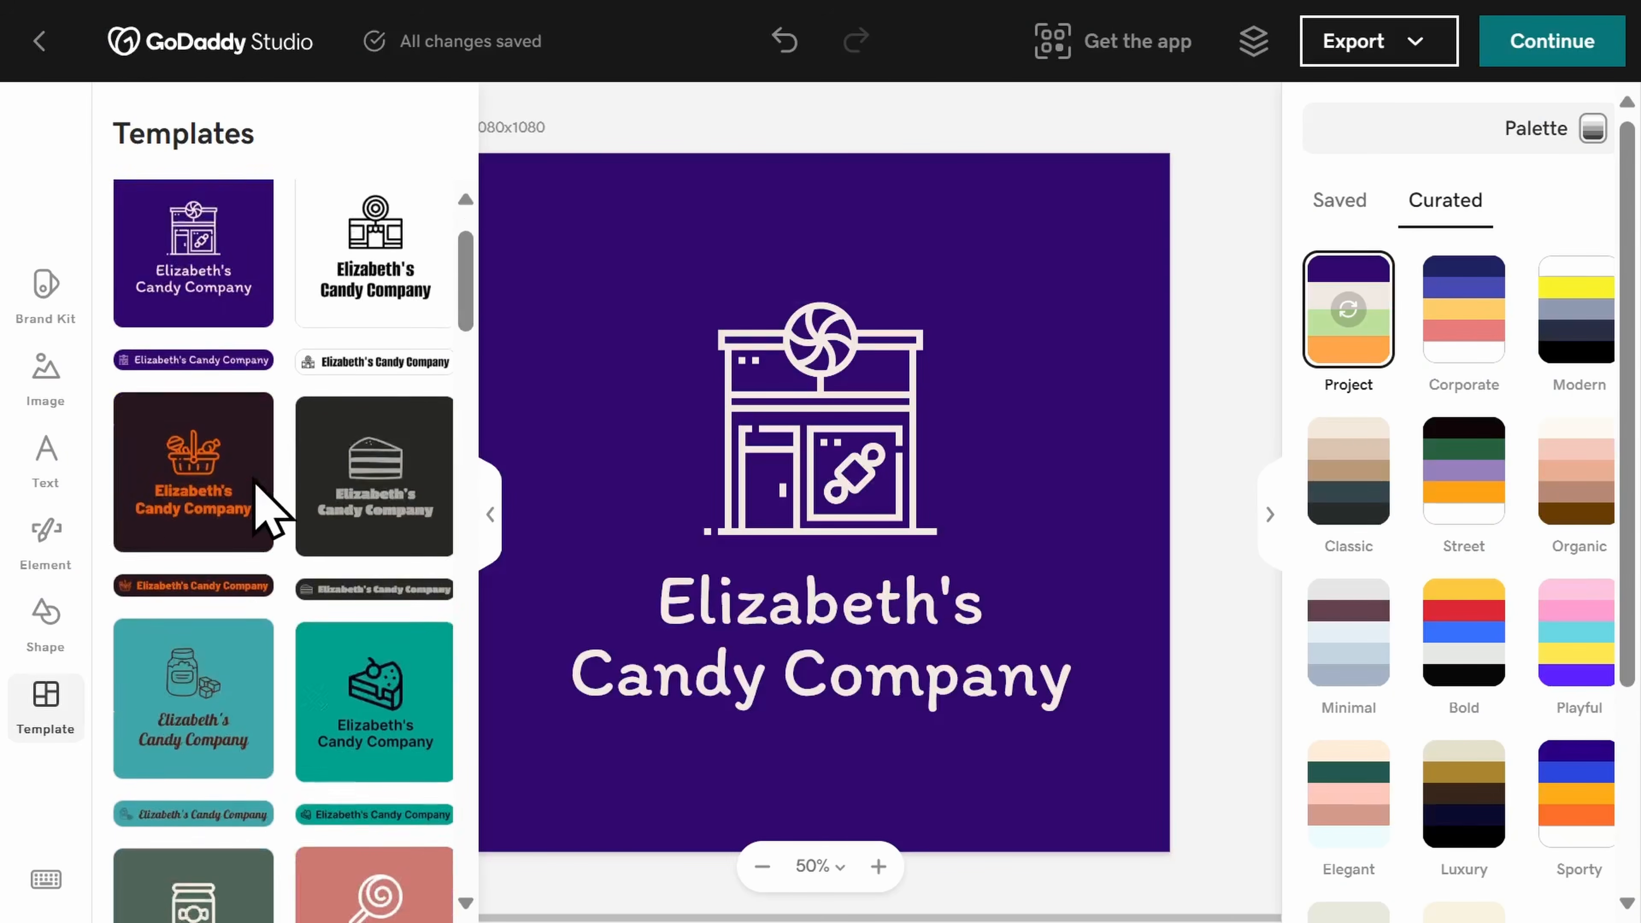
pyautogui.scroll(-2, 262, 505)
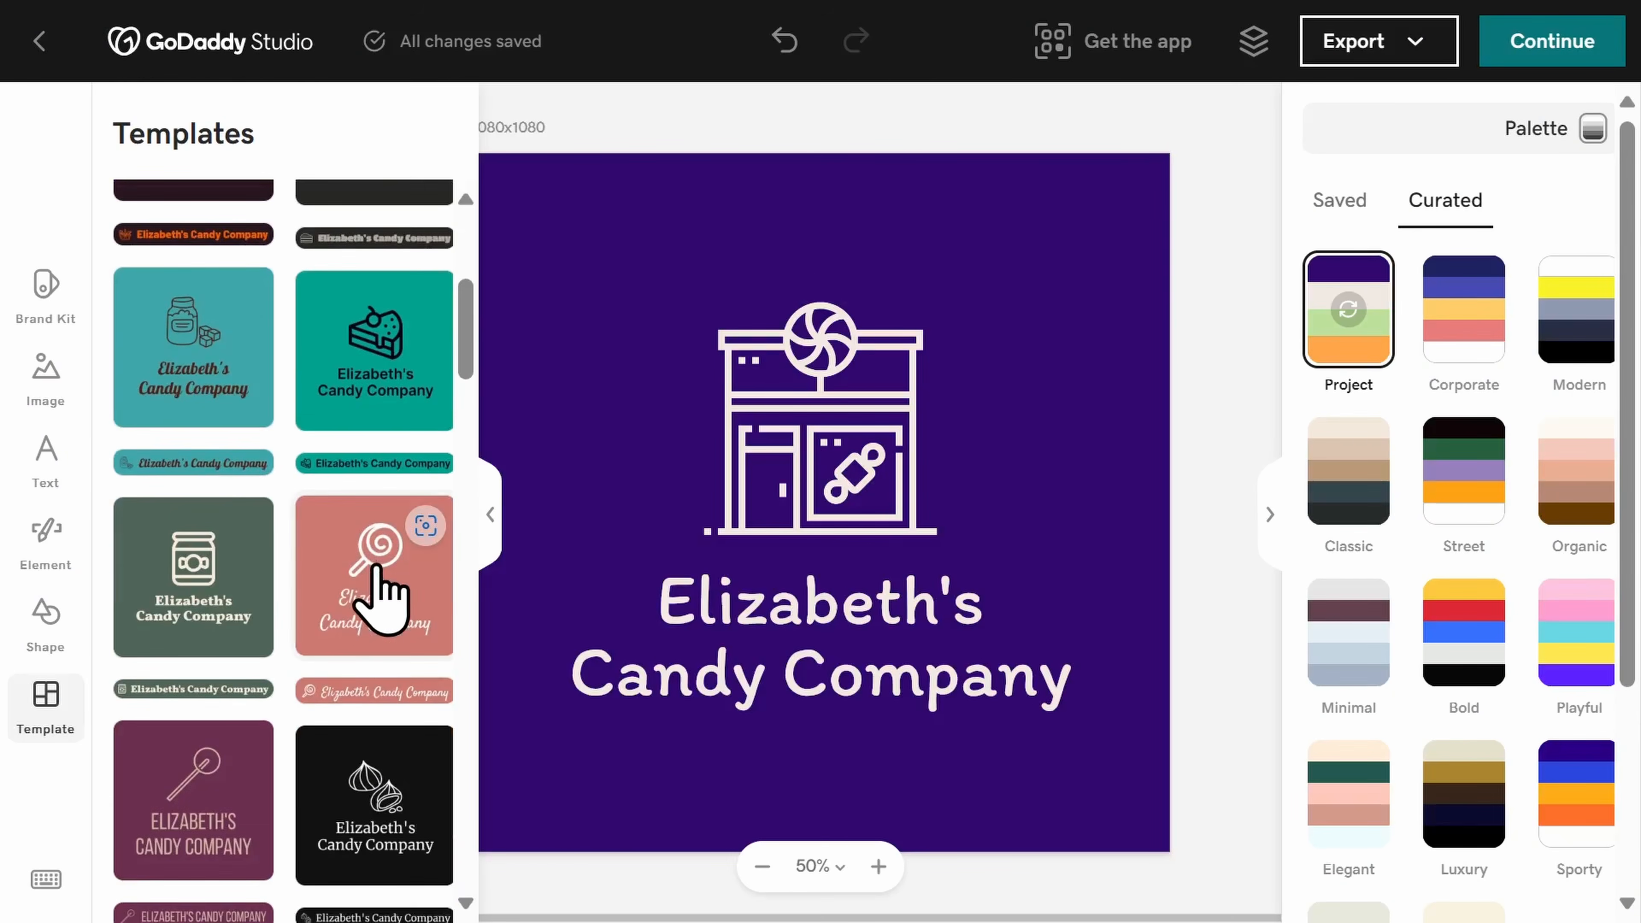
pyautogui.click(381, 585)
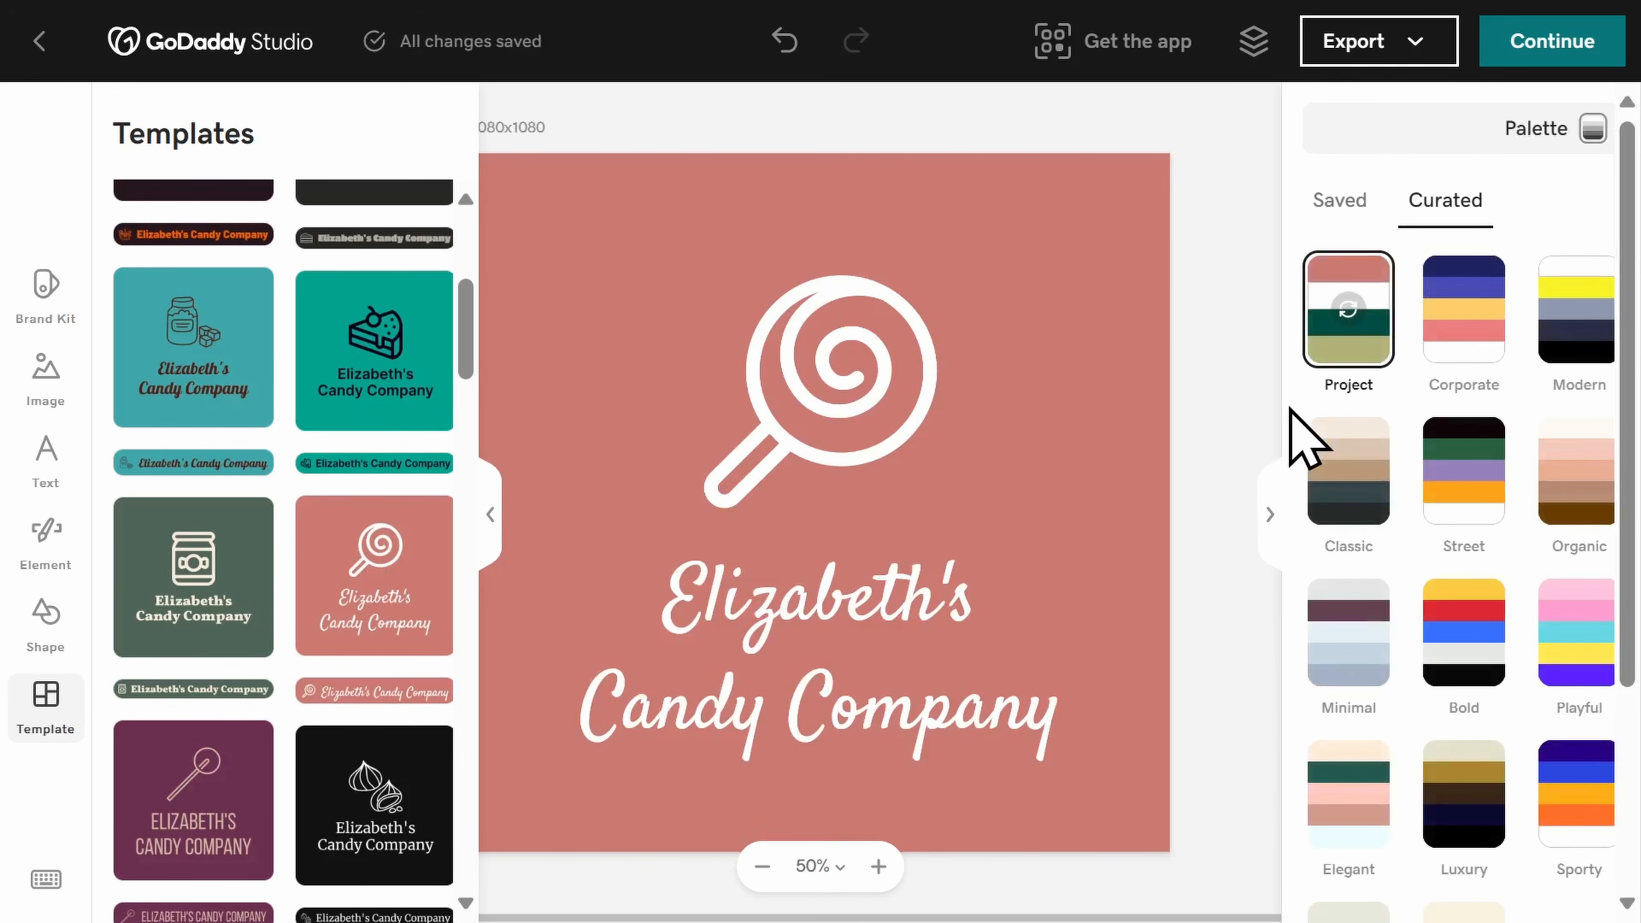
# Recolor the lollipop logo with the Corporate palette and set its background to pale mint green
pyautogui.click(1468, 347)
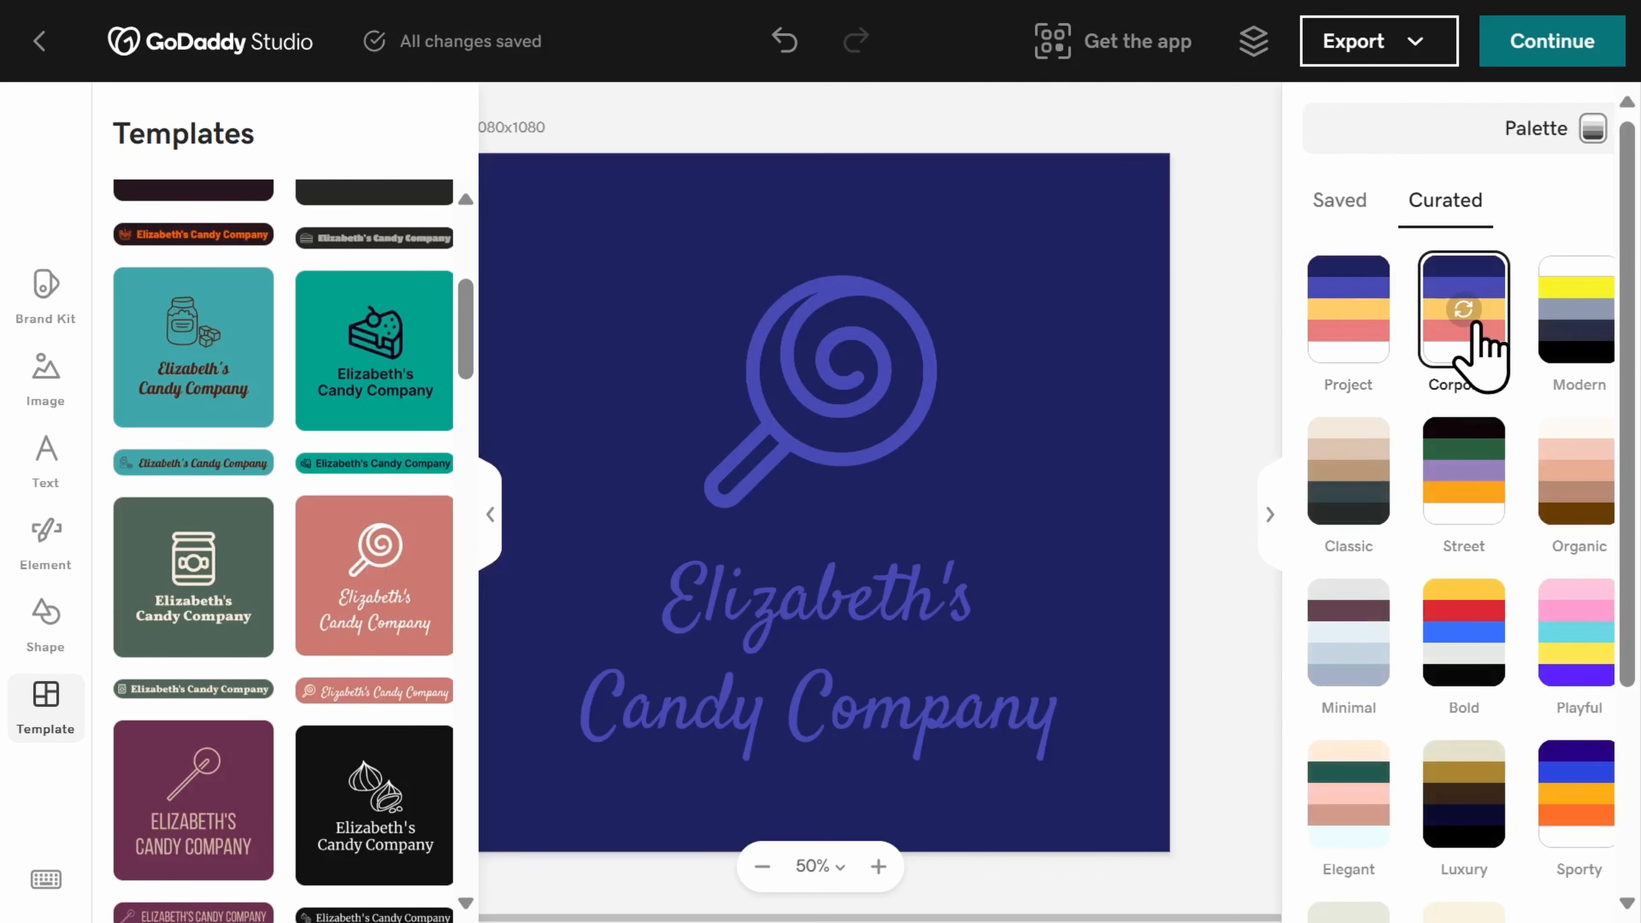
pyautogui.click(1029, 195)
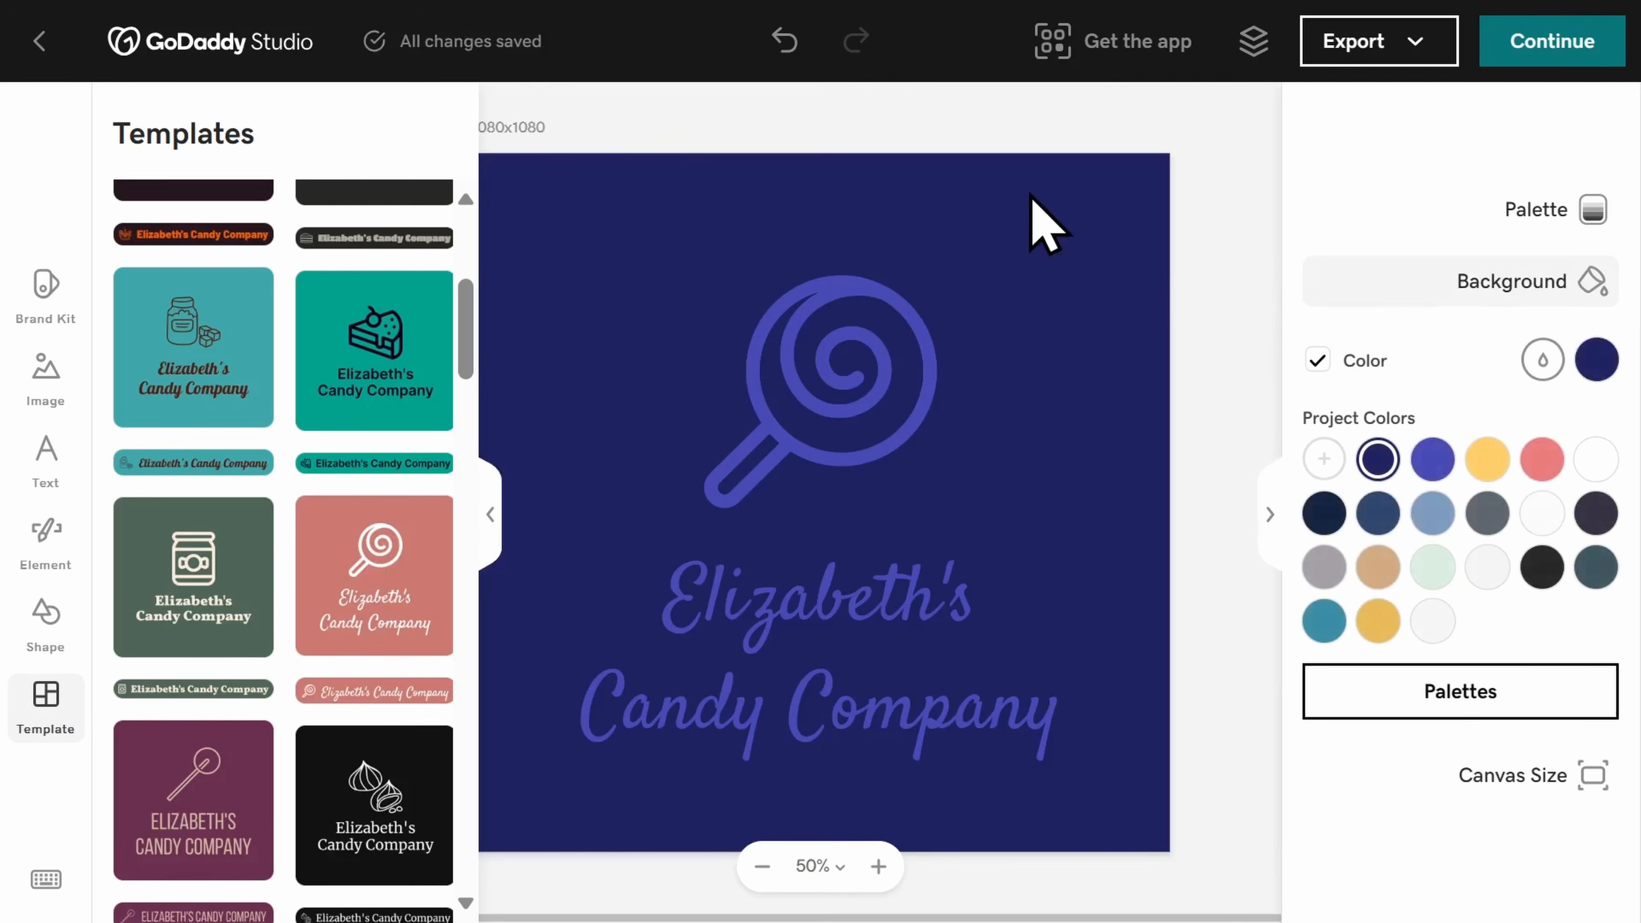
pyautogui.click(1441, 569)
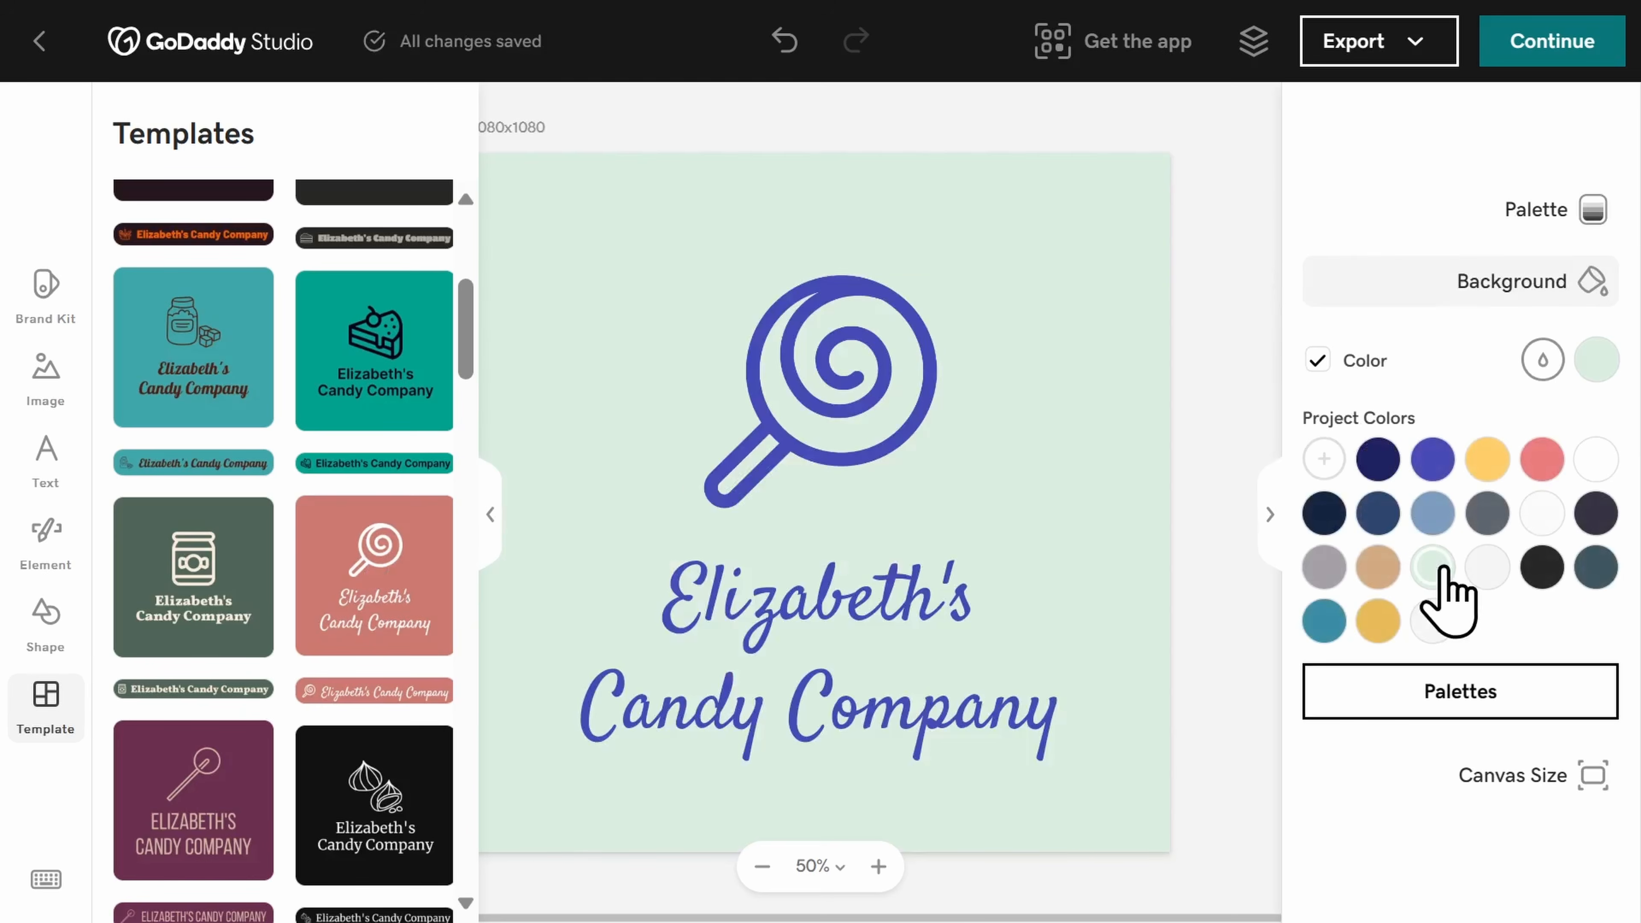
# Select the lollipop graphic to view its editing options, and continue from the logo design to the logo library
pyautogui.click(788, 431)
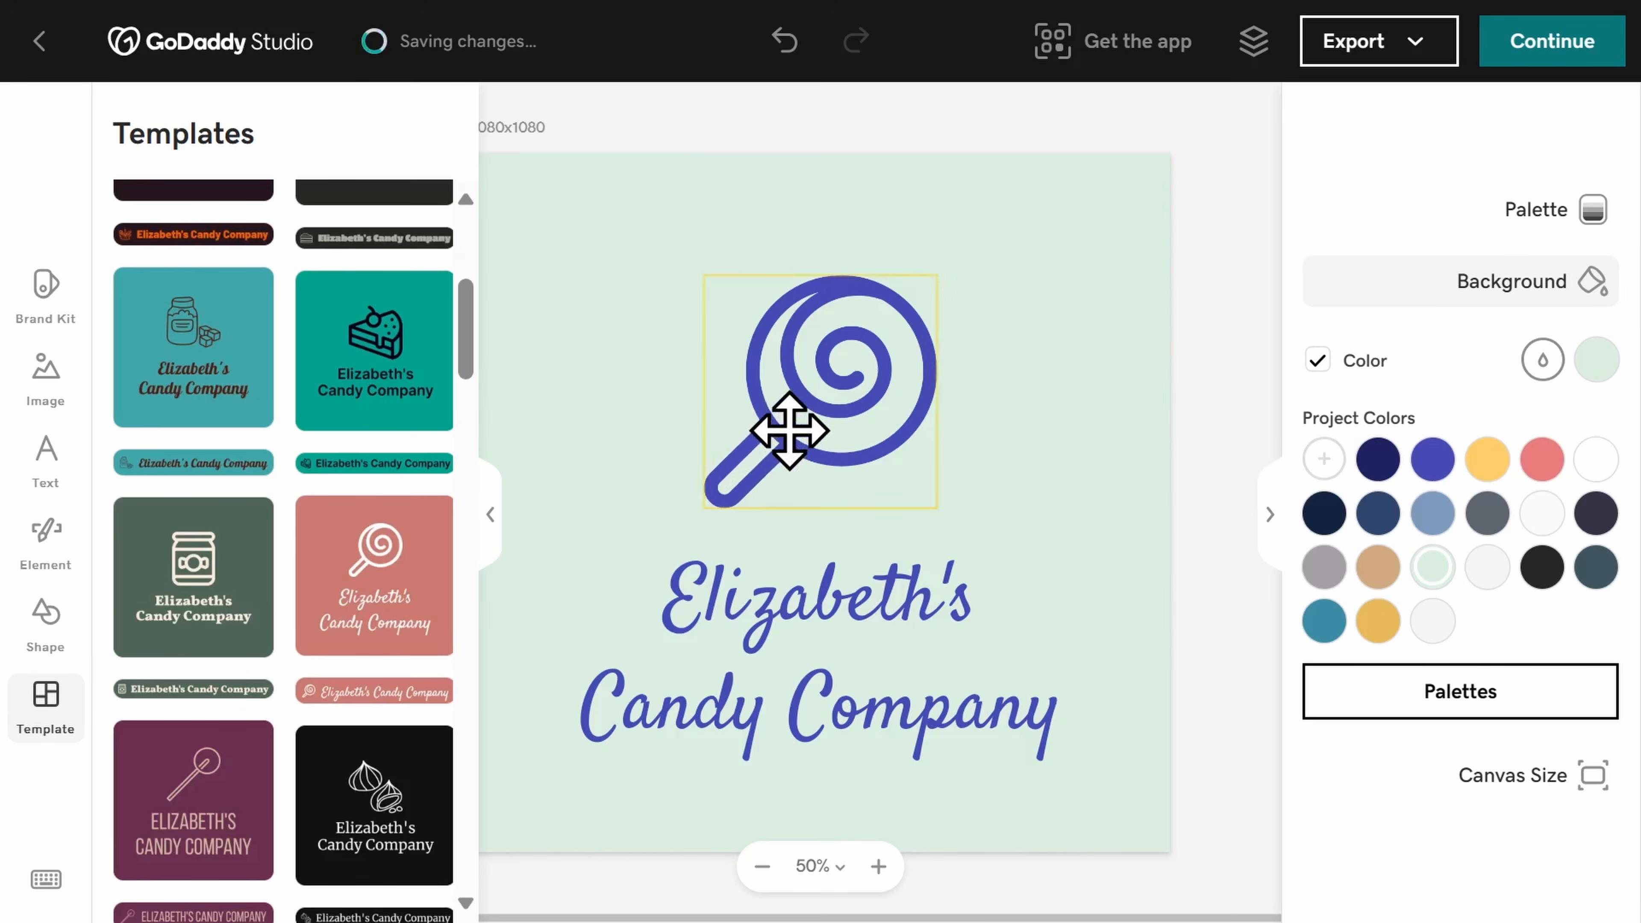
pyautogui.click(788, 431)
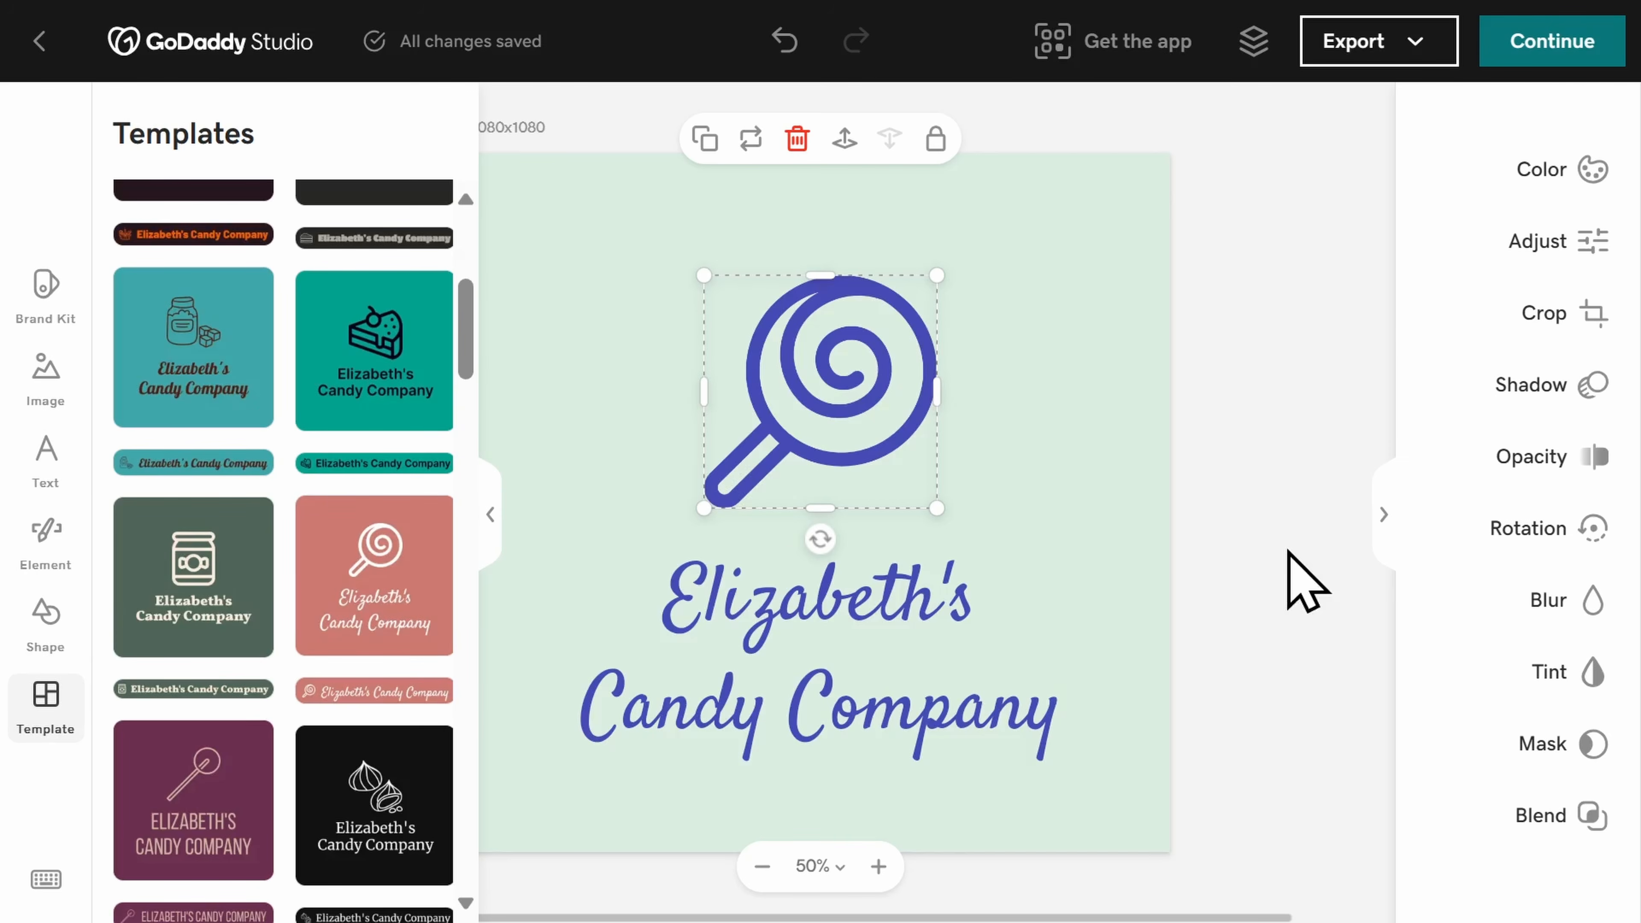
pyautogui.click(1580, 46)
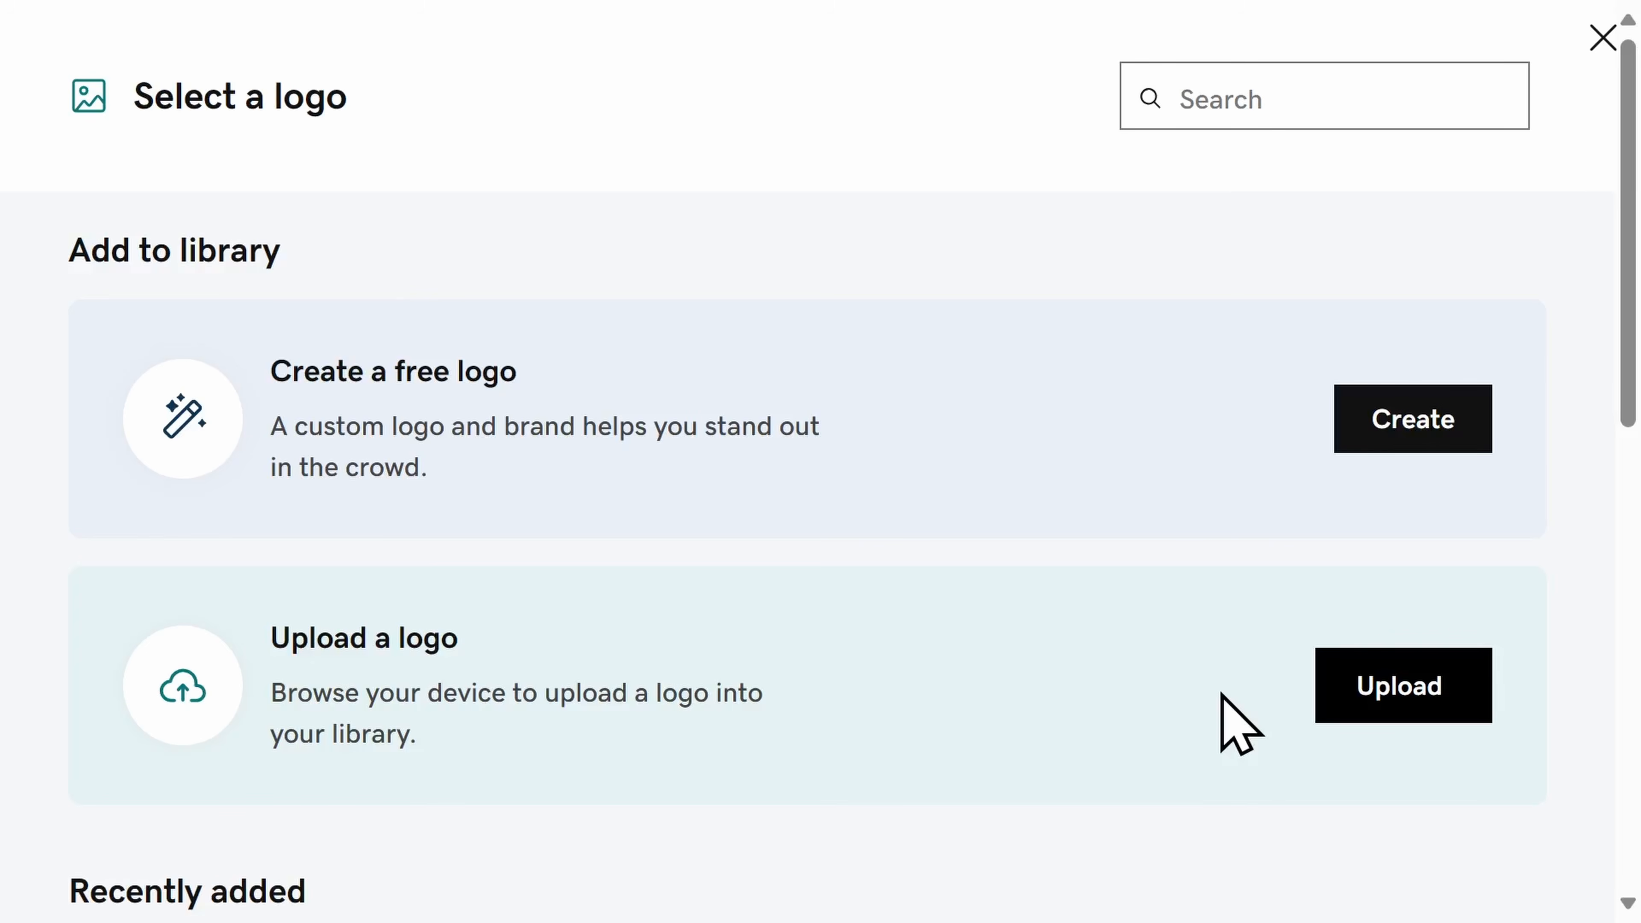
# Upload the image file "logo" from the Elizabeth Candy Company folder and insert it as the header logo
pyautogui.click(1418, 700)
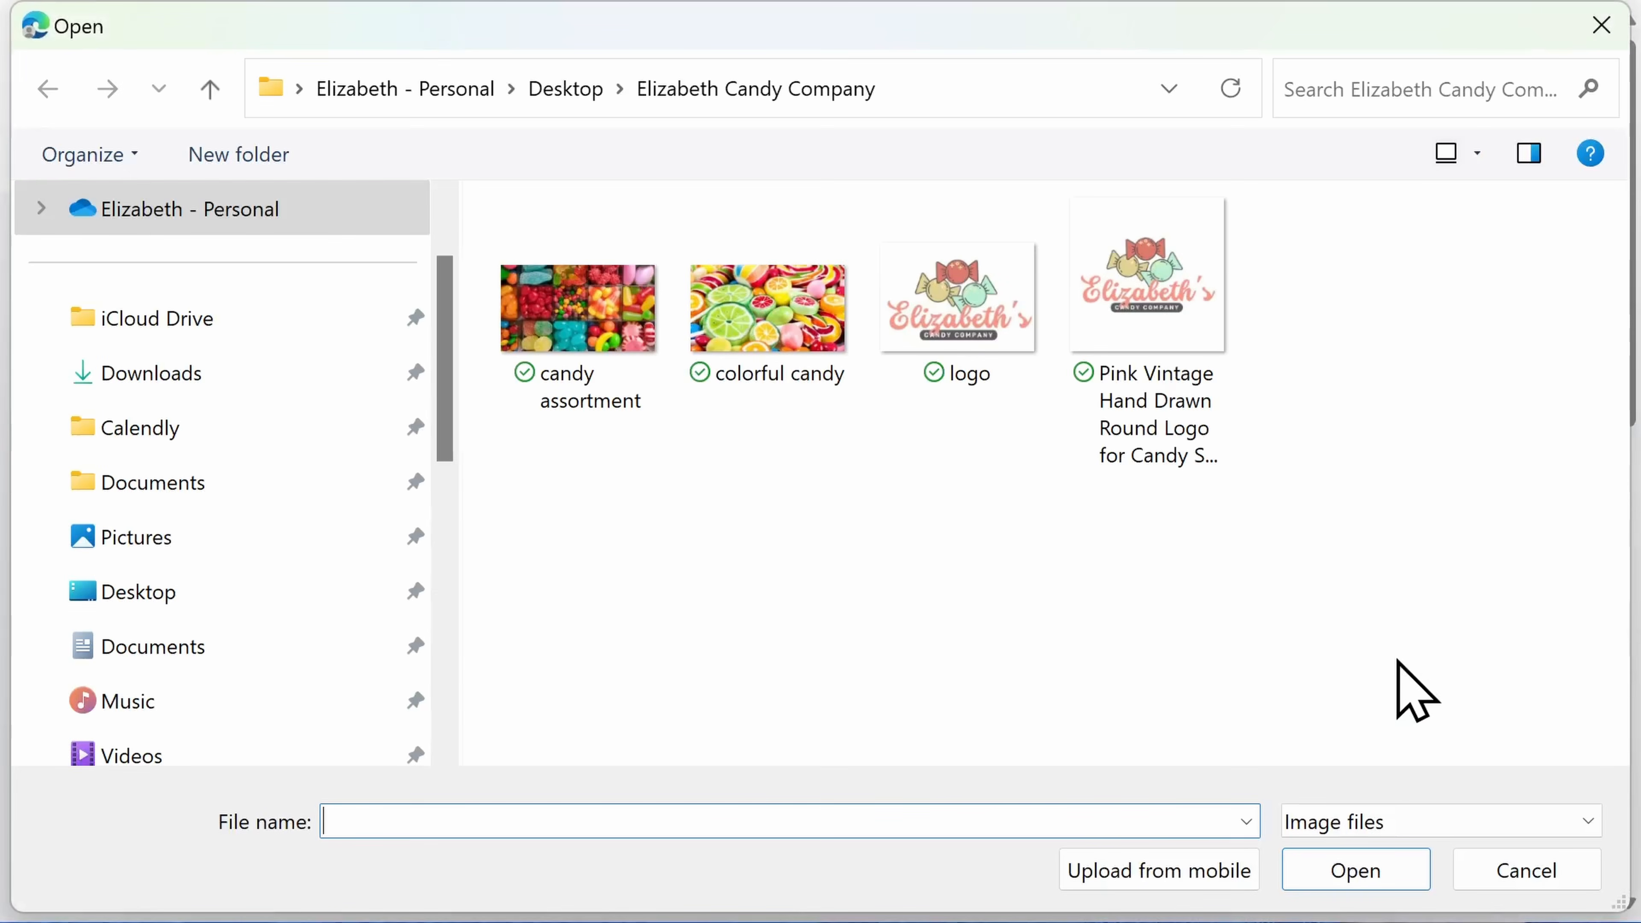
pyautogui.click(985, 310)
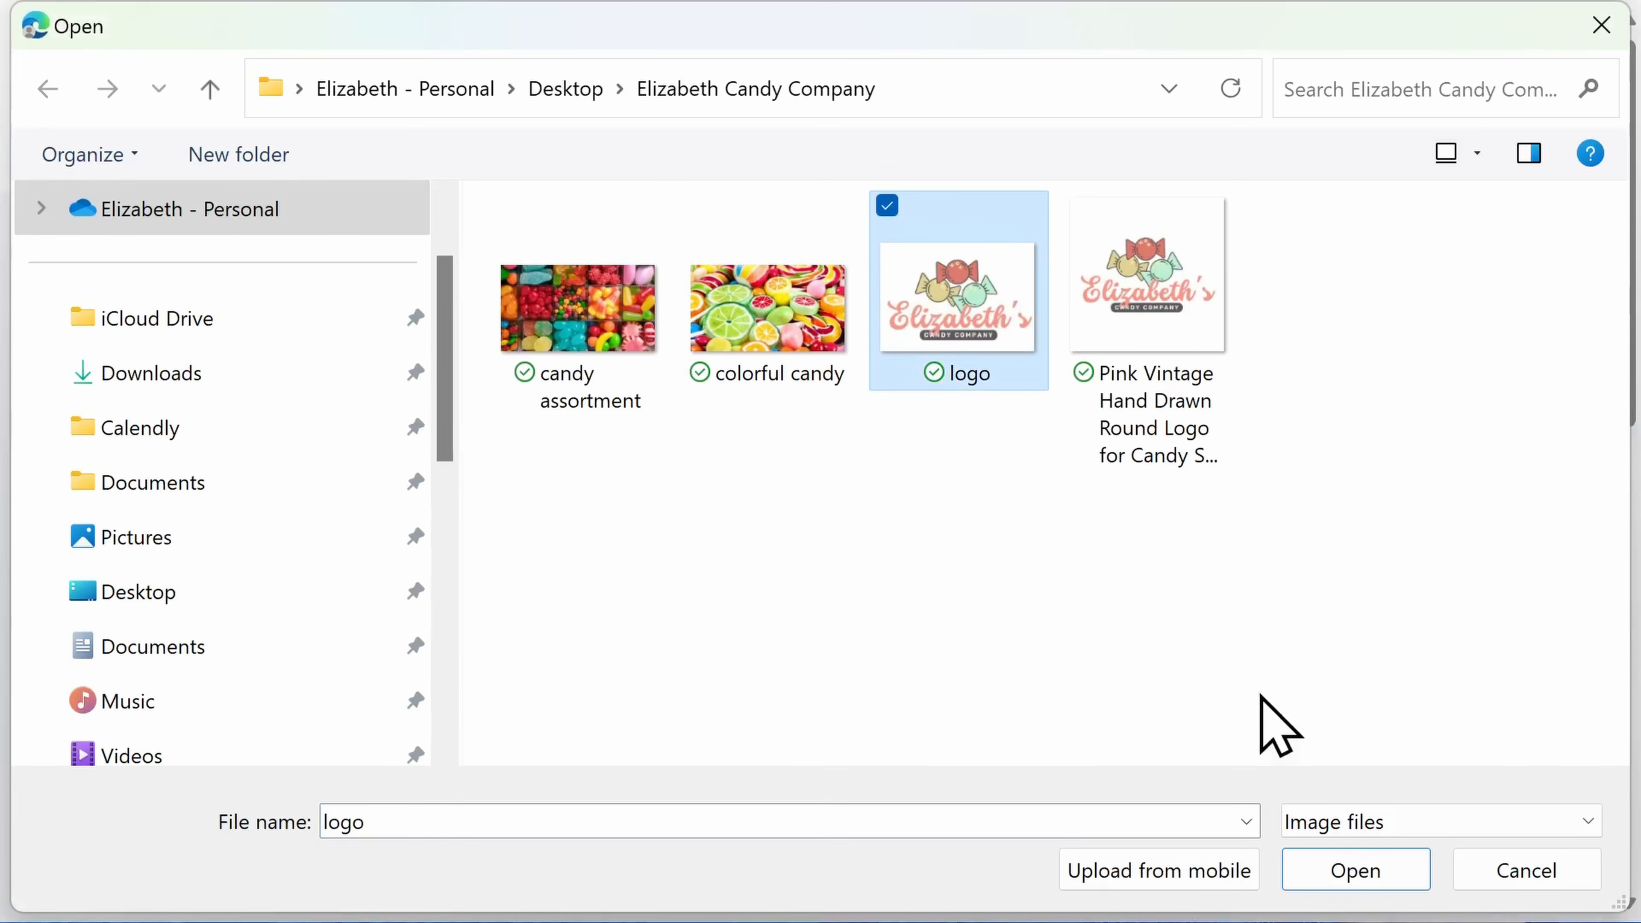
pyautogui.click(1353, 873)
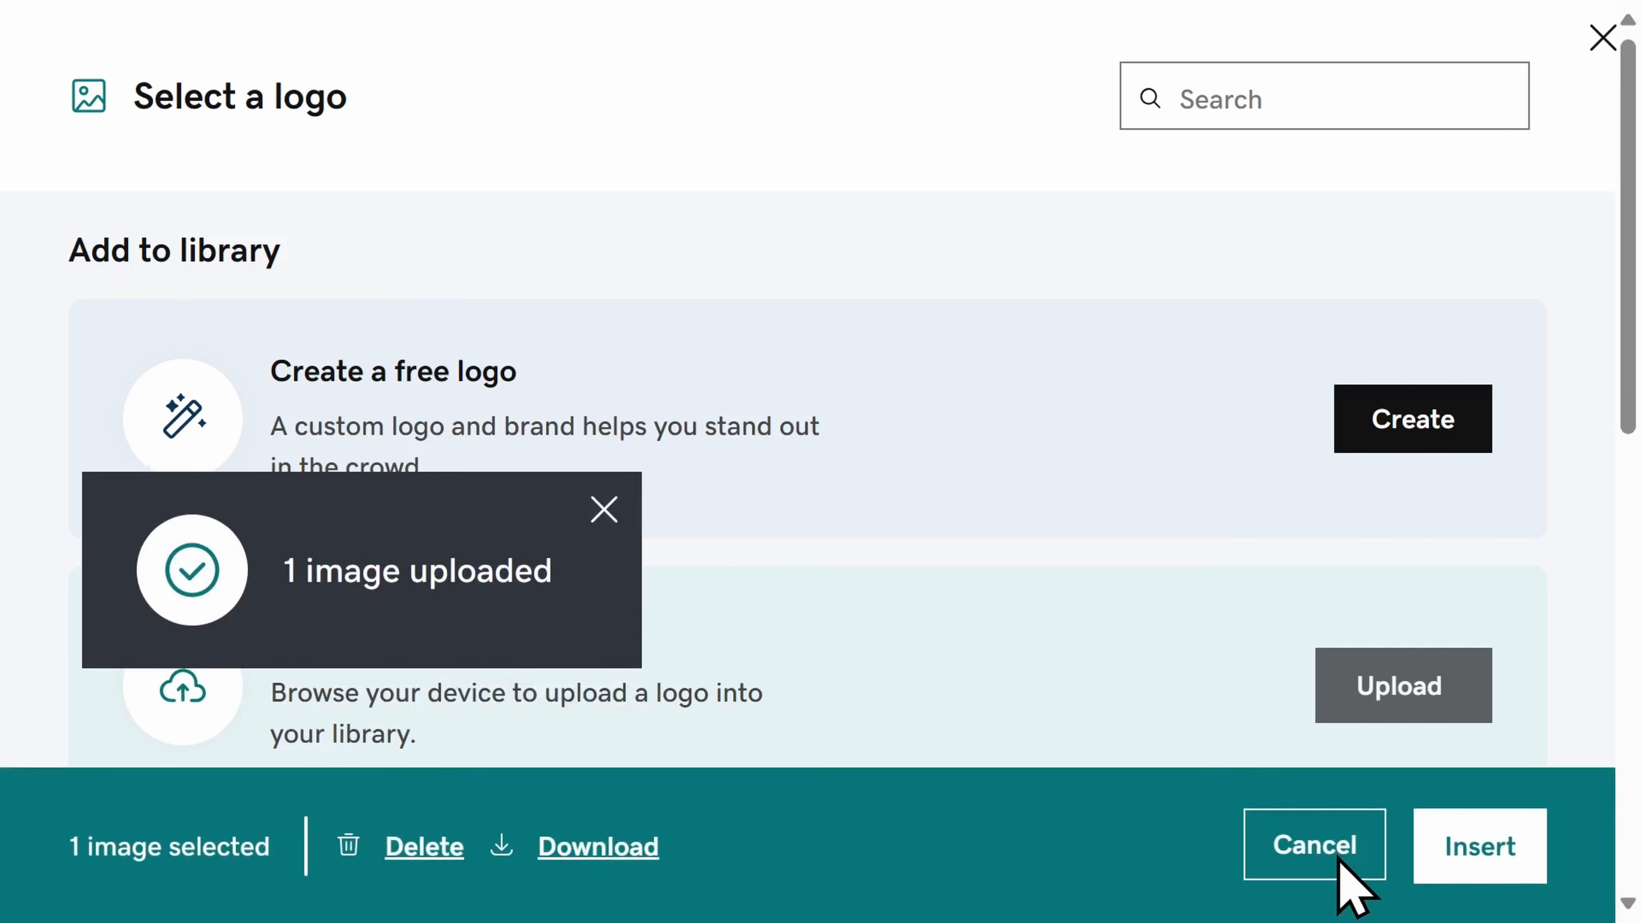
pyautogui.click(1422, 863)
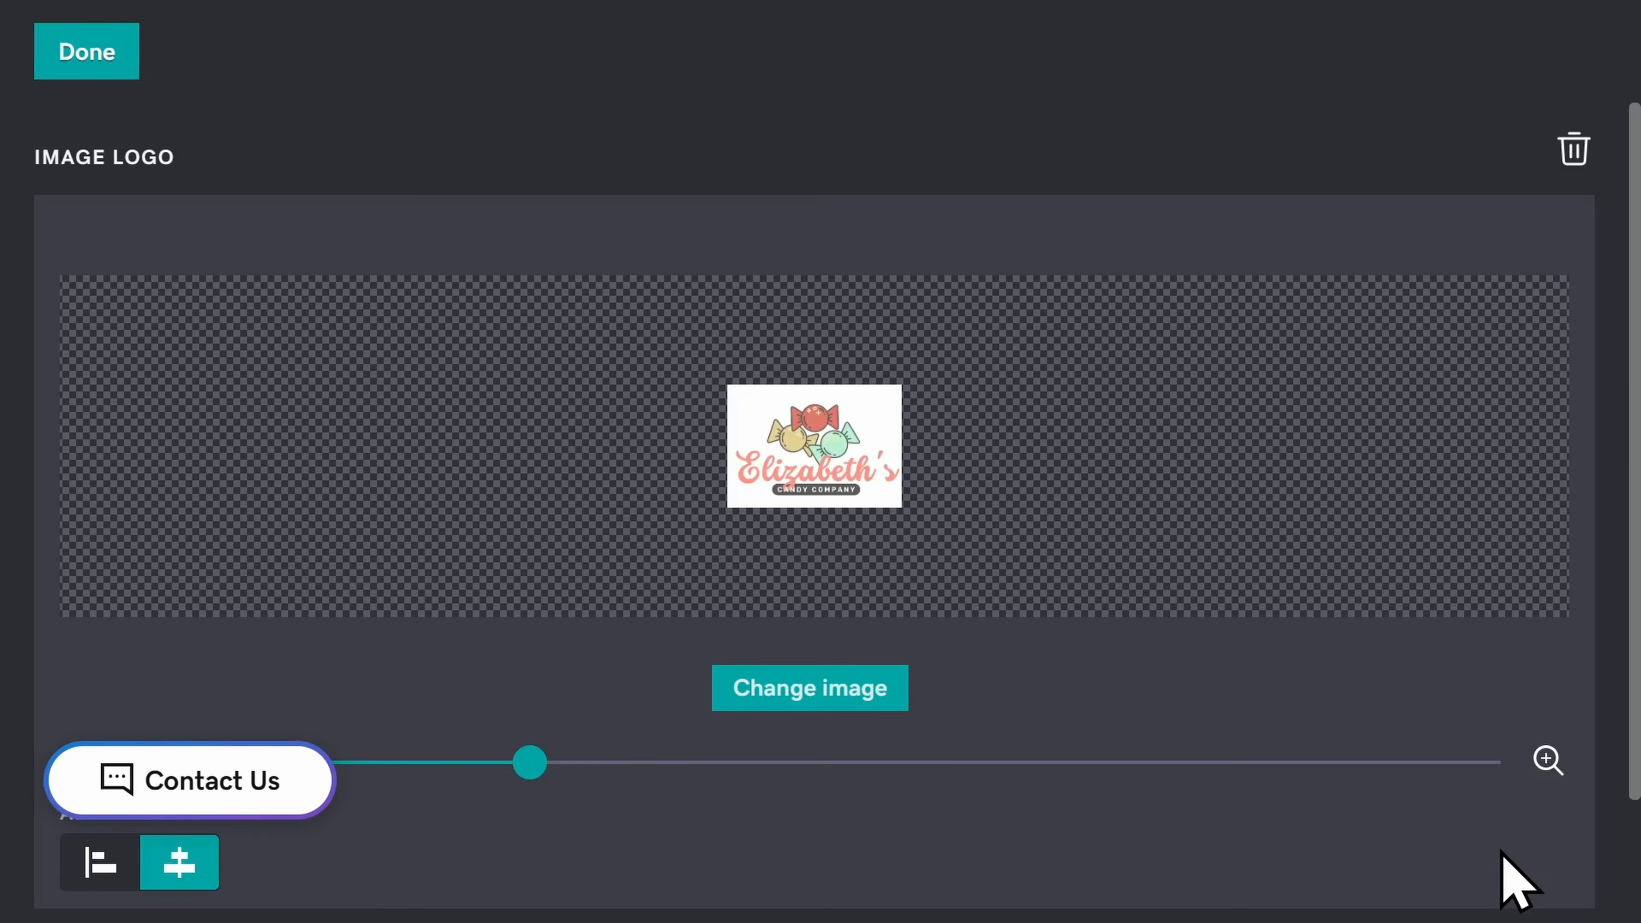
# Enlarge the header's image logo to just past the middle of its size range and align it to the center
pyautogui.click(536, 764)
pyautogui.moveTo(676, 765); pyautogui.dragTo(911, 763)
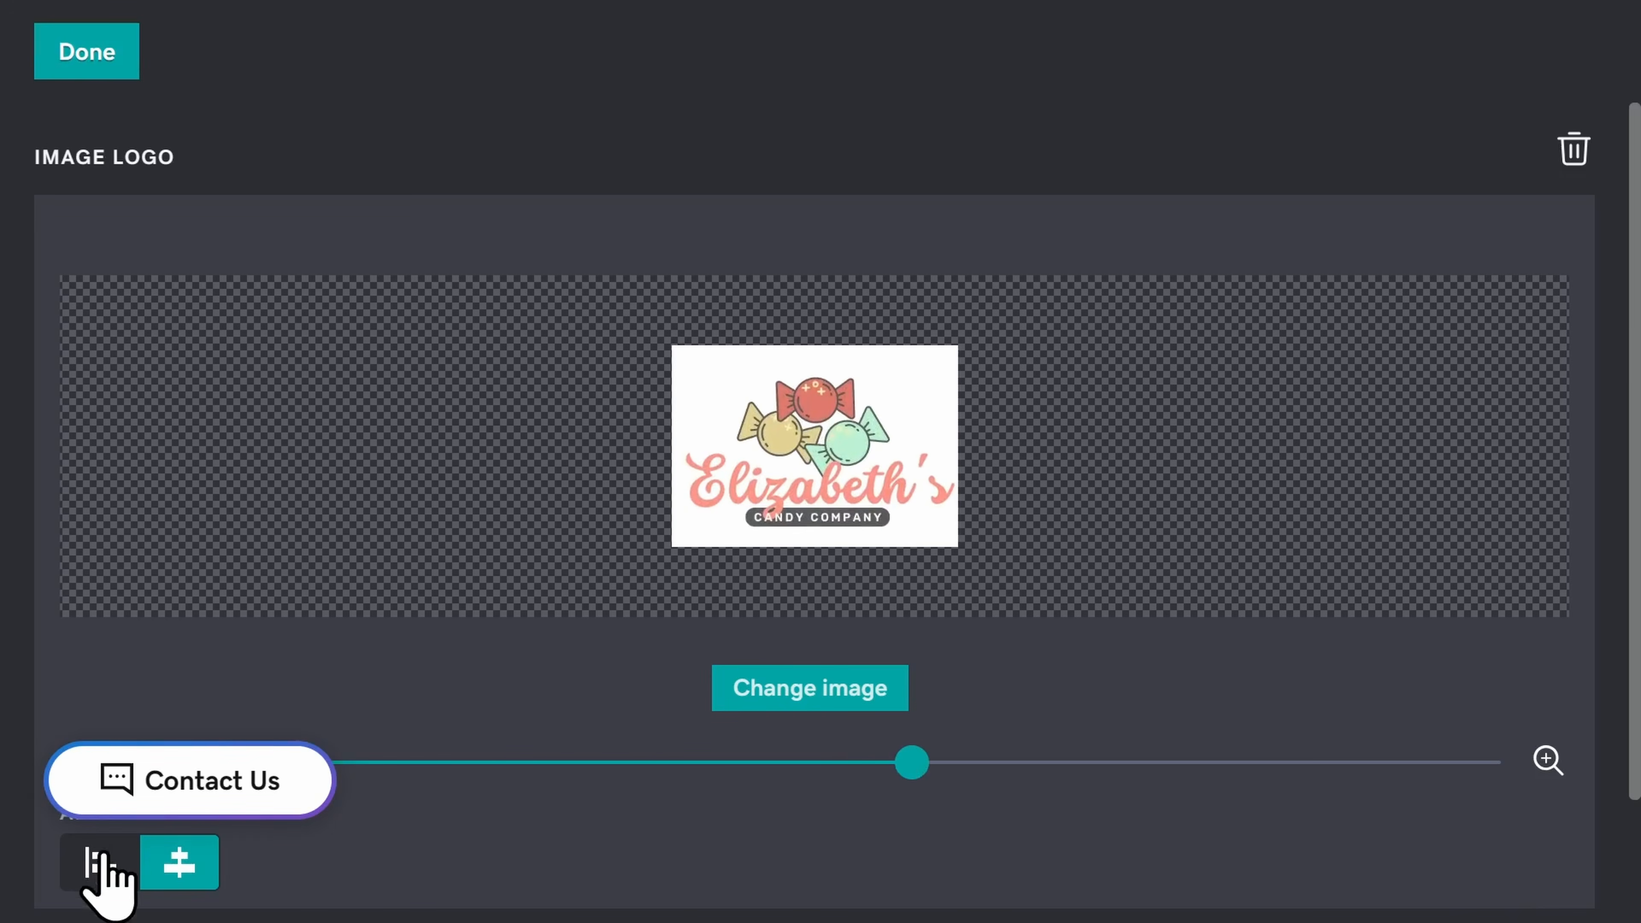
pyautogui.click(98, 867)
pyautogui.click(177, 869)
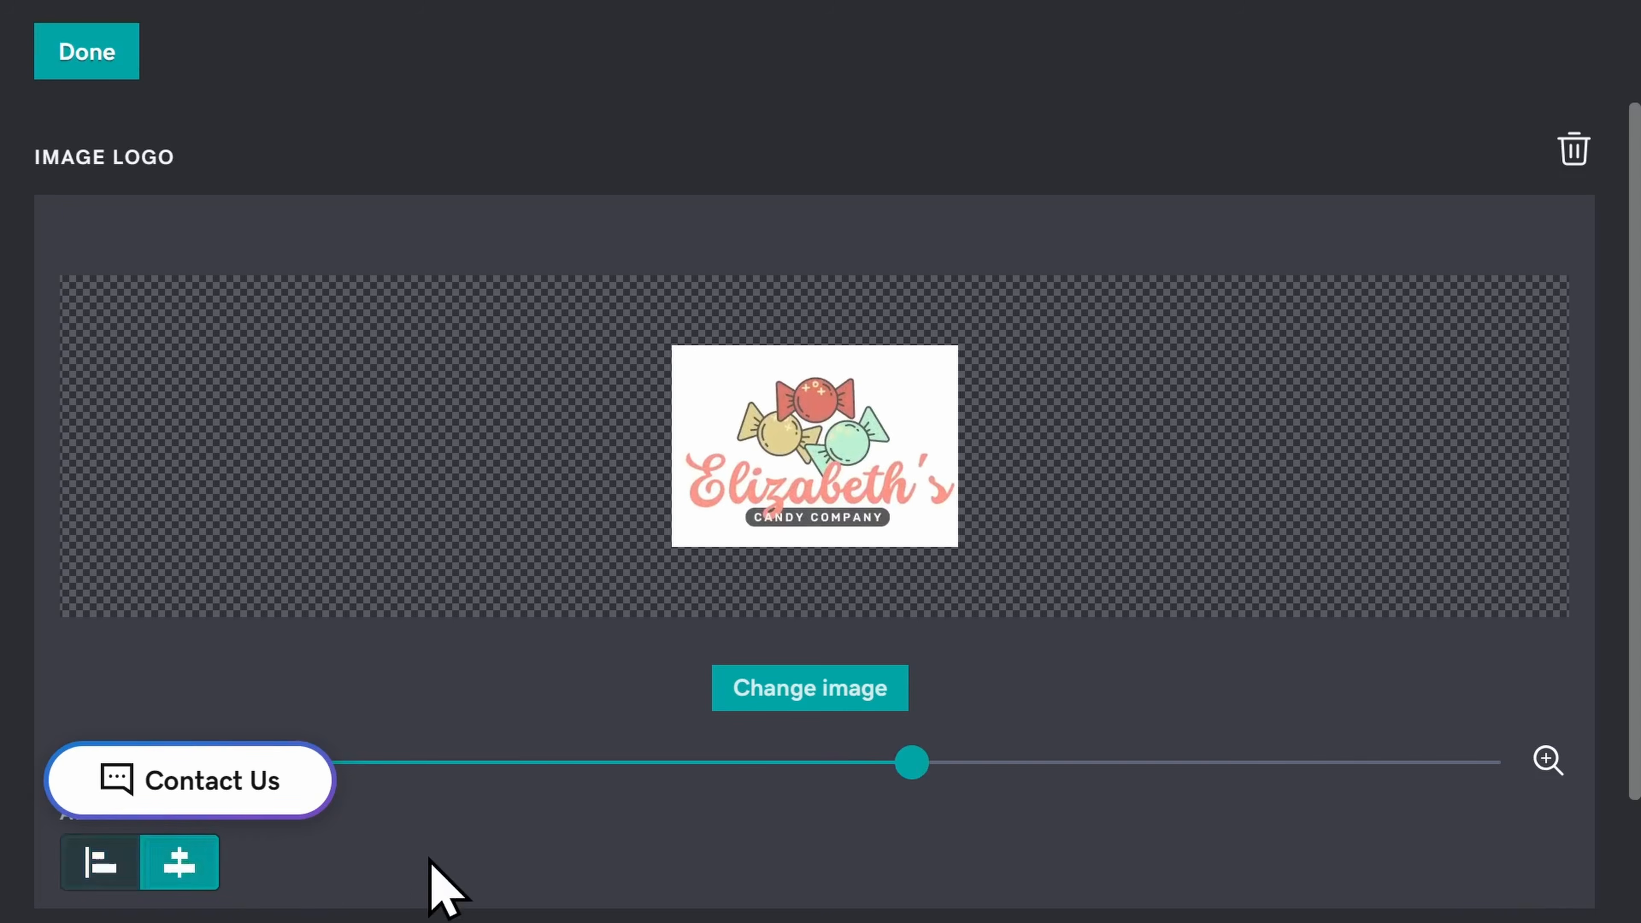
# Save the header logo changes and return to the home page to review the logo over the cover image
pyautogui.click(101, 63)
pyautogui.click(1593, 51)
pyautogui.click(1590, 48)
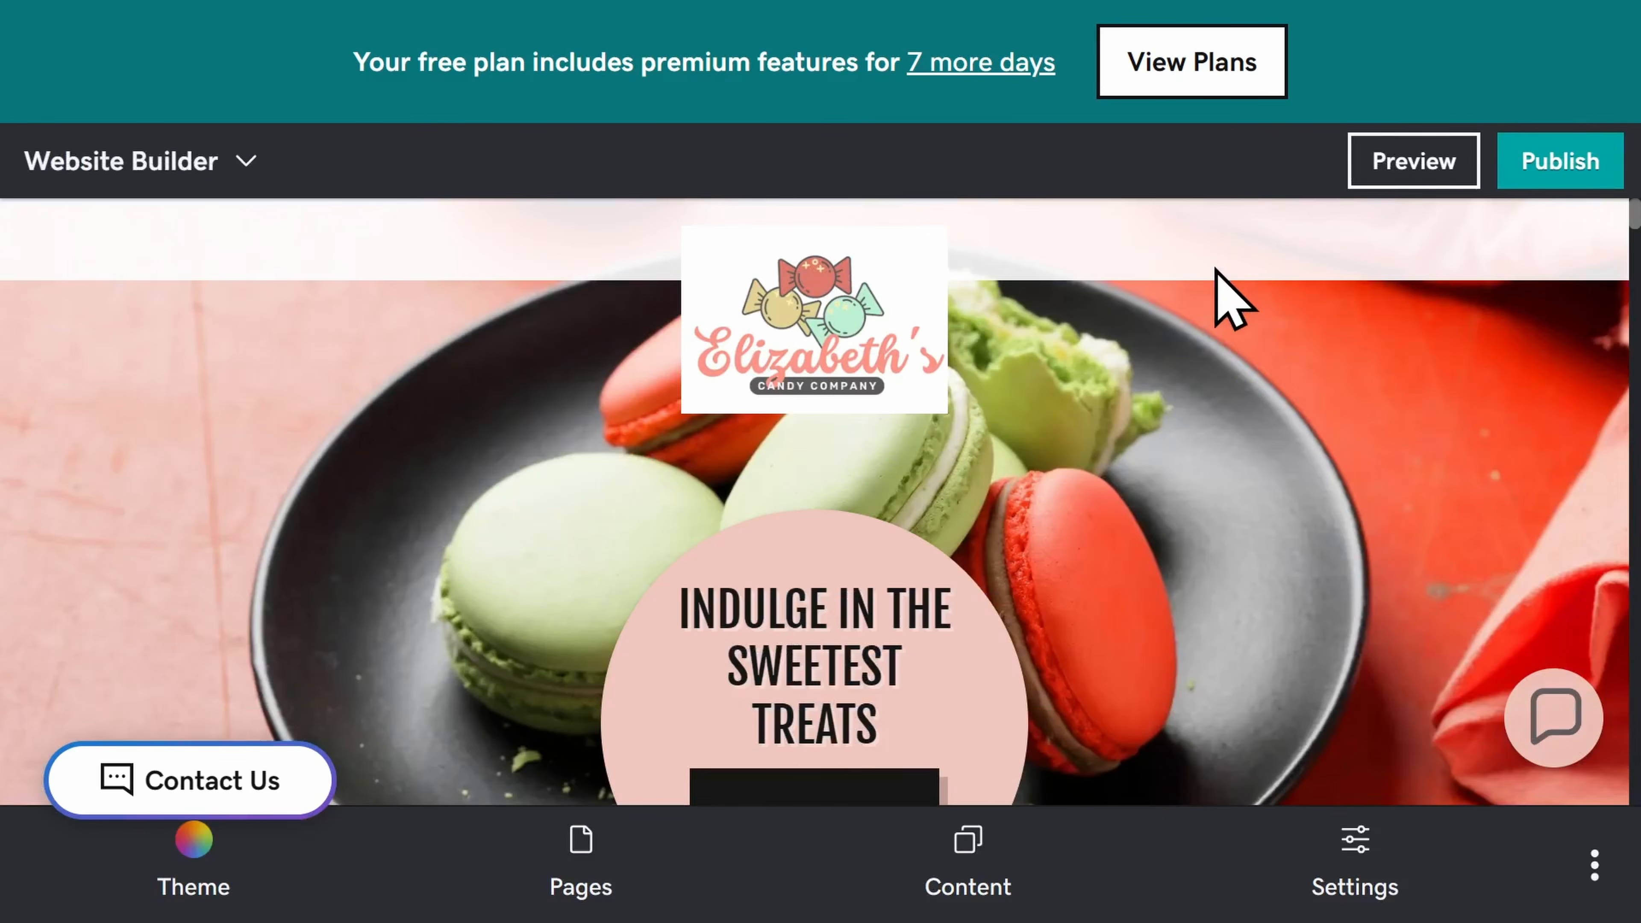
pyautogui.scroll(-2, 1218, 320)
pyautogui.scroll(2, 1212, 323)
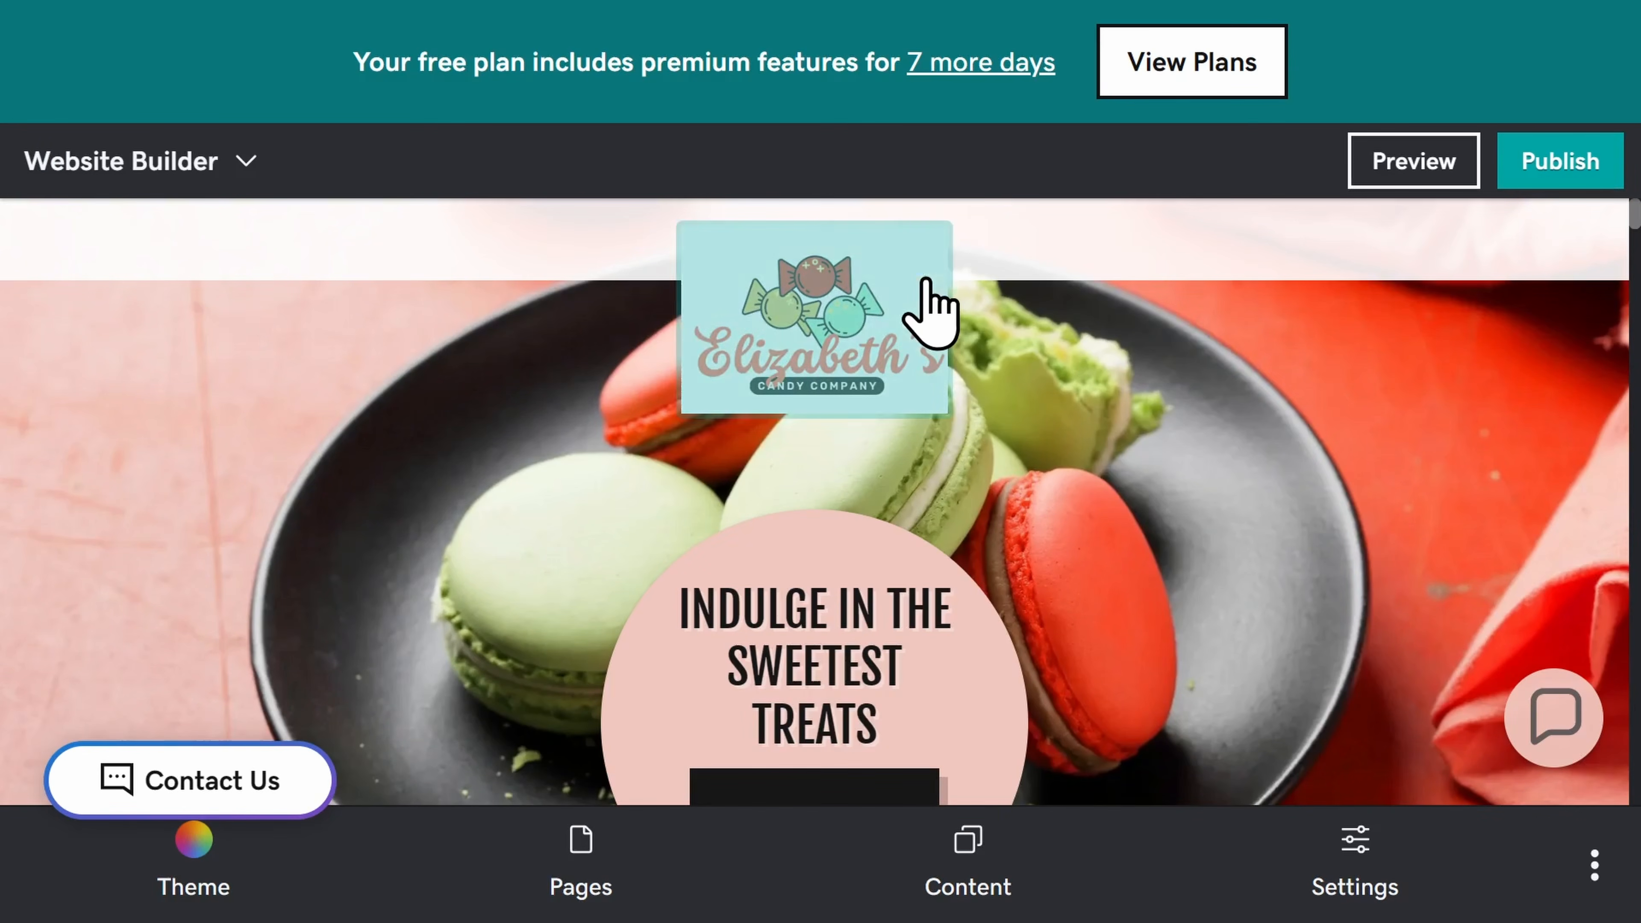
# Delete the image logo from the home page header and return to the page
pyautogui.click(915, 297)
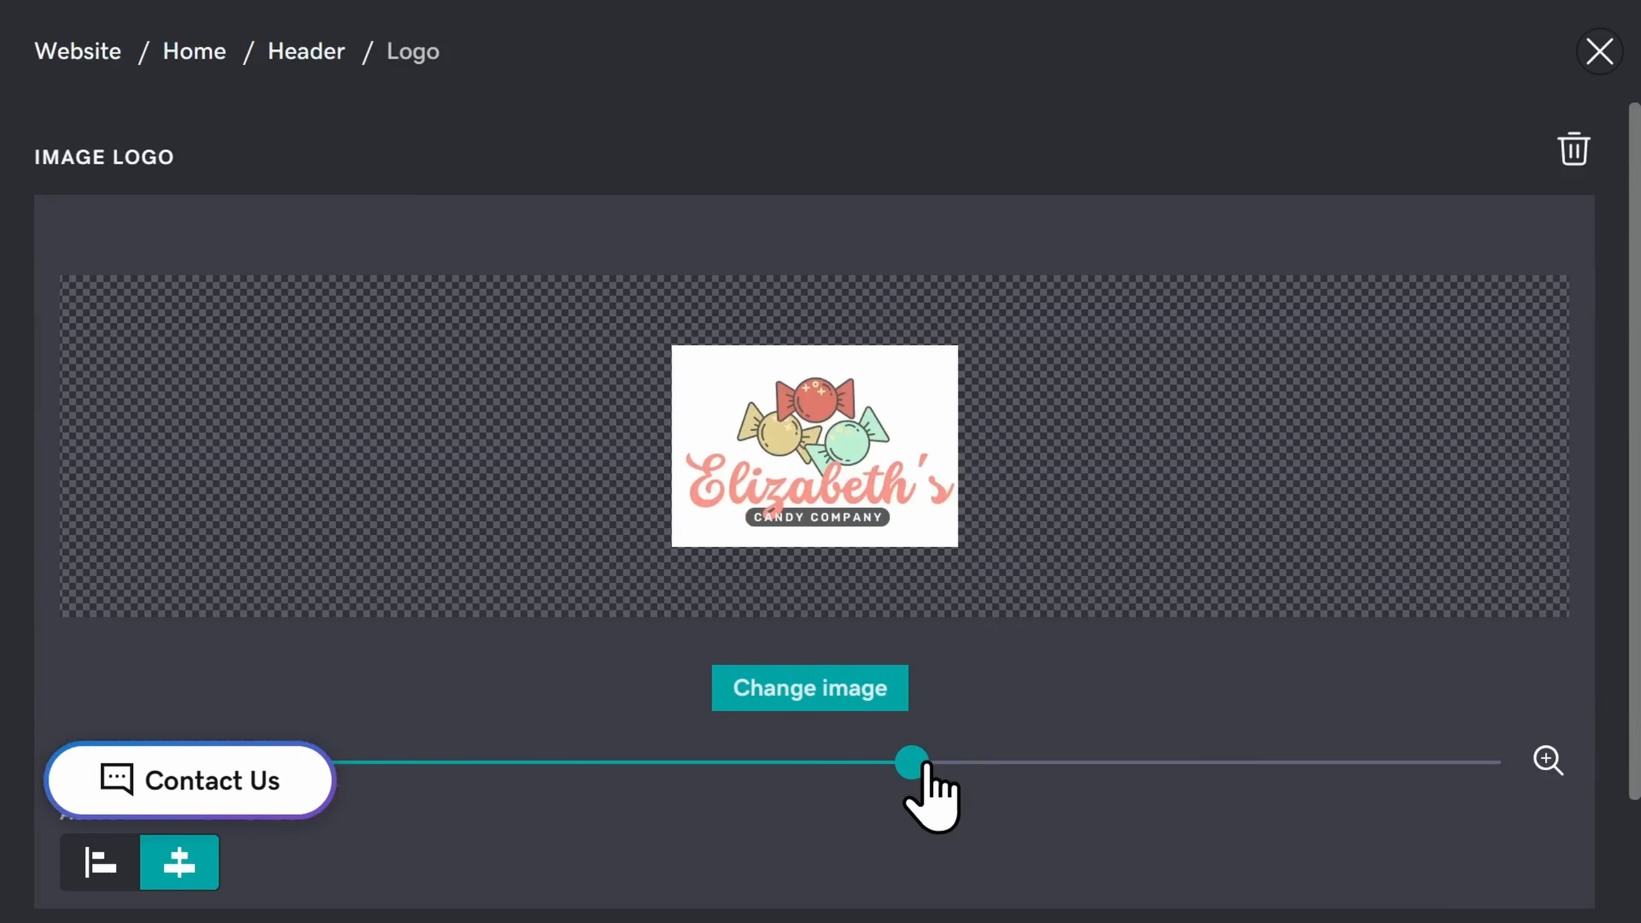
pyautogui.click(1573, 155)
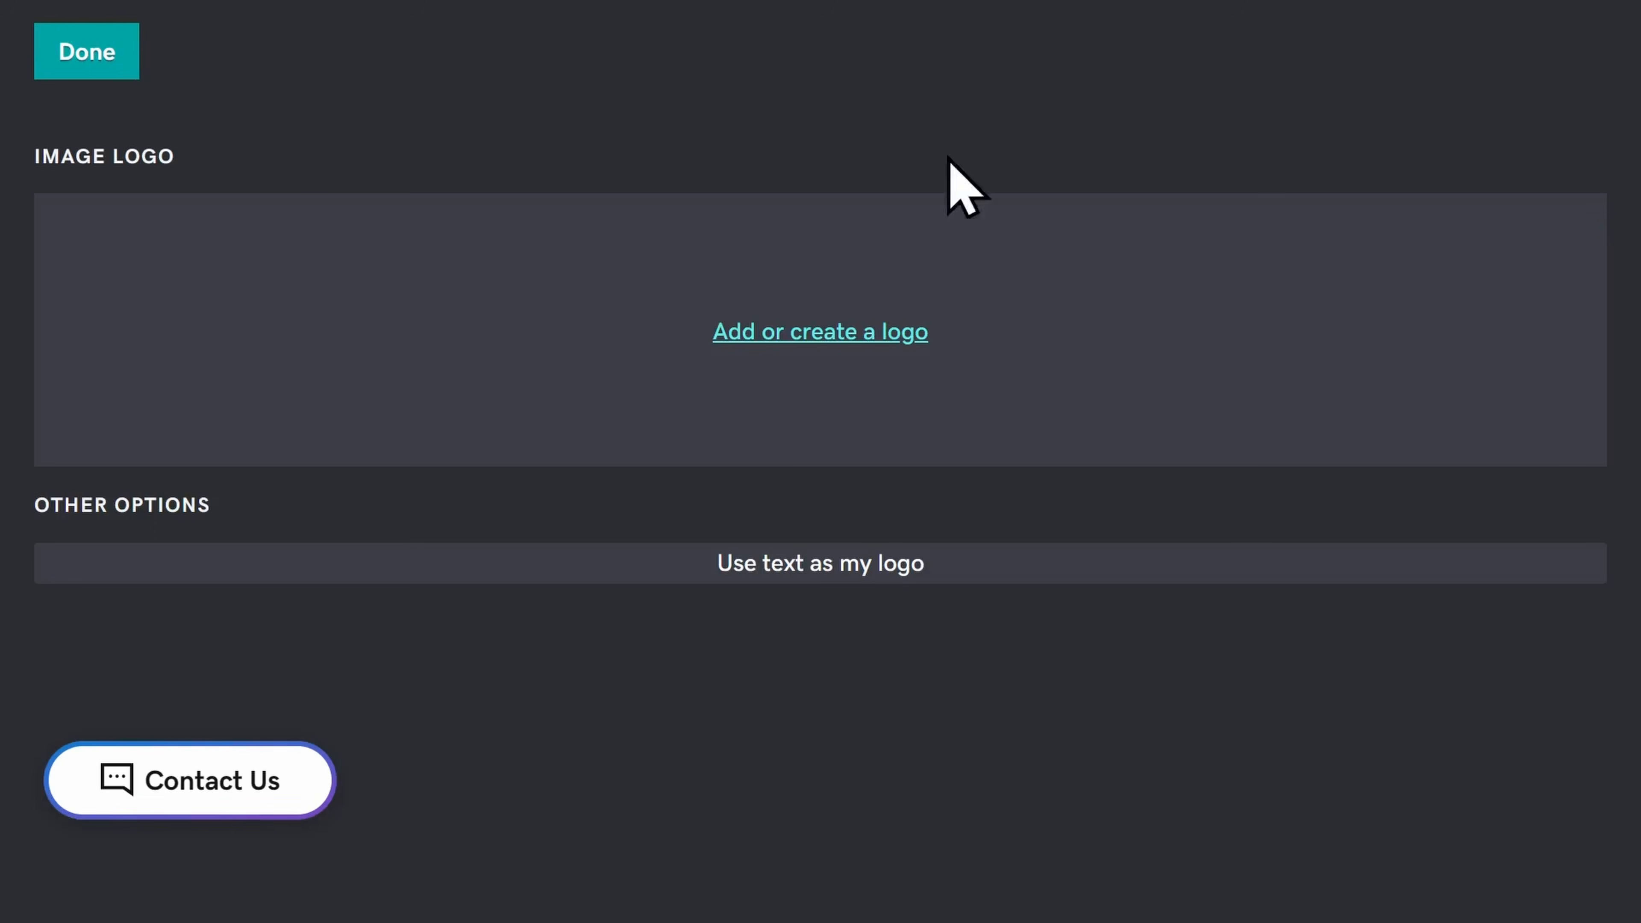
pyautogui.click(36, 41)
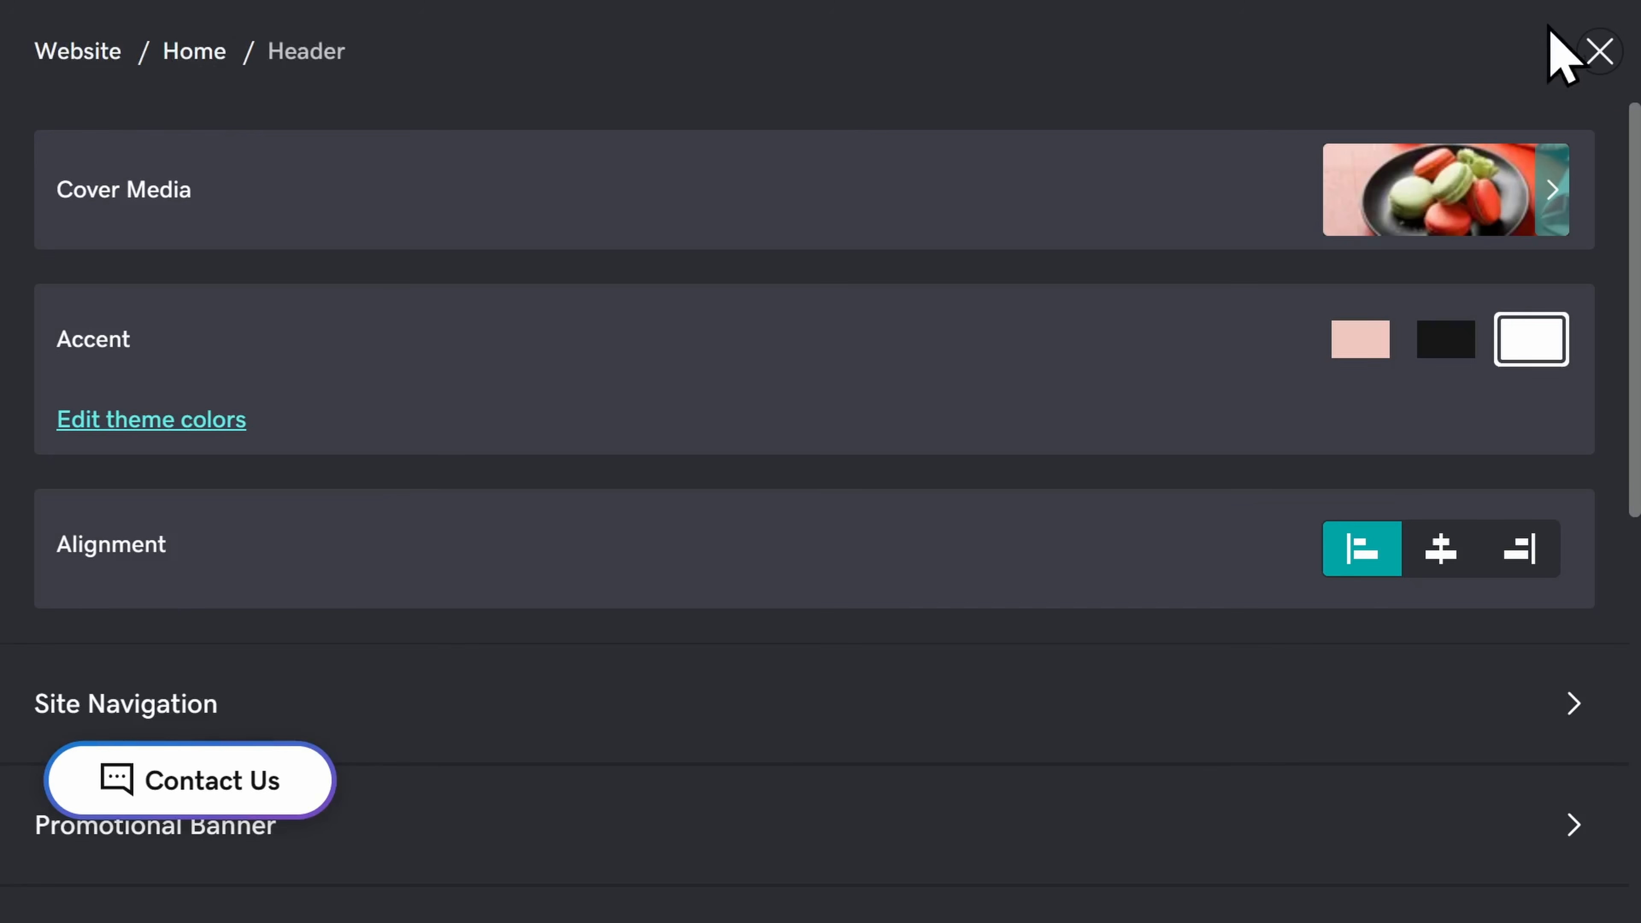
pyautogui.click(1596, 49)
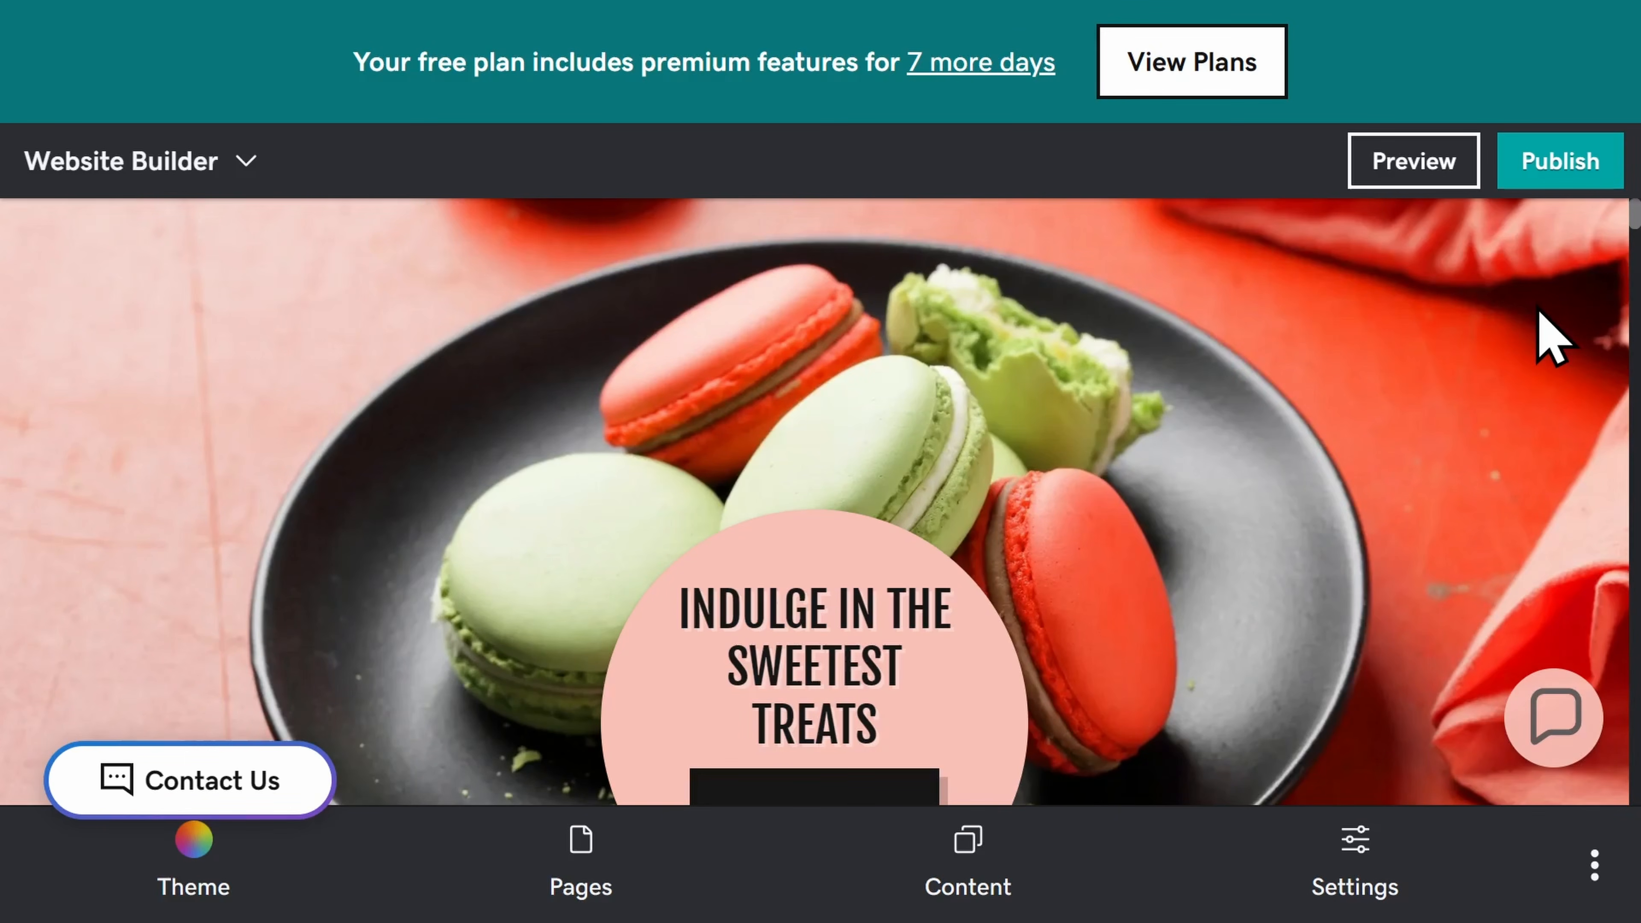
# Open the image choices for the header's cover media and browse the full stock media collection
pyautogui.click(1396, 407)
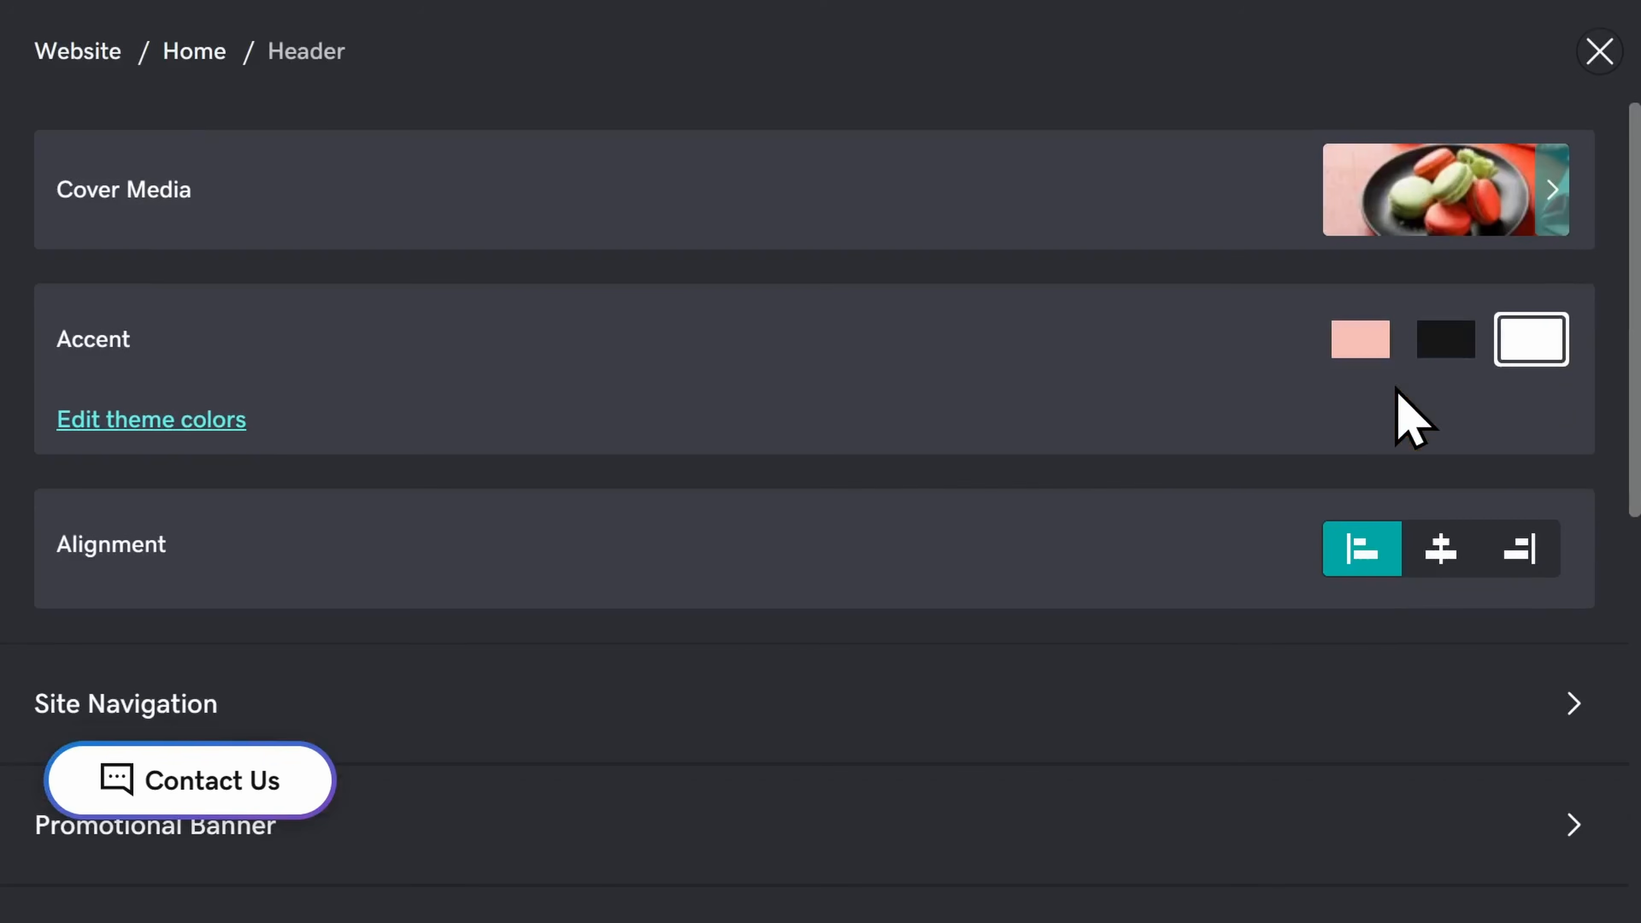
pyautogui.click(1446, 214)
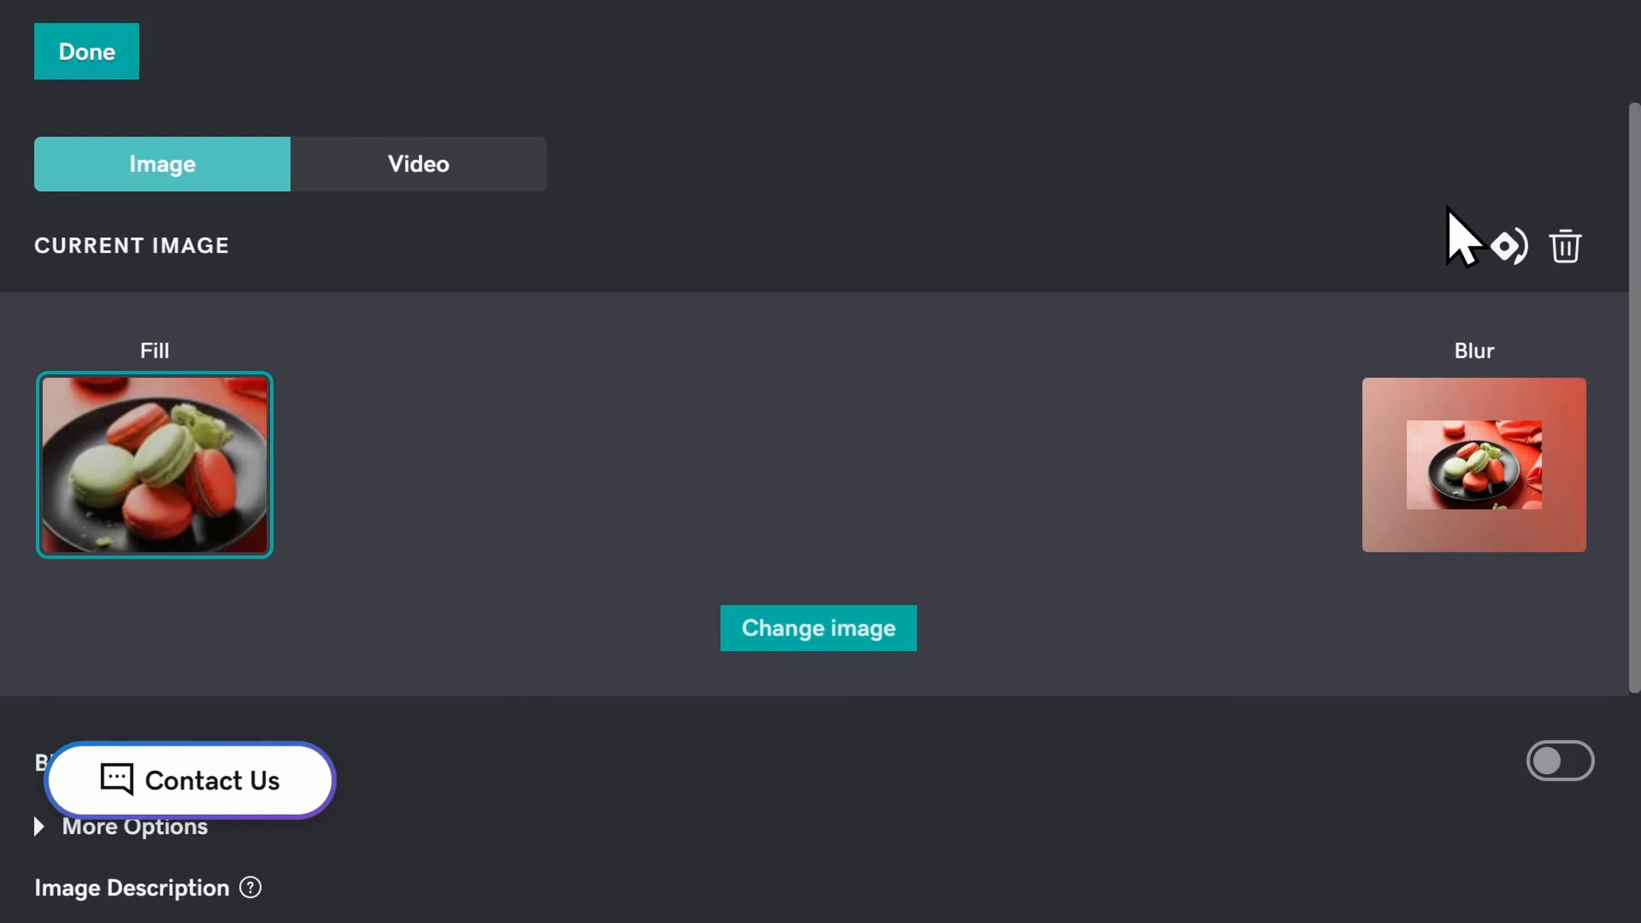
pyautogui.click(775, 643)
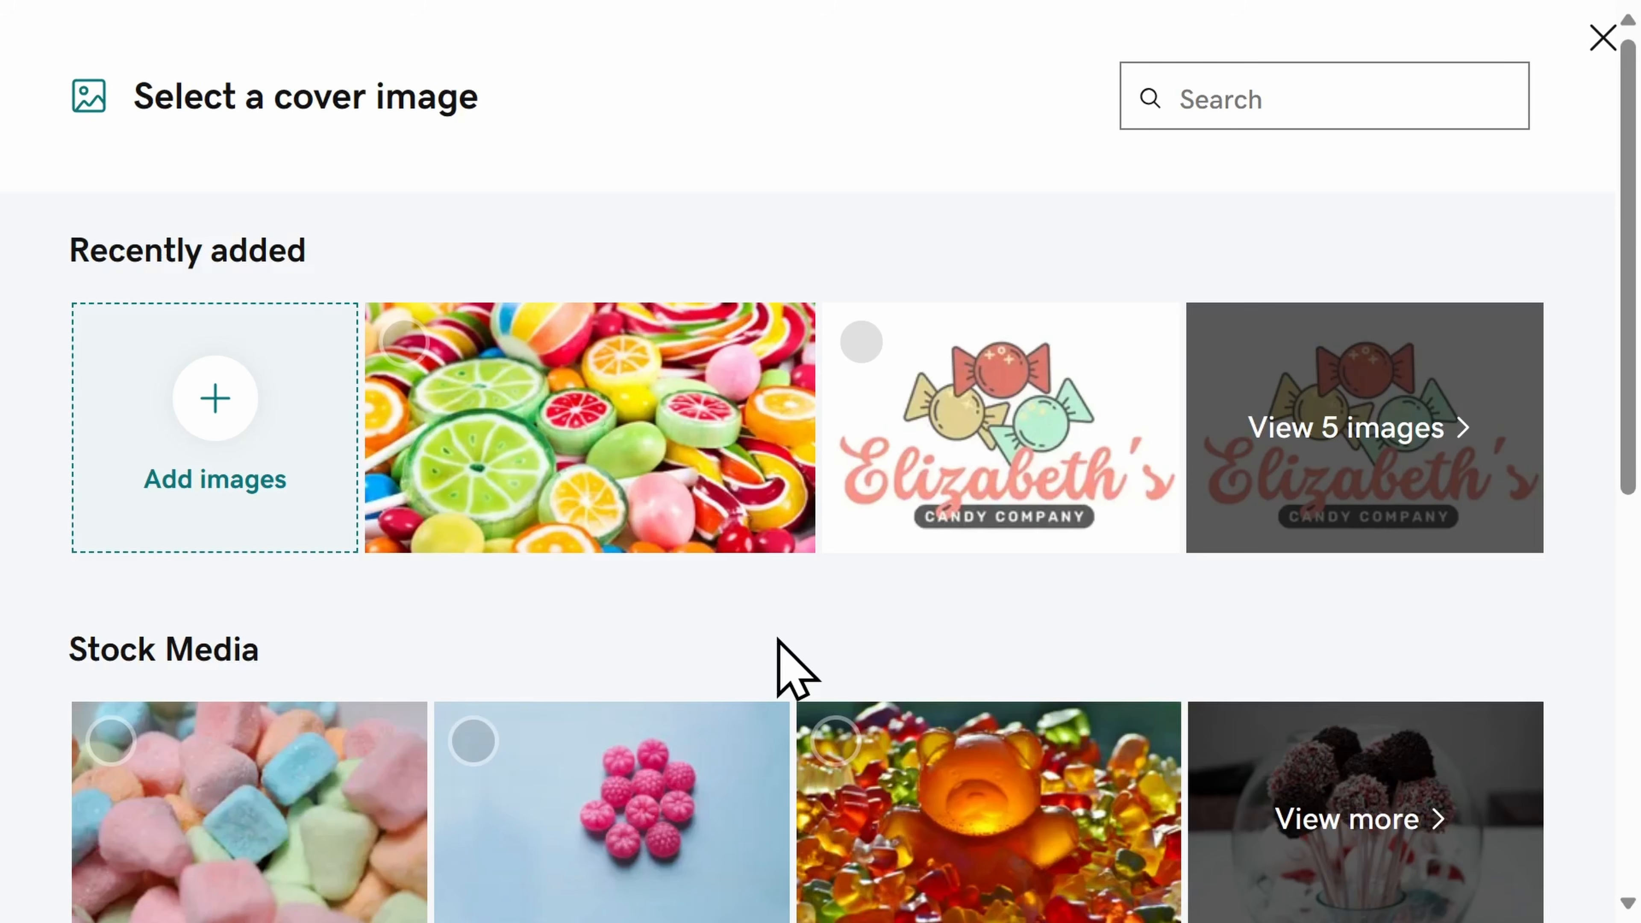
pyautogui.scroll(-5, 782, 647)
pyautogui.click(1352, 407)
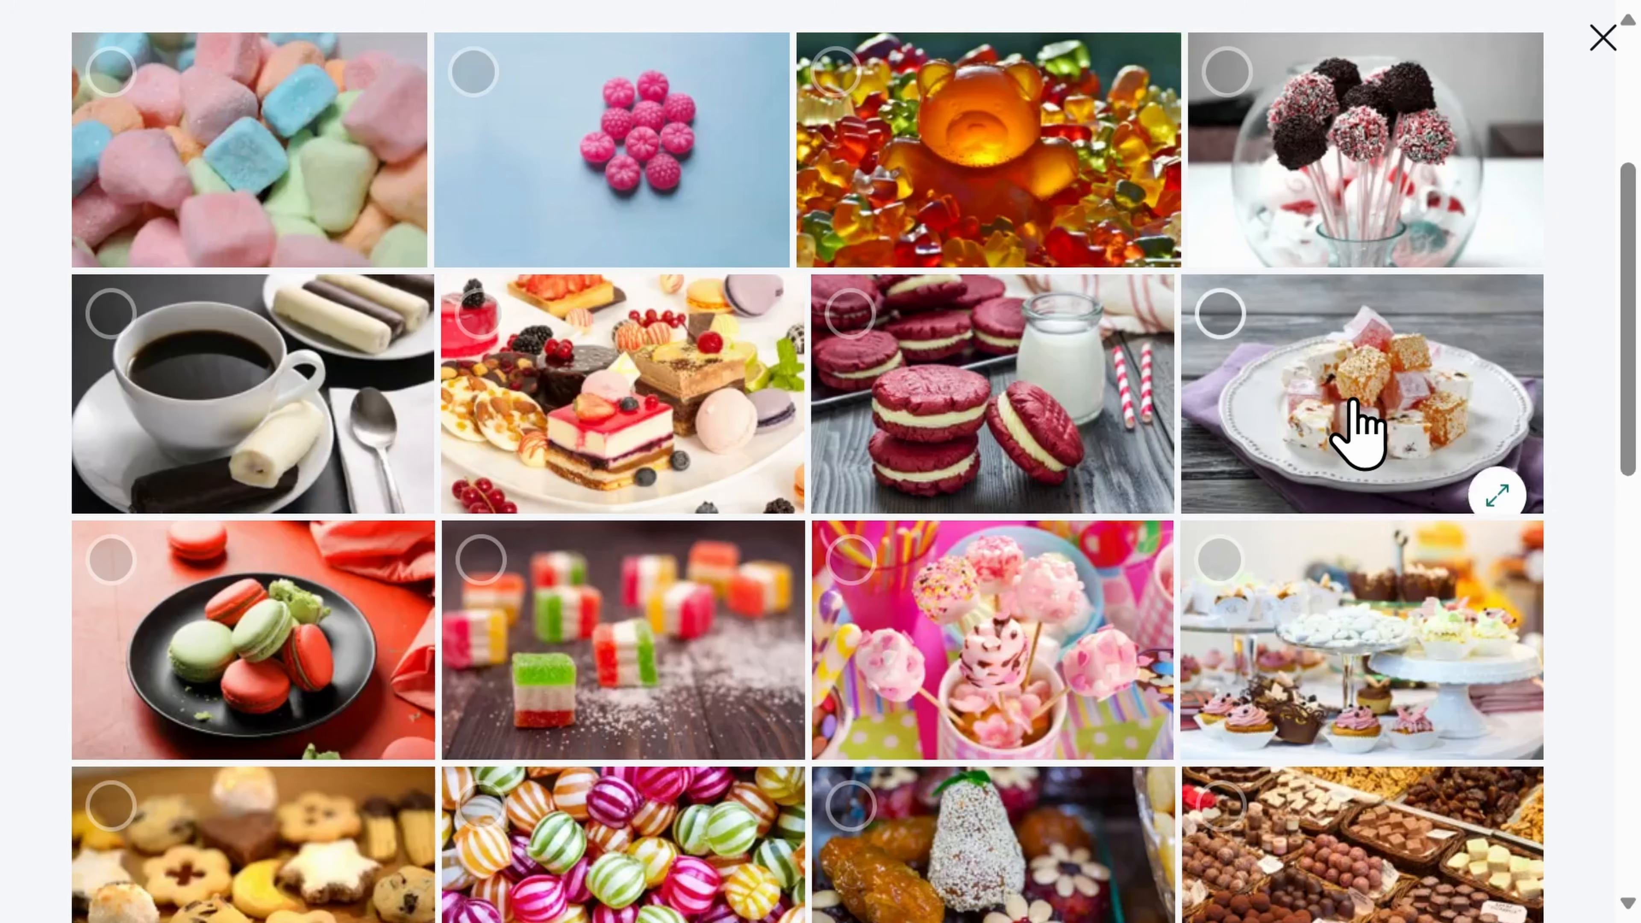
pyautogui.scroll(-5, 1576, 573)
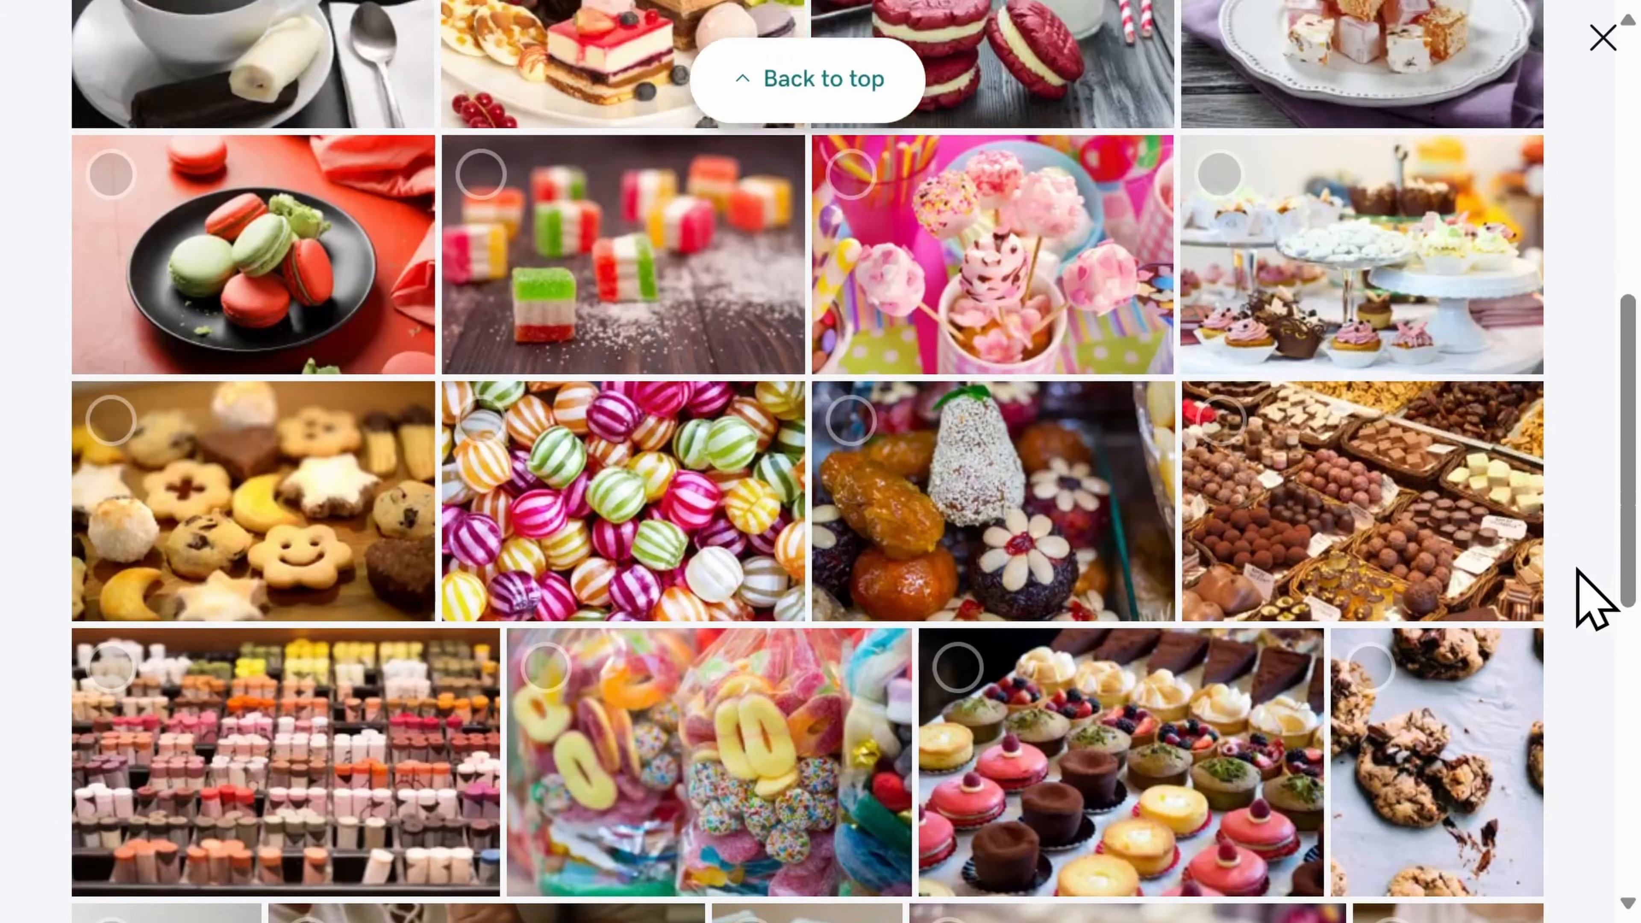
pyautogui.scroll(-3, 1595, 598)
pyautogui.scroll(-4, 1574, 581)
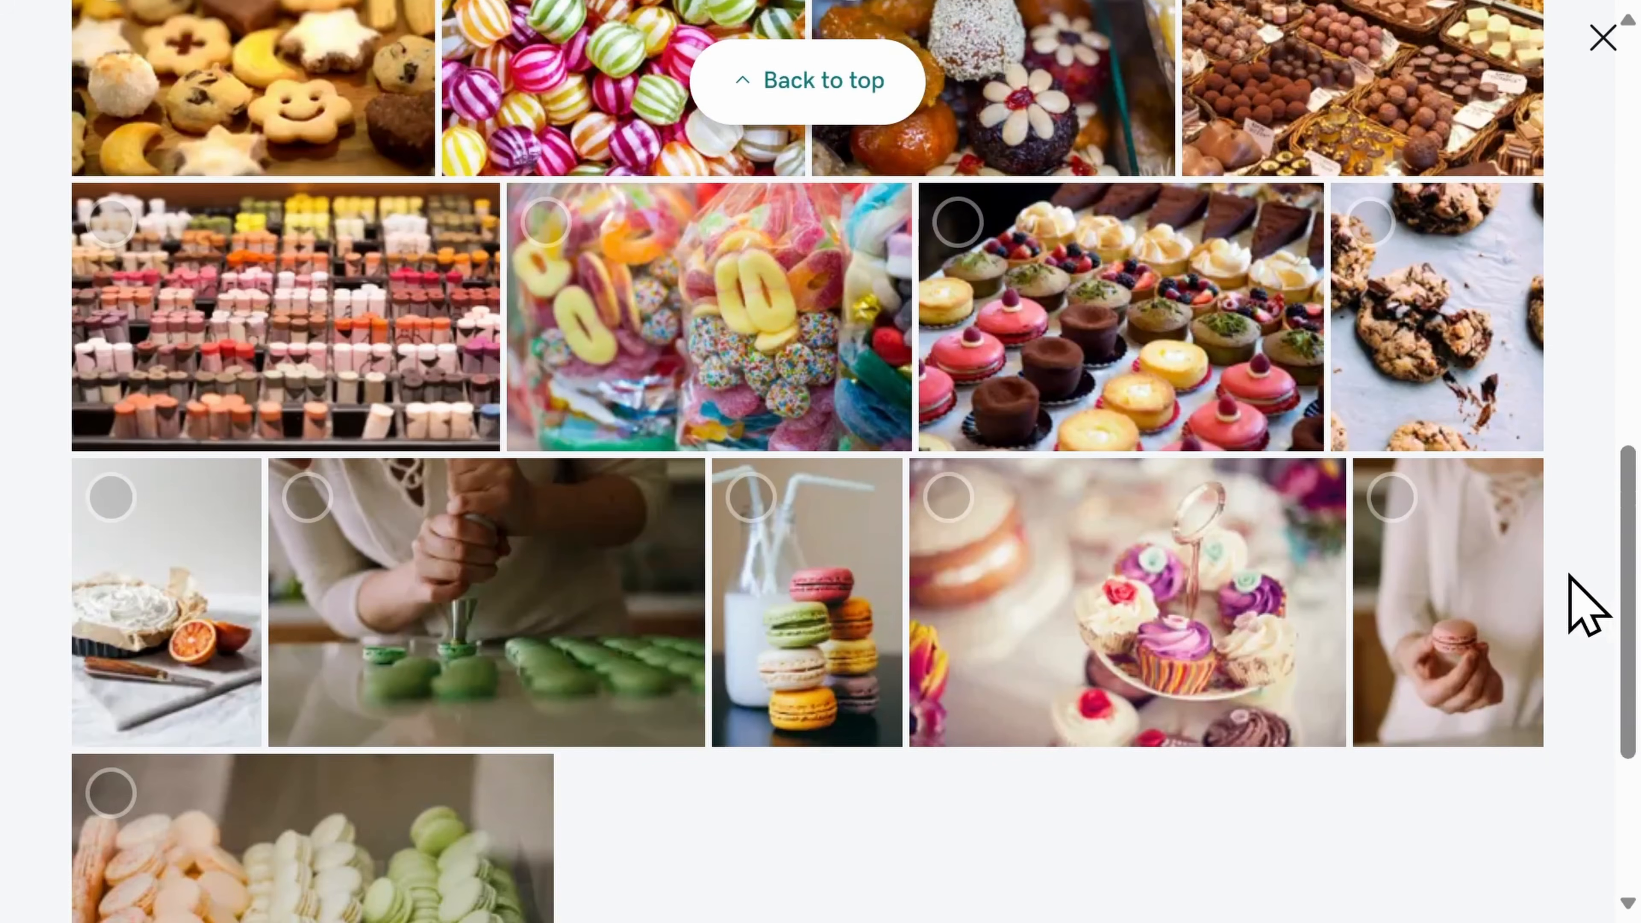
pyautogui.scroll(10, 1570, 585)
pyautogui.scroll(5, 1586, 604)
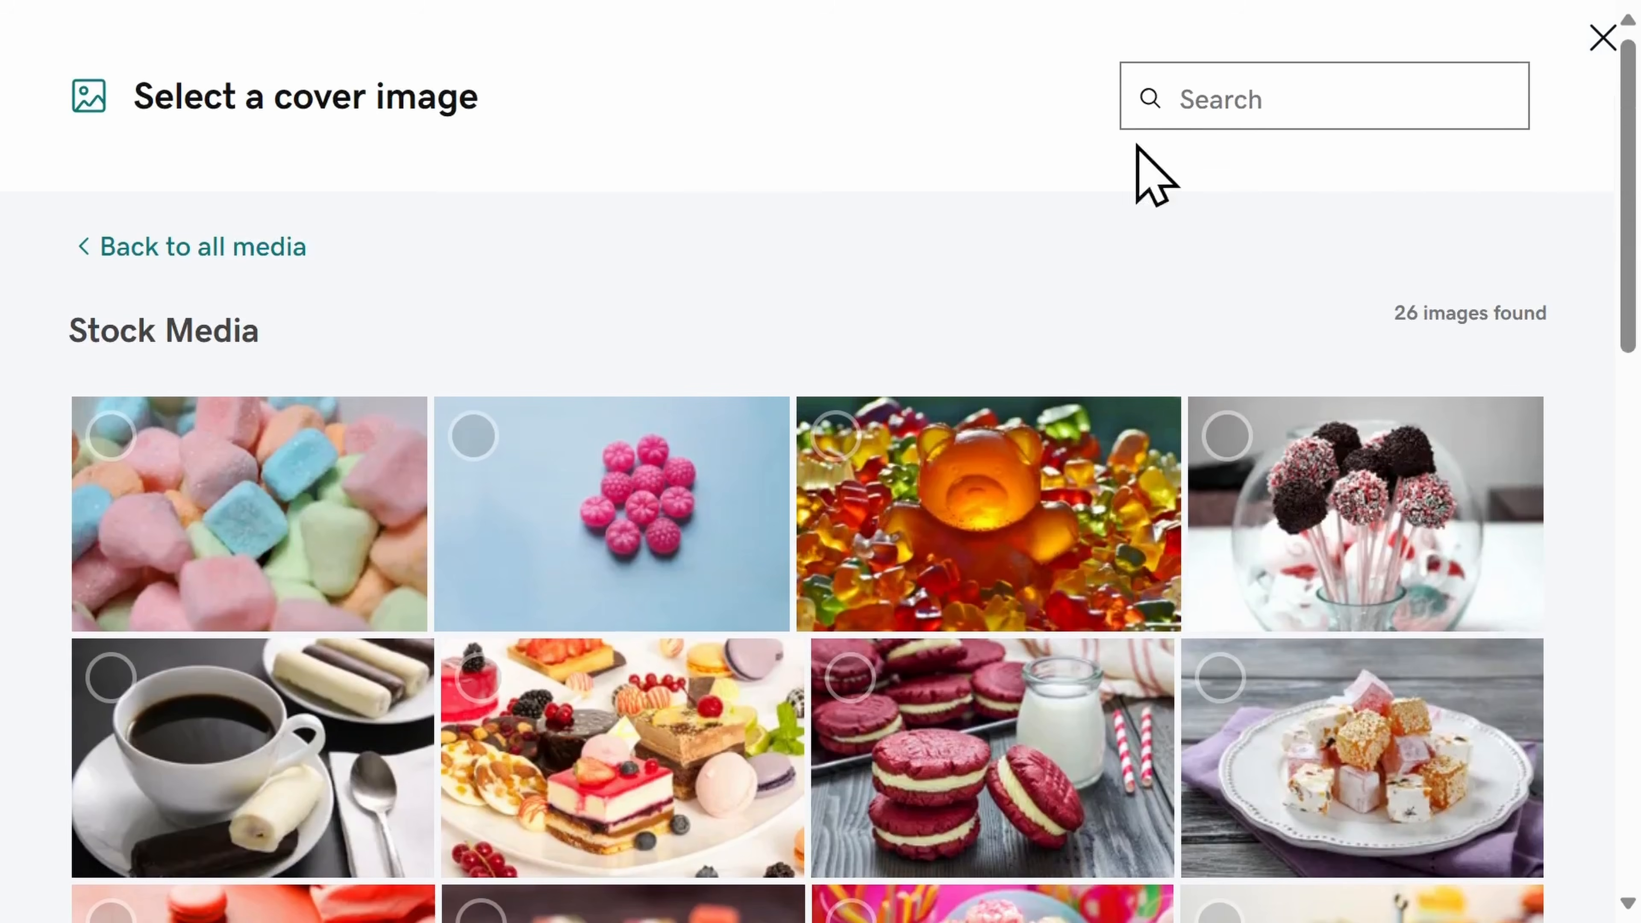
pyautogui.click(258, 278)
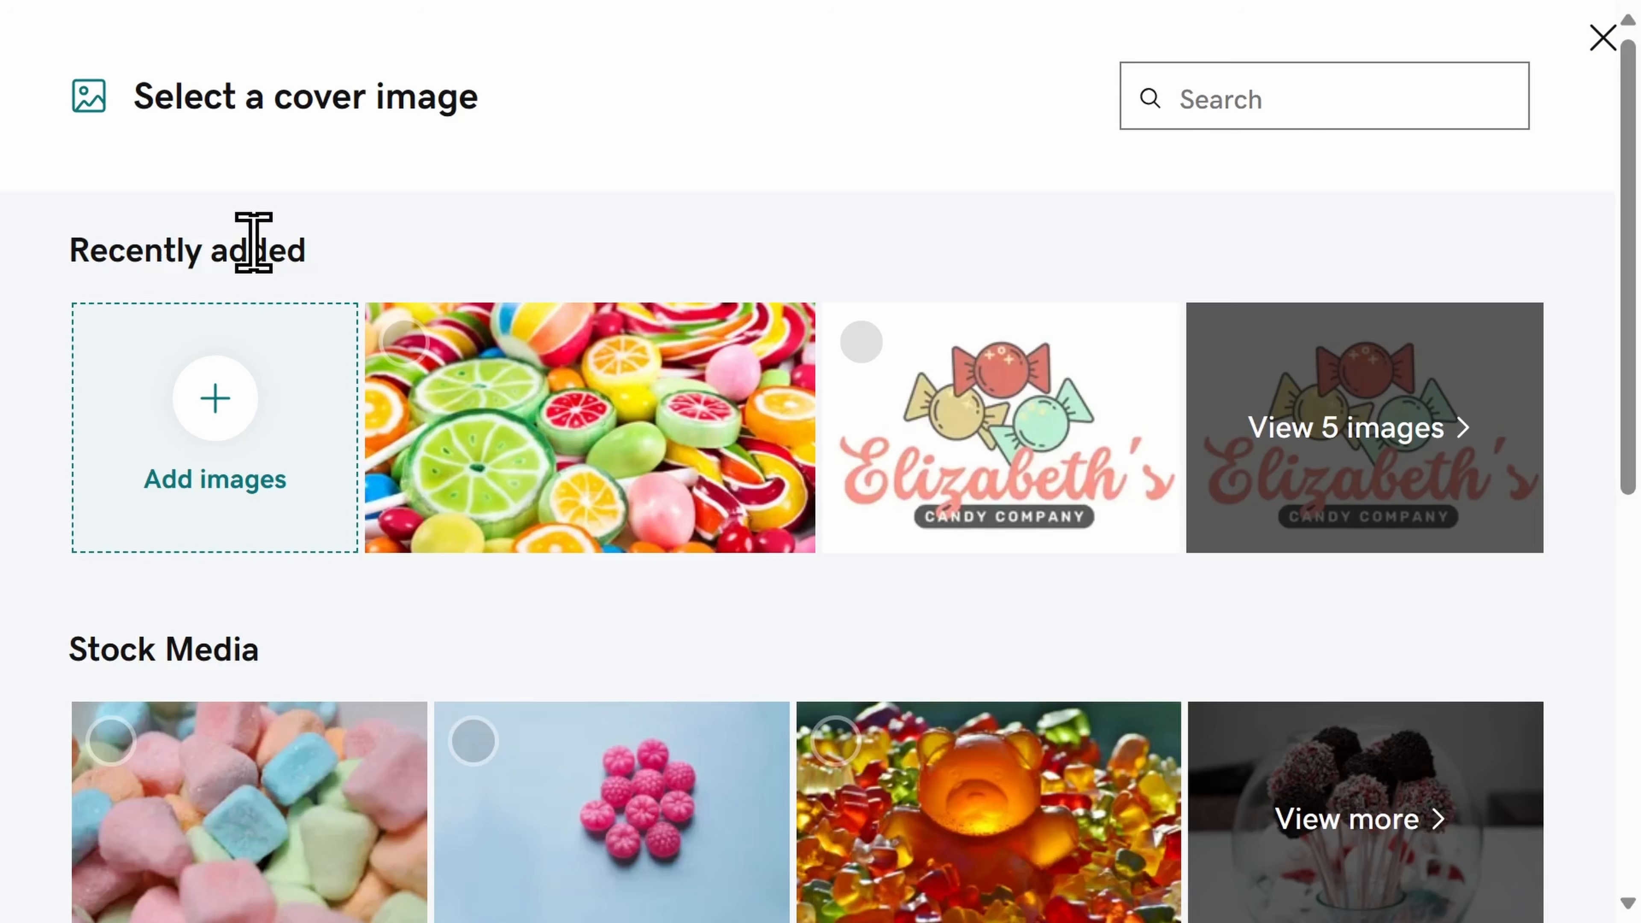
# Upload the image file "colorful candy" from the Elizabeth Candy Company folder and insert it as the header's cover image
pyautogui.click(215, 453)
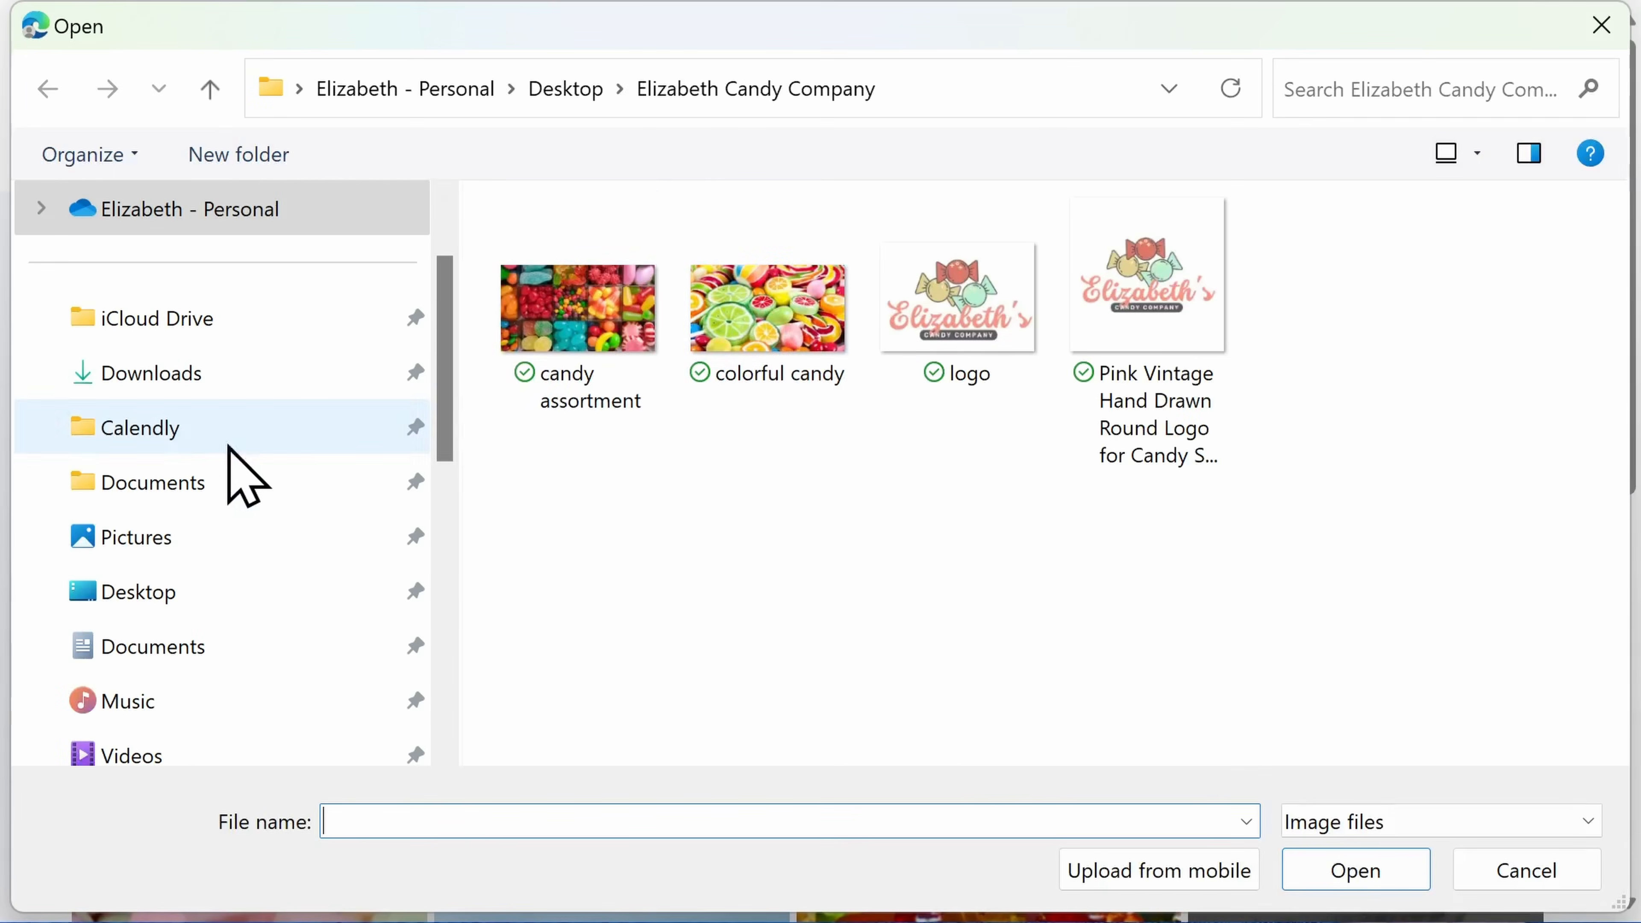
pyautogui.click(784, 348)
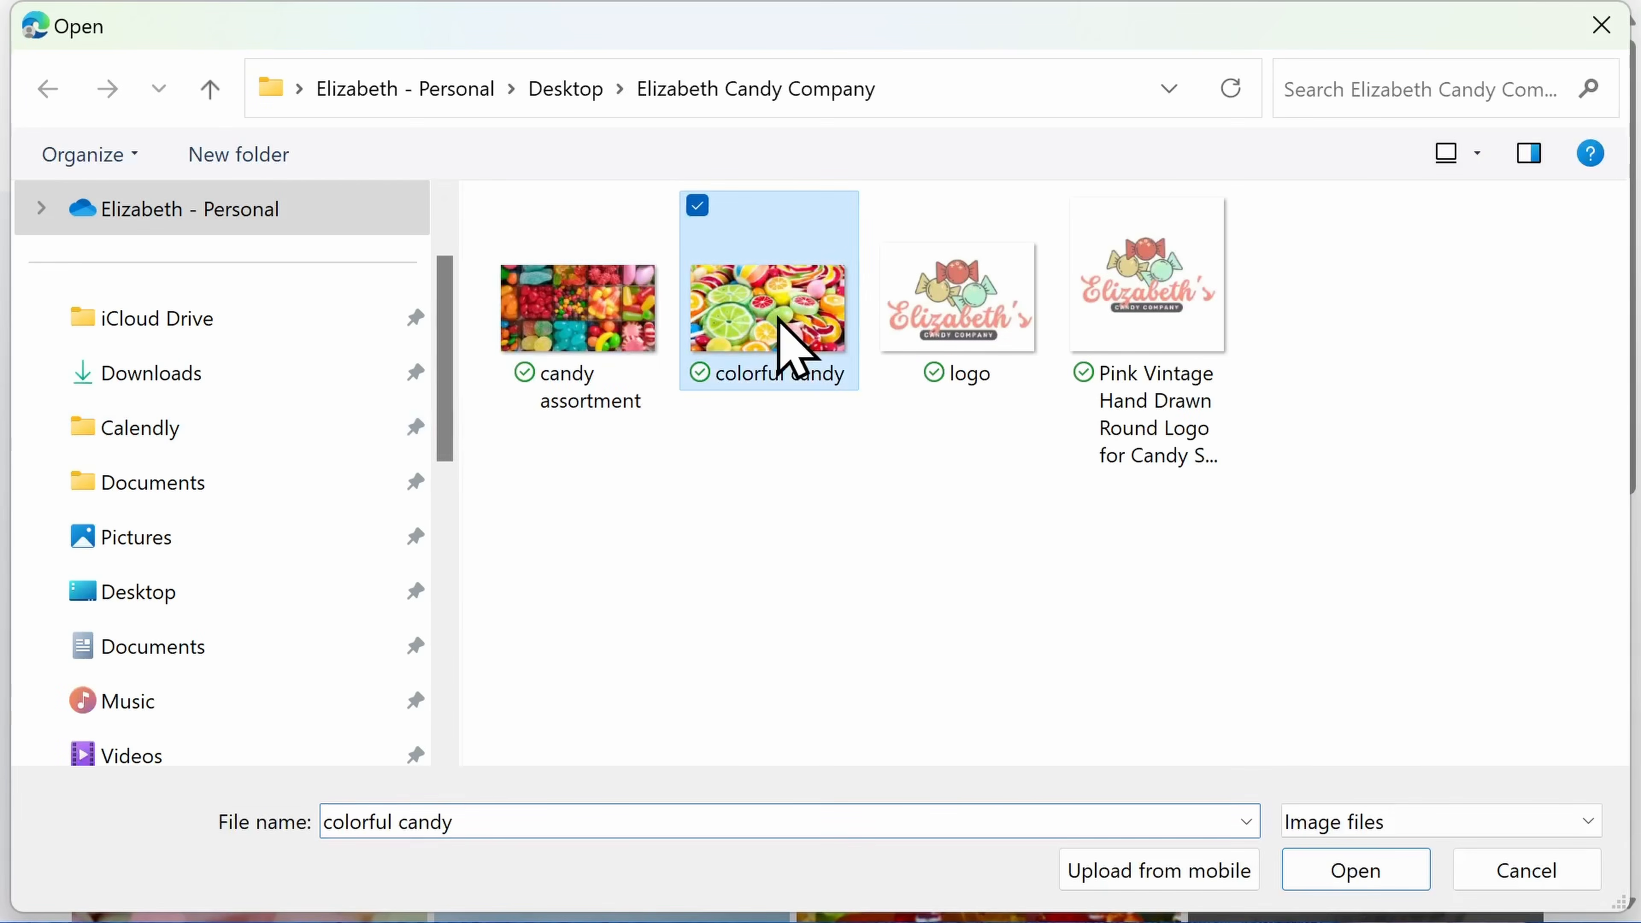
pyautogui.click(1356, 871)
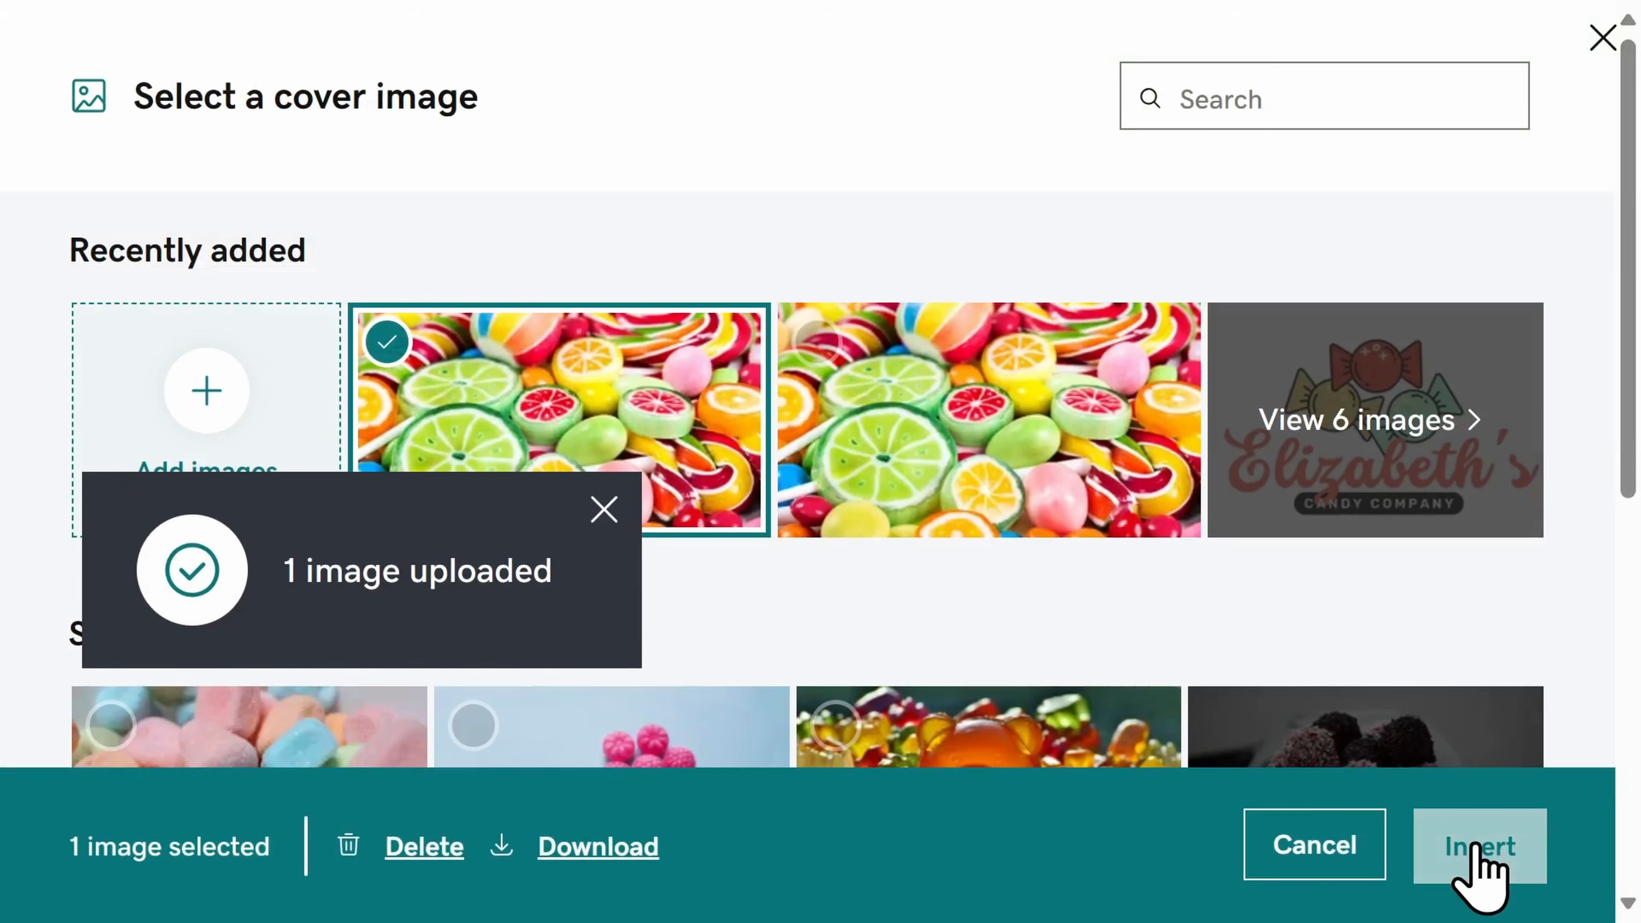
pyautogui.click(1479, 854)
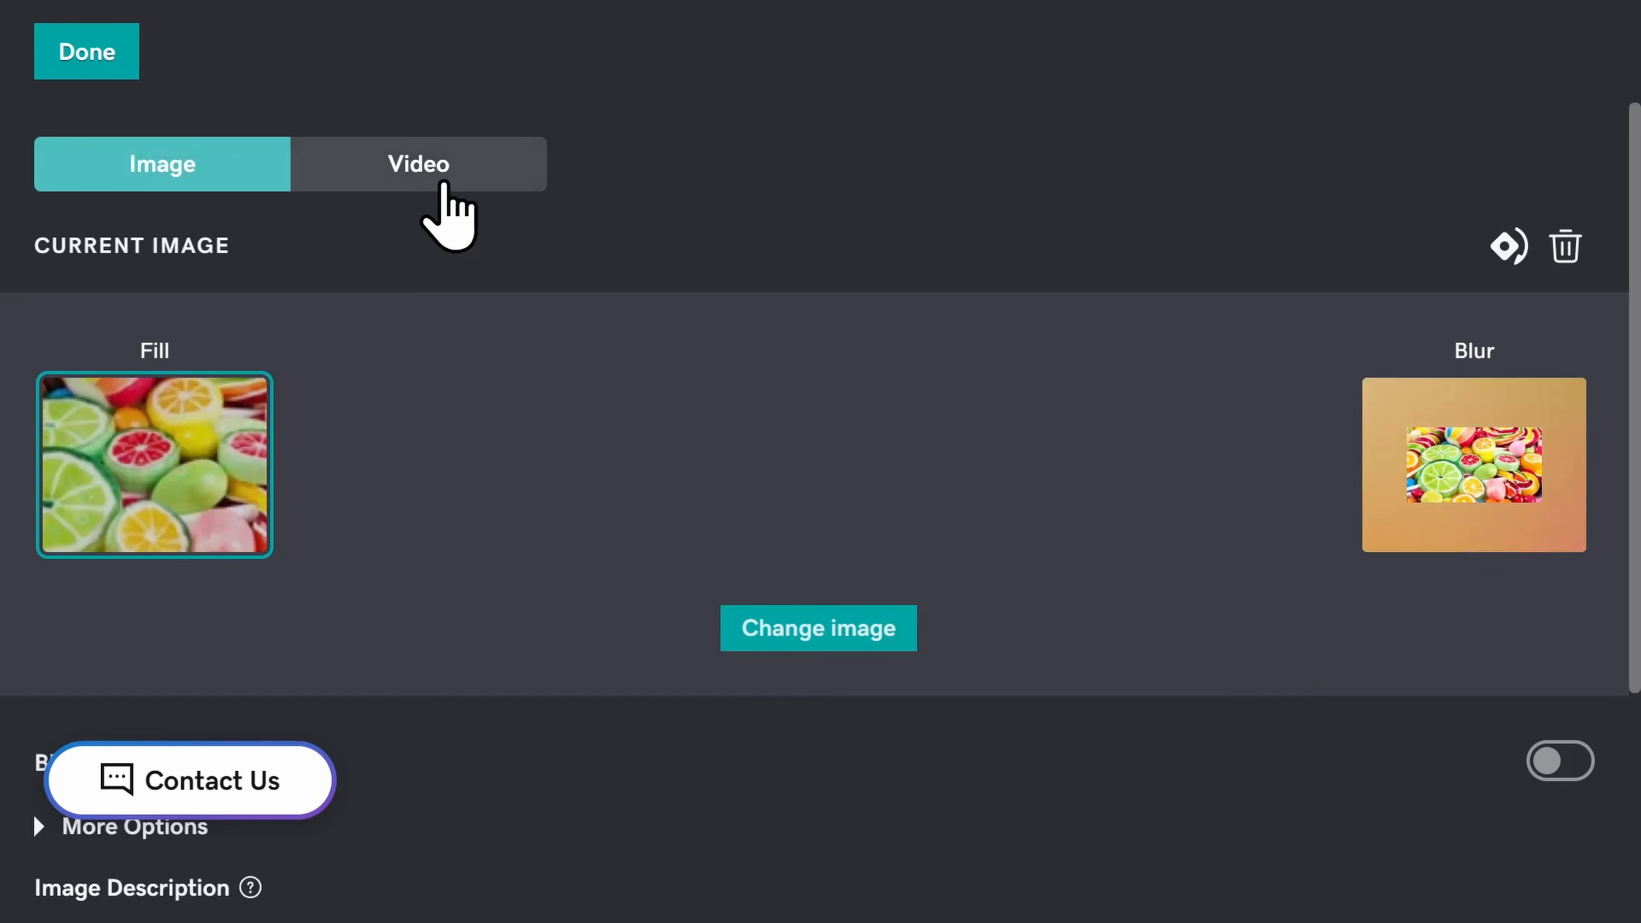
pyautogui.click(107, 70)
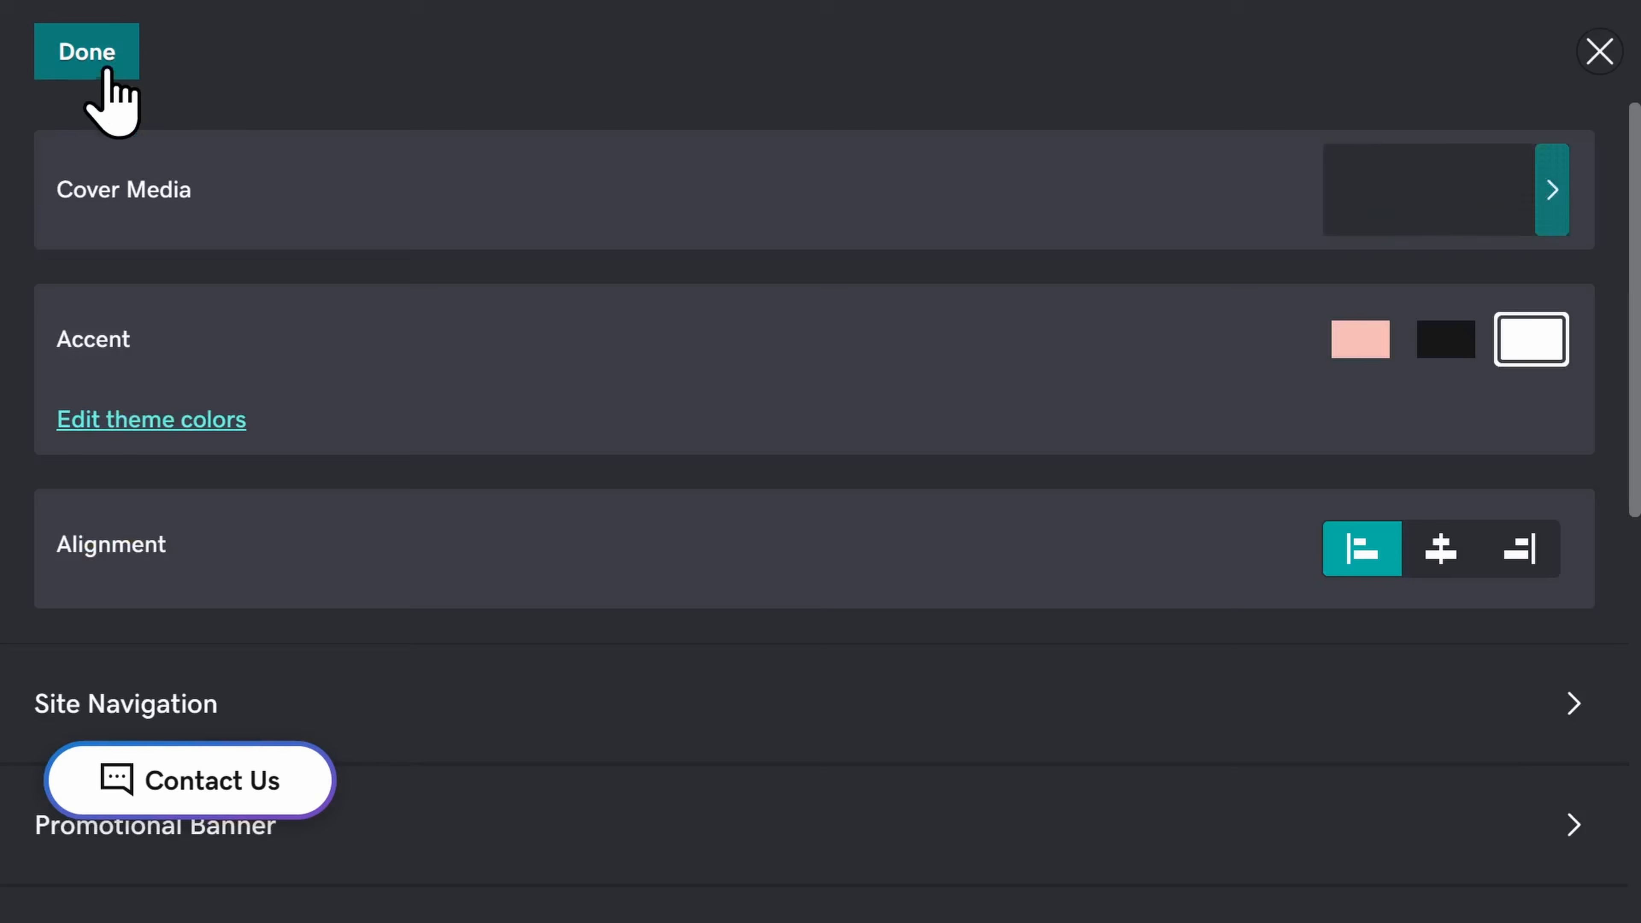
pyautogui.click(1598, 52)
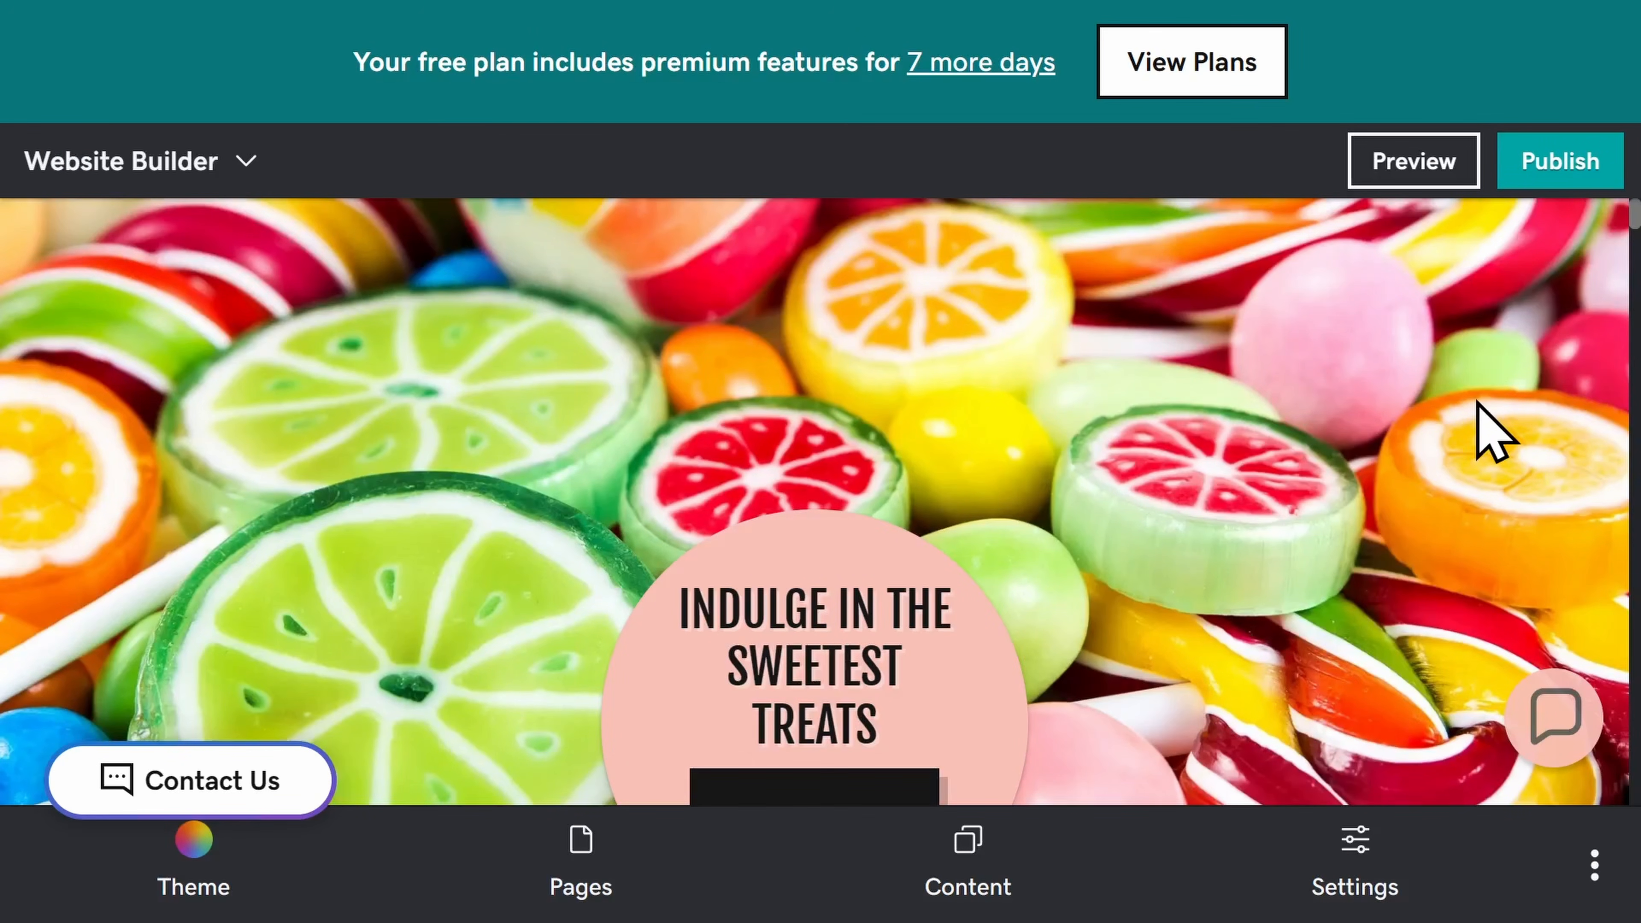
# Set the theme color to custom red #C92508 through the header's theme color settings
pyautogui.scroll(-3, 1486, 427)
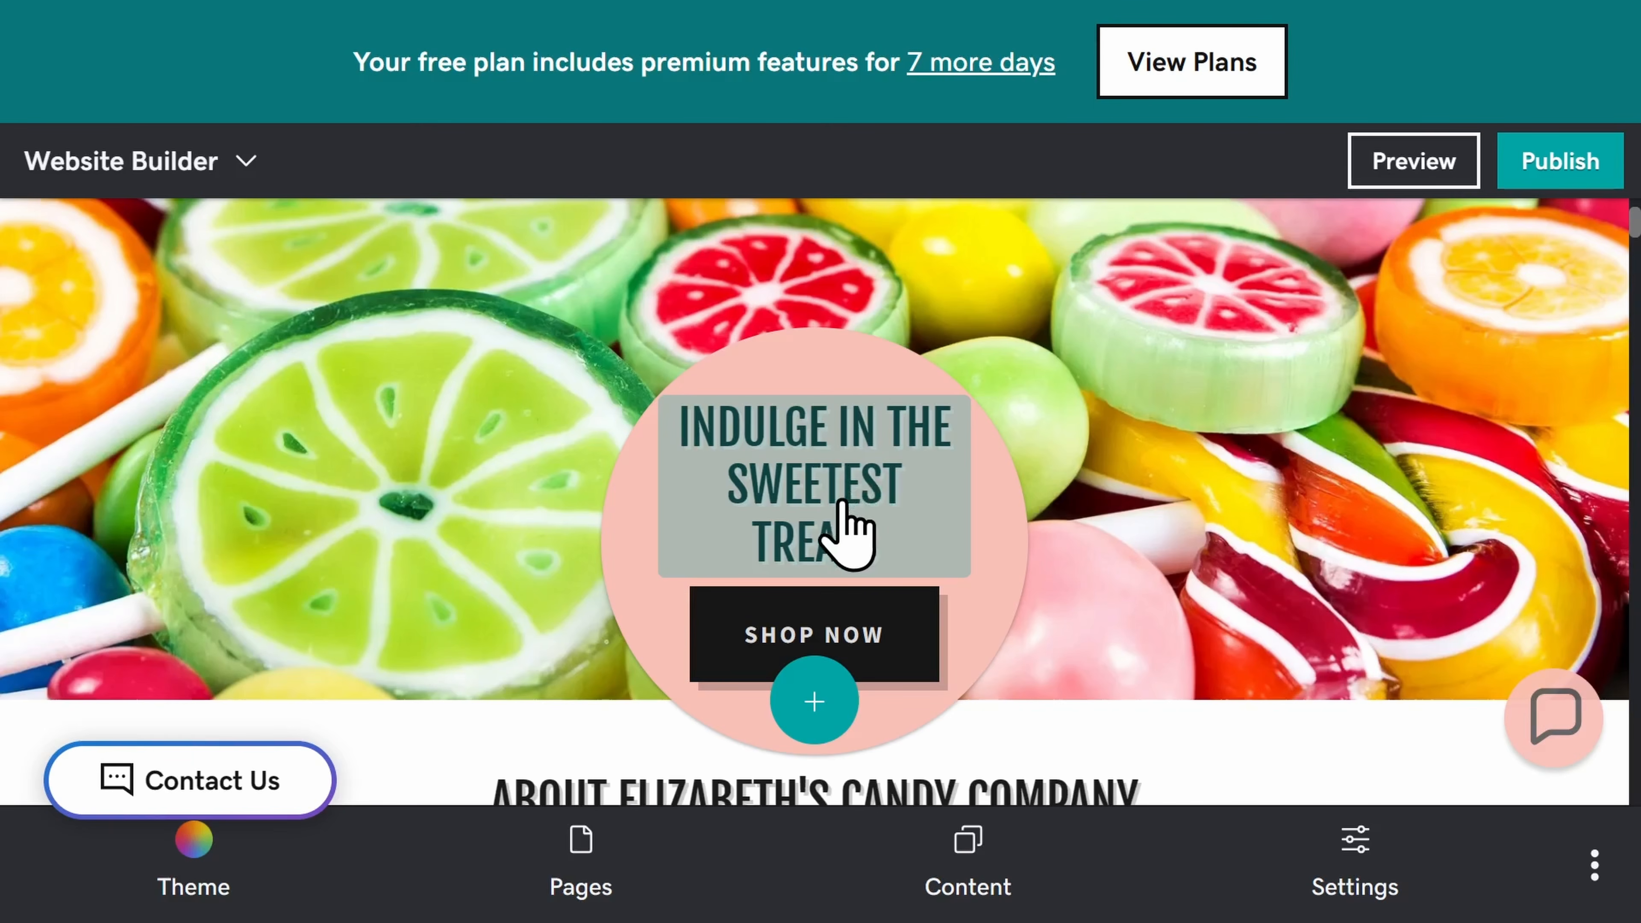
pyautogui.click(625, 573)
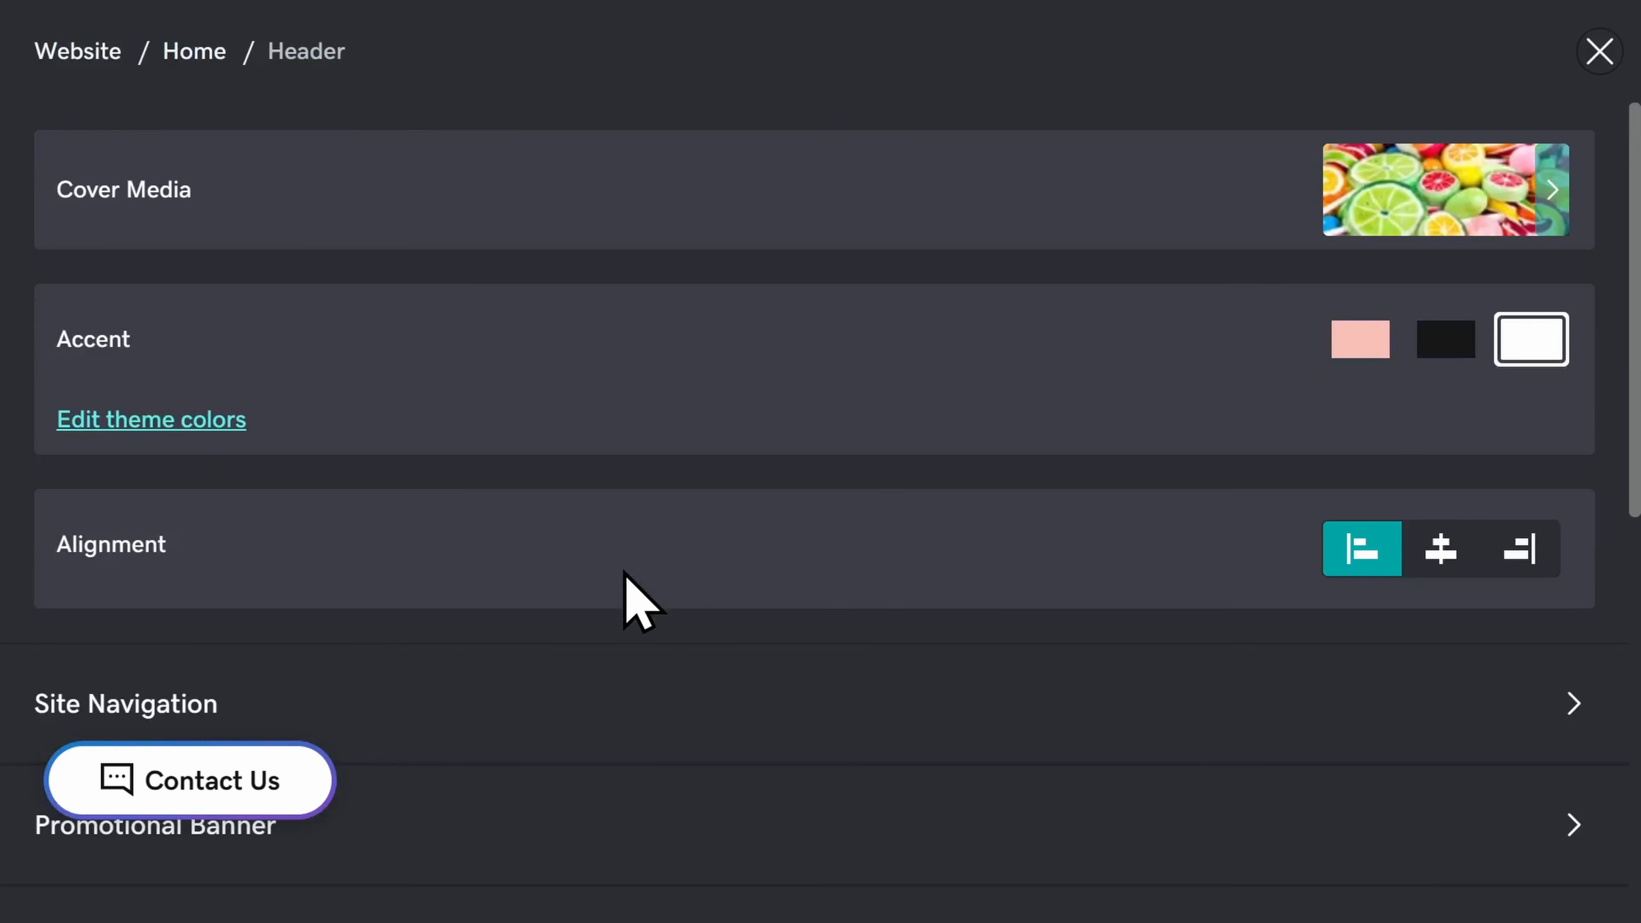
pyautogui.click(113, 419)
pyautogui.scroll(-6, 466, 396)
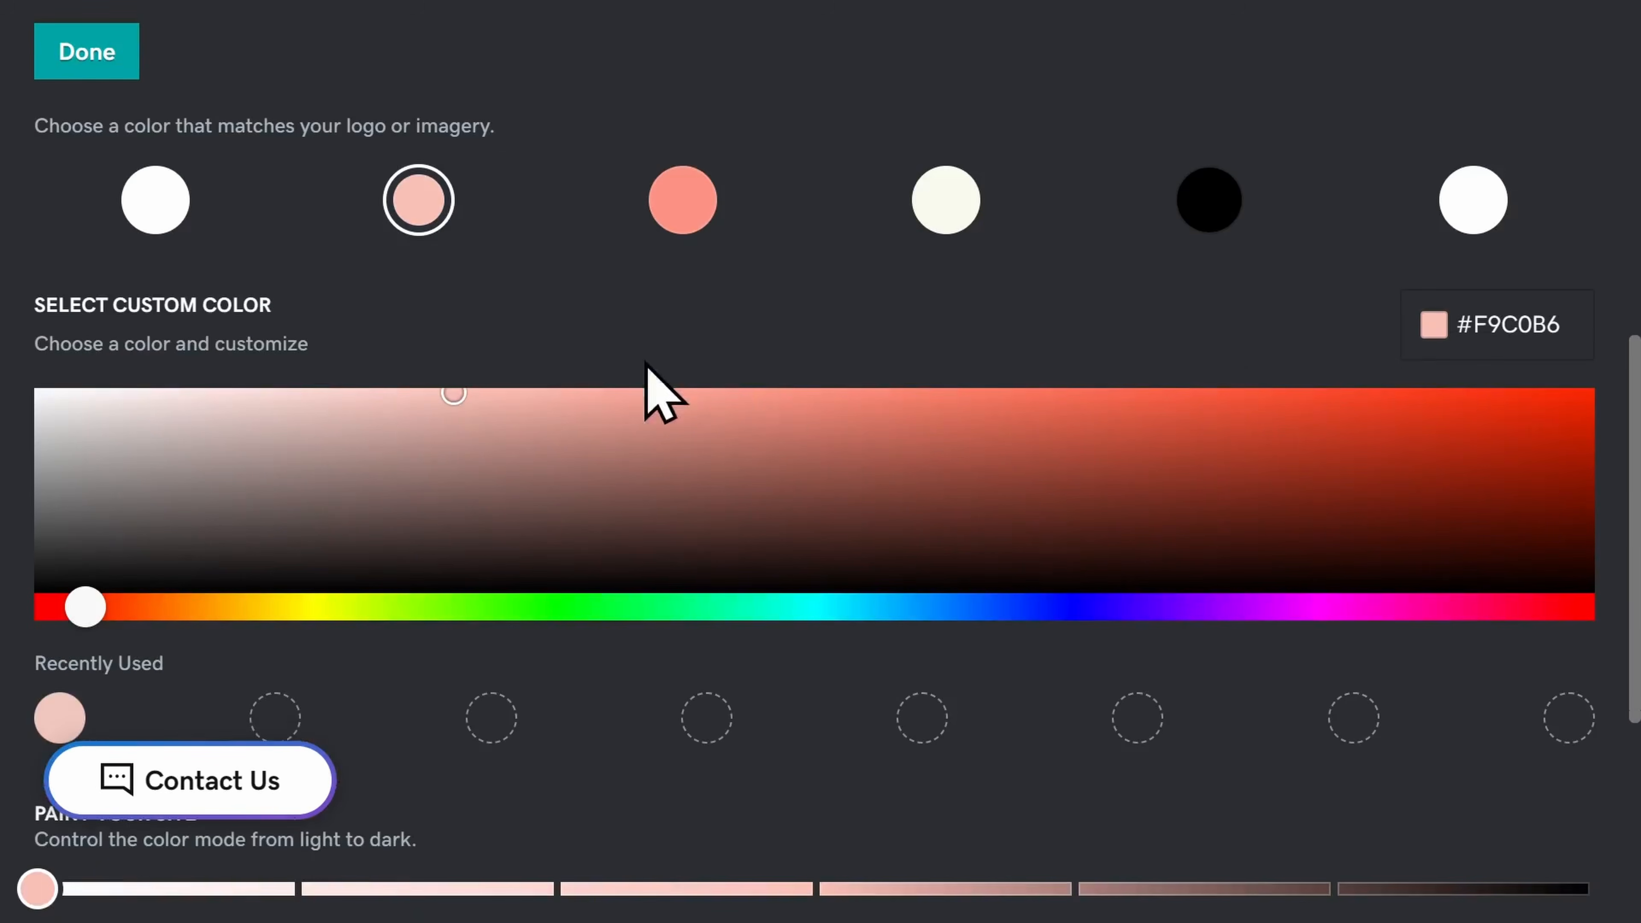
pyautogui.click(1530, 431)
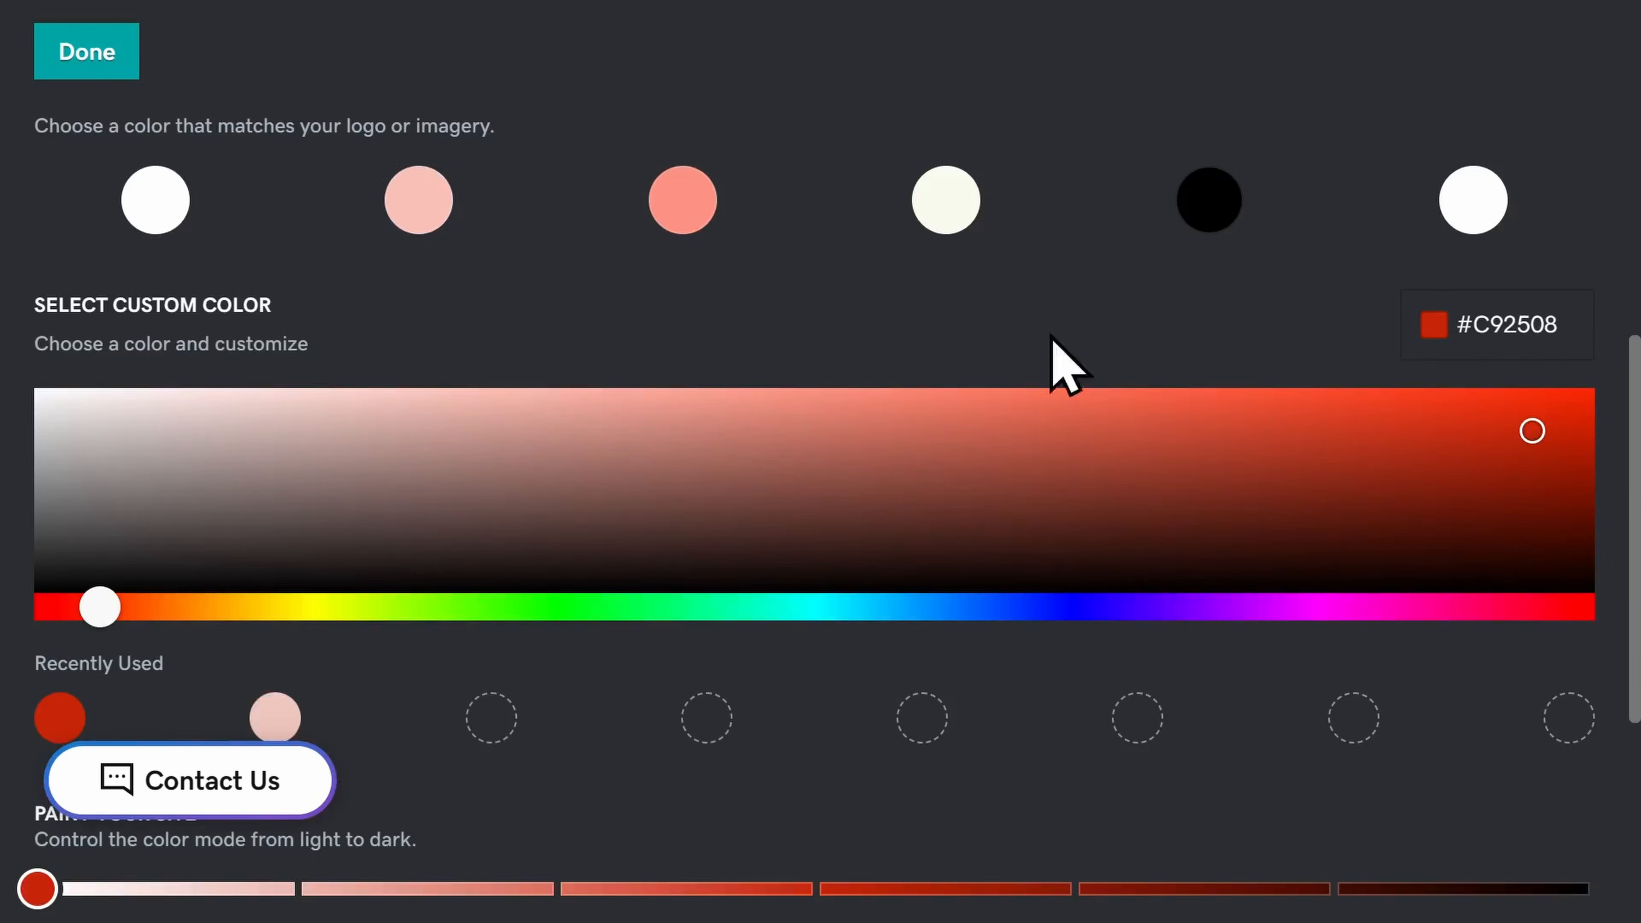
pyautogui.click(68, 59)
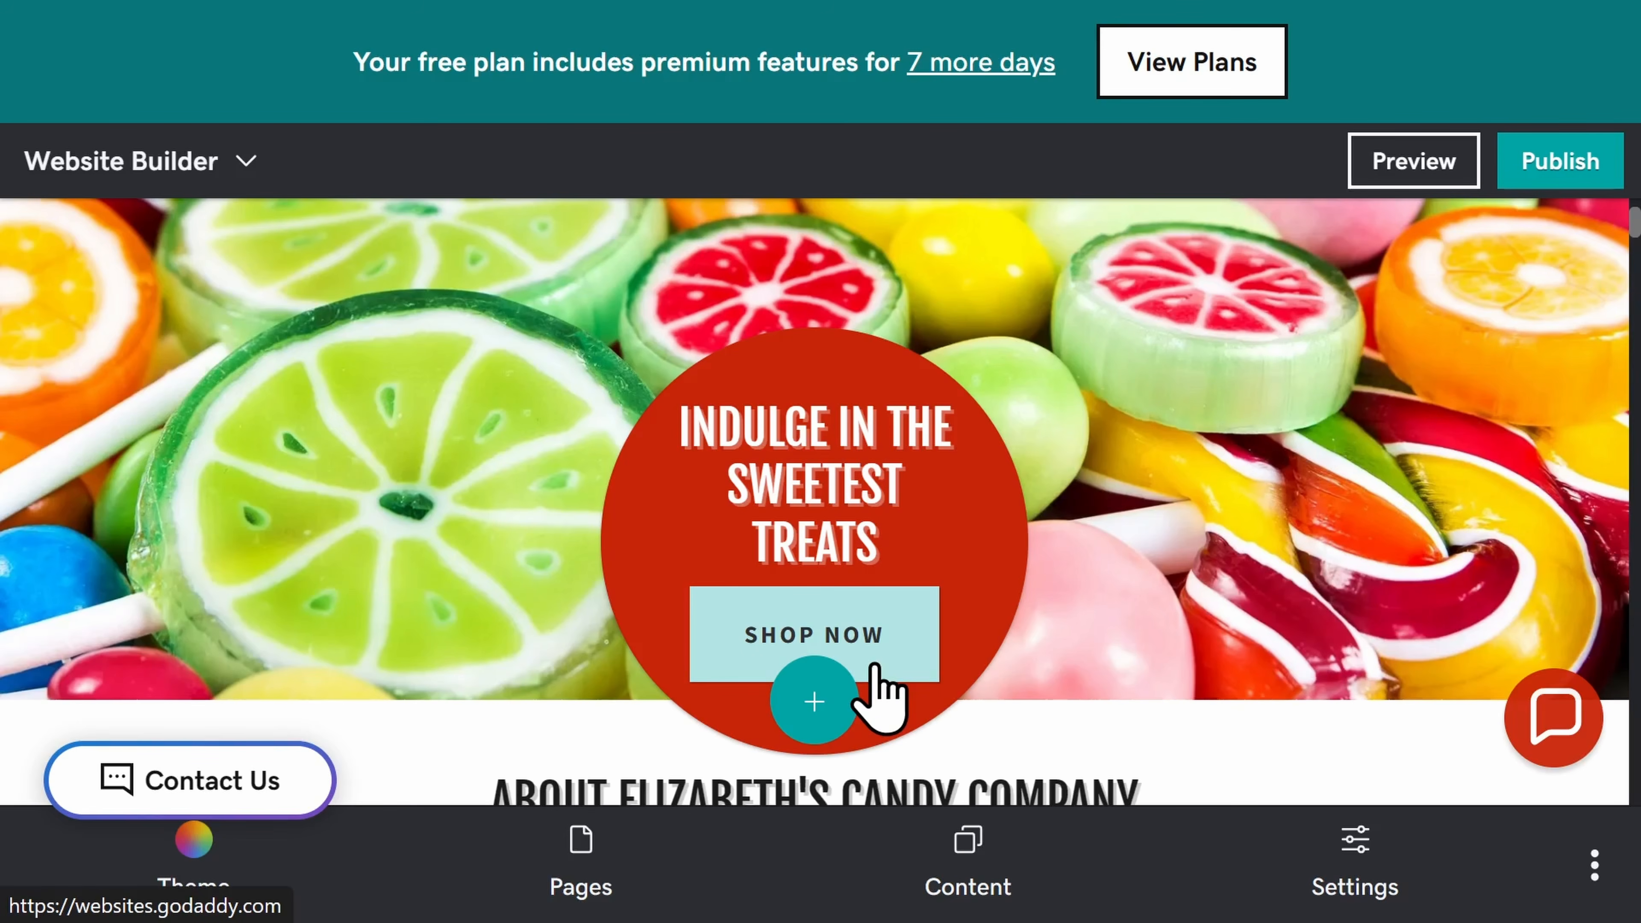
# Open the header's Shop Now button settings, and turn the action button's display off and on again
pyautogui.click(874, 669)
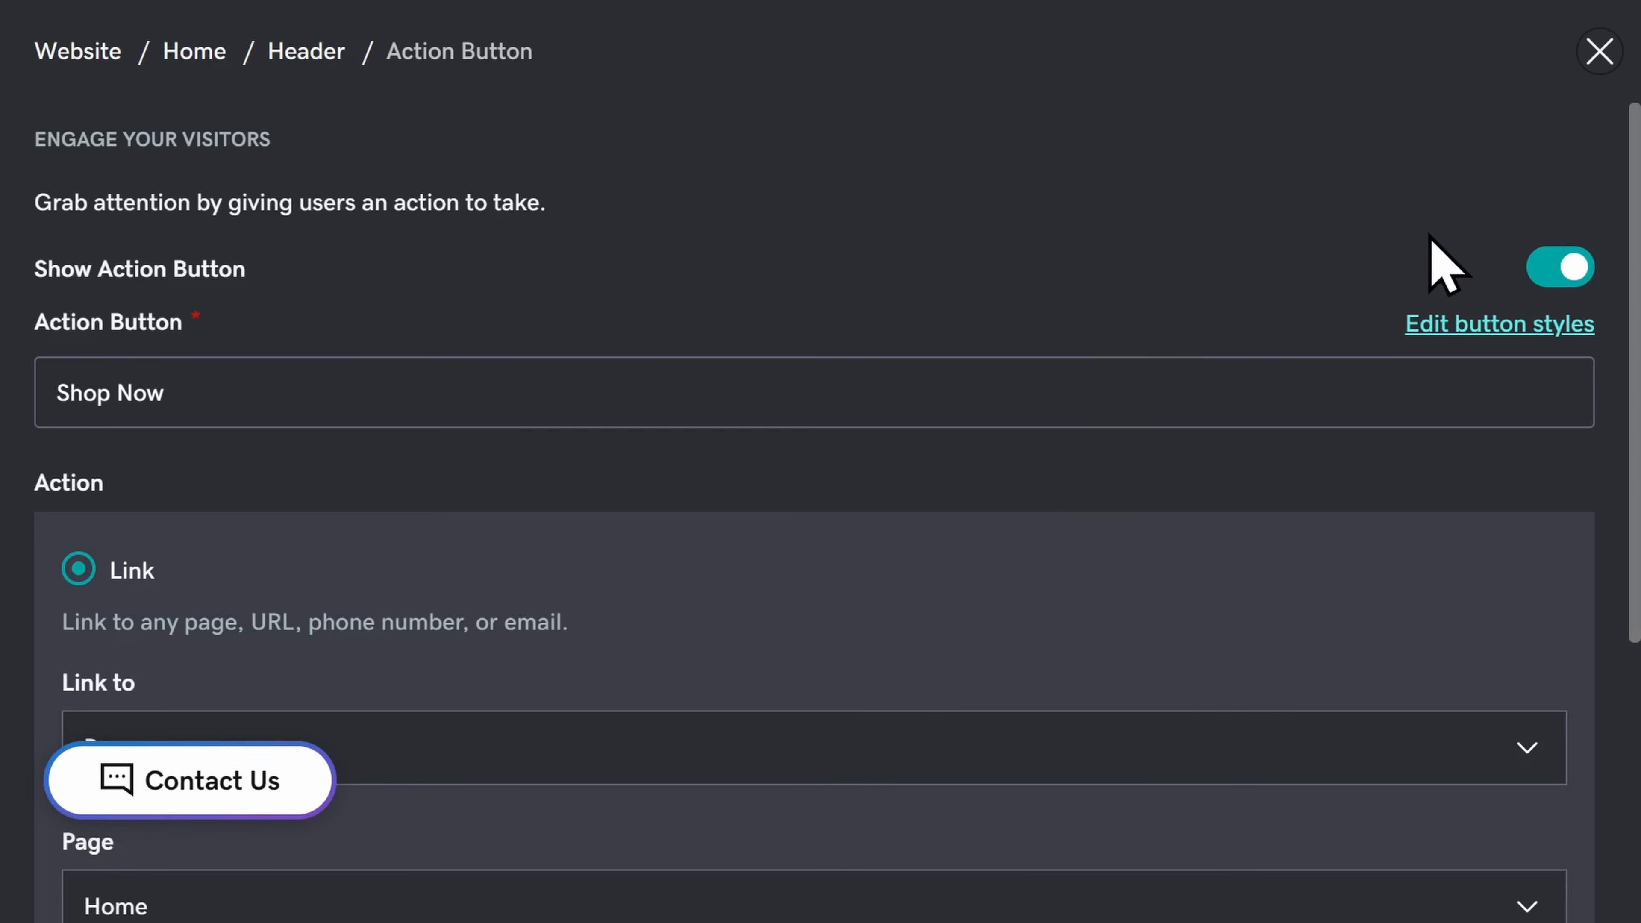
pyautogui.click(1540, 266)
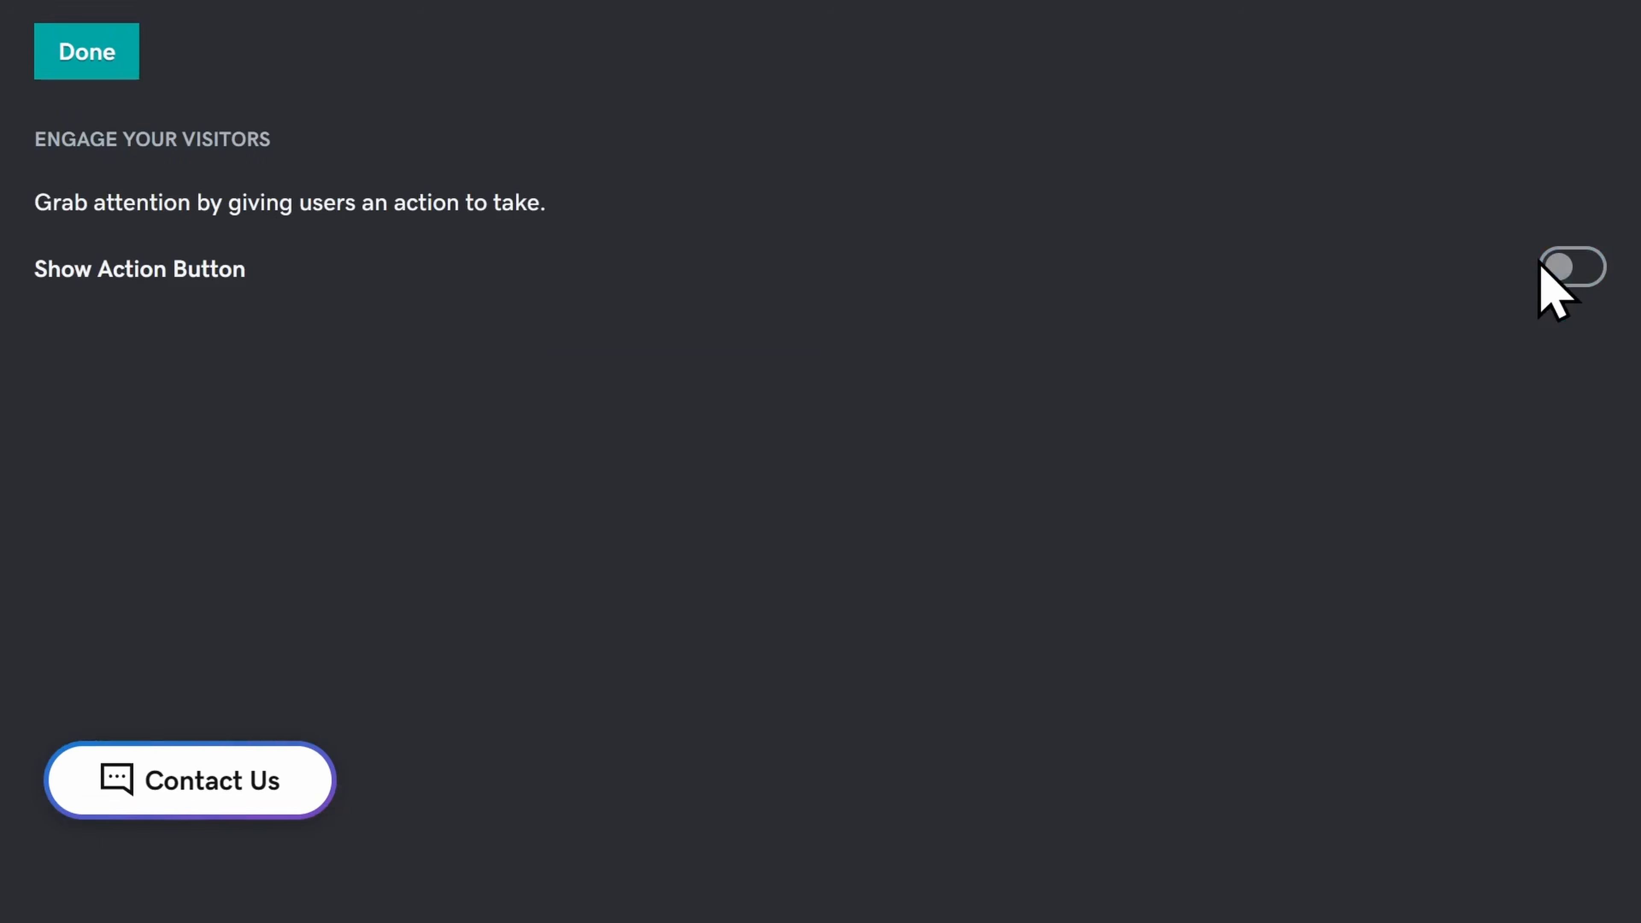
pyautogui.click(1581, 266)
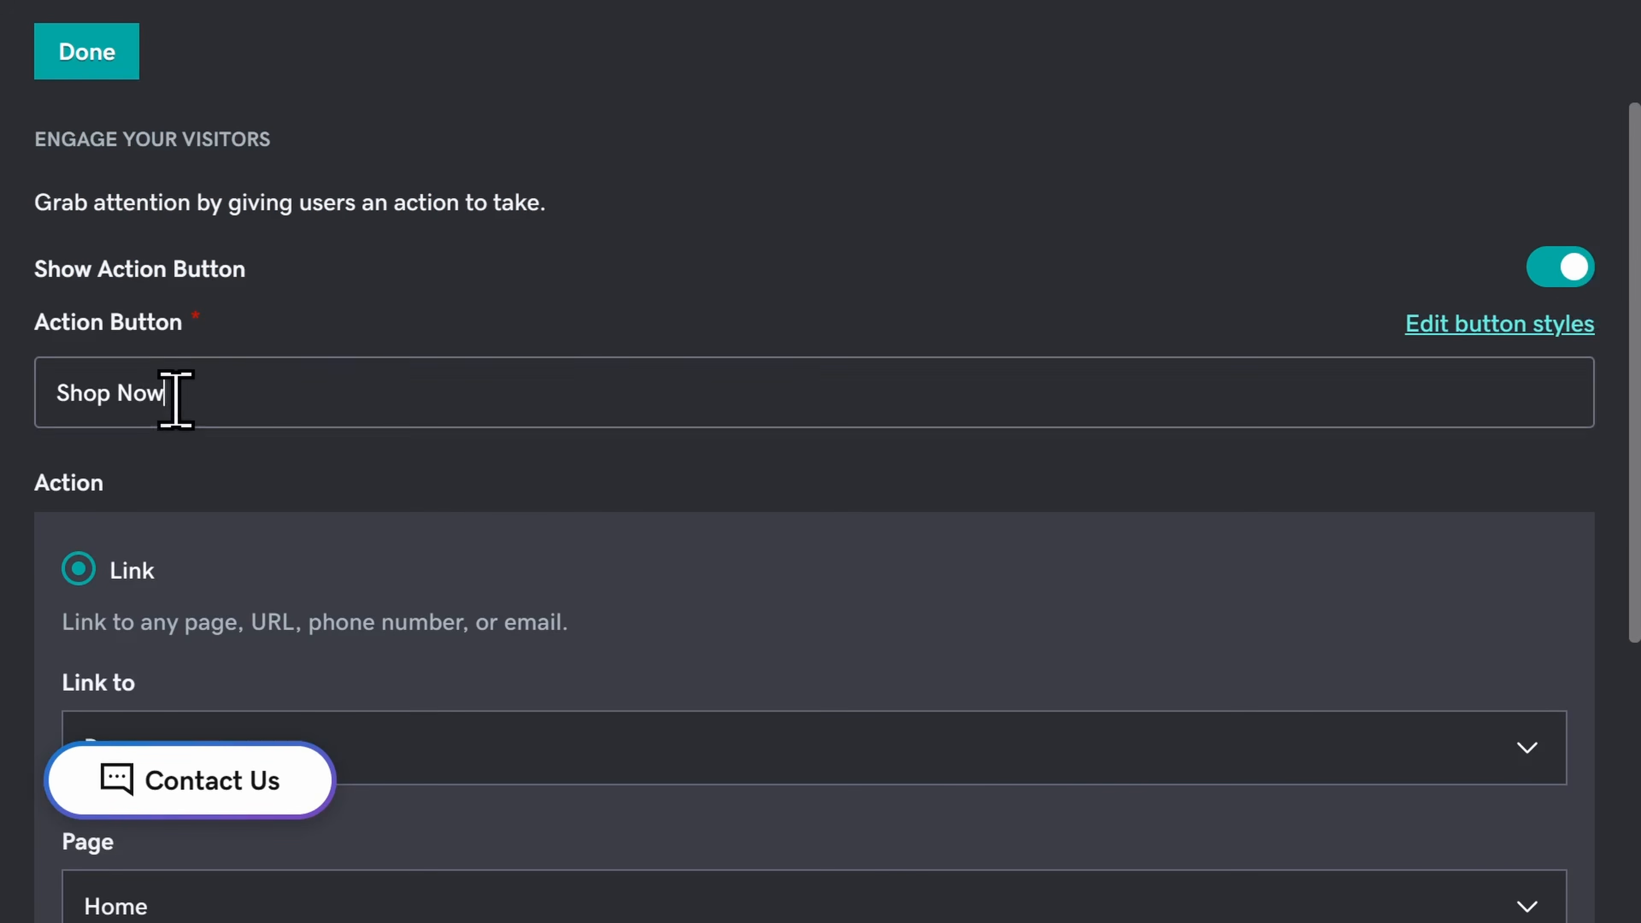
pyautogui.moveTo(224, 399); pyautogui.dragTo(33, 433)
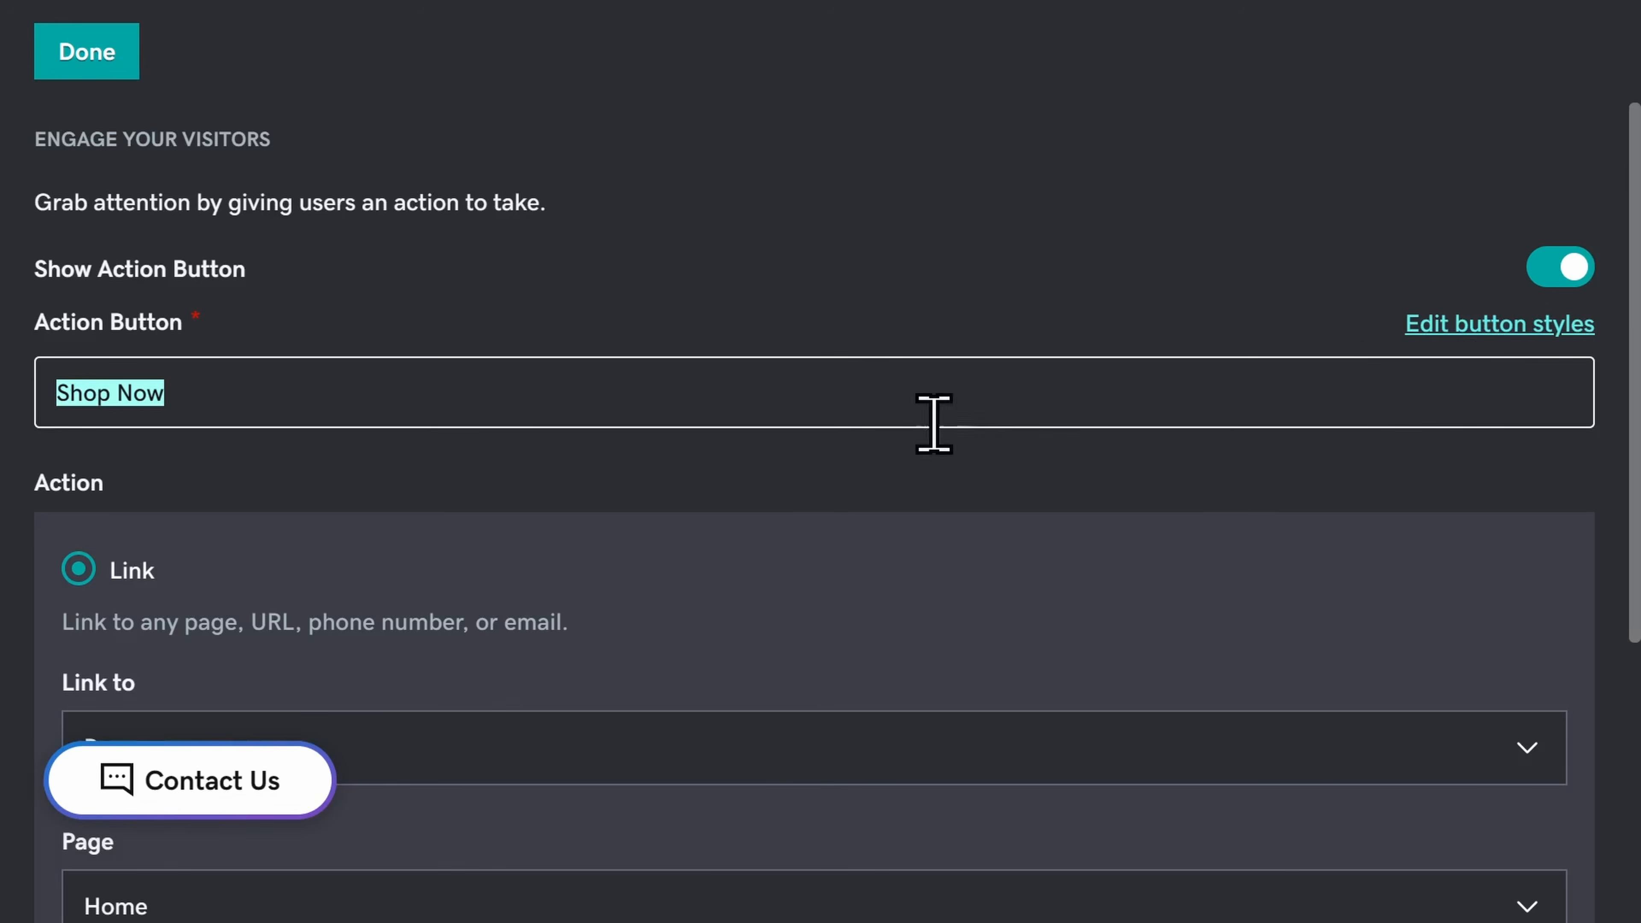
pyautogui.click(729, 463)
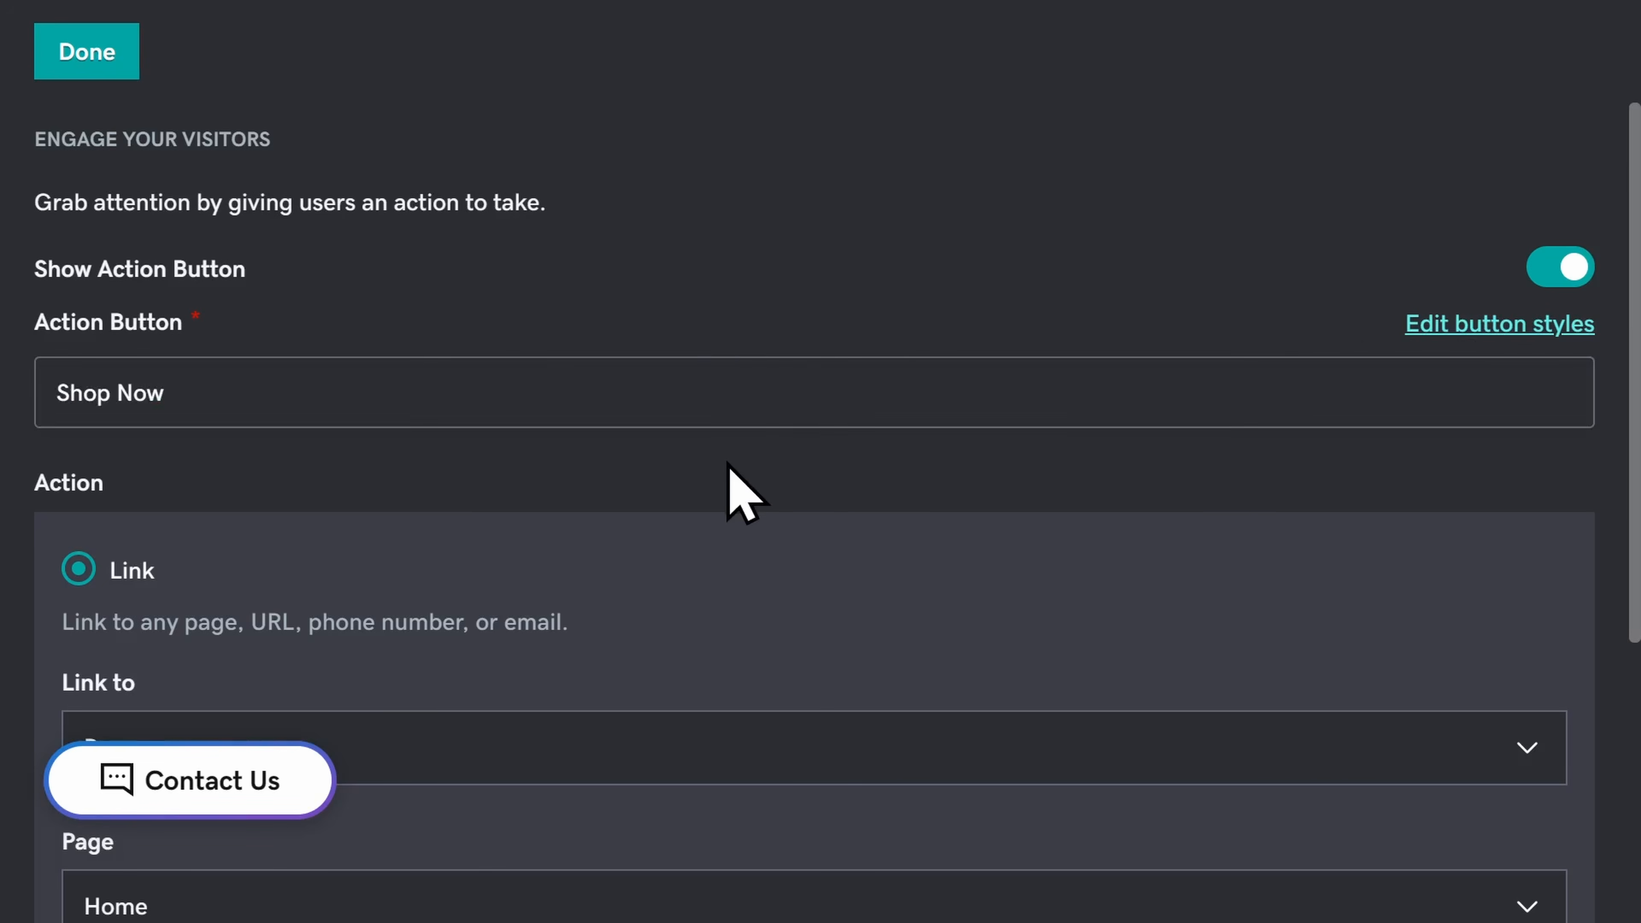
# Review the link types and pages available as the Shop Now button's destination, keeping the link to the Home page
pyautogui.scroll(-5, 744, 496)
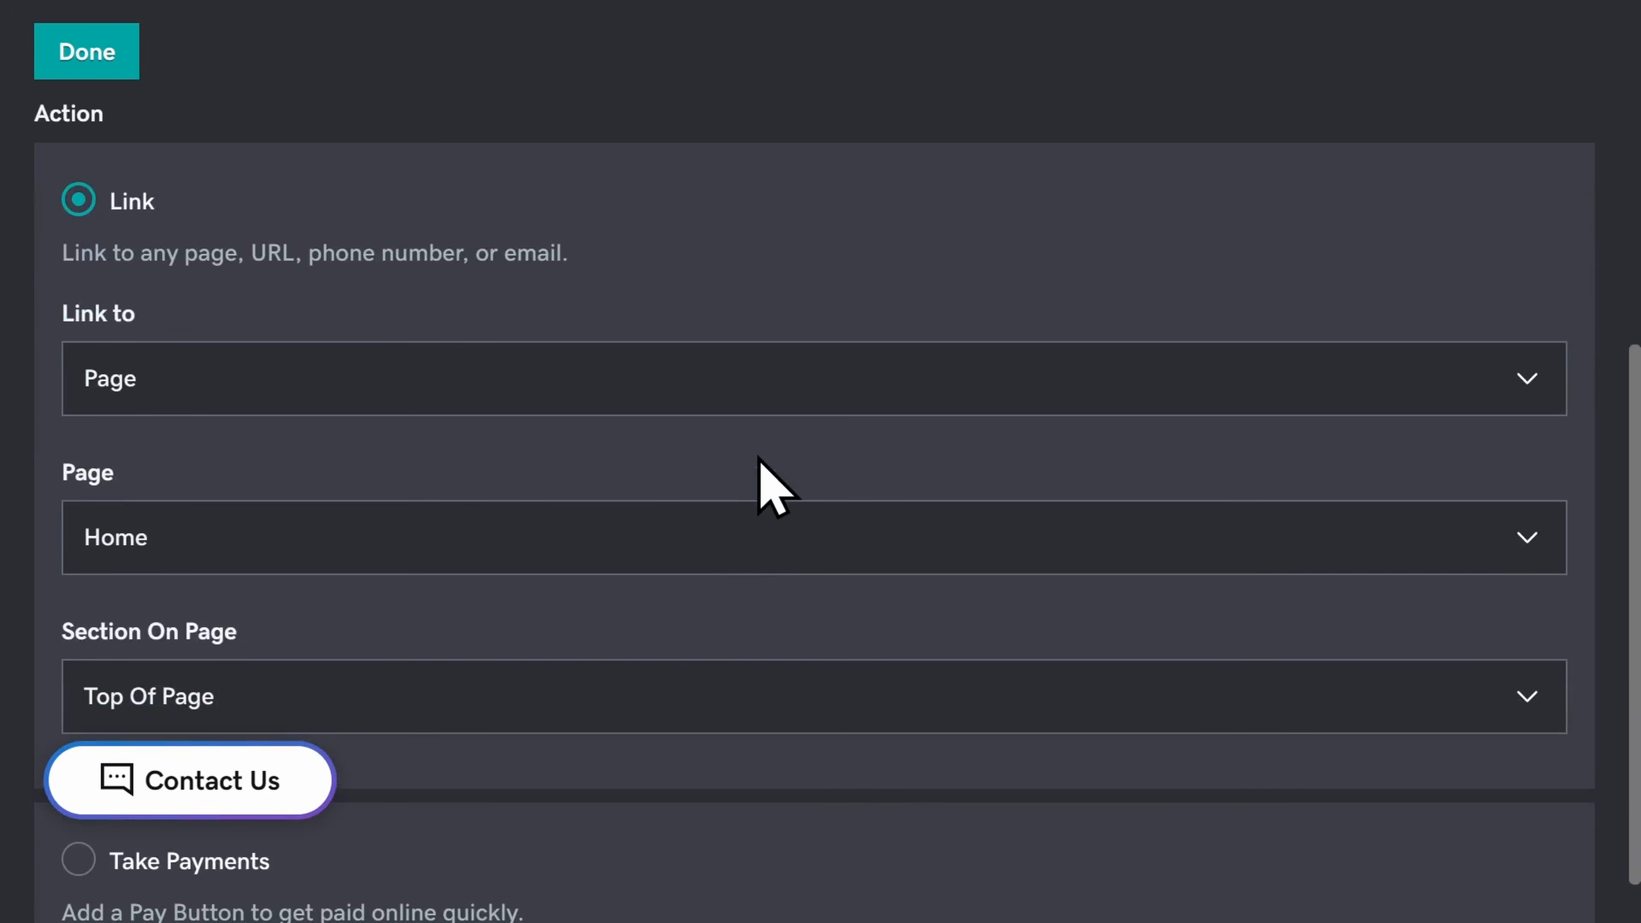
pyautogui.click(754, 537)
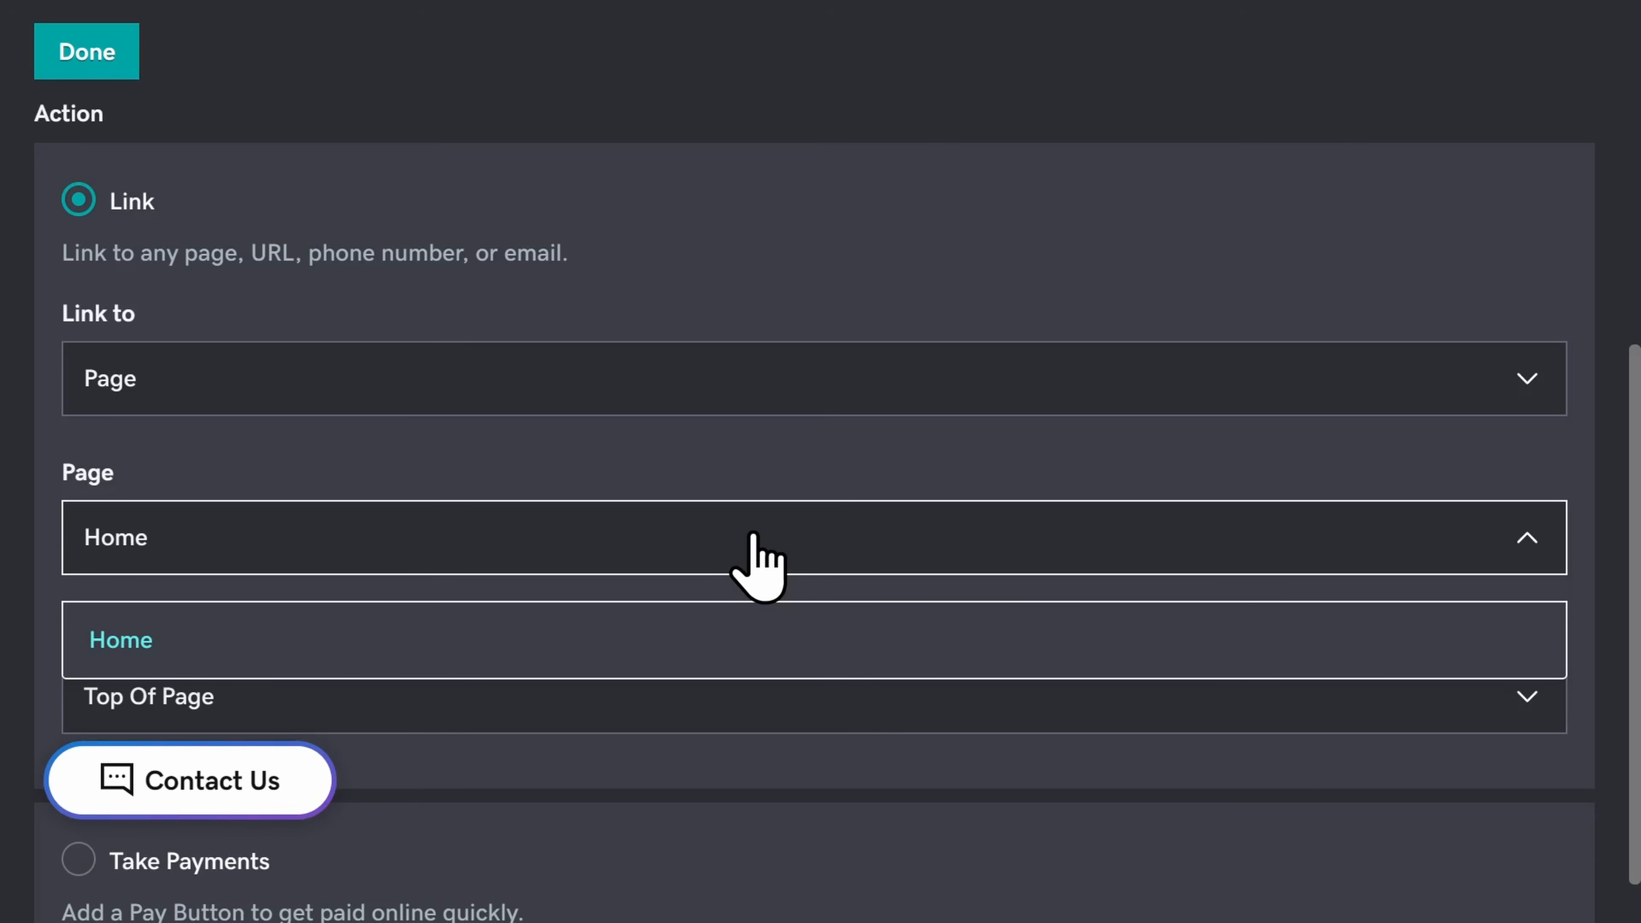
pyautogui.click(690, 404)
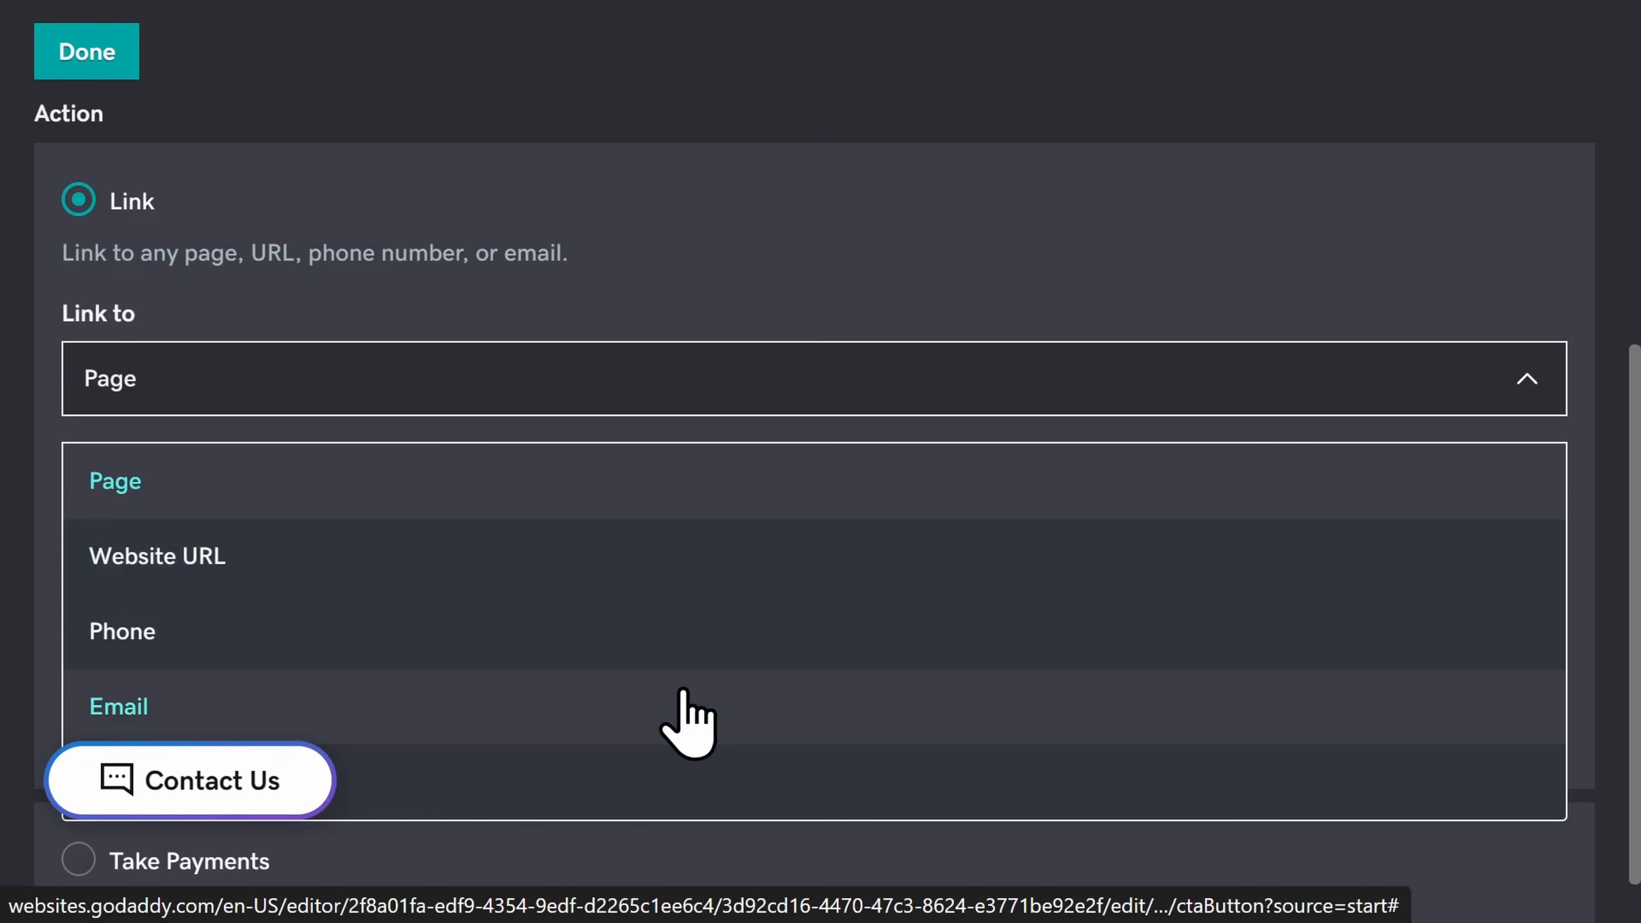
pyautogui.click(722, 294)
pyautogui.scroll(-1, 722, 293)
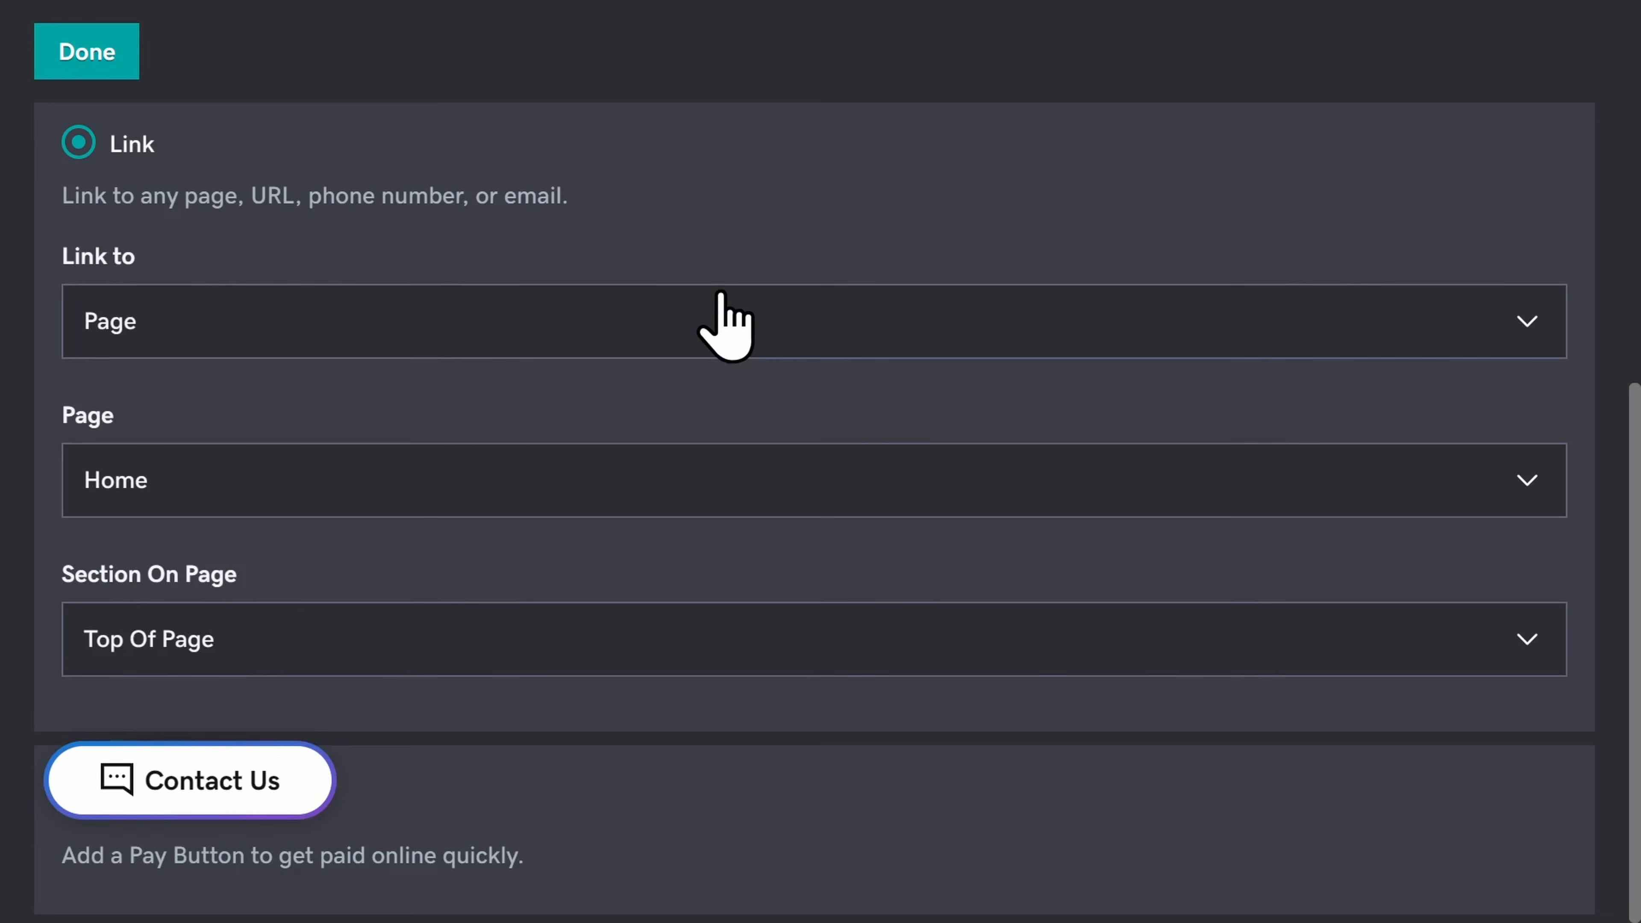
# Link the Shop Now button to the Products section of the Home page, and close the header settings
pyautogui.click(630, 649)
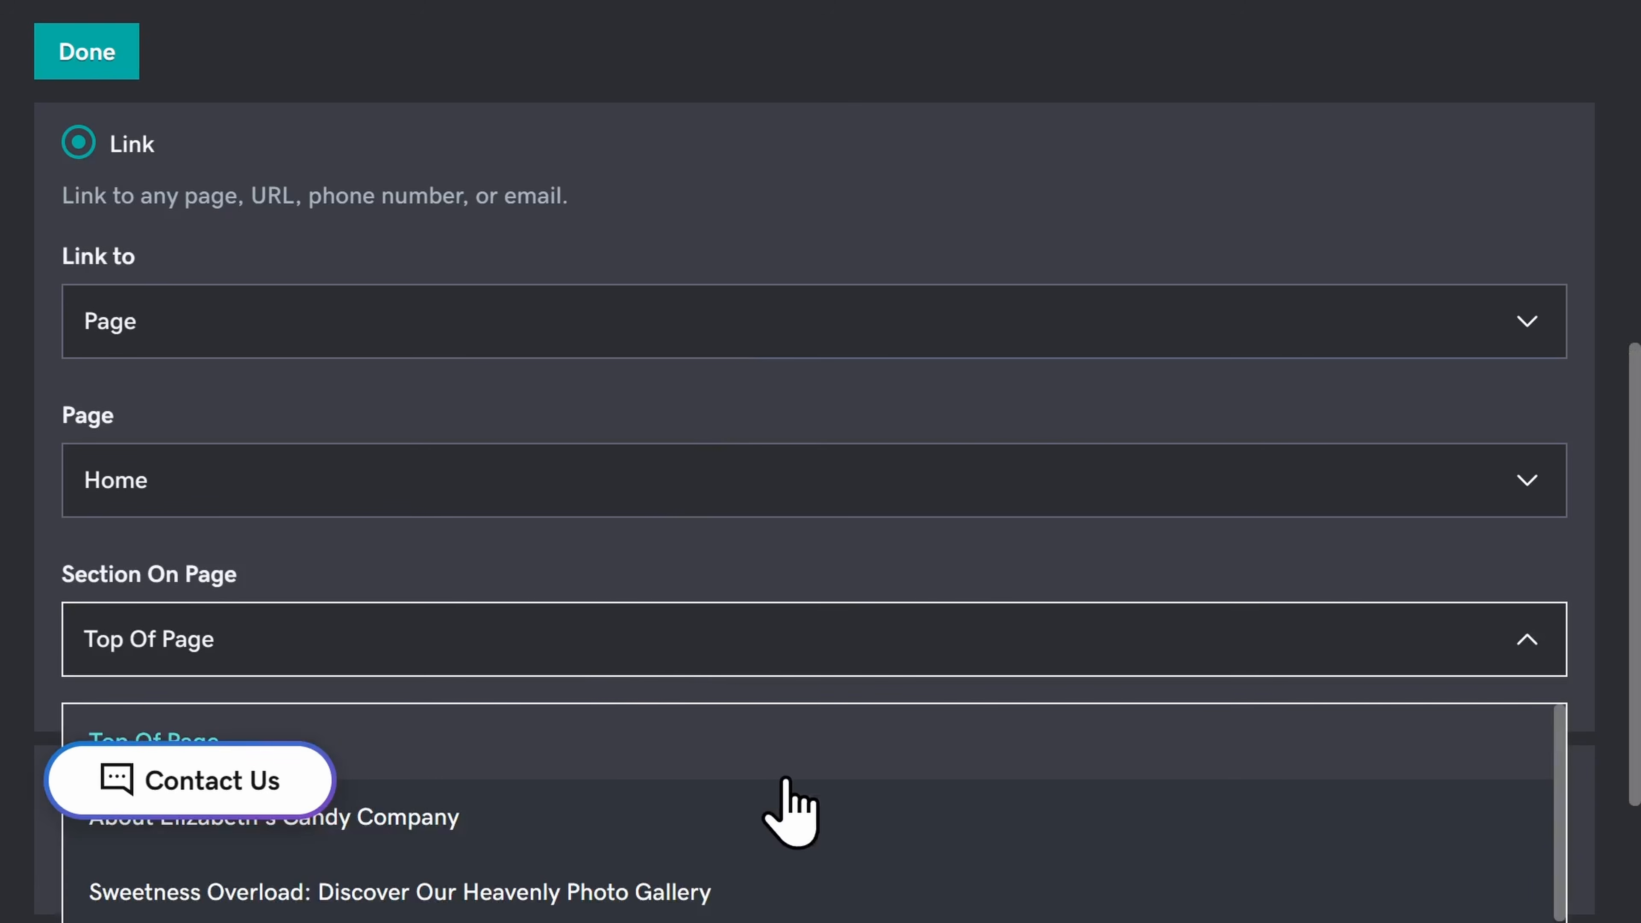
pyautogui.scroll(-2, 785, 781)
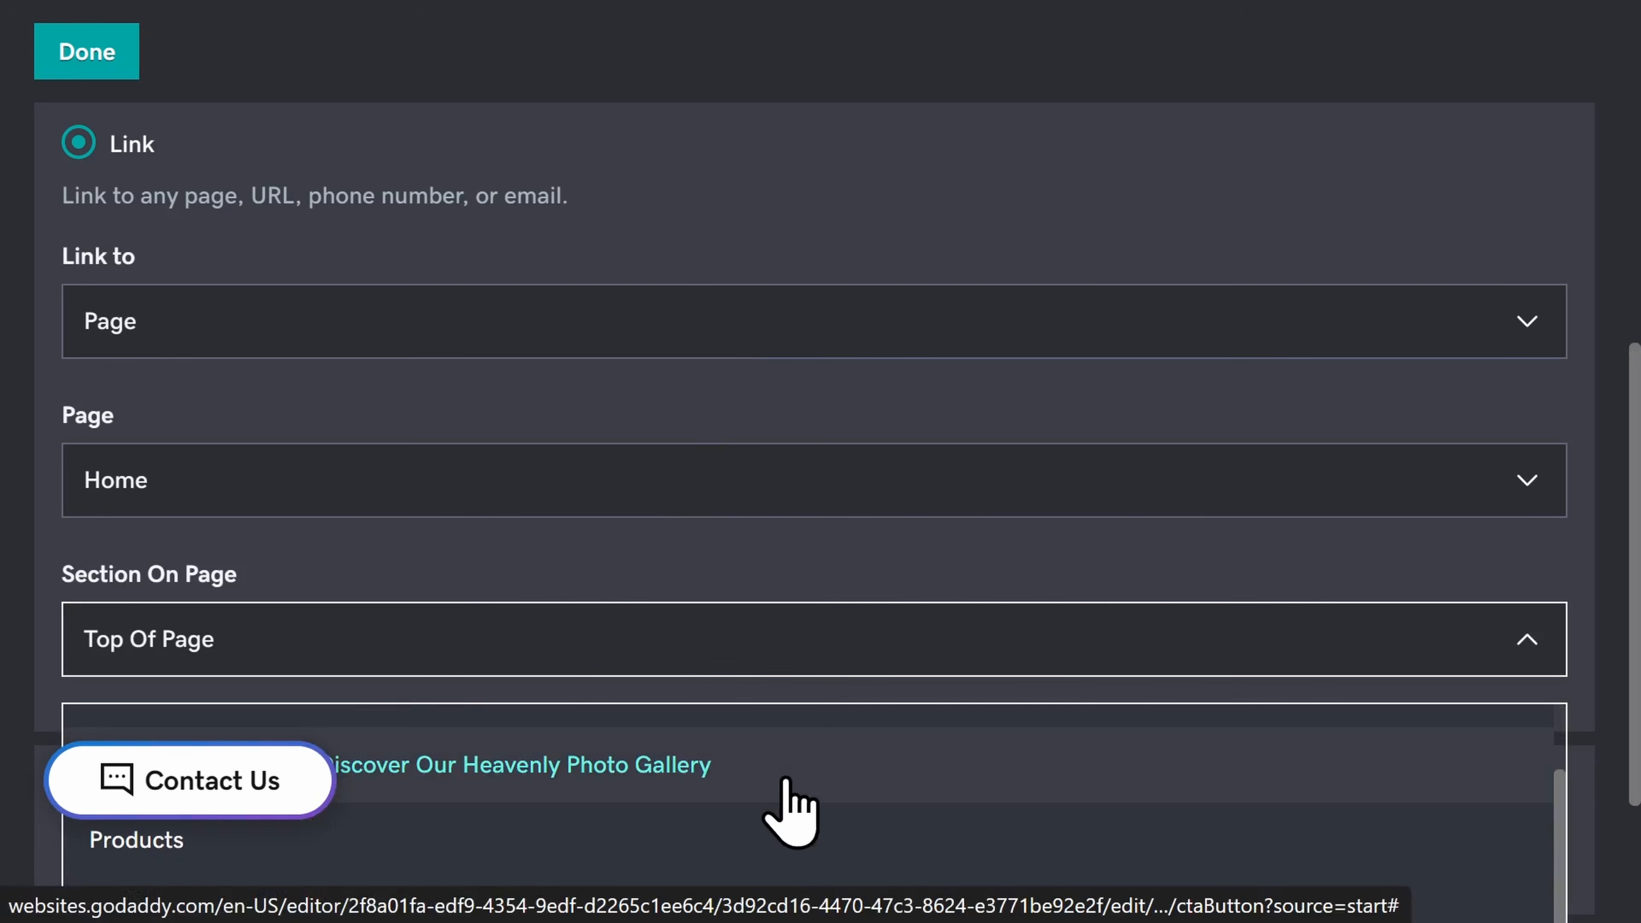
pyautogui.click(735, 844)
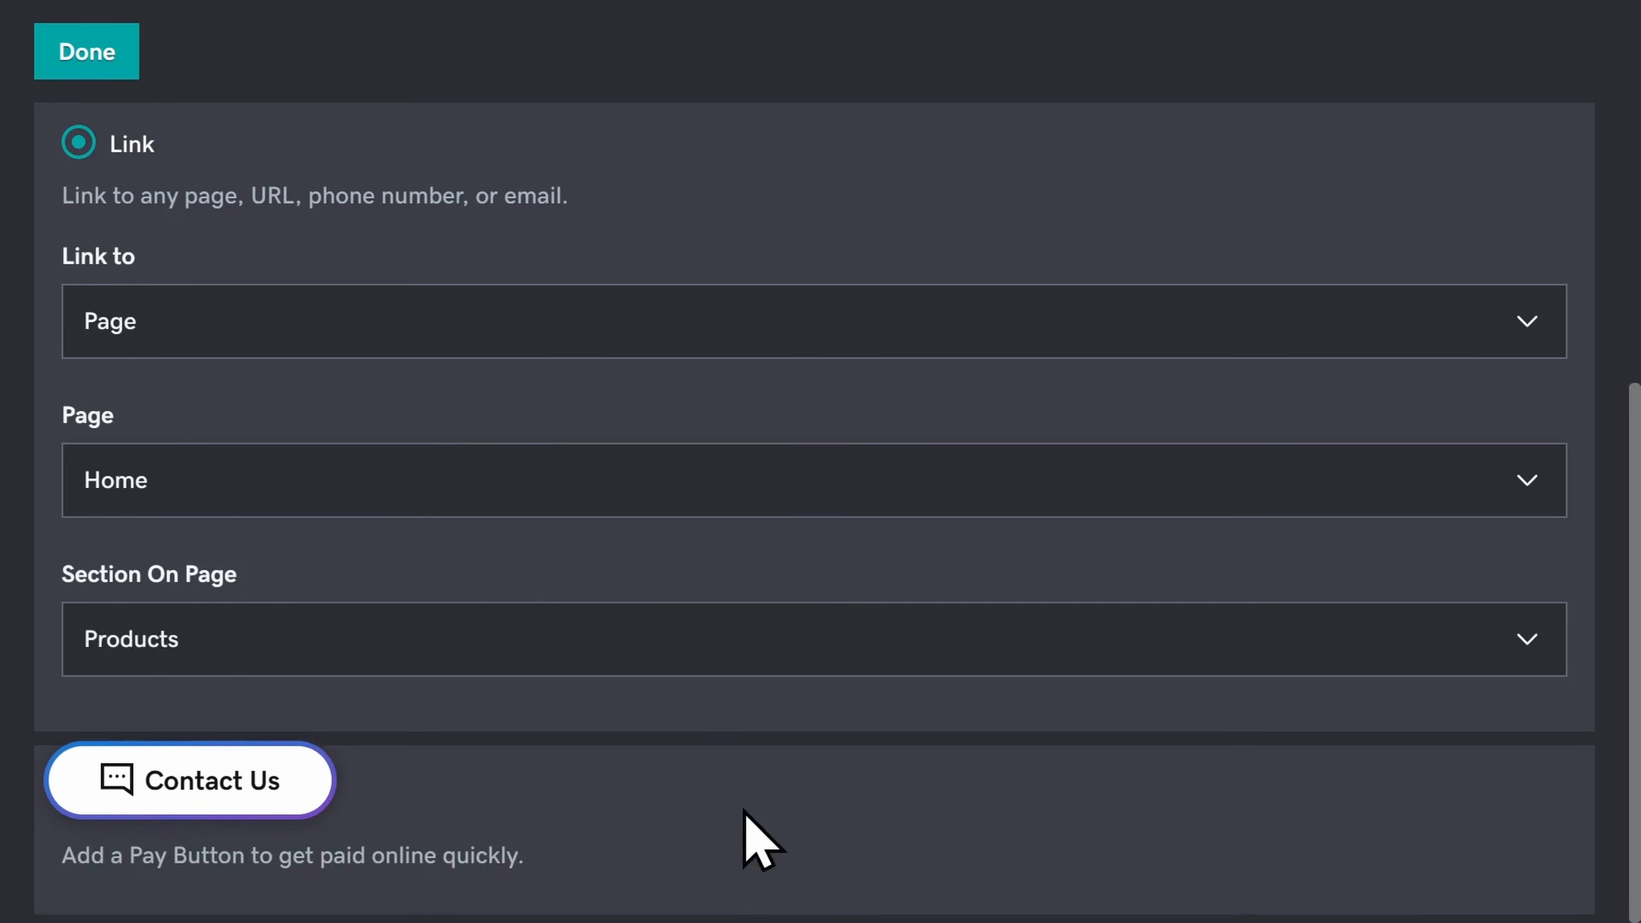
pyautogui.click(84, 52)
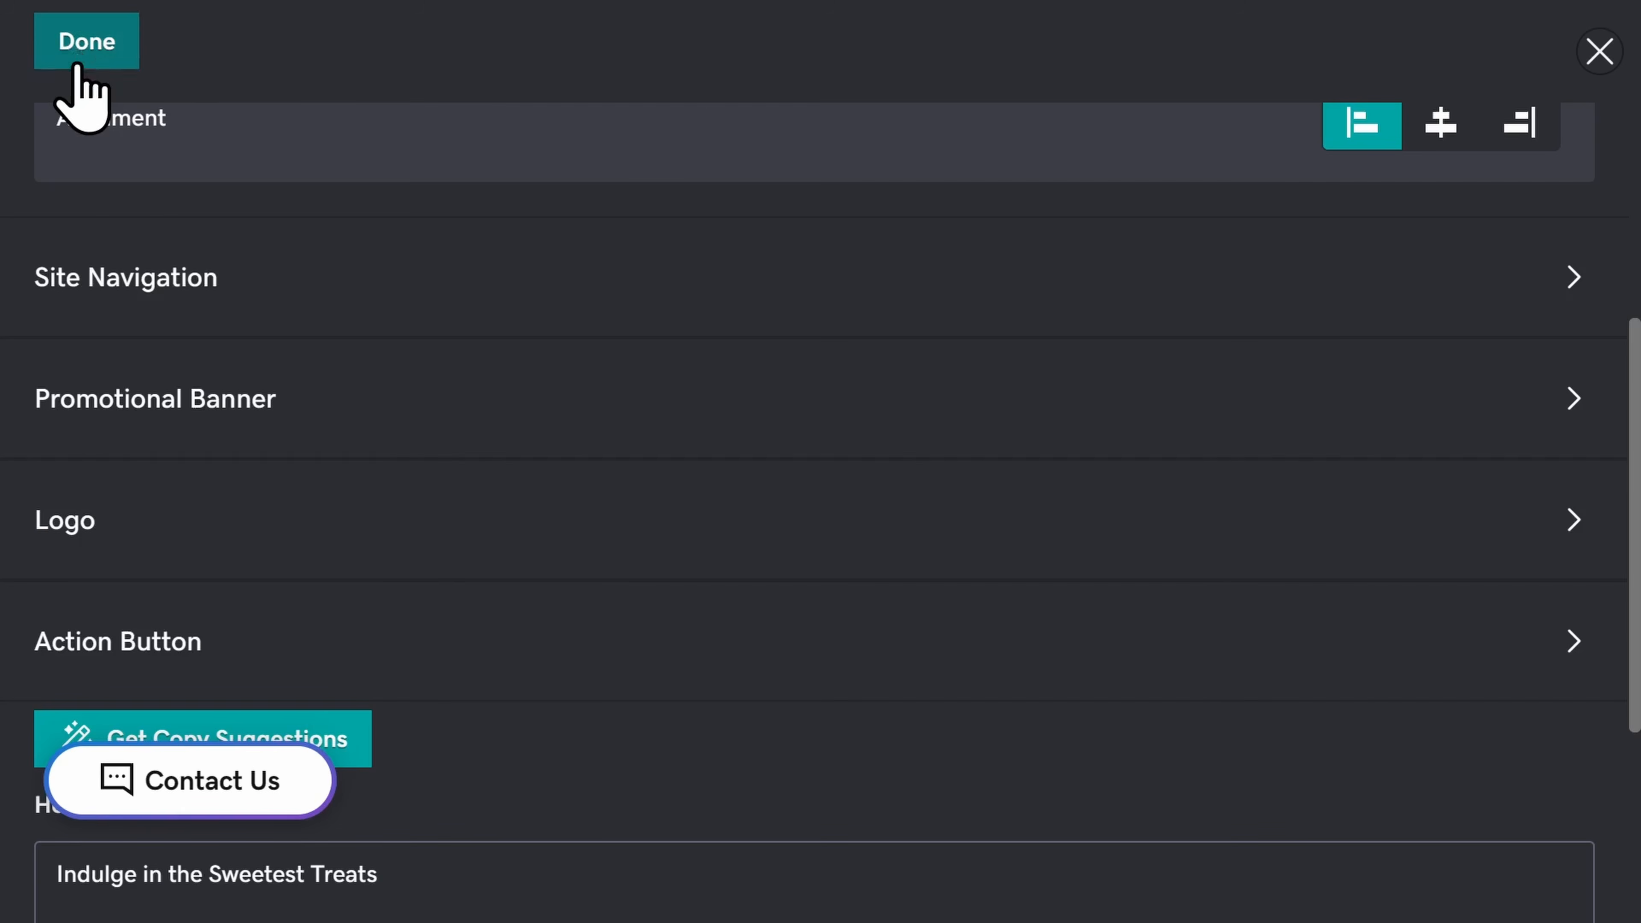
pyautogui.click(1598, 53)
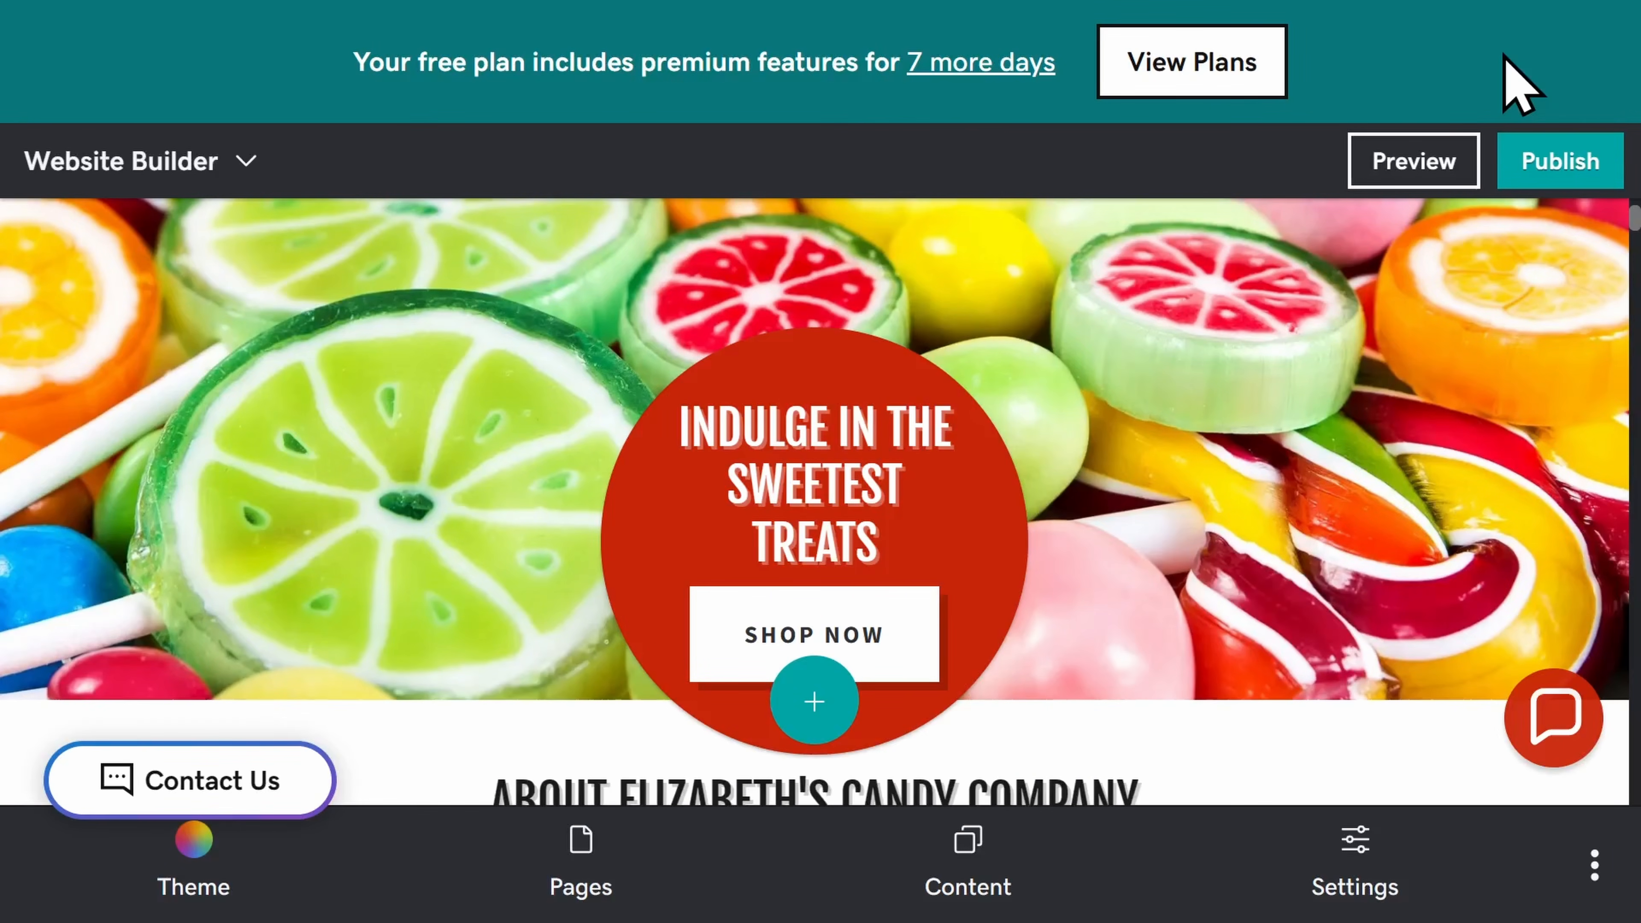
# Open the choices for adding a section below the header, browse the section types, and close them without adding any
pyautogui.scroll(-1, 1128, 614)
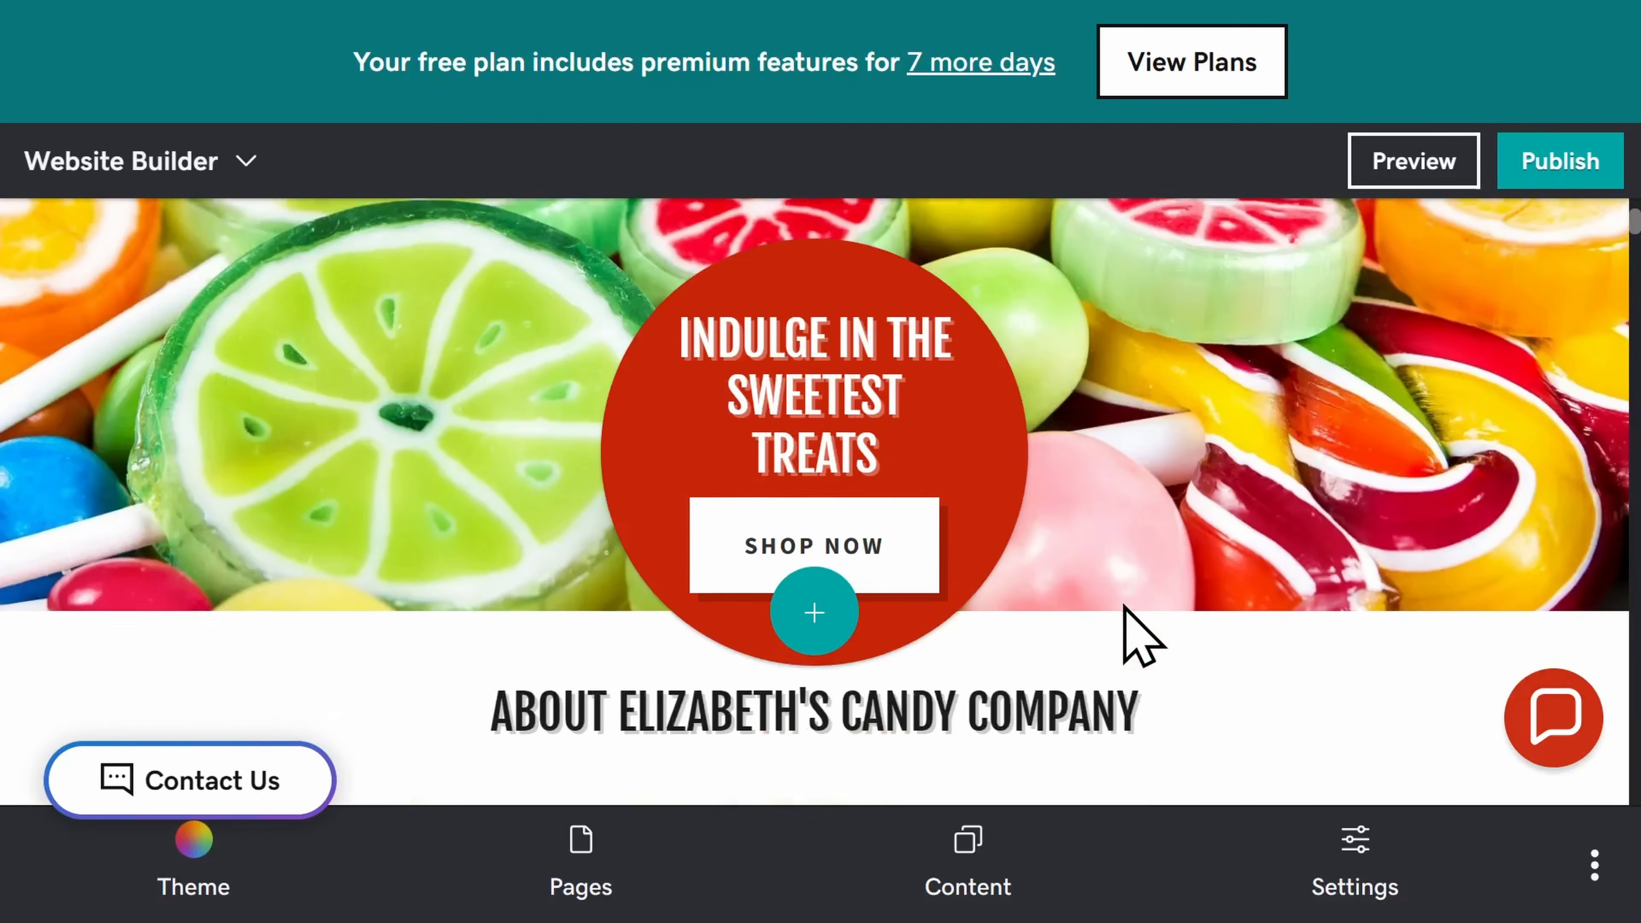
pyautogui.scroll(-1, 1125, 633)
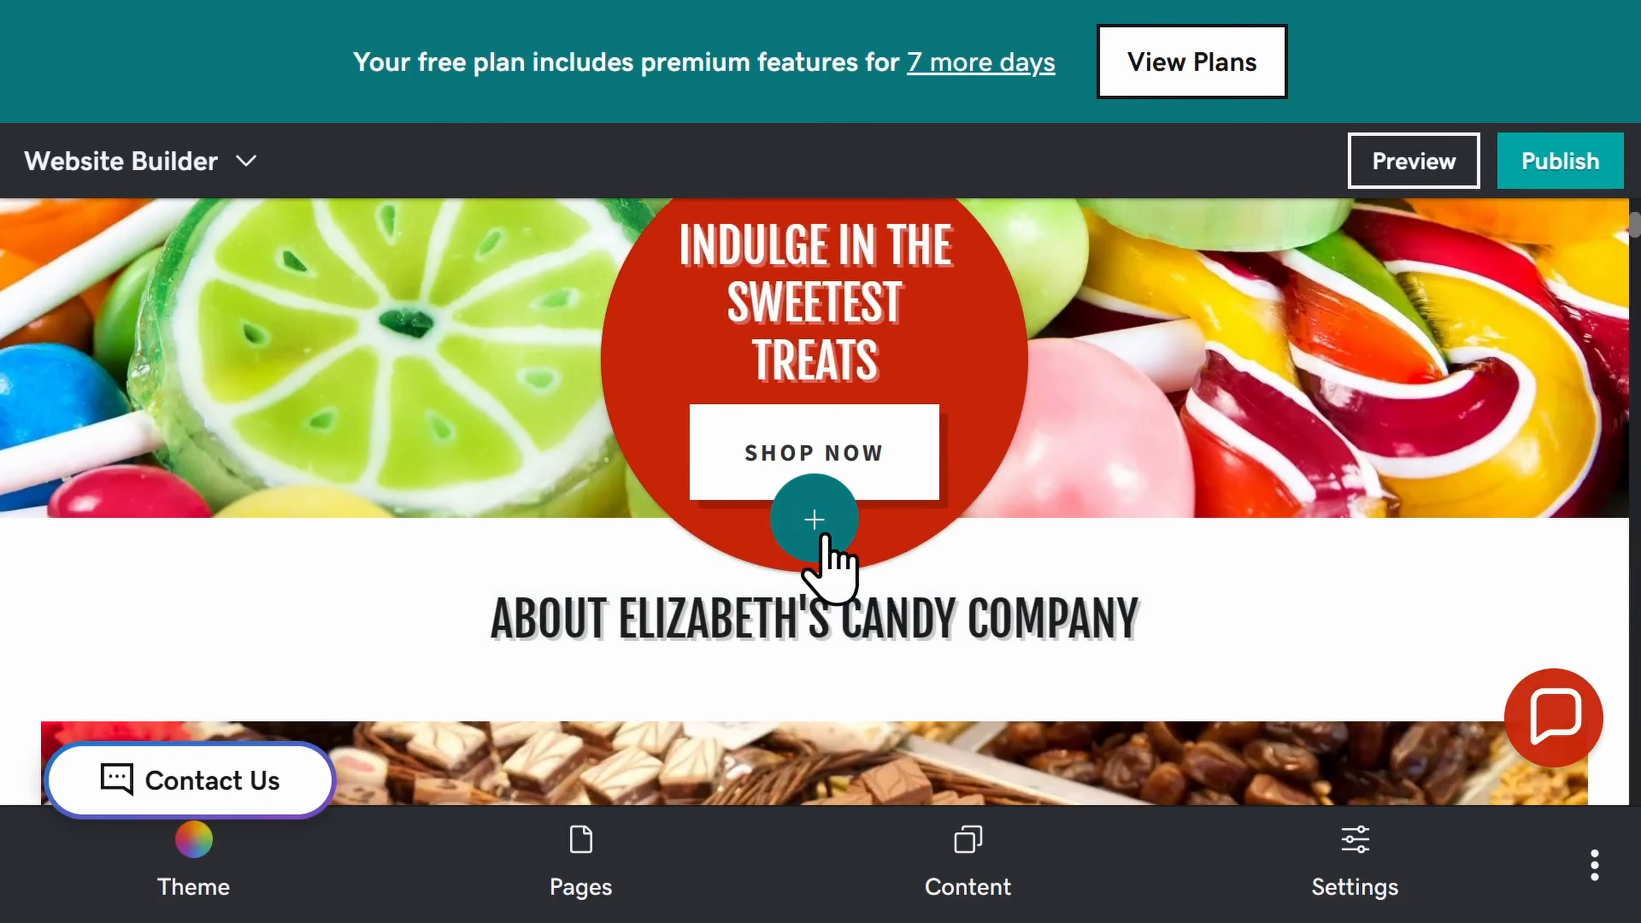
pyautogui.click(816, 521)
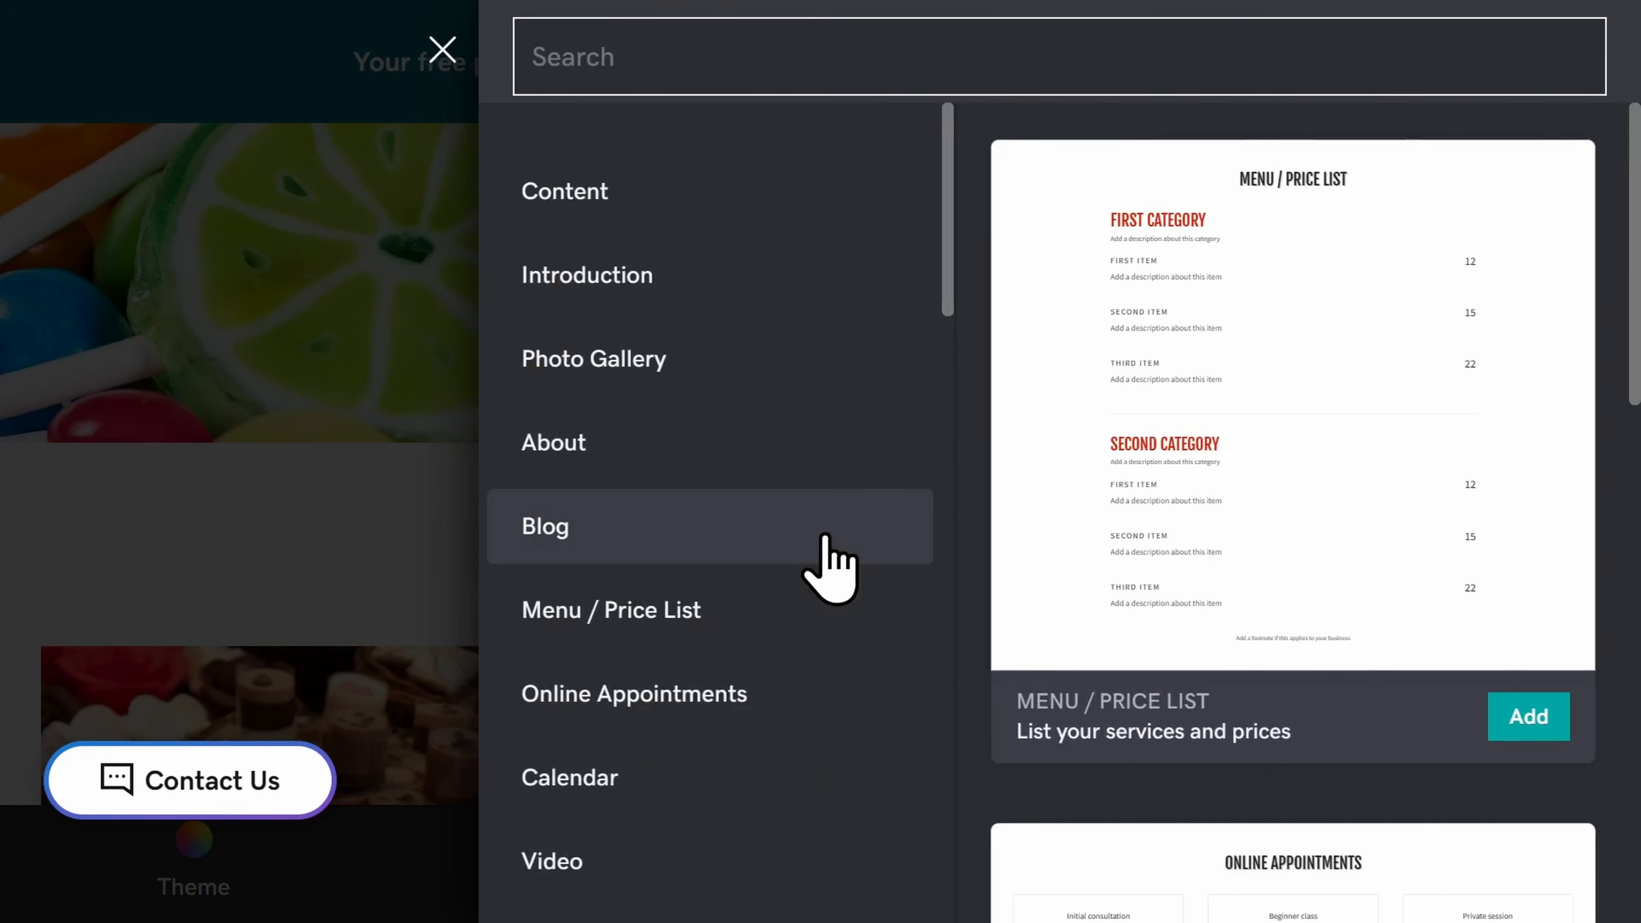
pyautogui.scroll(-10, 826, 537)
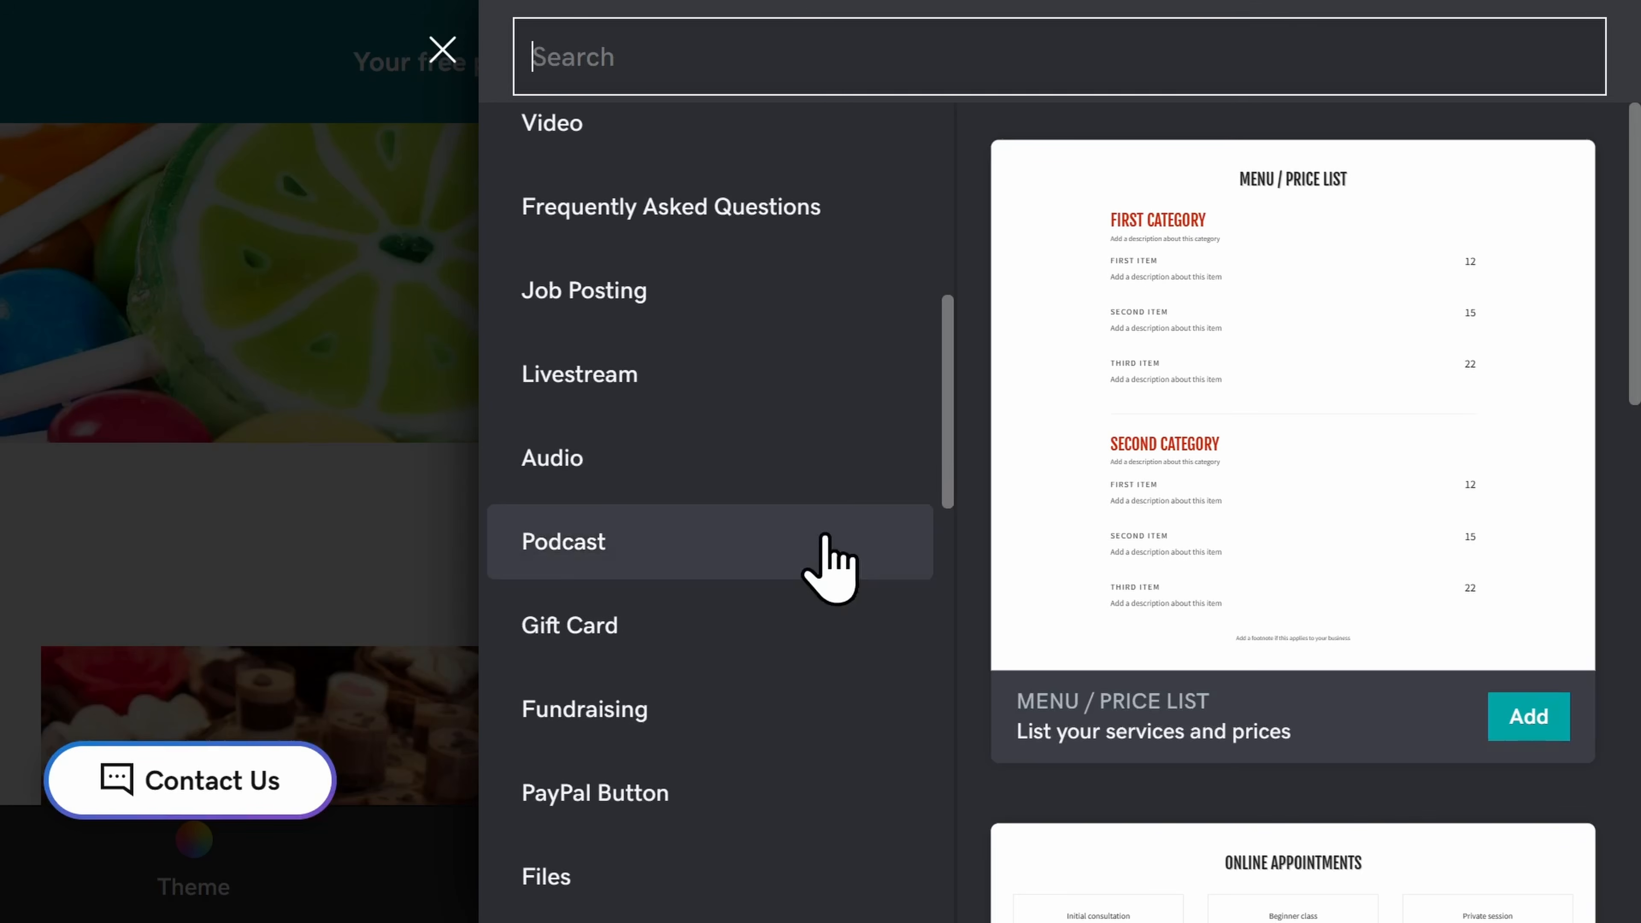
pyautogui.scroll(-9, 826, 537)
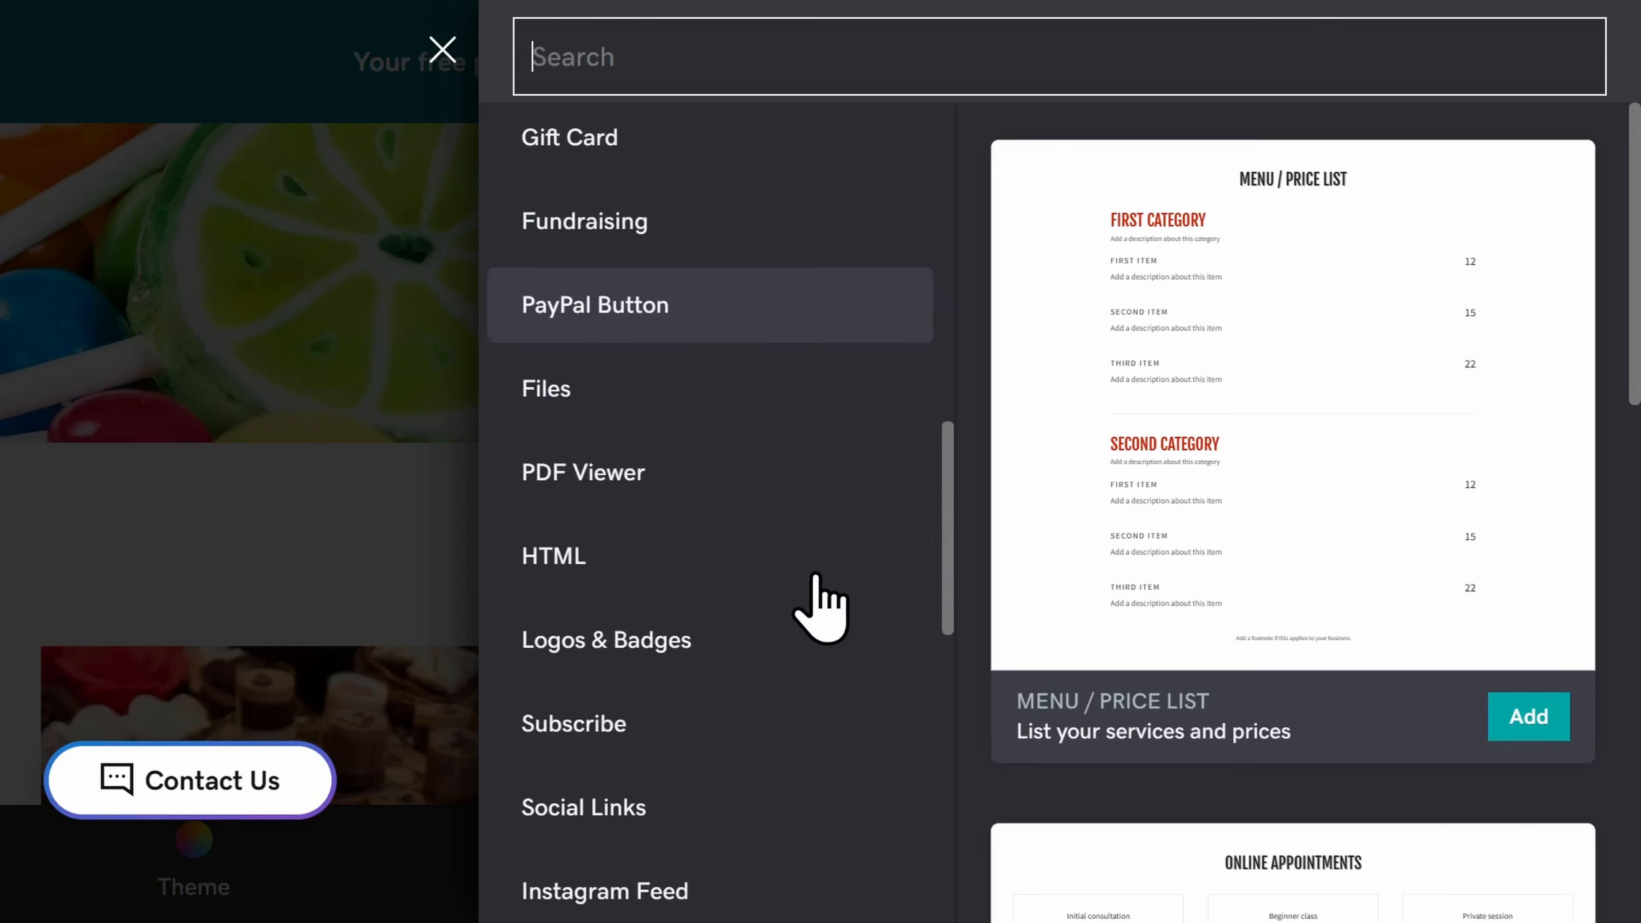
pyautogui.scroll(-2, 819, 608)
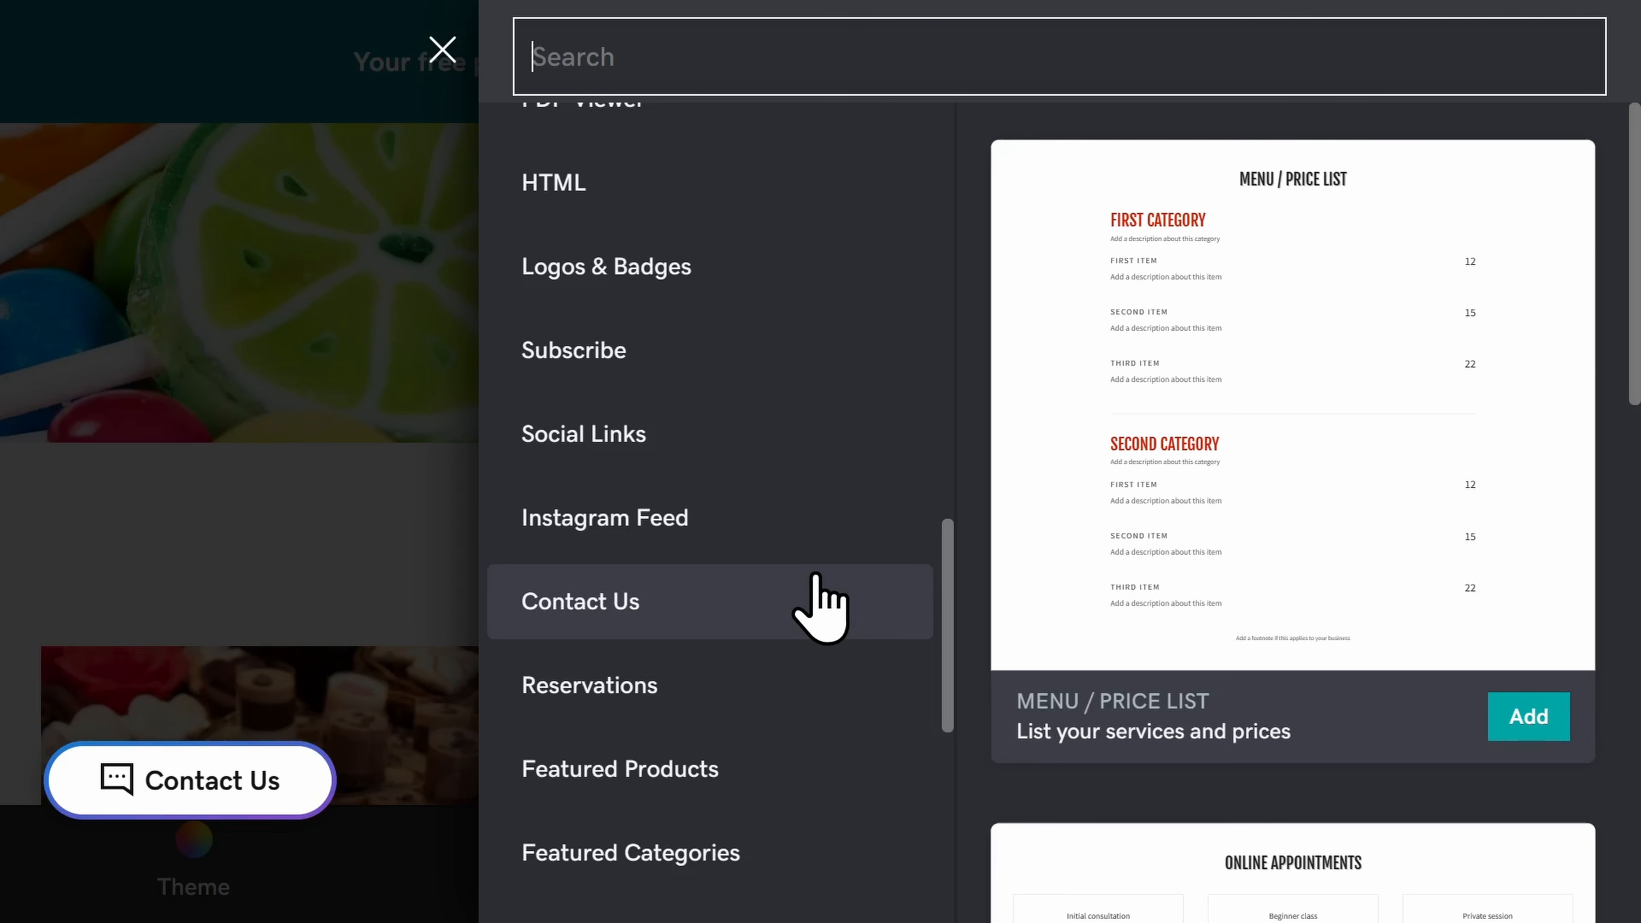
pyautogui.click(452, 59)
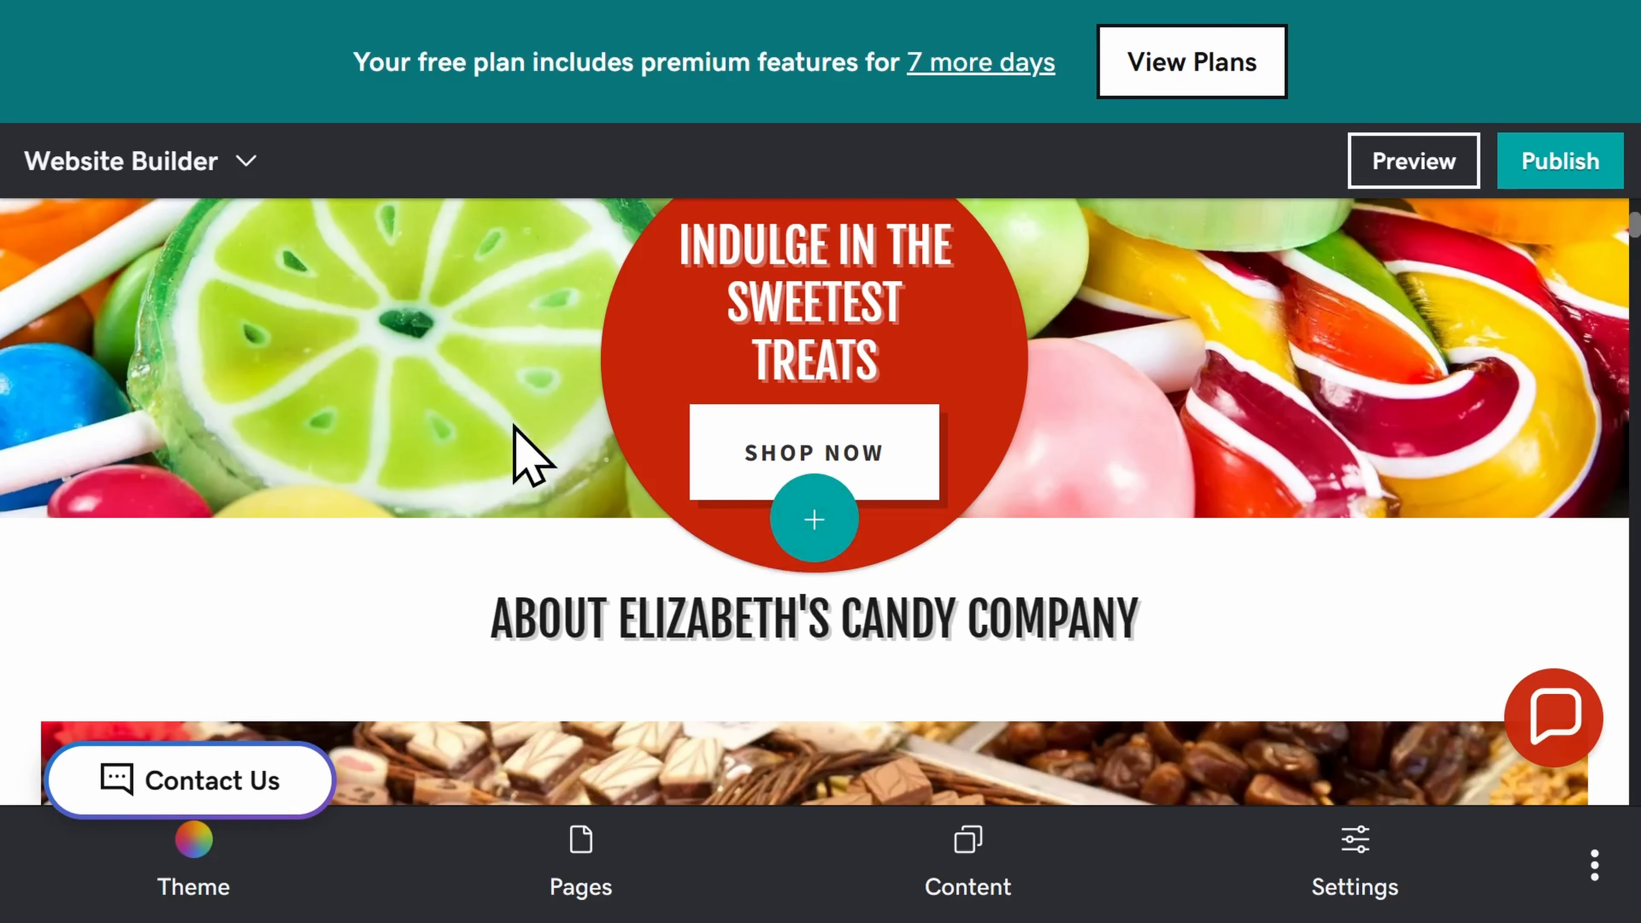
# Look over the About Elizabeth's Candy Company section, and open its settings to review the title and section groups
pyautogui.scroll(-3, 514, 424)
pyautogui.scroll(-2, 514, 423)
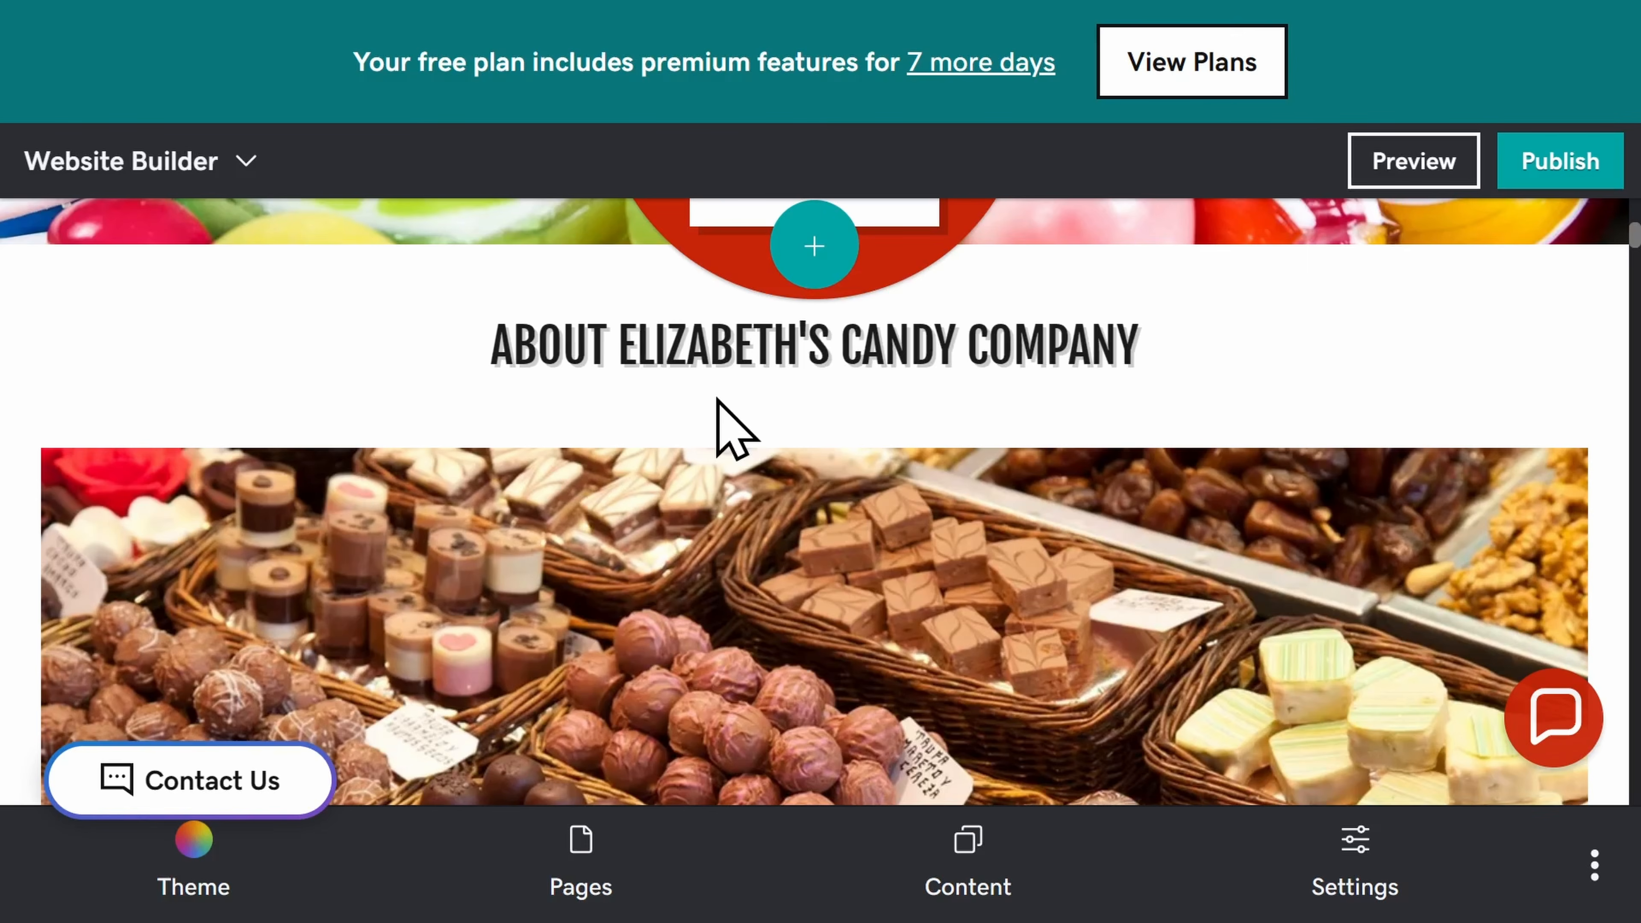
pyautogui.scroll(-10, 717, 400)
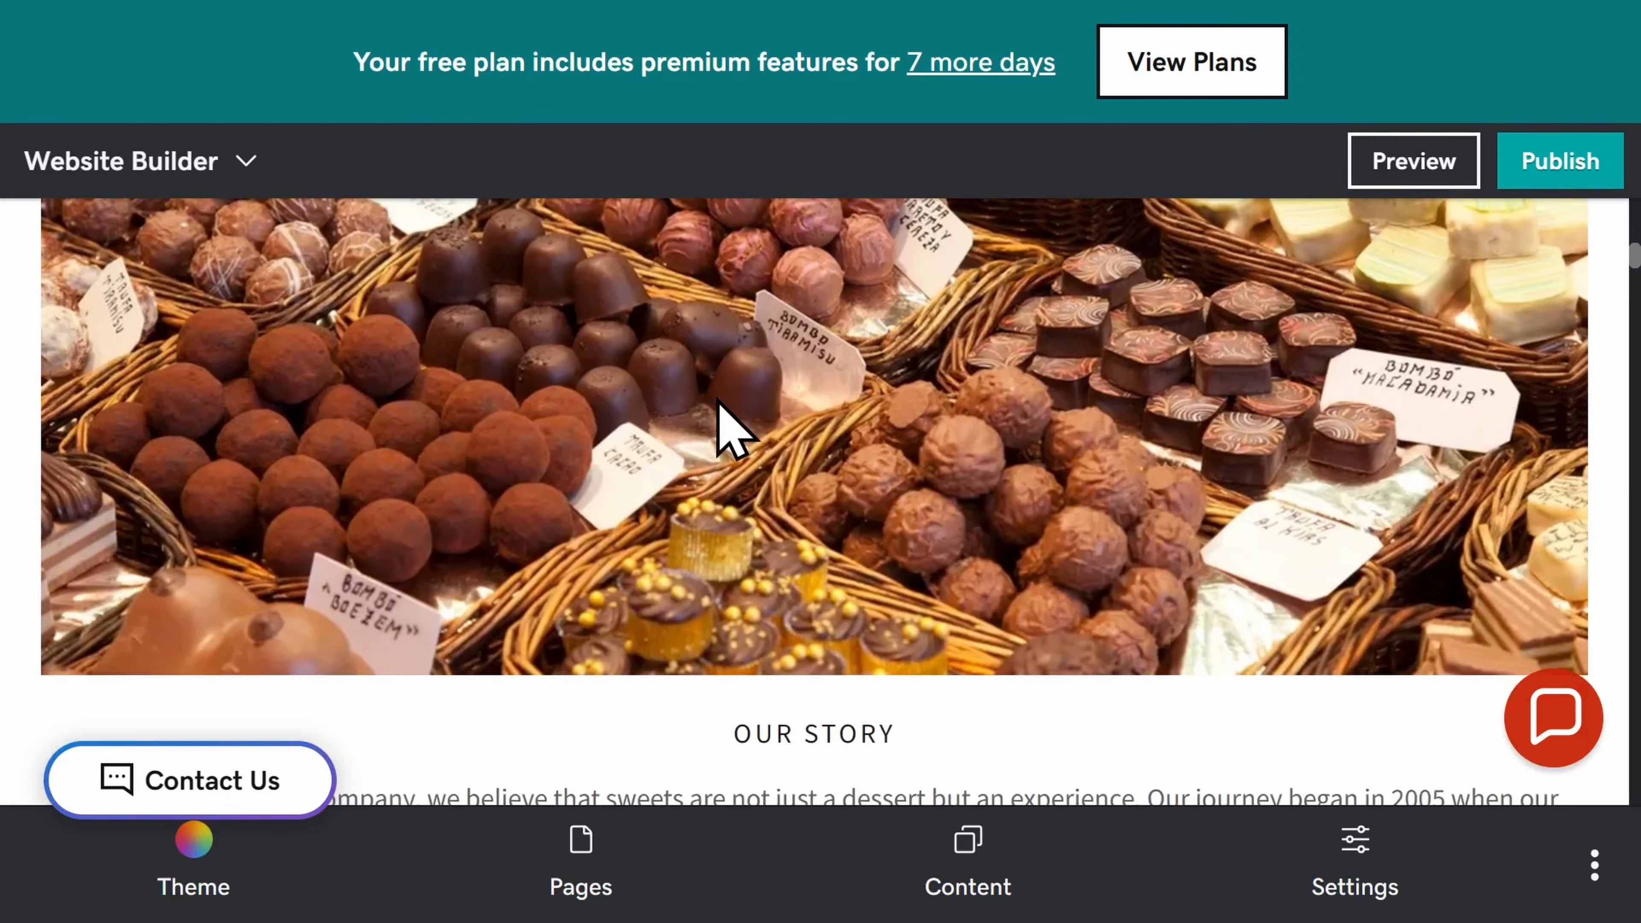
pyautogui.scroll(-10, 717, 404)
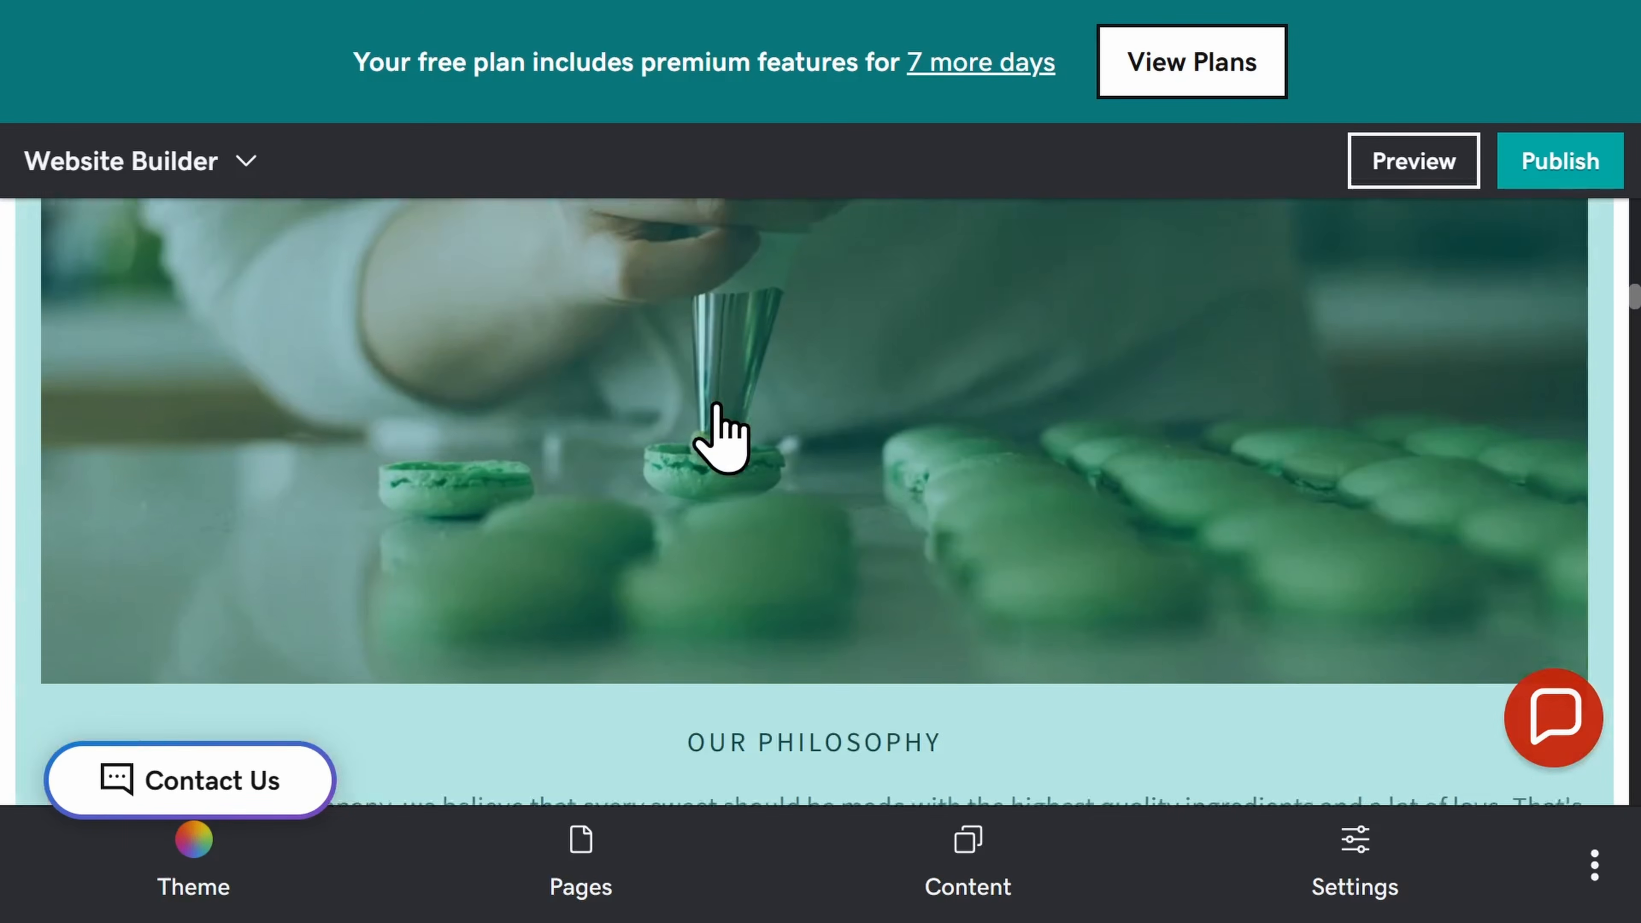
pyautogui.scroll(-2, 719, 440)
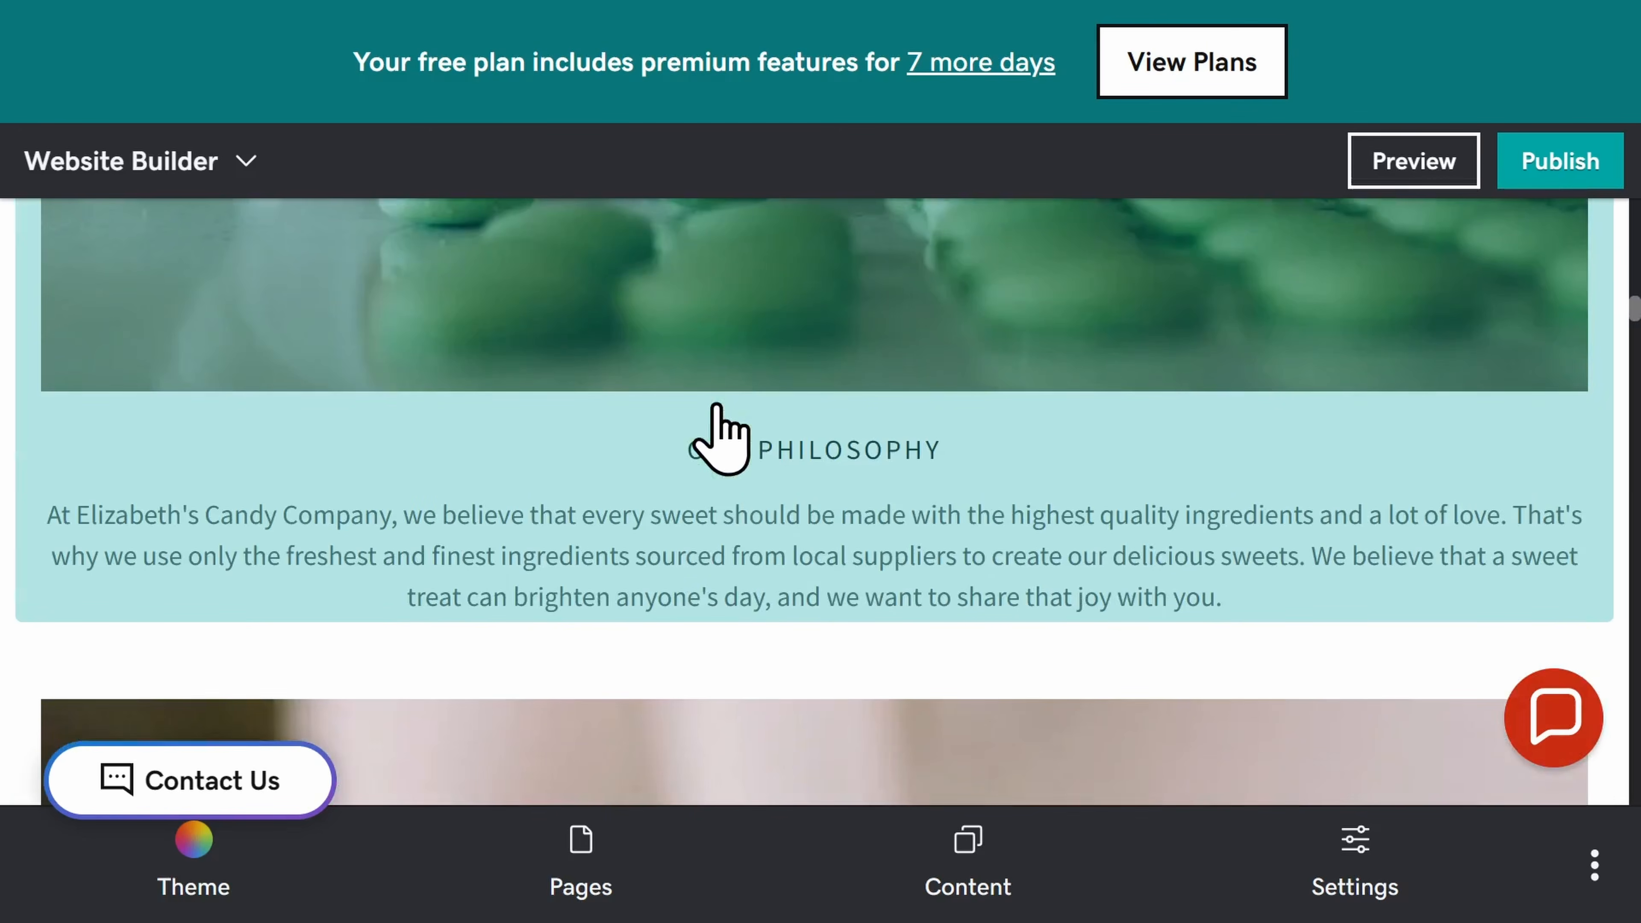
pyautogui.scroll(20, 718, 440)
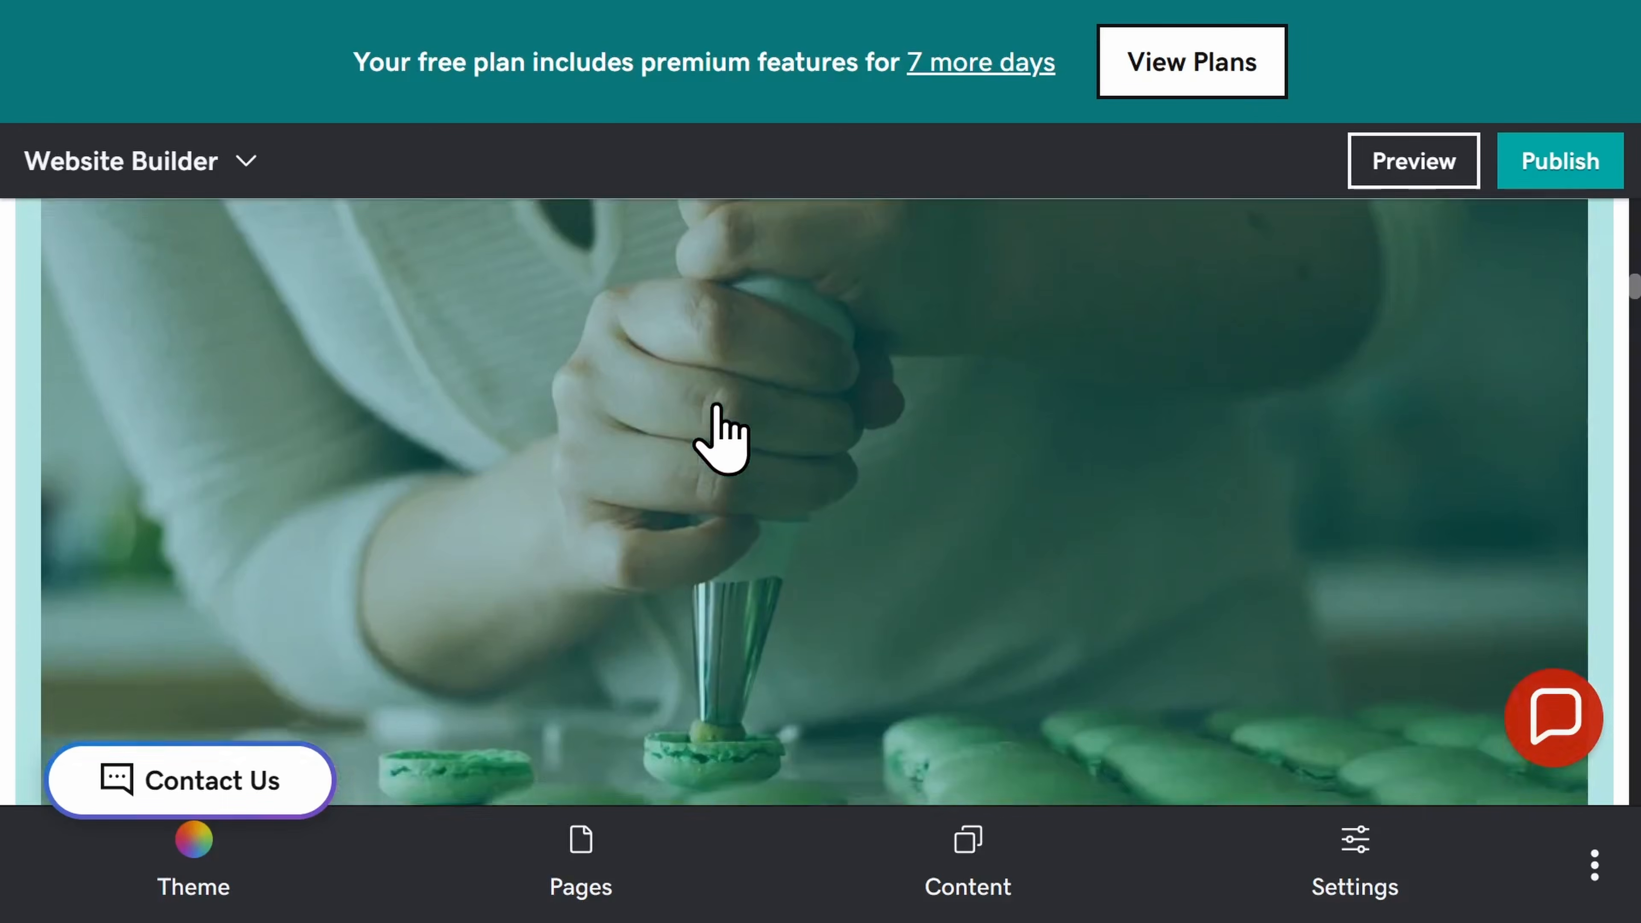
pyautogui.scroll(3, 721, 433)
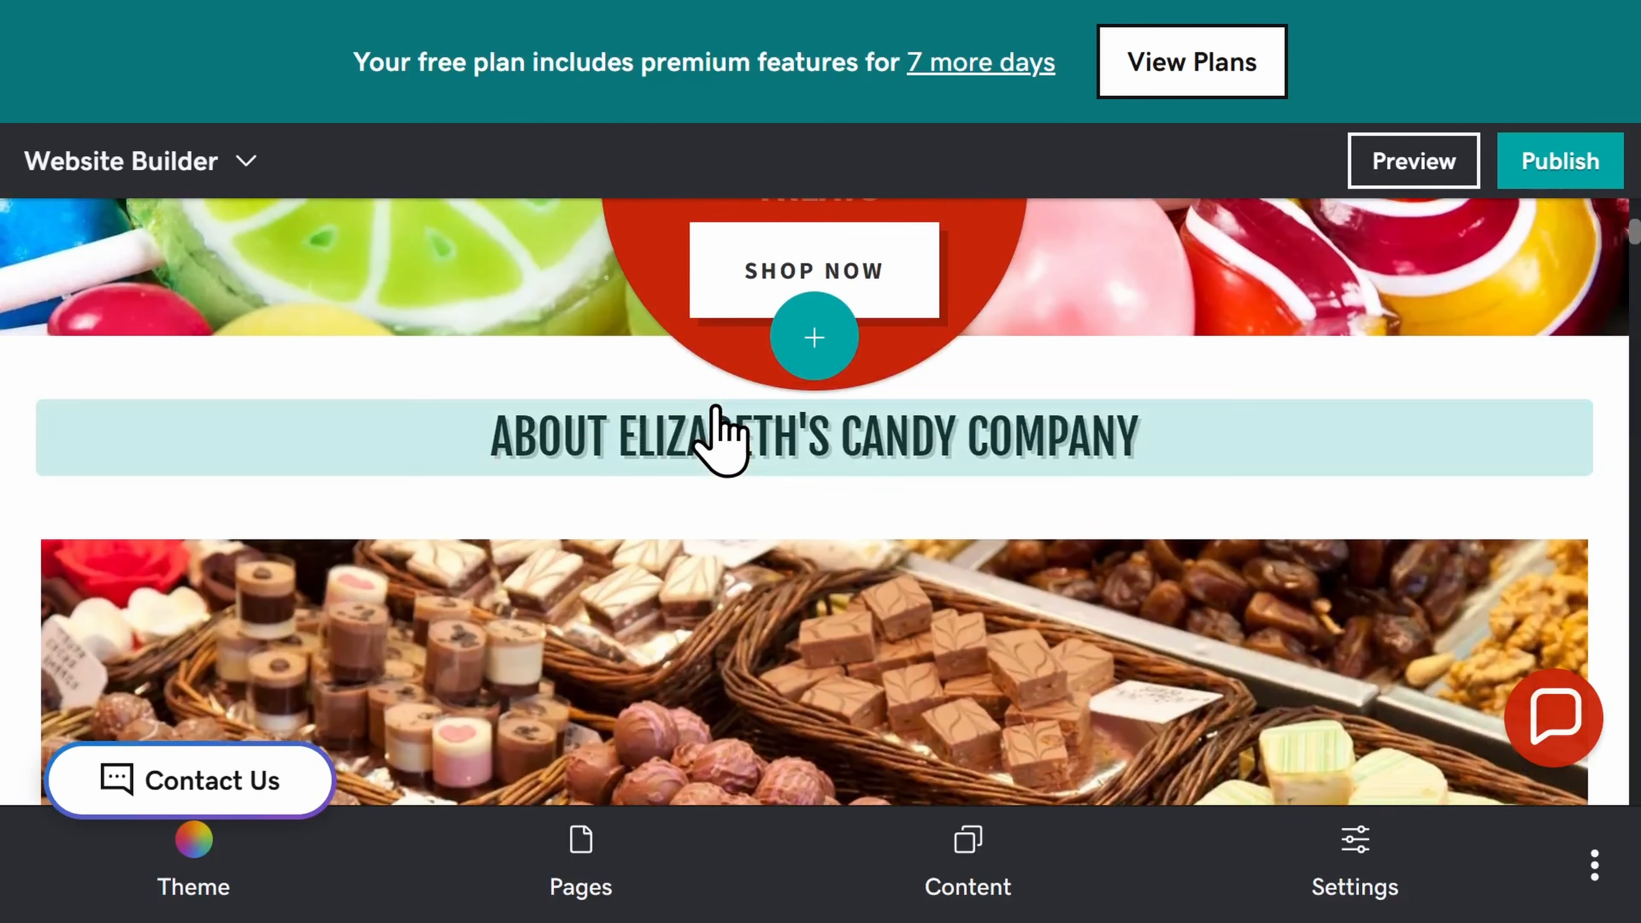
pyautogui.click(722, 432)
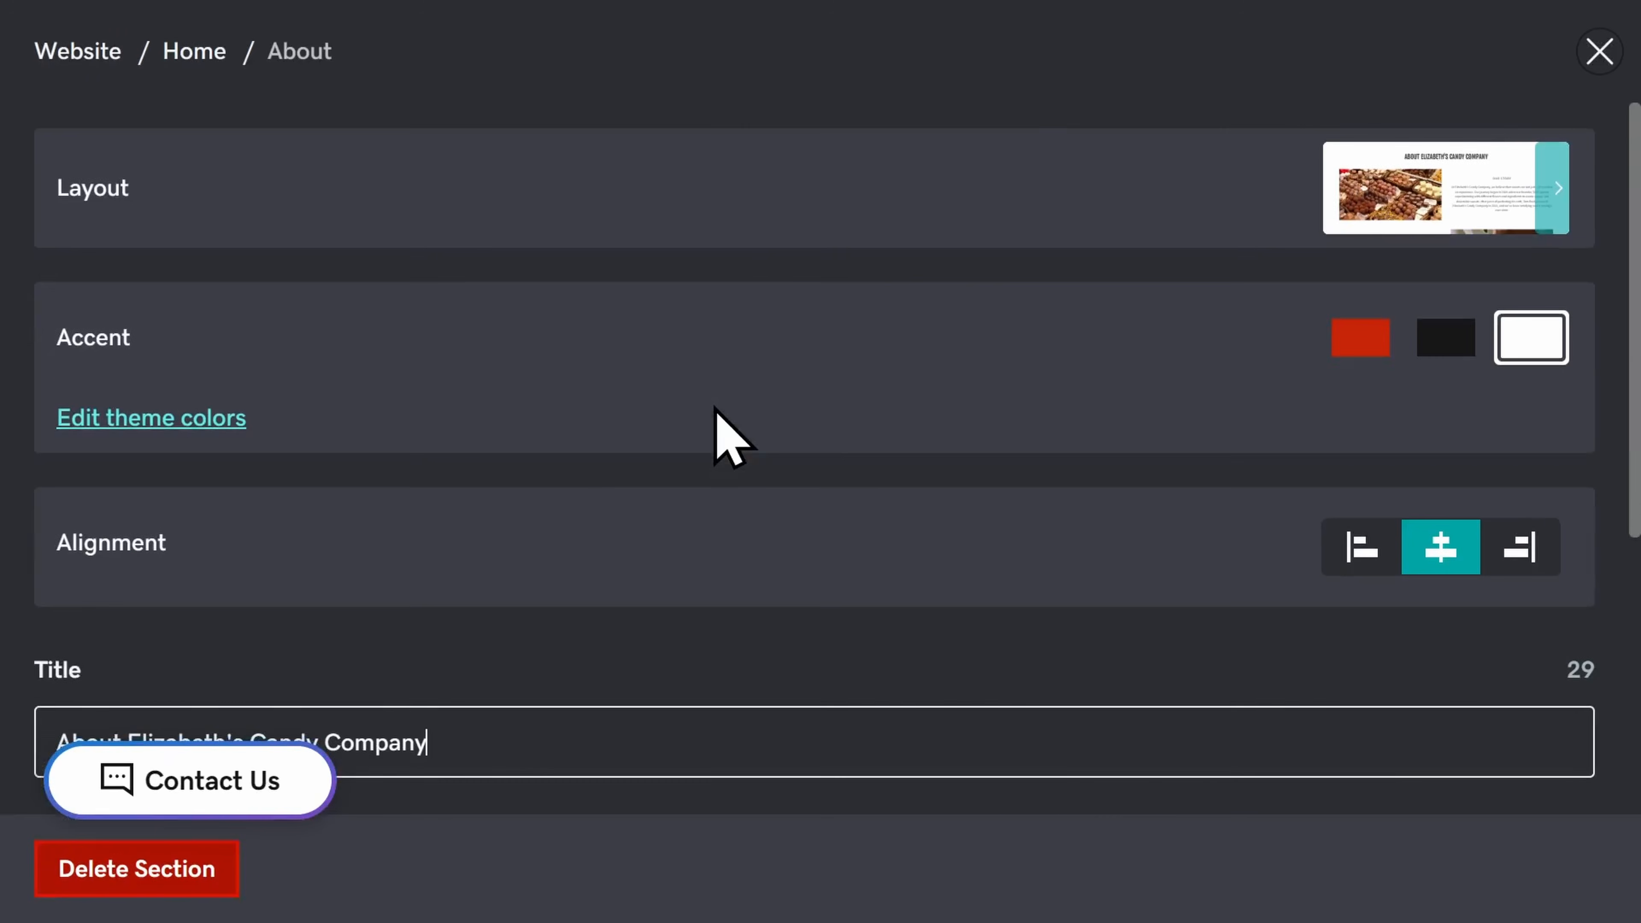
pyautogui.scroll(-5, 722, 432)
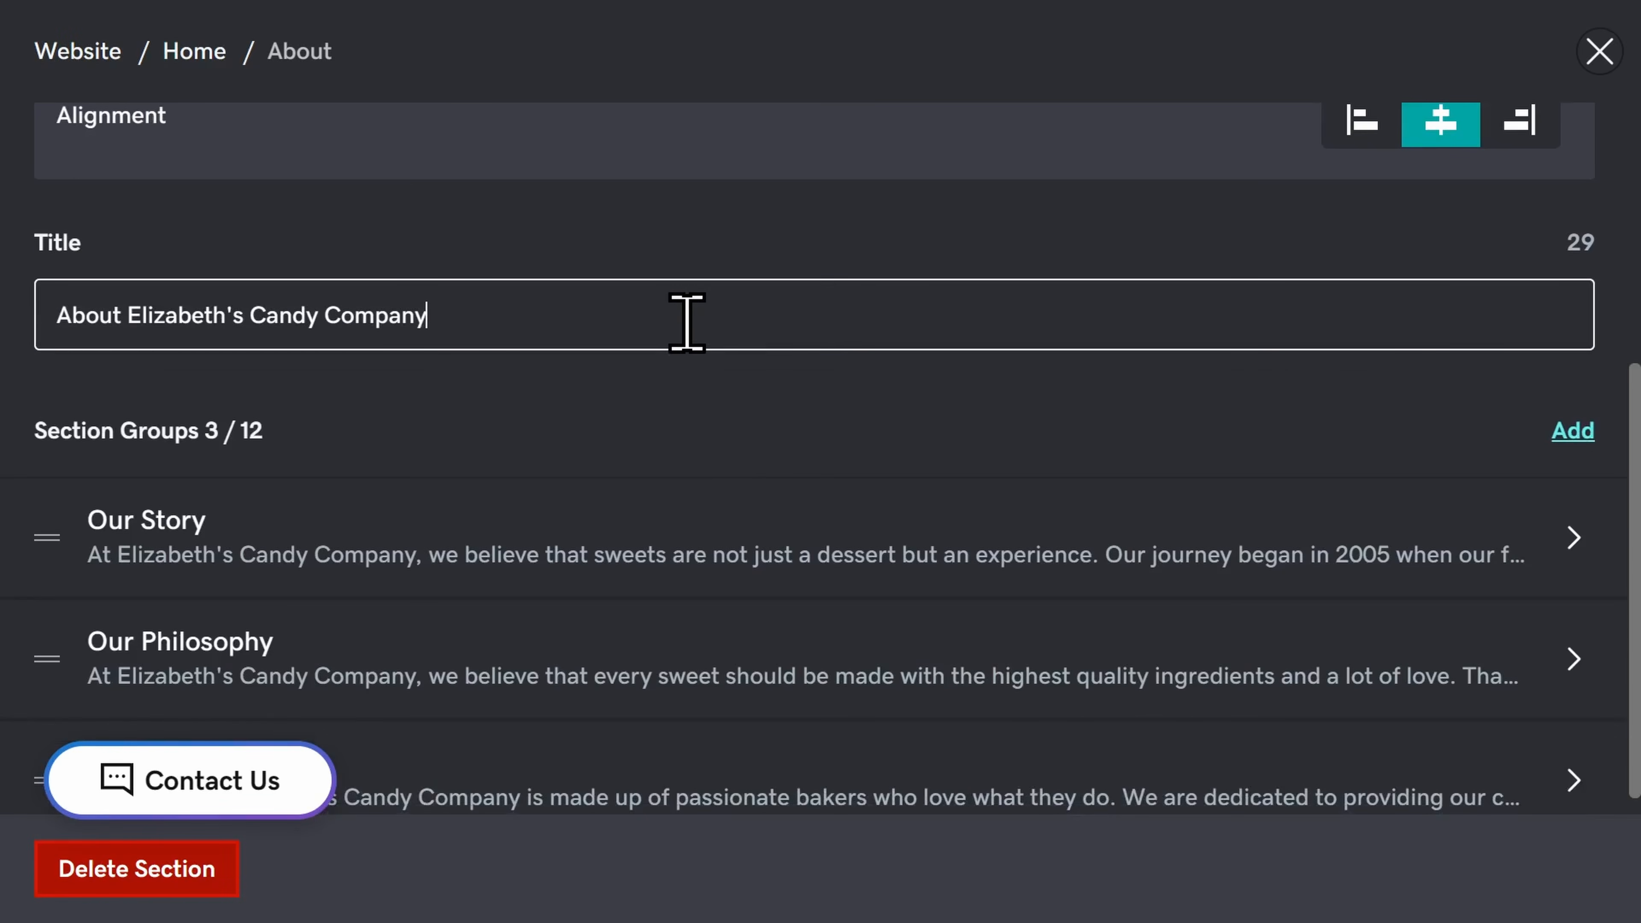
pyautogui.scroll(-1, 709, 414)
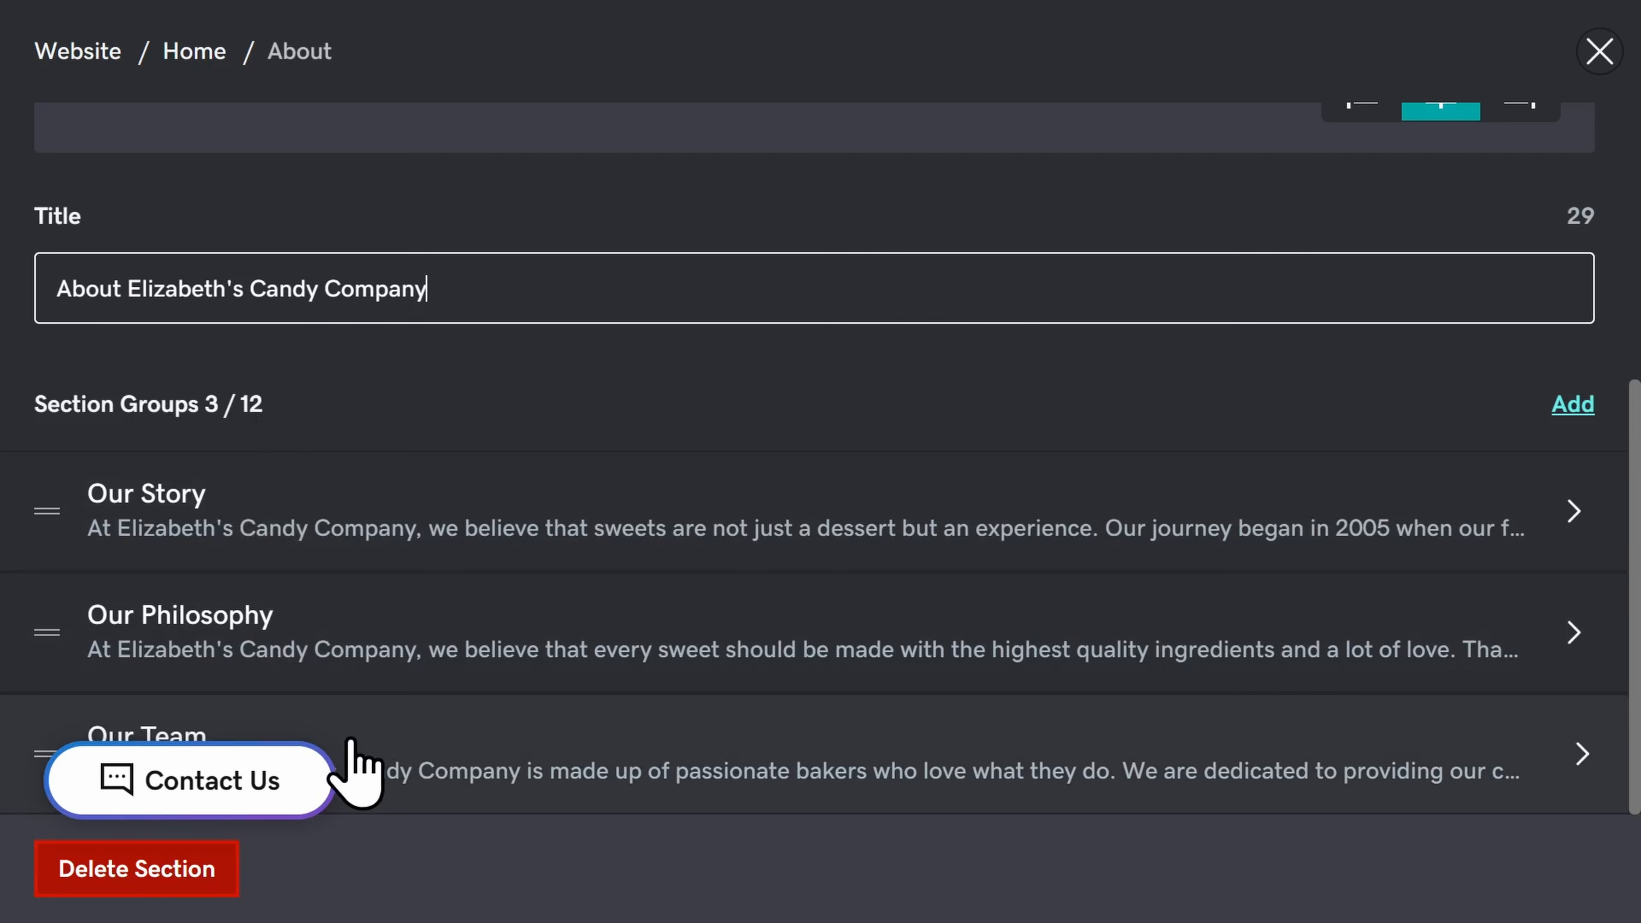
pyautogui.scroll(5, 528, 394)
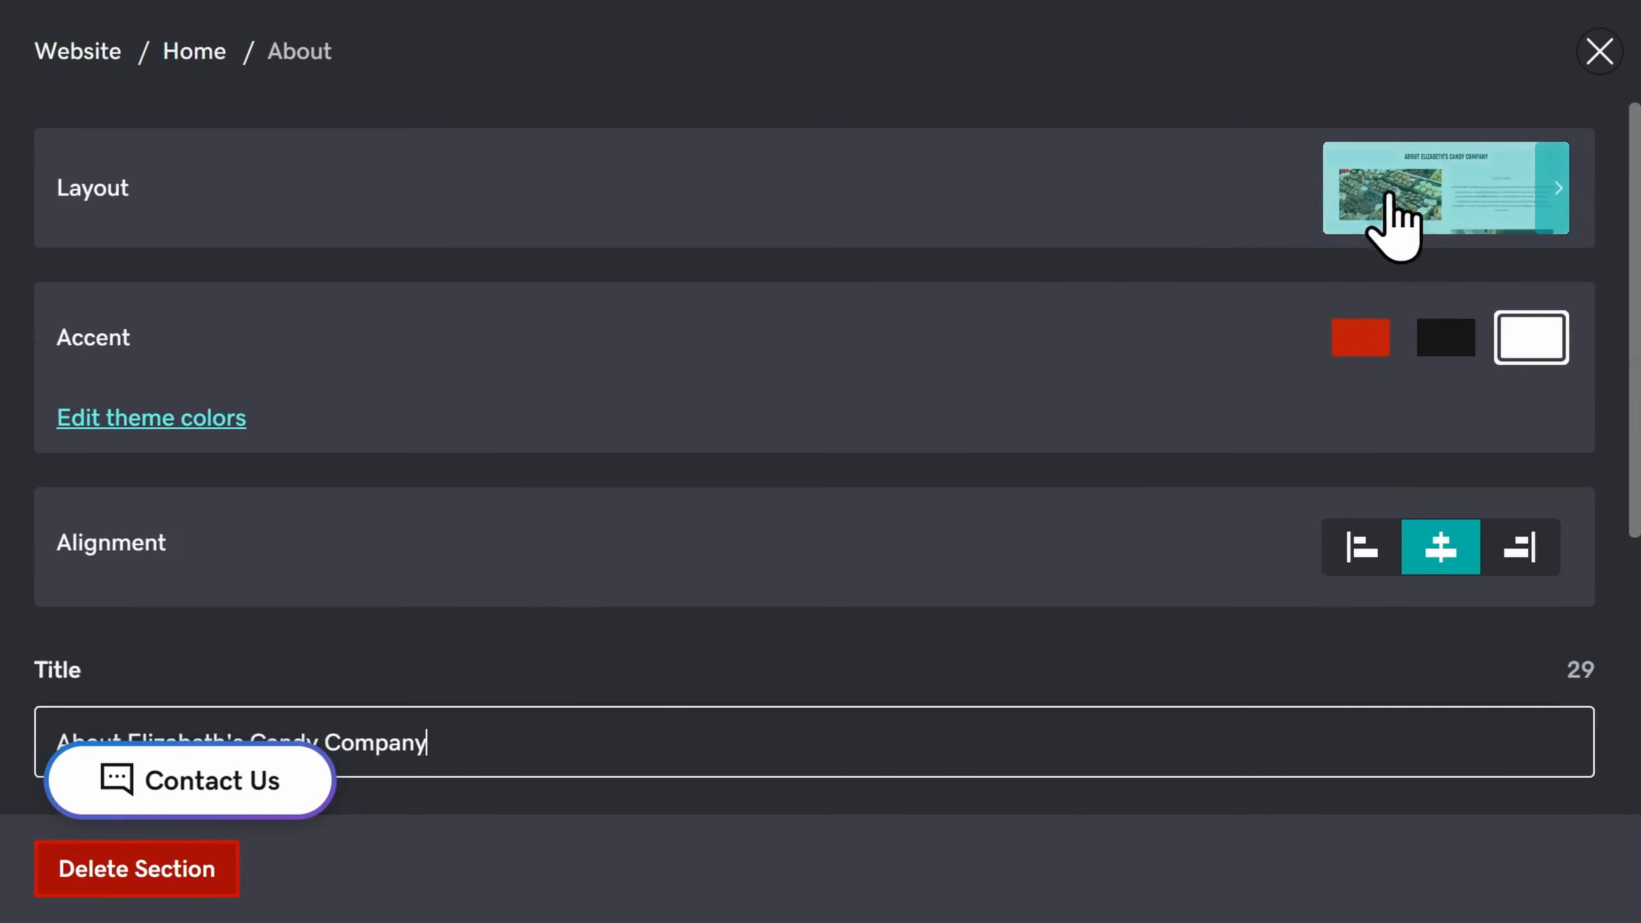
# Browse the layouts available for the About section, and close them without choosing another one
pyautogui.click(1427, 194)
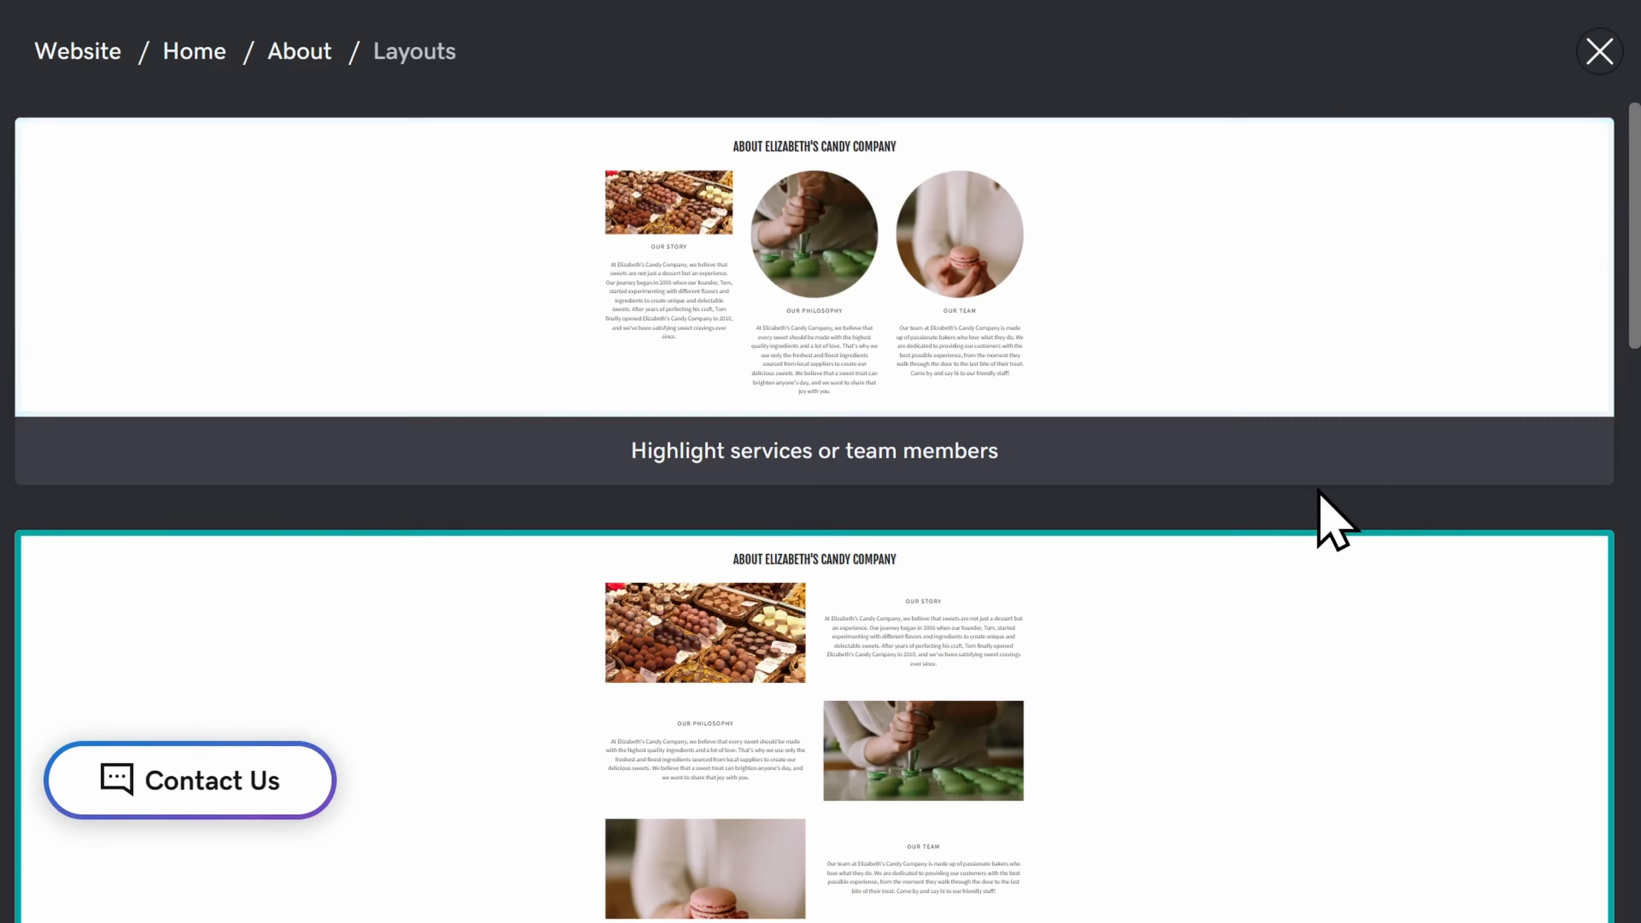
pyautogui.scroll(-5, 1321, 511)
pyautogui.scroll(-6, 1318, 491)
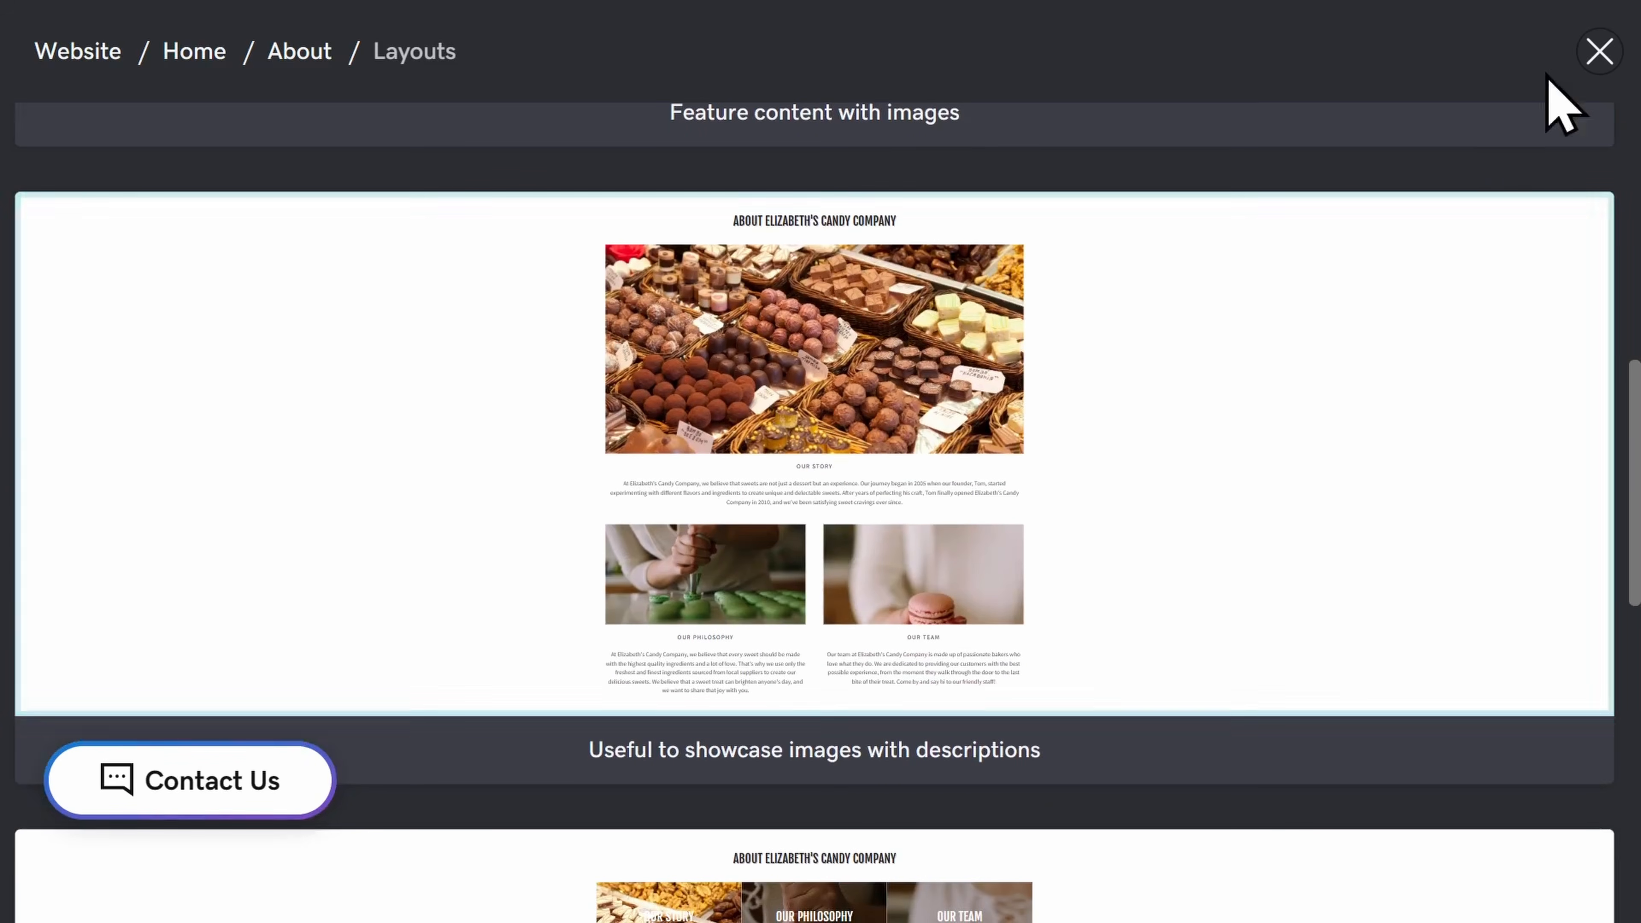
pyautogui.click(1601, 51)
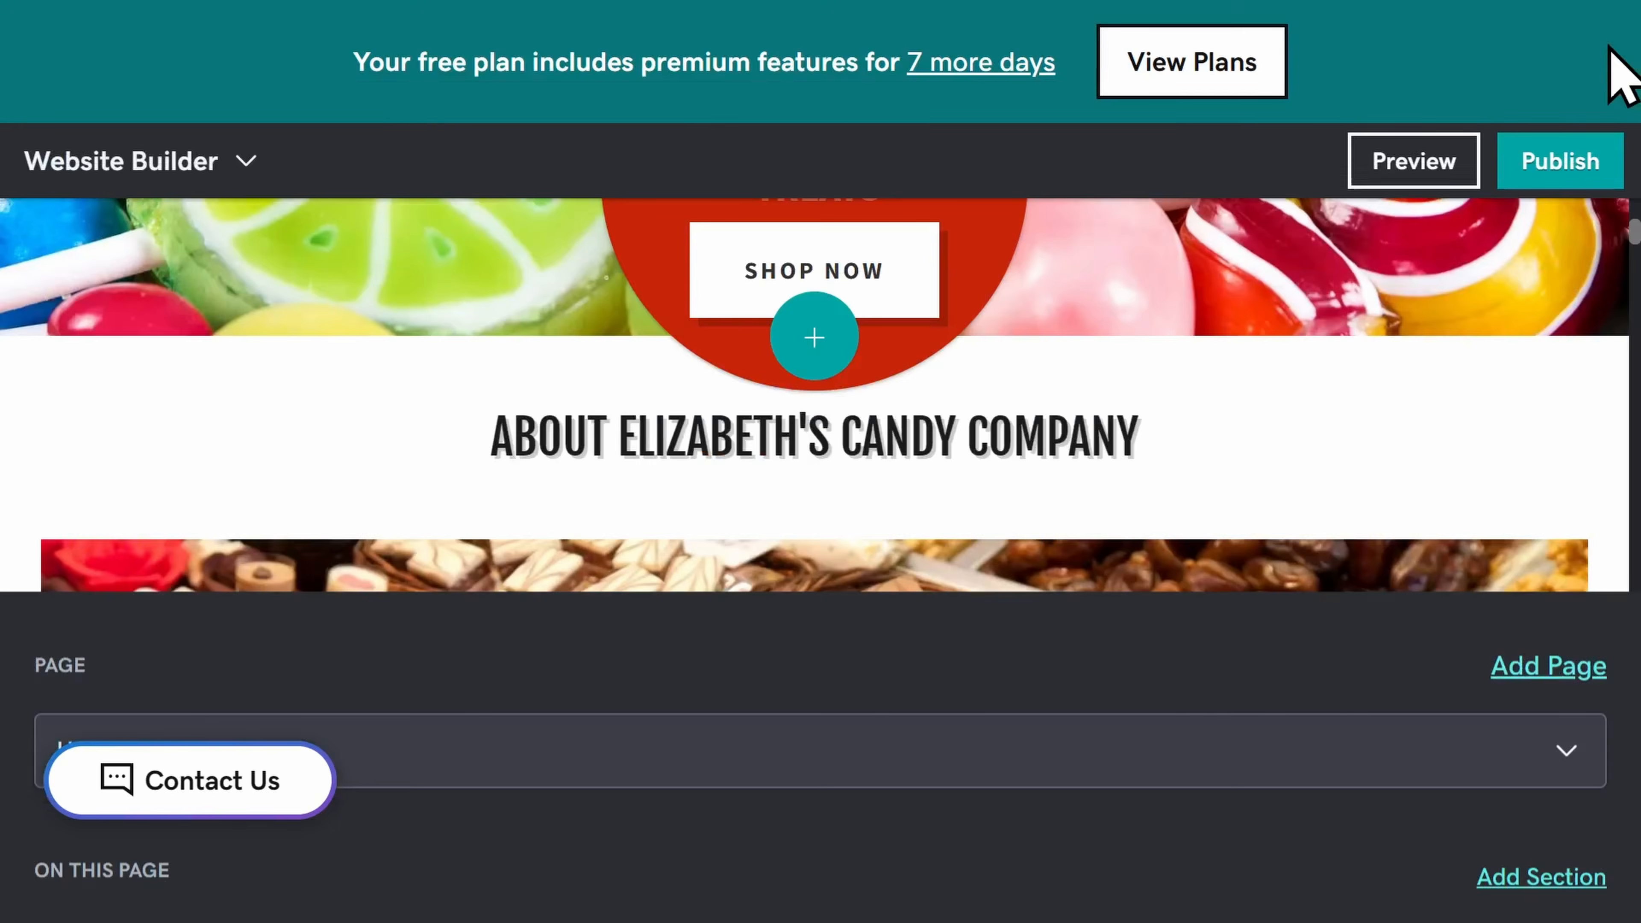
# Open the About section's Our Story group, review its description, and bring up the image choices for its media
pyautogui.click(865, 453)
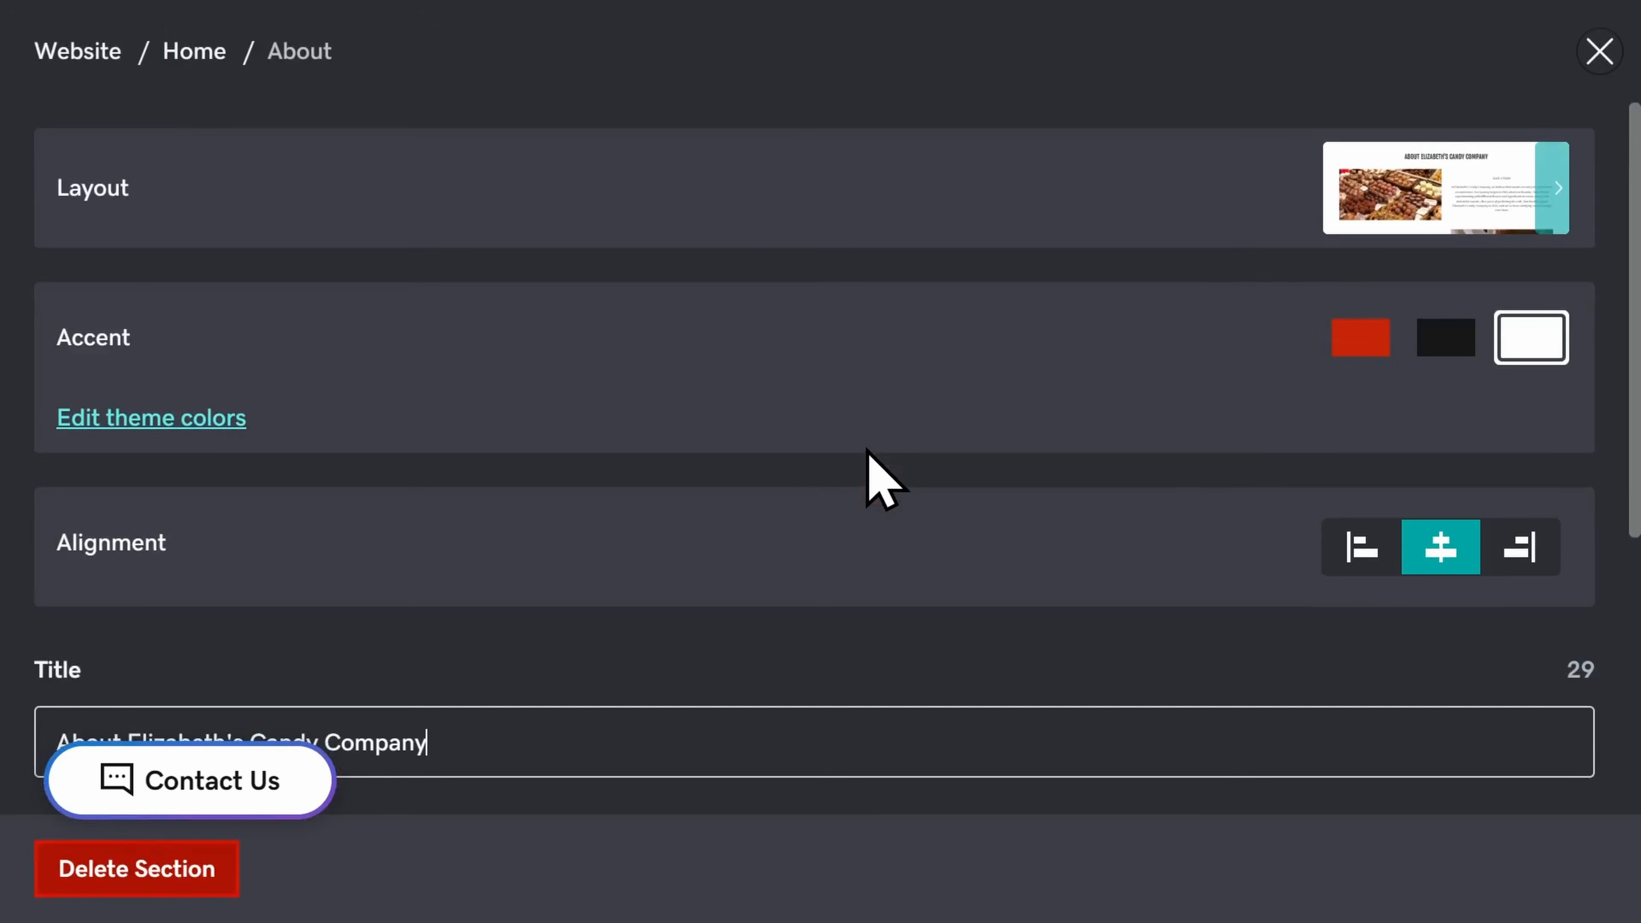
pyautogui.scroll(-2, 866, 450)
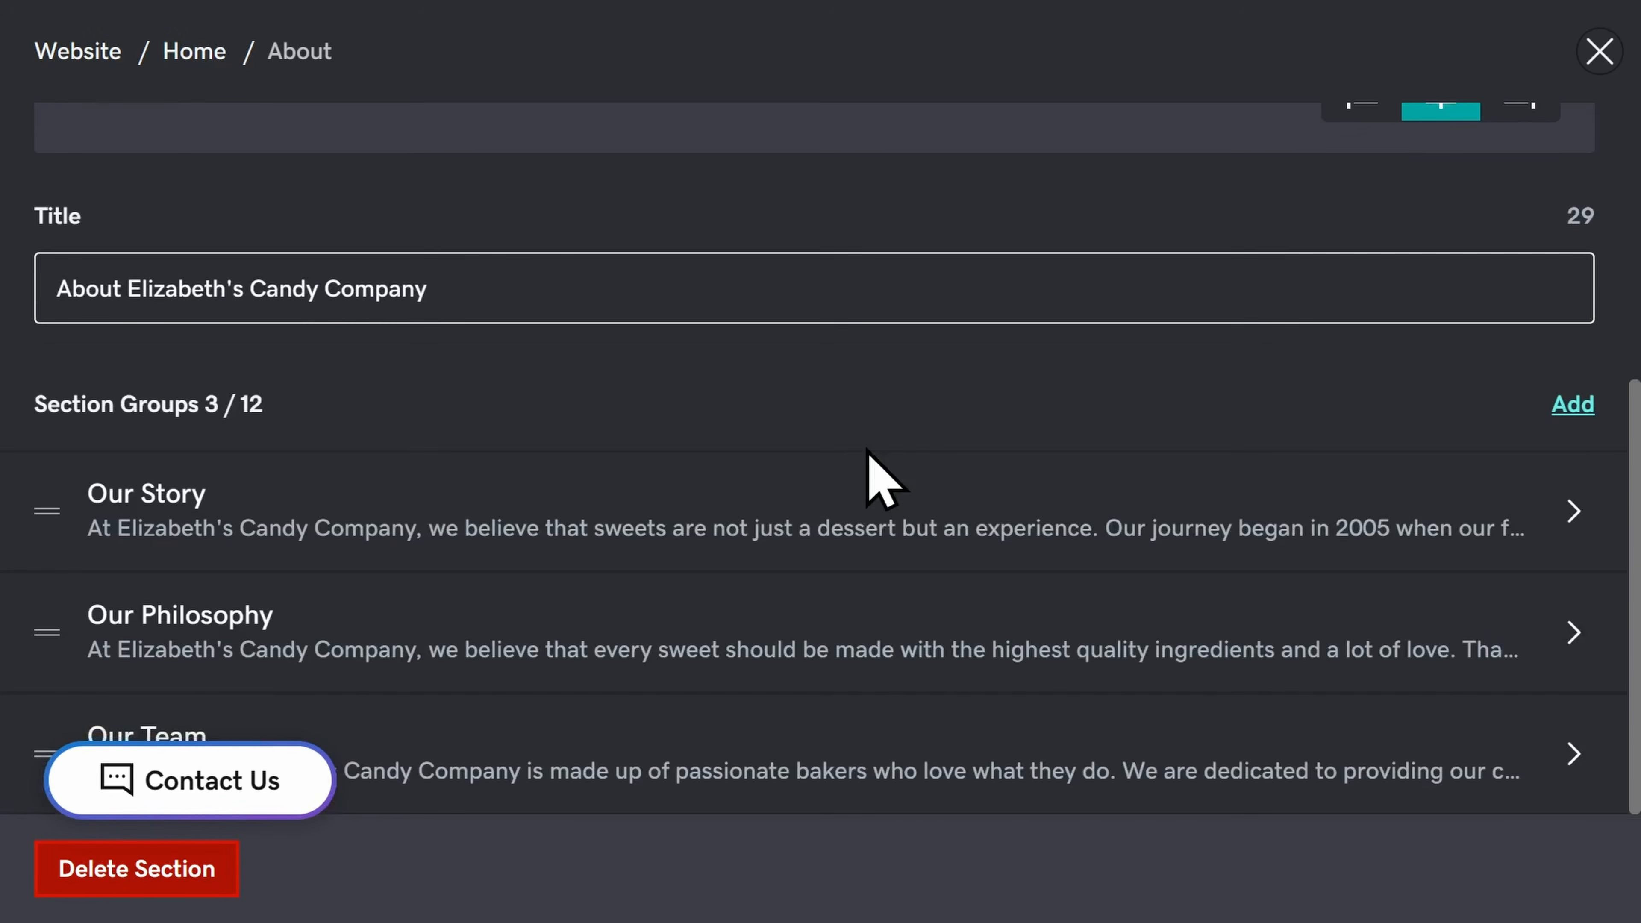
pyautogui.click(864, 550)
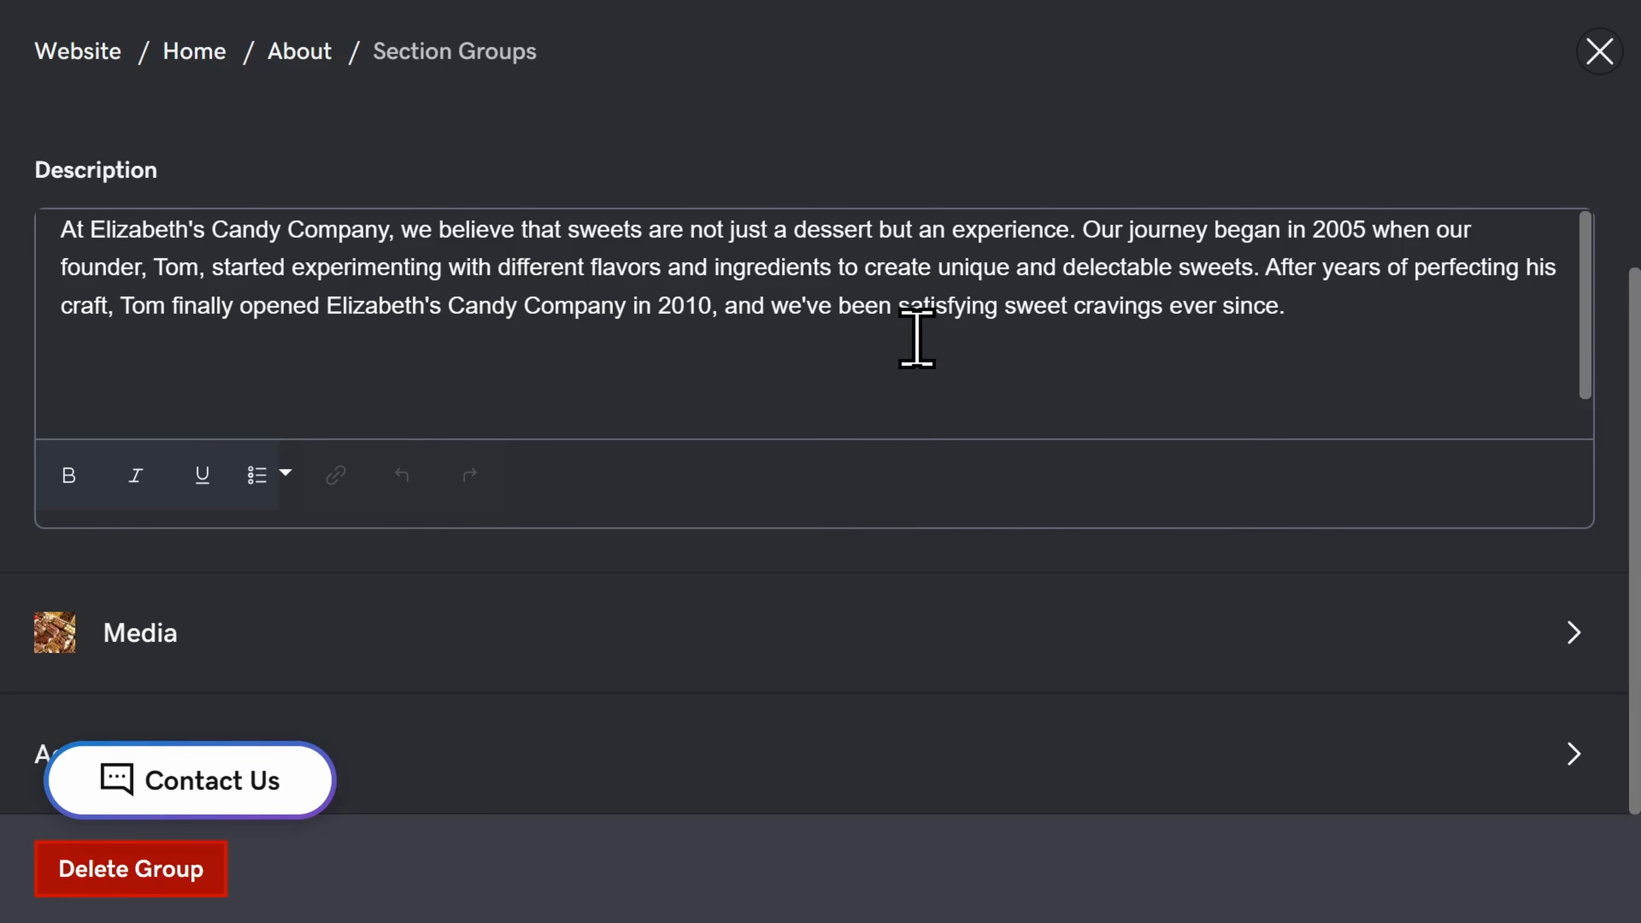
pyautogui.scroll(-1, 917, 338)
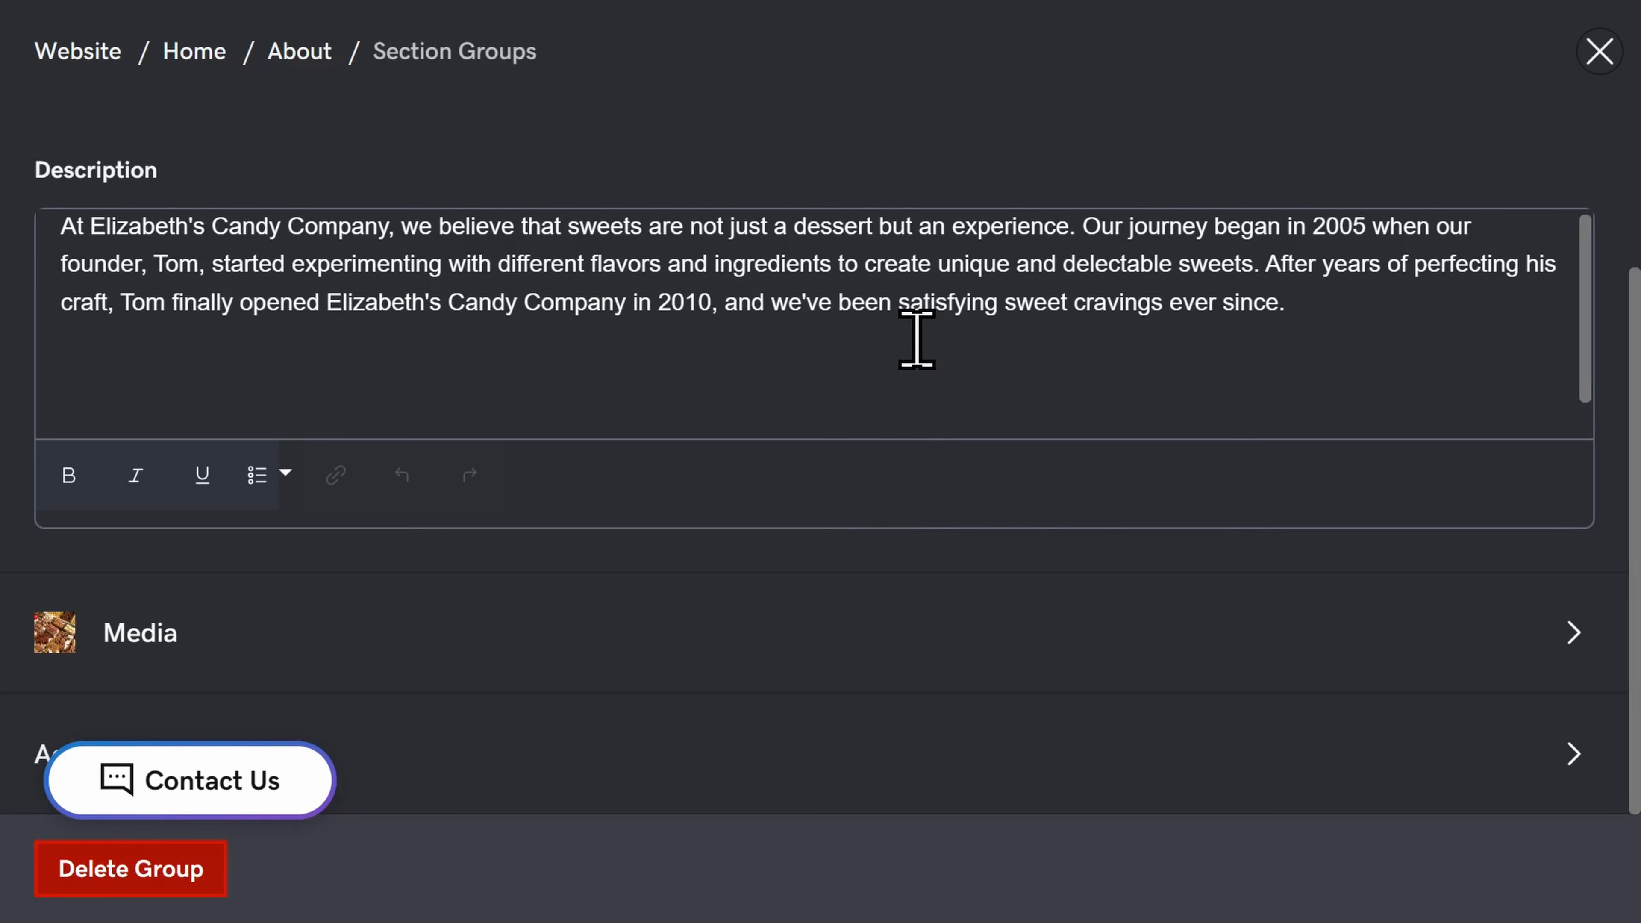
pyautogui.click(941, 636)
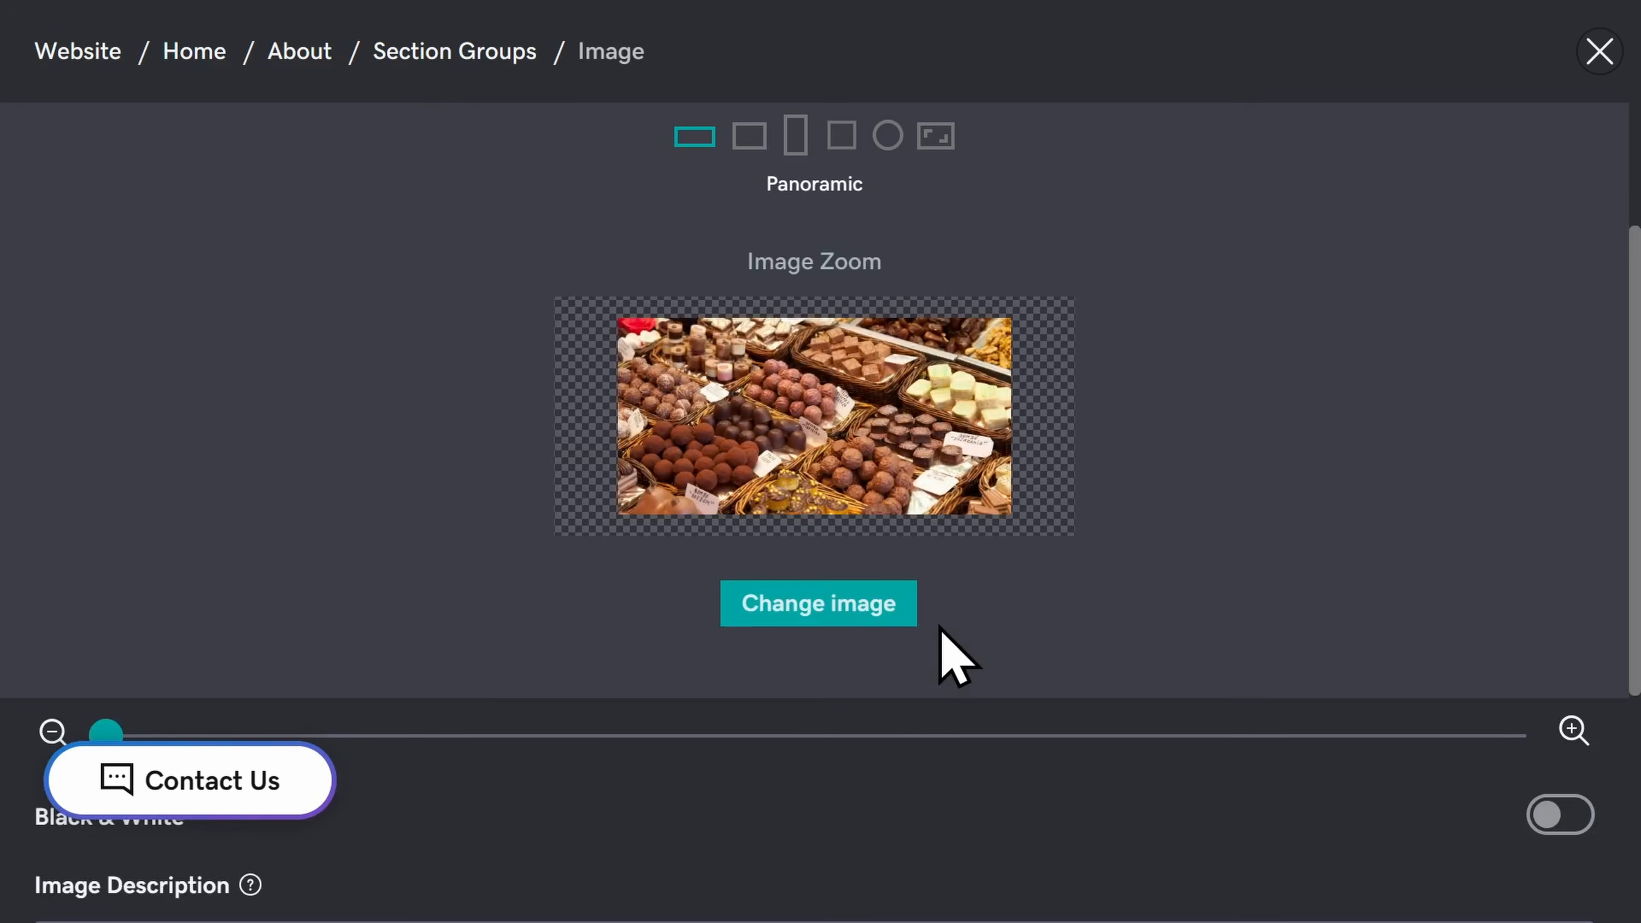
pyautogui.click(873, 611)
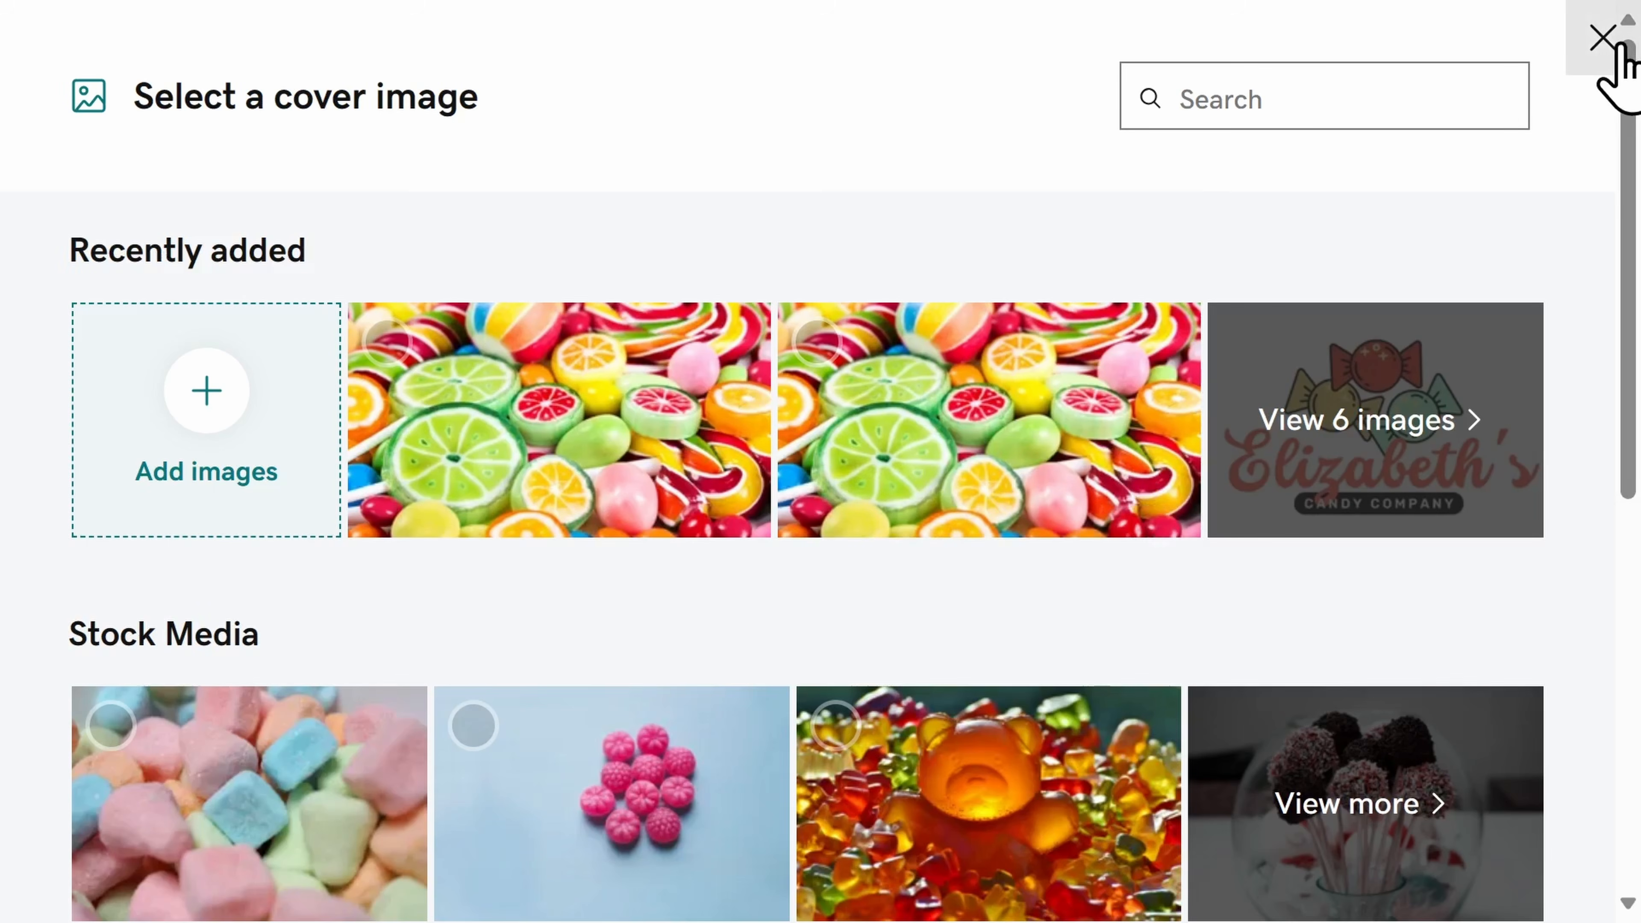
# Remove the image from the Our Story group without choosing a replacement, save the change, and close the group's settings
pyautogui.click(1605, 40)
pyautogui.scroll(3, 1363, 393)
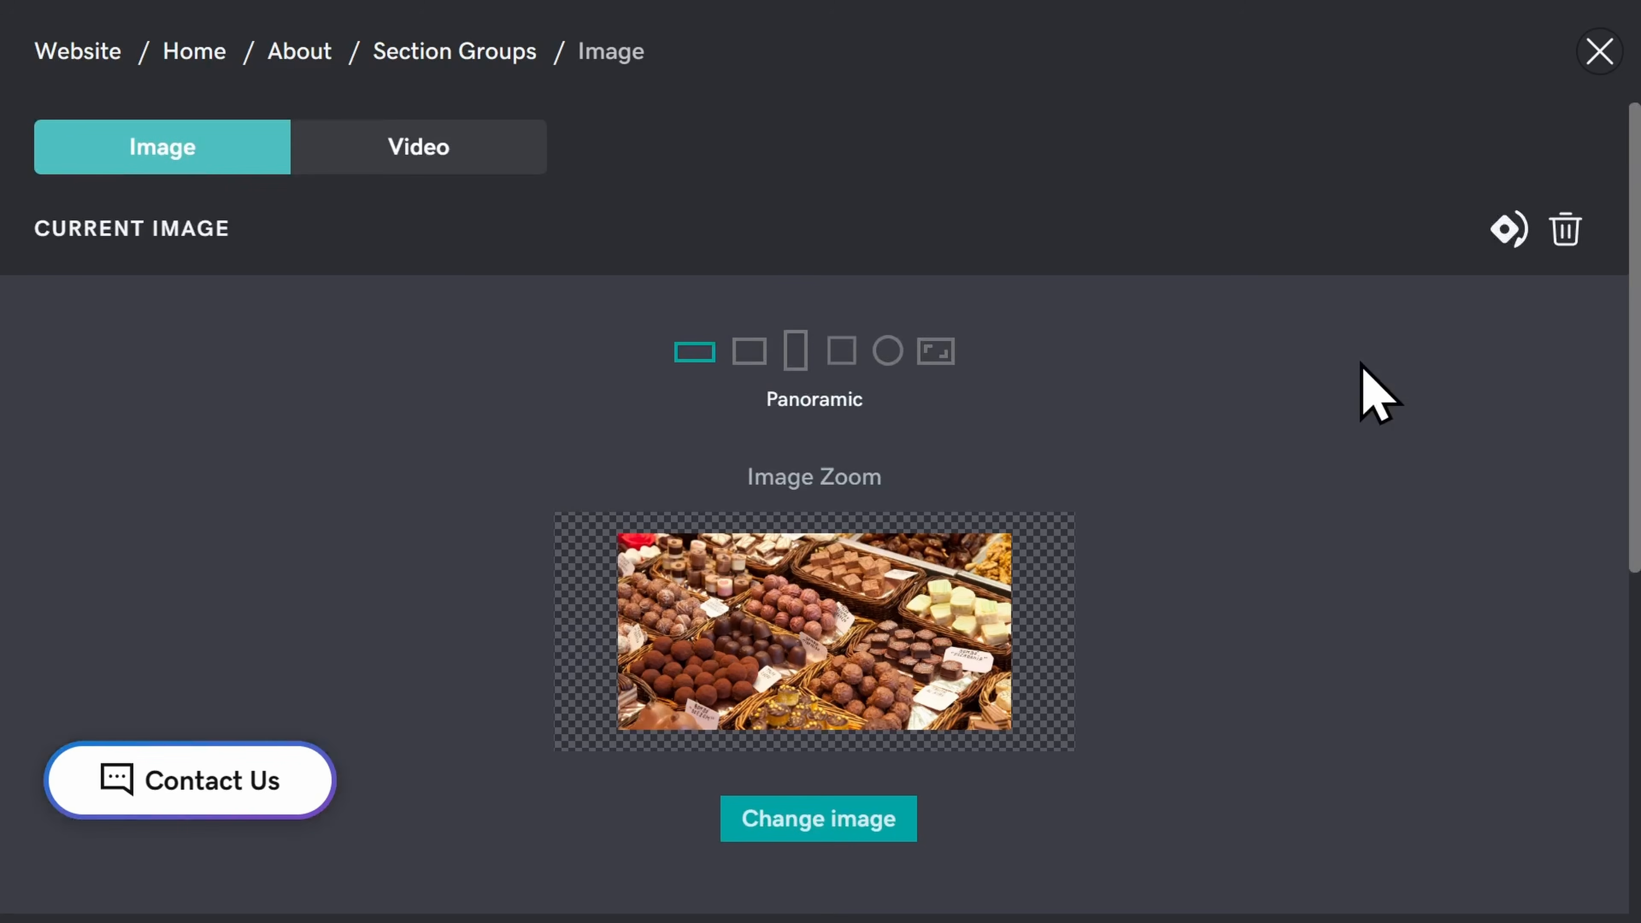
pyautogui.click(1566, 230)
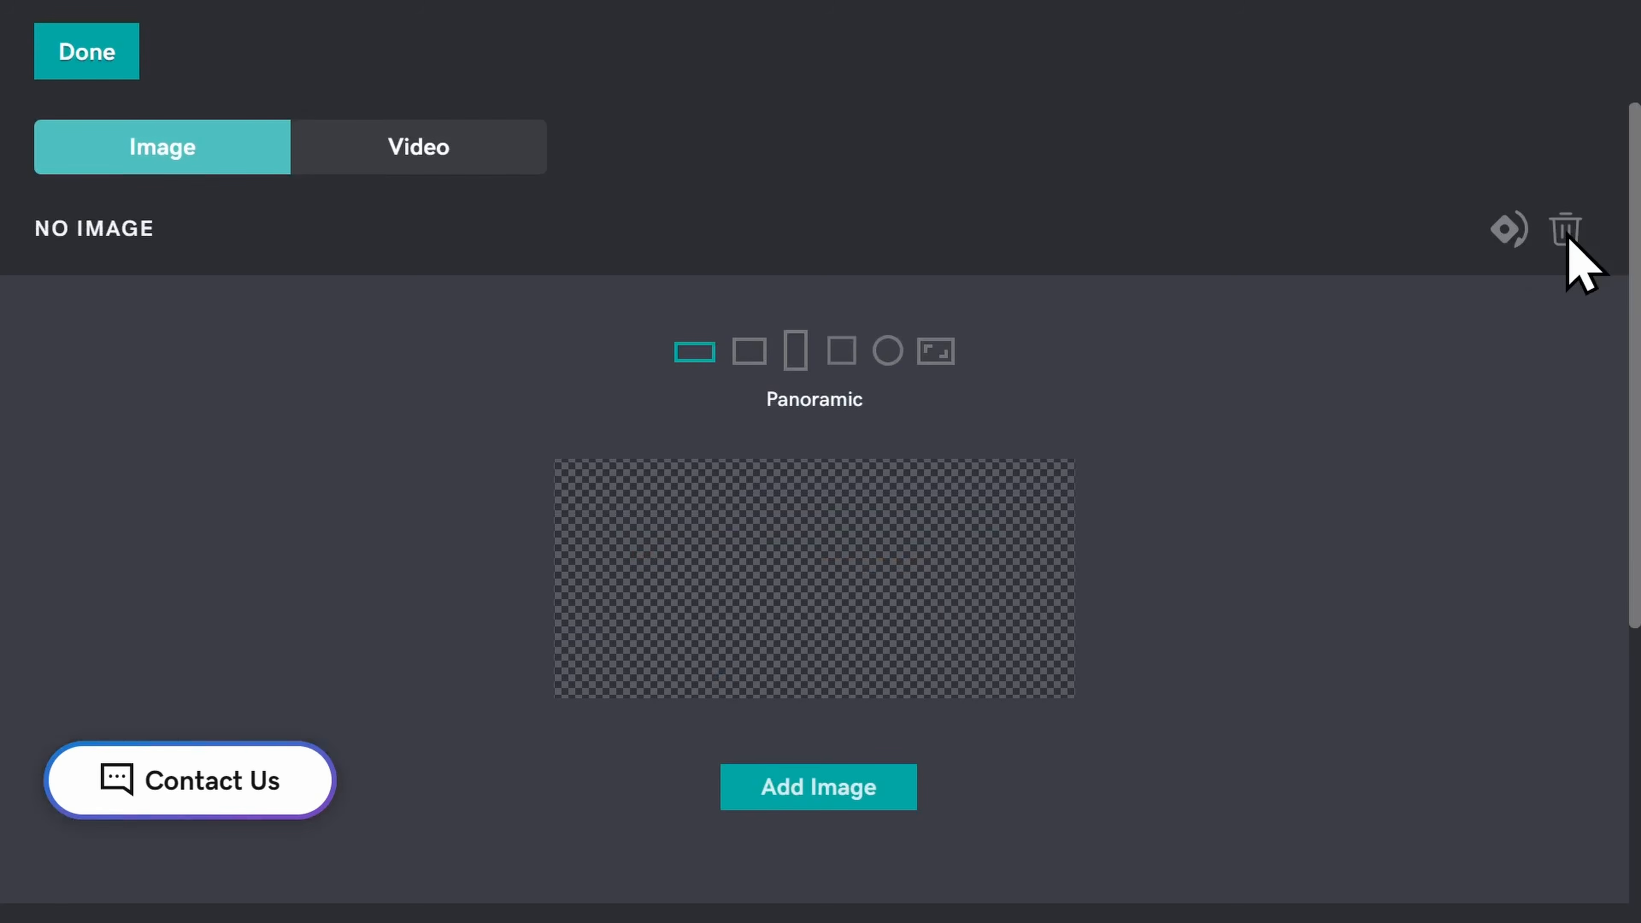
pyautogui.click(94, 55)
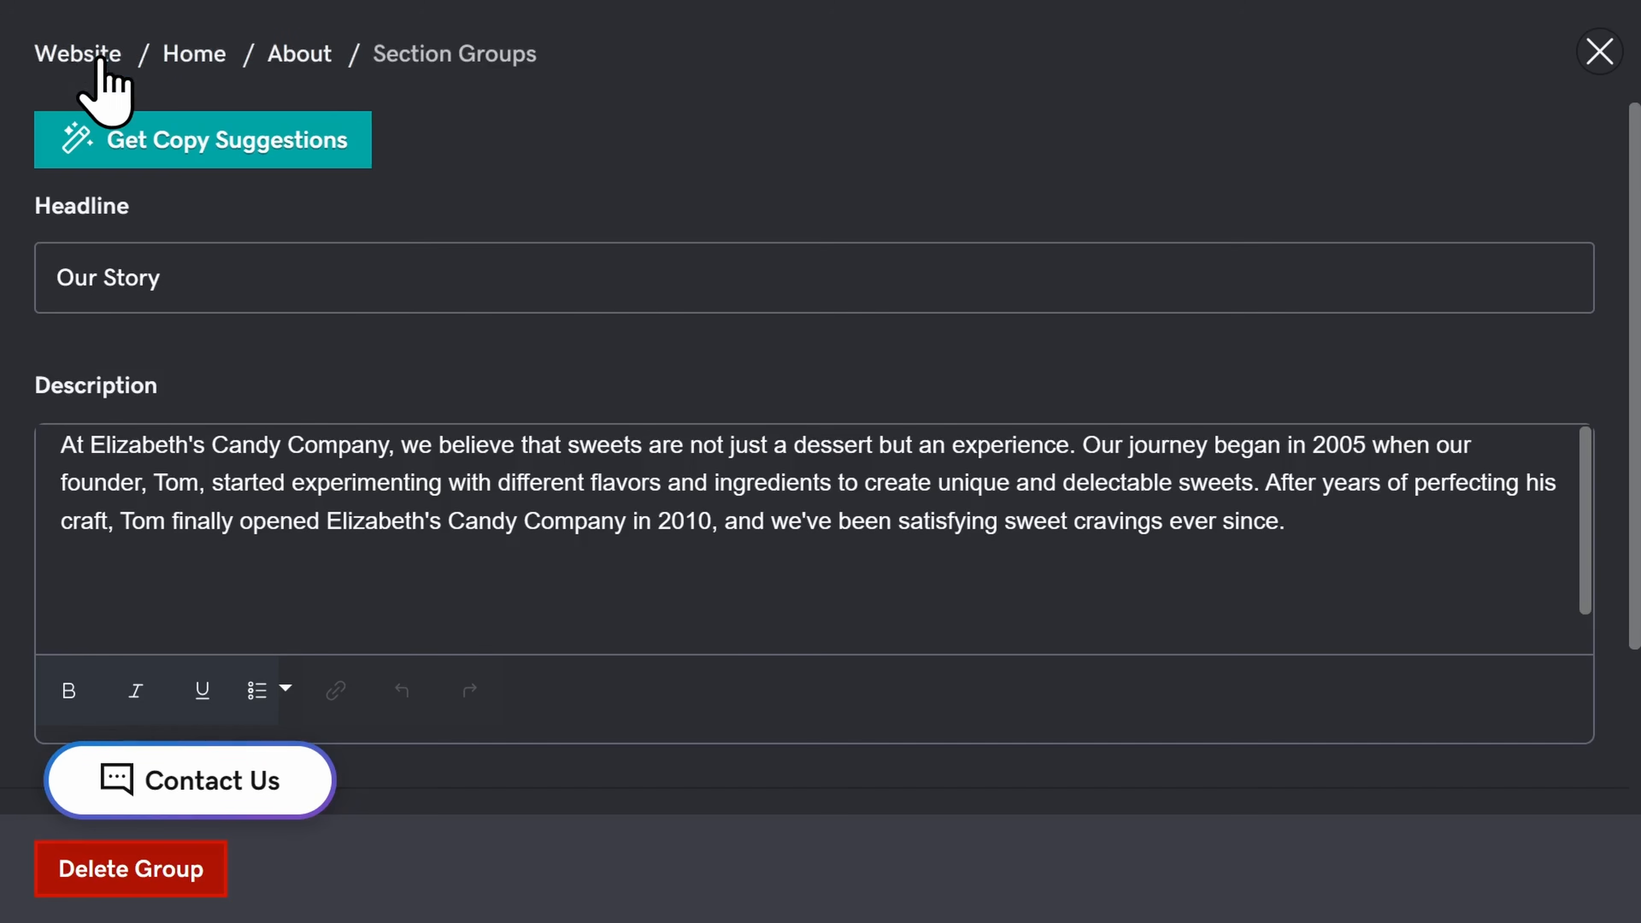
pyautogui.scroll(-3, 756, 351)
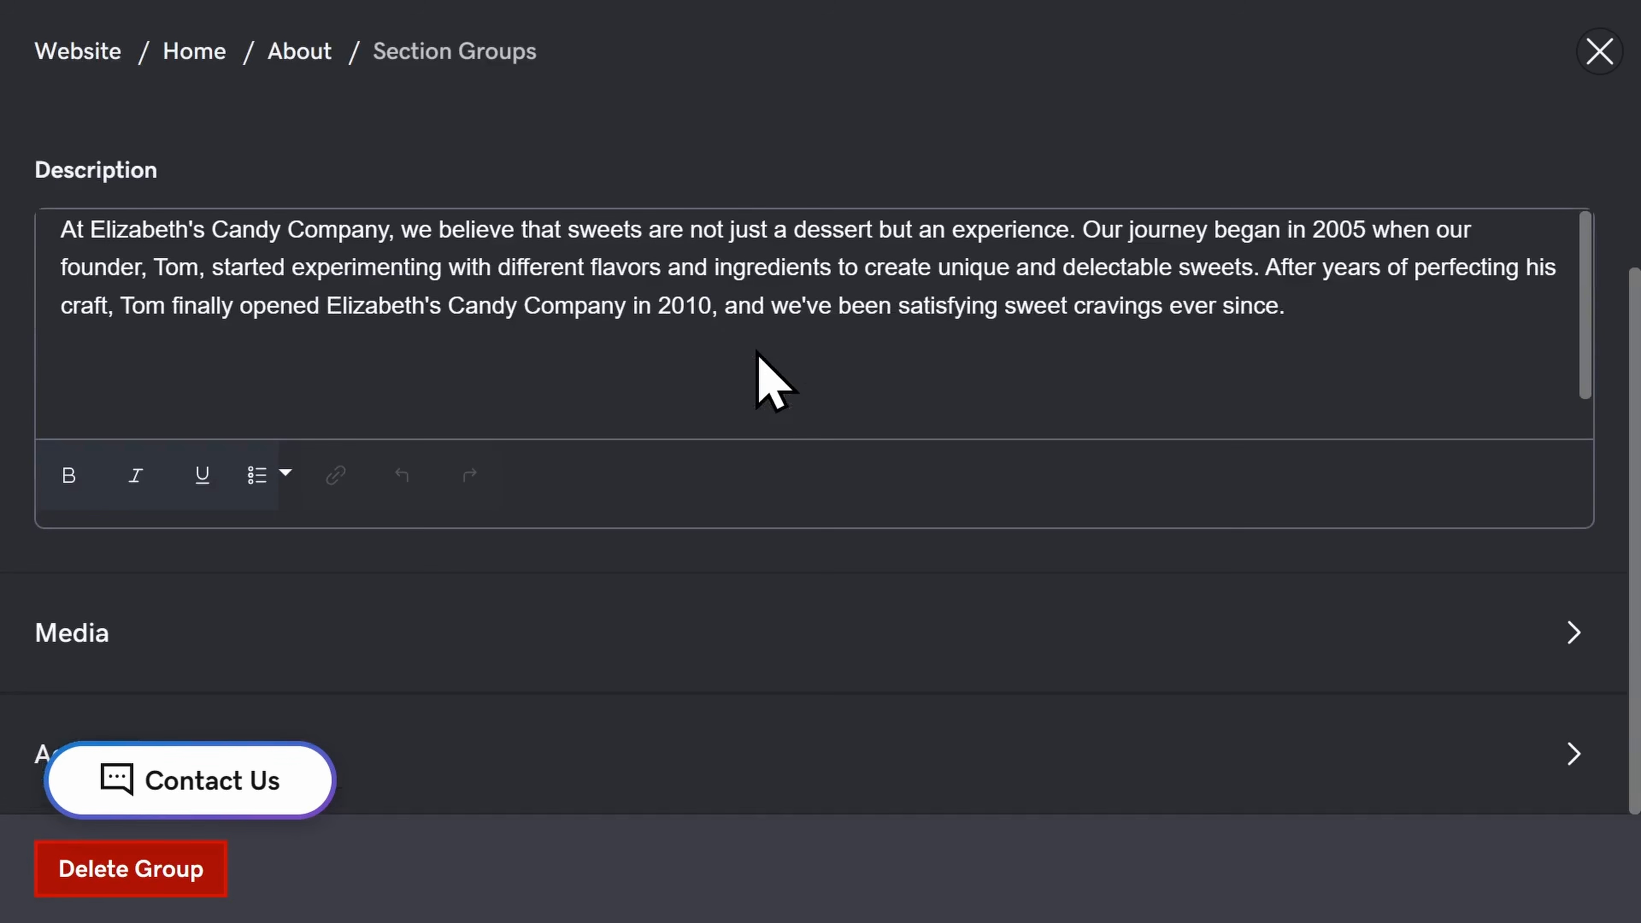
pyautogui.scroll(3, 761, 308)
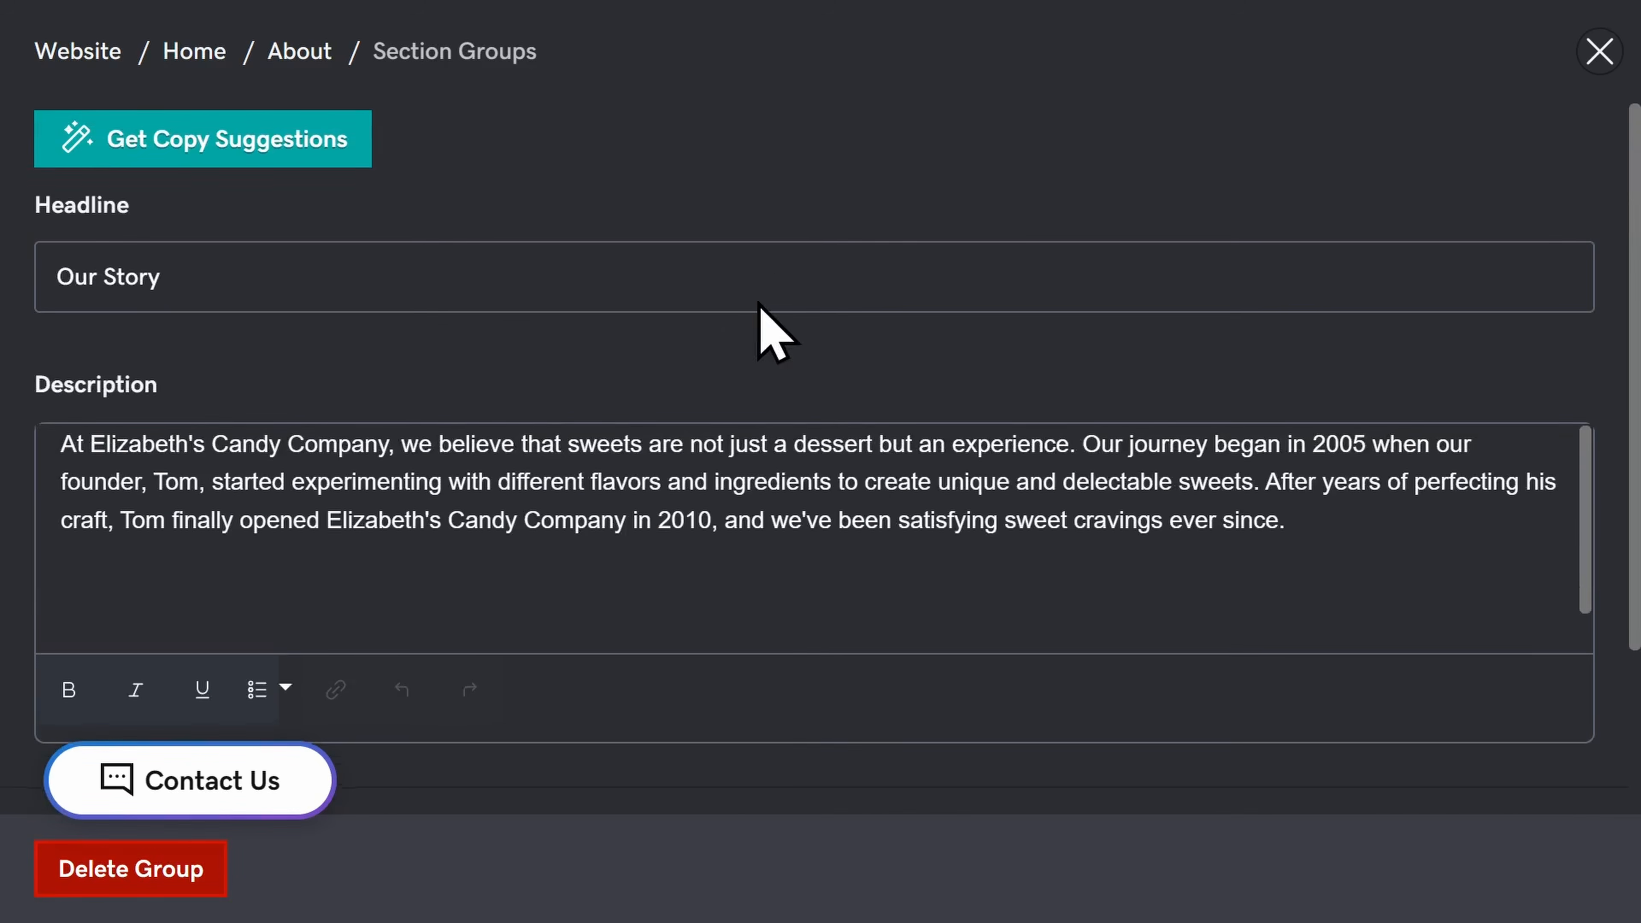
pyautogui.click(1594, 50)
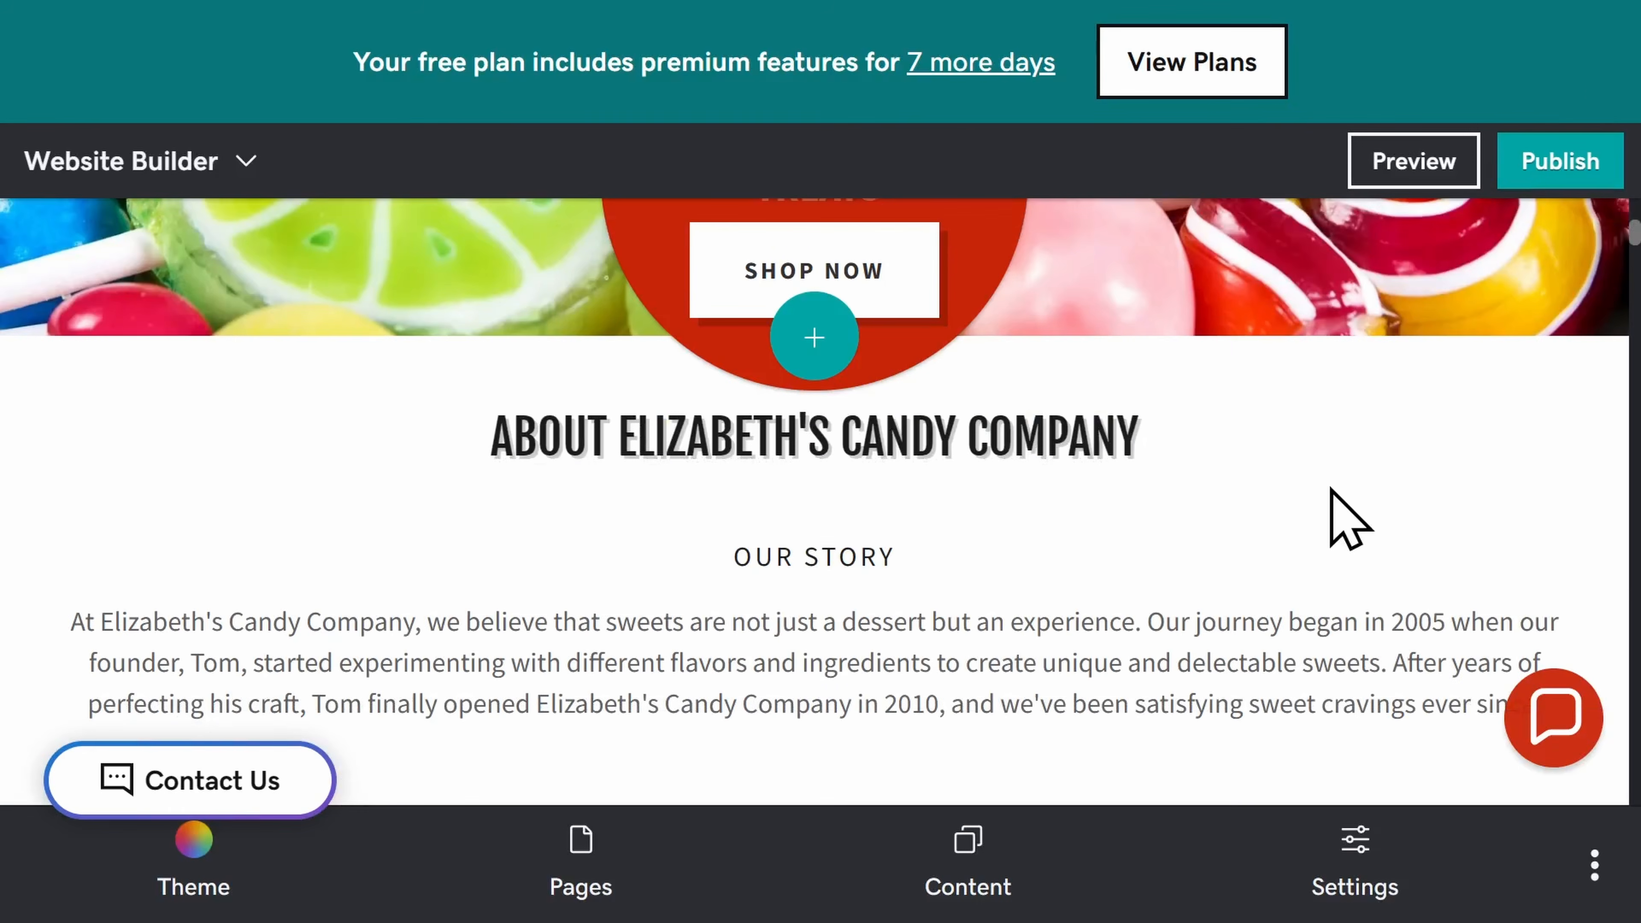
# Clear the About section's title so the section has no heading, and return to the page
pyautogui.scroll(-1, 1330, 487)
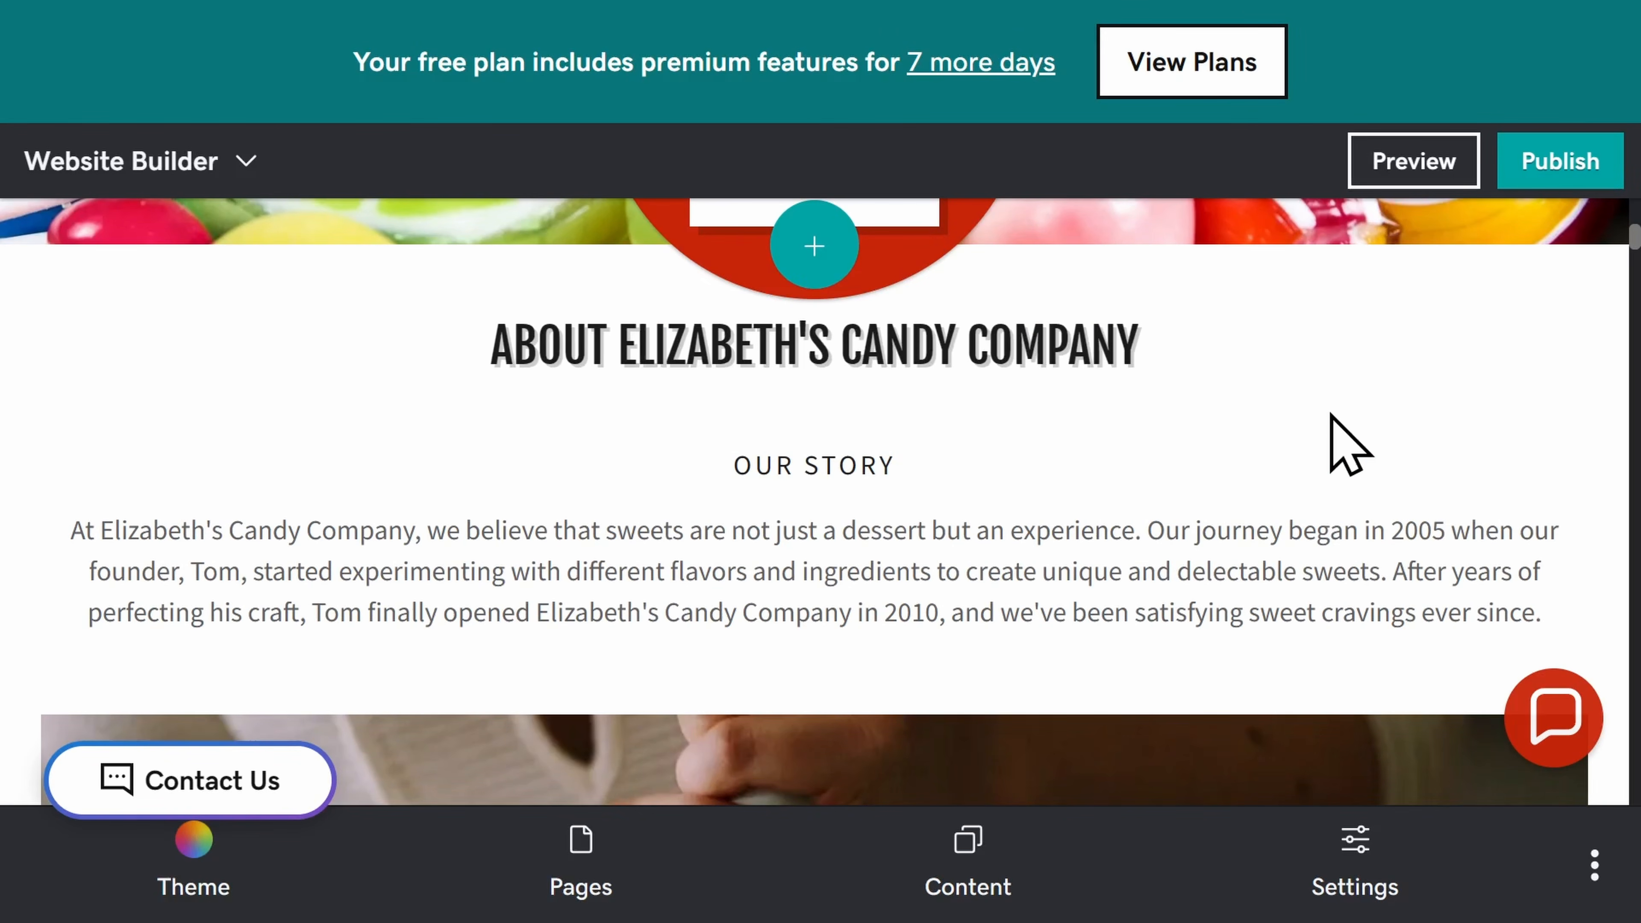
pyautogui.scroll(-1, 1052, 531)
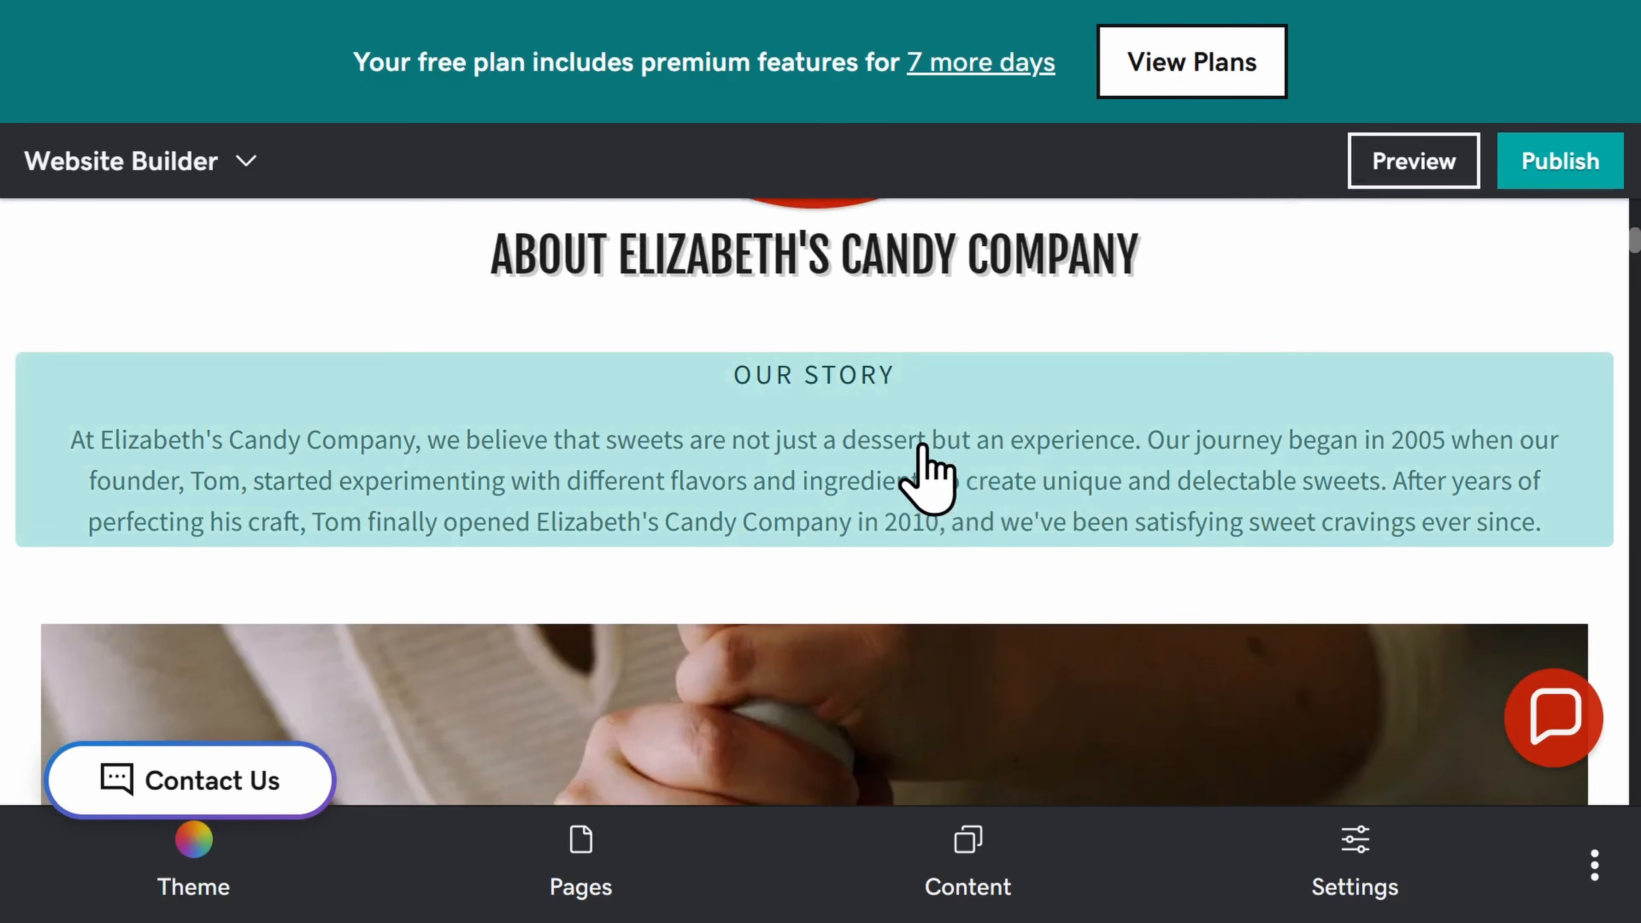
pyautogui.scroll(2, 921, 446)
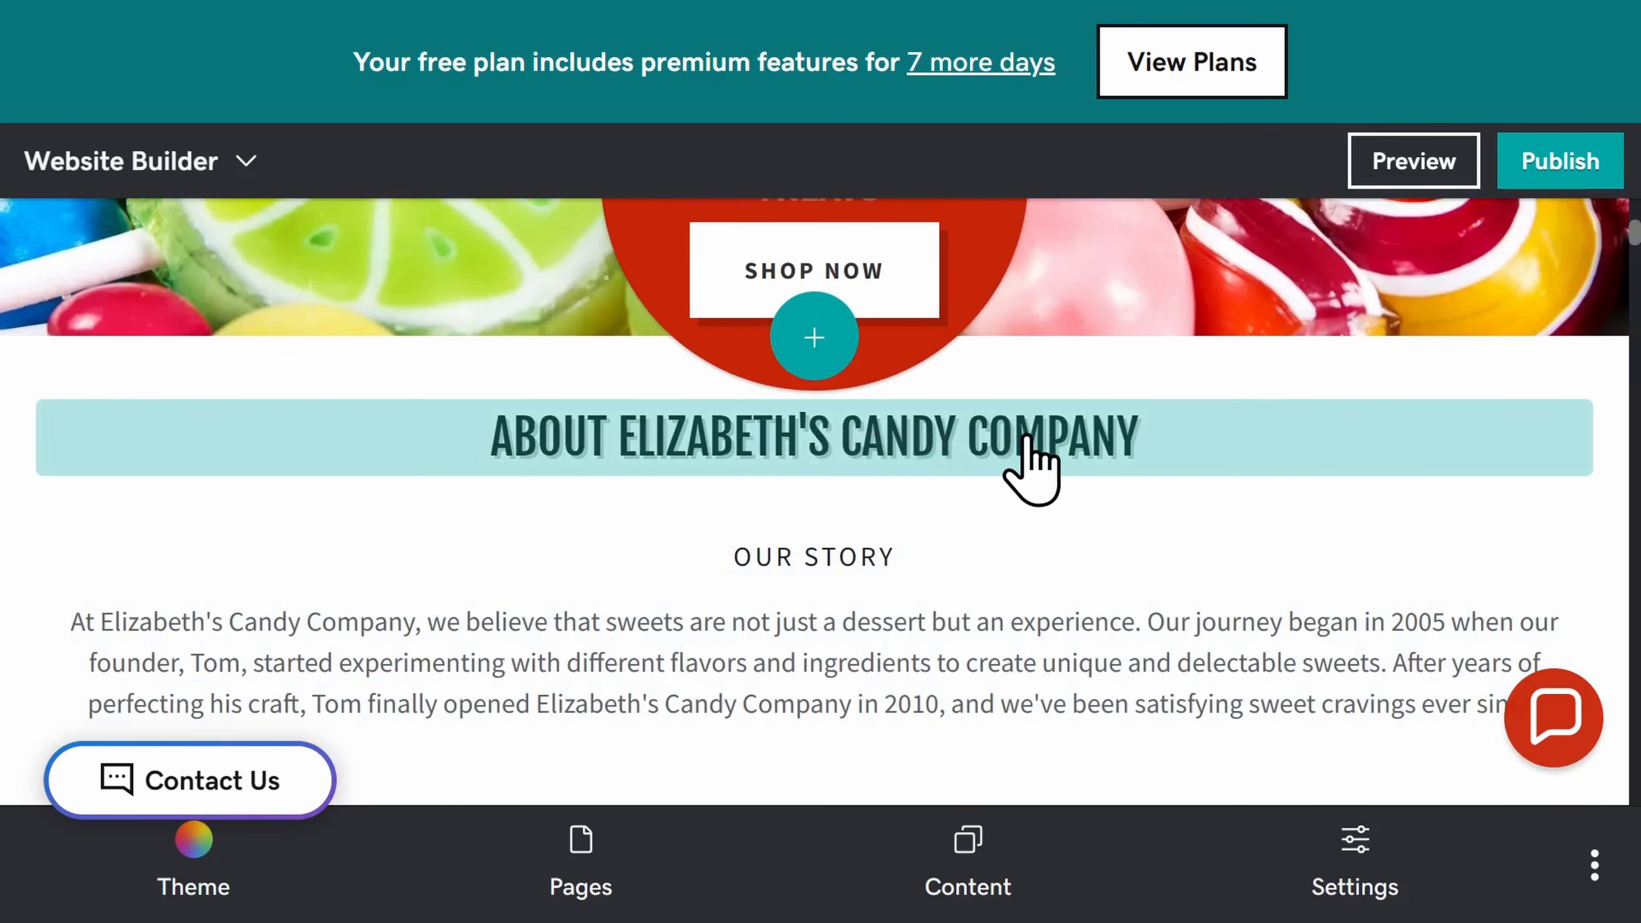
pyautogui.click(916, 446)
pyautogui.scroll(-5, 916, 452)
pyautogui.moveTo(498, 429); pyautogui.dragTo(2, 445)
pyautogui.press('BackSpace')
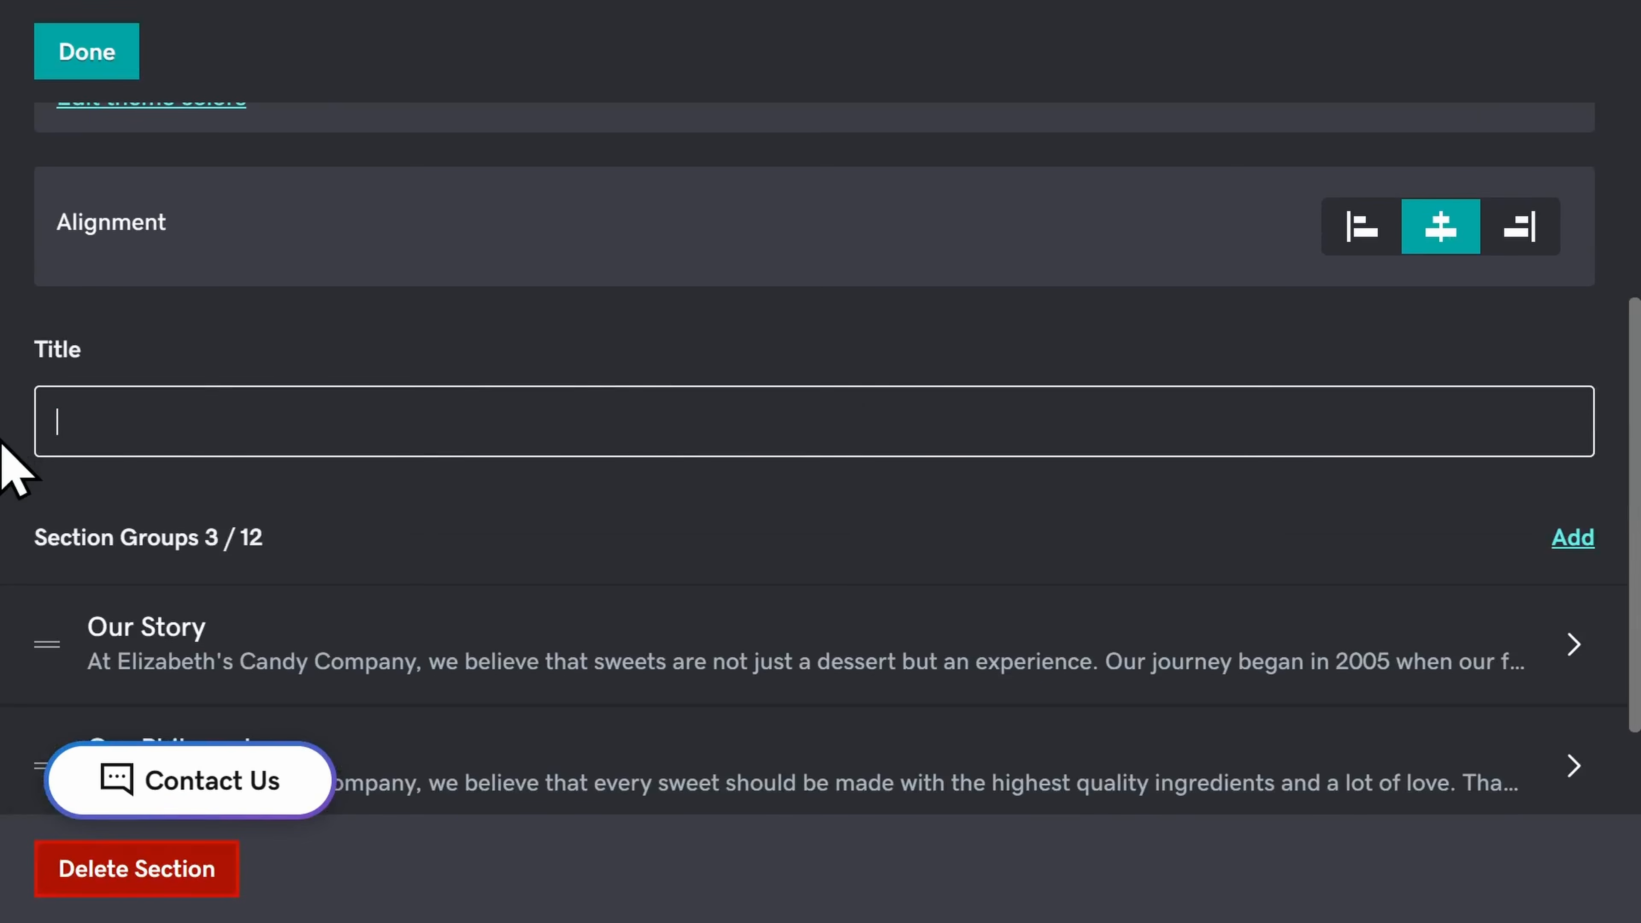
pyautogui.click(88, 45)
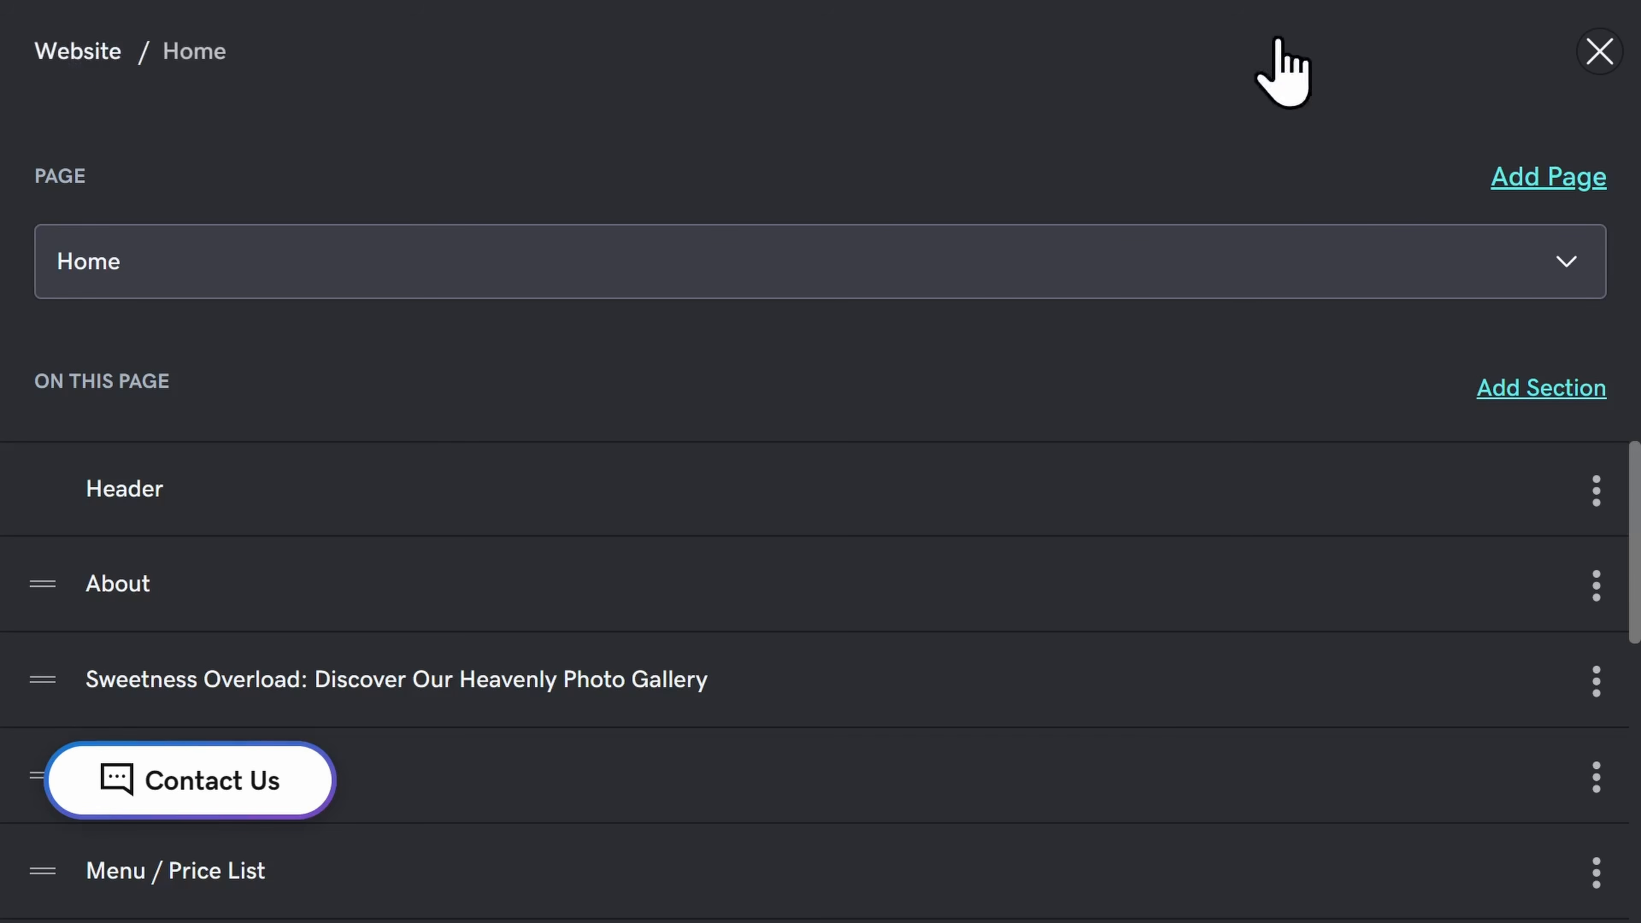
pyautogui.click(1600, 50)
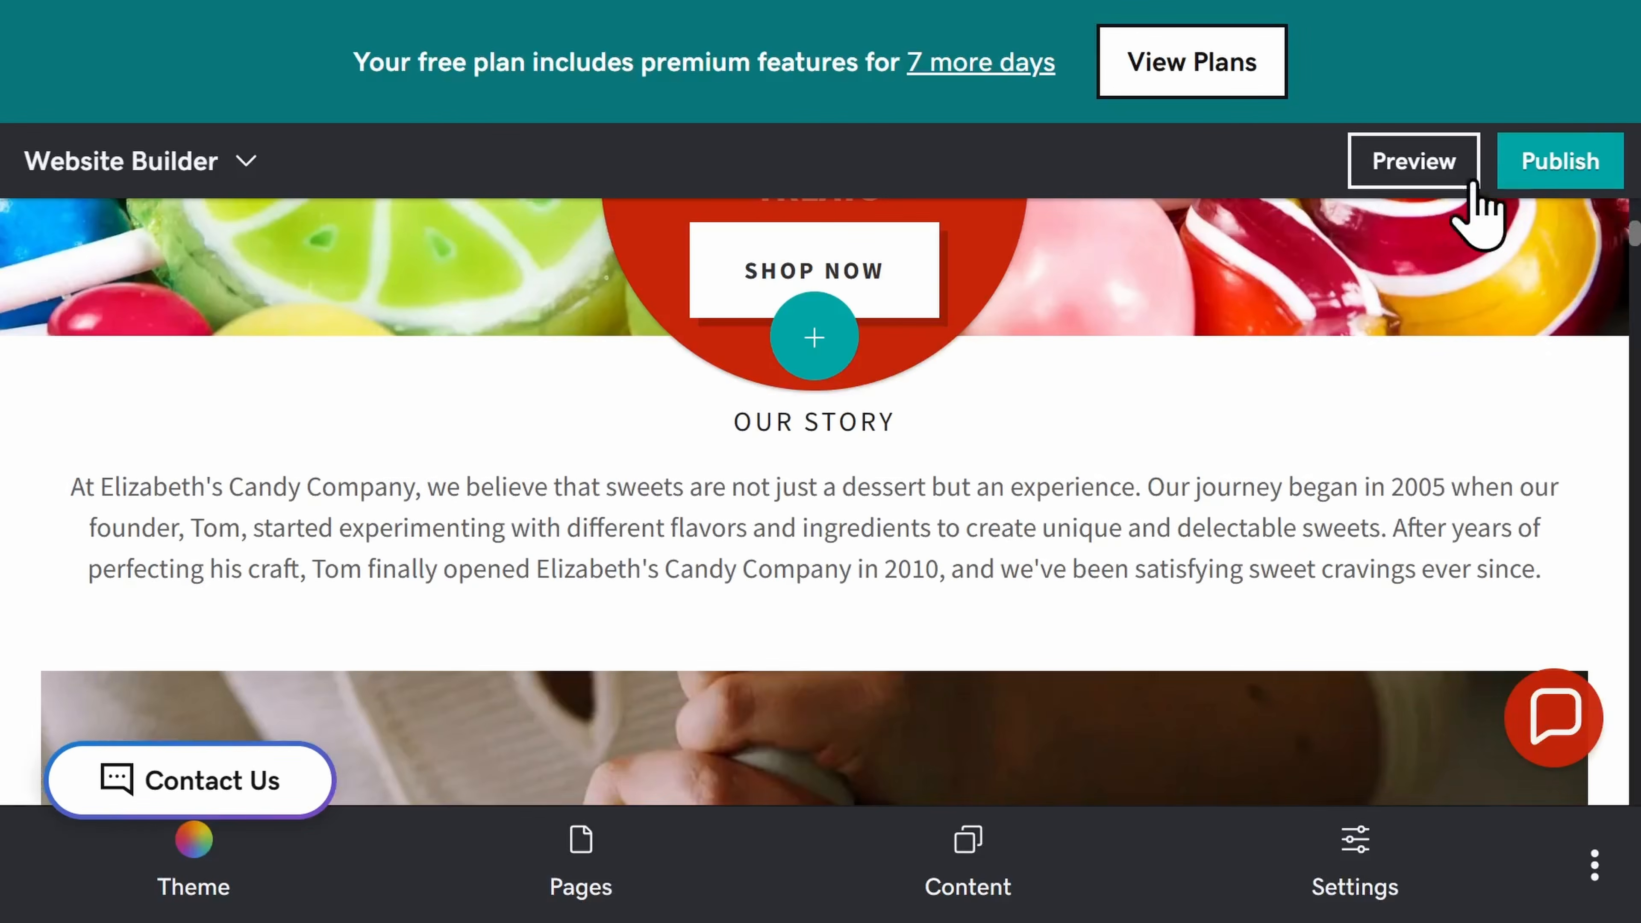
# Look over the page from the header to the photo gallery, and review the Our Philosophy group's headline and description
pyautogui.scroll(5, 1477, 417)
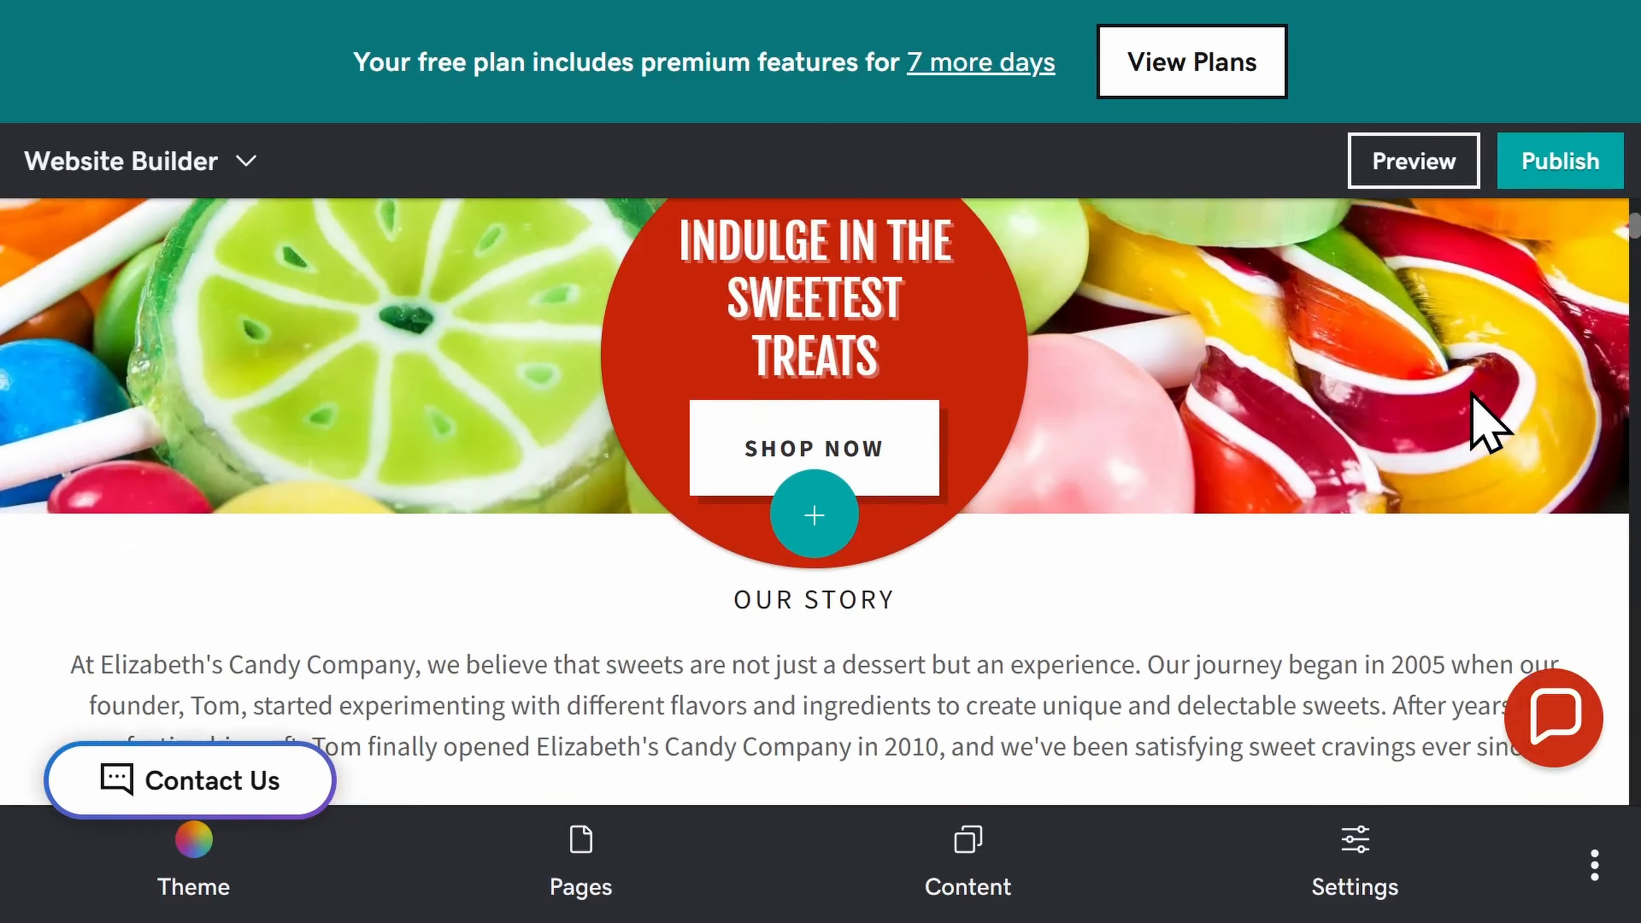
pyautogui.scroll(-6, 1444, 447)
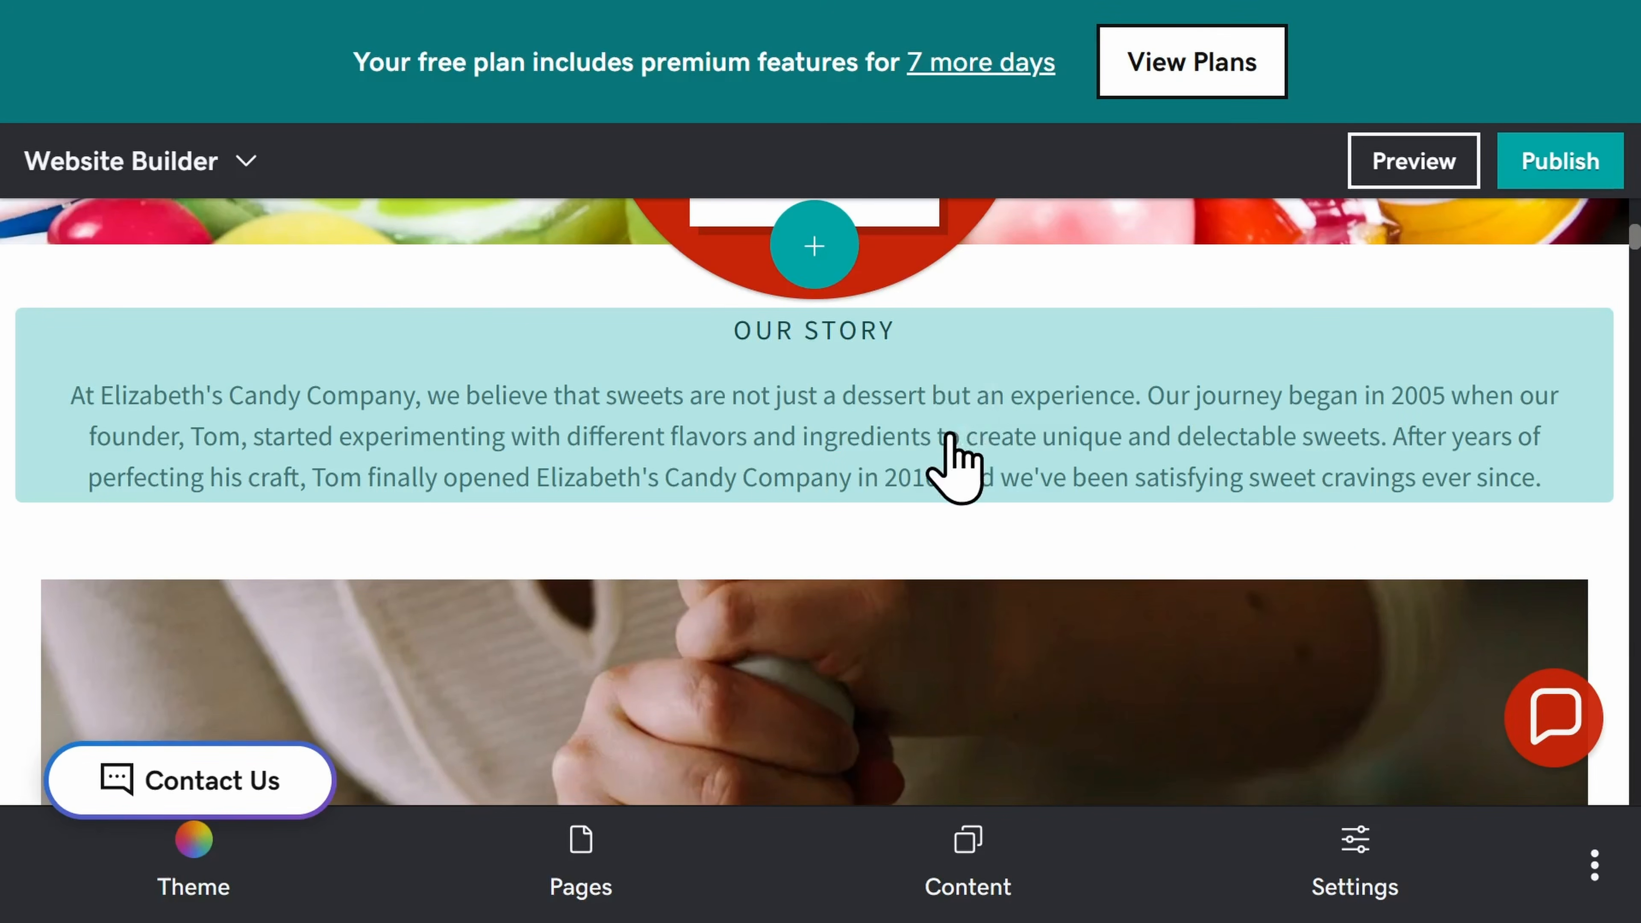
pyautogui.scroll(-4, 955, 467)
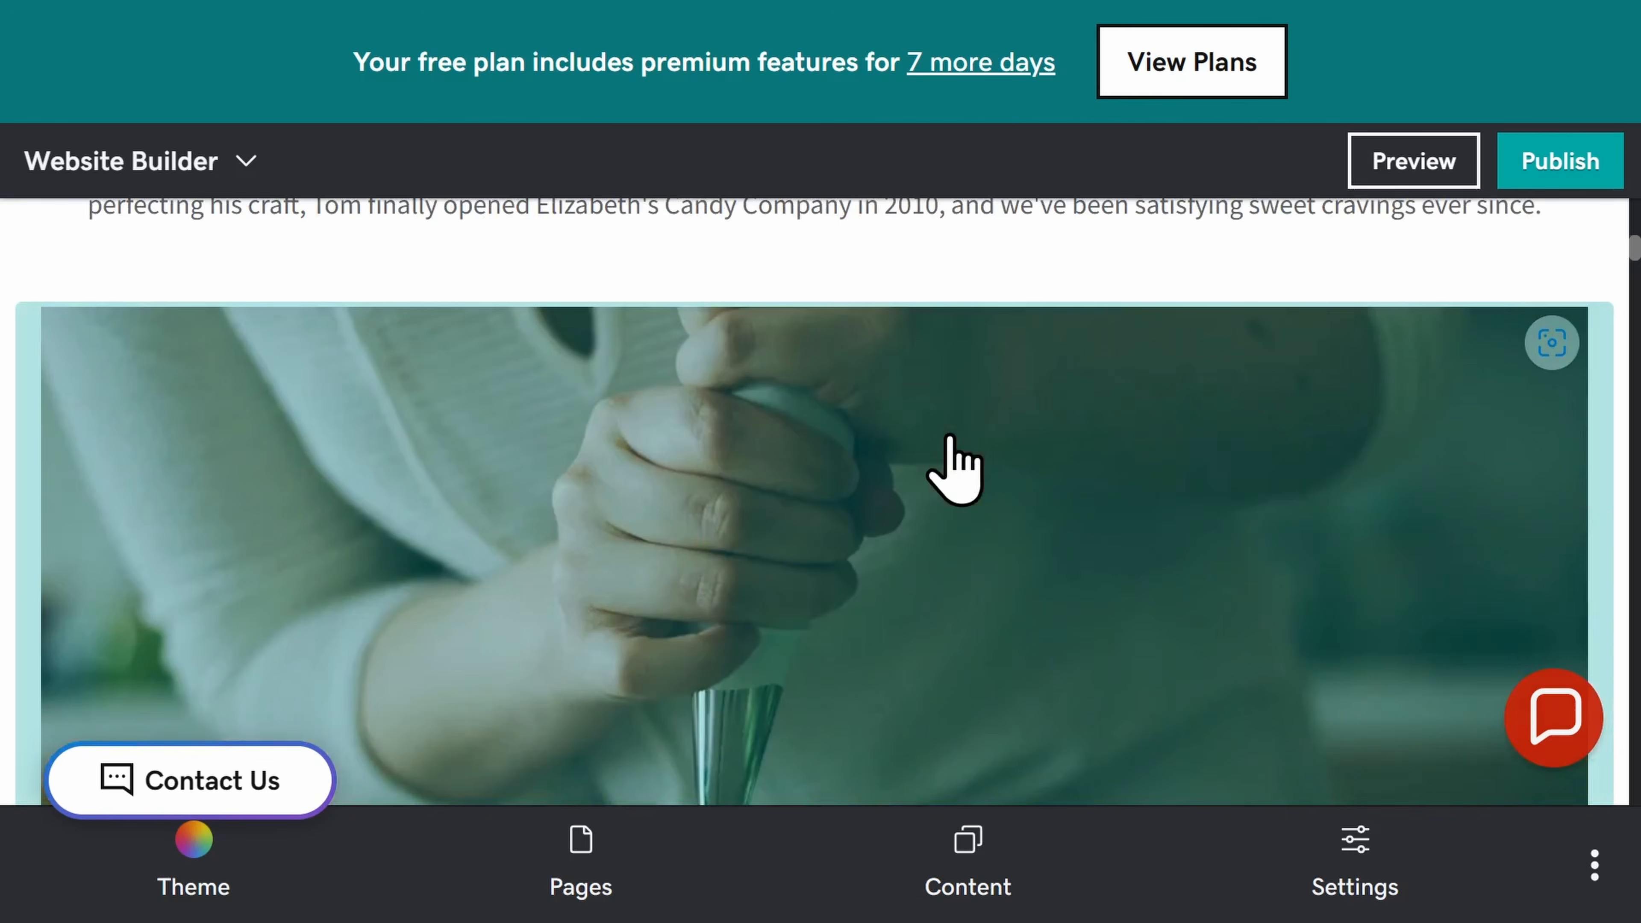
pyautogui.scroll(-2, 955, 467)
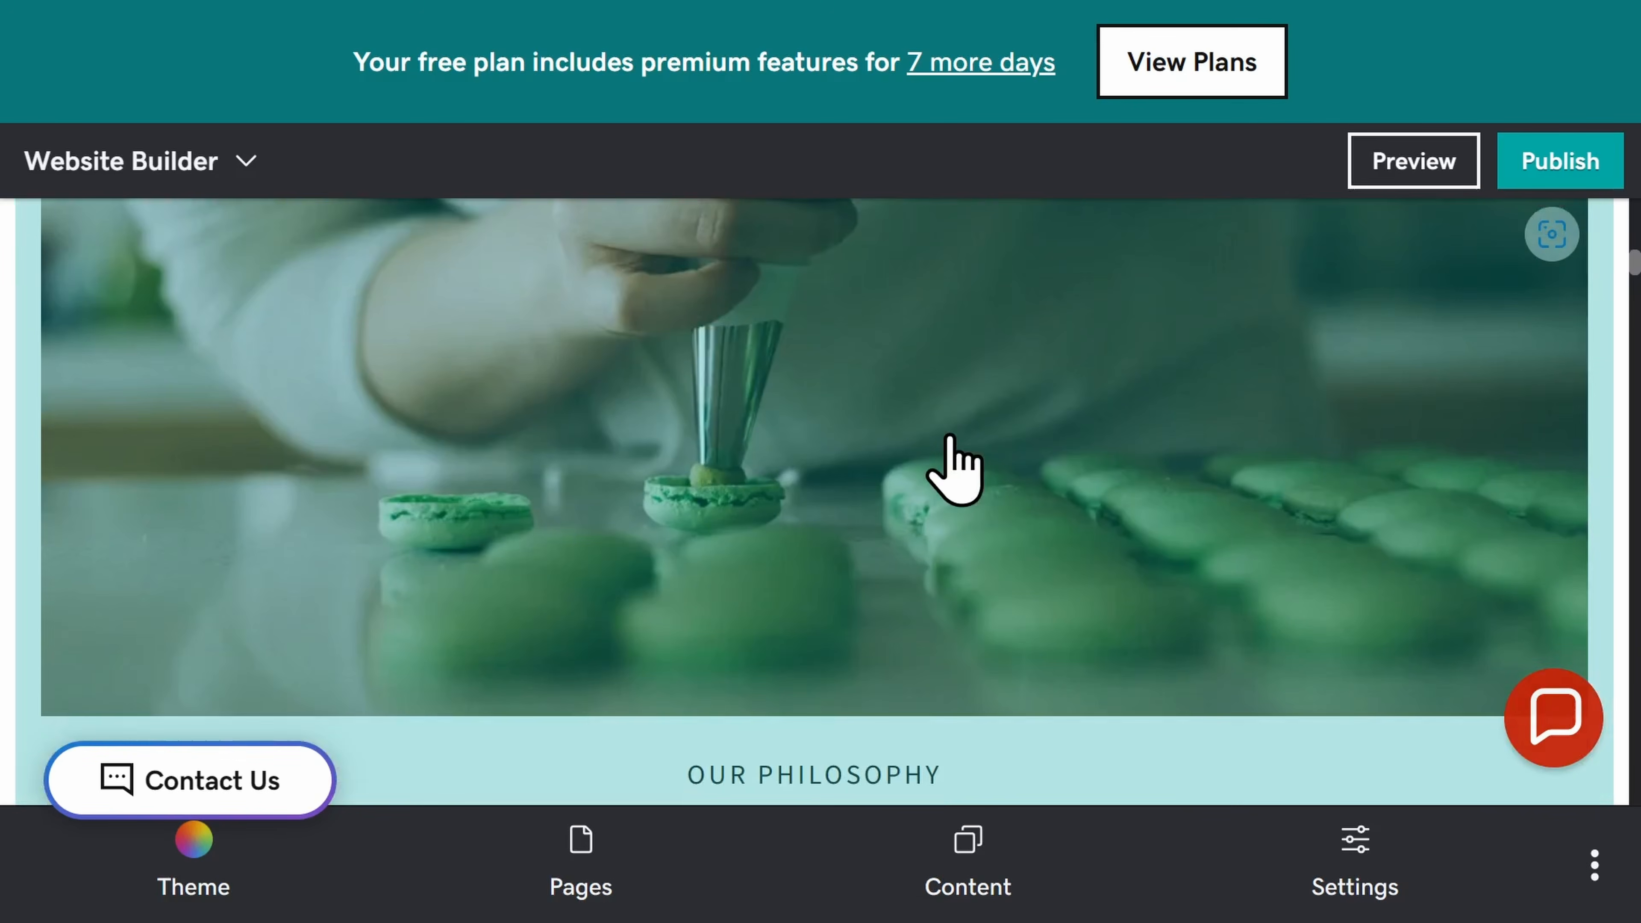
pyautogui.scroll(-2, 955, 466)
pyautogui.click(959, 466)
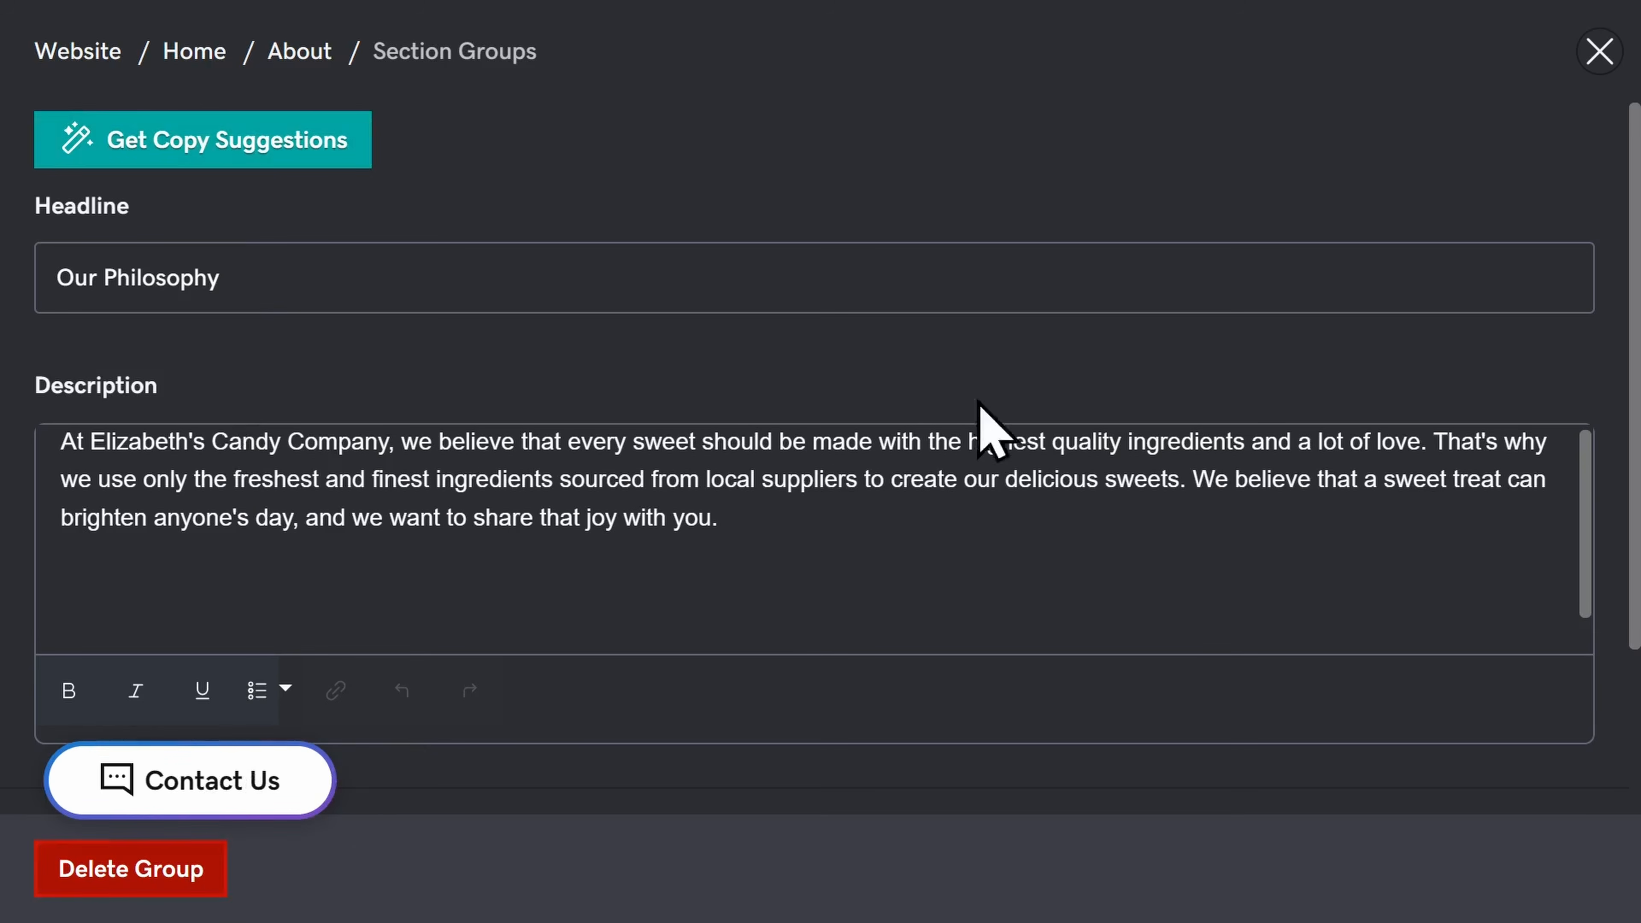
pyautogui.click(1600, 51)
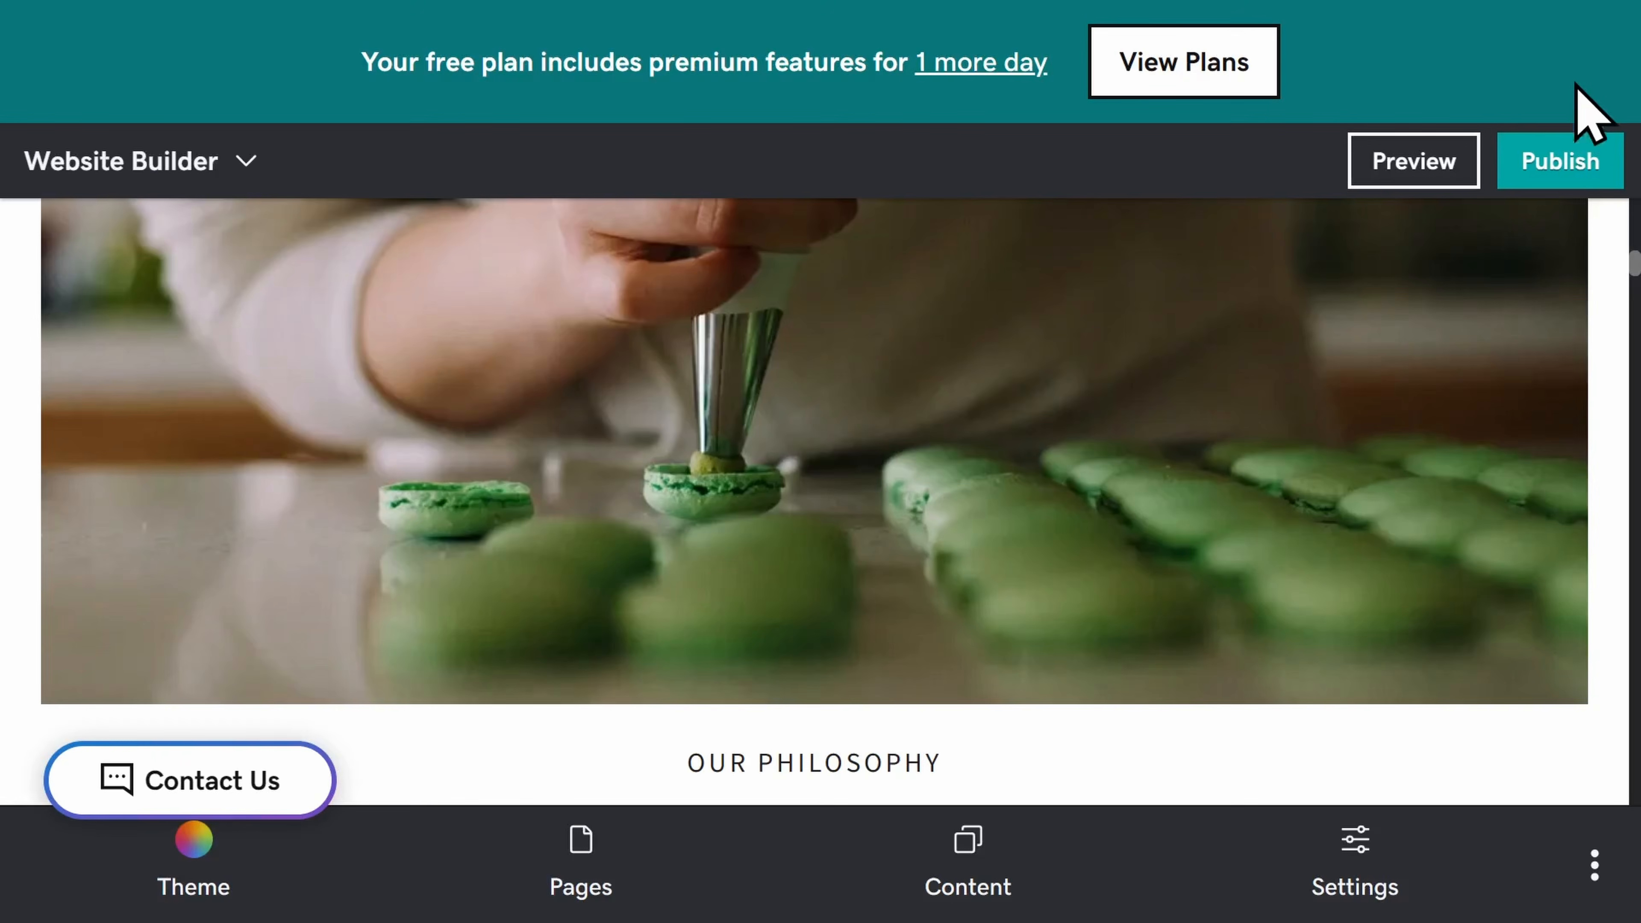
pyautogui.scroll(-10, 1625, 278)
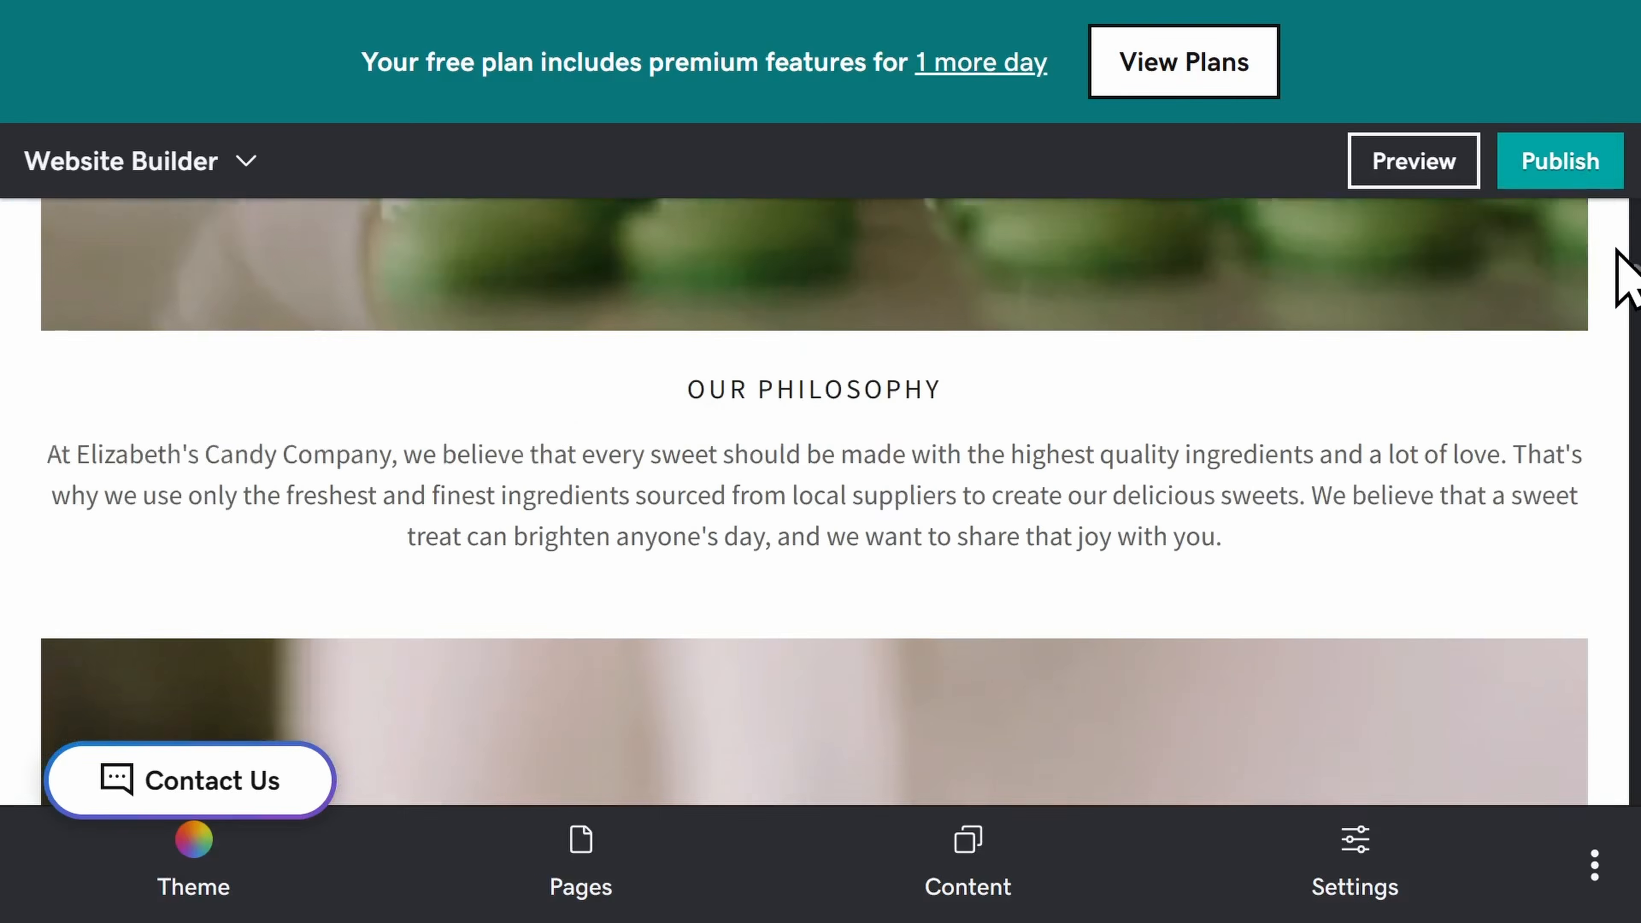
pyautogui.scroll(-12, 1625, 277)
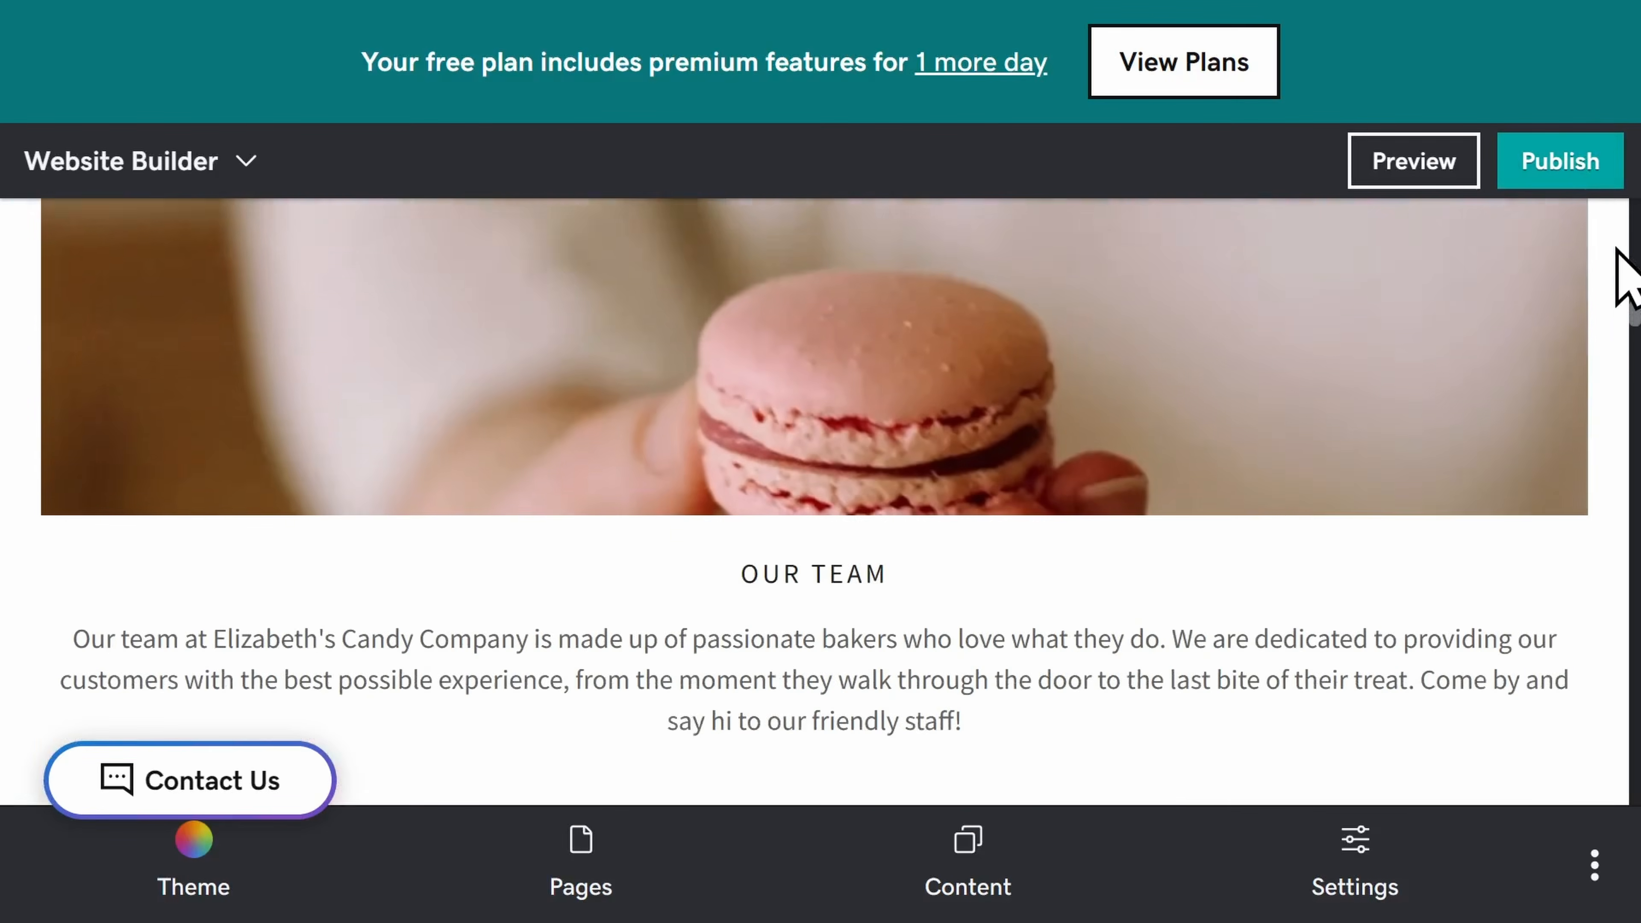
pyautogui.scroll(-2, 1625, 278)
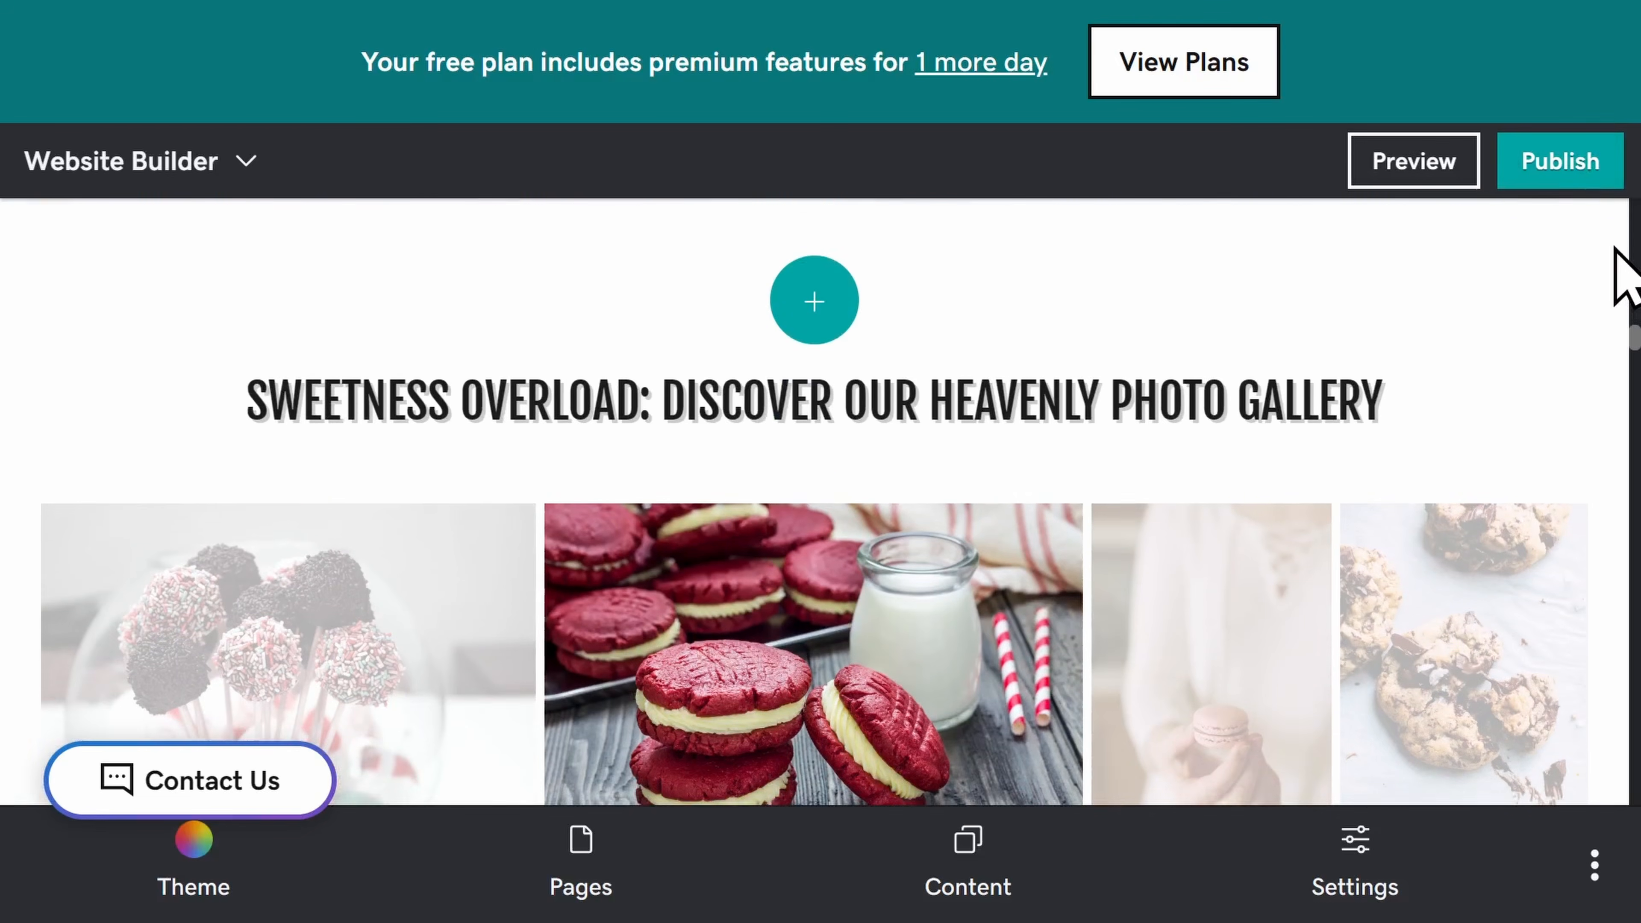
pyautogui.scroll(-4, 1625, 278)
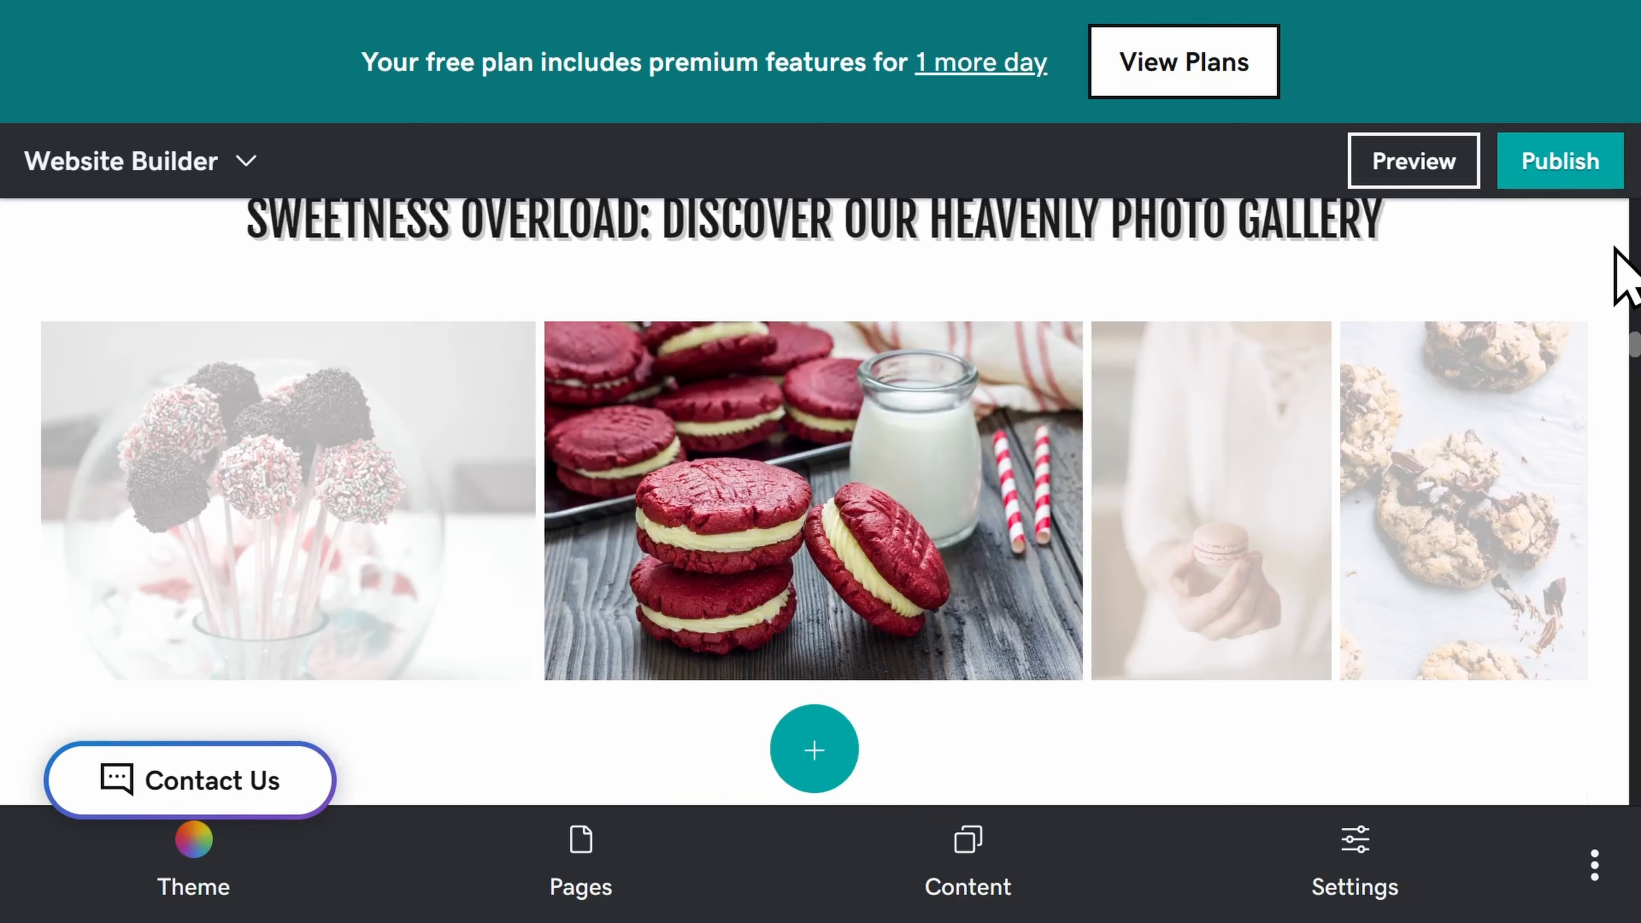
# Replace the red sandwich cookie photo in the gallery with the gummy bear image from the stock media
pyautogui.moveTo(723, 556)
pyautogui.click(722, 528)
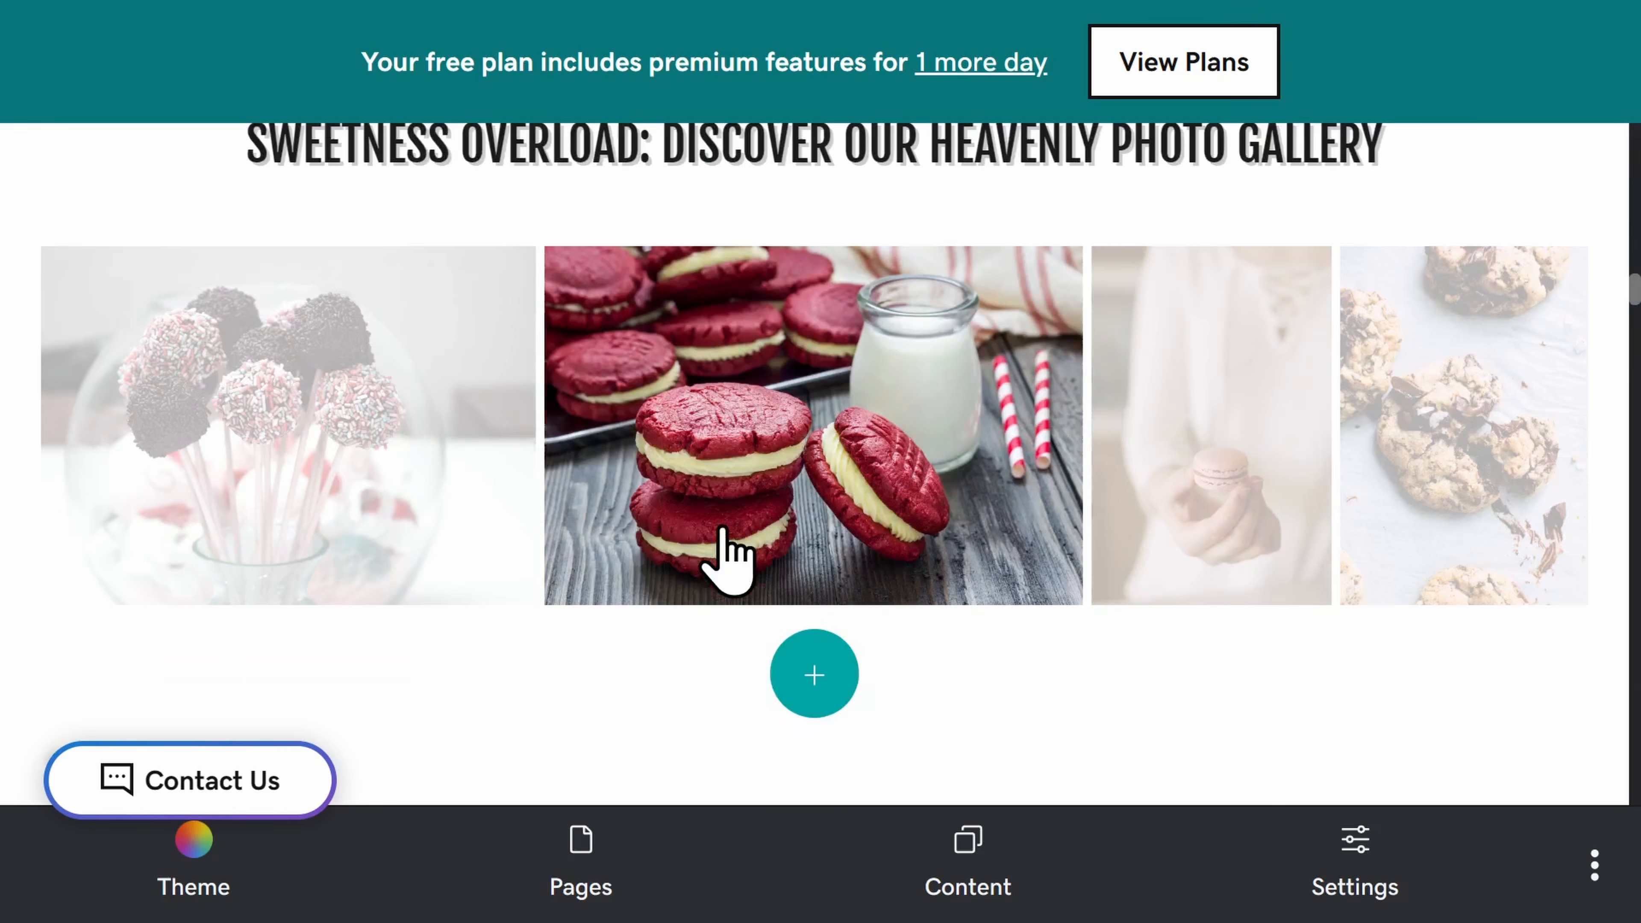
pyautogui.scroll(5, 722, 527)
pyautogui.scroll(2, 723, 529)
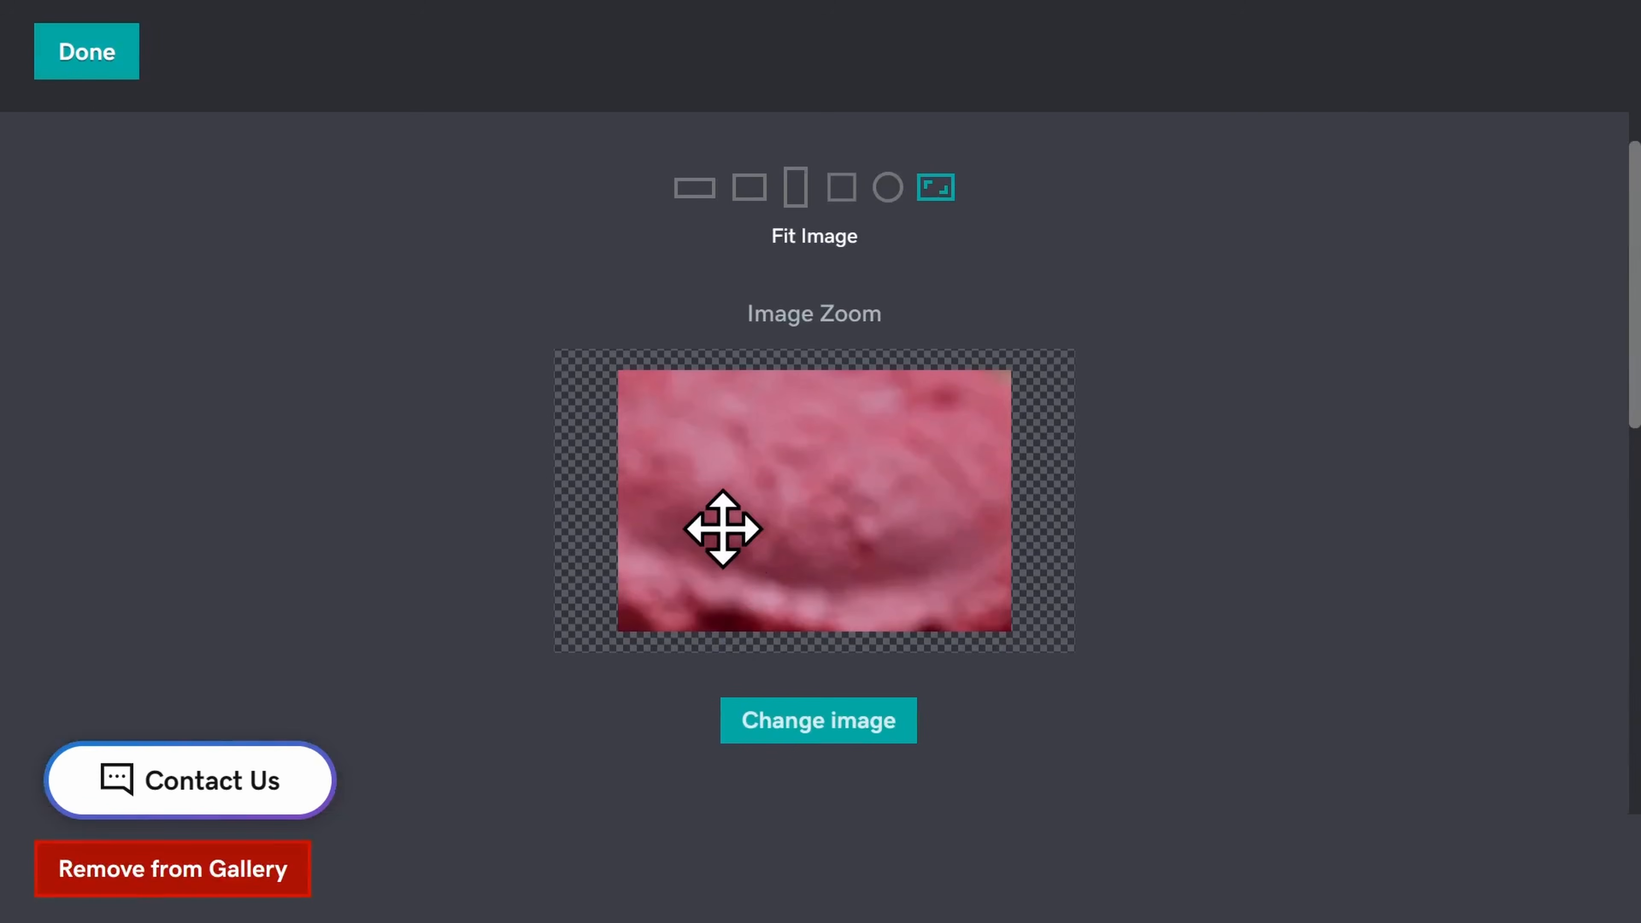
pyautogui.click(781, 718)
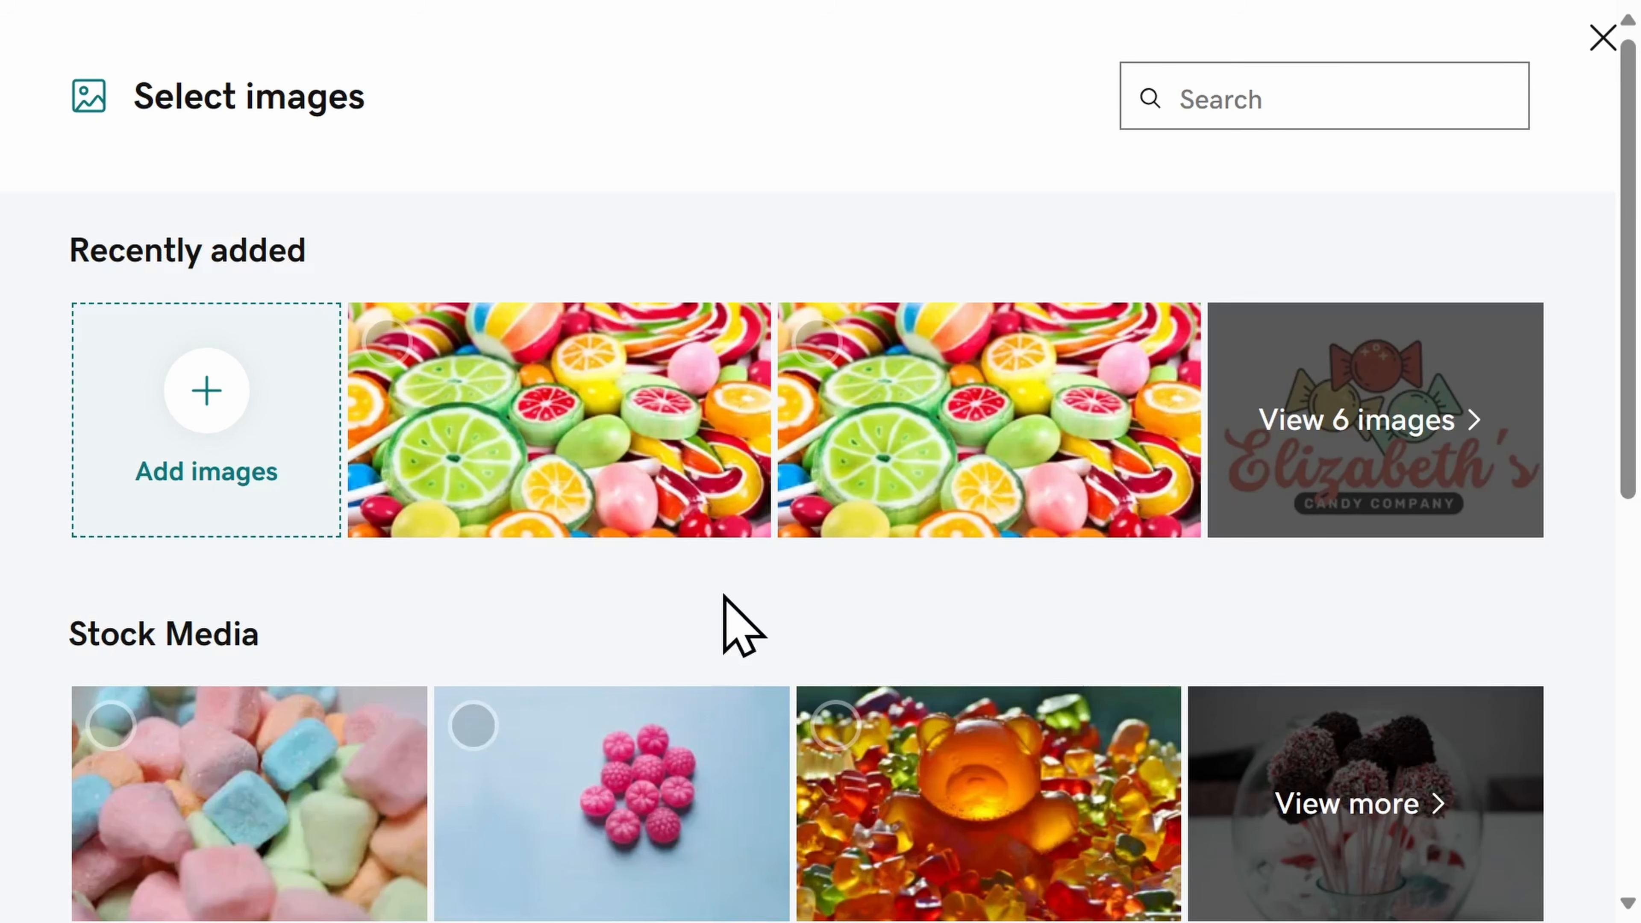
pyautogui.scroll(-2, 743, 624)
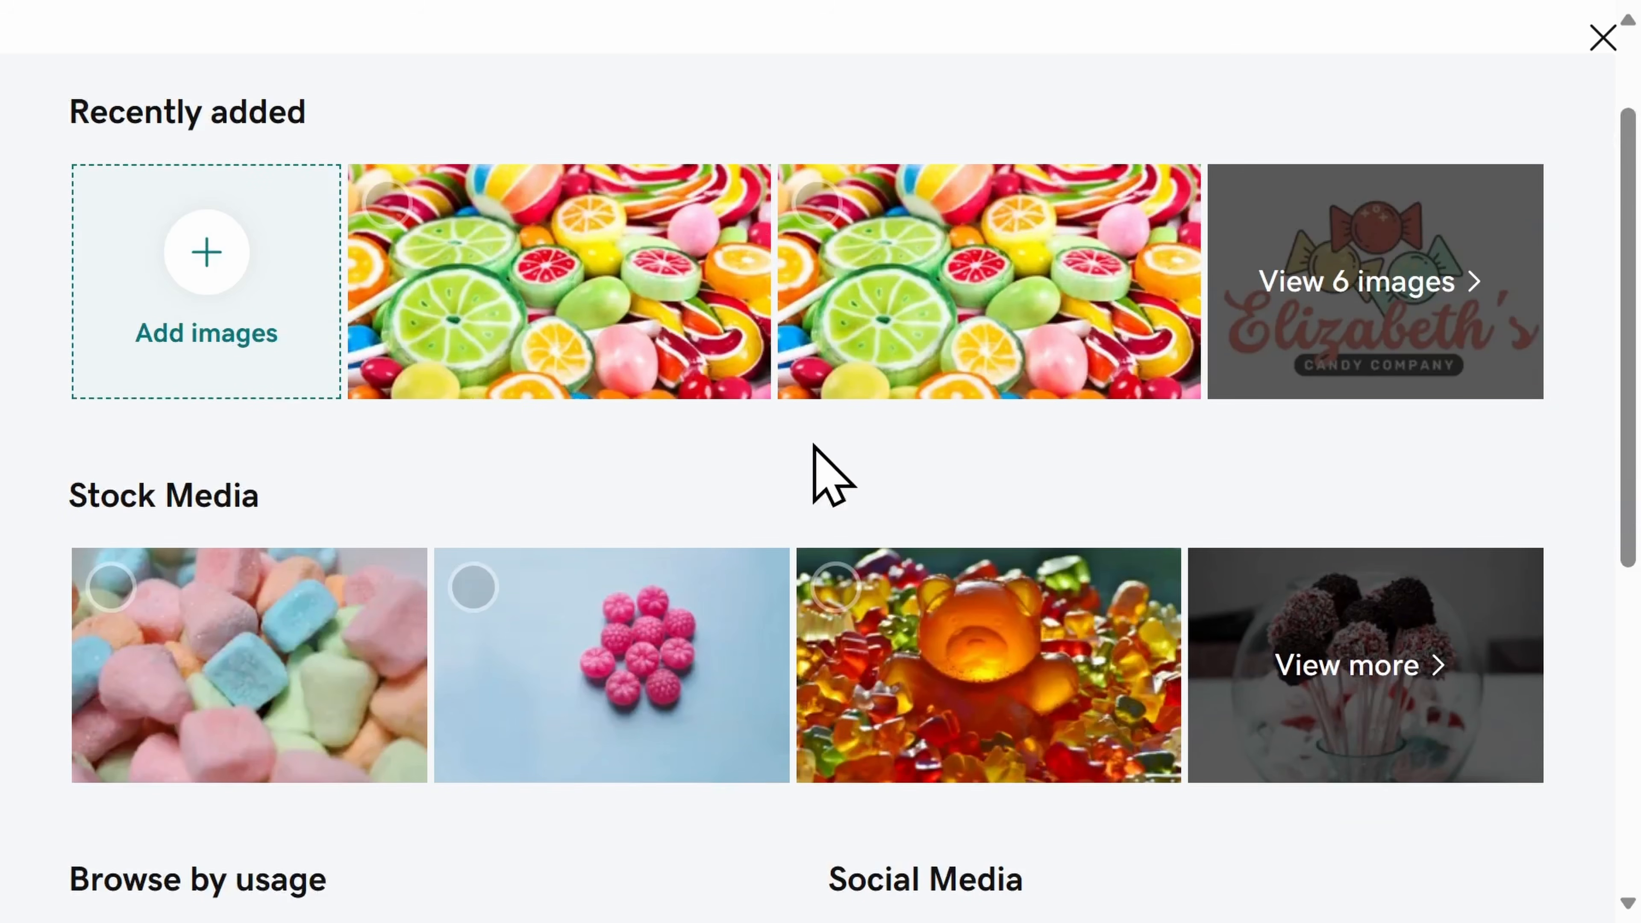
pyautogui.click(840, 589)
pyautogui.click(1481, 866)
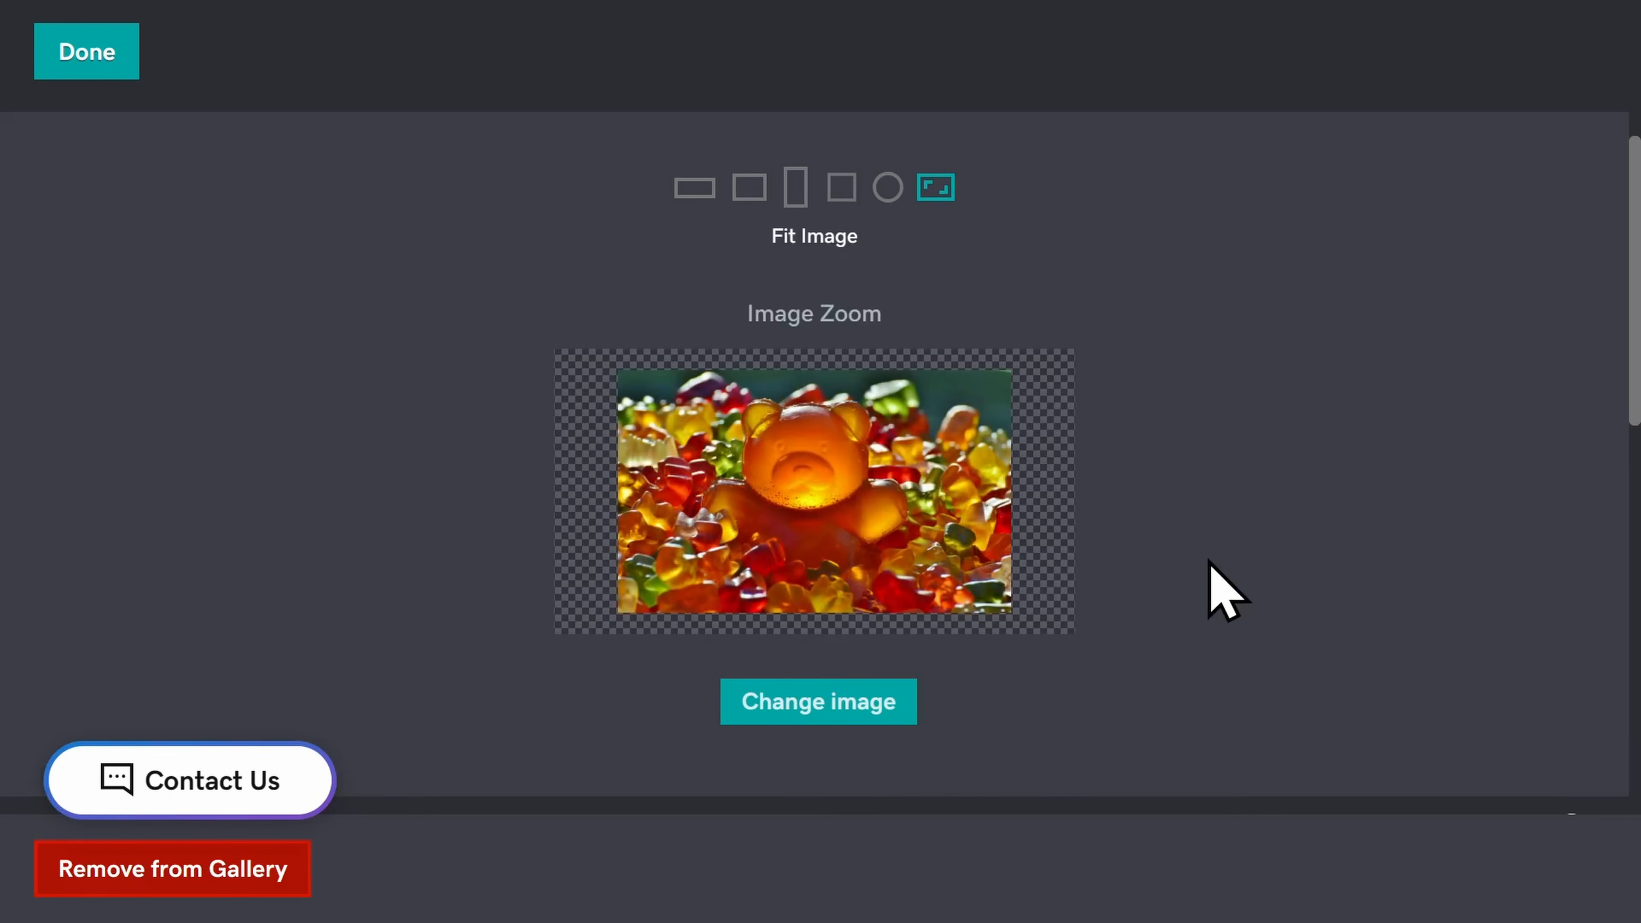
# Set the gummy bear image to the Portrait format, and shift the bear slightly to the right within the frame
pyautogui.click(797, 189)
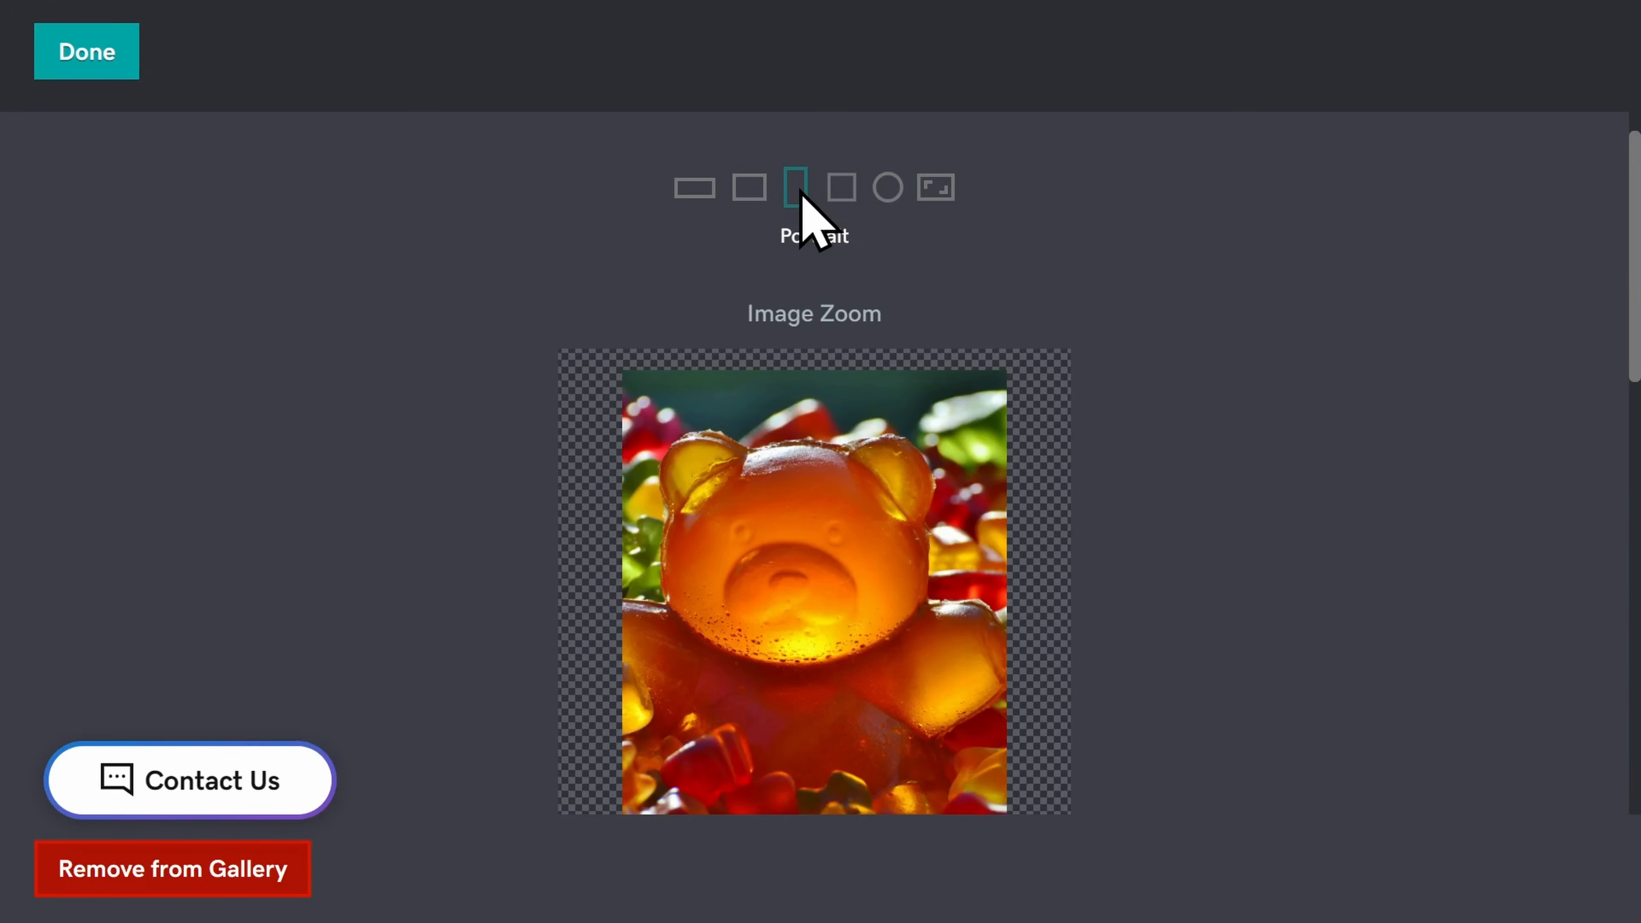
pyautogui.moveTo(817, 569); pyautogui.dragTo(843, 536)
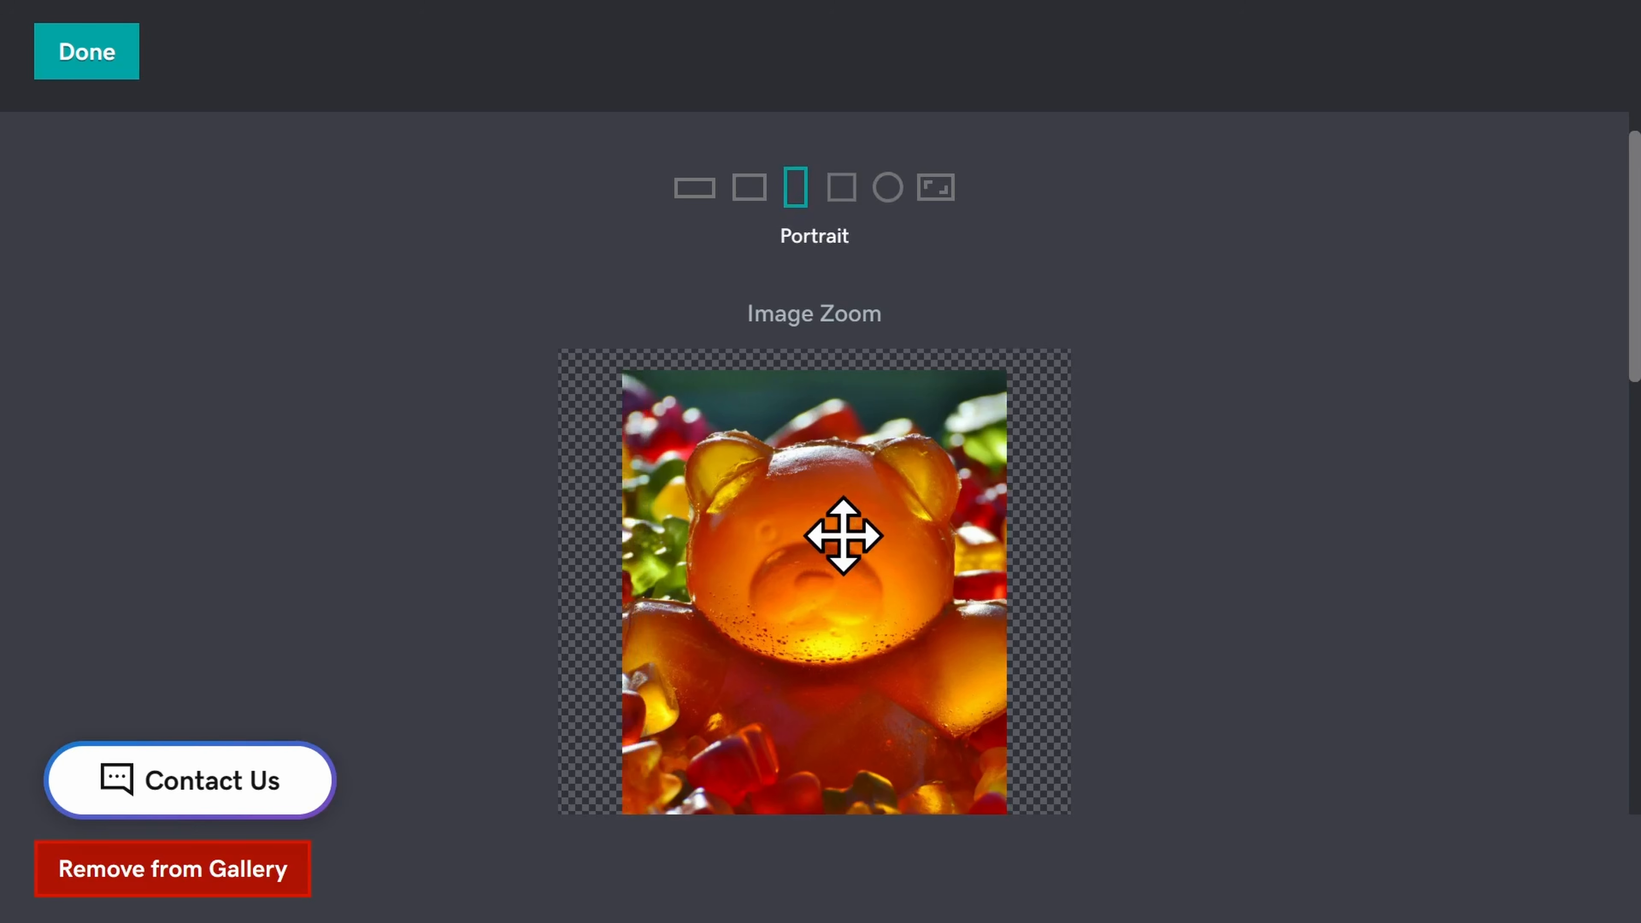
# Enter "Gummy Bears for sale in bulk" as the gummy bear image's description, leaving the caption empty
pyautogui.scroll(-5, 1344, 582)
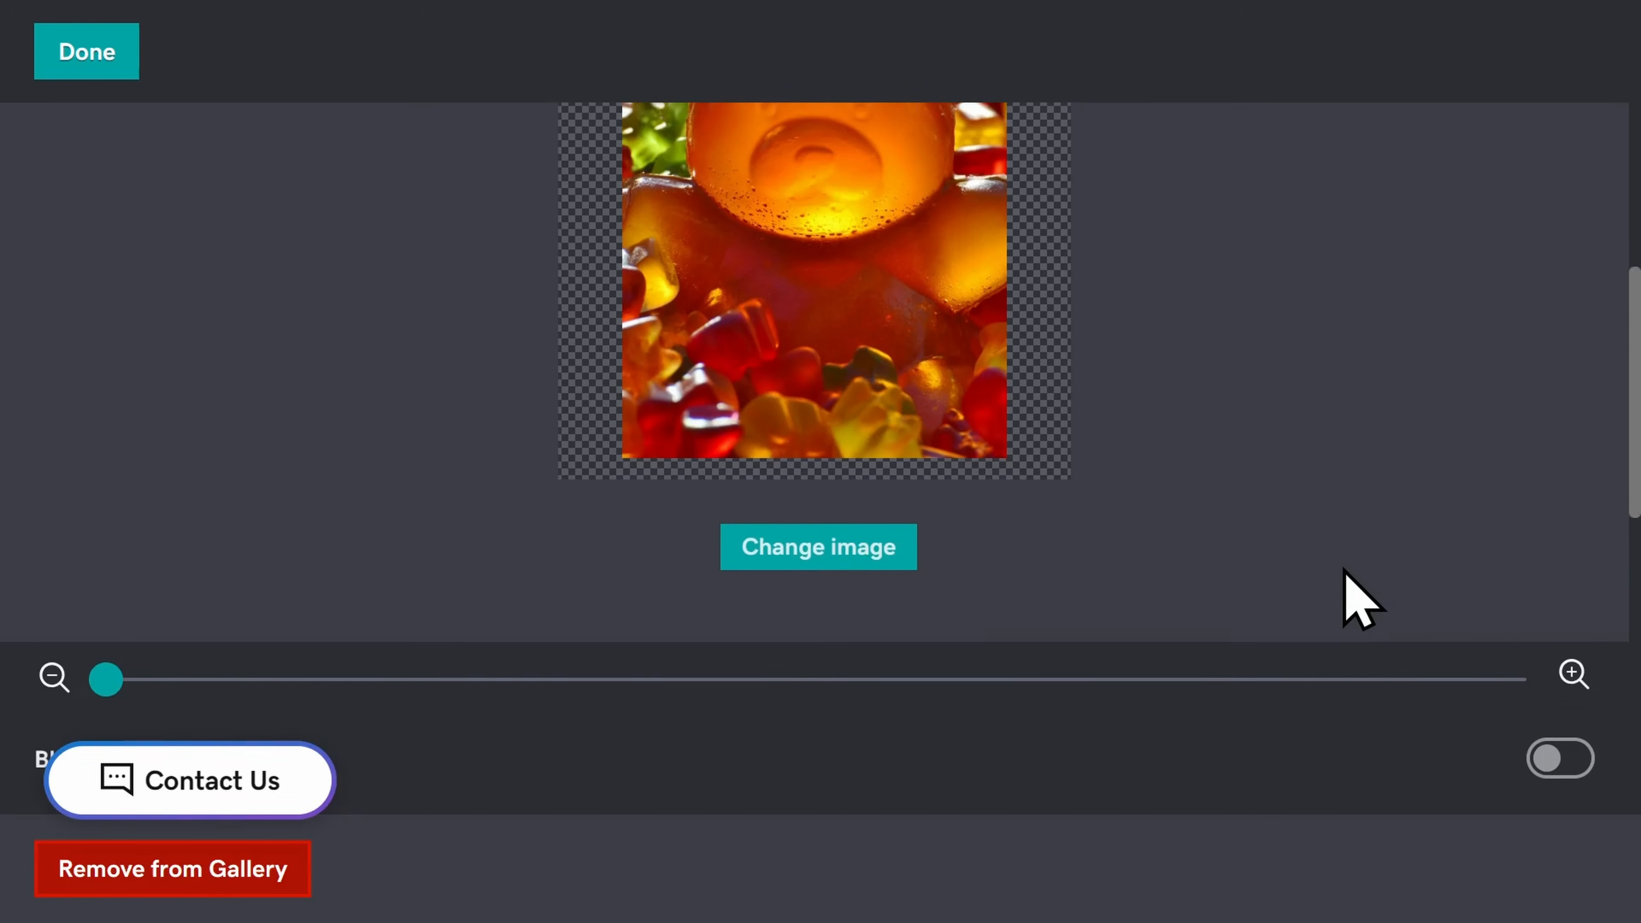
pyautogui.scroll(-3, 1344, 582)
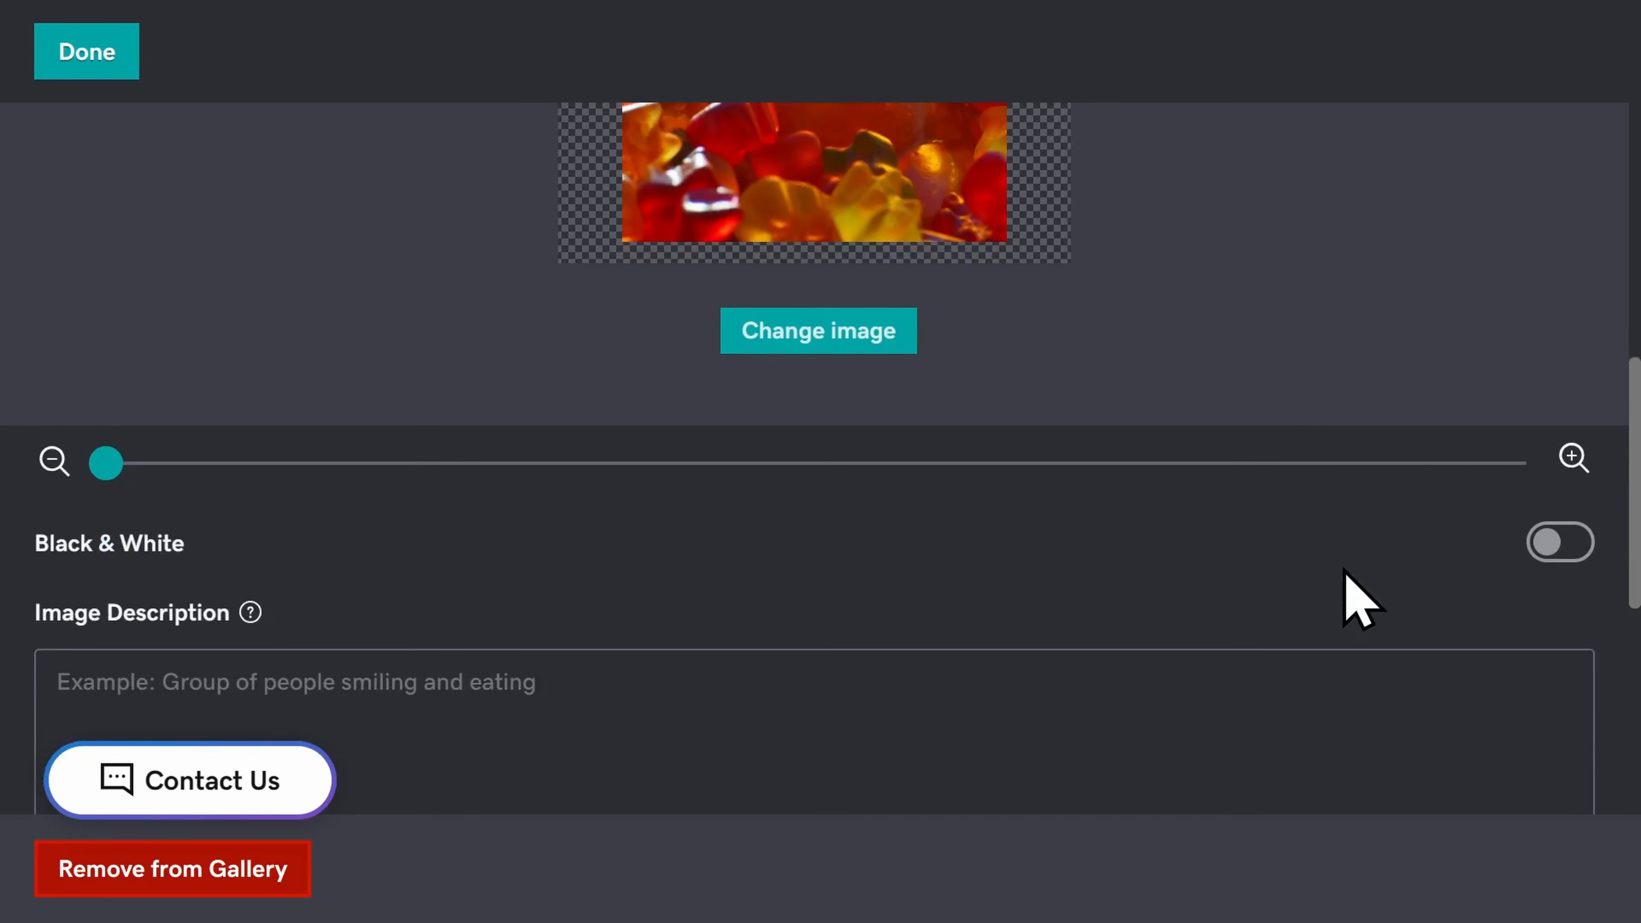
pyautogui.scroll(-5, 1346, 573)
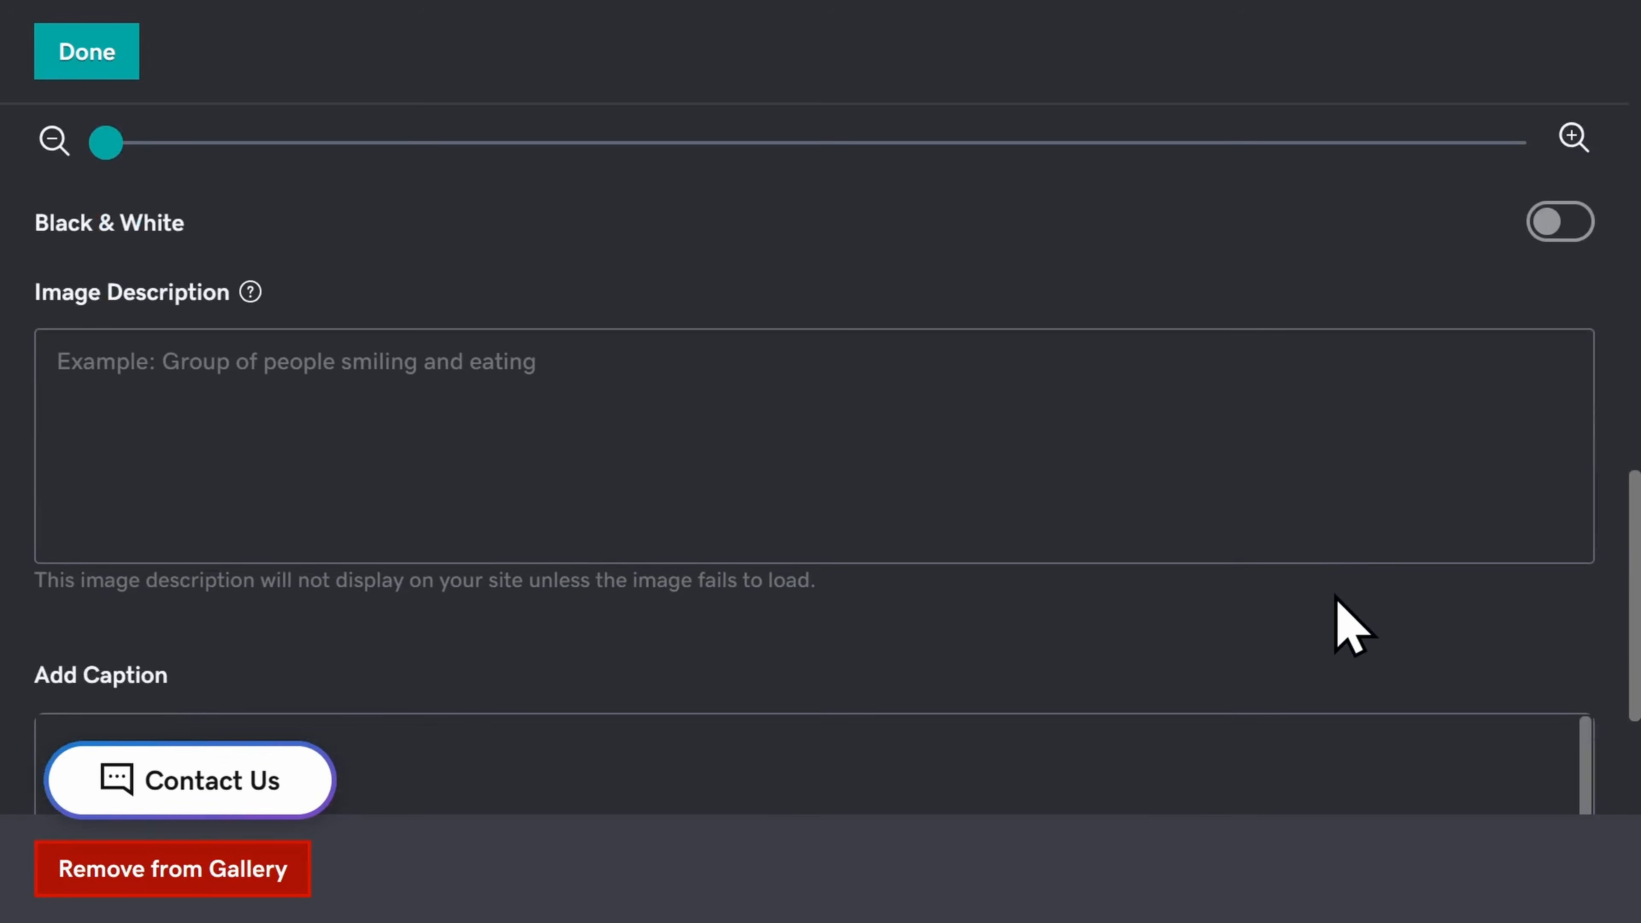
pyautogui.click(416, 377)
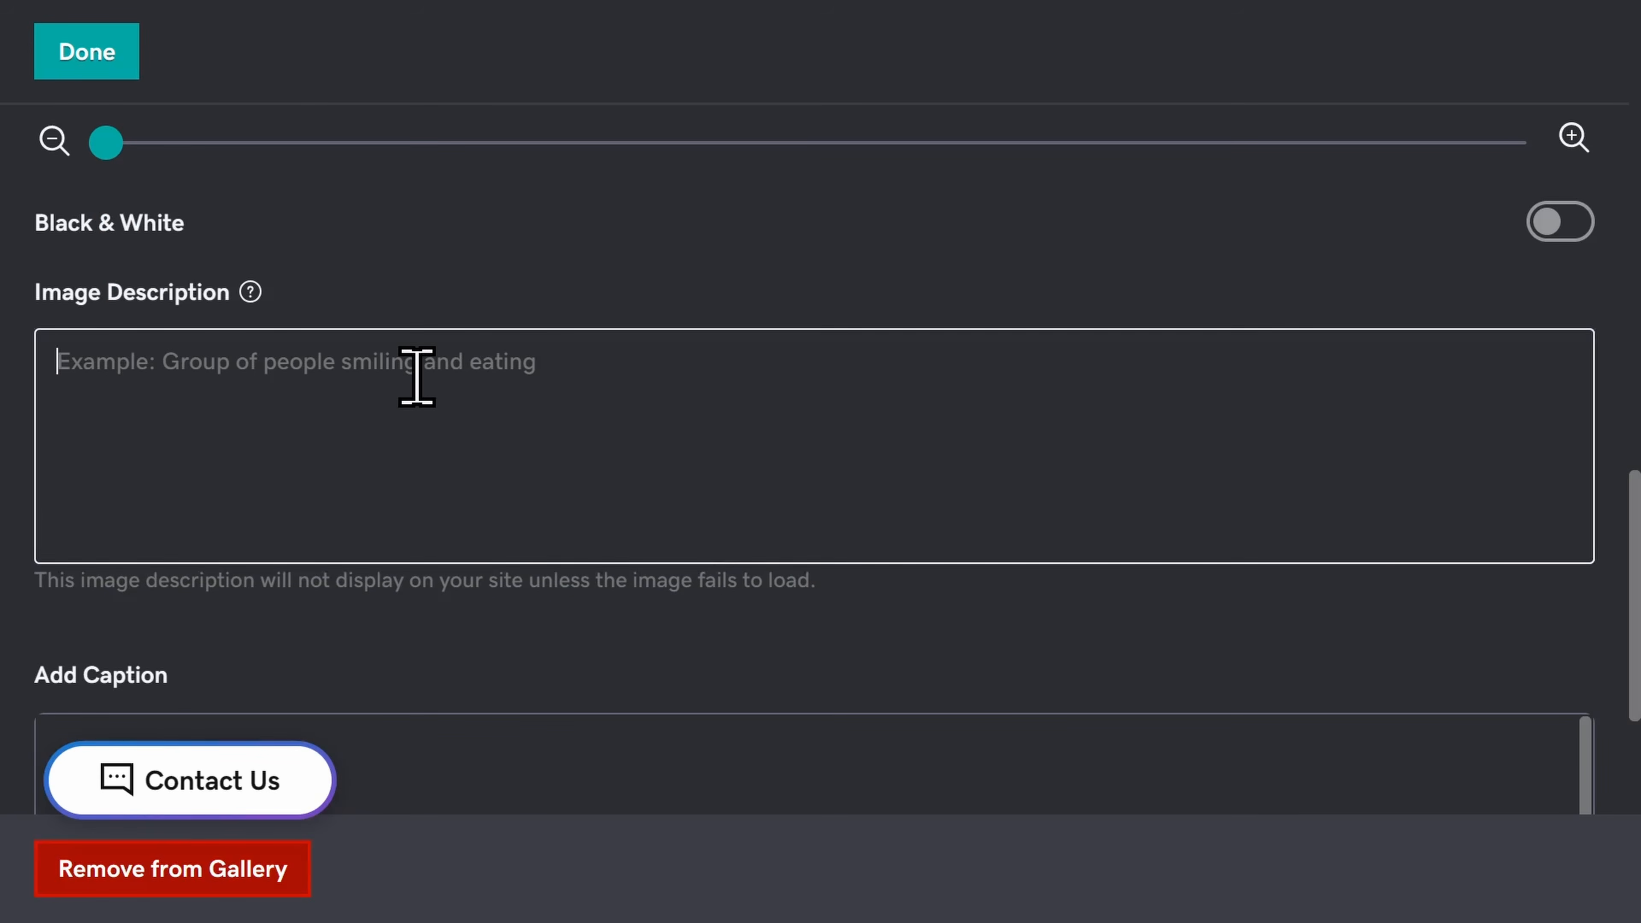
pyautogui.write('Gummy Bears for sale in bulk')
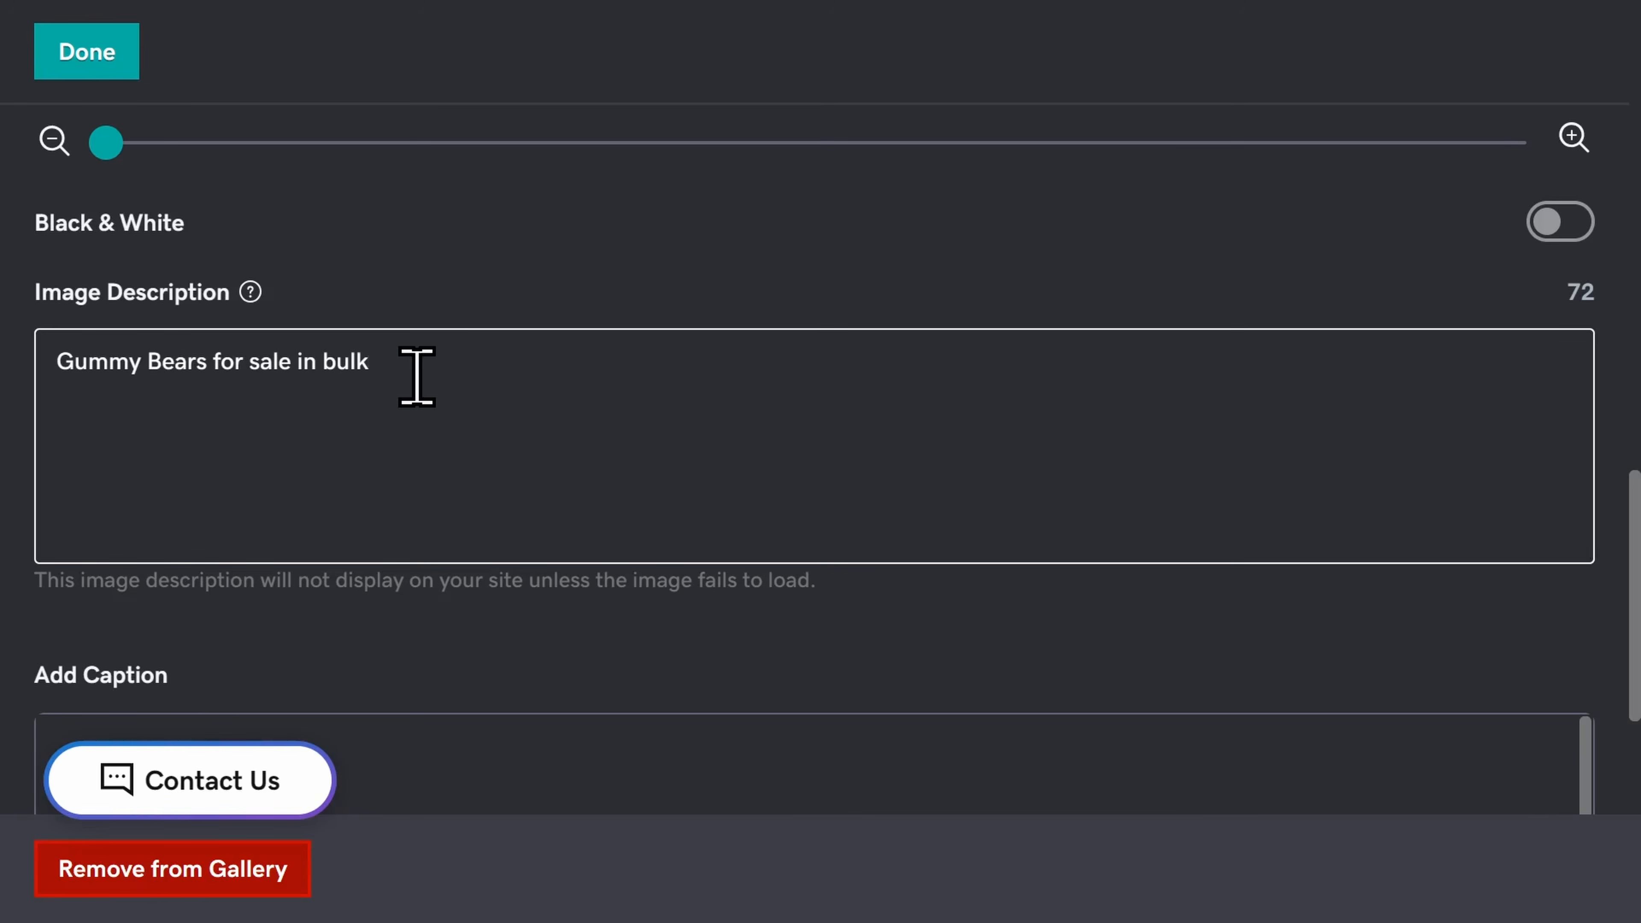
pyautogui.scroll(-4, 420, 388)
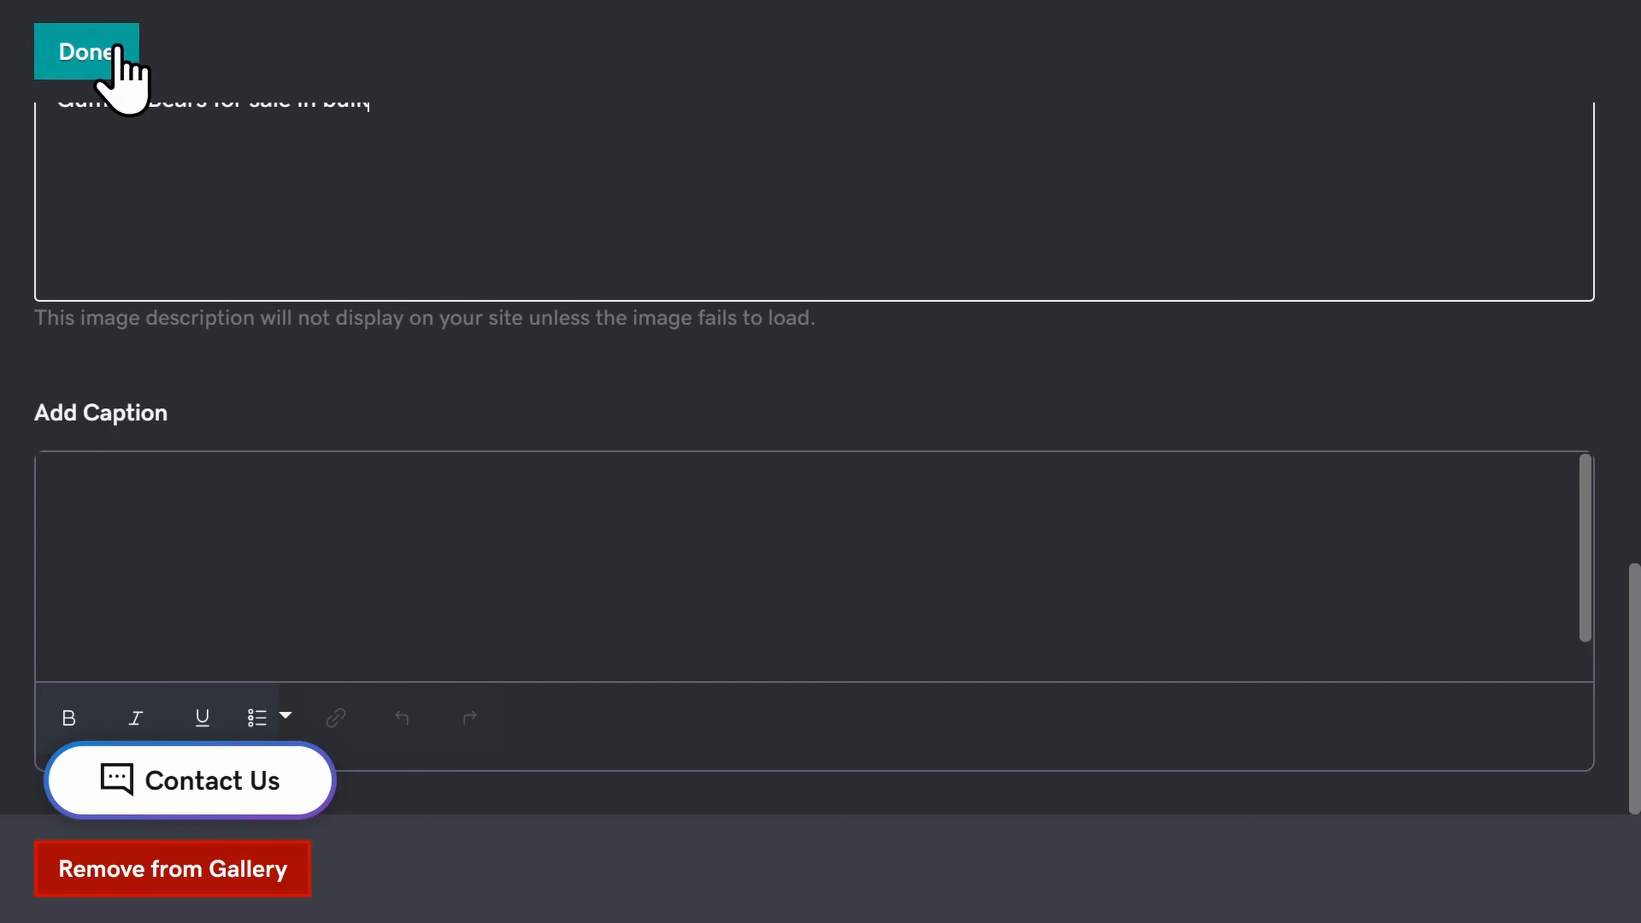
# Confirm the gummy bear image's edits and close the Photo Gallery section's settings
pyautogui.click(119, 81)
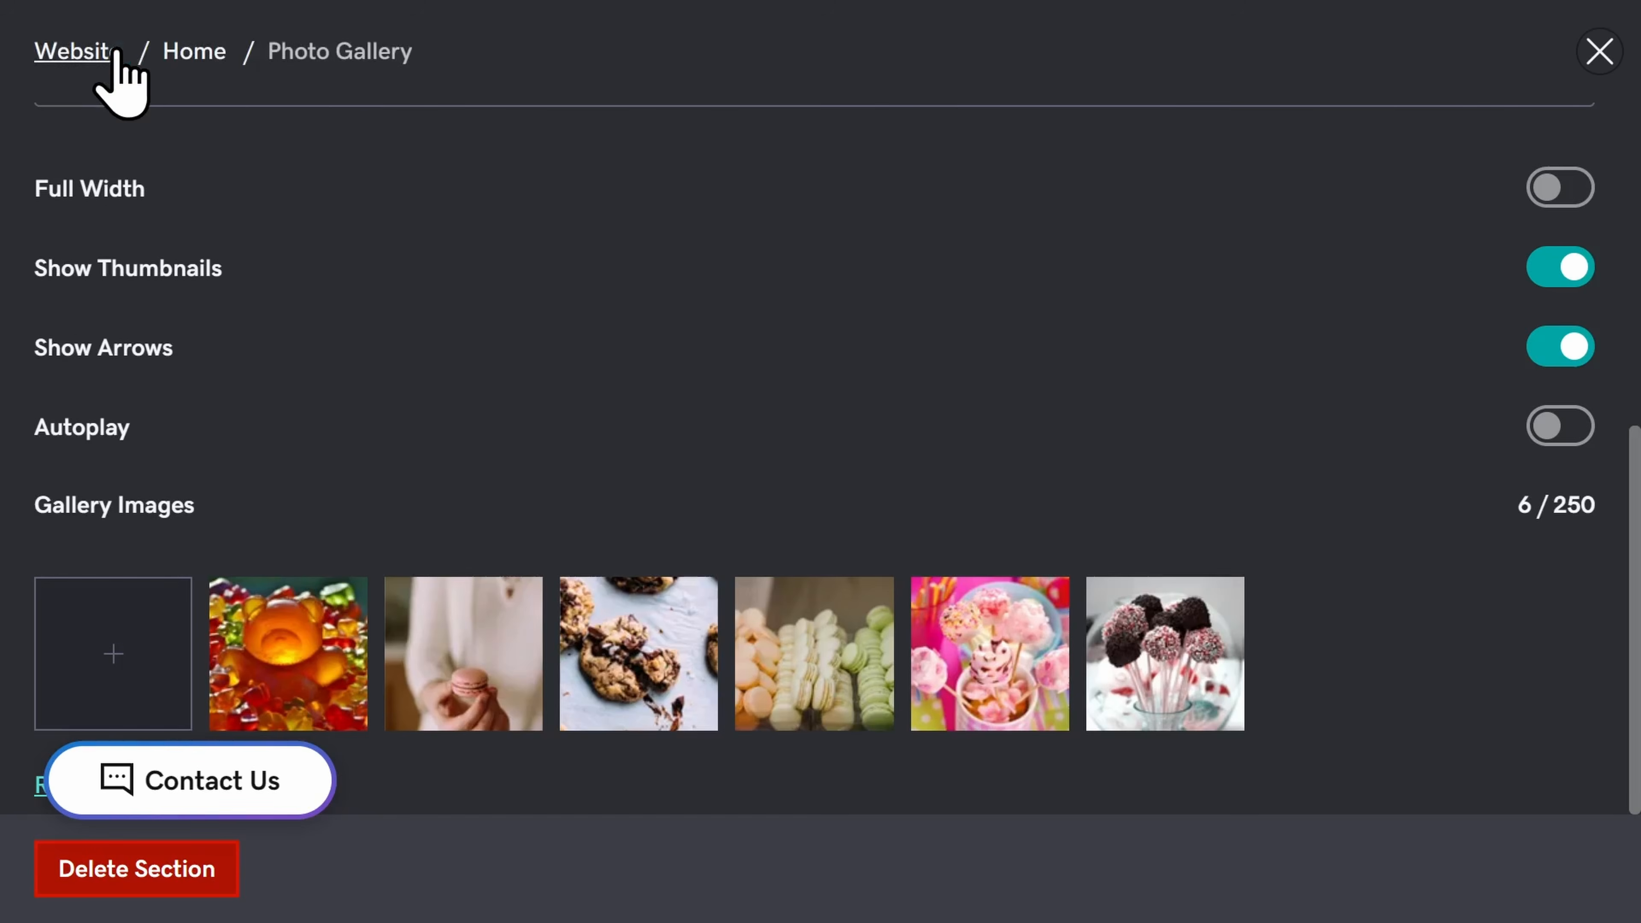
pyautogui.click(1601, 55)
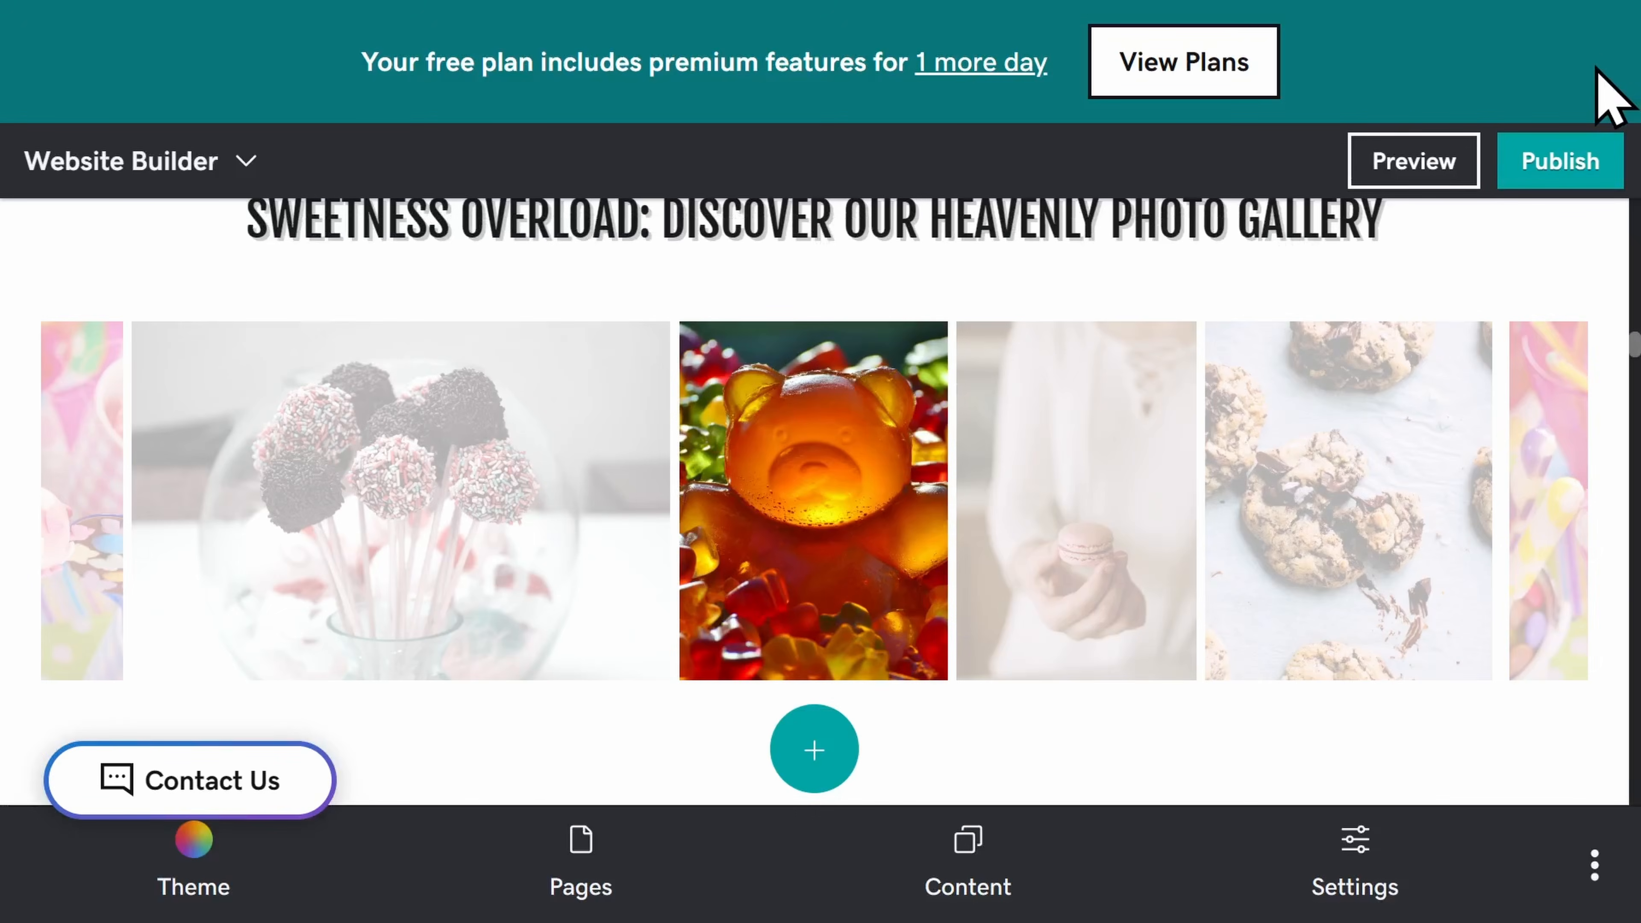
pyautogui.moveTo(784, 449)
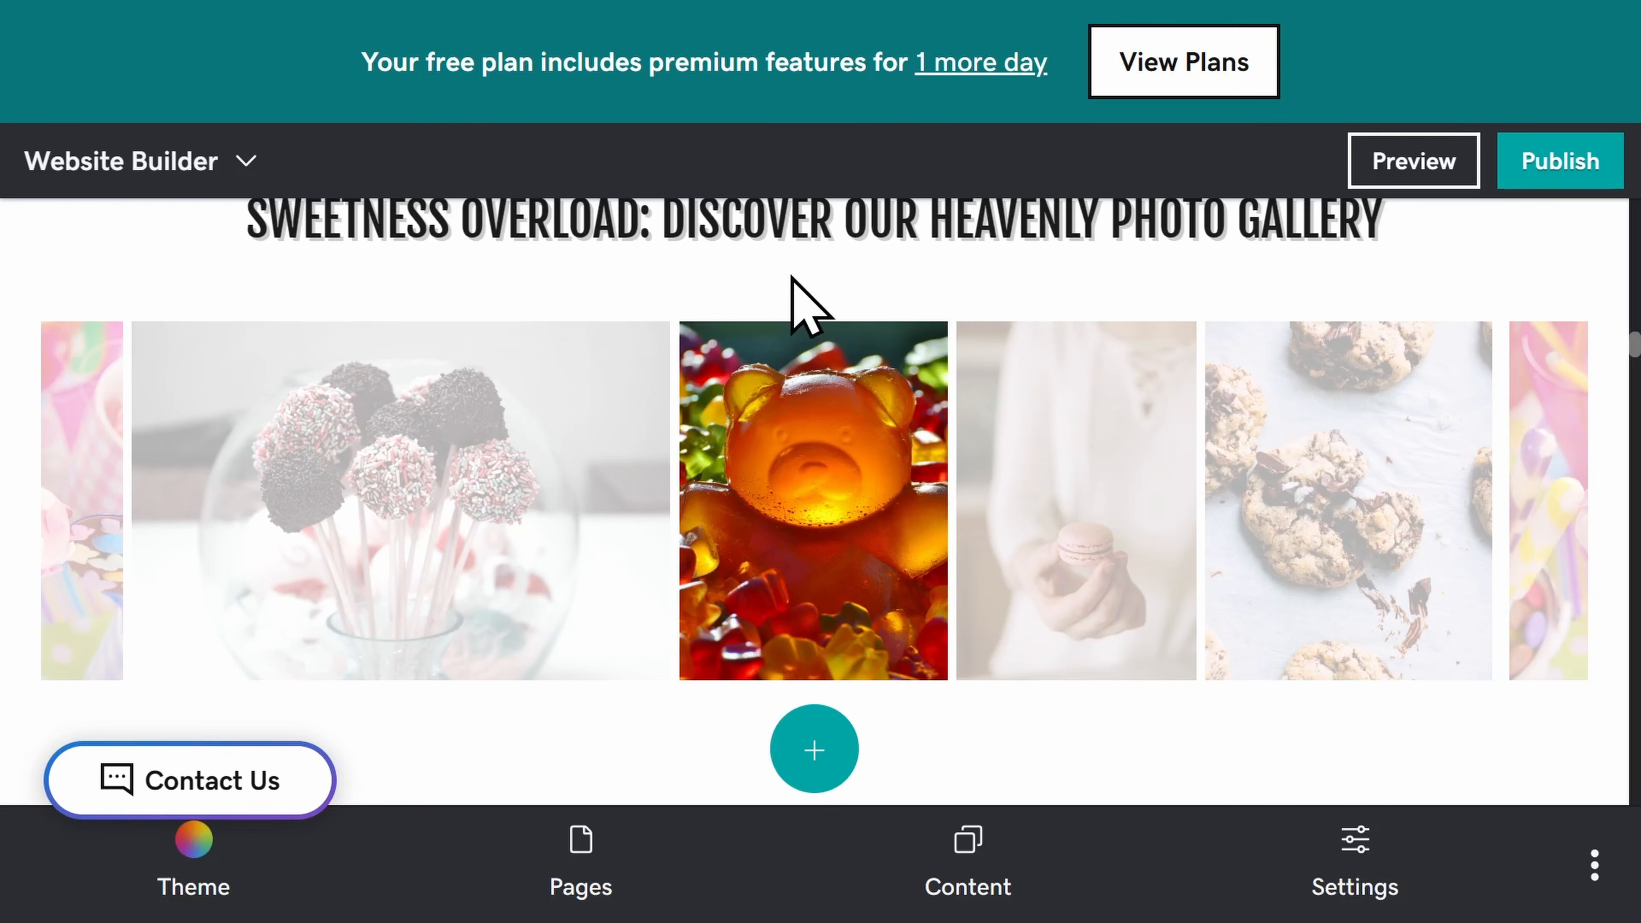
# Open the product setup from the home page's Online Store section and review the options for adding or importing products
pyautogui.scroll(-1, 783, 276)
pyautogui.scroll(-10, 783, 278)
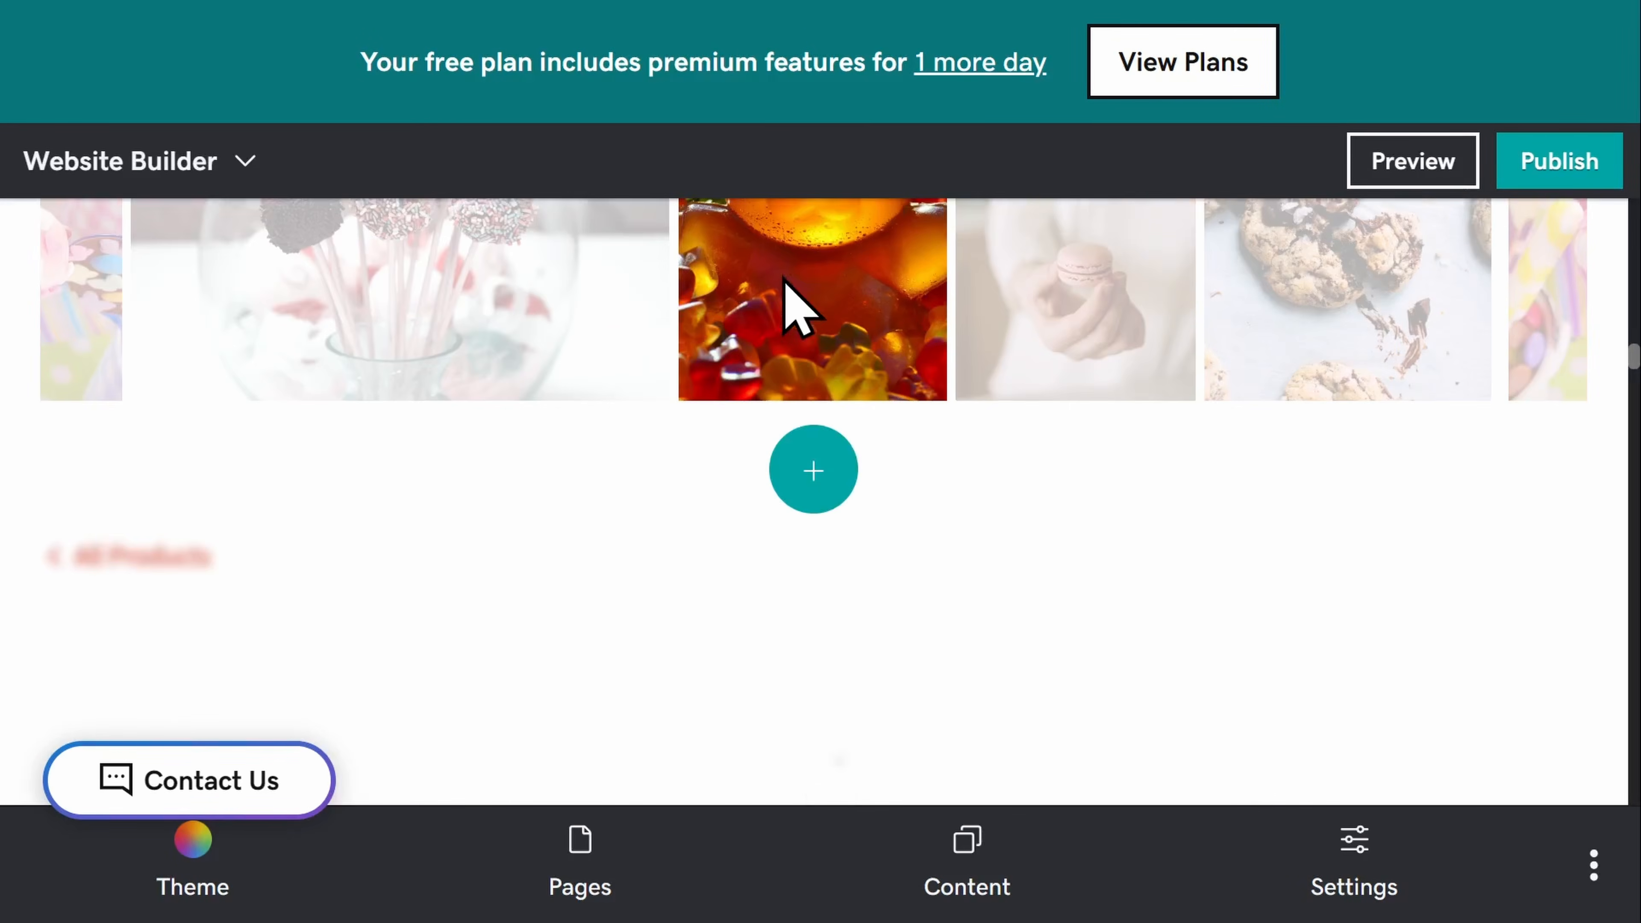
pyautogui.scroll(-10, 783, 277)
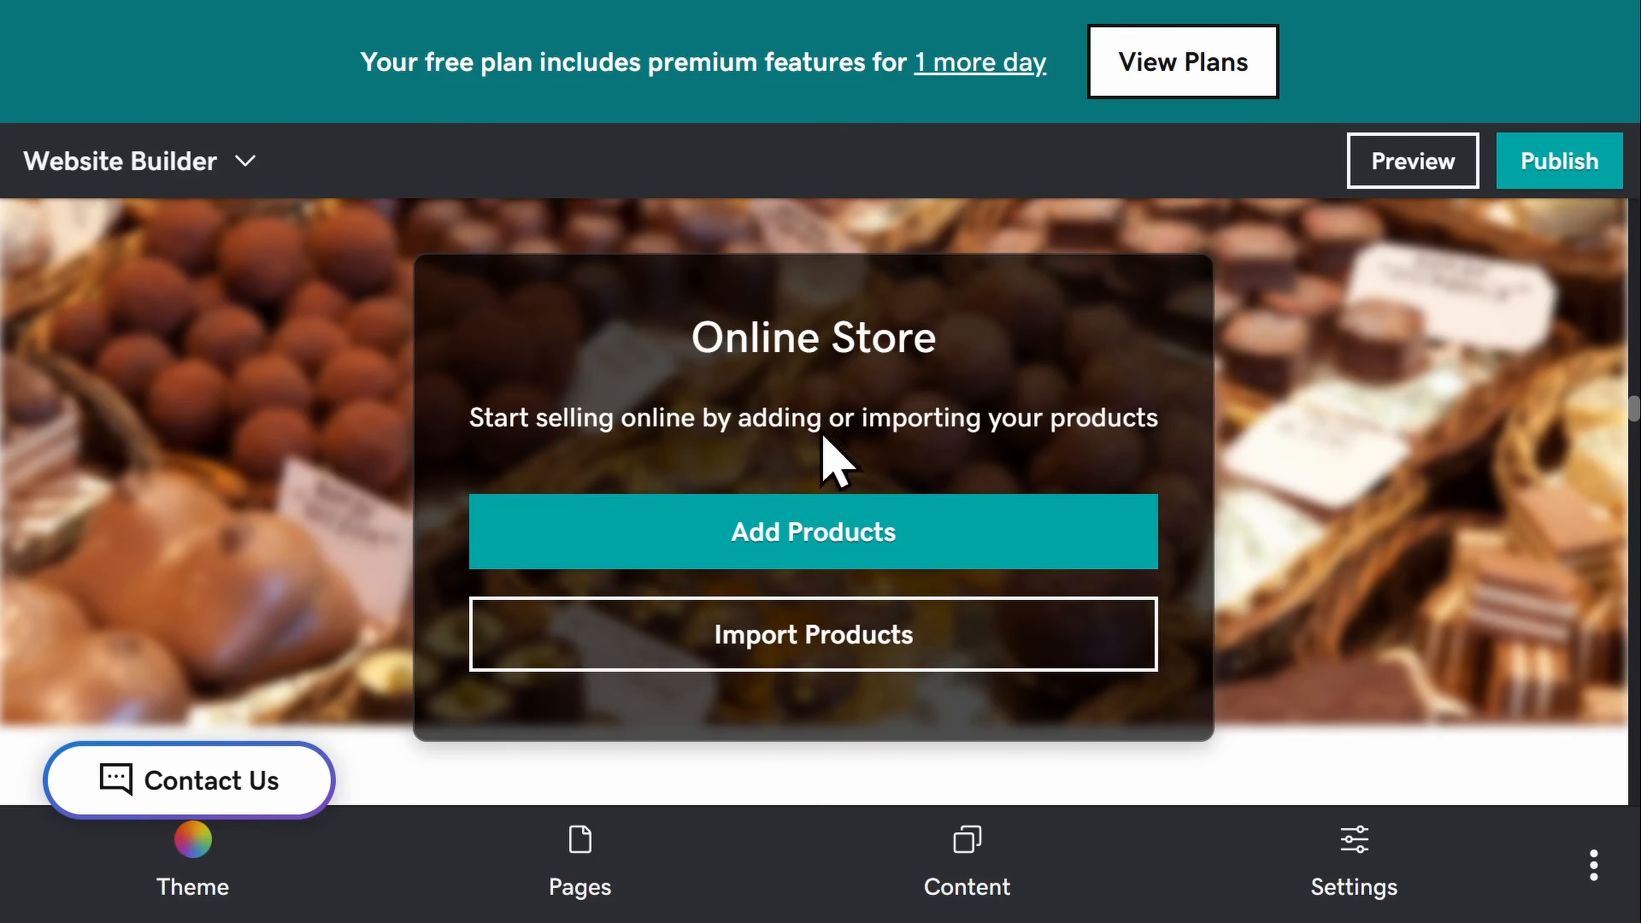
pyautogui.click(806, 562)
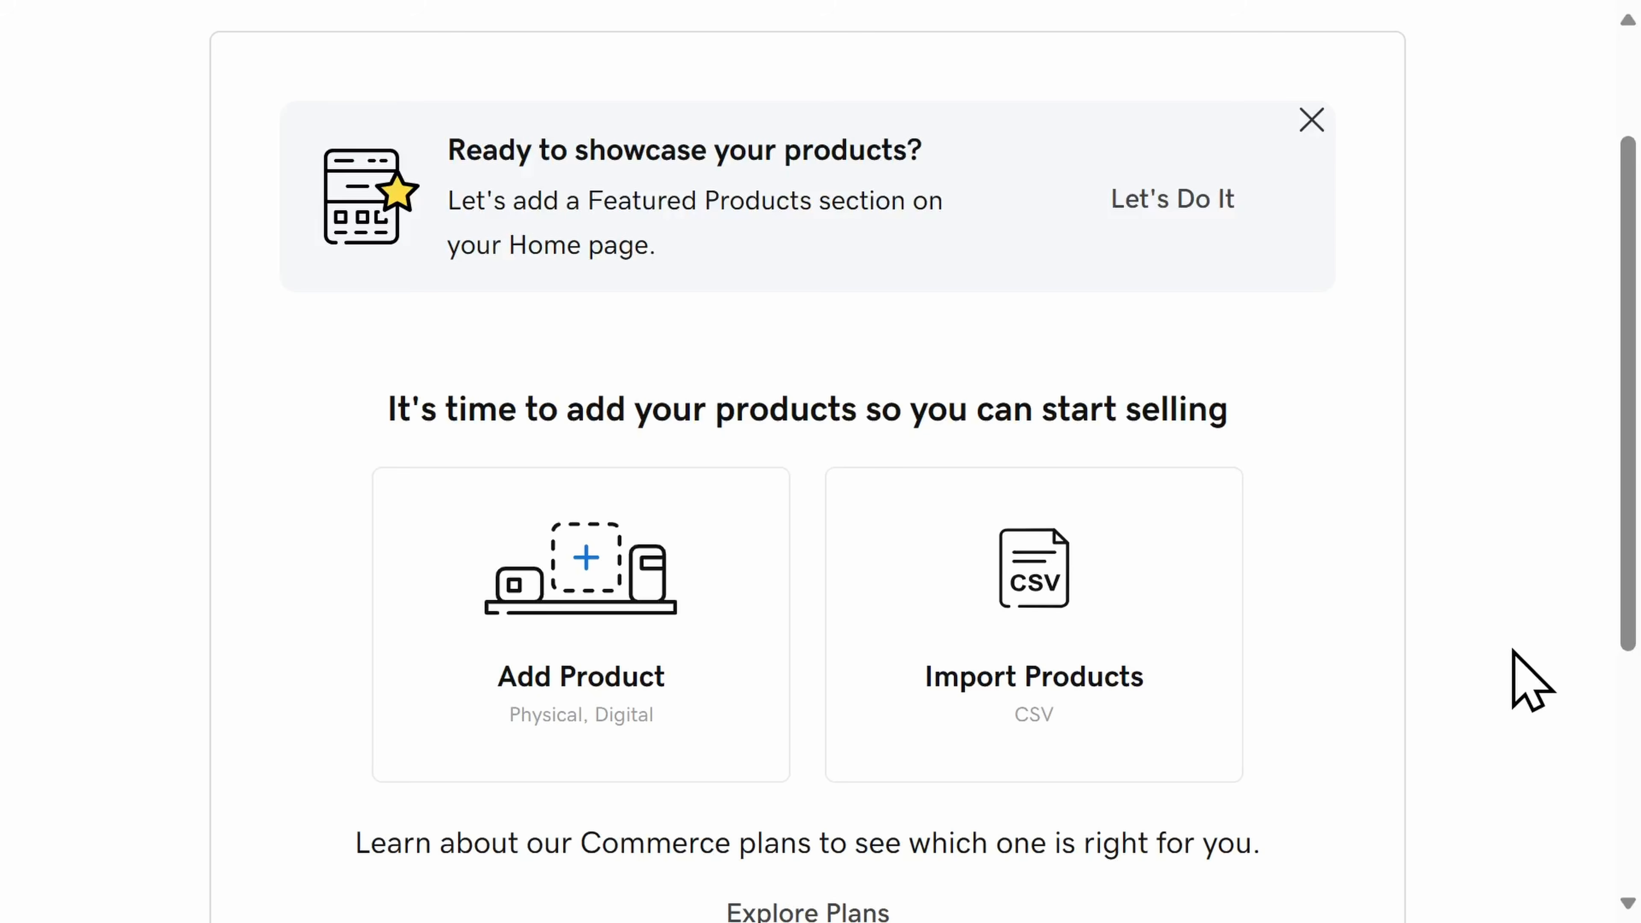
pyautogui.scroll(-2, 1531, 678)
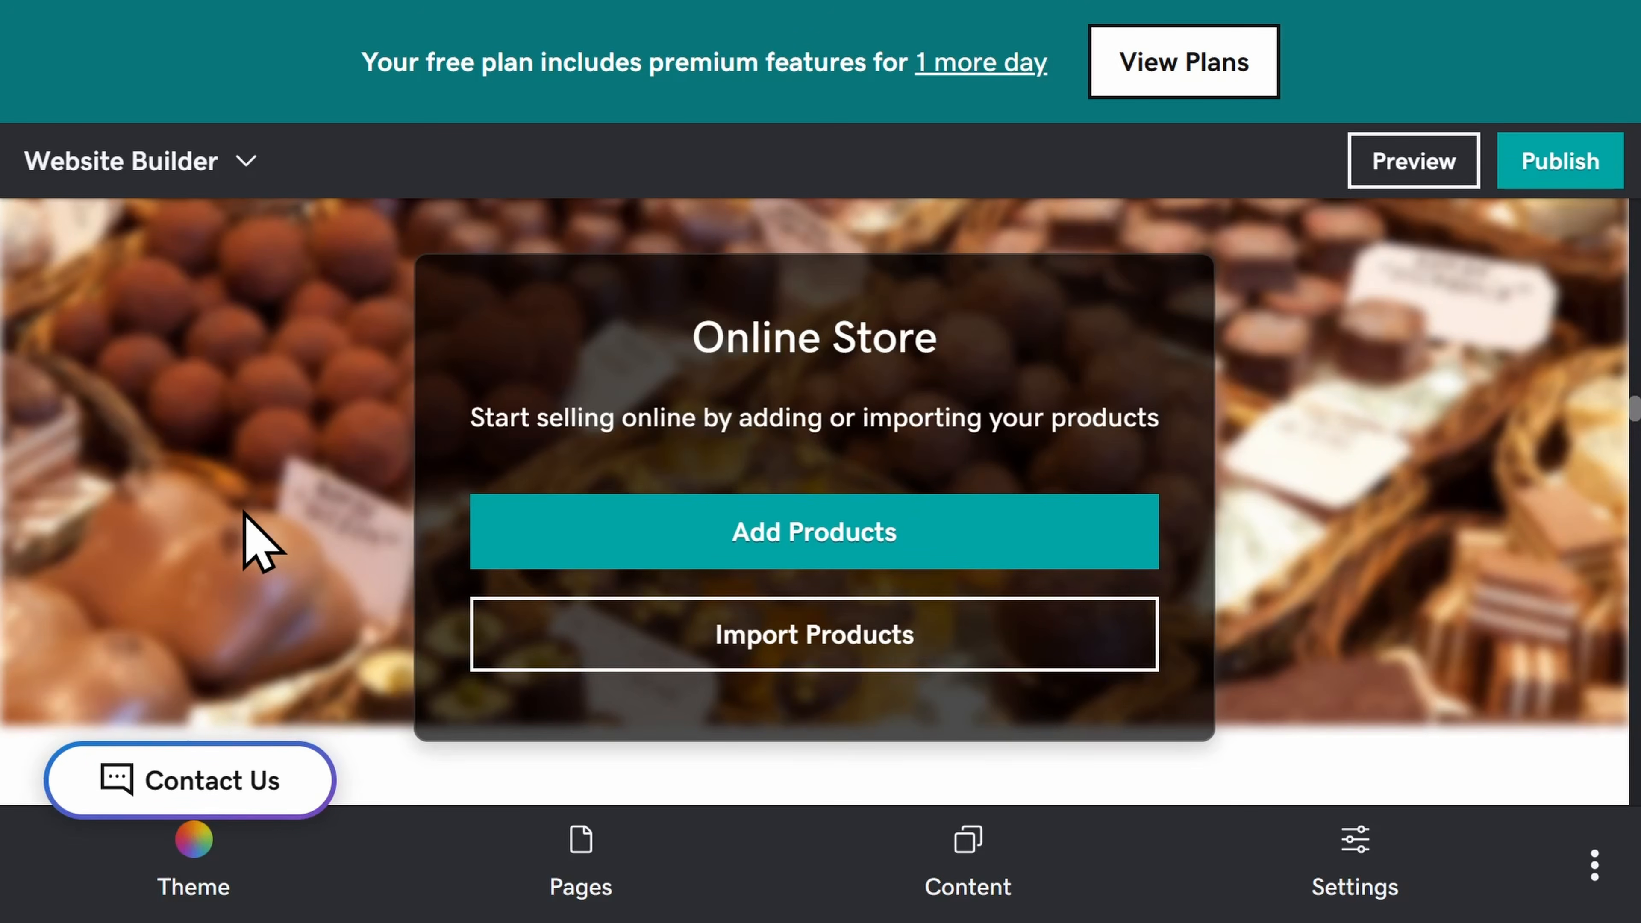
# Delete the Online Store section from the home page
pyautogui.click(245, 515)
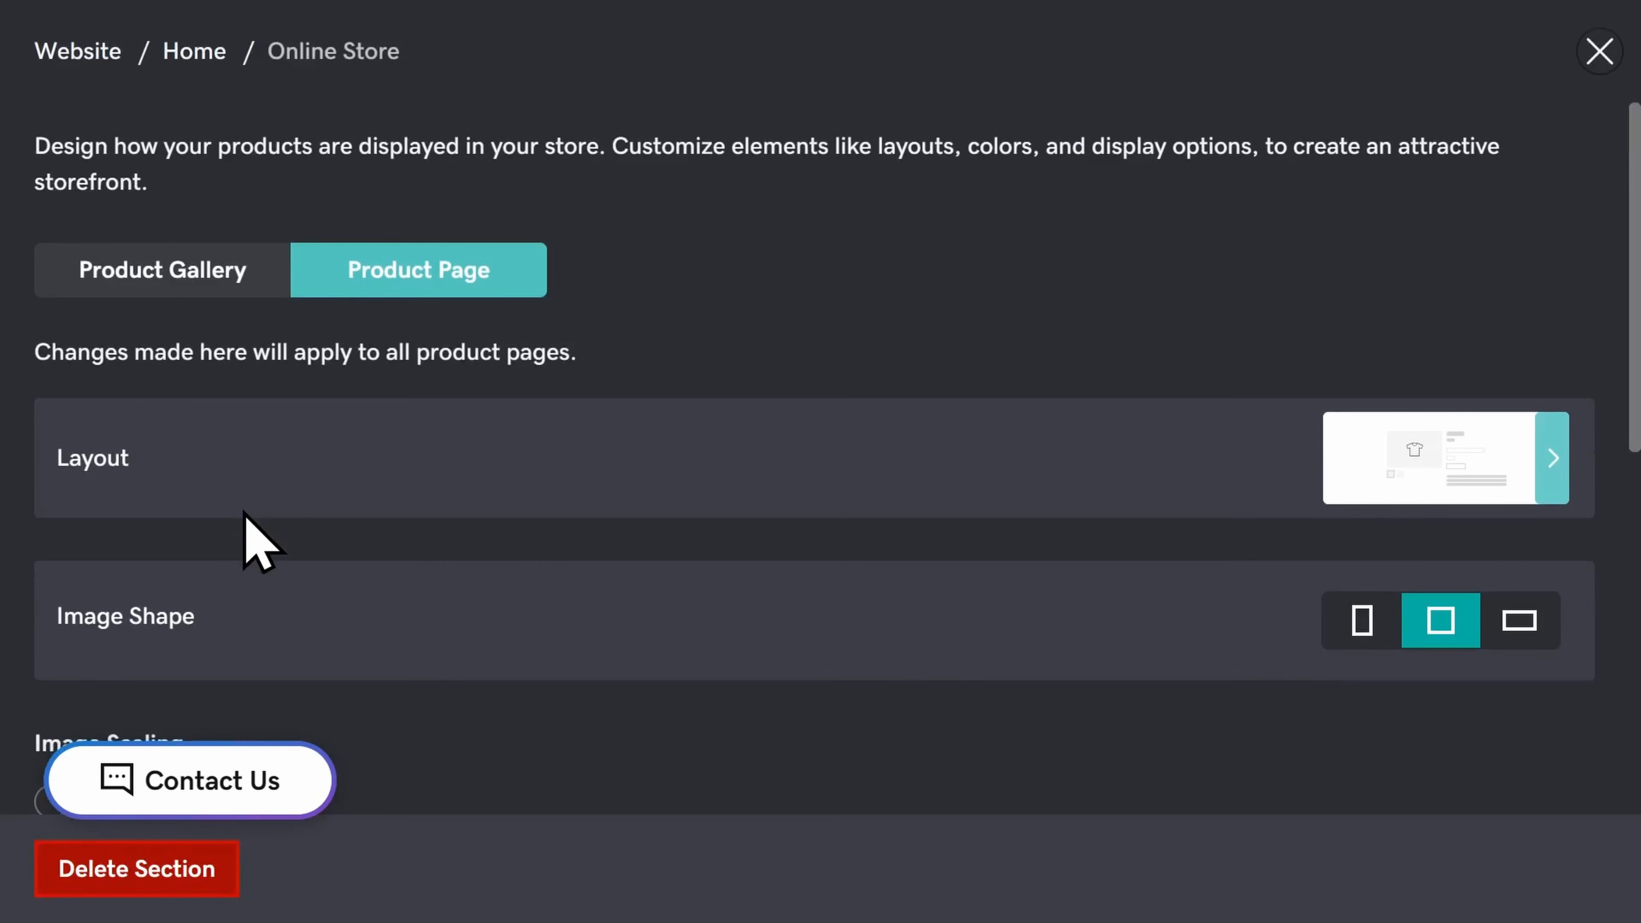
pyautogui.click(170, 875)
pyautogui.click(768, 779)
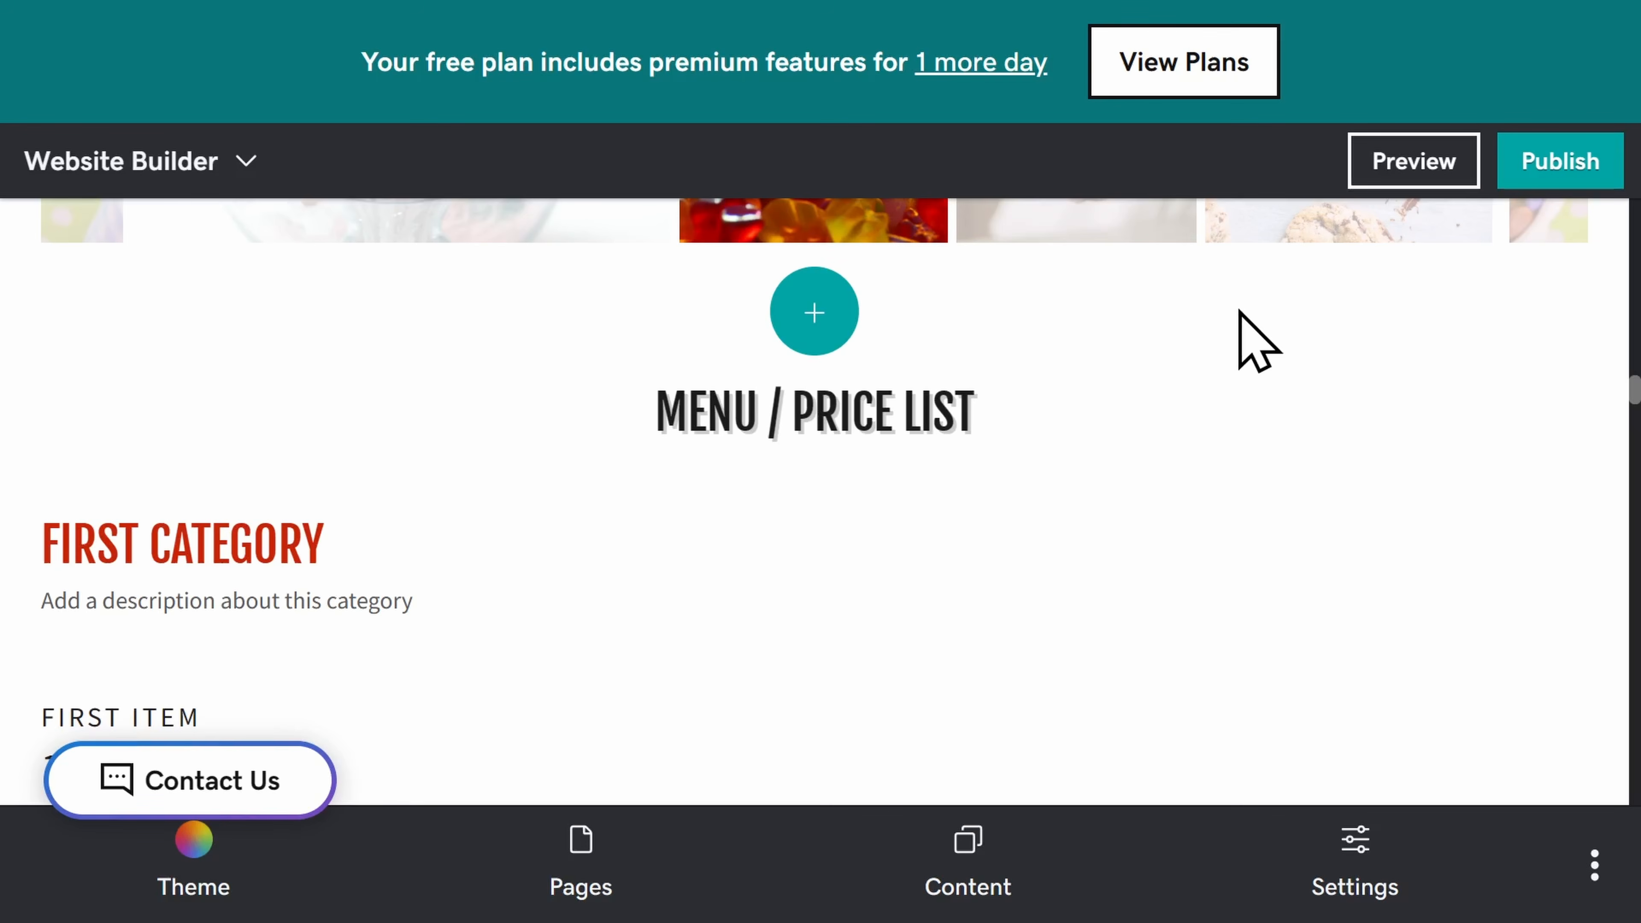
# Review the Menu / Price List section's two categories, their placeholder items and the footnote
pyautogui.scroll(-1, 1239, 312)
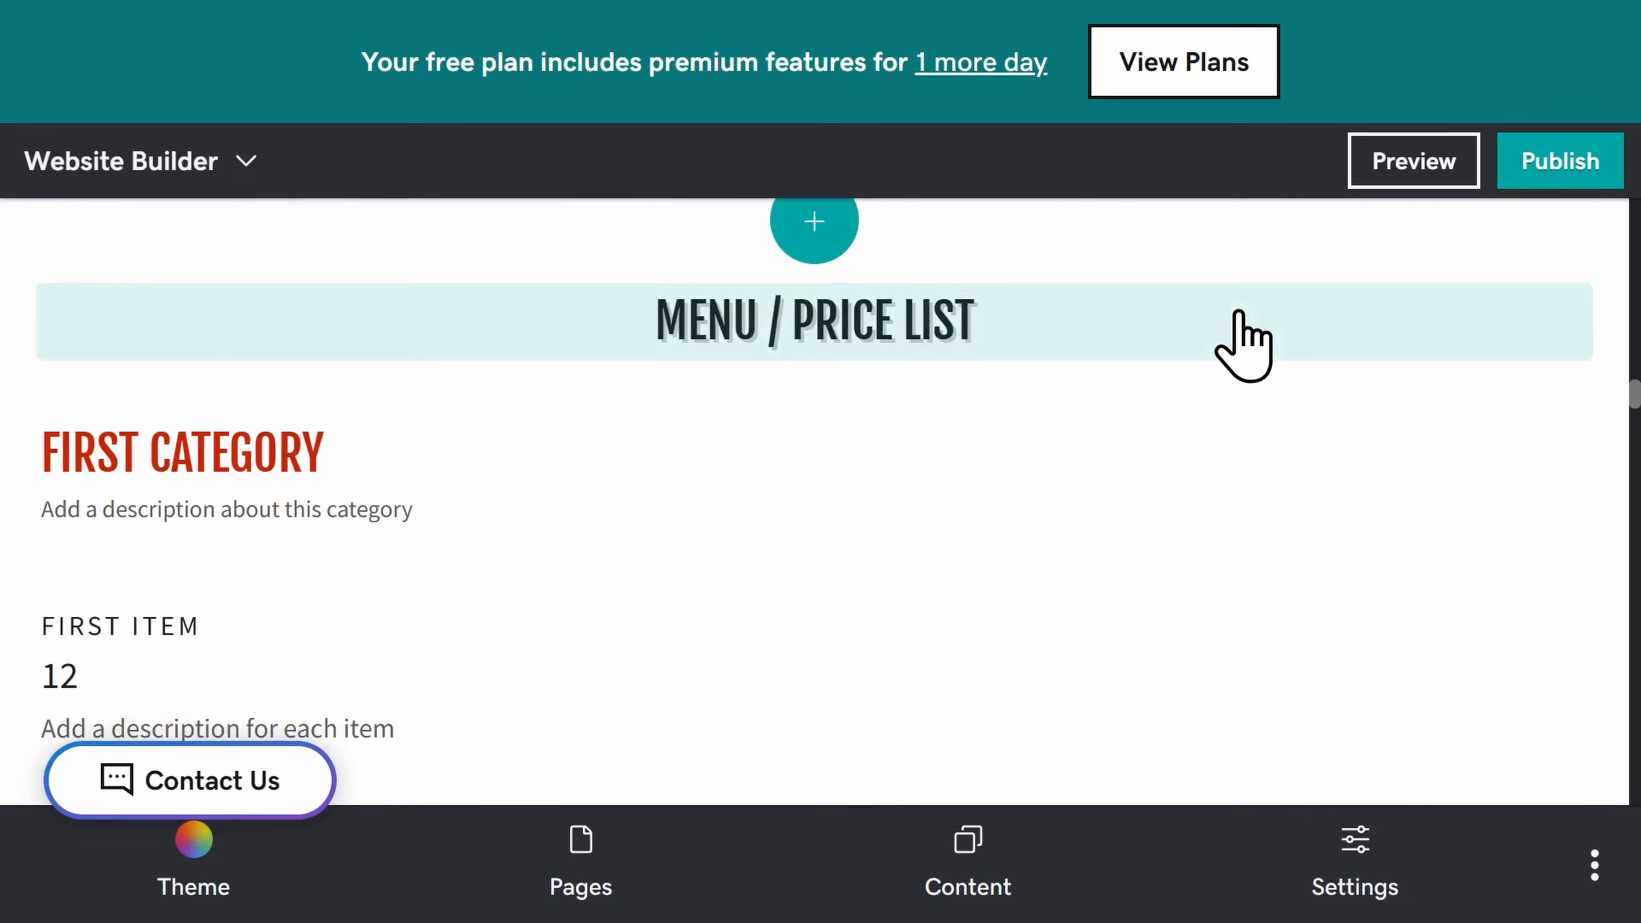
pyautogui.scroll(-2, 1240, 311)
pyautogui.scroll(-5, 1239, 312)
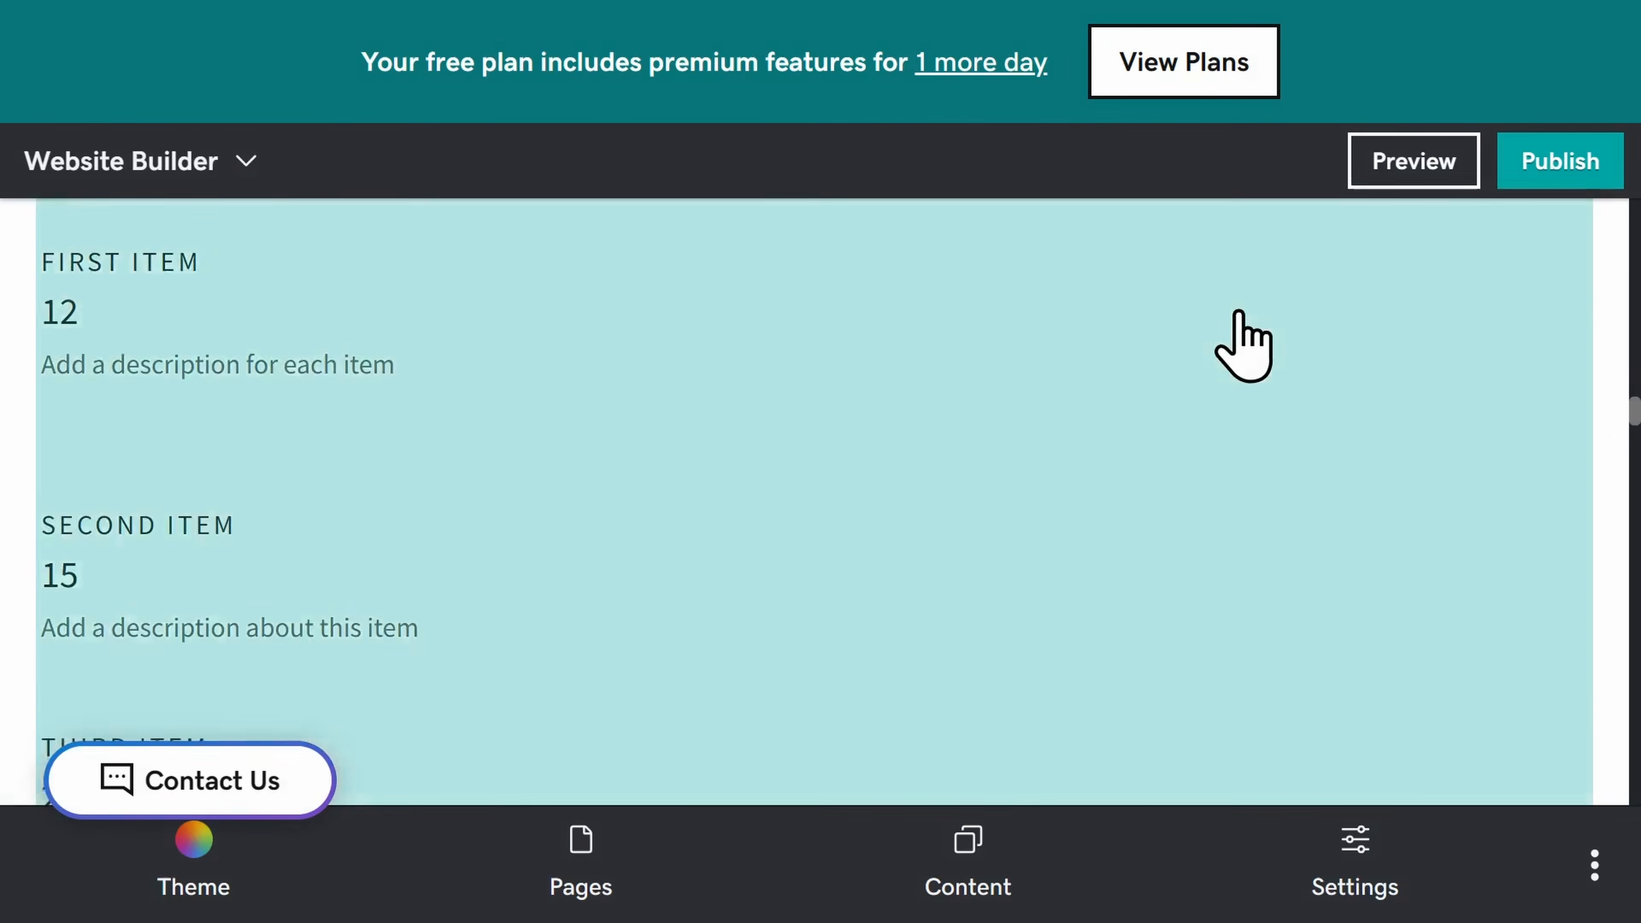
pyautogui.scroll(-10, 1239, 311)
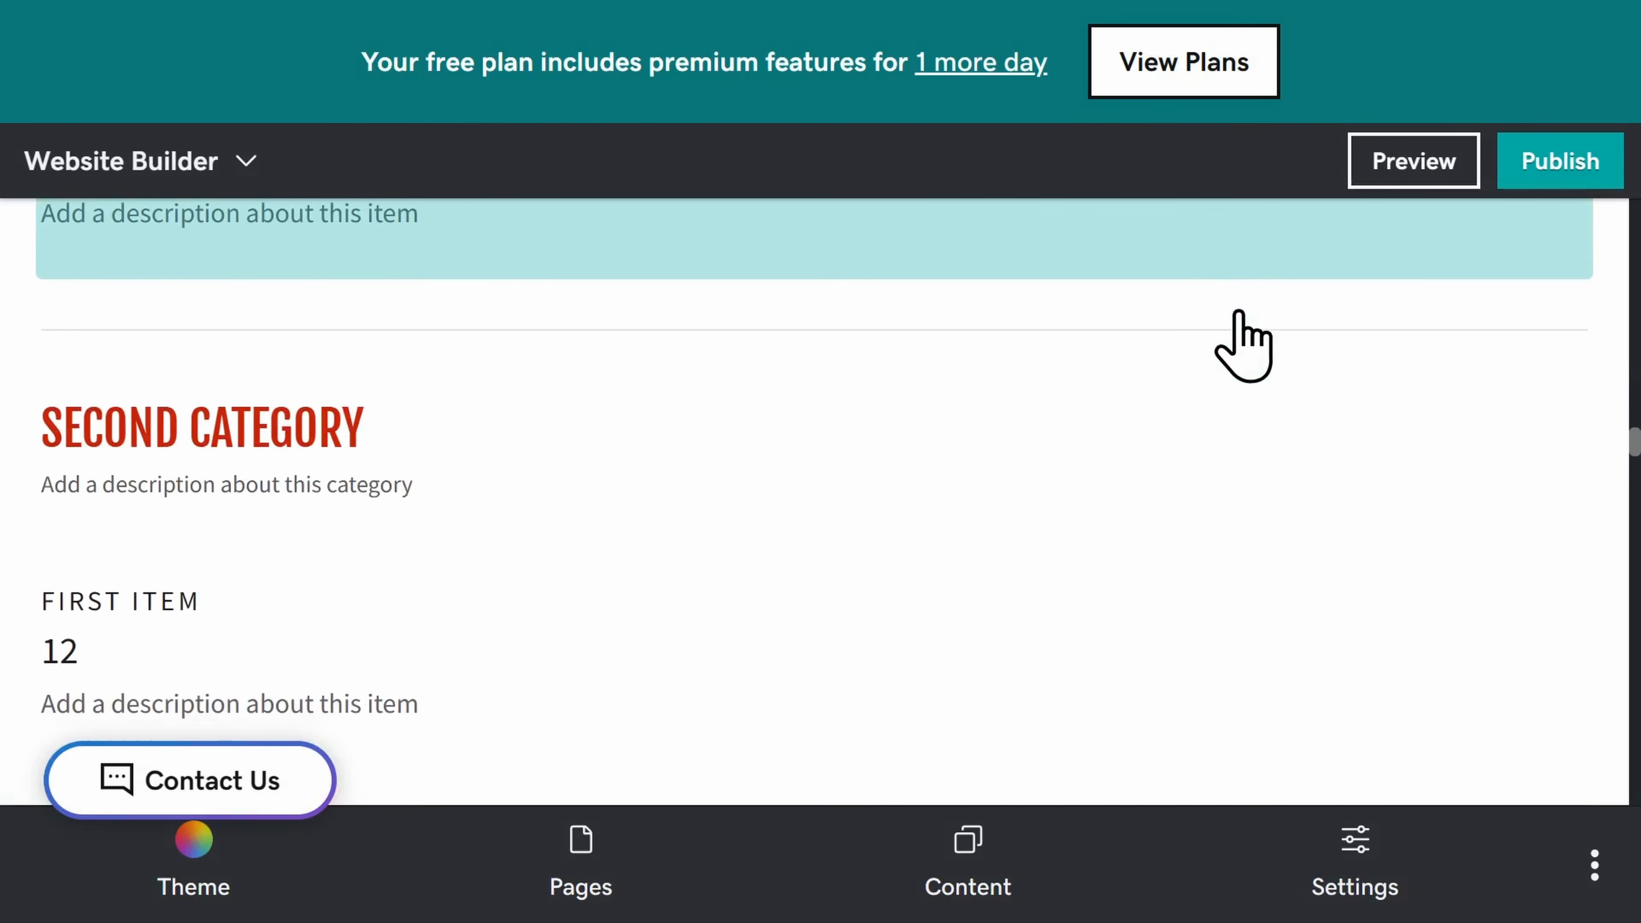
pyautogui.scroll(-4, 1240, 312)
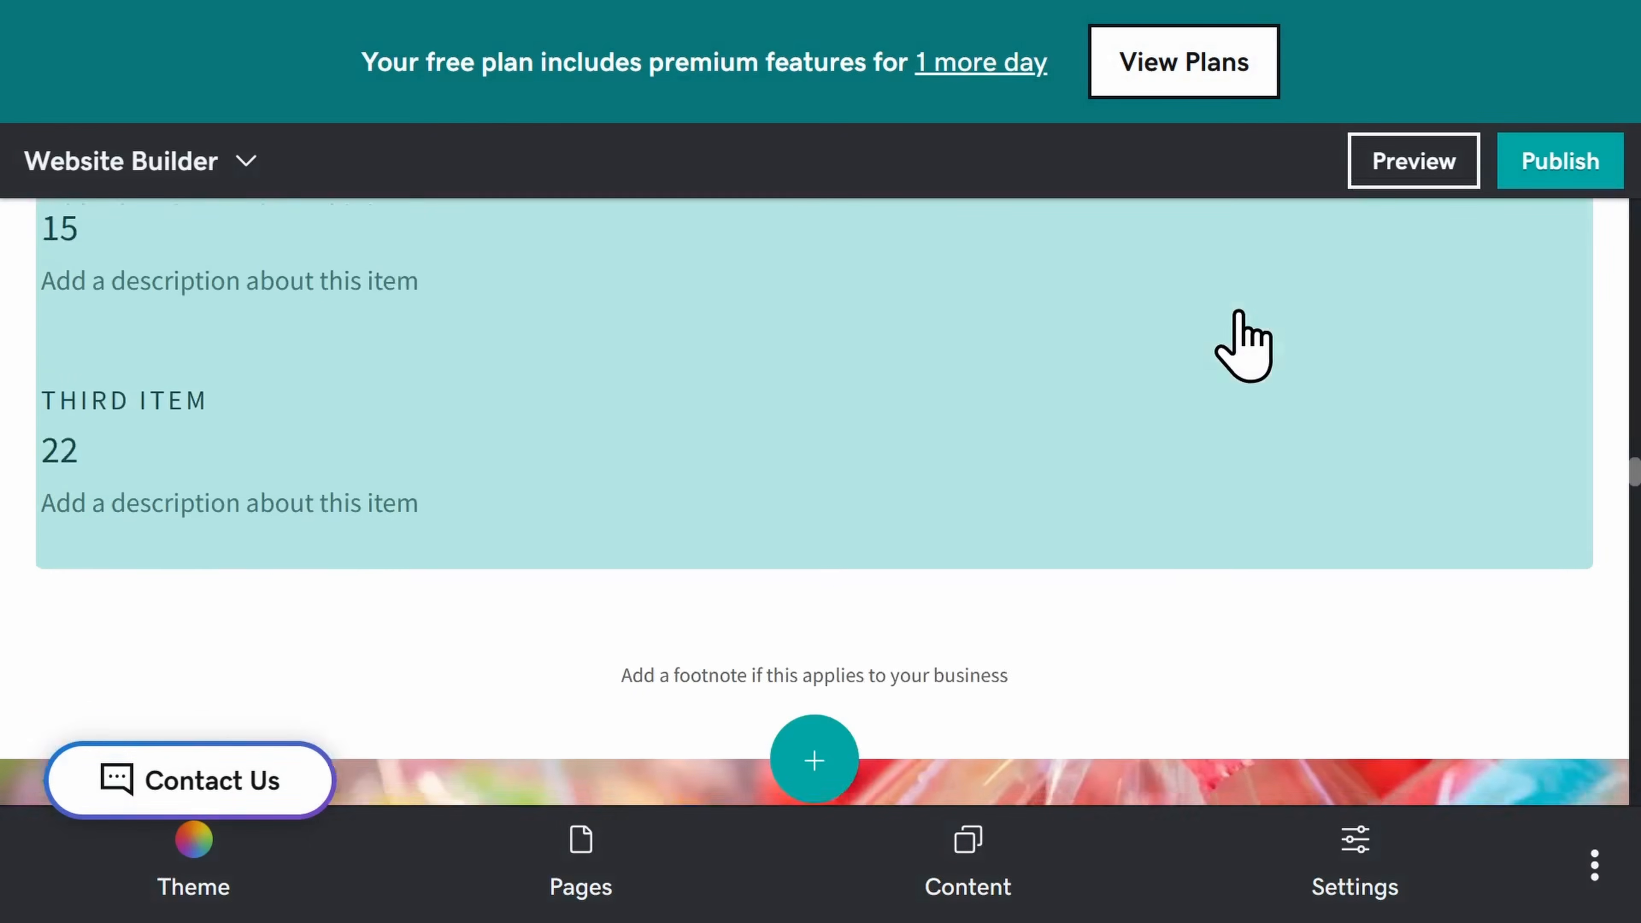
pyautogui.scroll(2, 1237, 313)
pyautogui.scroll(7, 1240, 311)
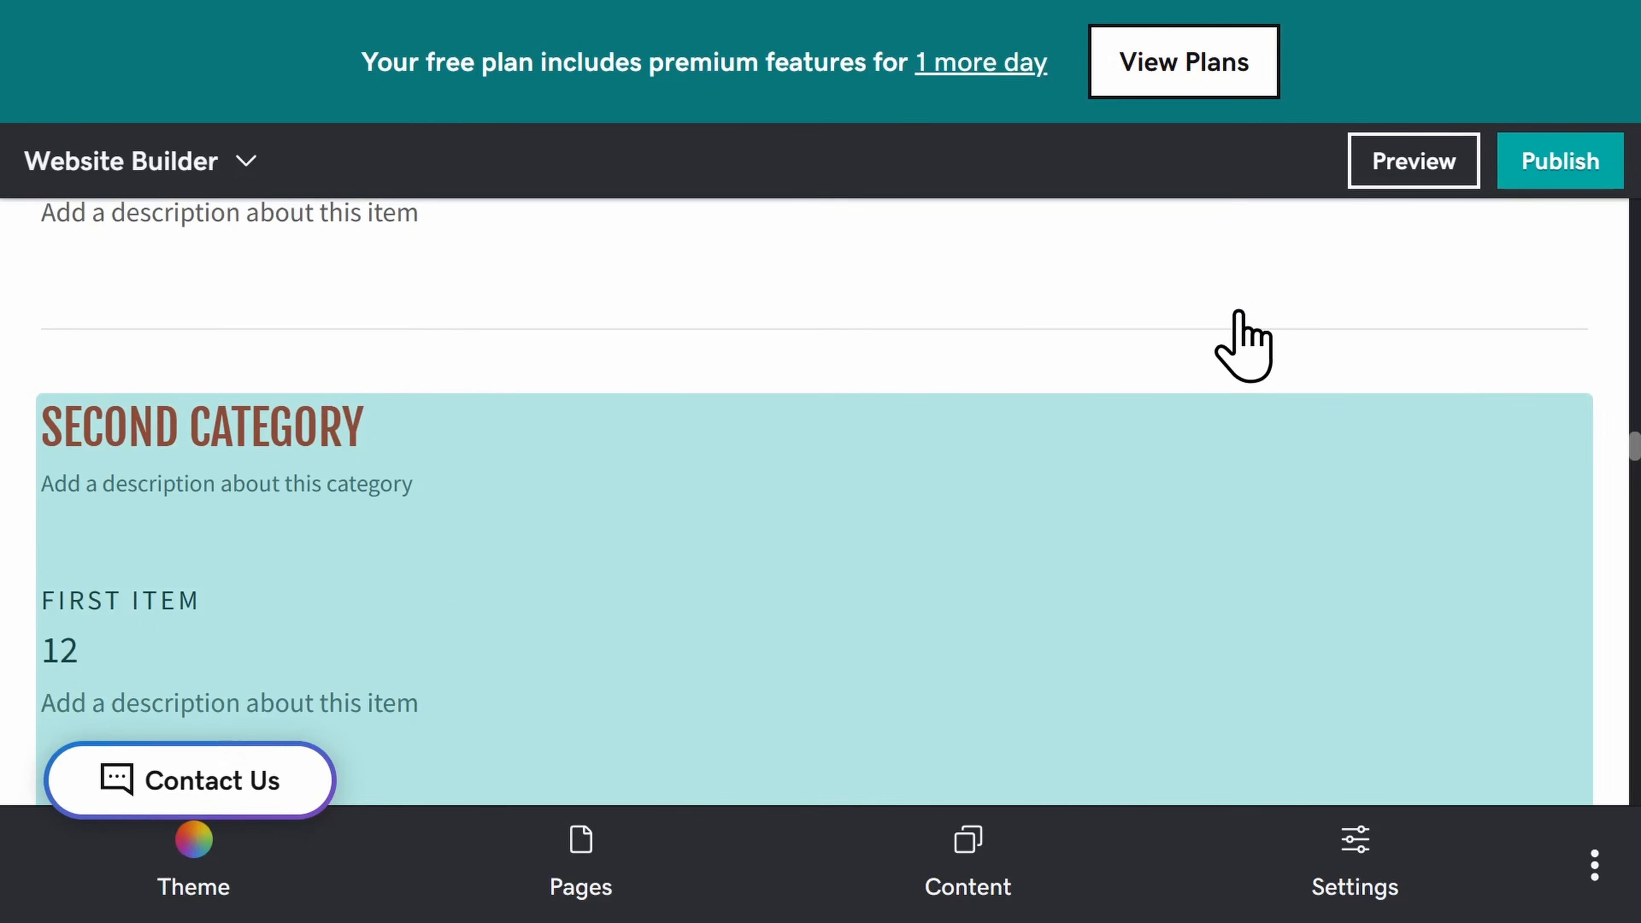
pyautogui.scroll(10, 1239, 311)
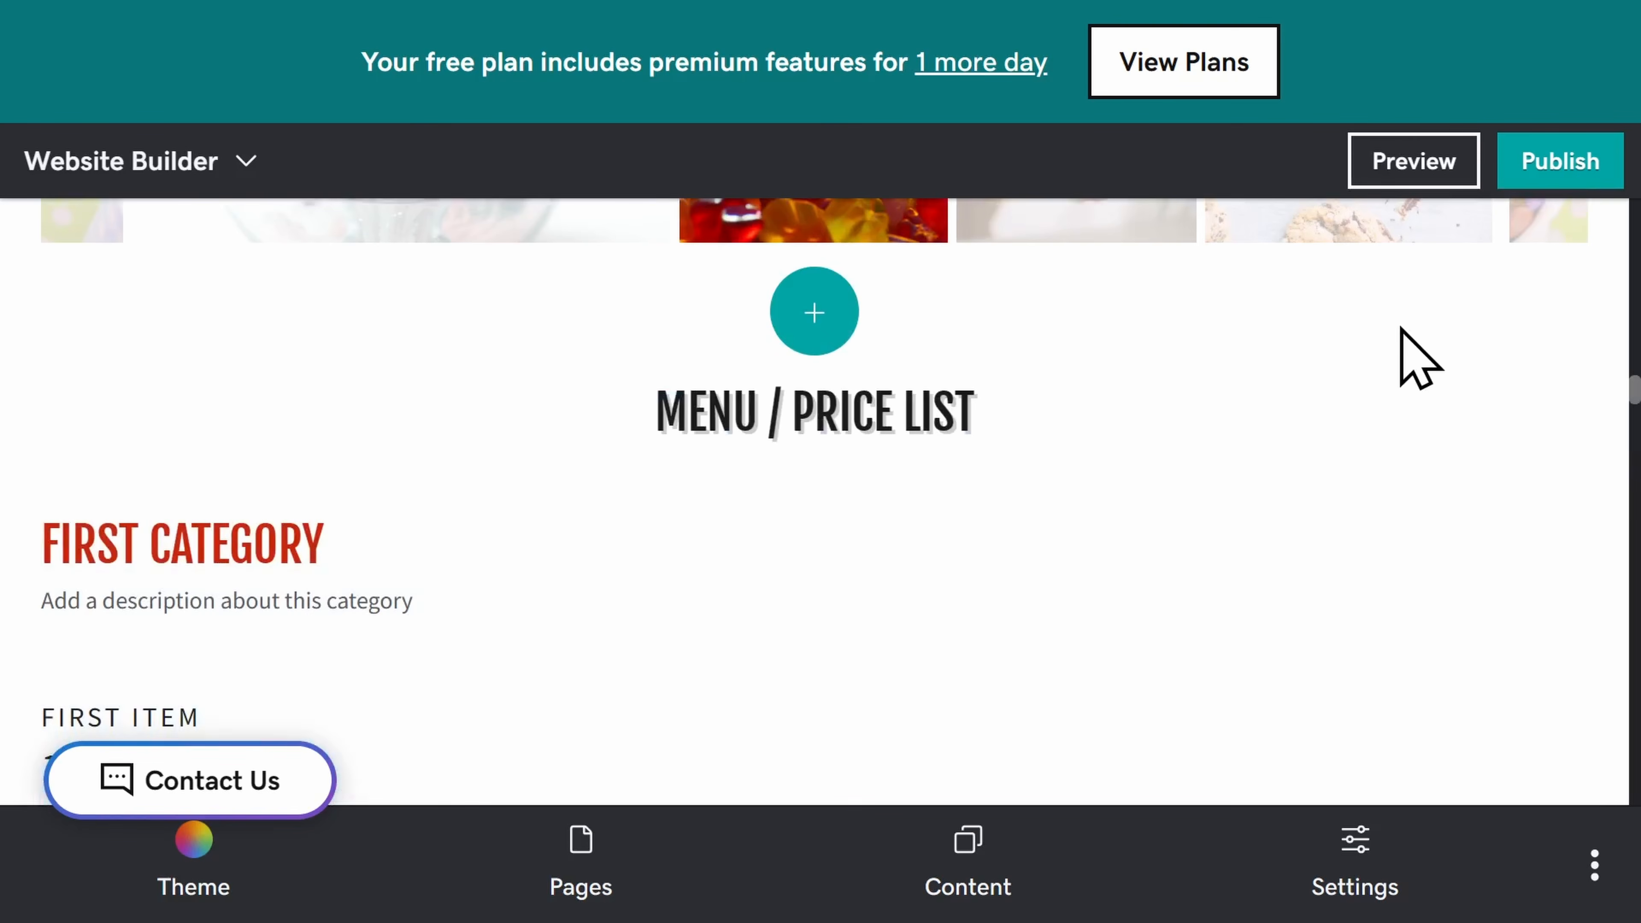
# Change the Menu / Price List section's layout to "List your services with prices and images"
pyautogui.click(928, 421)
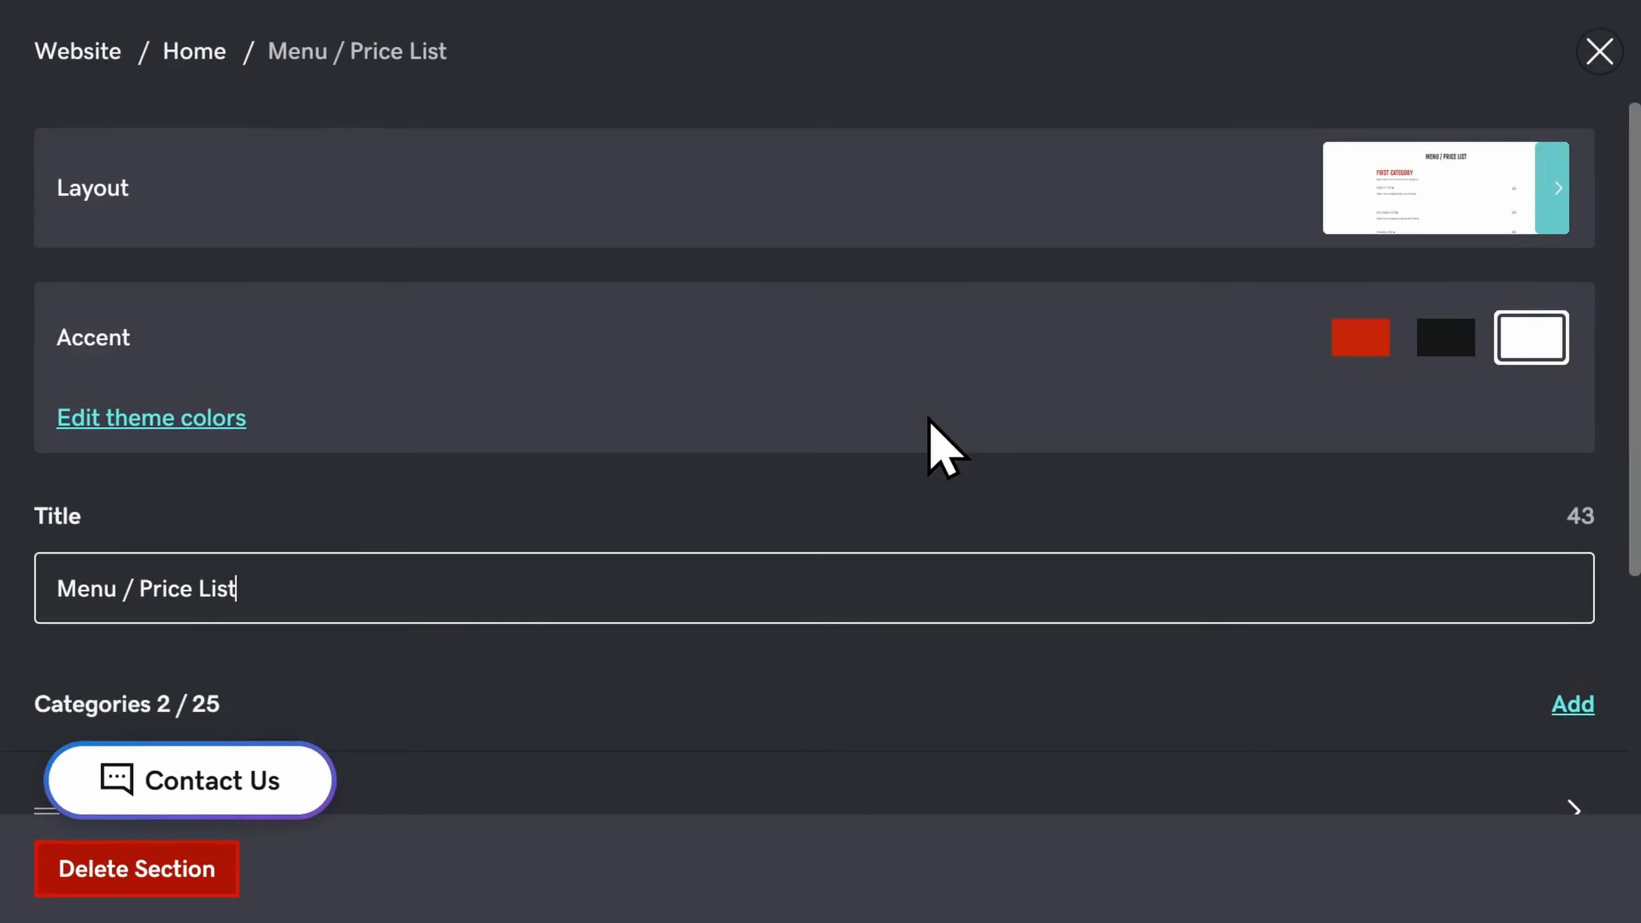
pyautogui.click(1550, 200)
pyautogui.scroll(-5, 1402, 569)
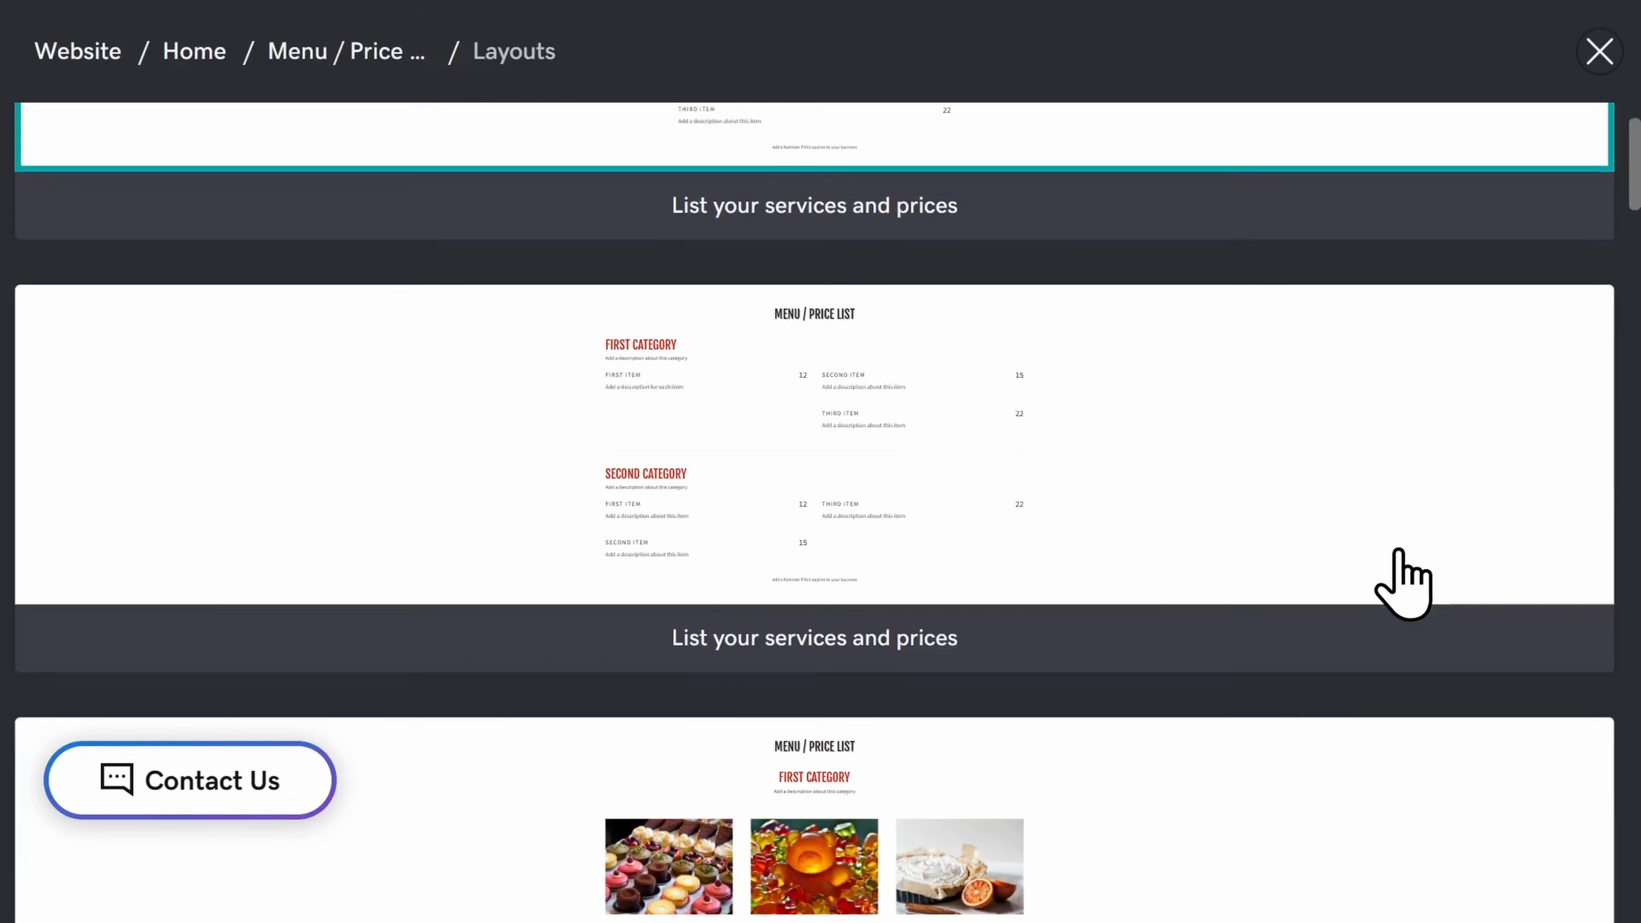
pyautogui.scroll(-5, 1401, 569)
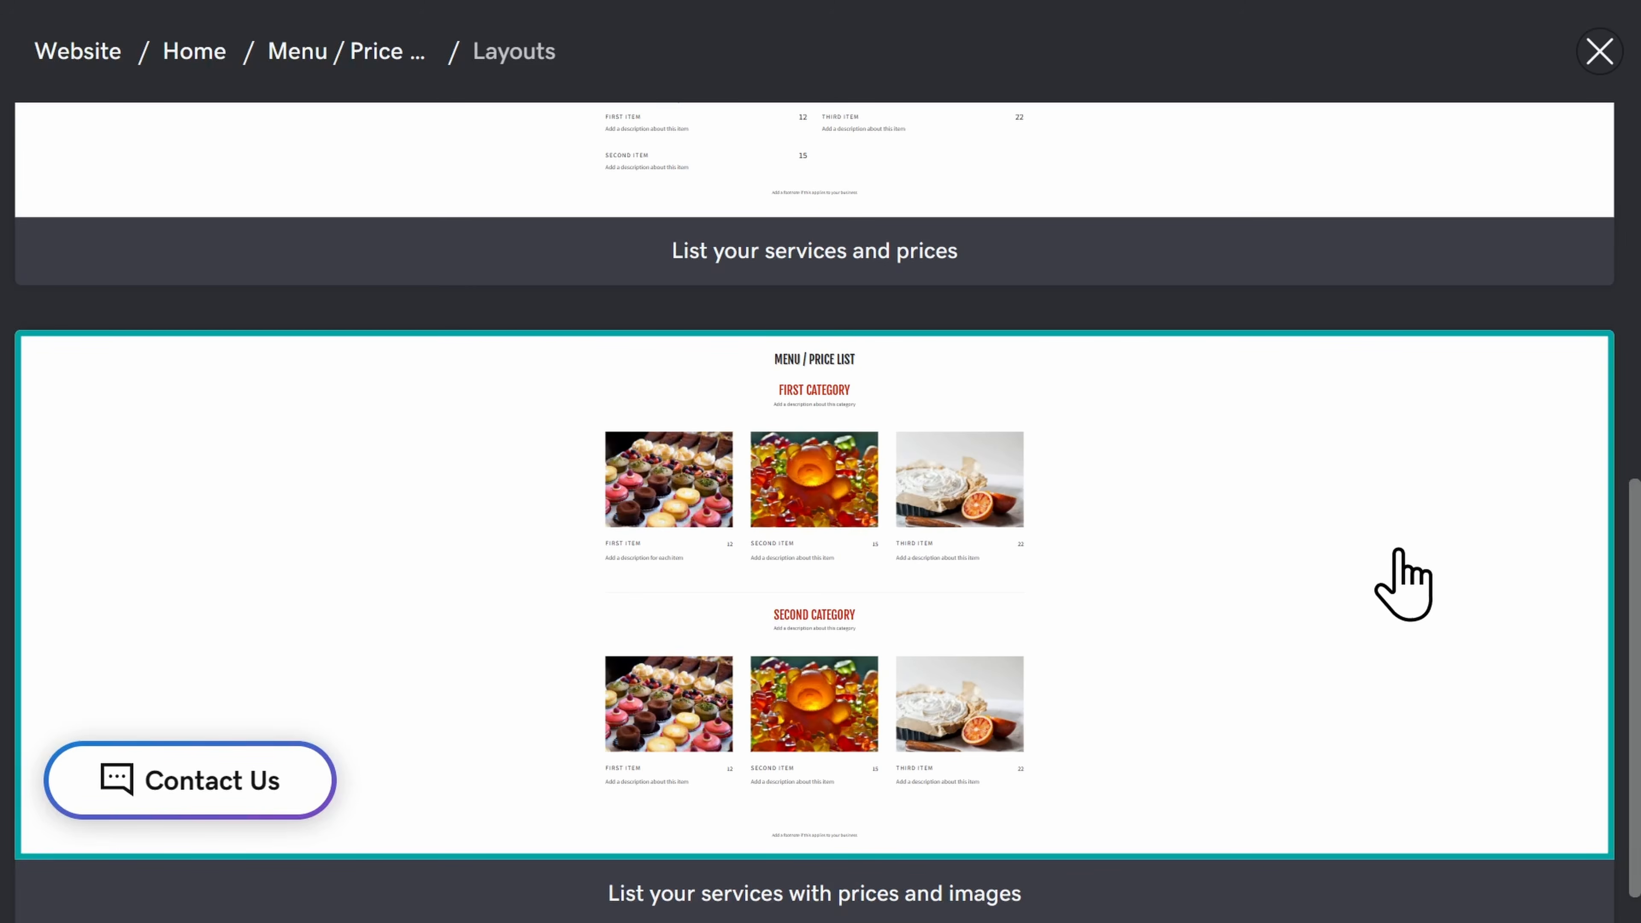
pyautogui.click(1312, 598)
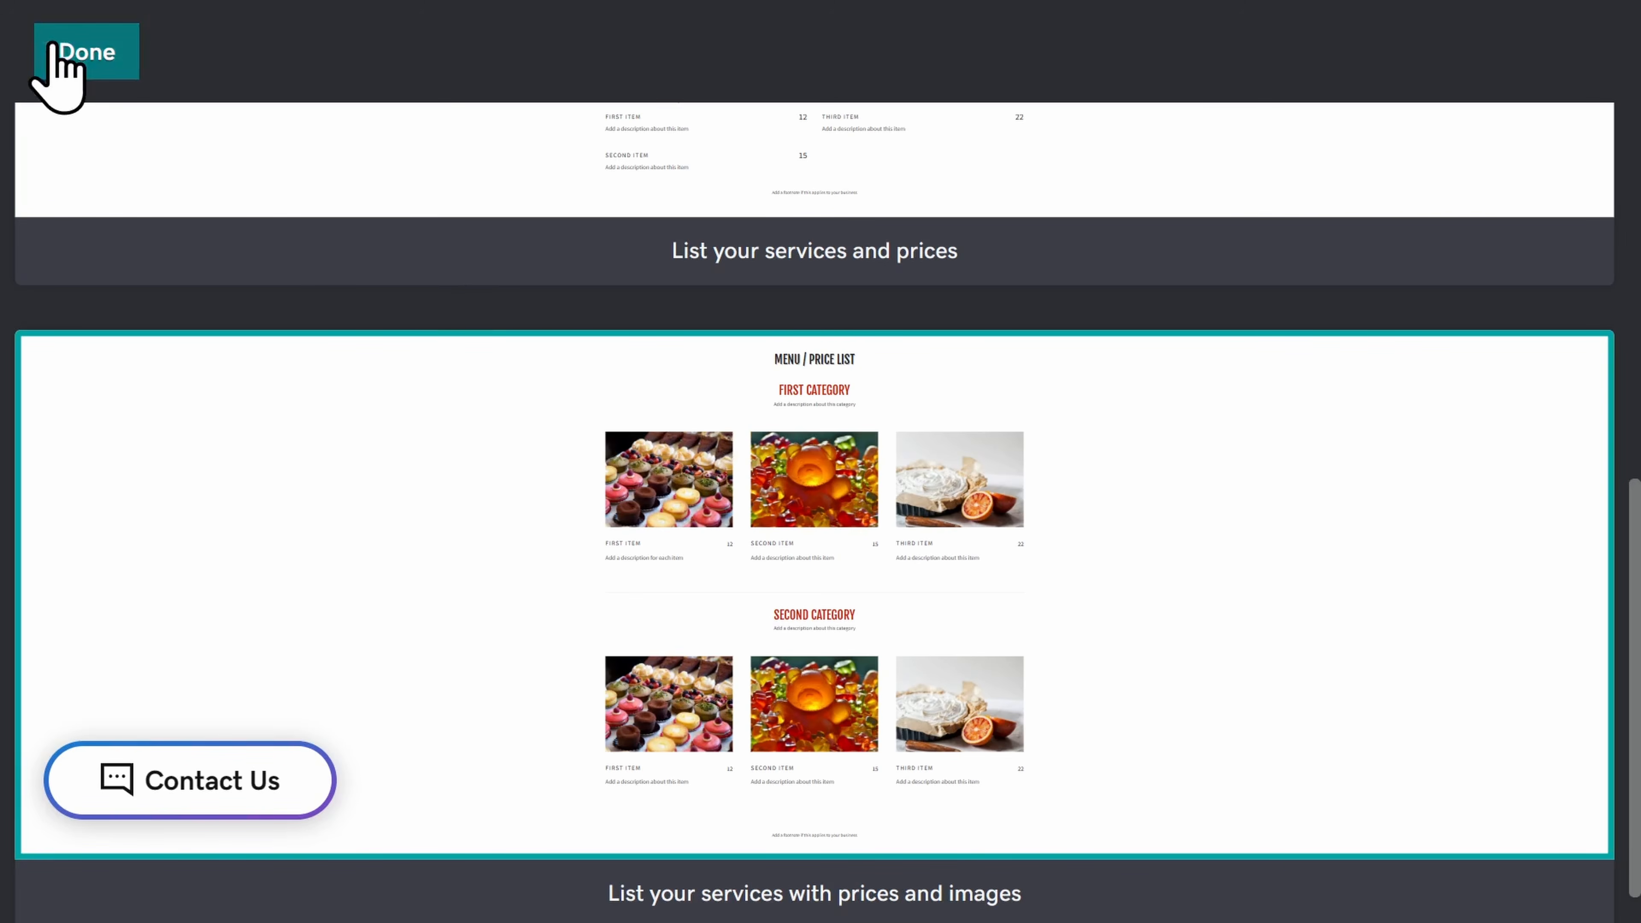
pyautogui.click(58, 51)
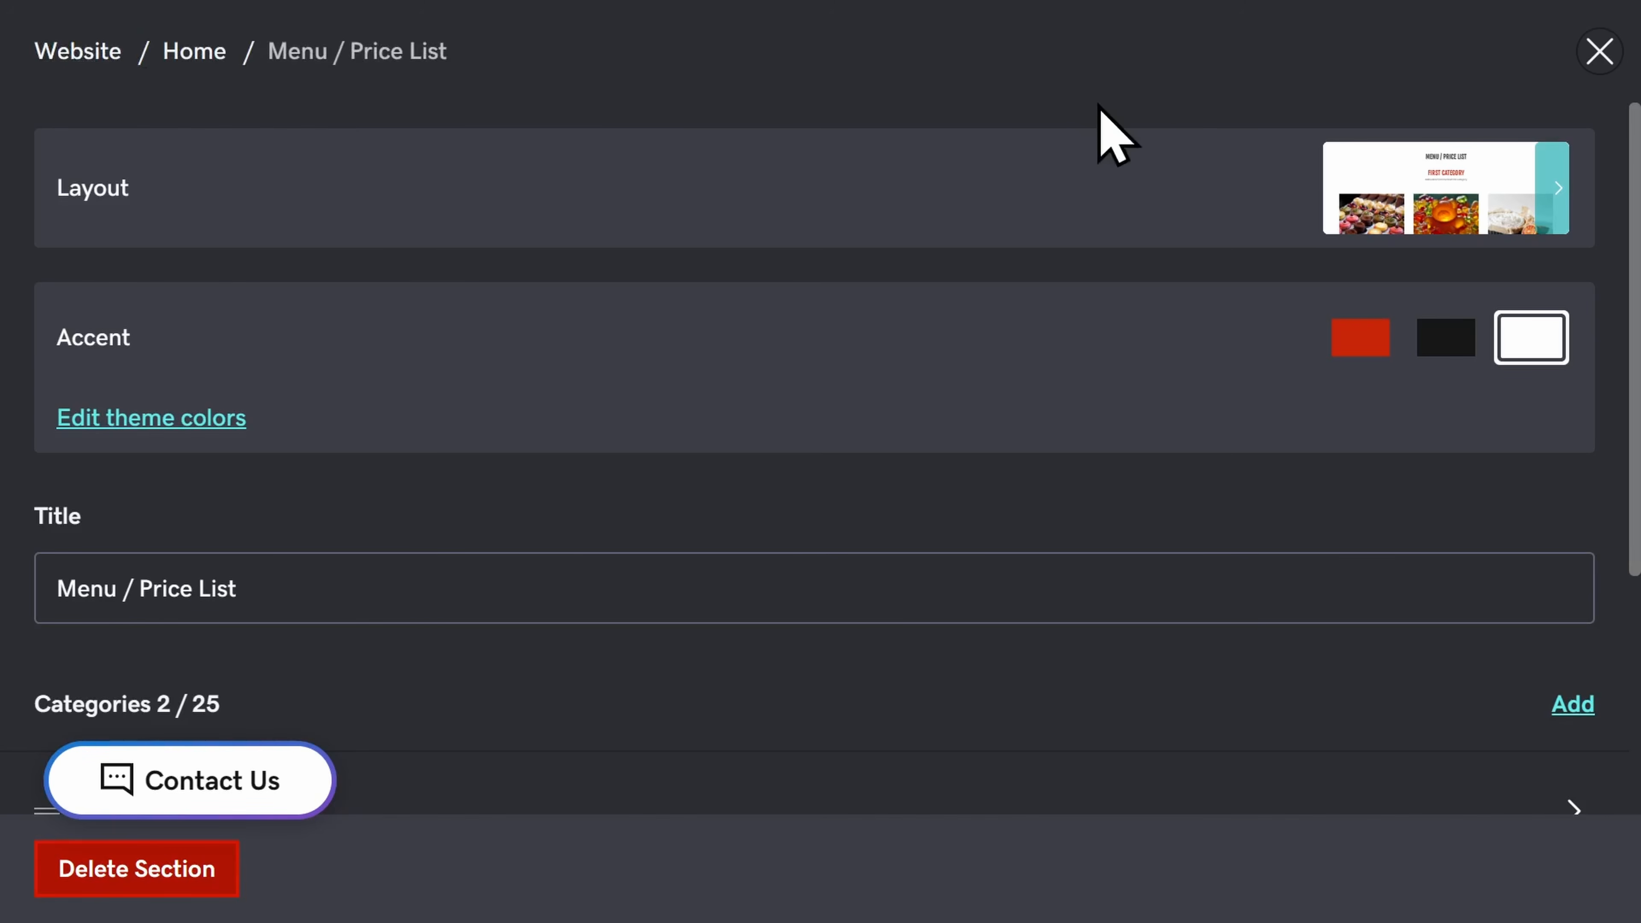
pyautogui.click(1608, 63)
# Look over the First Category's item images, names, prices and descriptions in the Menu / Price List section
pyautogui.scroll(-4, 1359, 491)
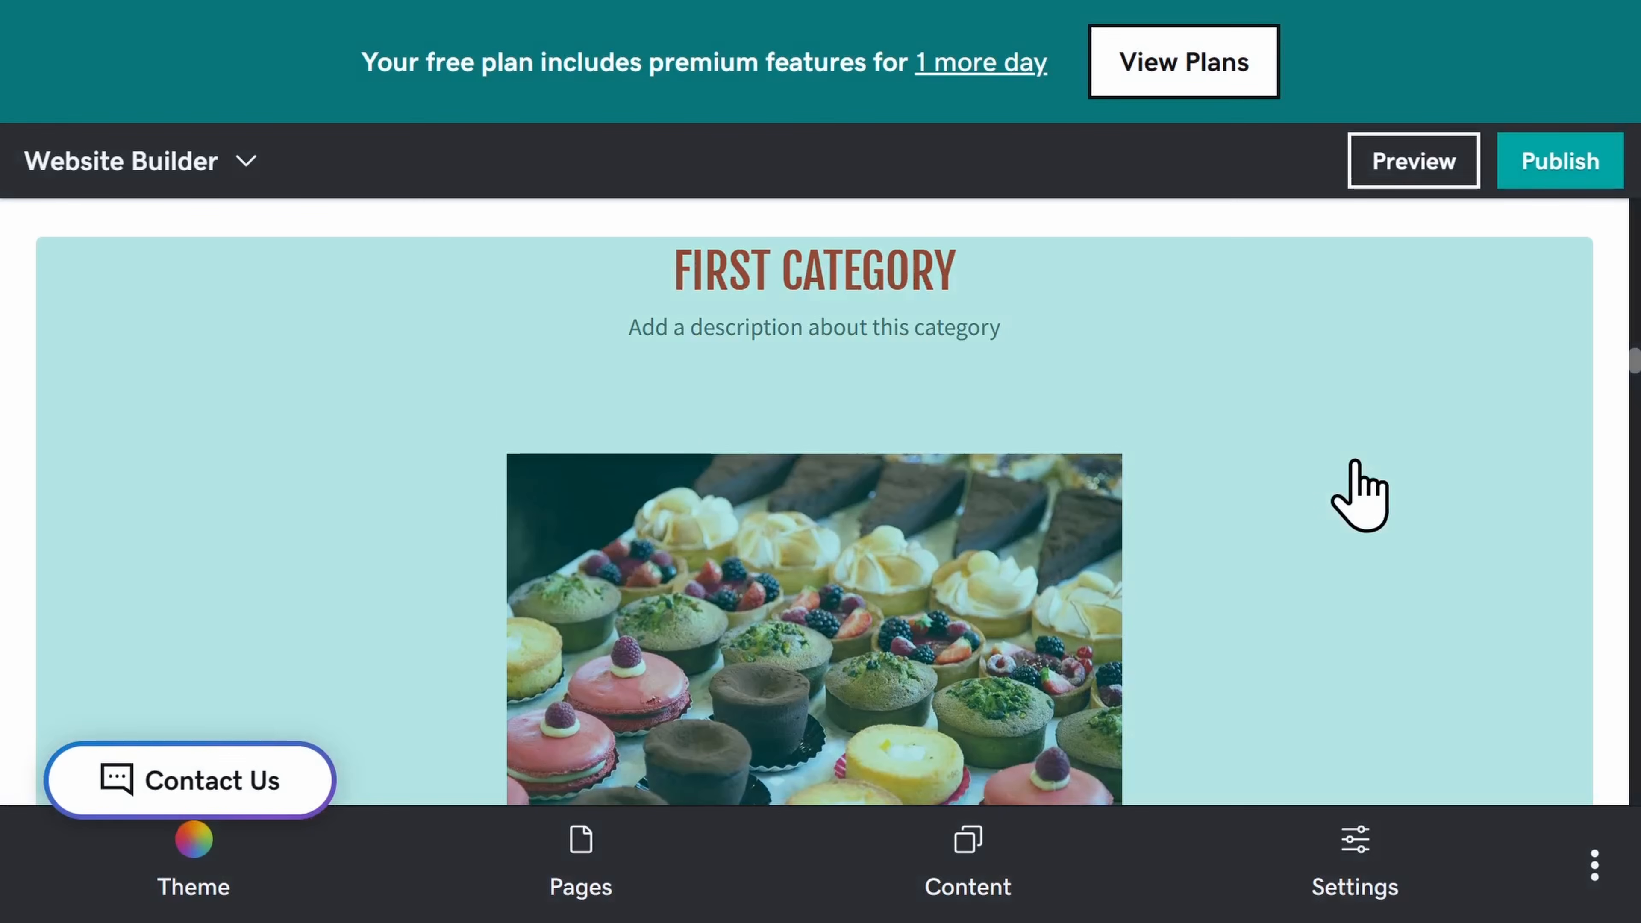
pyautogui.scroll(-1, 1237, 362)
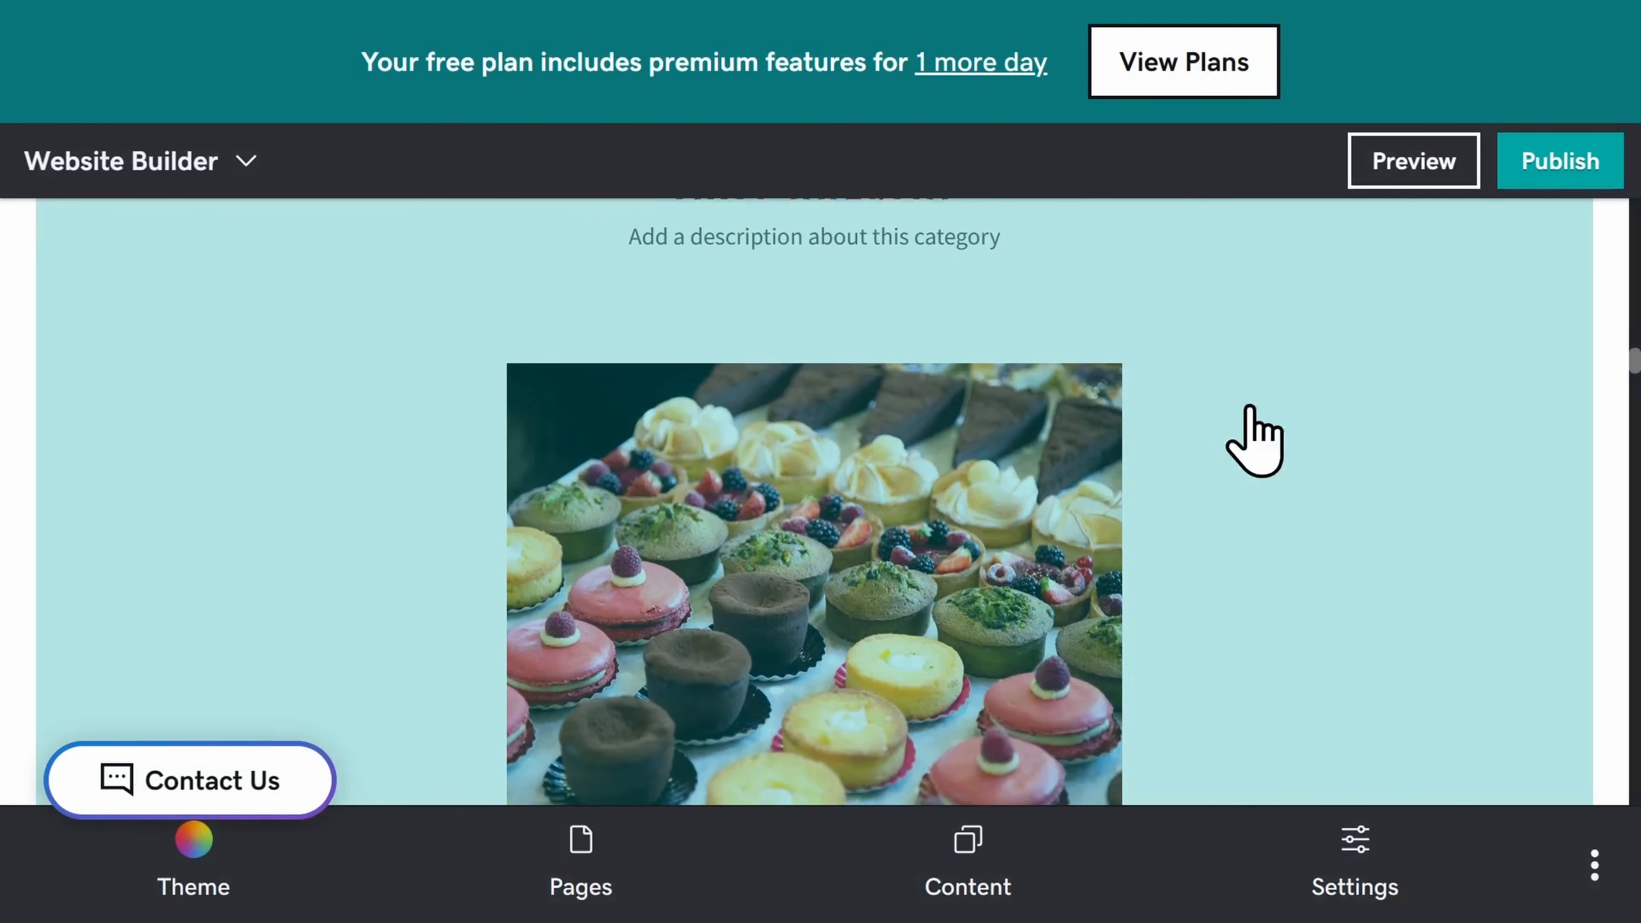
pyautogui.scroll(-8, 1330, 579)
pyautogui.scroll(-1, 1328, 582)
pyautogui.scroll(4, 1328, 582)
pyautogui.scroll(-3, 1328, 582)
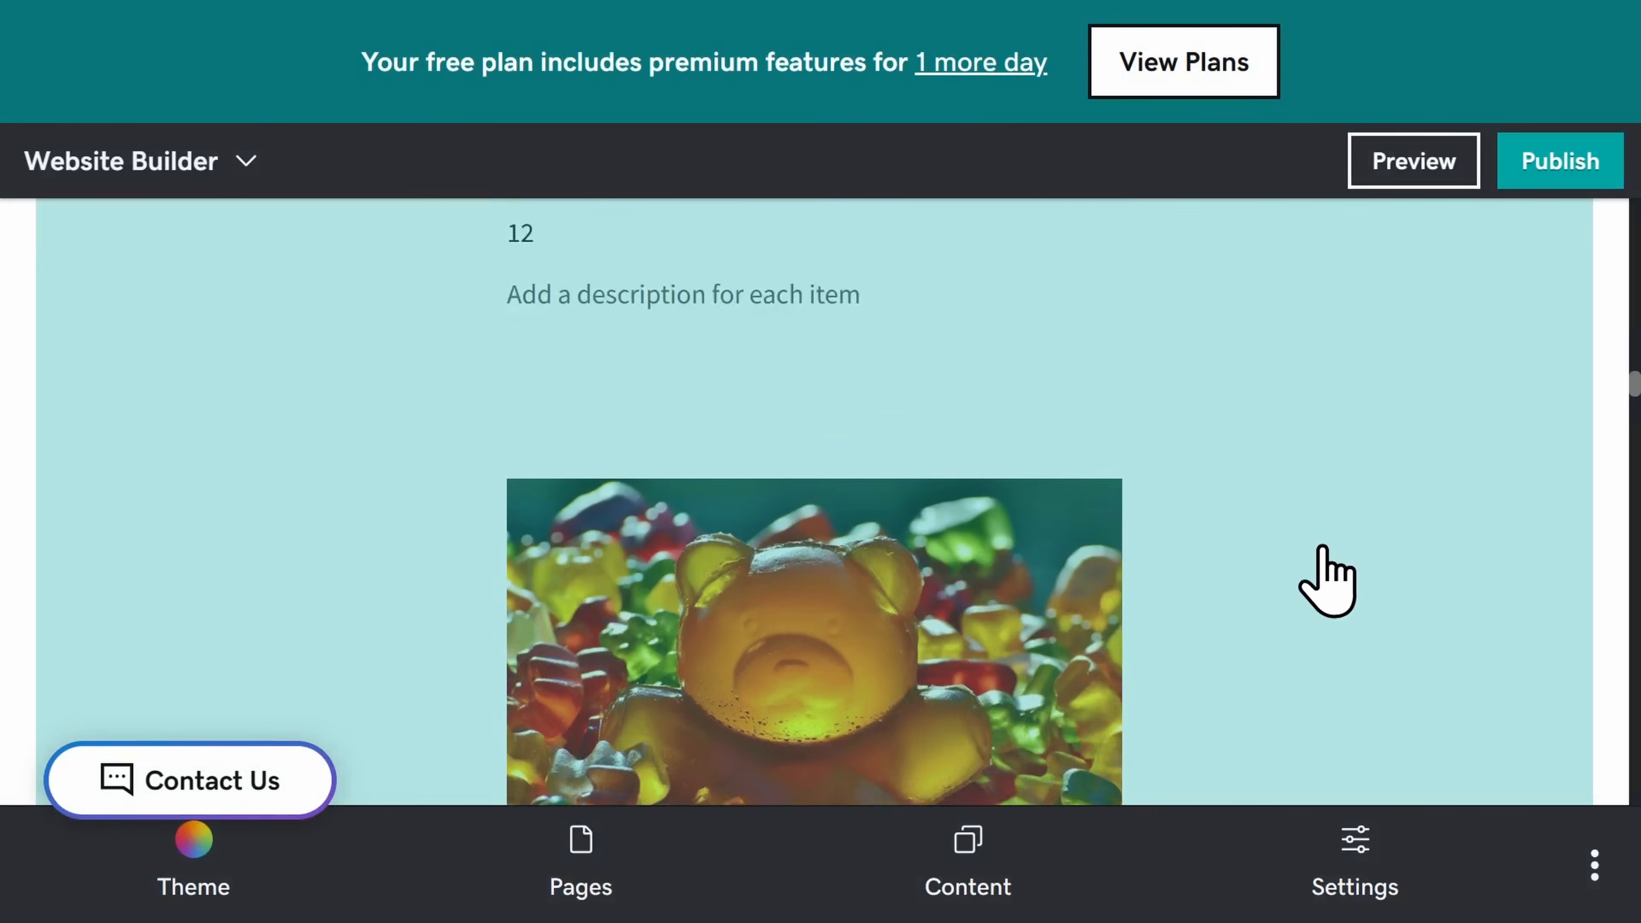
pyautogui.scroll(-5, 1328, 582)
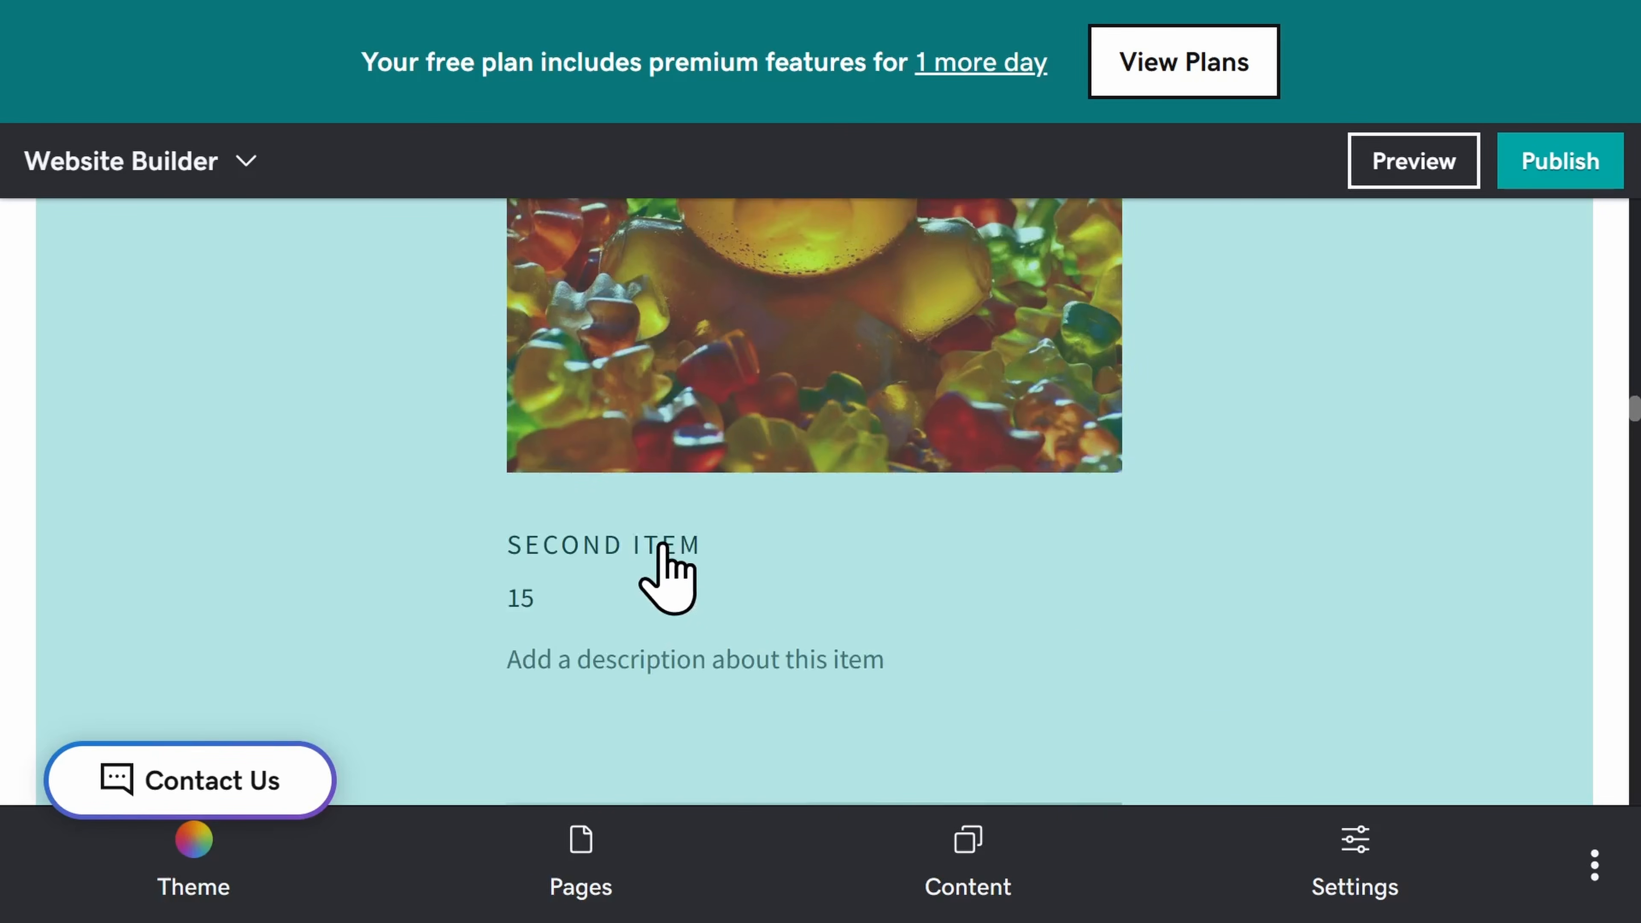
# Open the first item of First Category and review its name, price, description and image settings
pyautogui.click(636, 550)
pyautogui.scroll(-2, 636, 550)
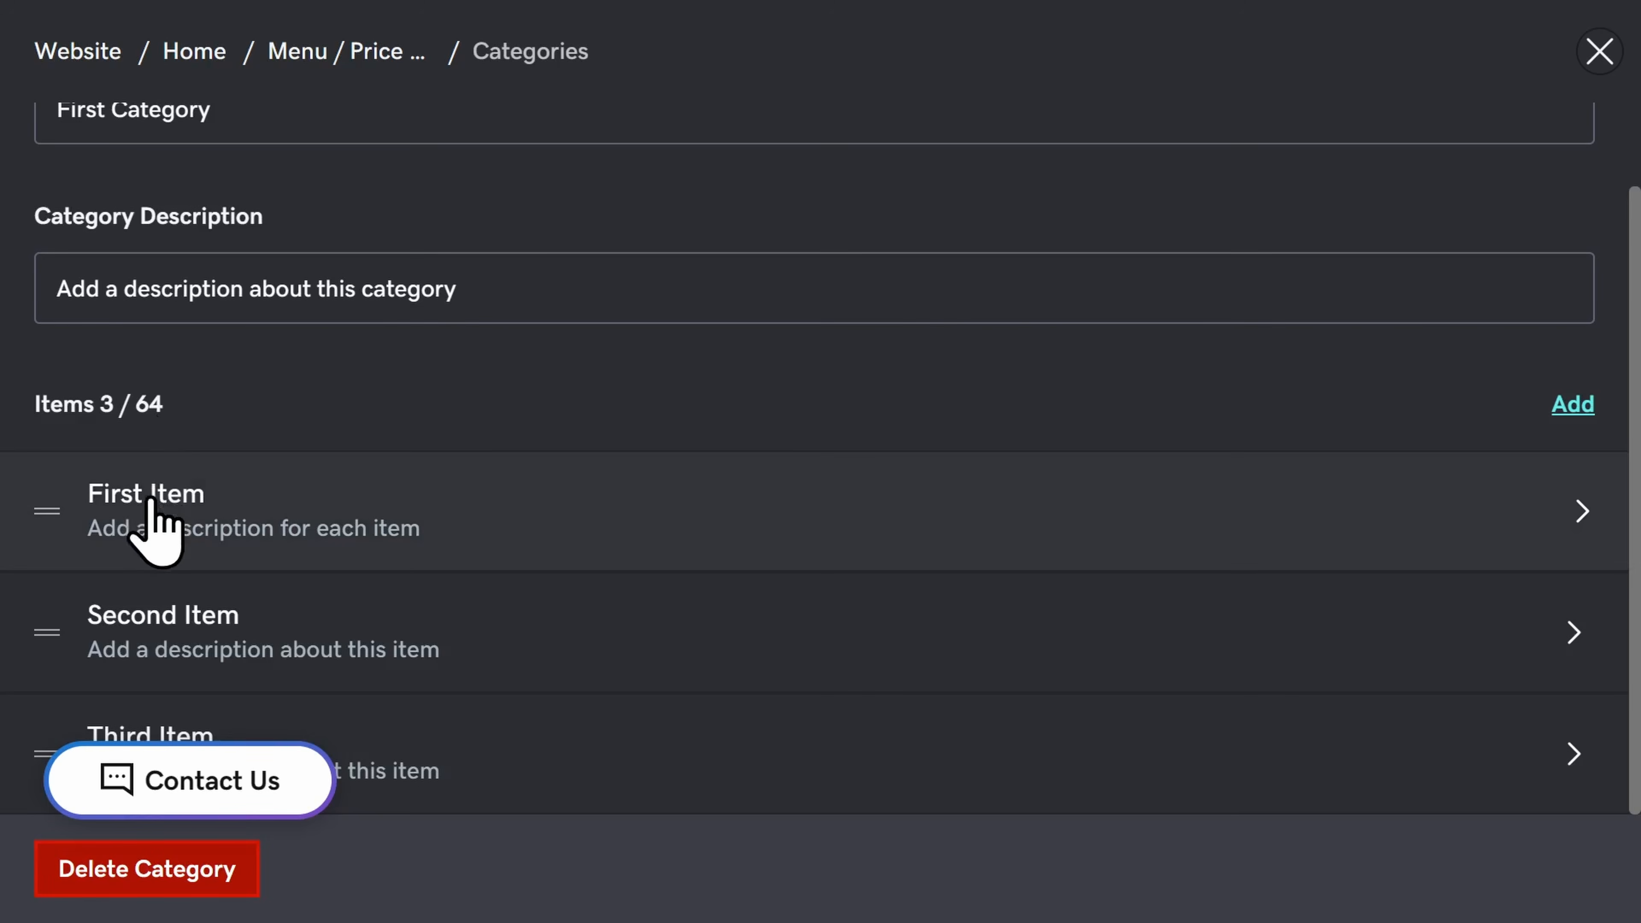
pyautogui.click(155, 530)
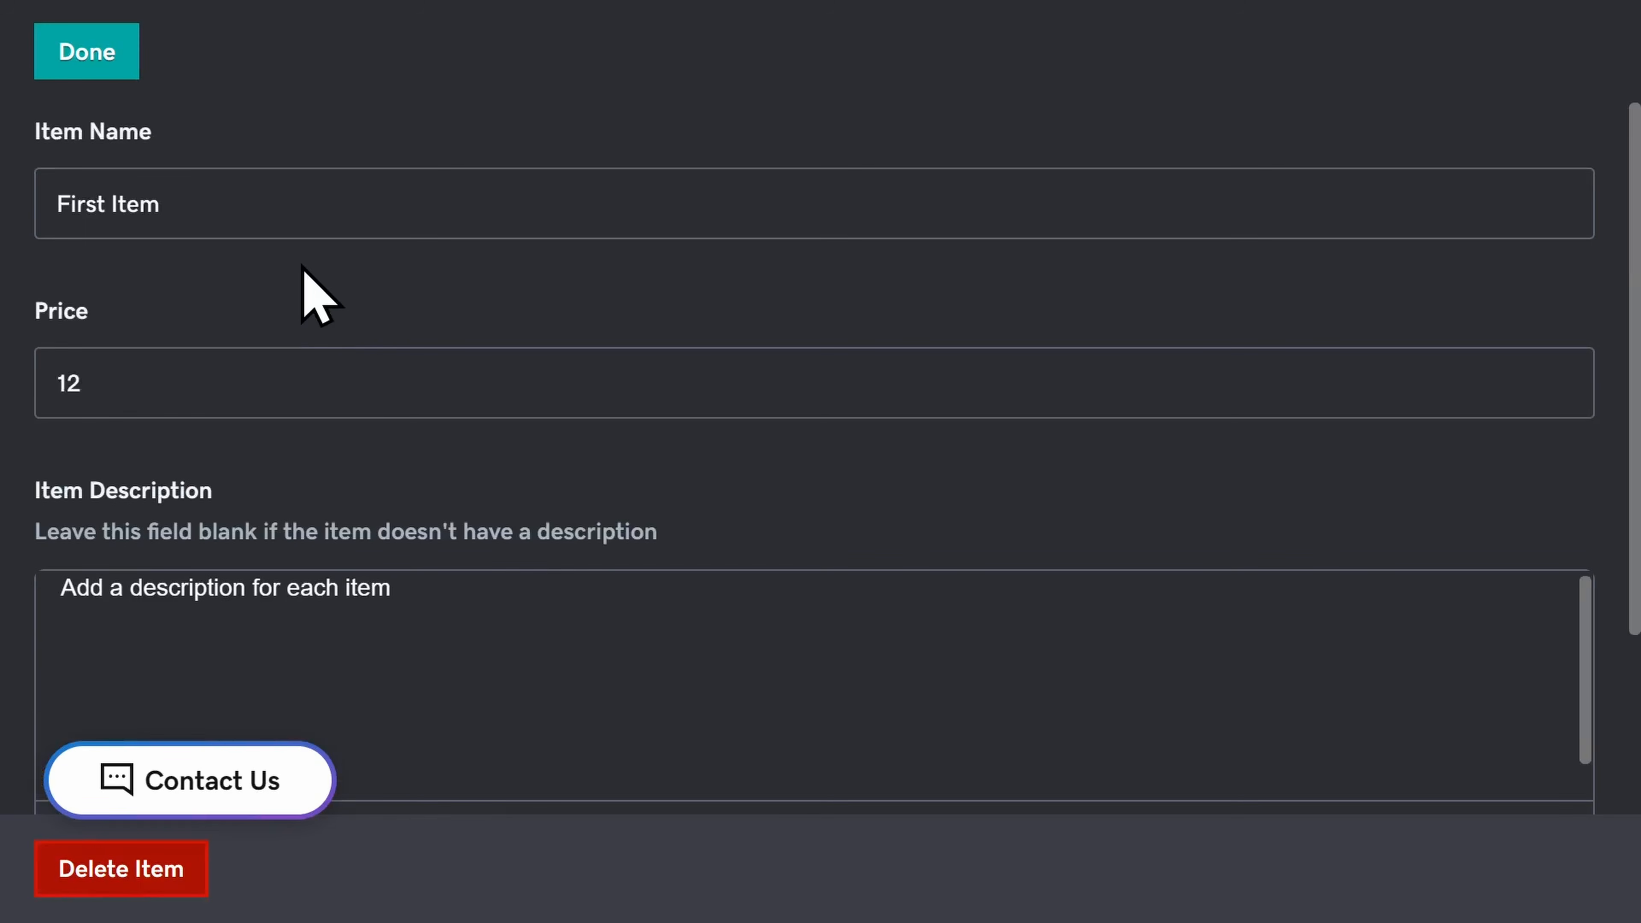
pyautogui.scroll(-3, 304, 273)
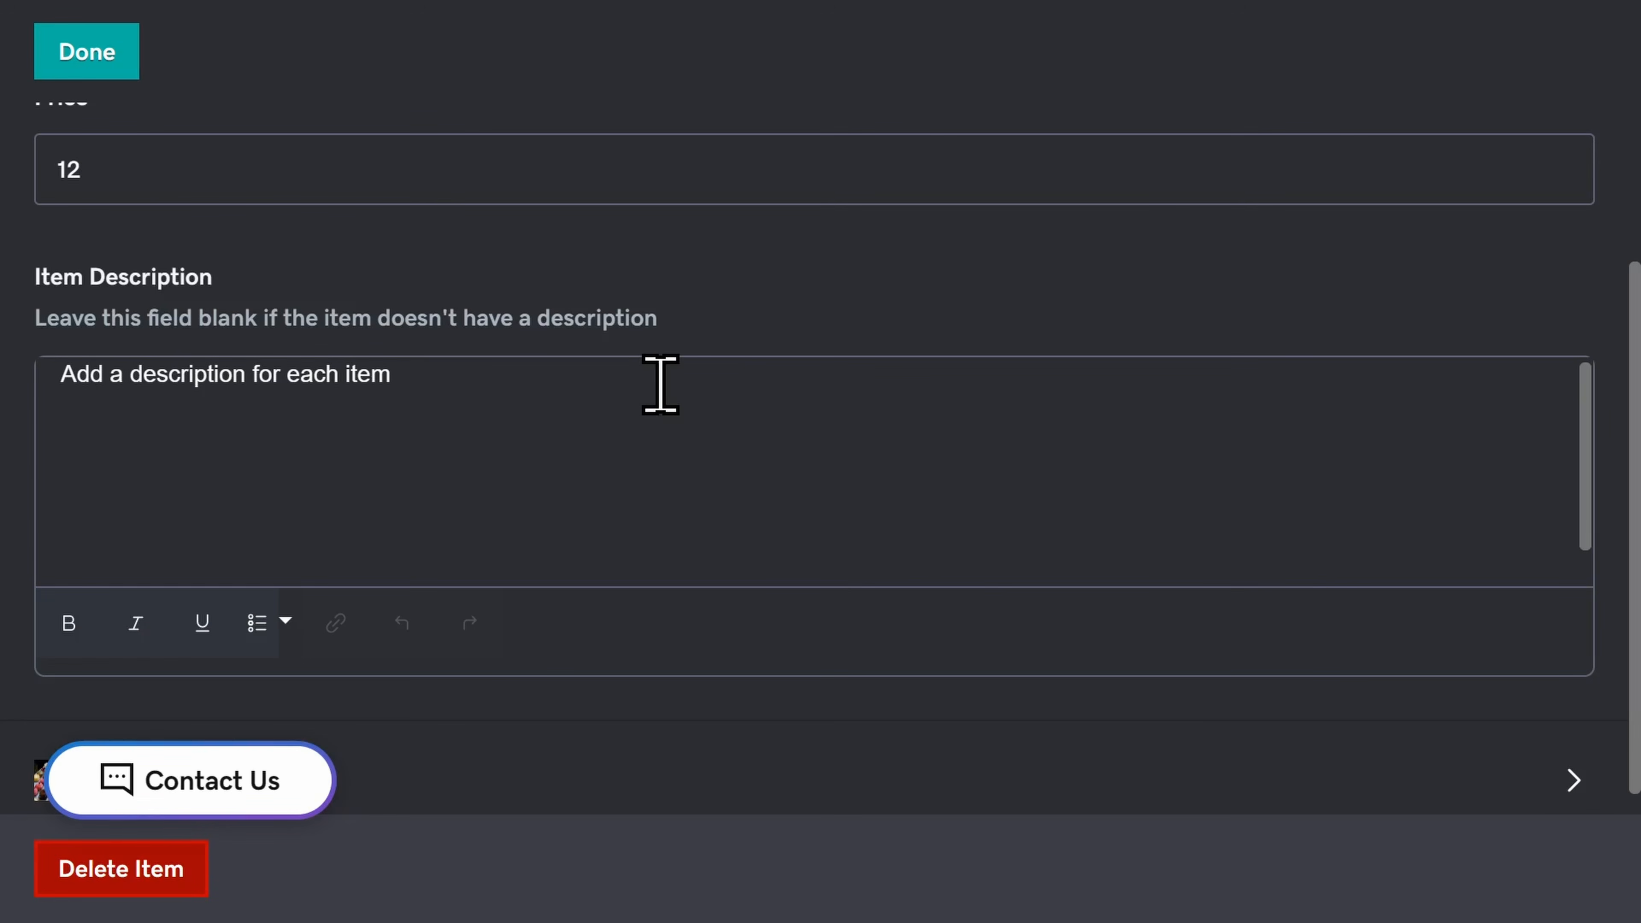
pyautogui.click(695, 757)
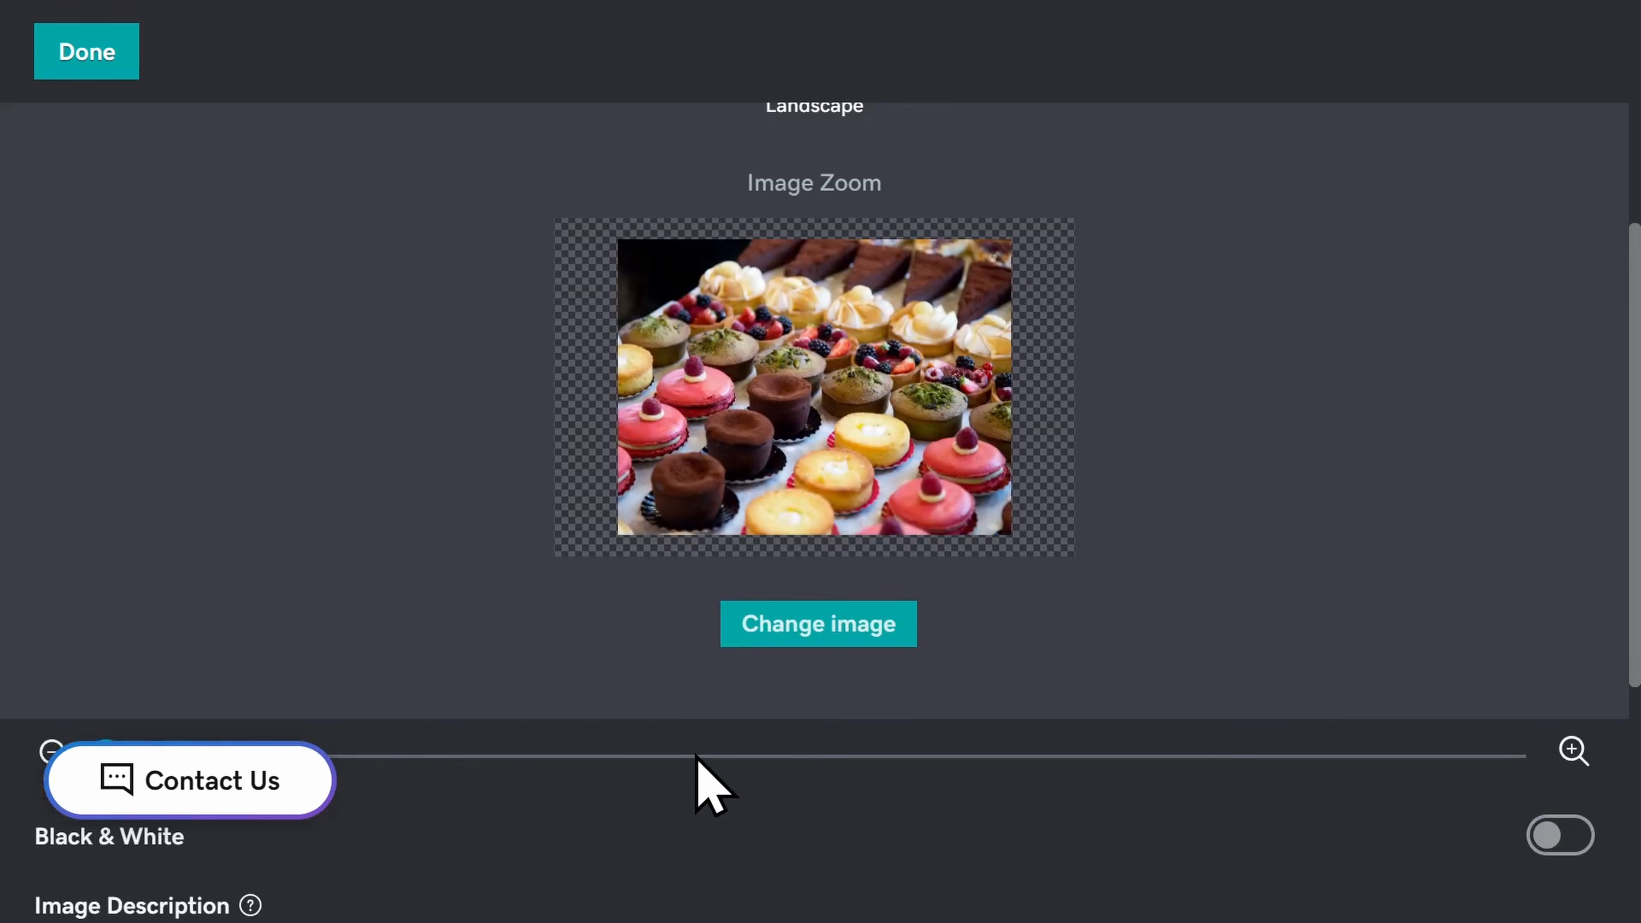
pyautogui.scroll(-4, 630, 649)
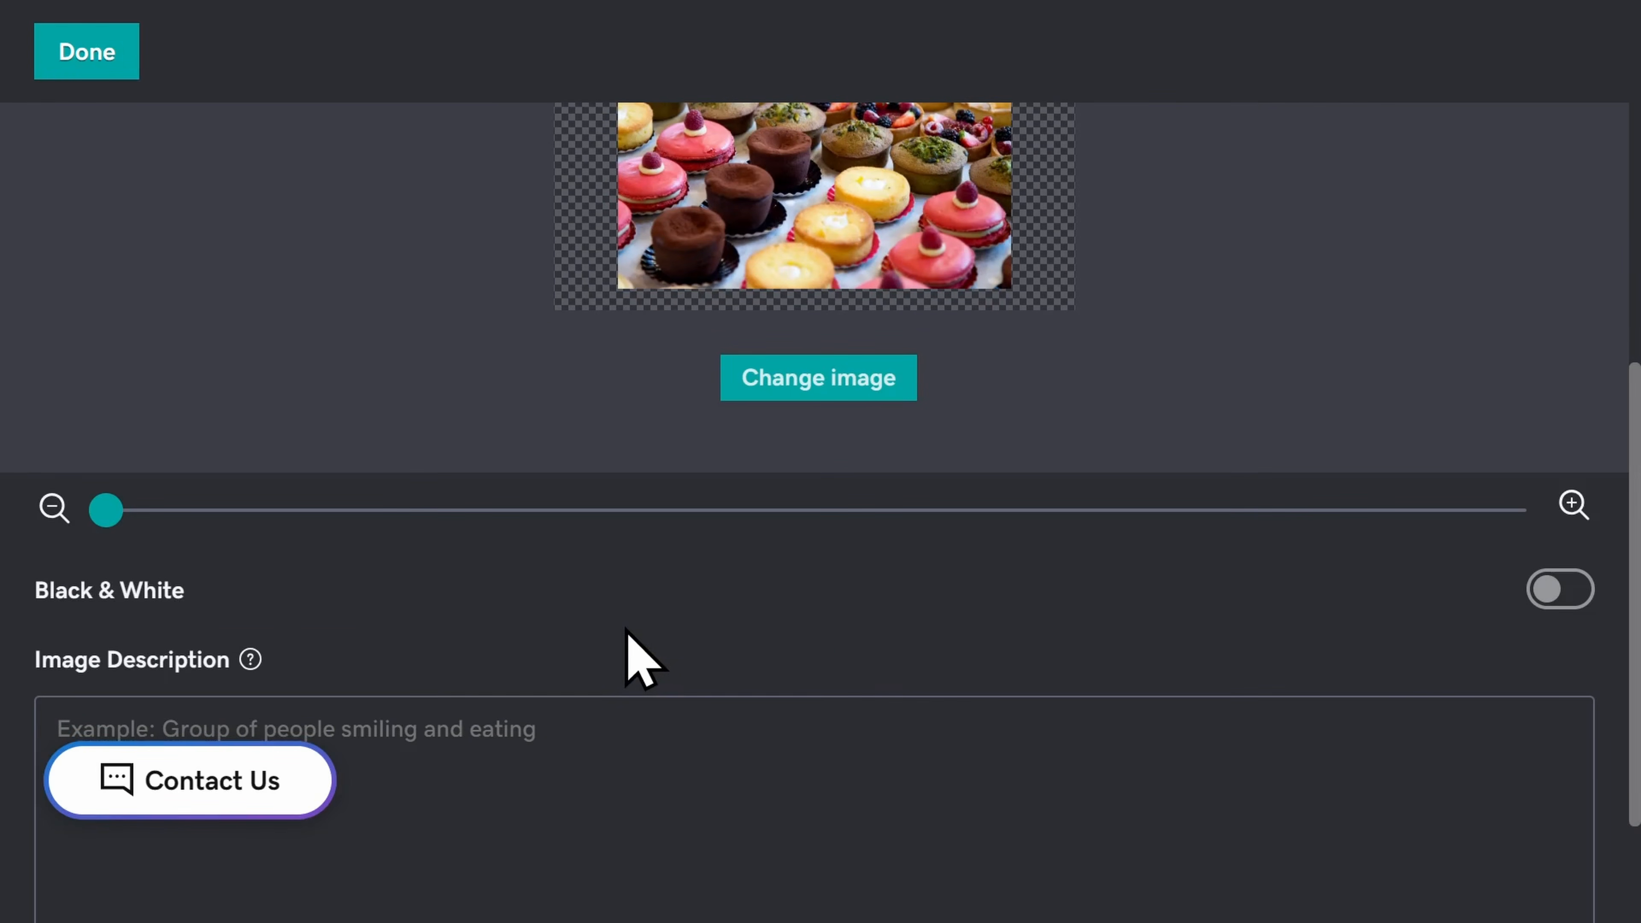
pyautogui.scroll(4, 630, 650)
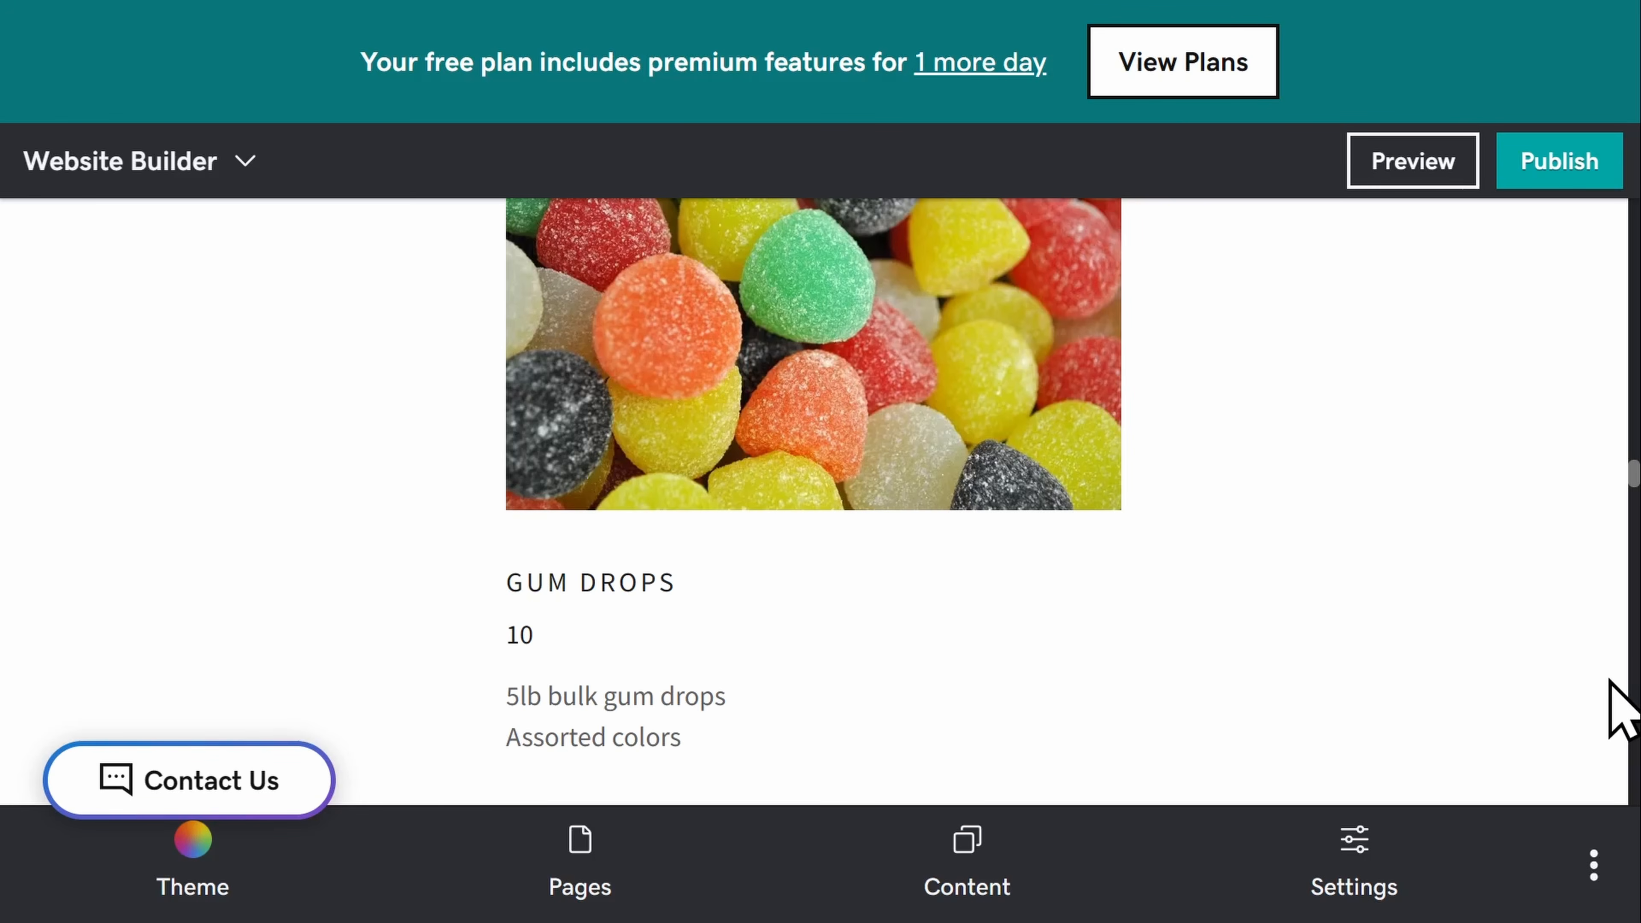
# Open the list of sections that can be inserted above Our Product List, and show the PayPal Button layouts
pyautogui.scroll(12, 1609, 680)
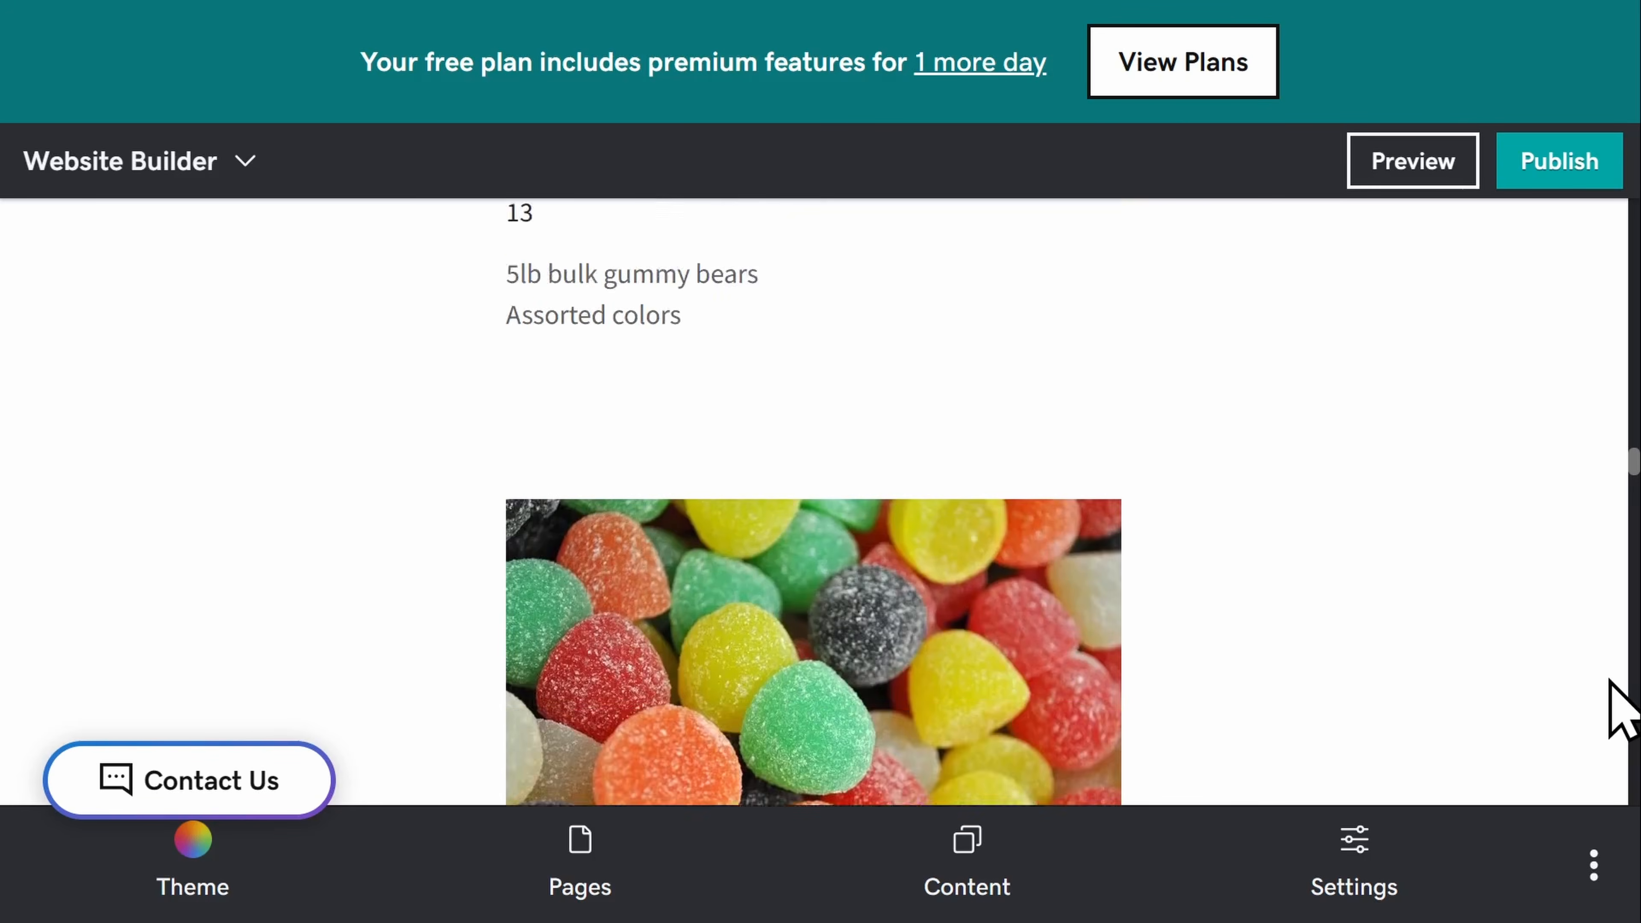
pyautogui.scroll(10, 1610, 680)
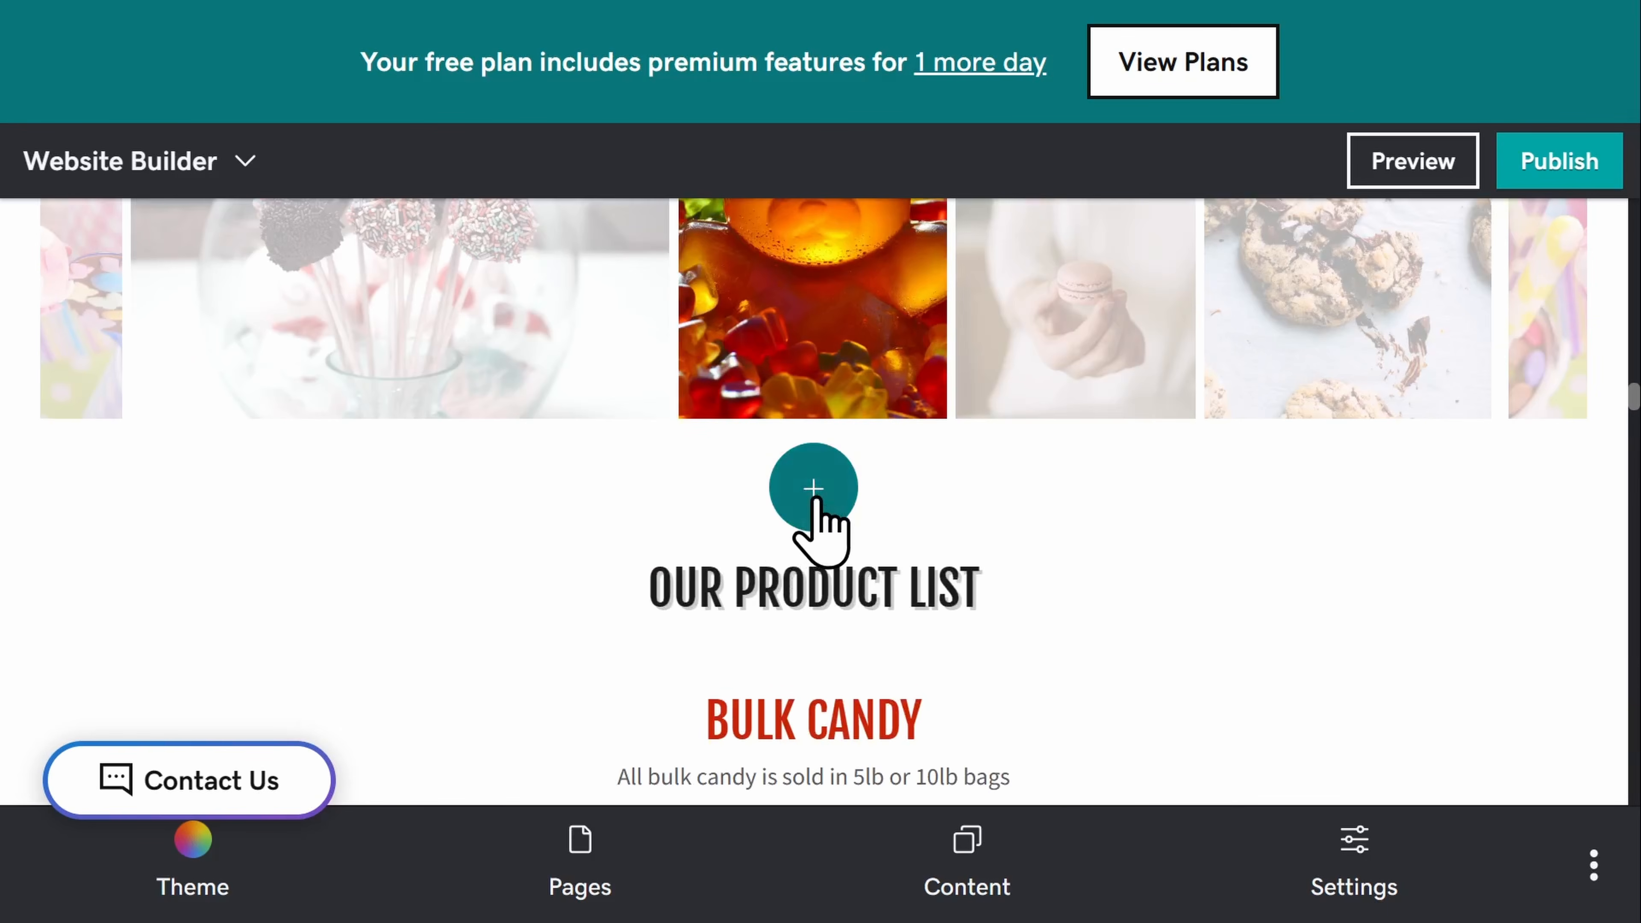
pyautogui.click(816, 497)
pyautogui.scroll(-10, 816, 501)
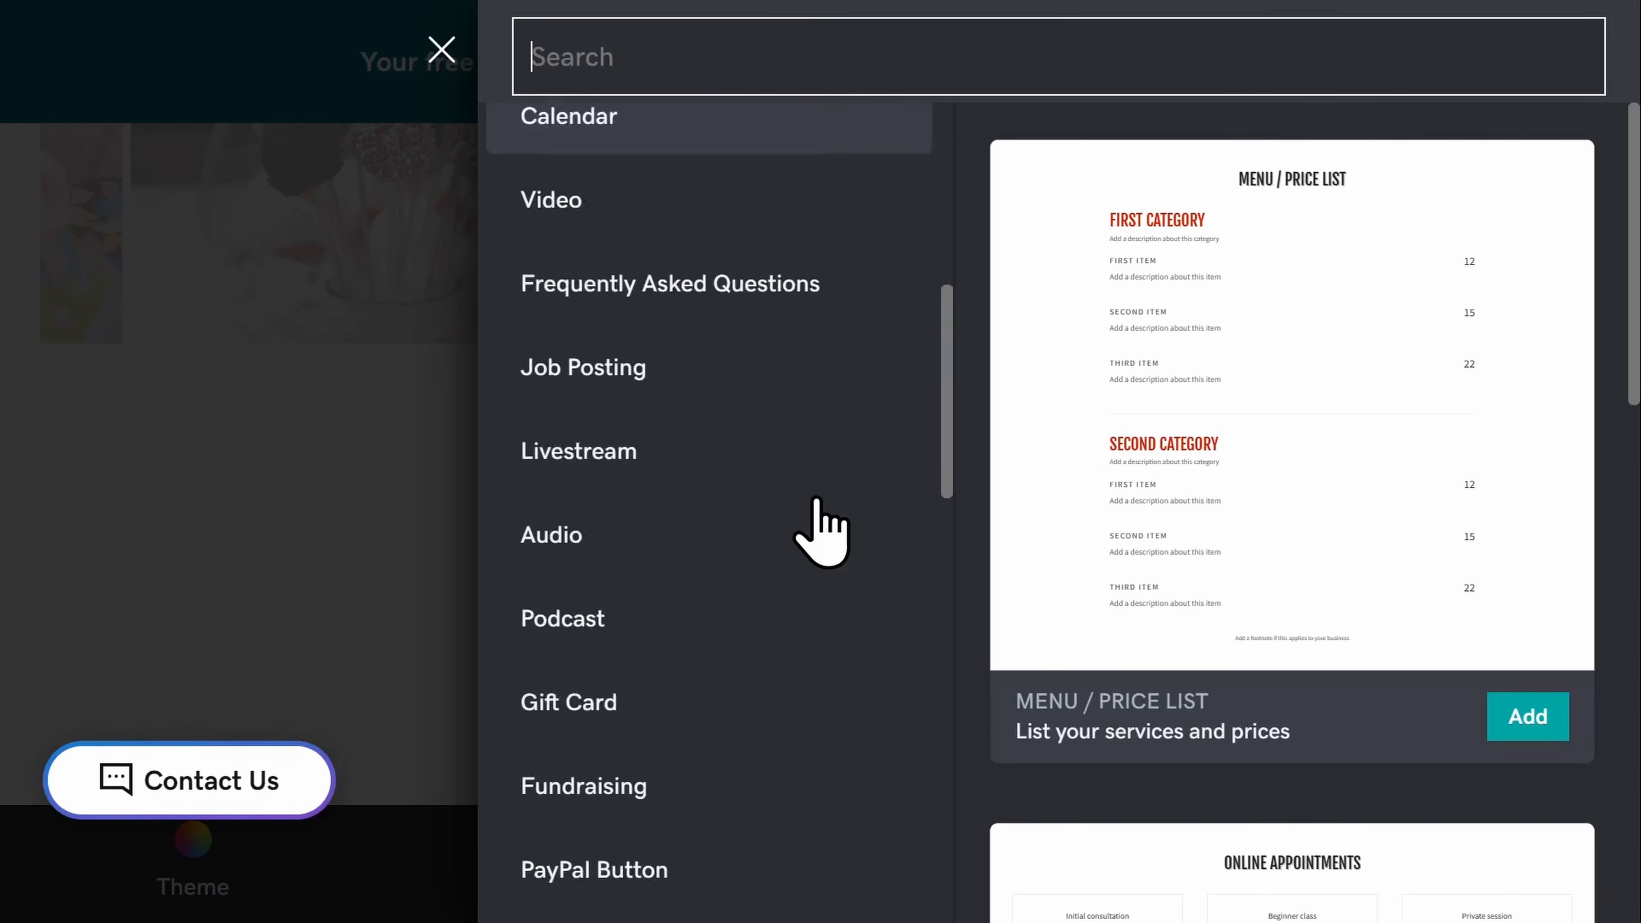
pyautogui.scroll(-5, 816, 501)
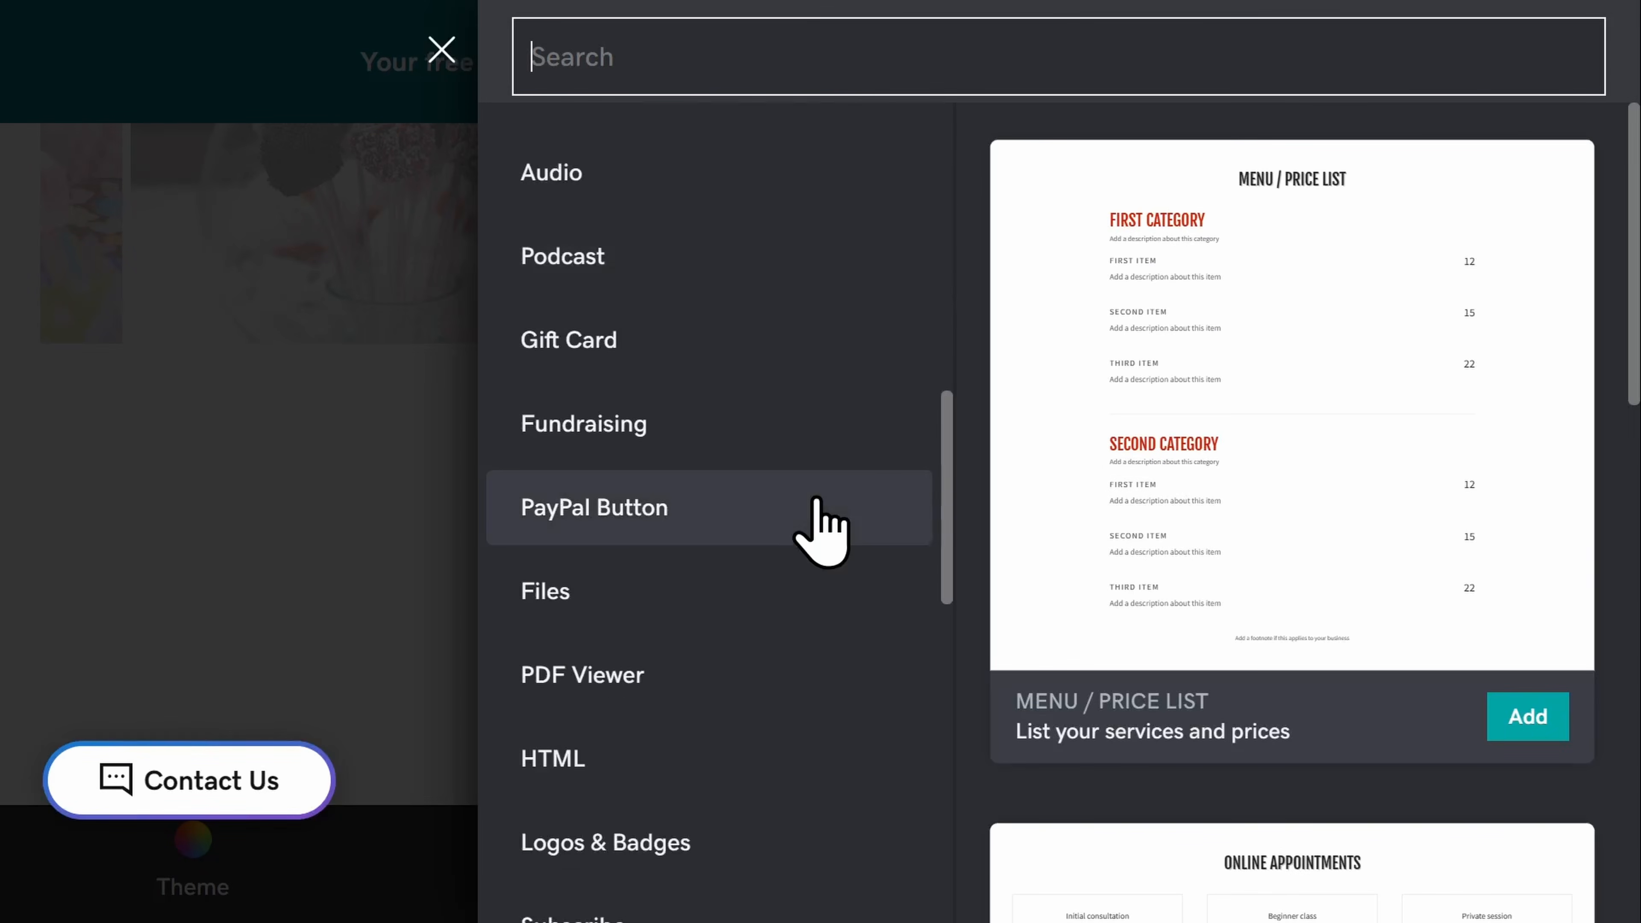
pyautogui.click(818, 500)
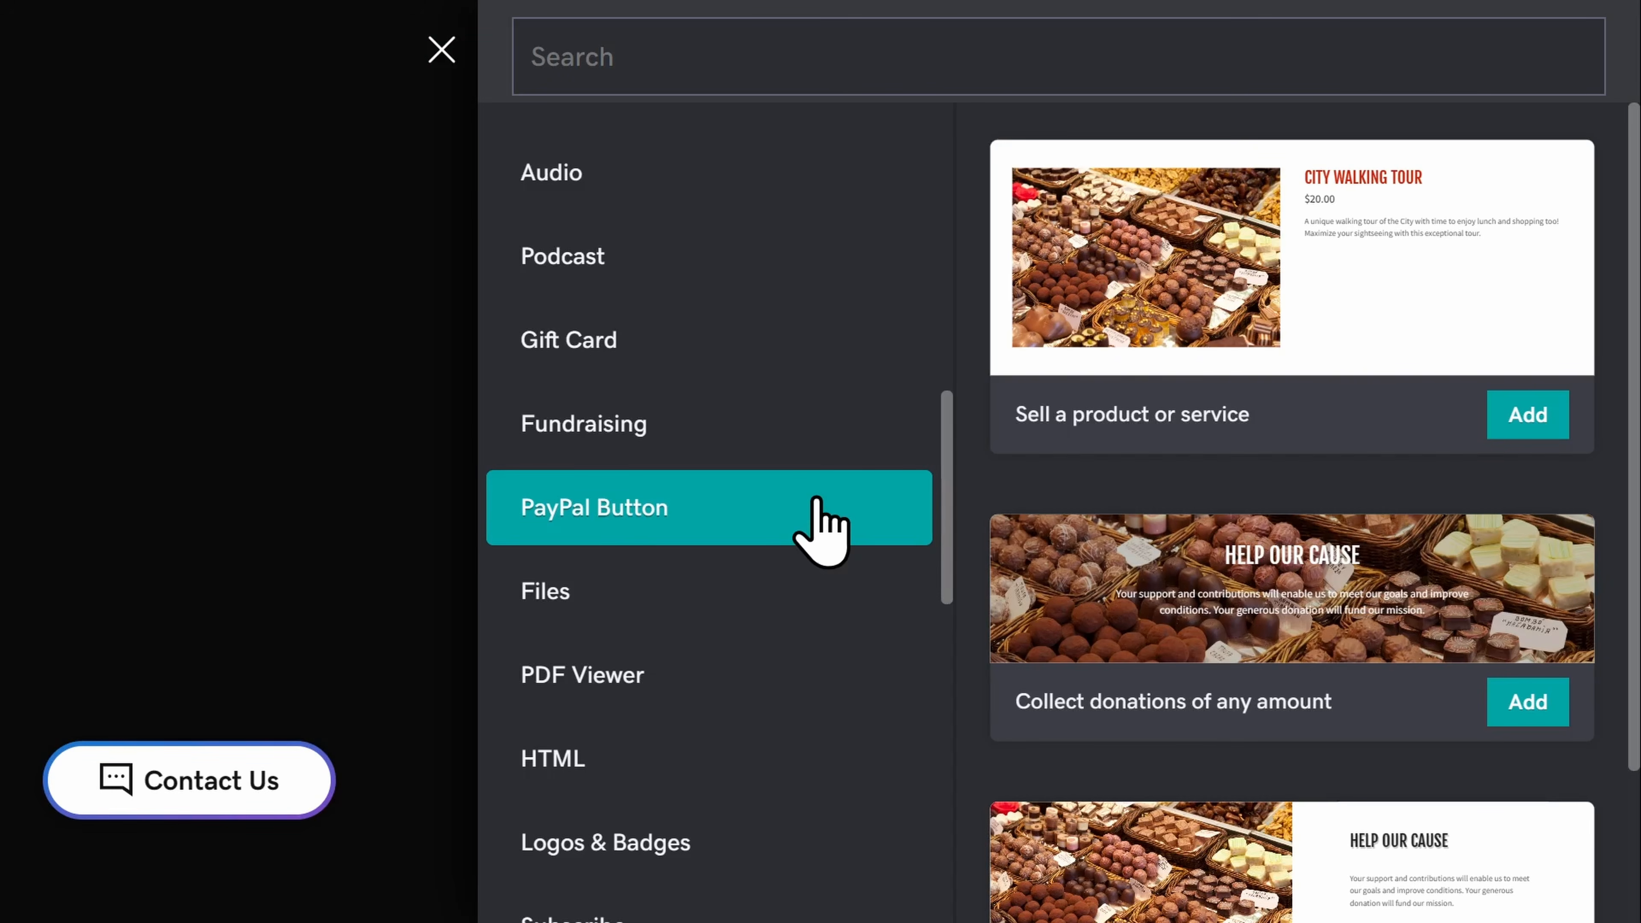
# Insert a PayPal Button section with the "Sell a product or service" layout above Our Product List
pyautogui.click(1432, 428)
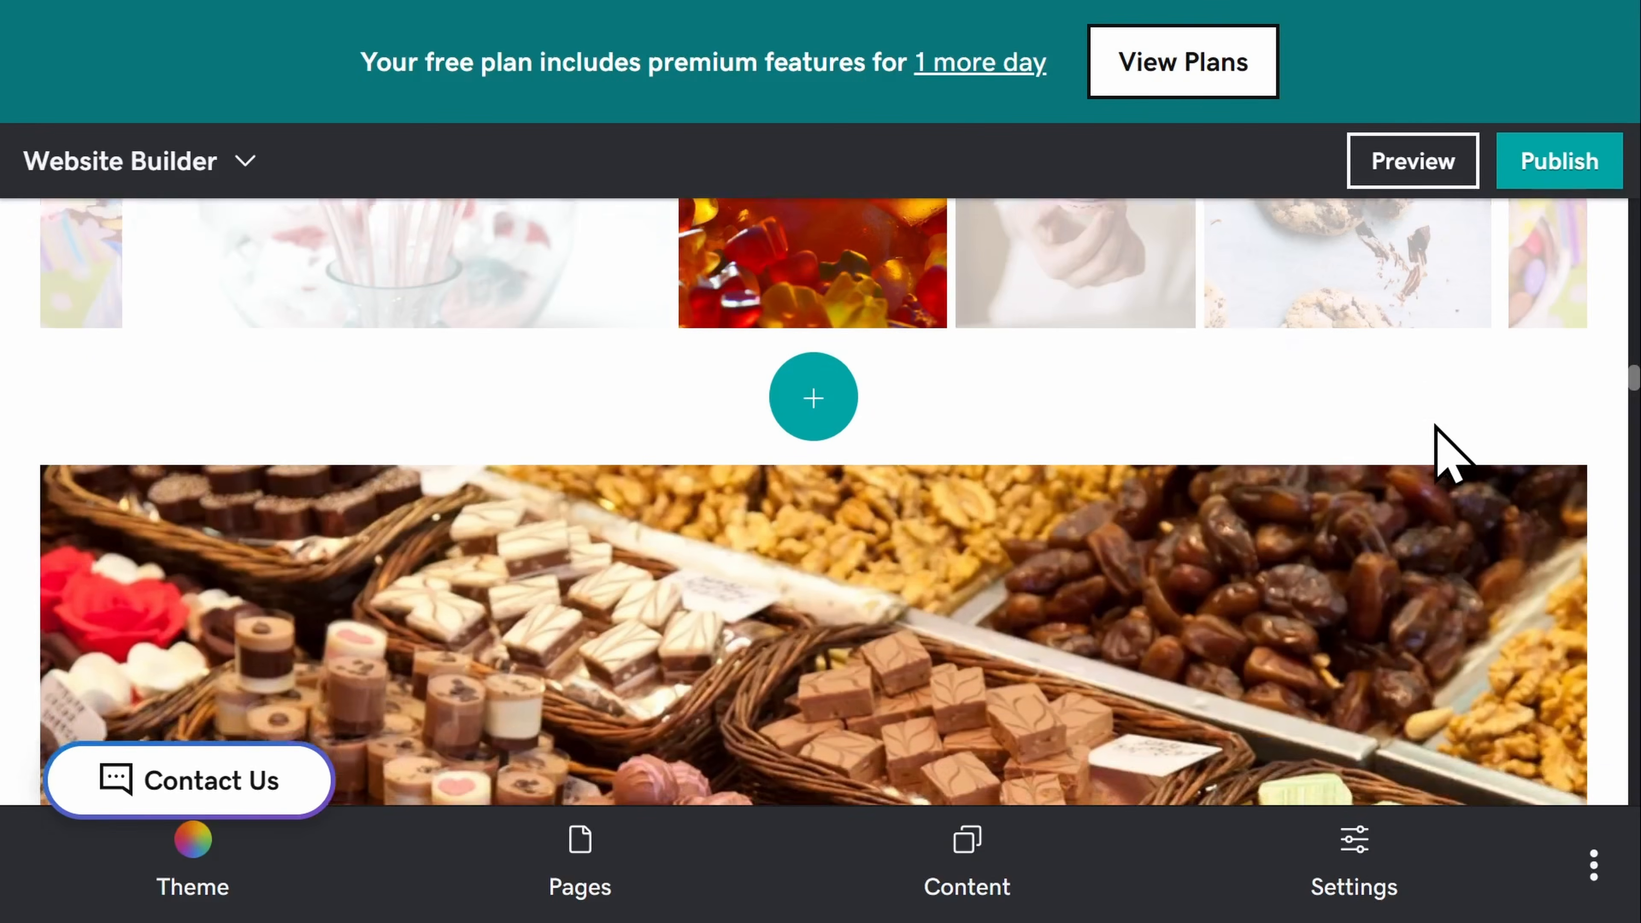
pyautogui.scroll(-5, 1435, 427)
pyautogui.scroll(-3, 1436, 430)
pyautogui.scroll(-3, 1435, 430)
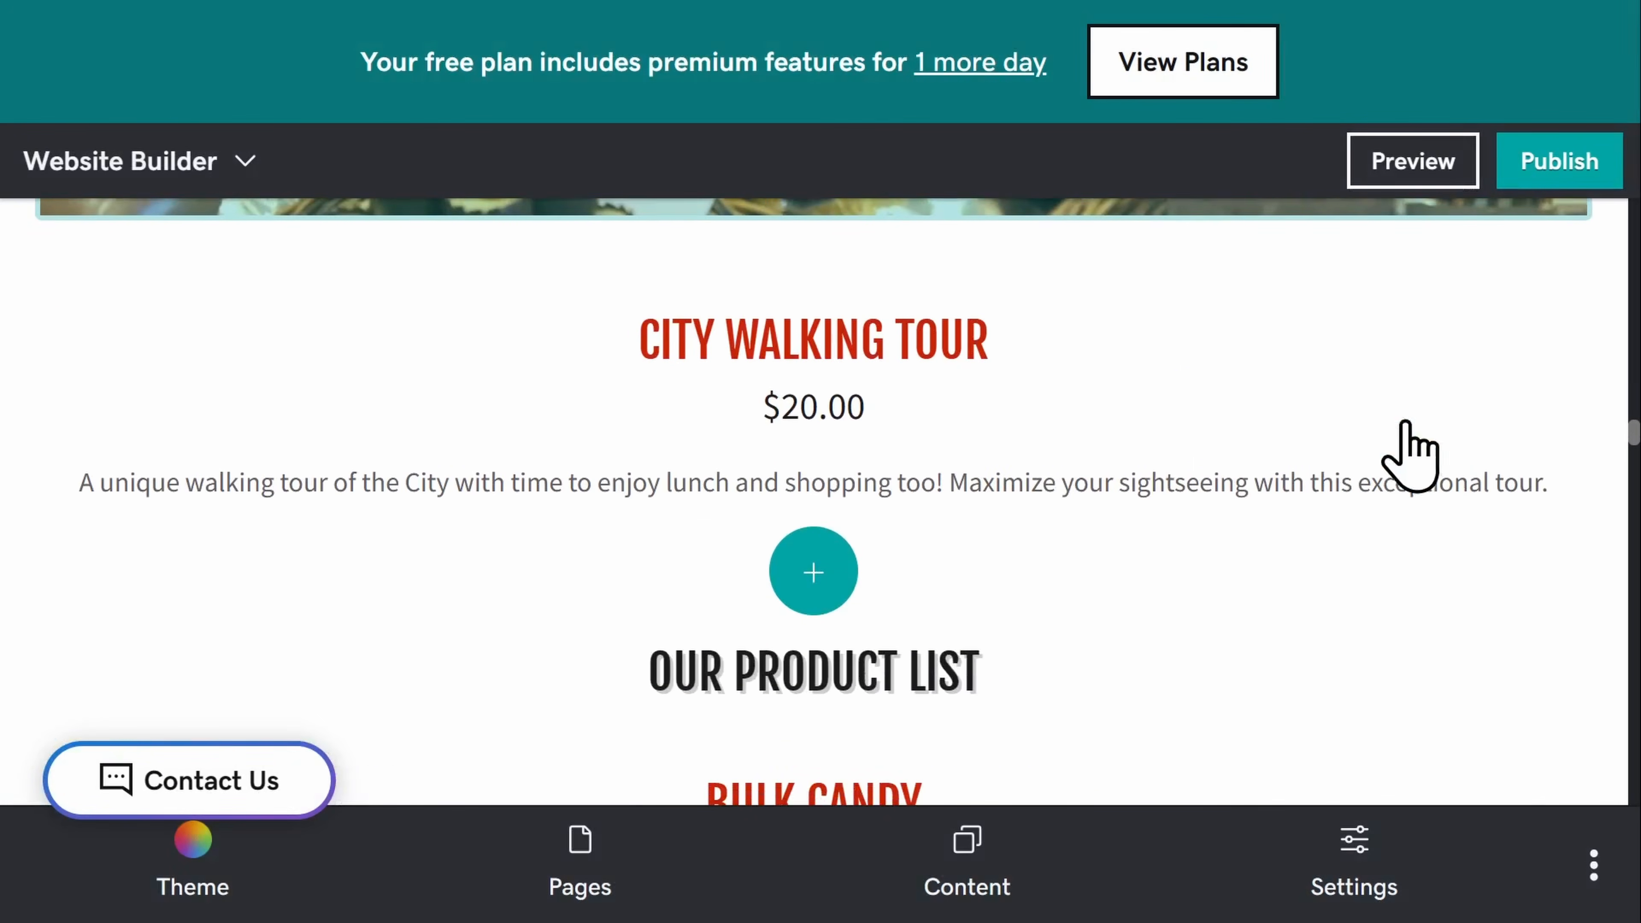
# Open the City Walking Tour item's settings and examine its section title, name, price, shipping fee, description, product image and payment options
pyautogui.click(884, 343)
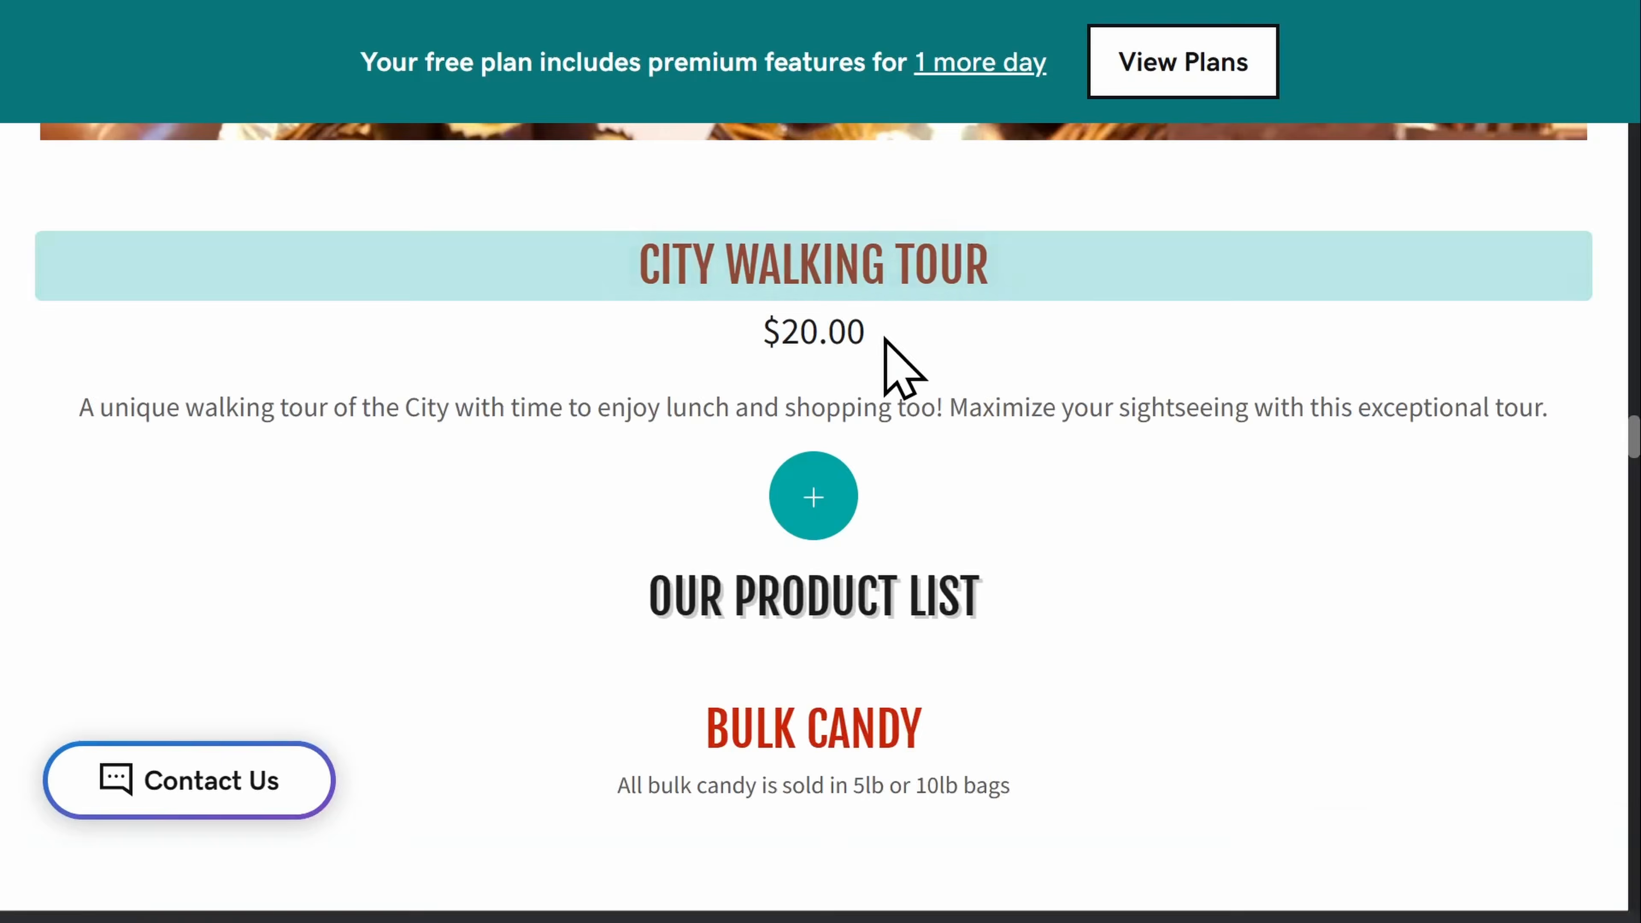
pyautogui.scroll(-4, 1127, 485)
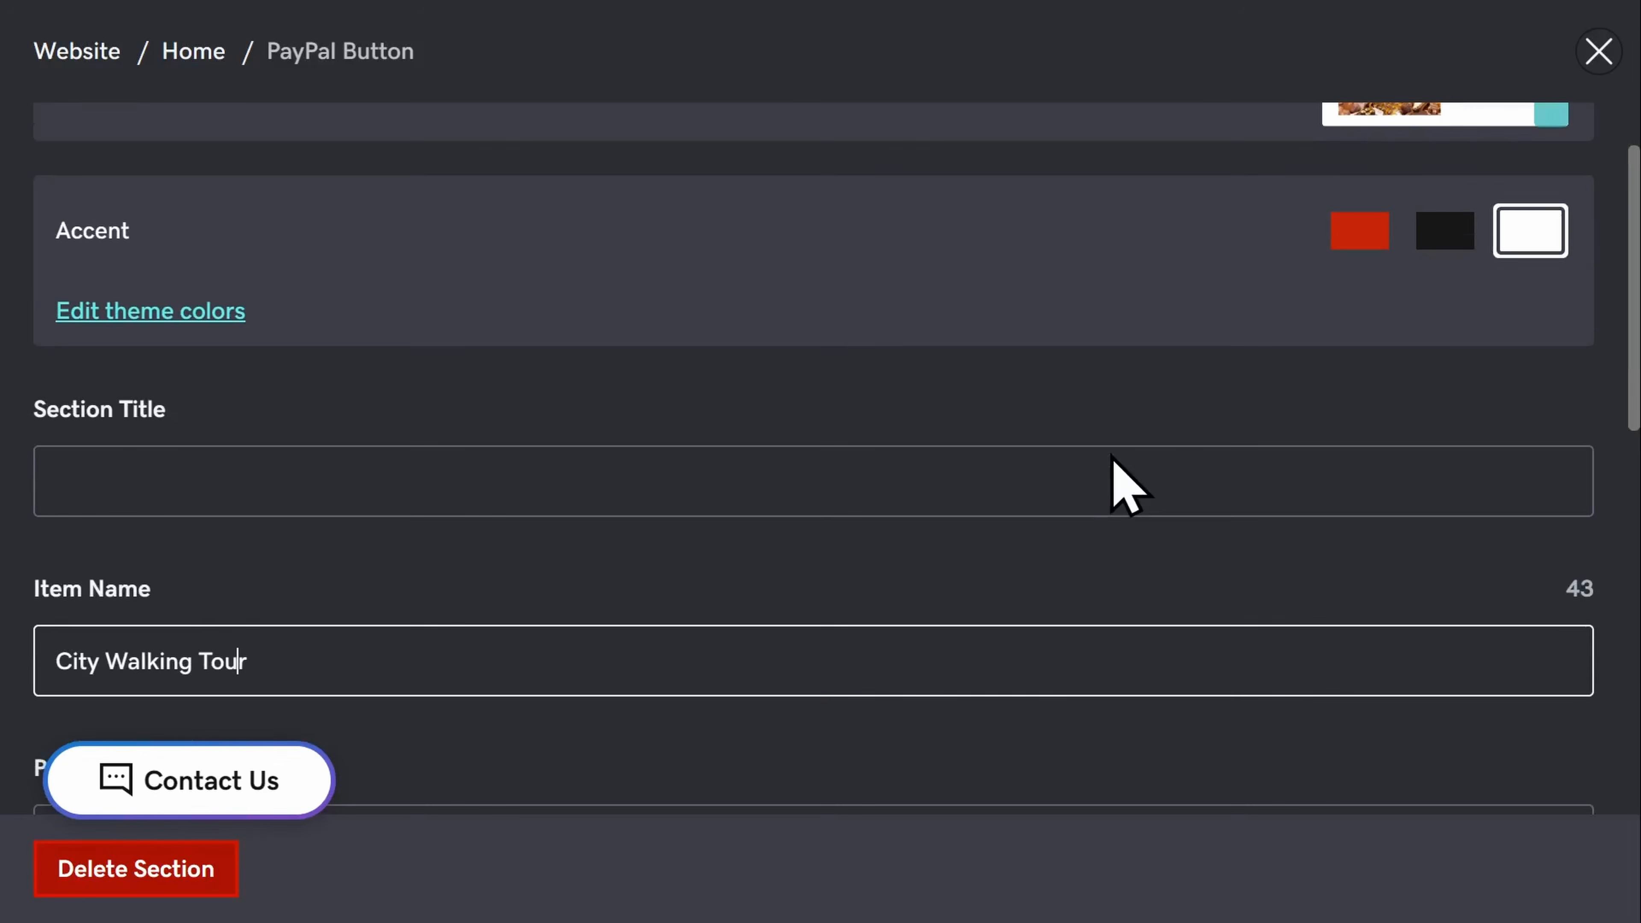
pyautogui.scroll(-1, 1124, 481)
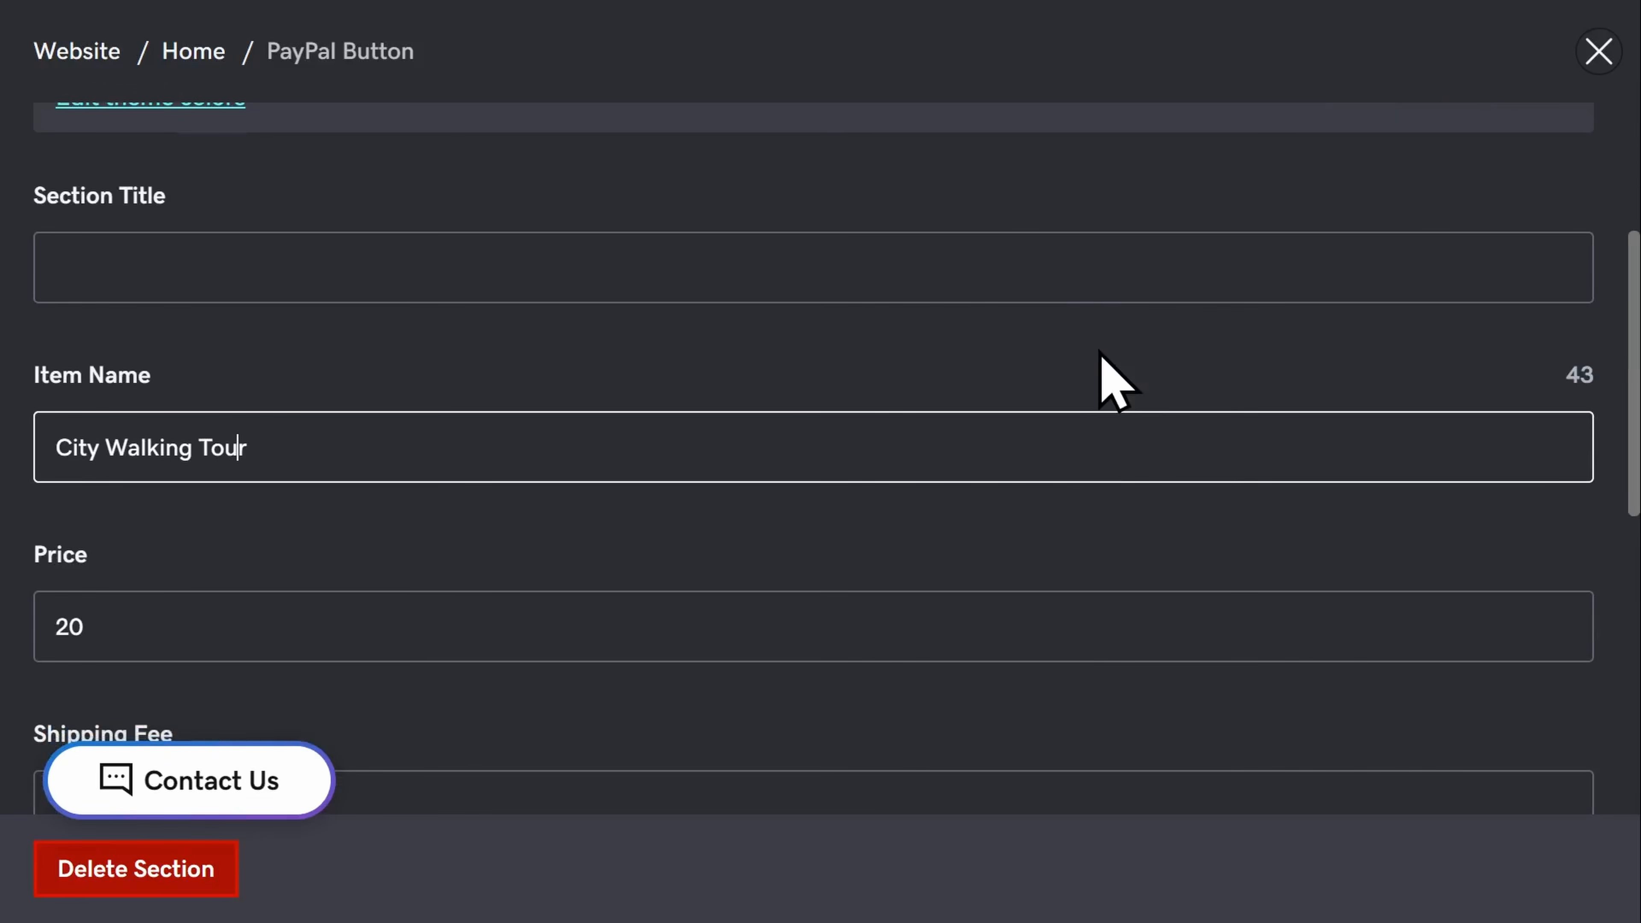
pyautogui.scroll(-2, 1105, 377)
pyautogui.scroll(-3, 1098, 356)
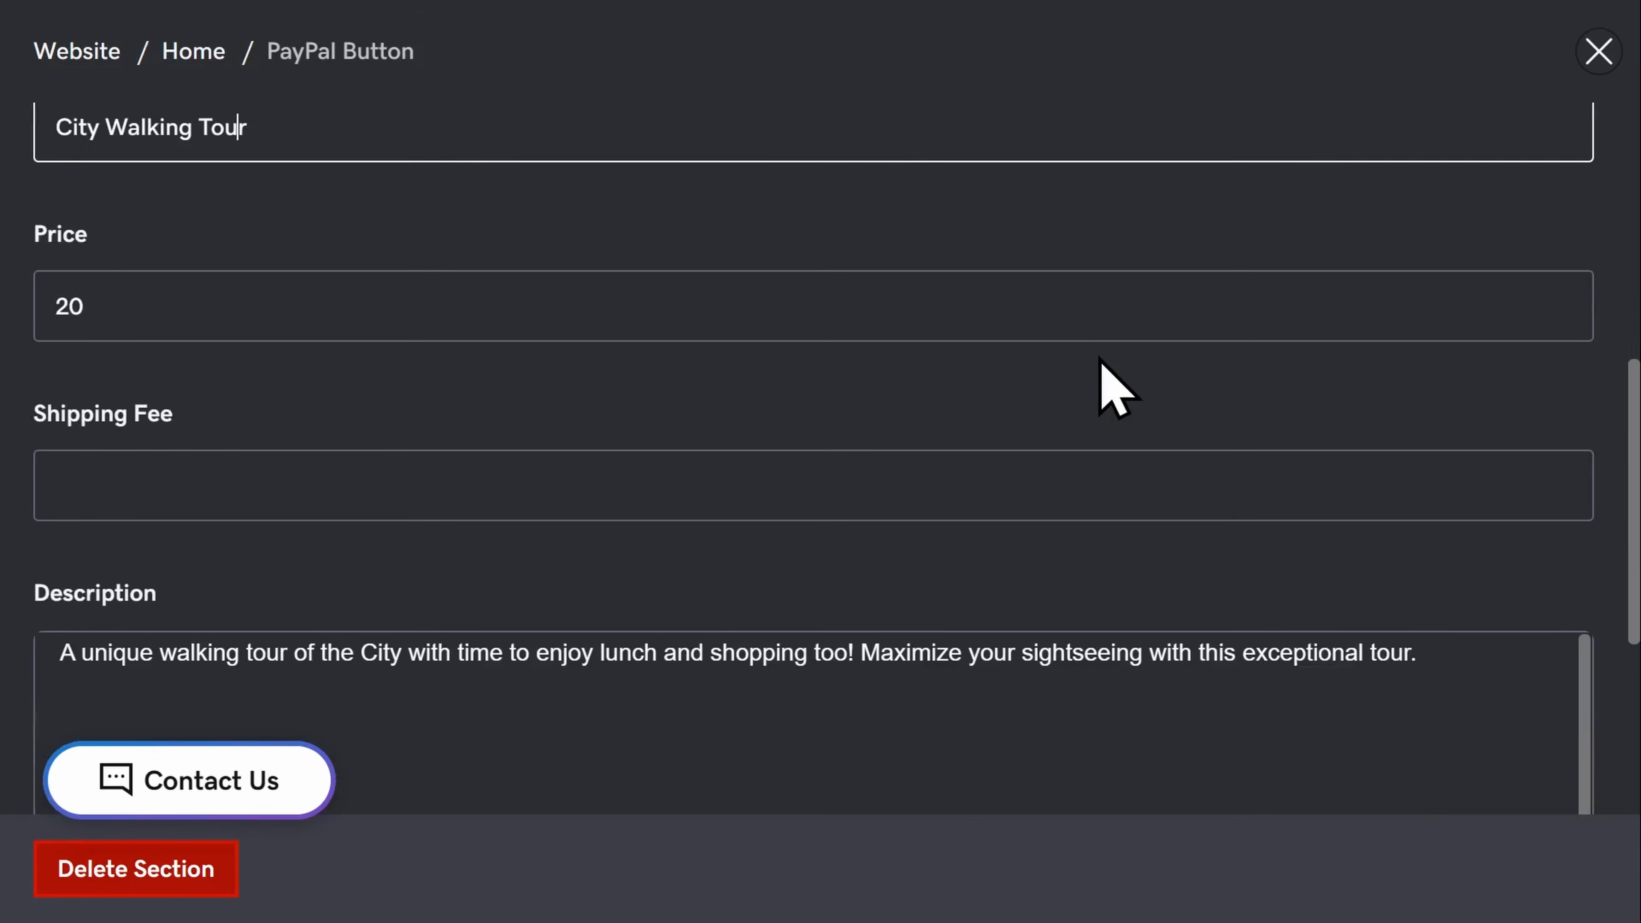
pyautogui.scroll(-5, 1125, 556)
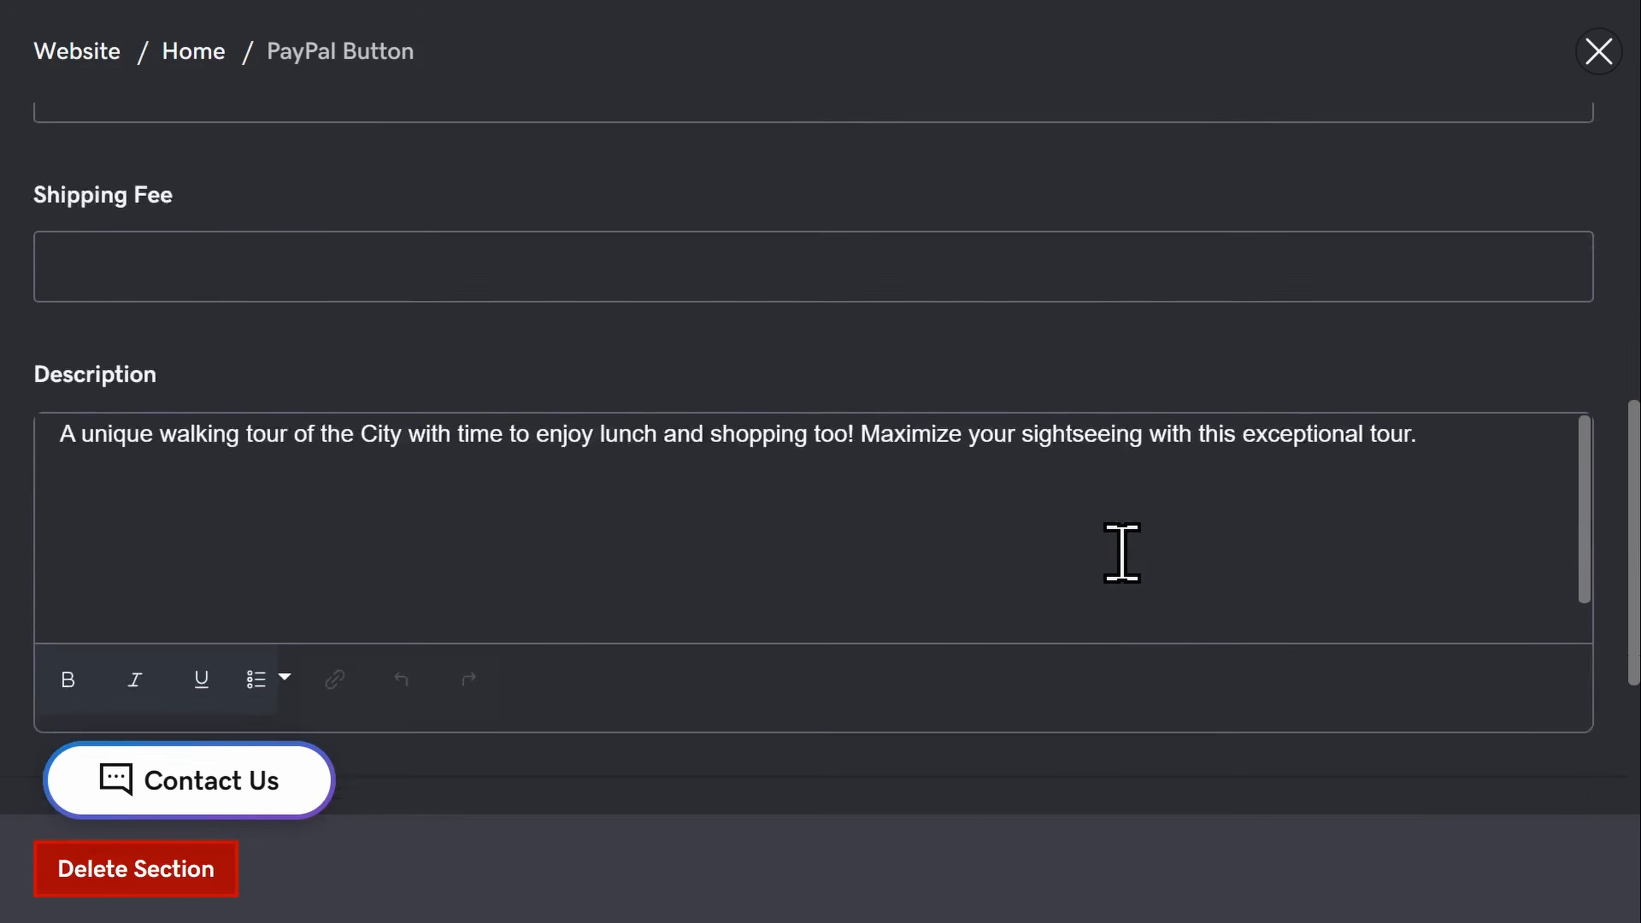
pyautogui.scroll(-2, 1123, 568)
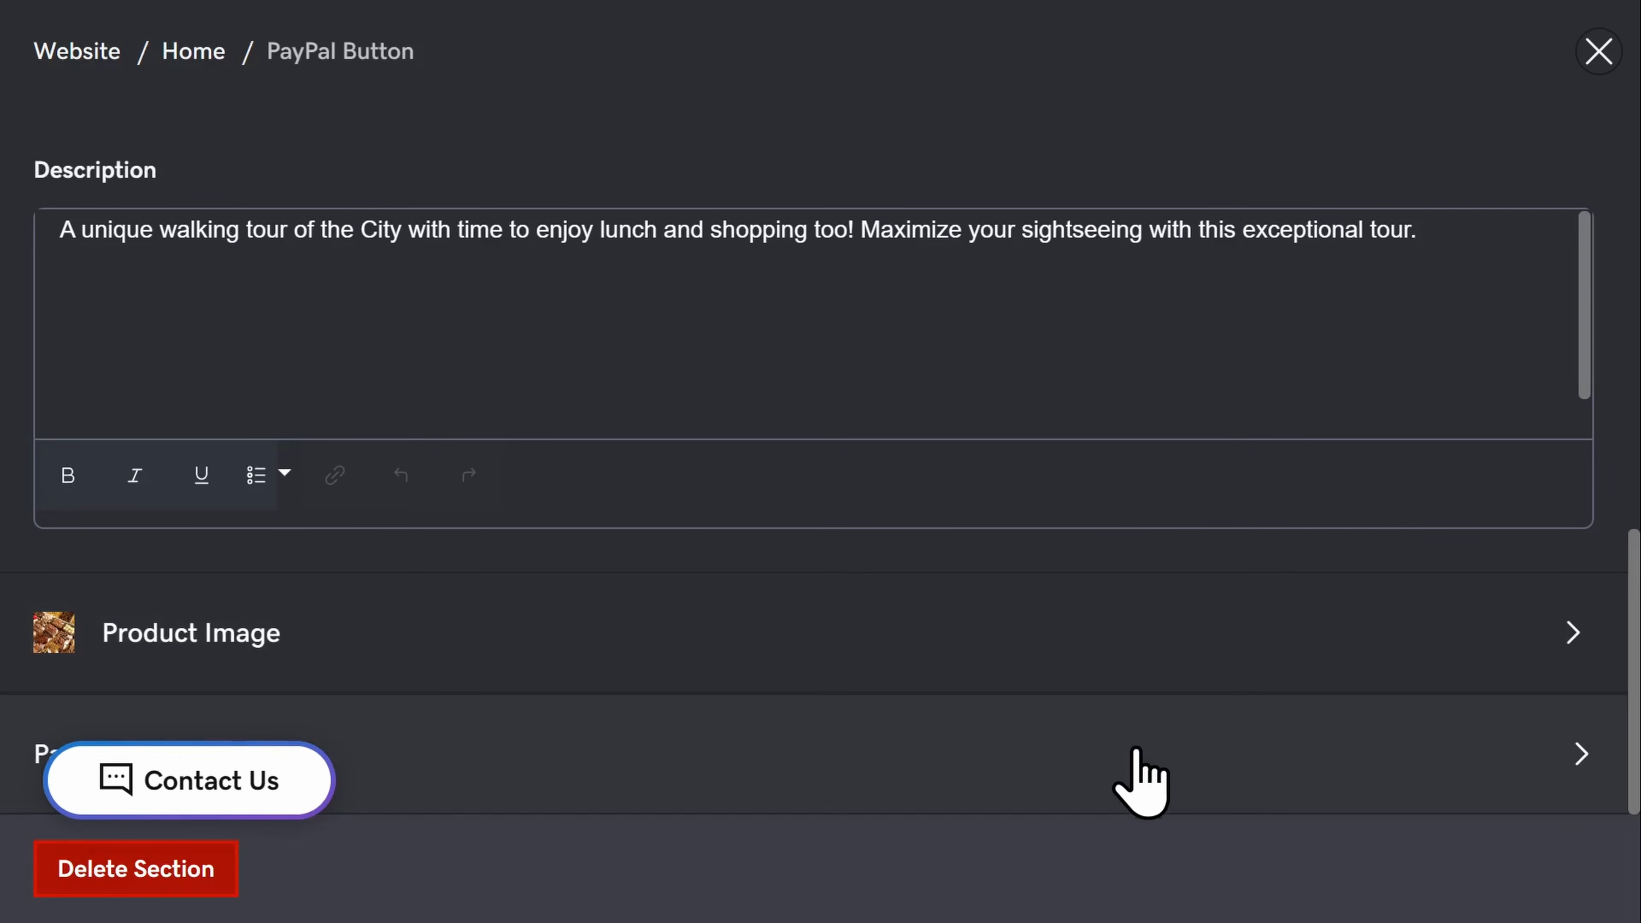
pyautogui.click(1141, 773)
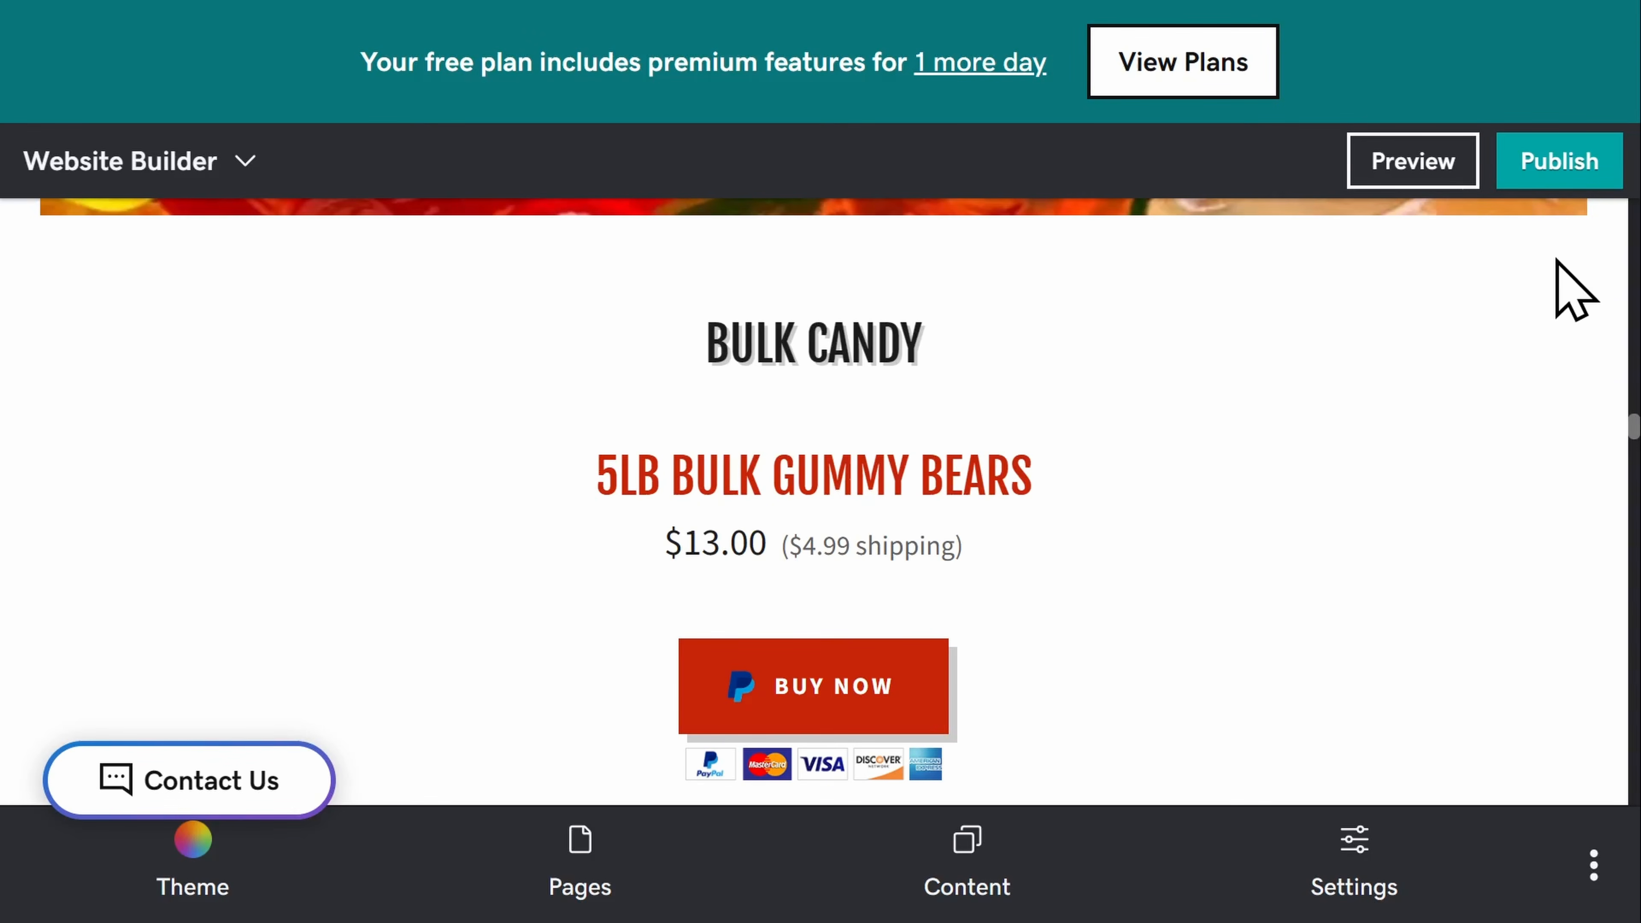
# Look over the 5lb Bulk Gummy Bears PayPal item, the product list categories and the "Discover the Sweetest Treats" section on the Home page
pyautogui.click(1060, 362)
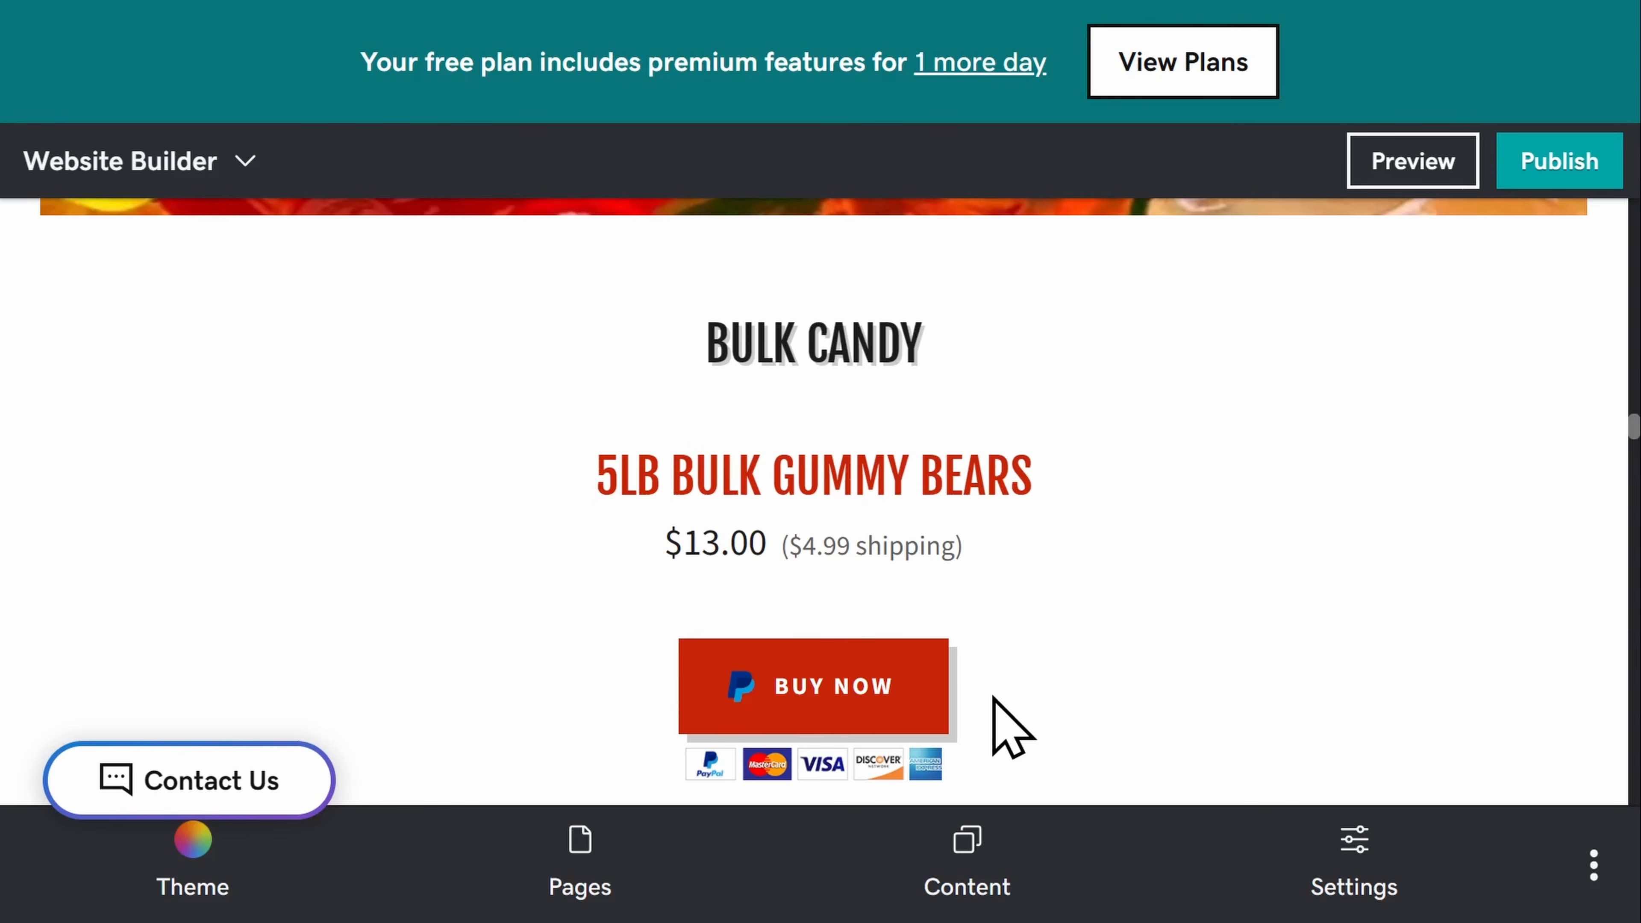
pyautogui.scroll(-1, 1005, 698)
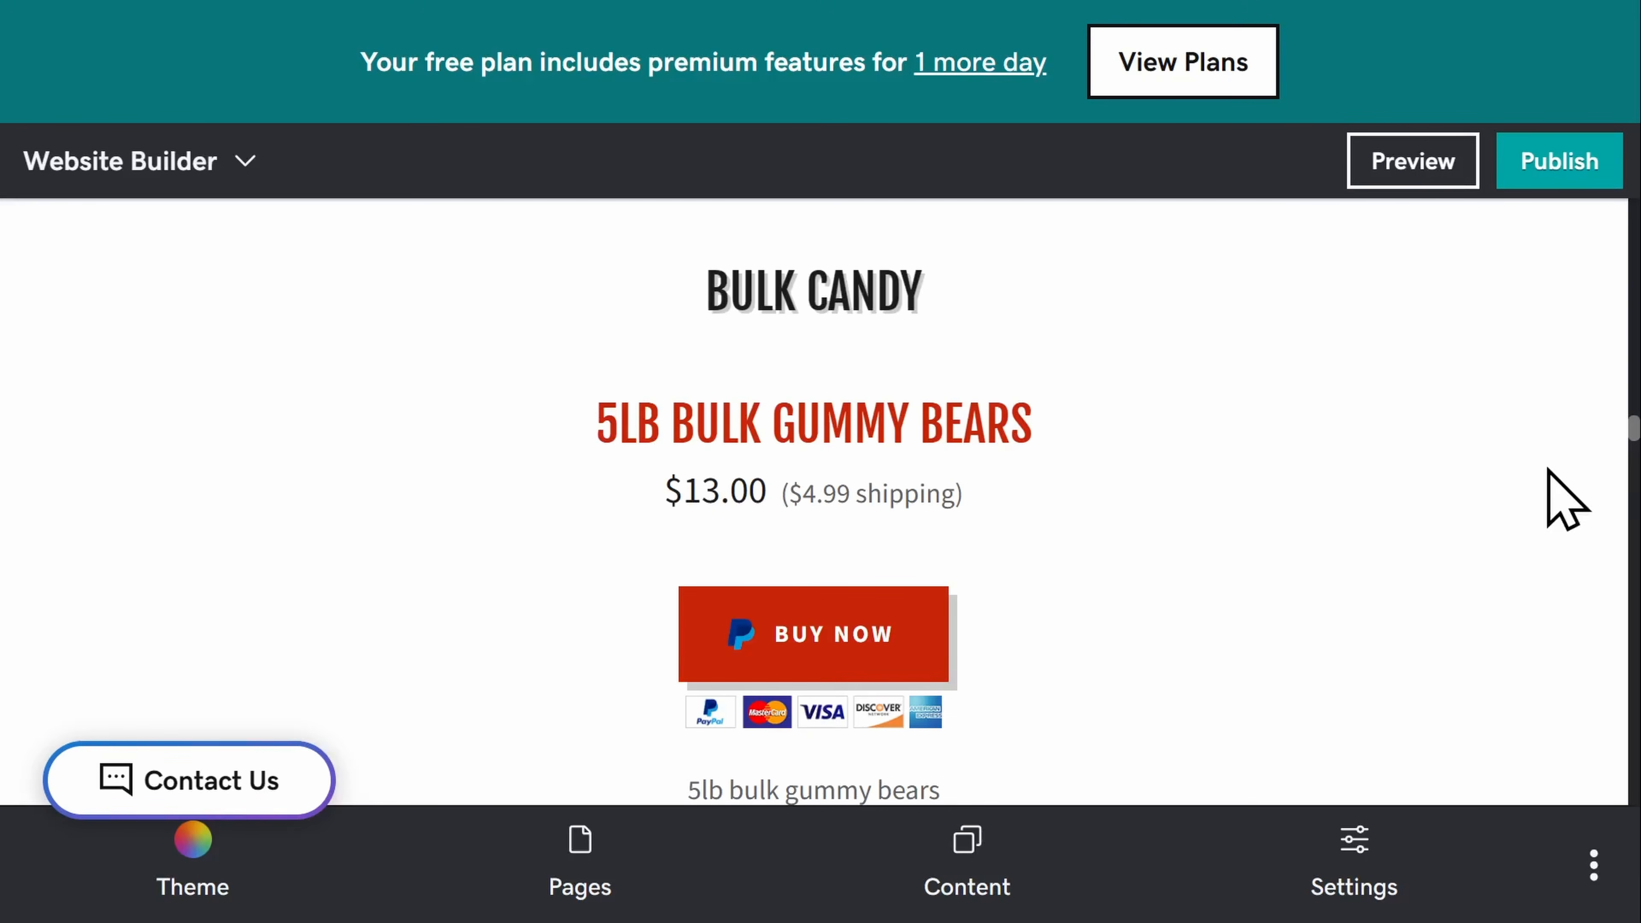
pyautogui.moveTo(1636, 440); pyautogui.dragTo(1623, 300)
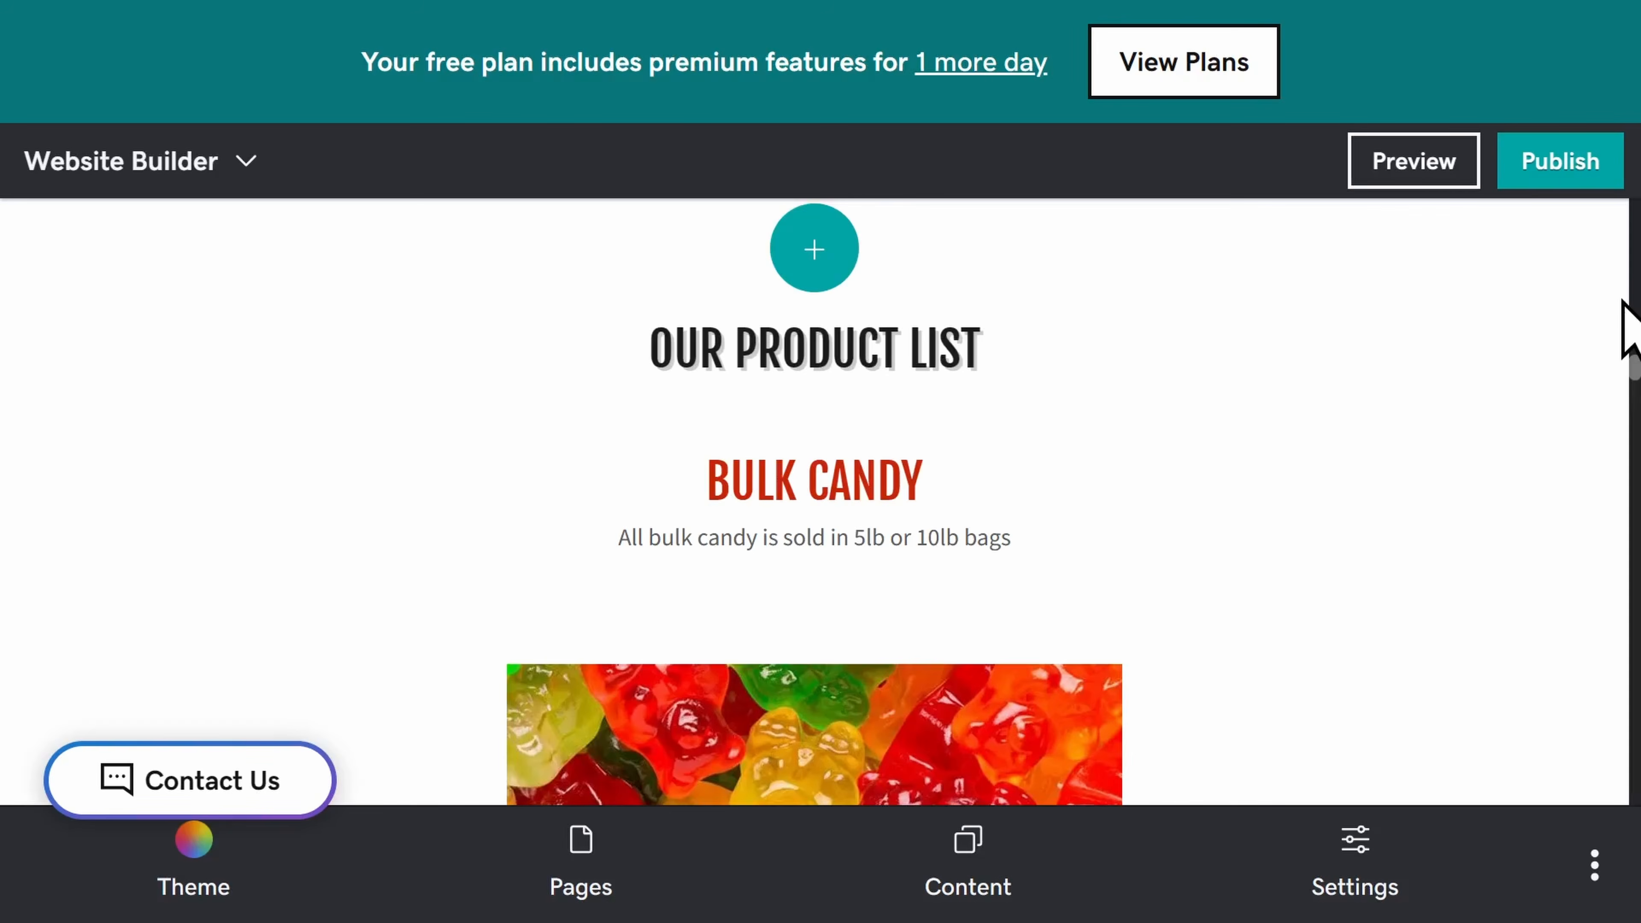
pyautogui.scroll(-10, 1624, 300)
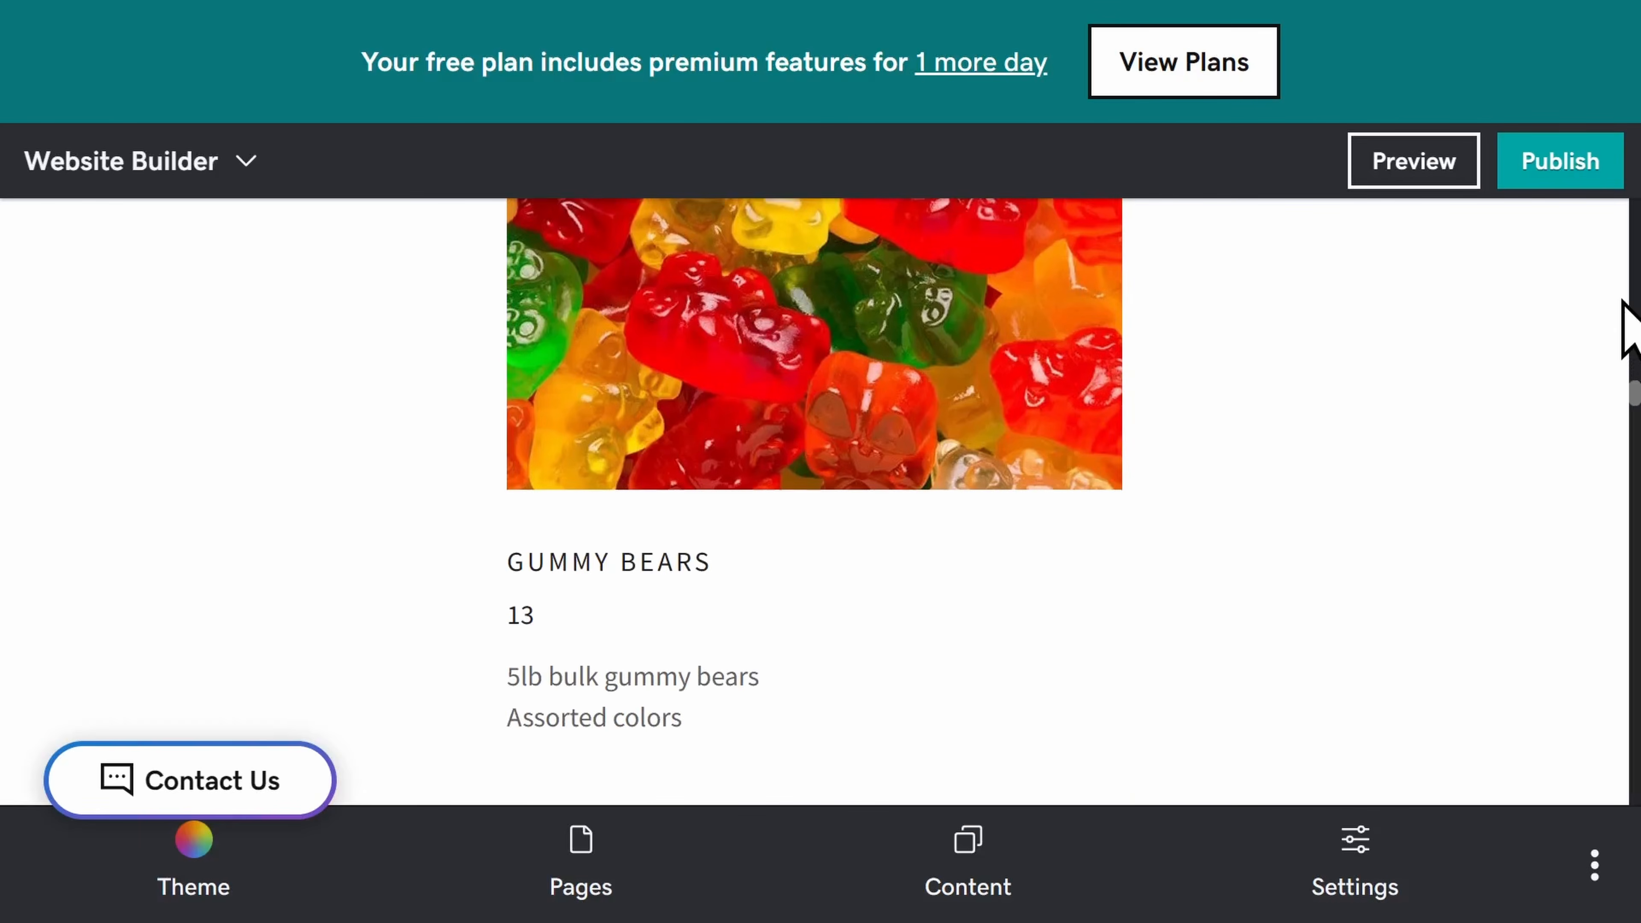
pyautogui.scroll(-10, 1624, 300)
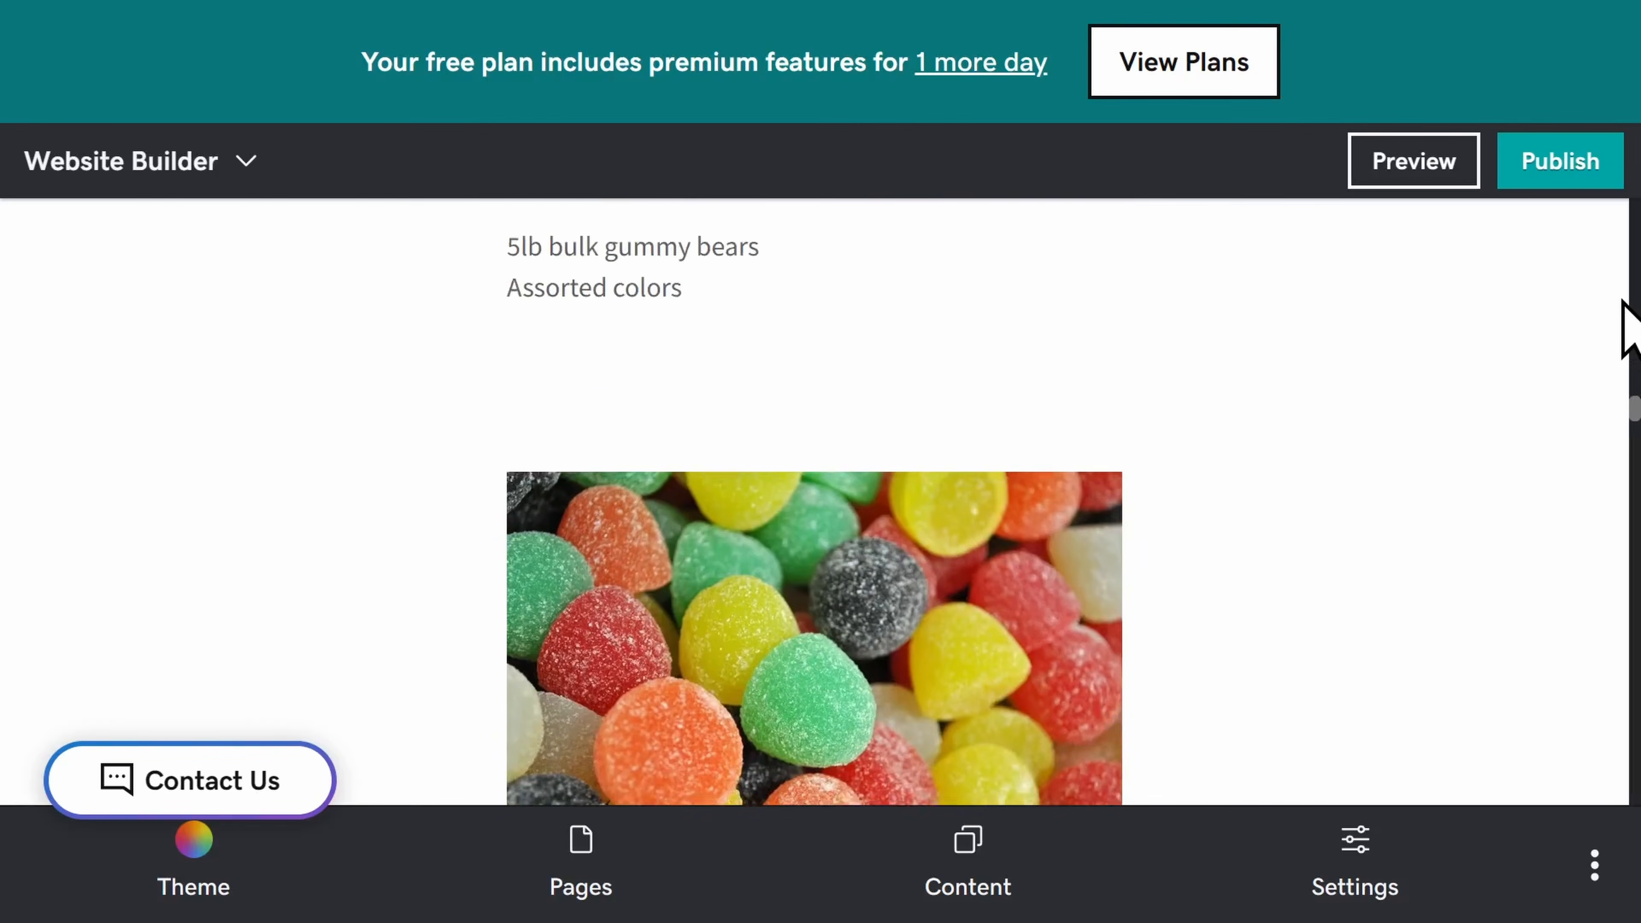
pyautogui.scroll(-8, 1624, 301)
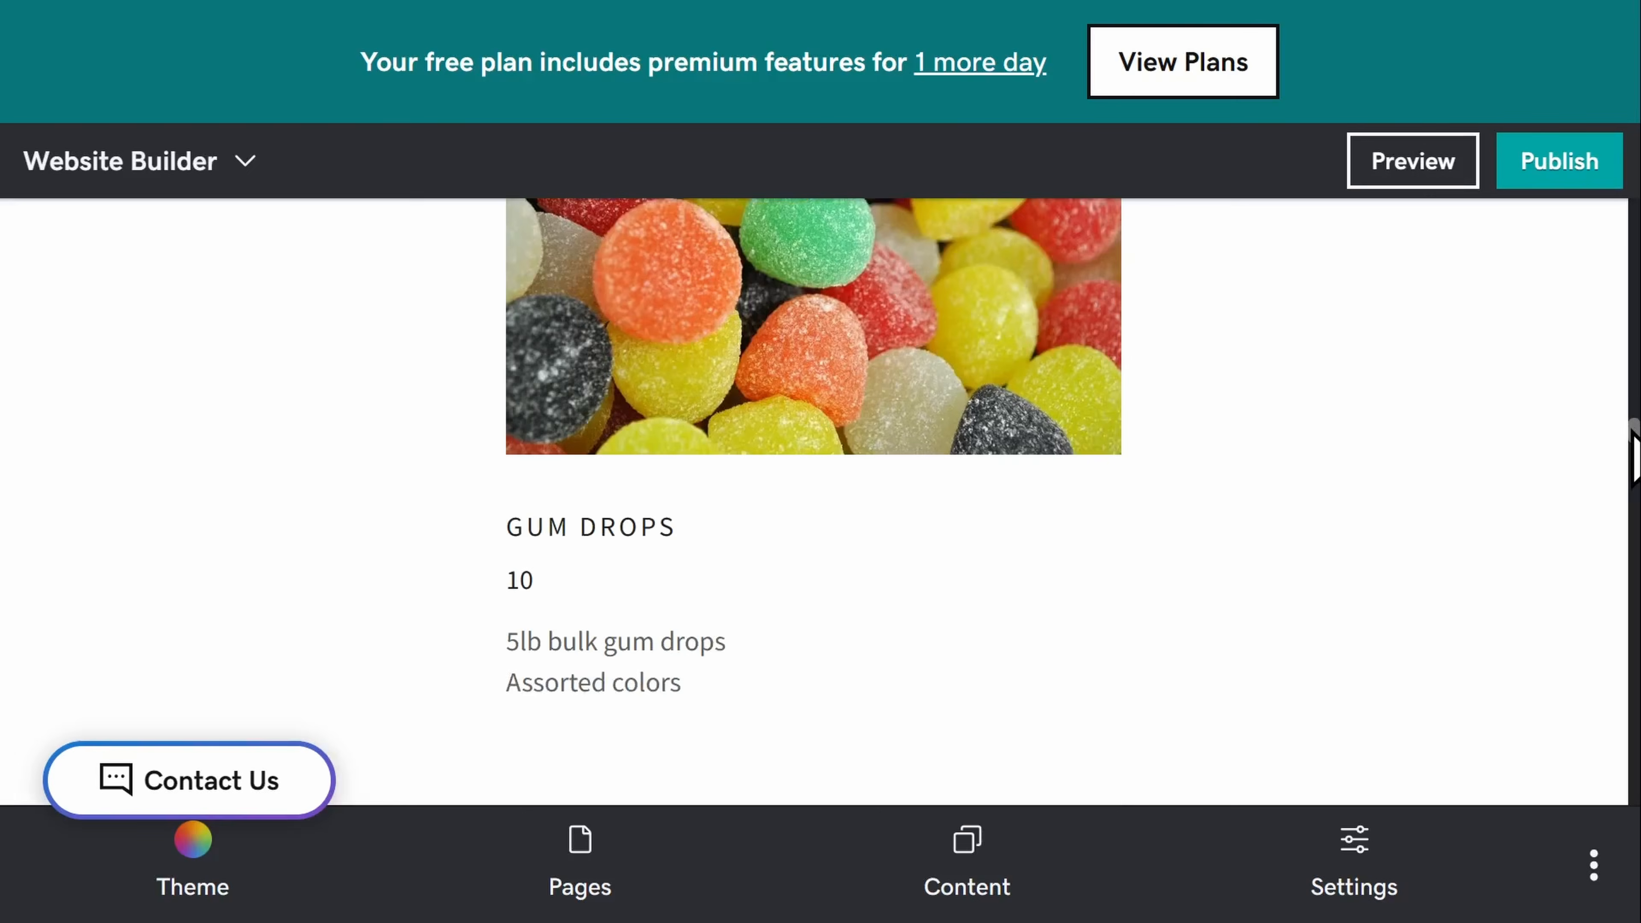
pyautogui.scroll(-20, 1633, 472)
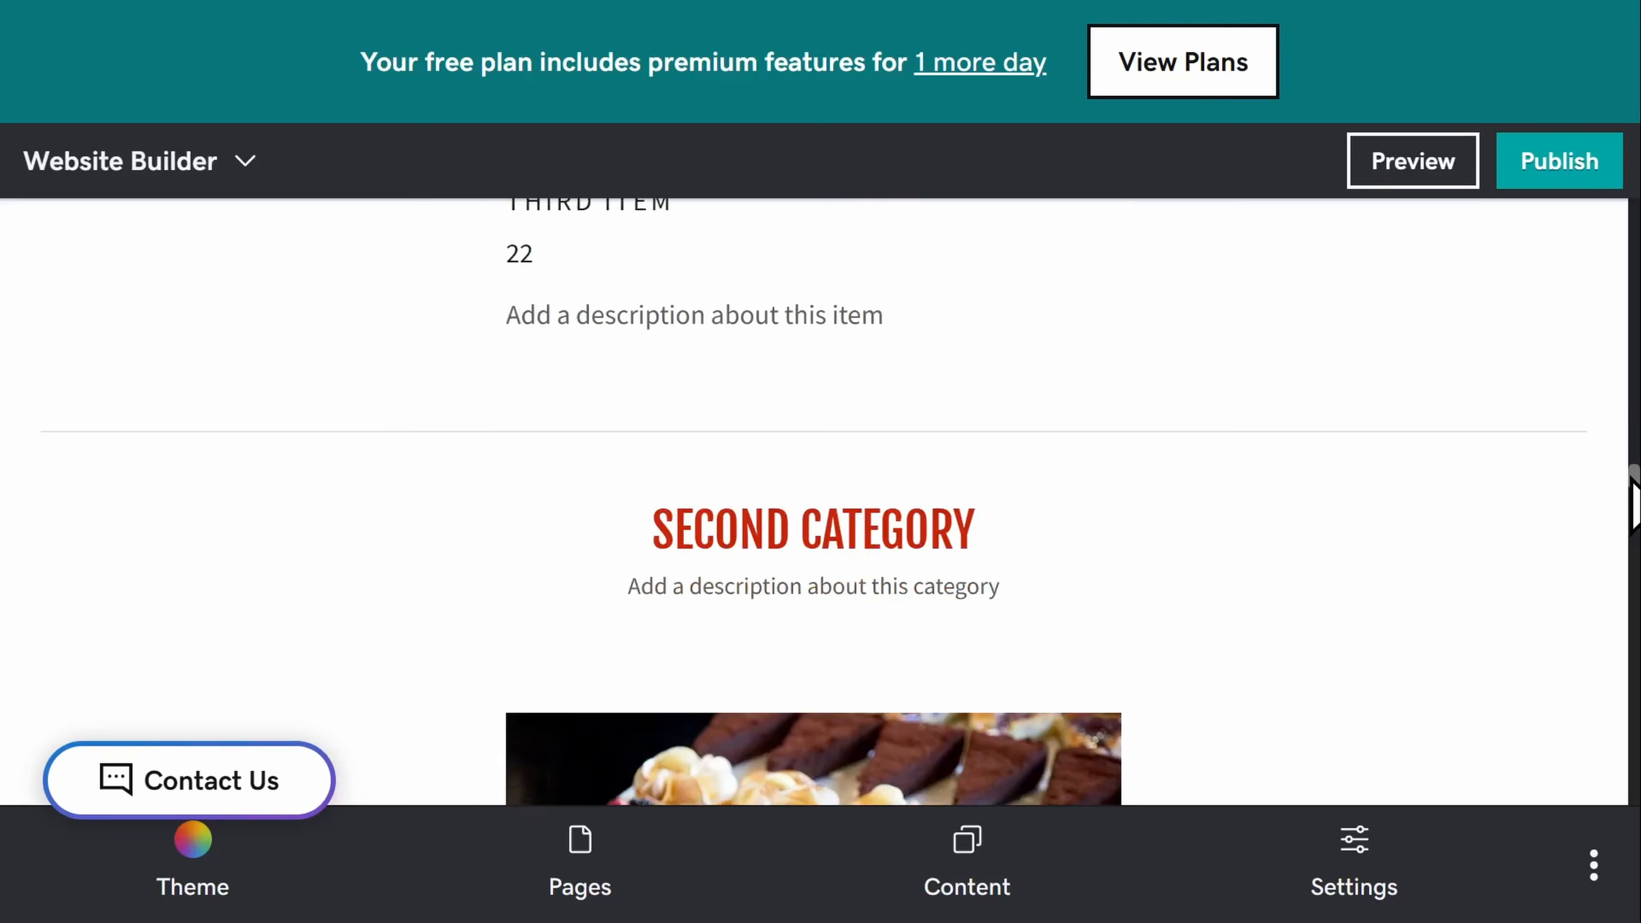
pyautogui.scroll(-20, 1632, 524)
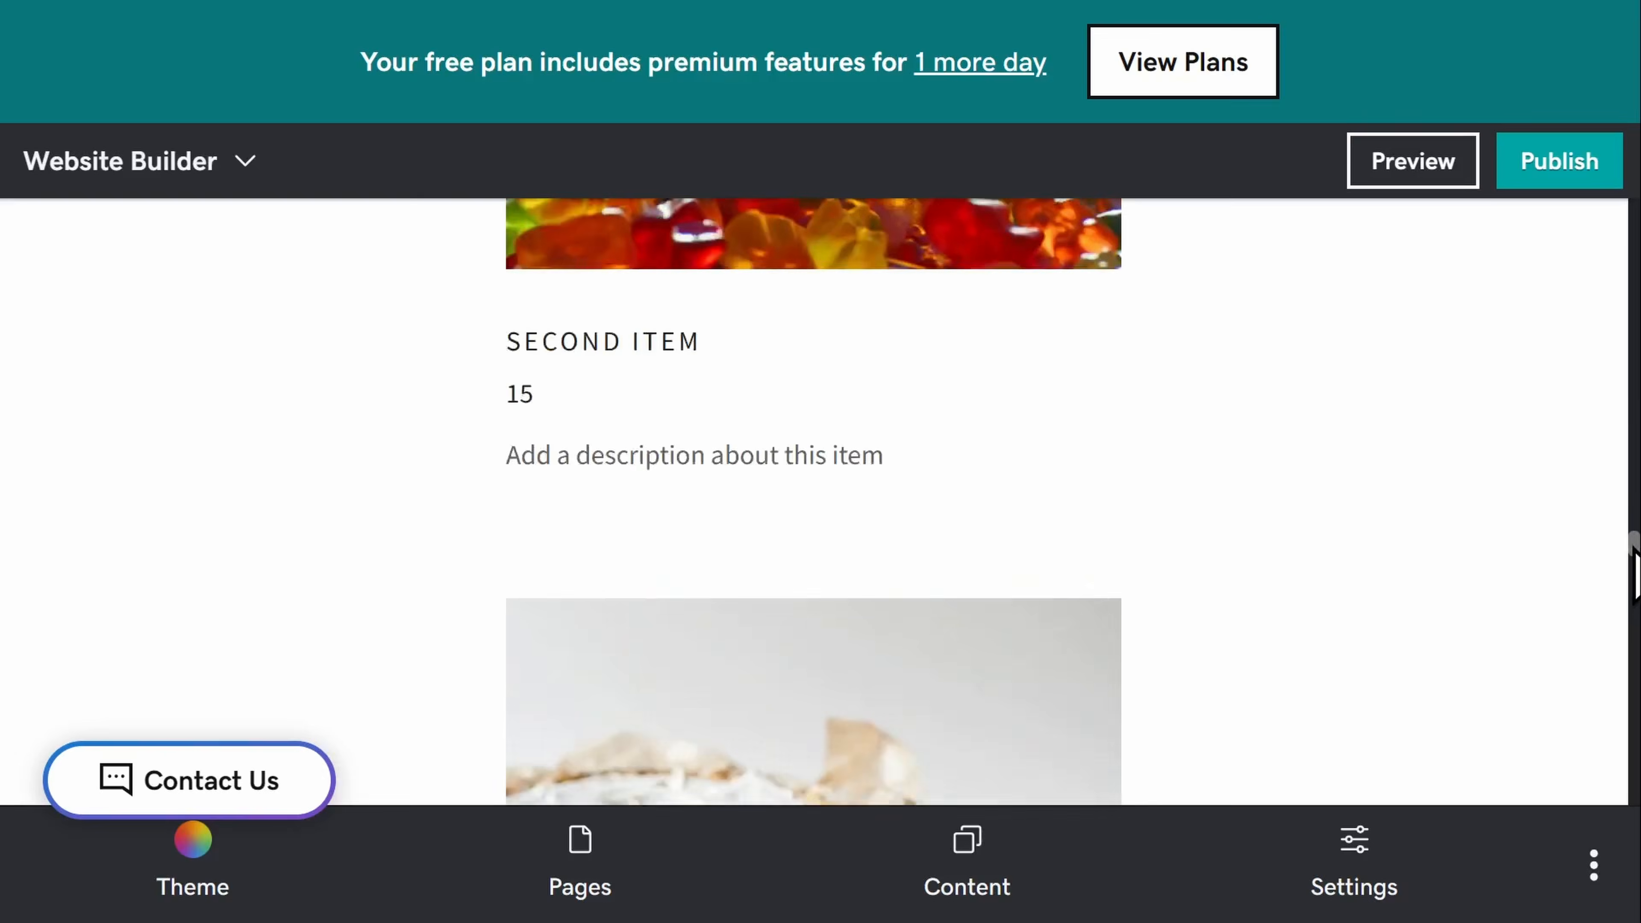
pyautogui.scroll(-20, 1634, 585)
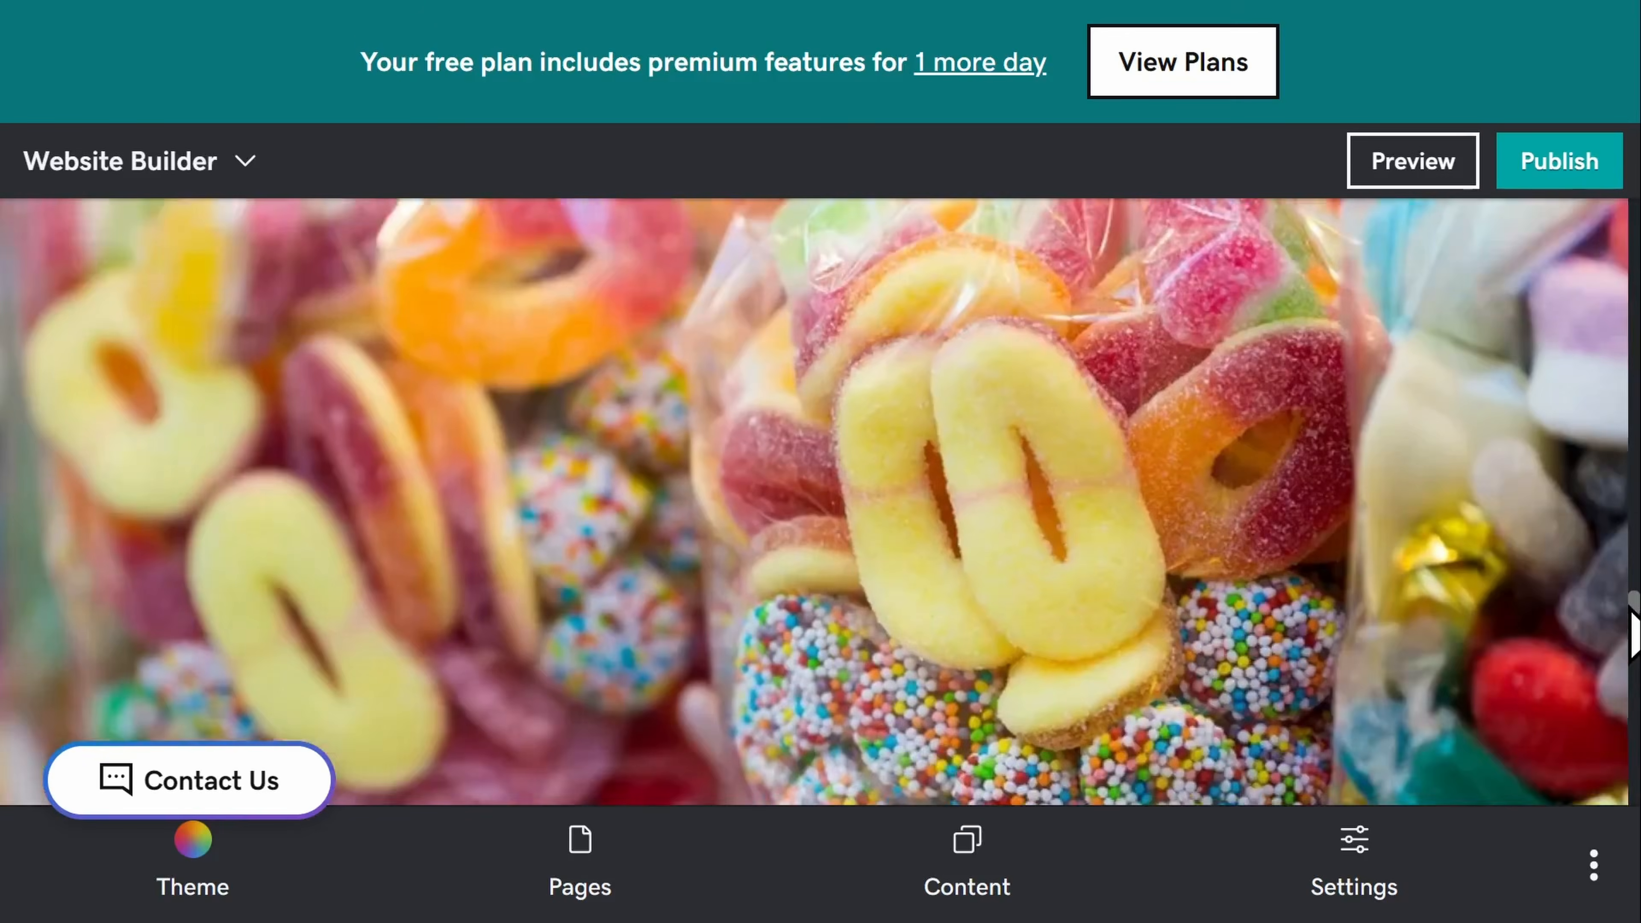
pyautogui.scroll(-10, 1632, 626)
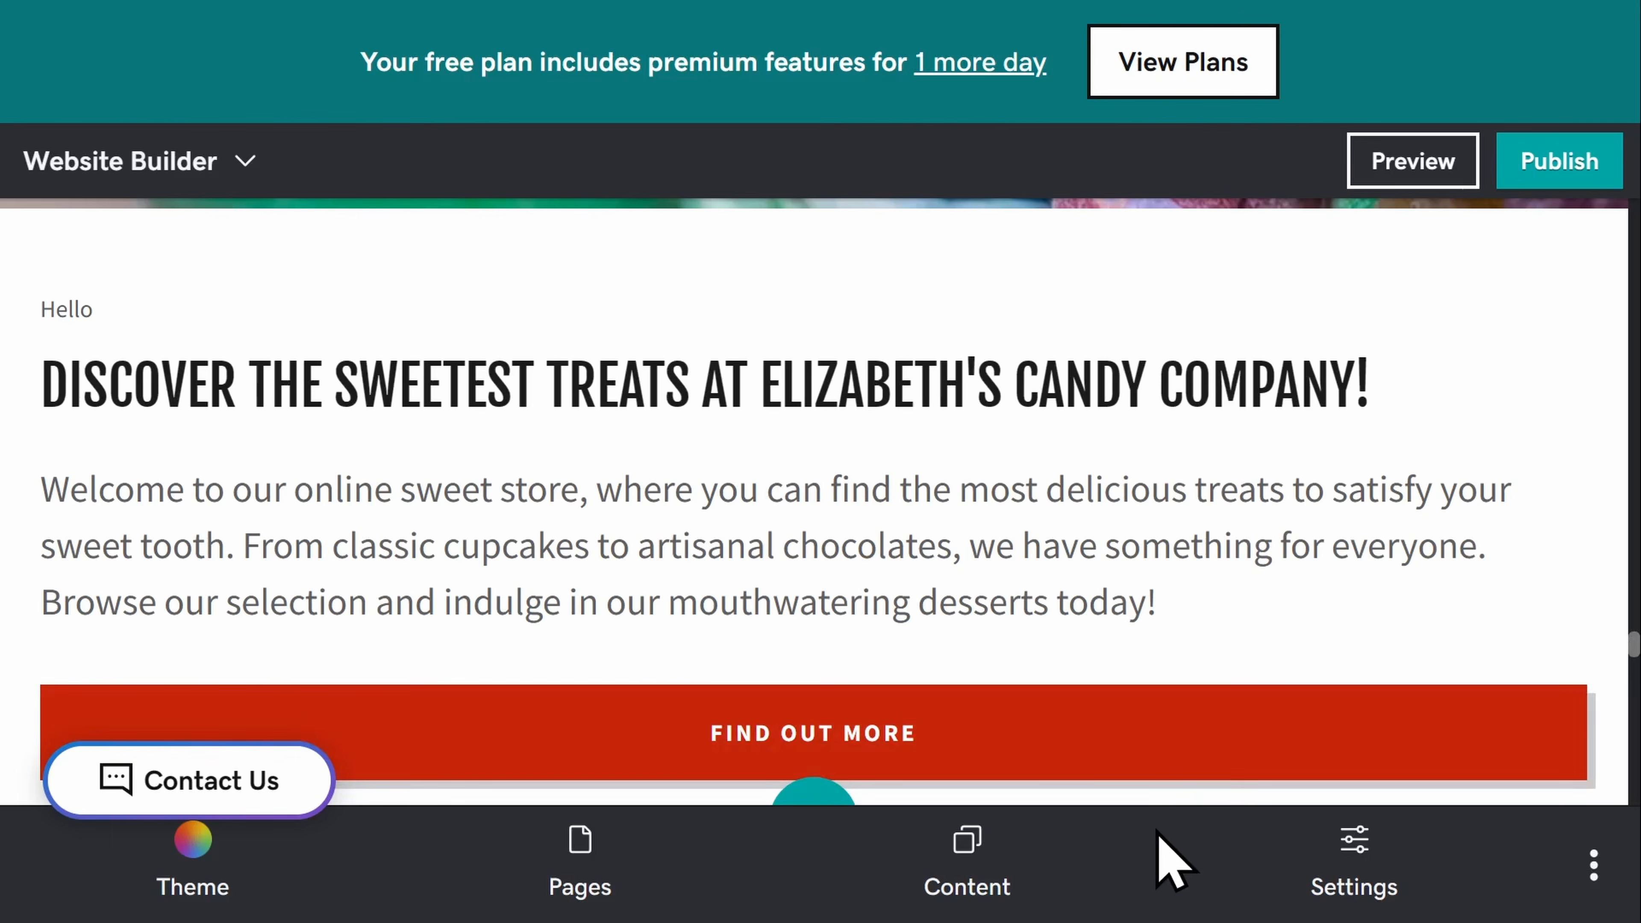
# Move the "Discover the Sweetest Treats at Elizabeth's Candy Company!" section directly below the Header on the Home page
pyautogui.click(967, 845)
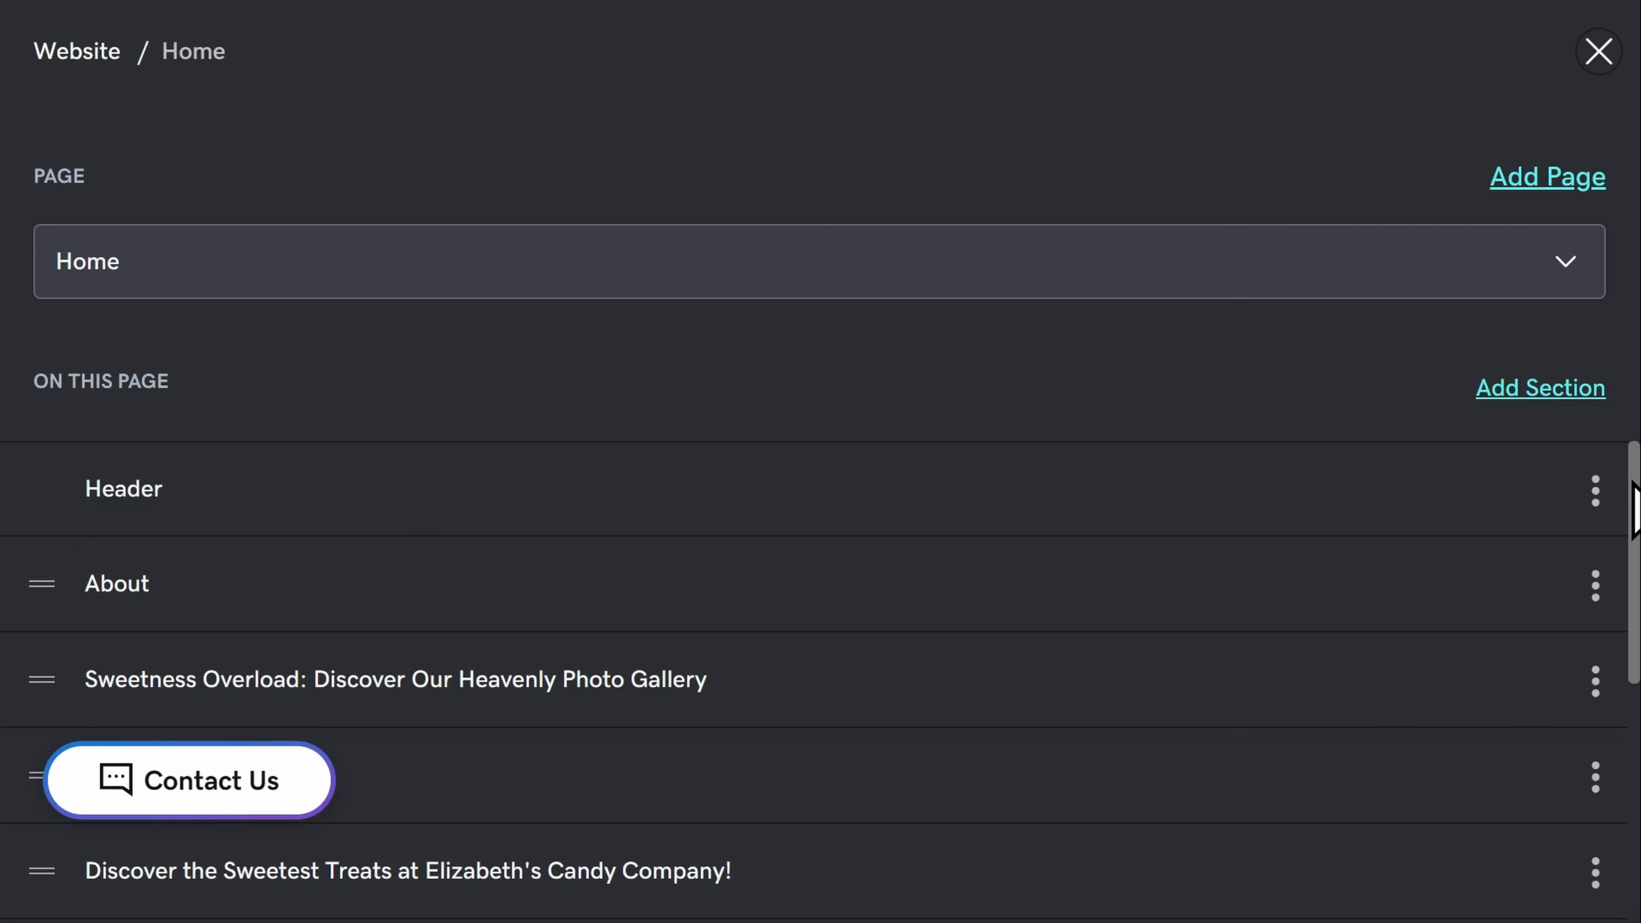
pyautogui.scroll(-2, 1634, 511)
pyautogui.scroll(-3, 821, 679)
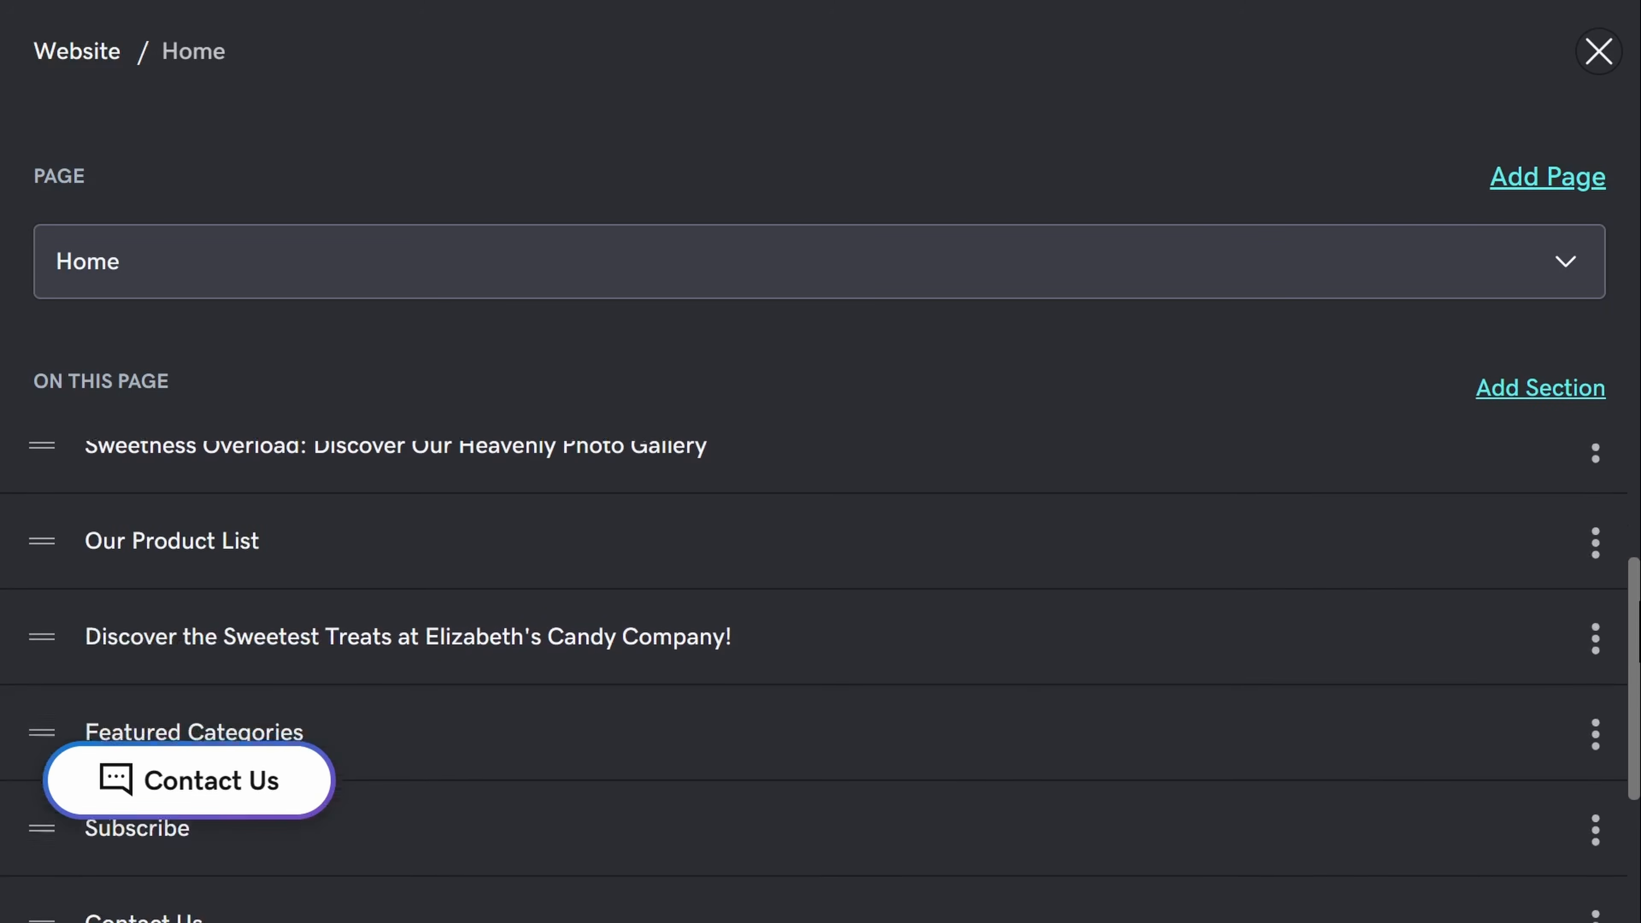
pyautogui.scroll(1, 820, 679)
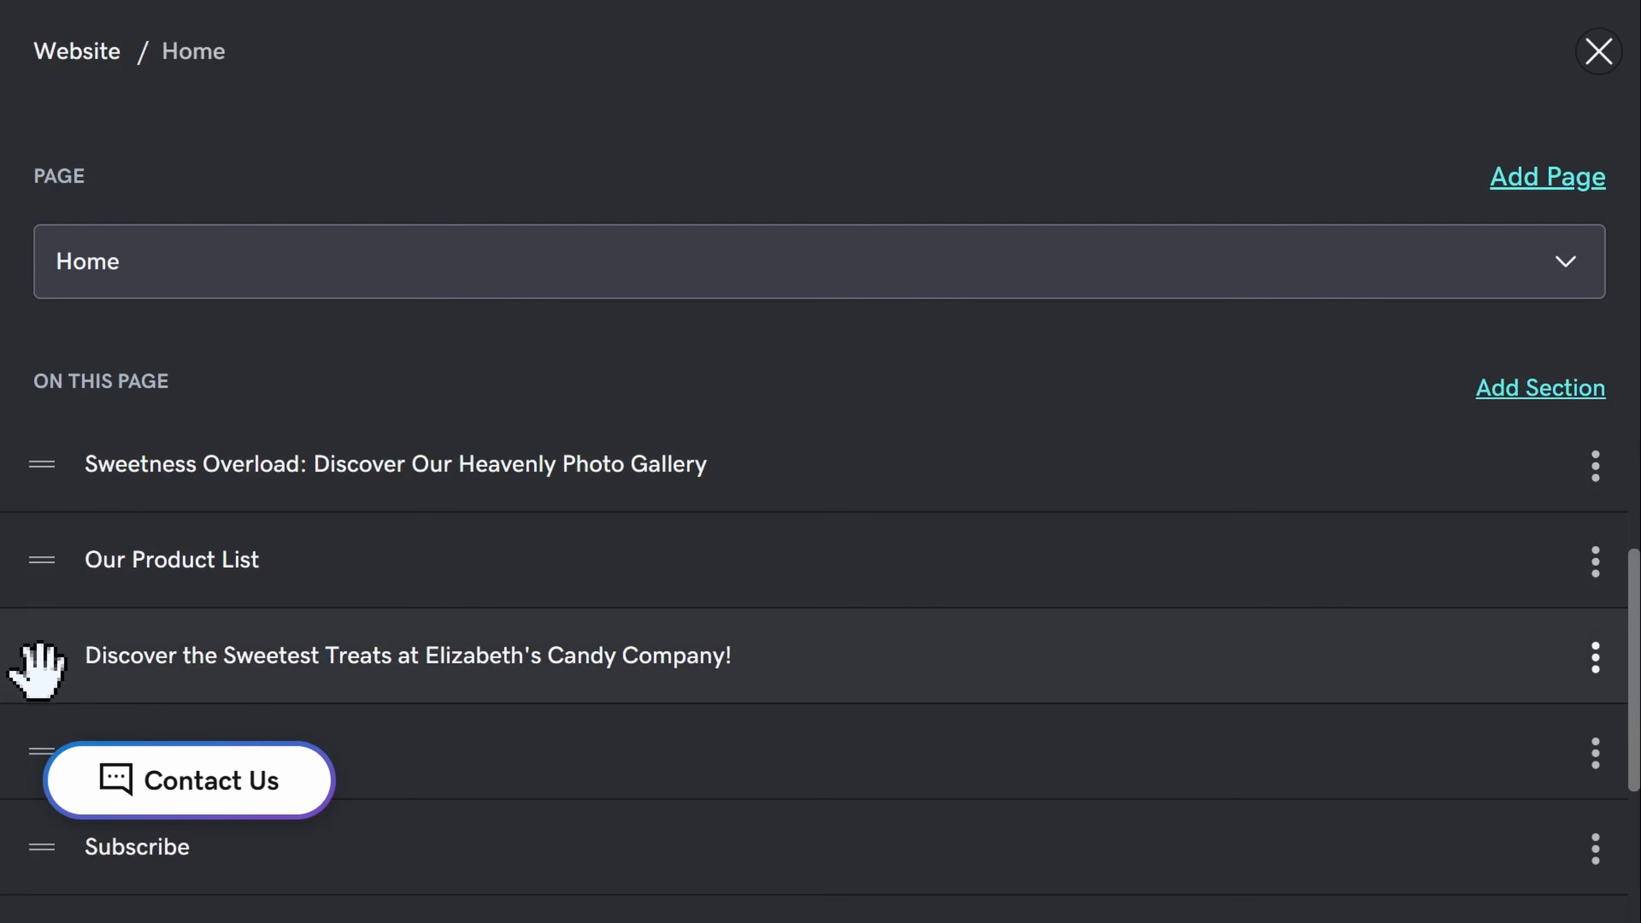
pyautogui.moveTo(37, 669); pyautogui.dragTo(122, 585)
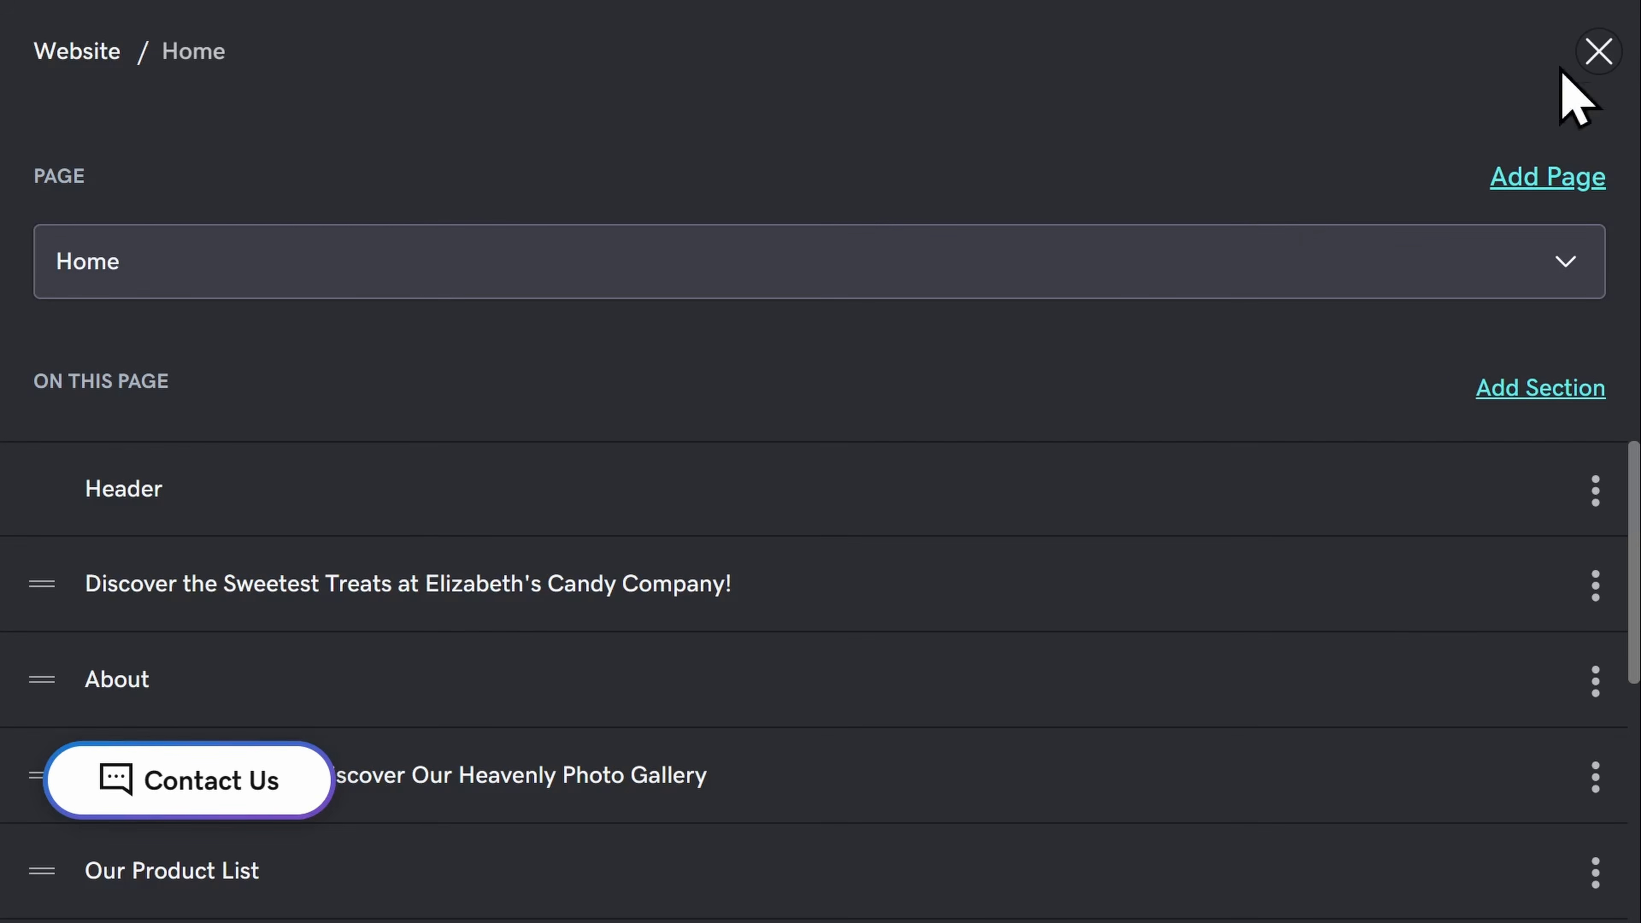
pyautogui.click(1599, 52)
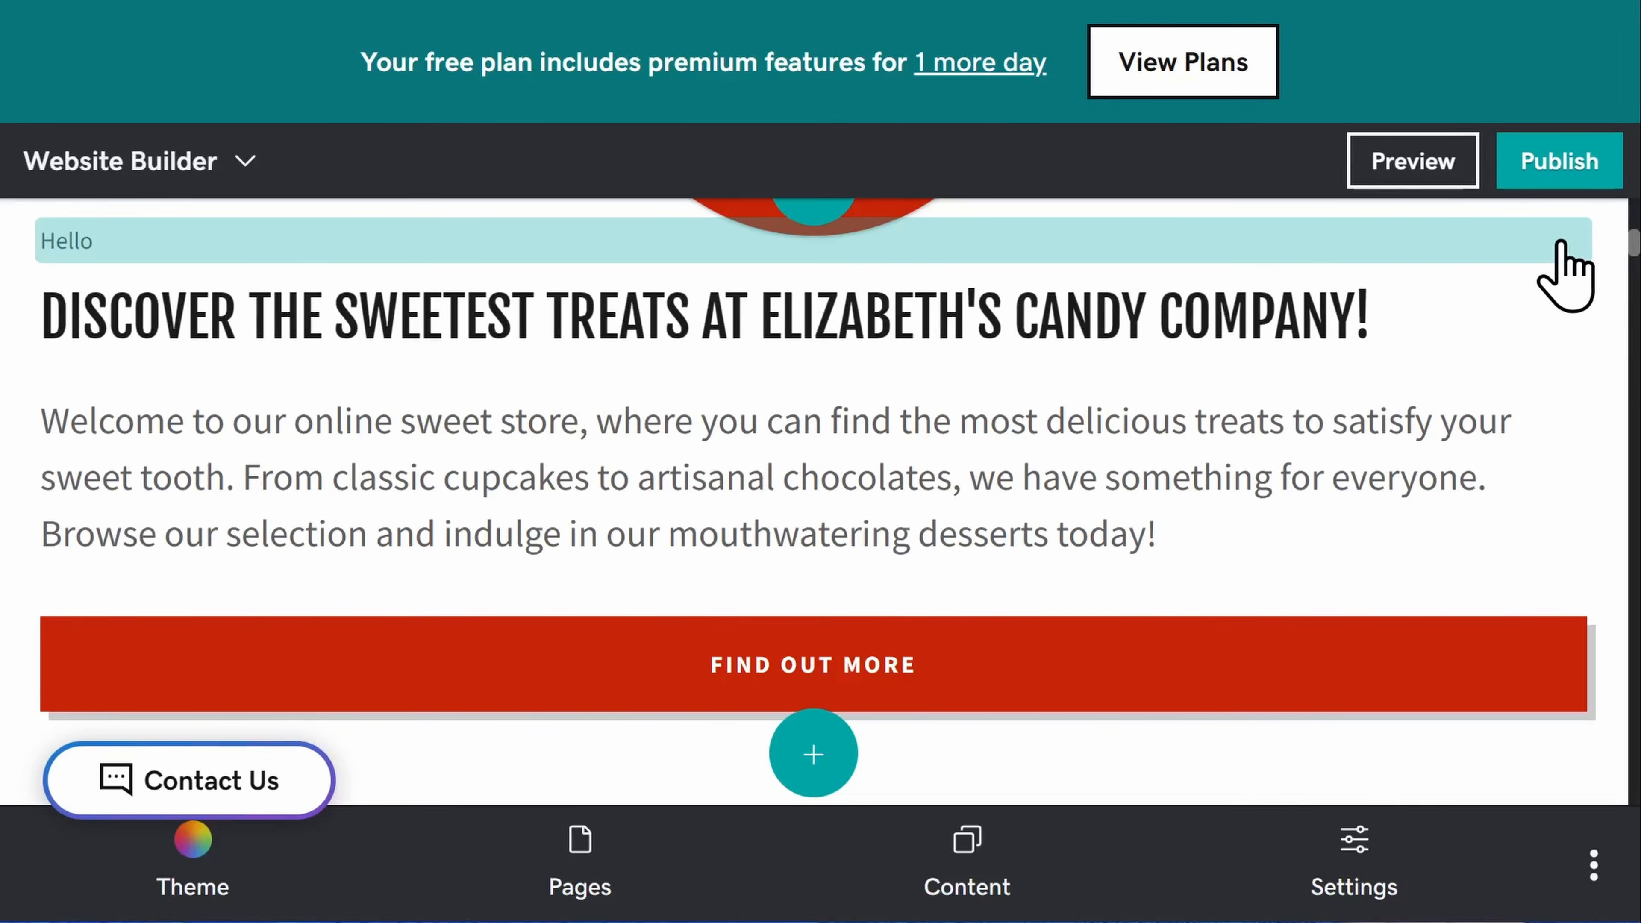
# Check the new section order on the Home page from the header through to the Subscribe section
pyautogui.scroll(10, 1567, 275)
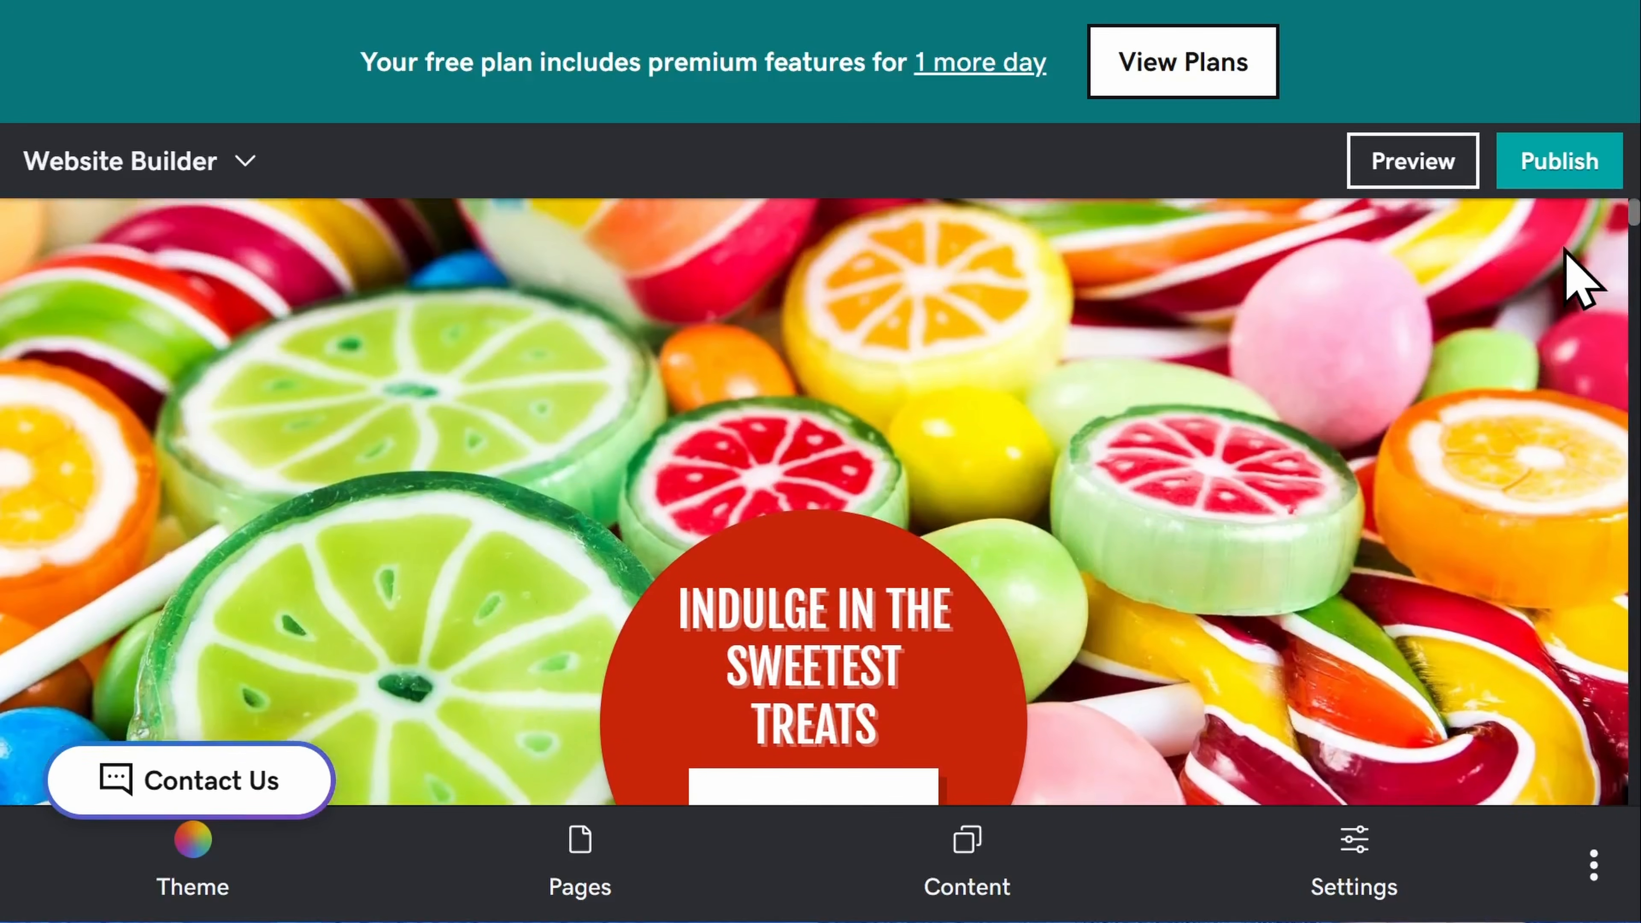
pyautogui.scroll(-10, 1579, 278)
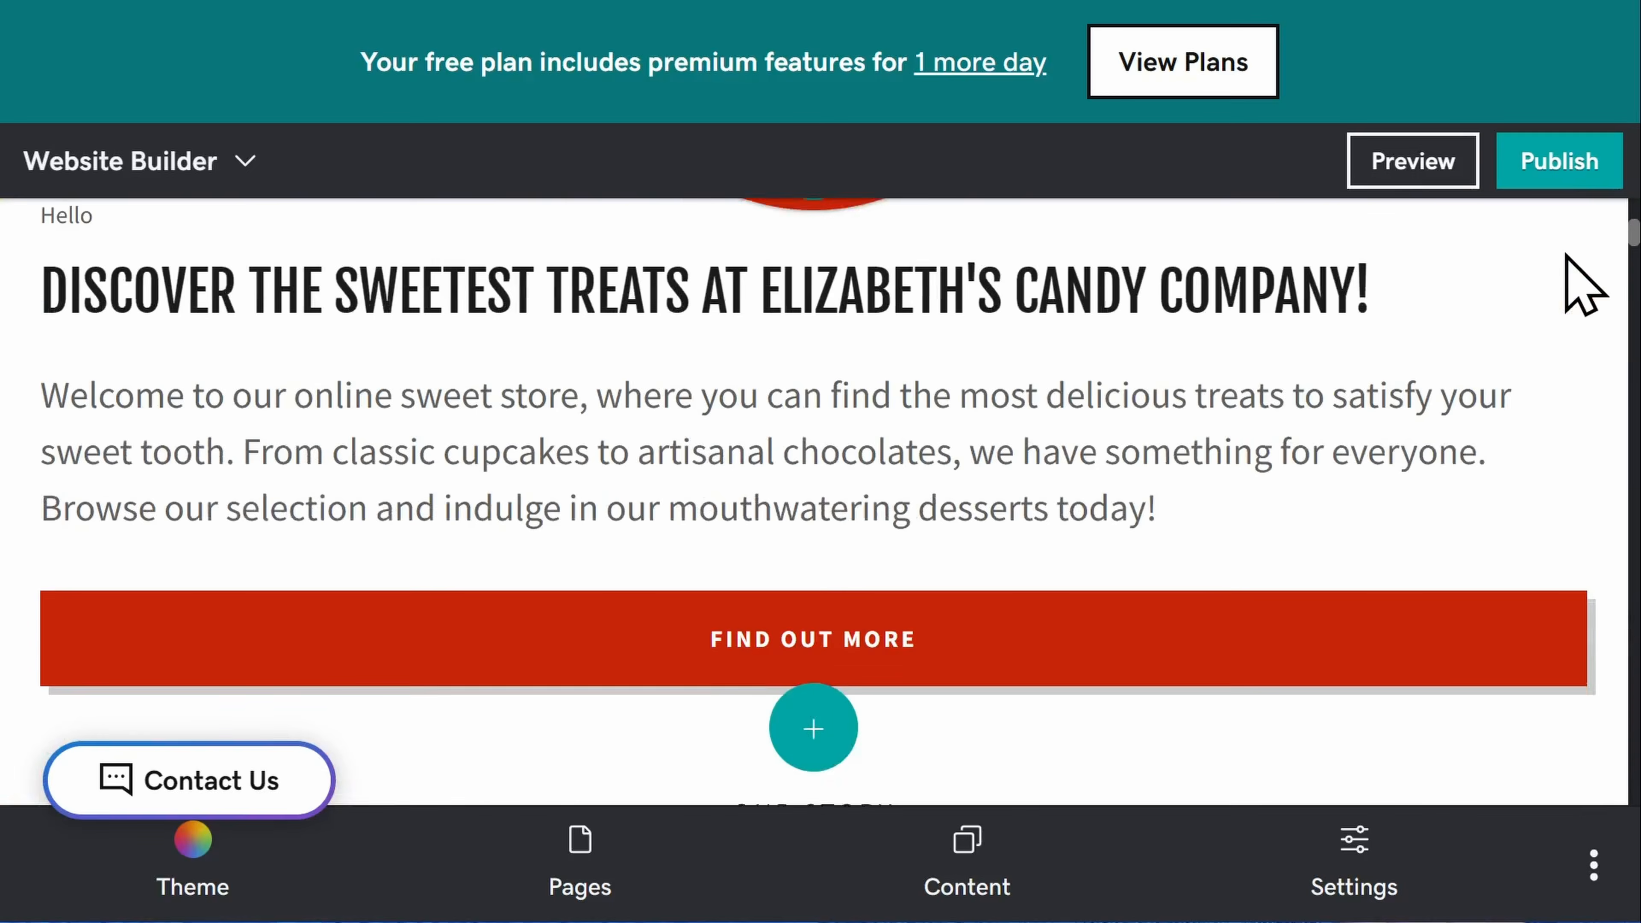
pyautogui.scroll(-3, 1582, 286)
pyautogui.scroll(-3, 1634, 291)
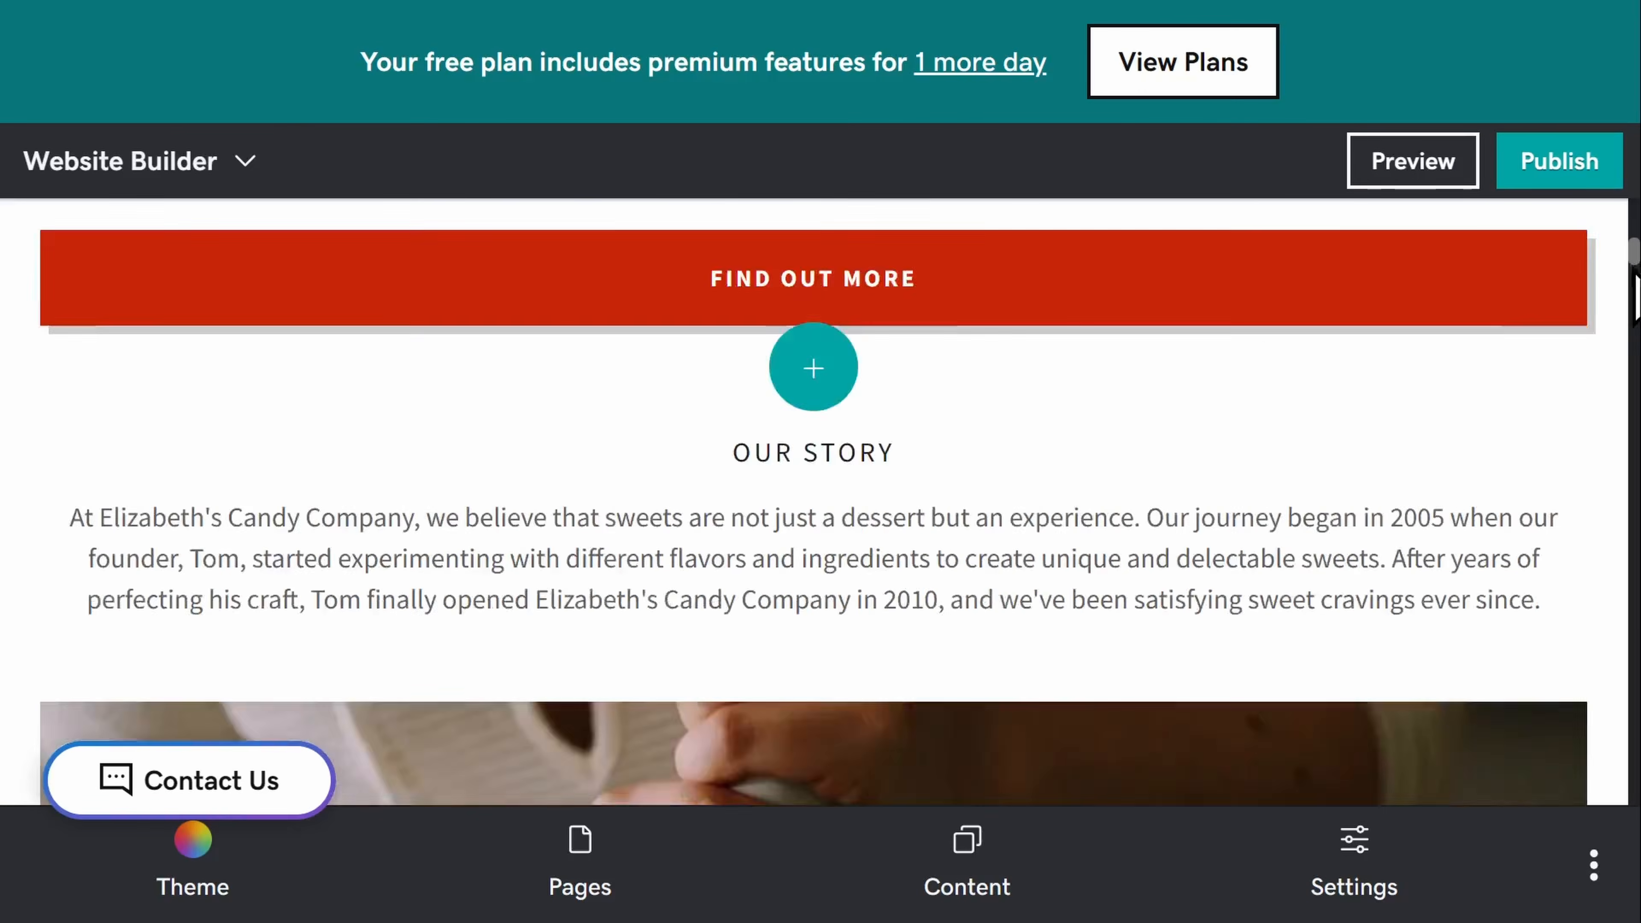
pyautogui.scroll(-15, 1635, 291)
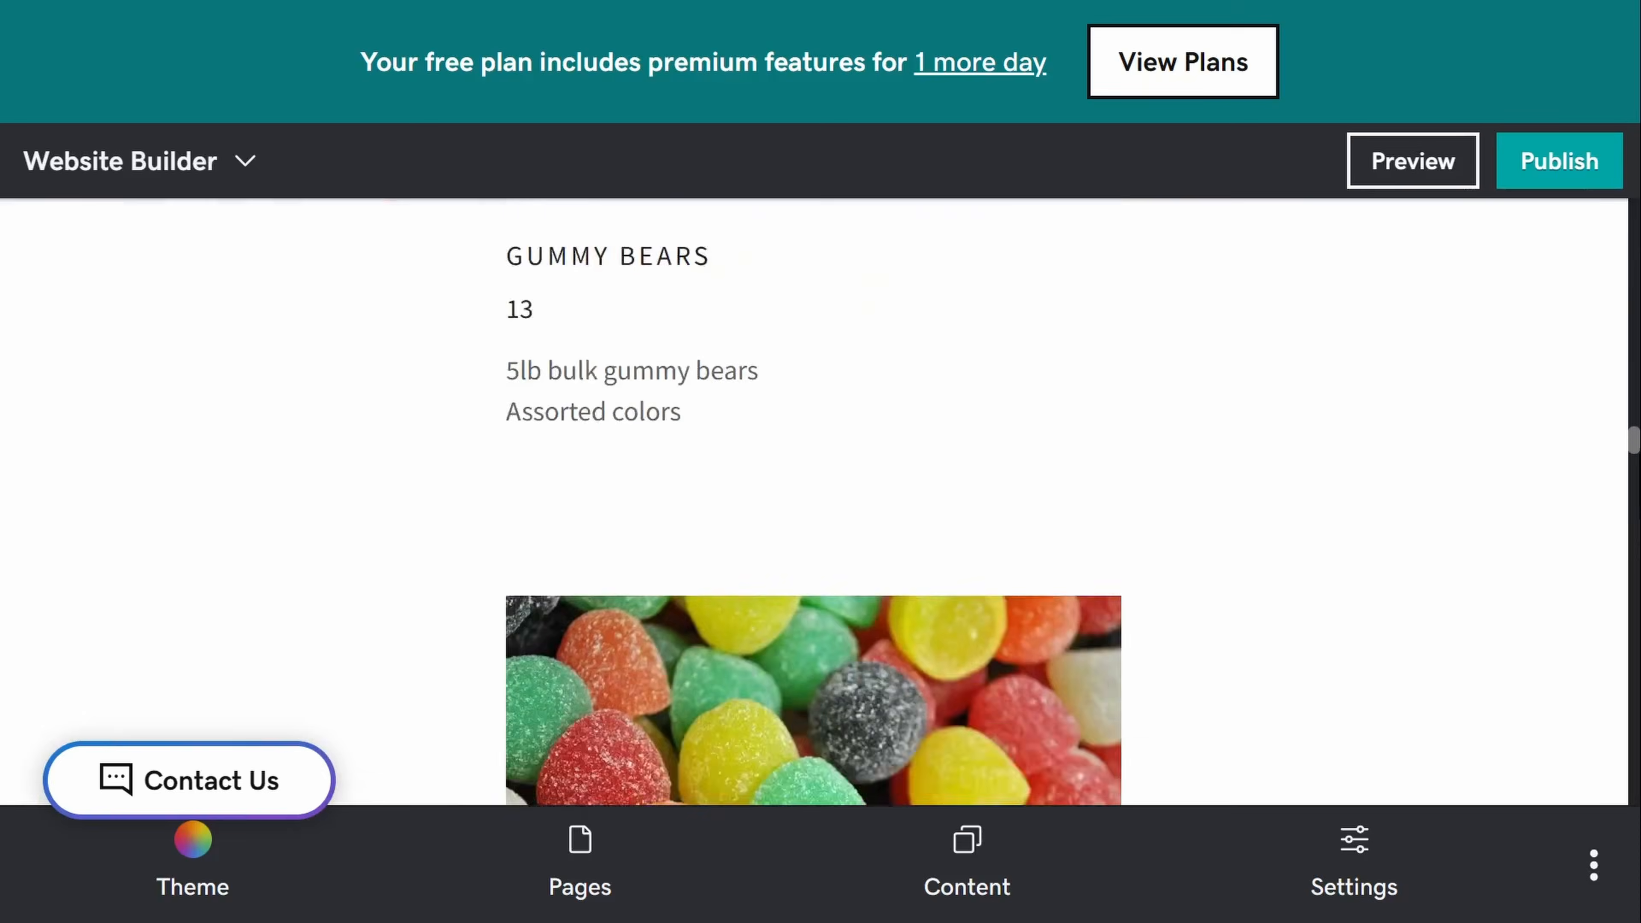
pyautogui.scroll(-12, 1635, 517)
pyautogui.moveTo(1635, 640); pyautogui.dragTo(1636, 698)
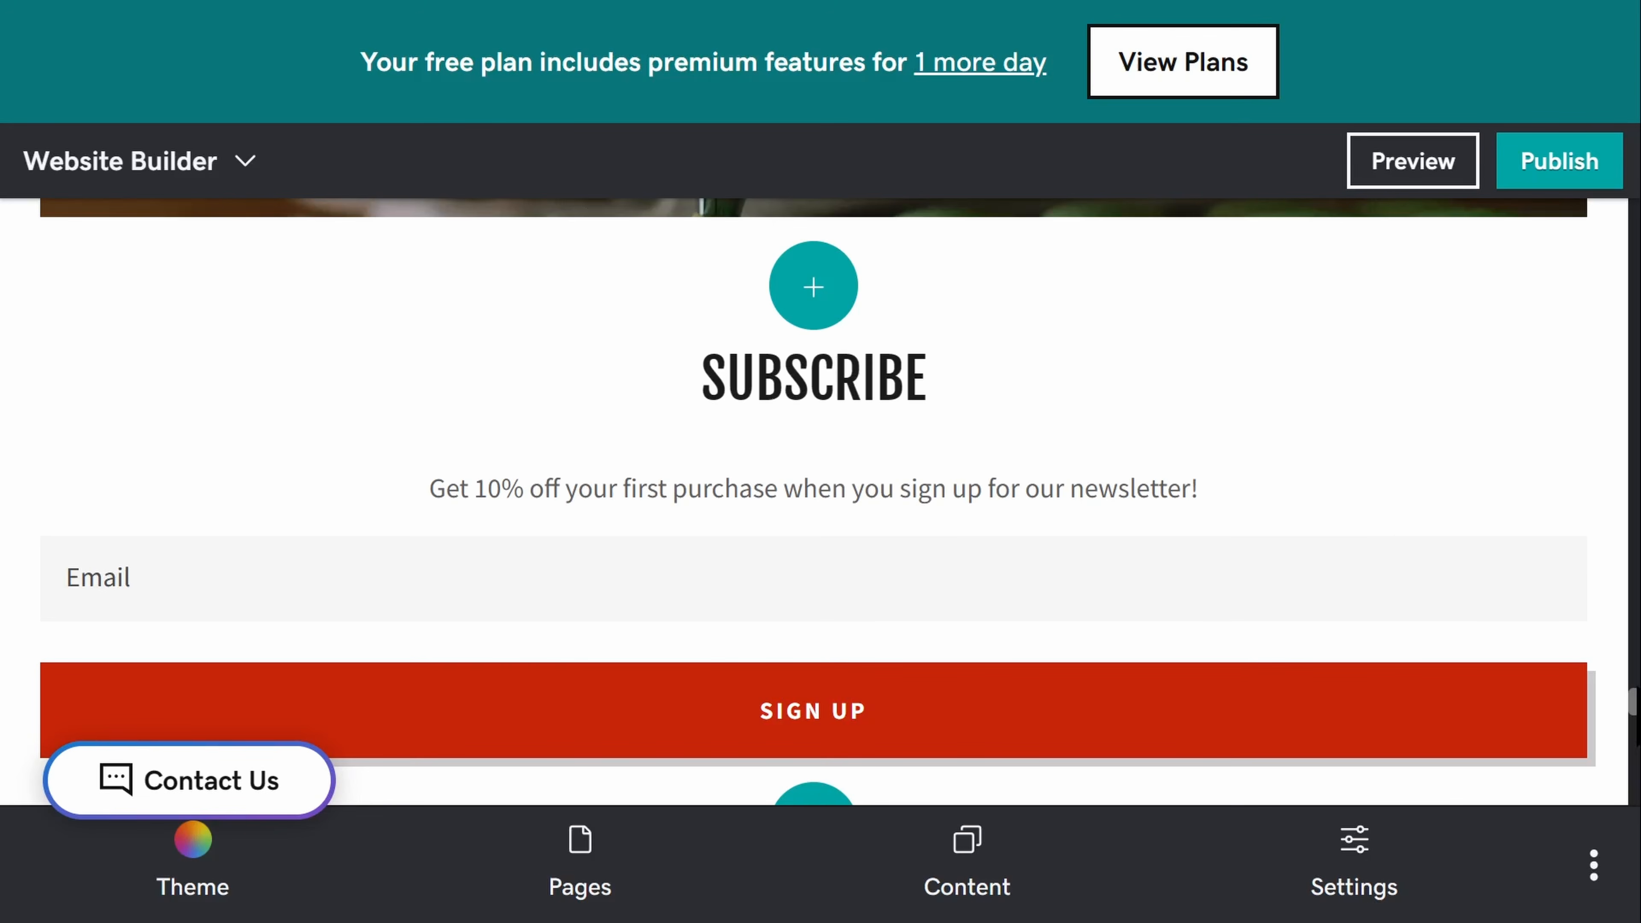
# Open the Subscribe section's settings and review its headline, signup coupon, discount, description, thank-you message and coupon message
pyautogui.click(1174, 488)
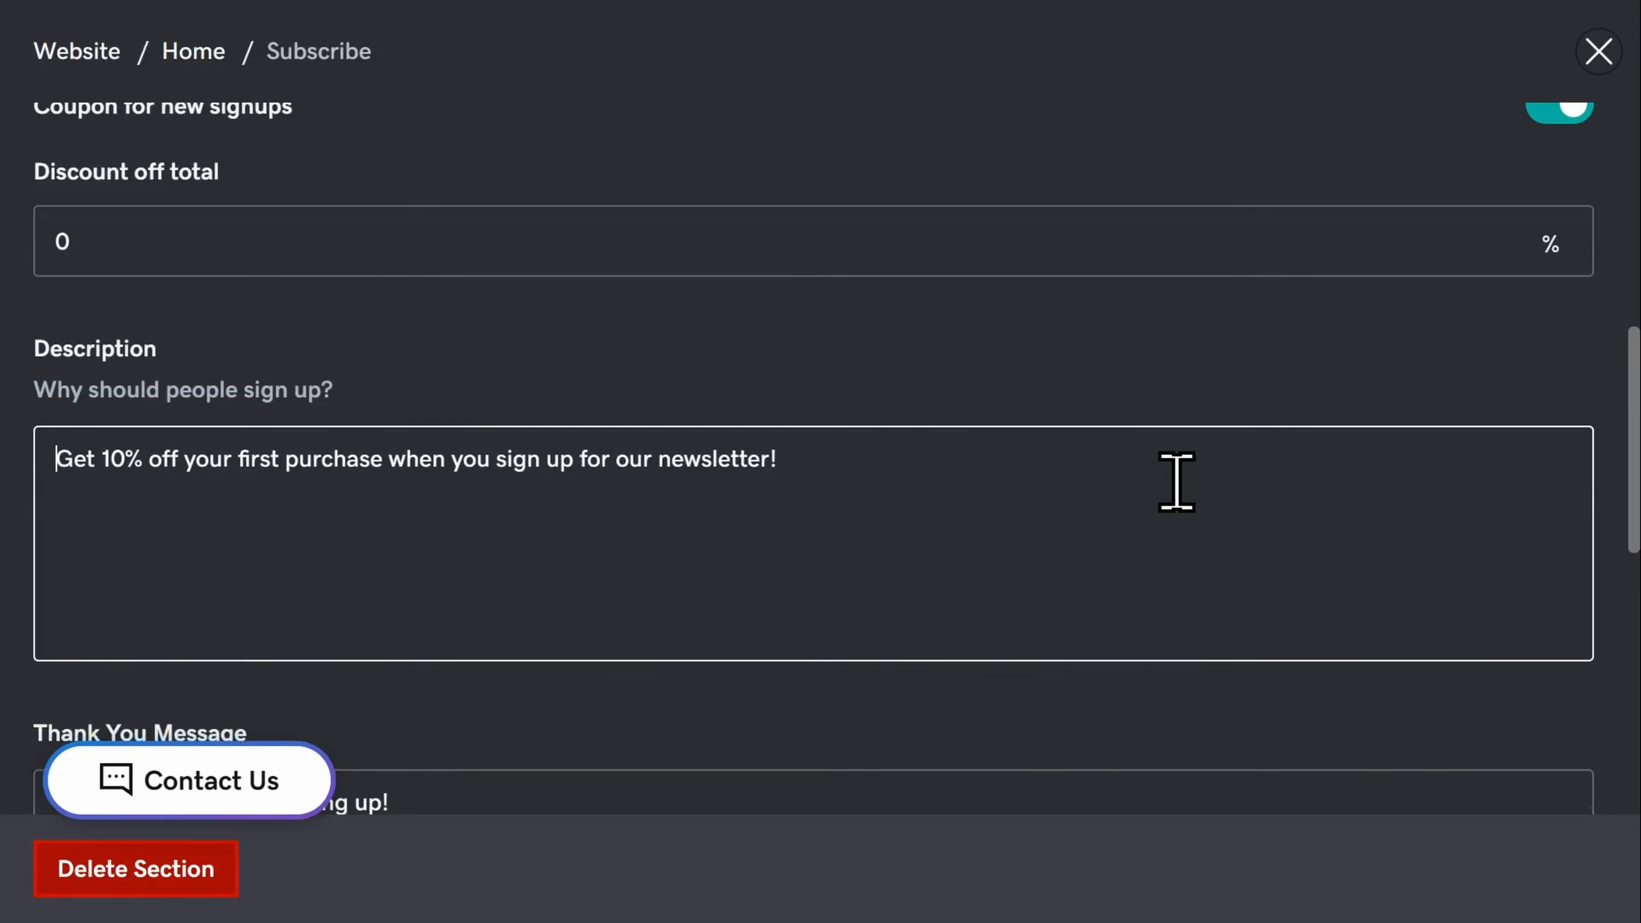
pyautogui.scroll(3, 1176, 482)
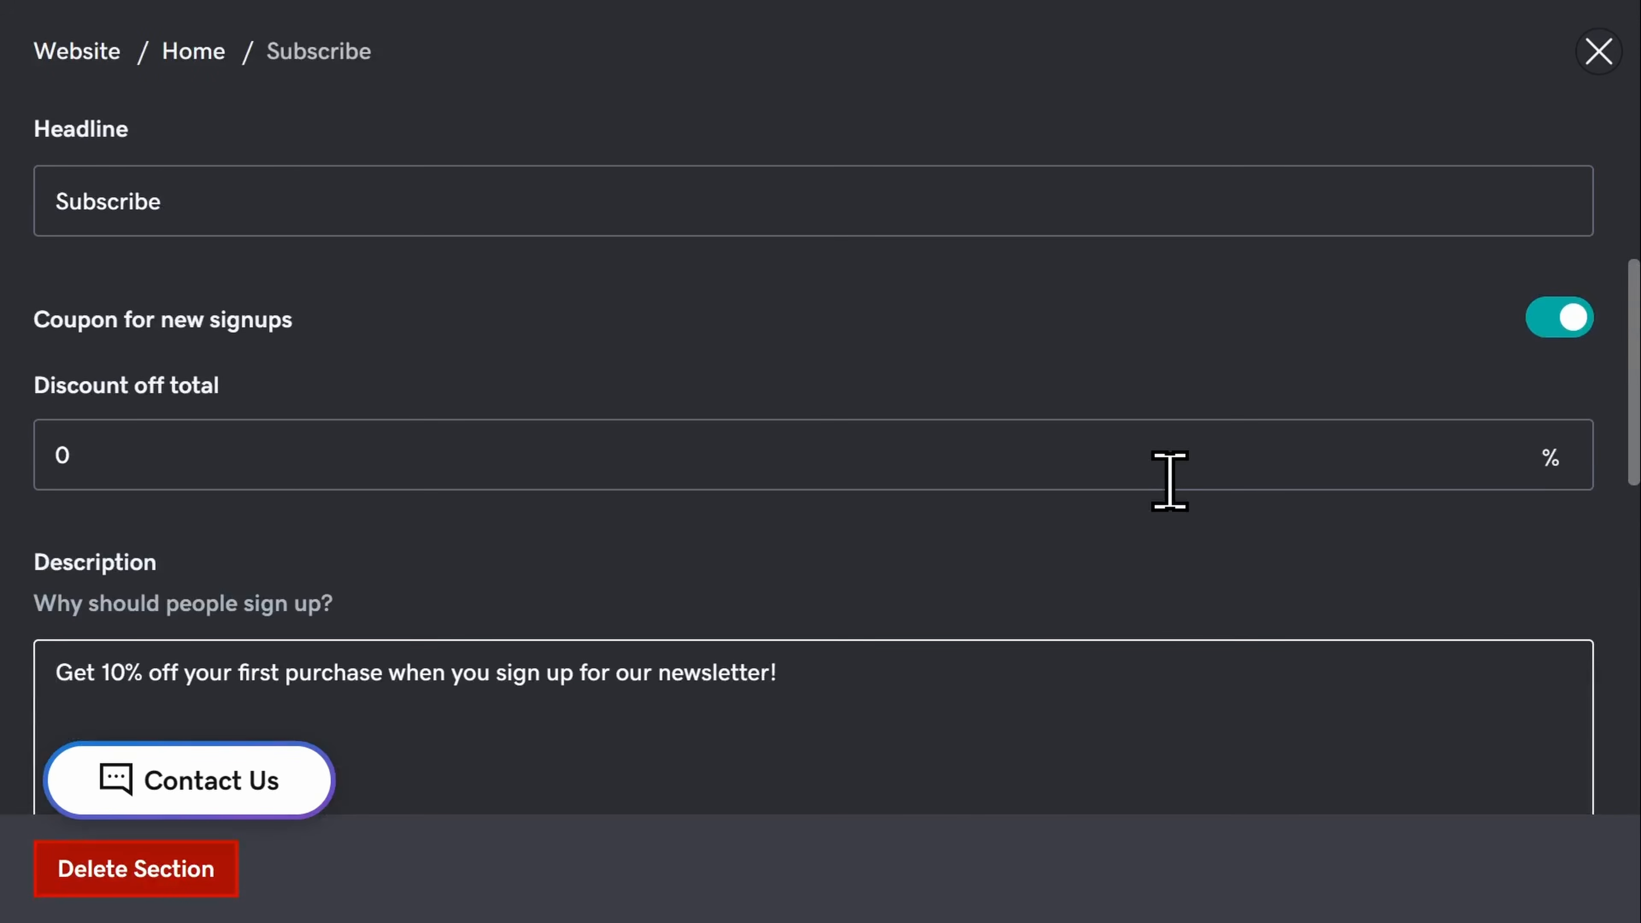
pyautogui.scroll(-6, 1169, 482)
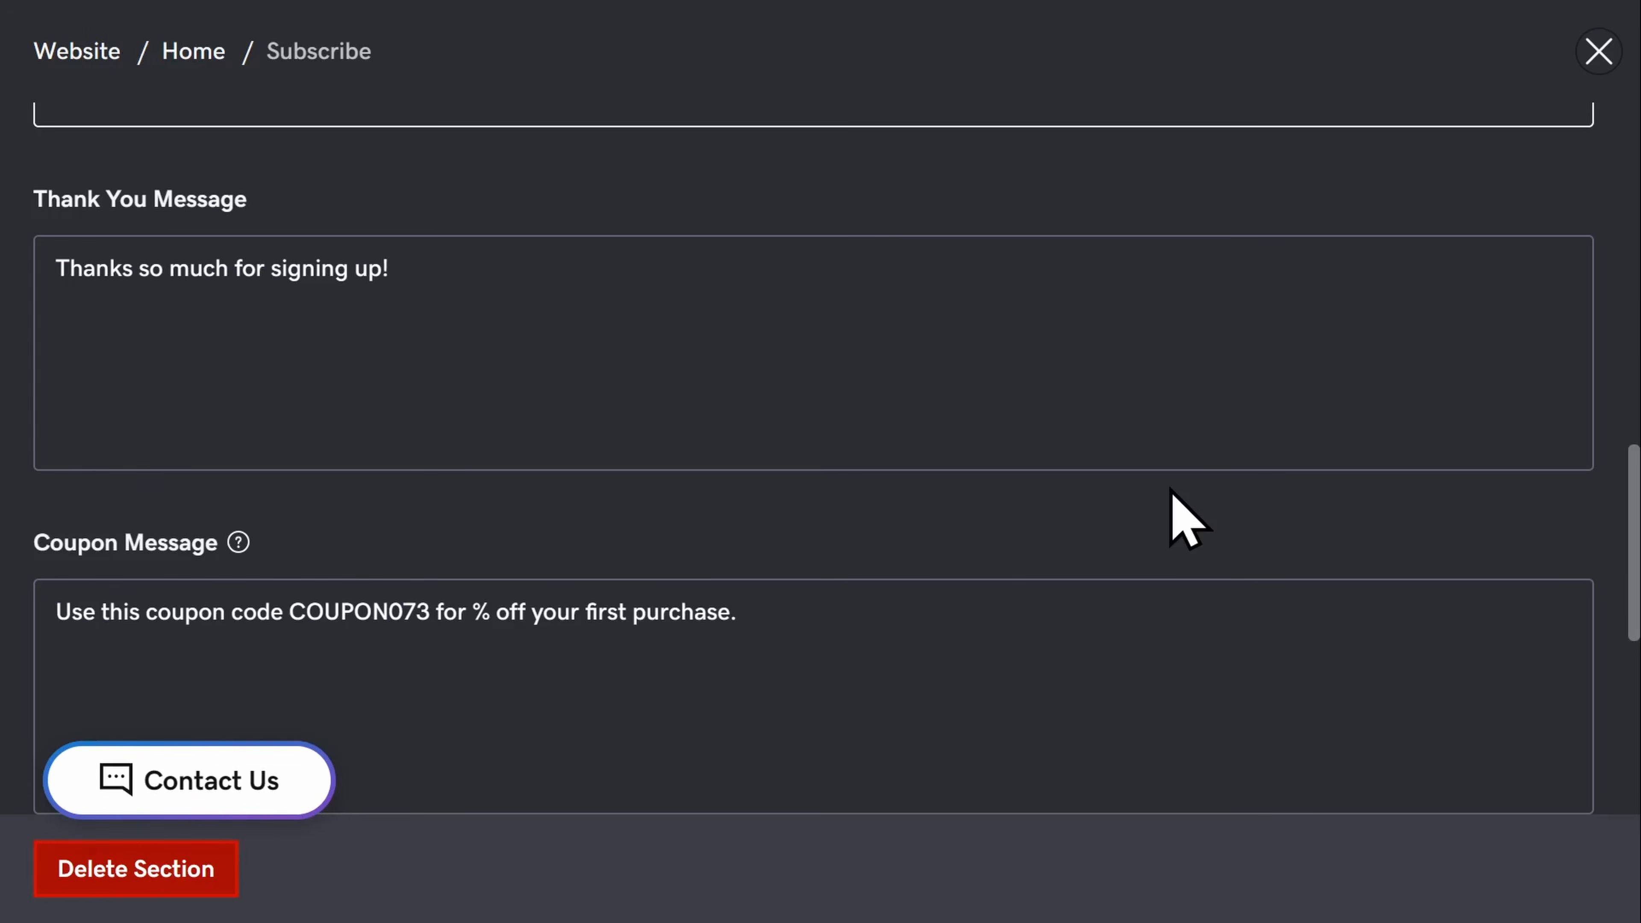
pyautogui.scroll(-2, 1171, 489)
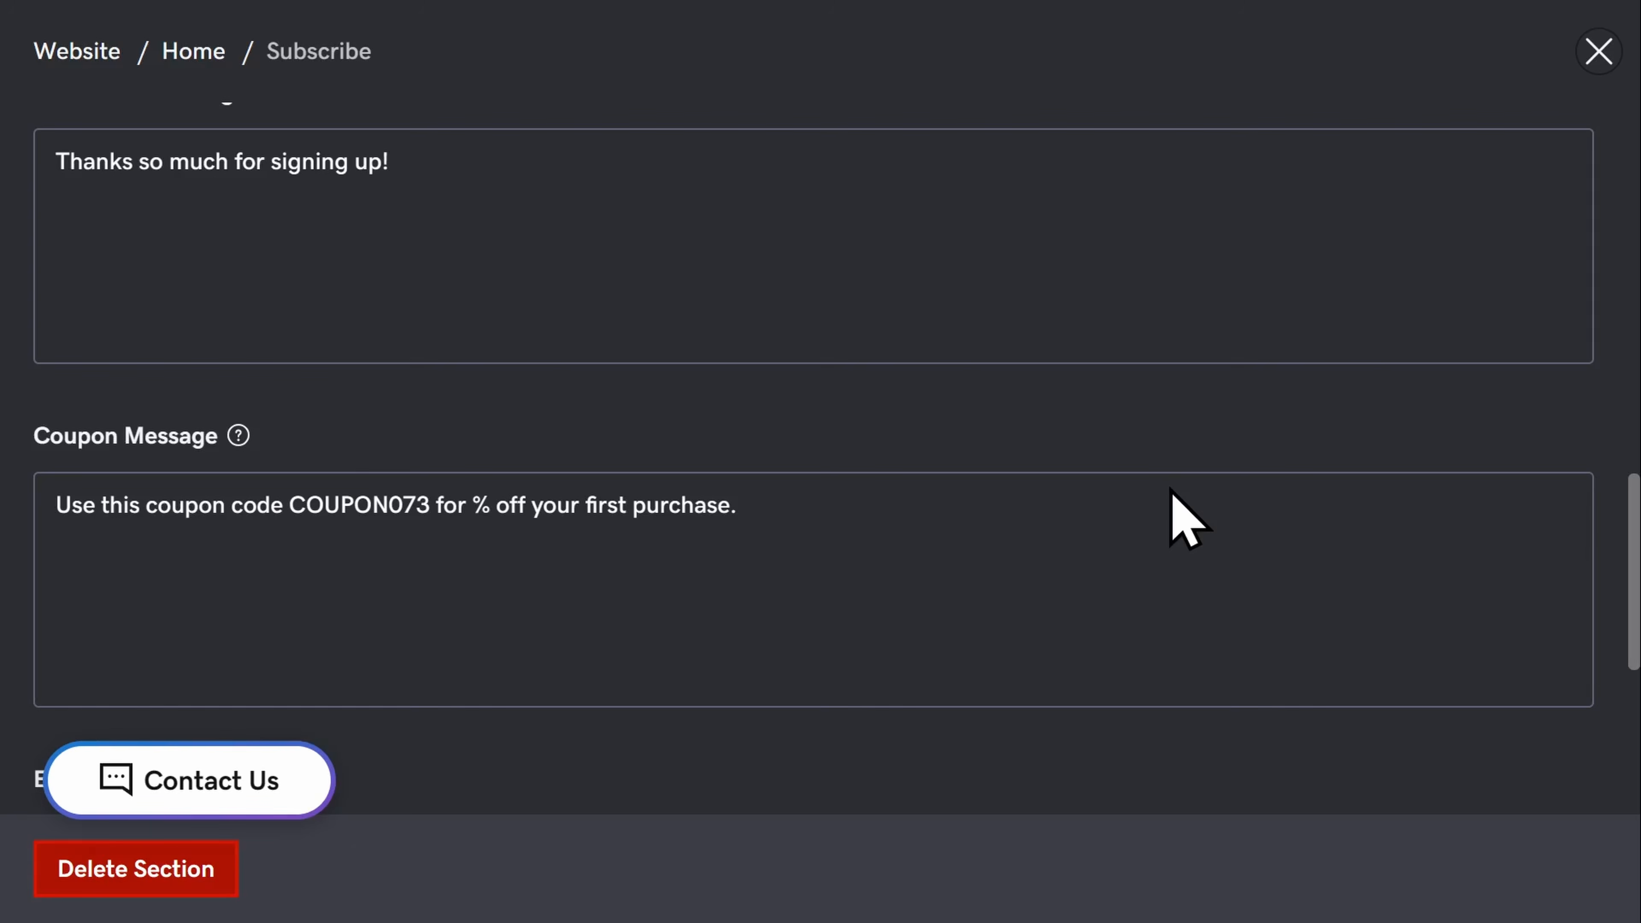
pyautogui.scroll(-5, 1171, 492)
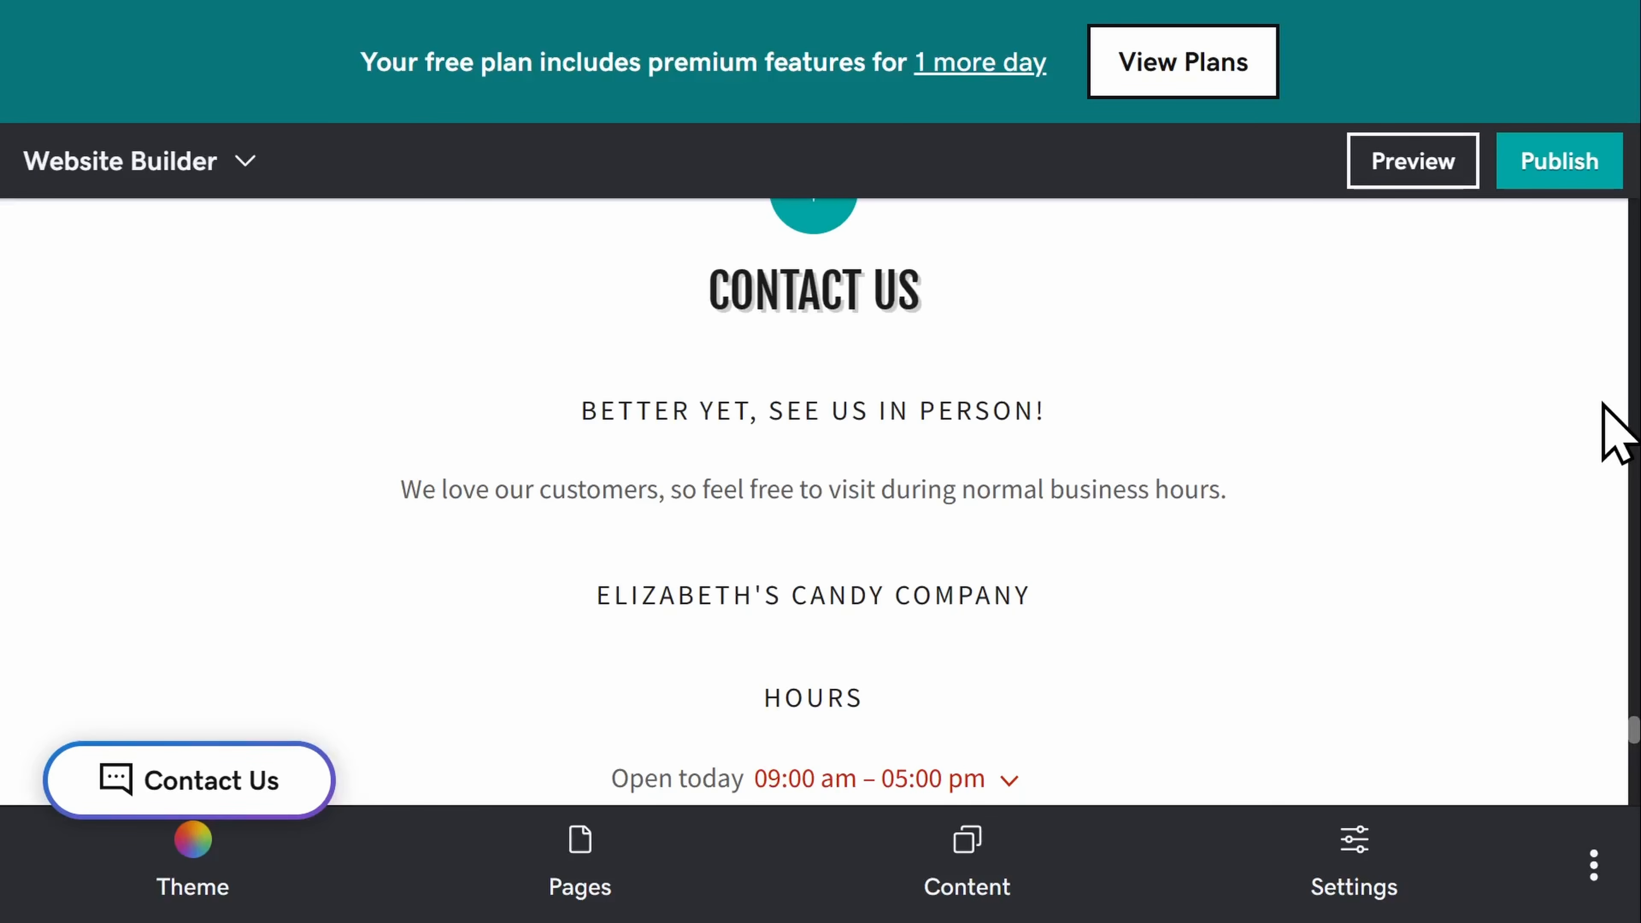
# Review the Contact Us section's message, business hours and map, down to the Connect With Us social icons on the Home page
pyautogui.scroll(-2, 1603, 406)
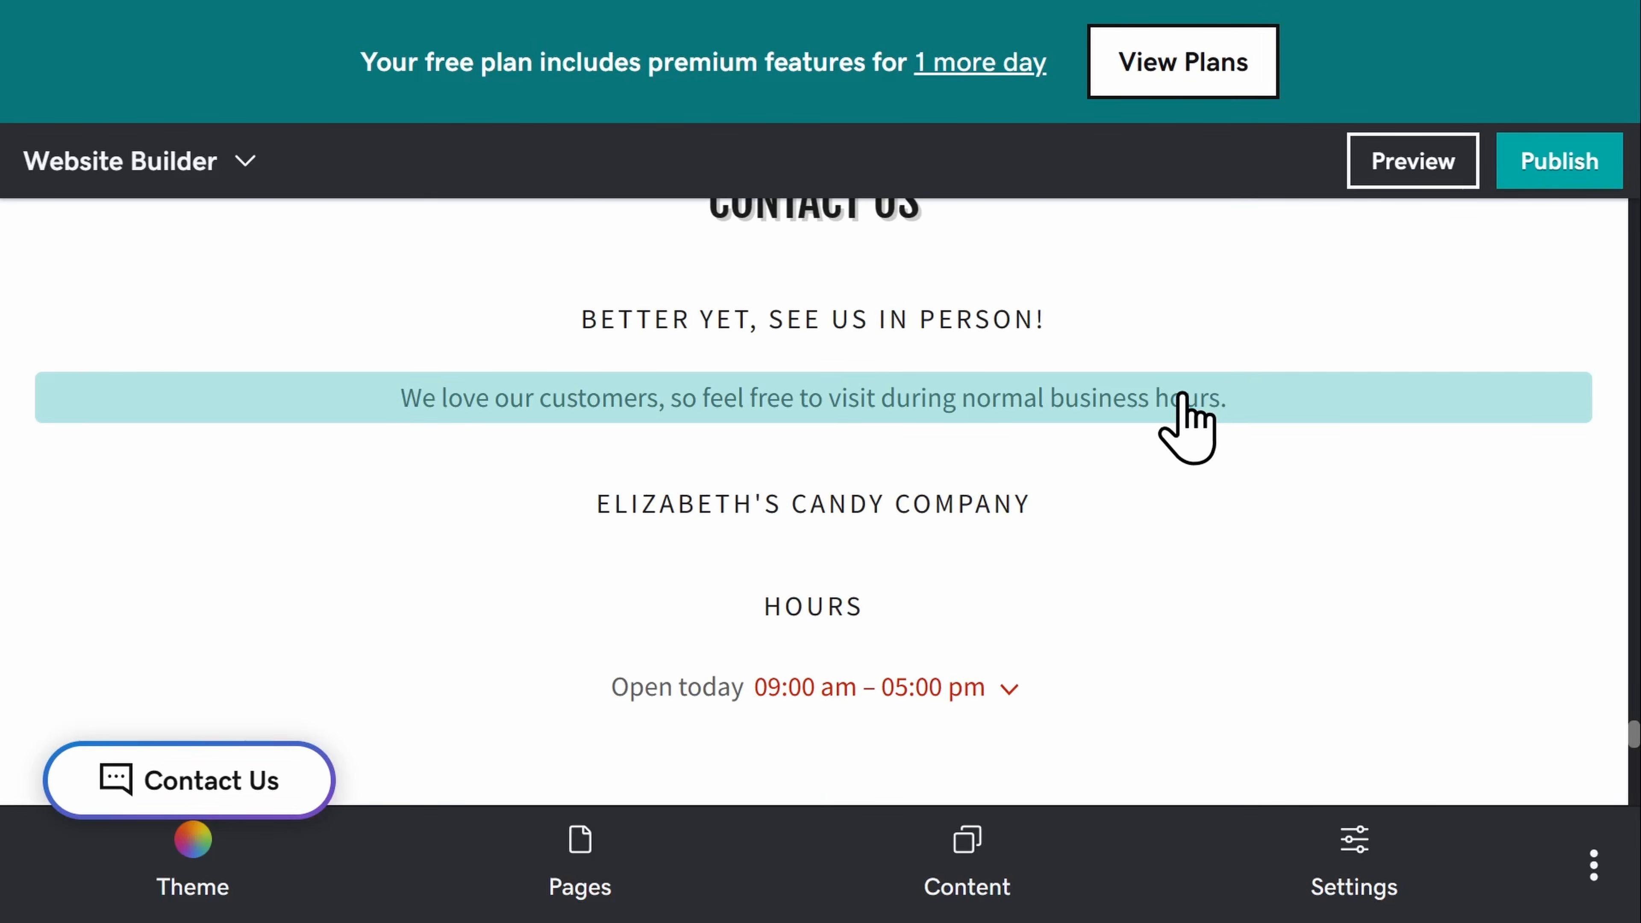
pyautogui.scroll(-4, 1191, 421)
pyautogui.scroll(-7, 1191, 430)
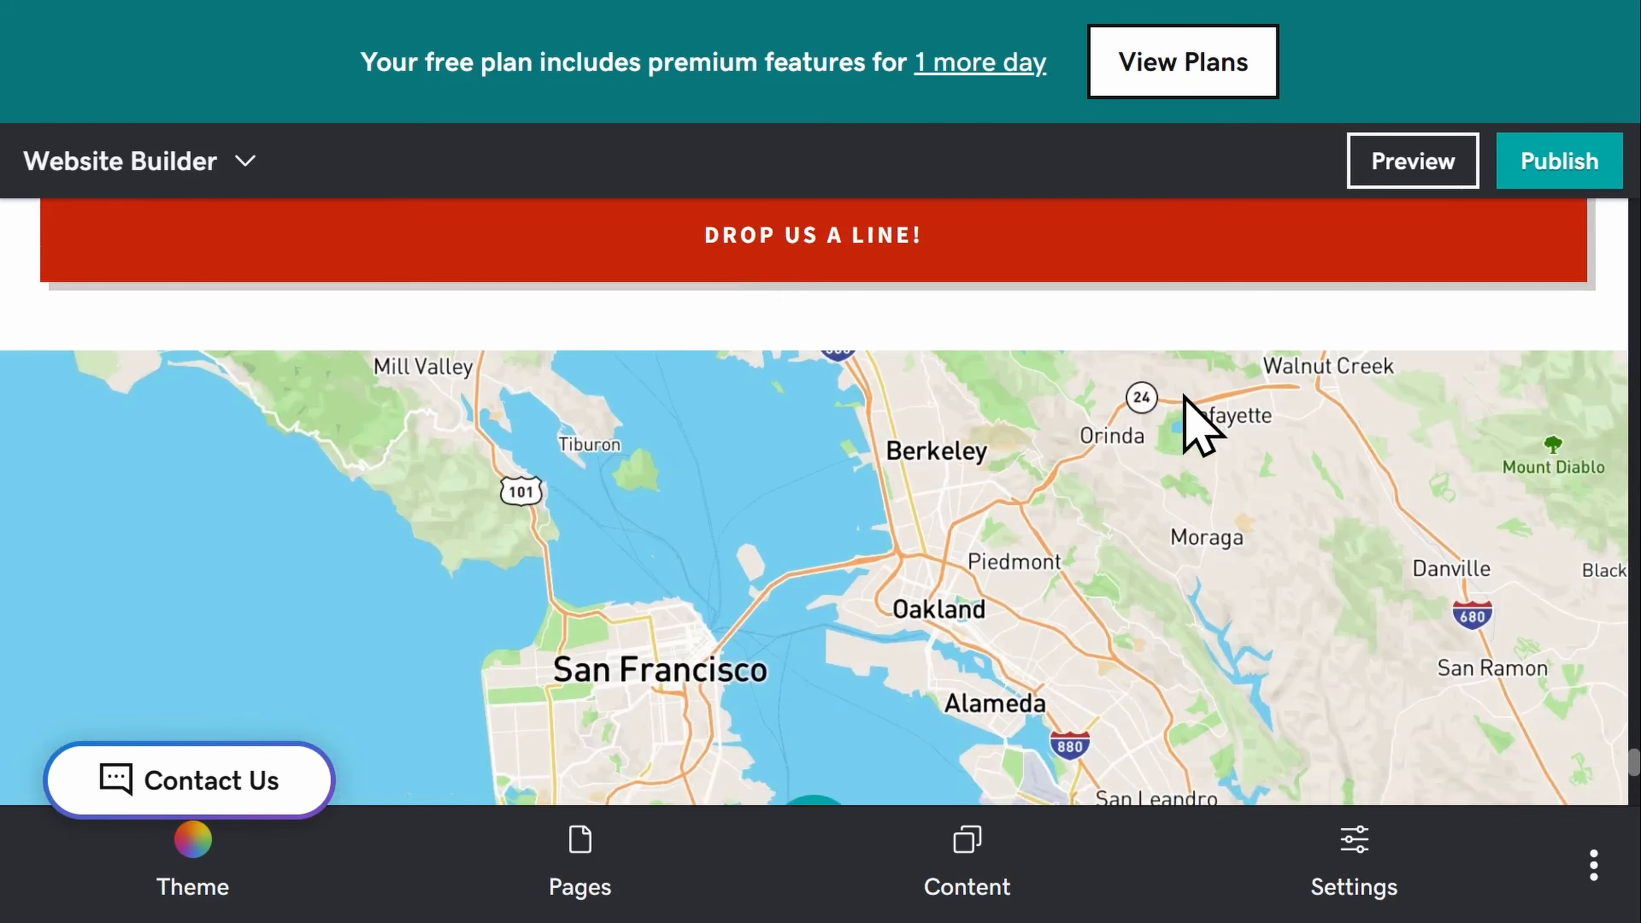
pyautogui.scroll(-6, 1184, 407)
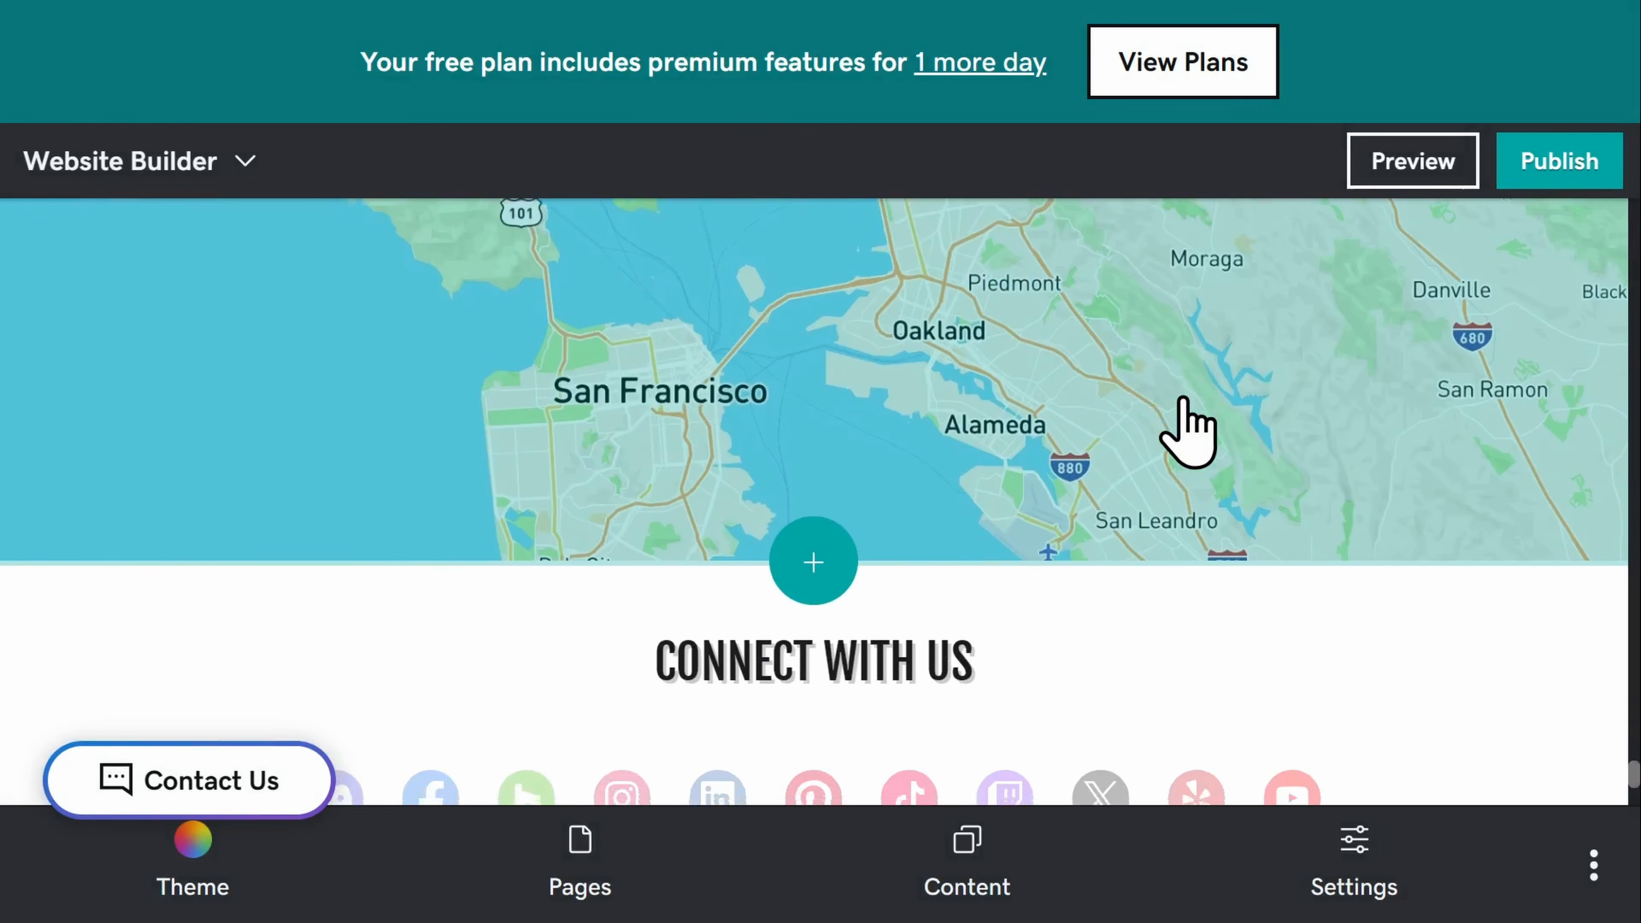
pyautogui.scroll(-5, 1190, 430)
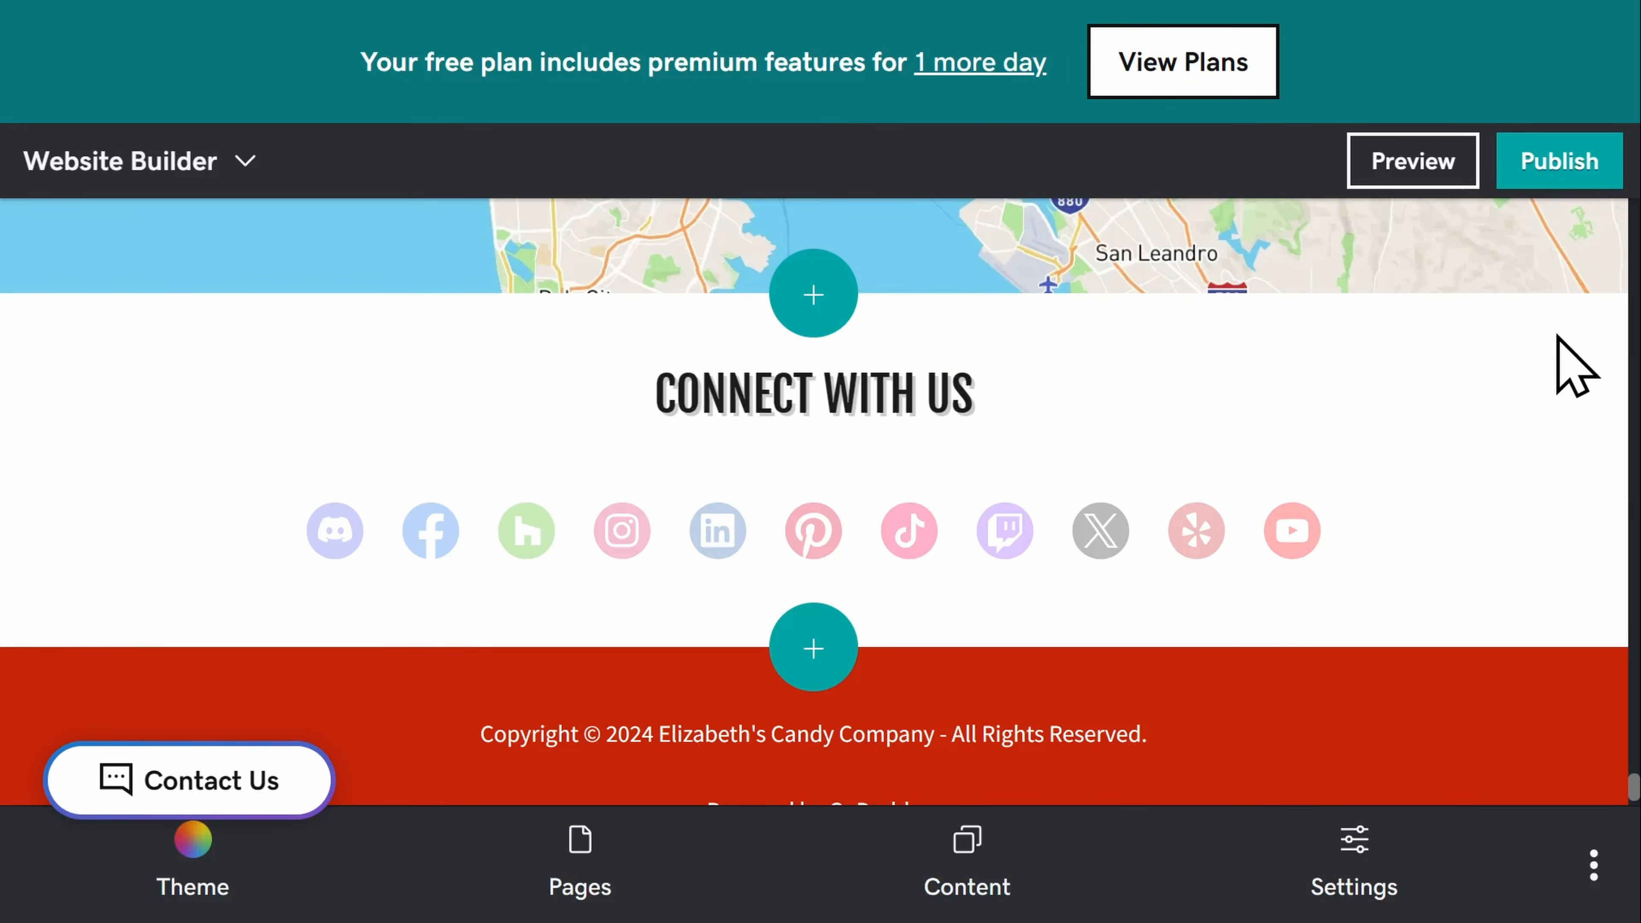
# Open the Connect With Us section's settings, review its title and social media link fields, and close them unchanged
pyautogui.click(915, 430)
pyautogui.scroll(-5, 916, 427)
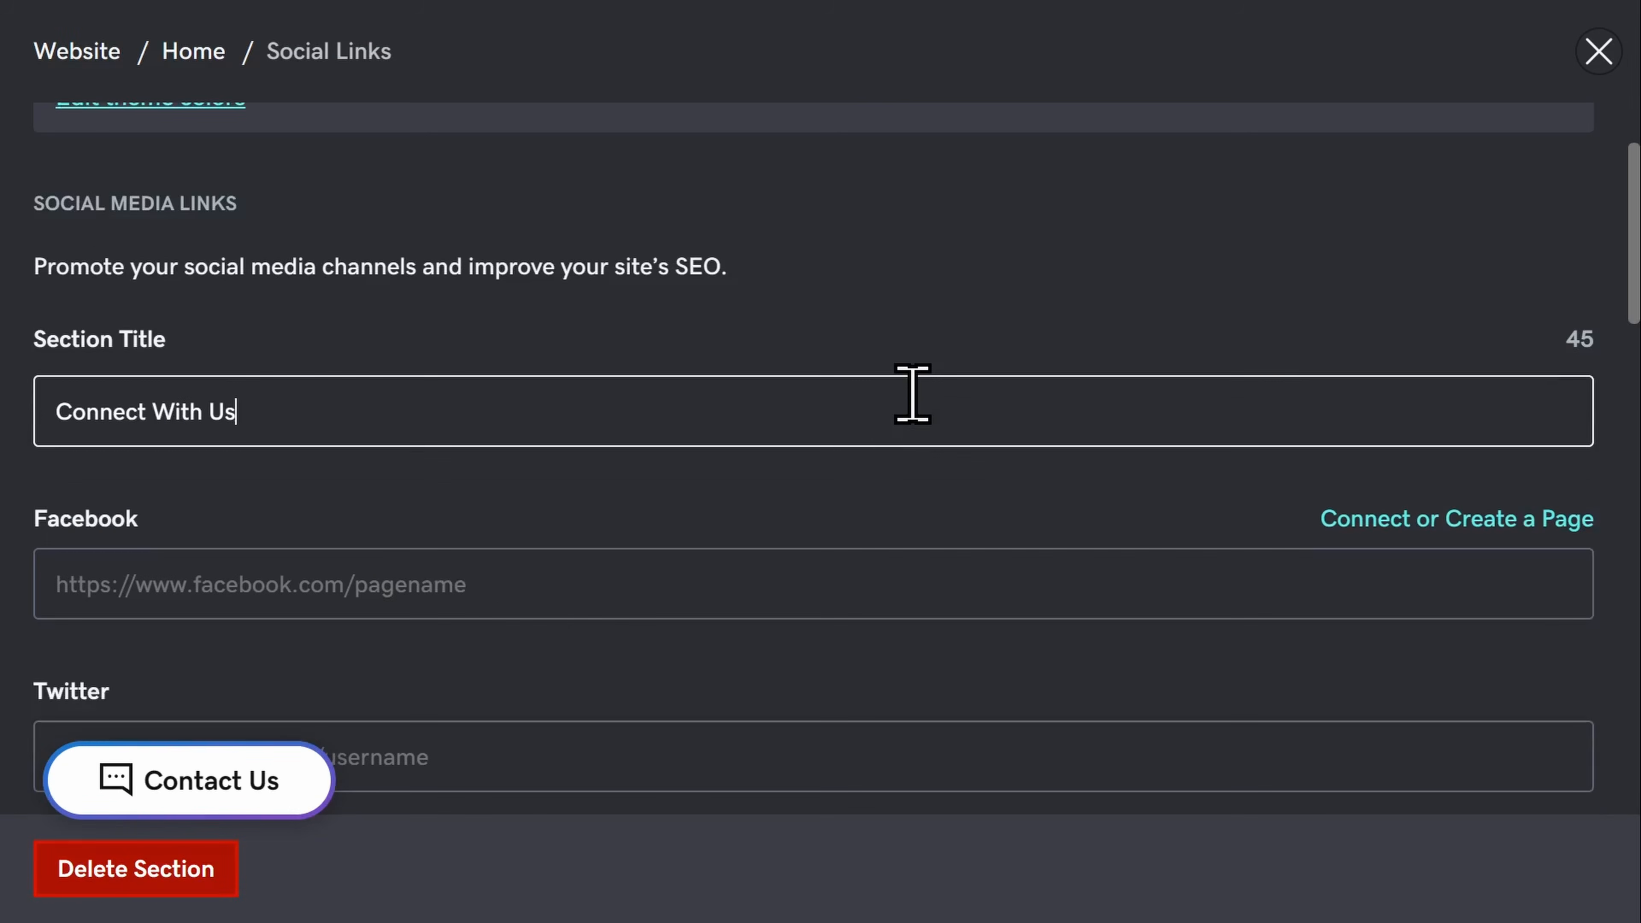
pyautogui.scroll(-3, 912, 394)
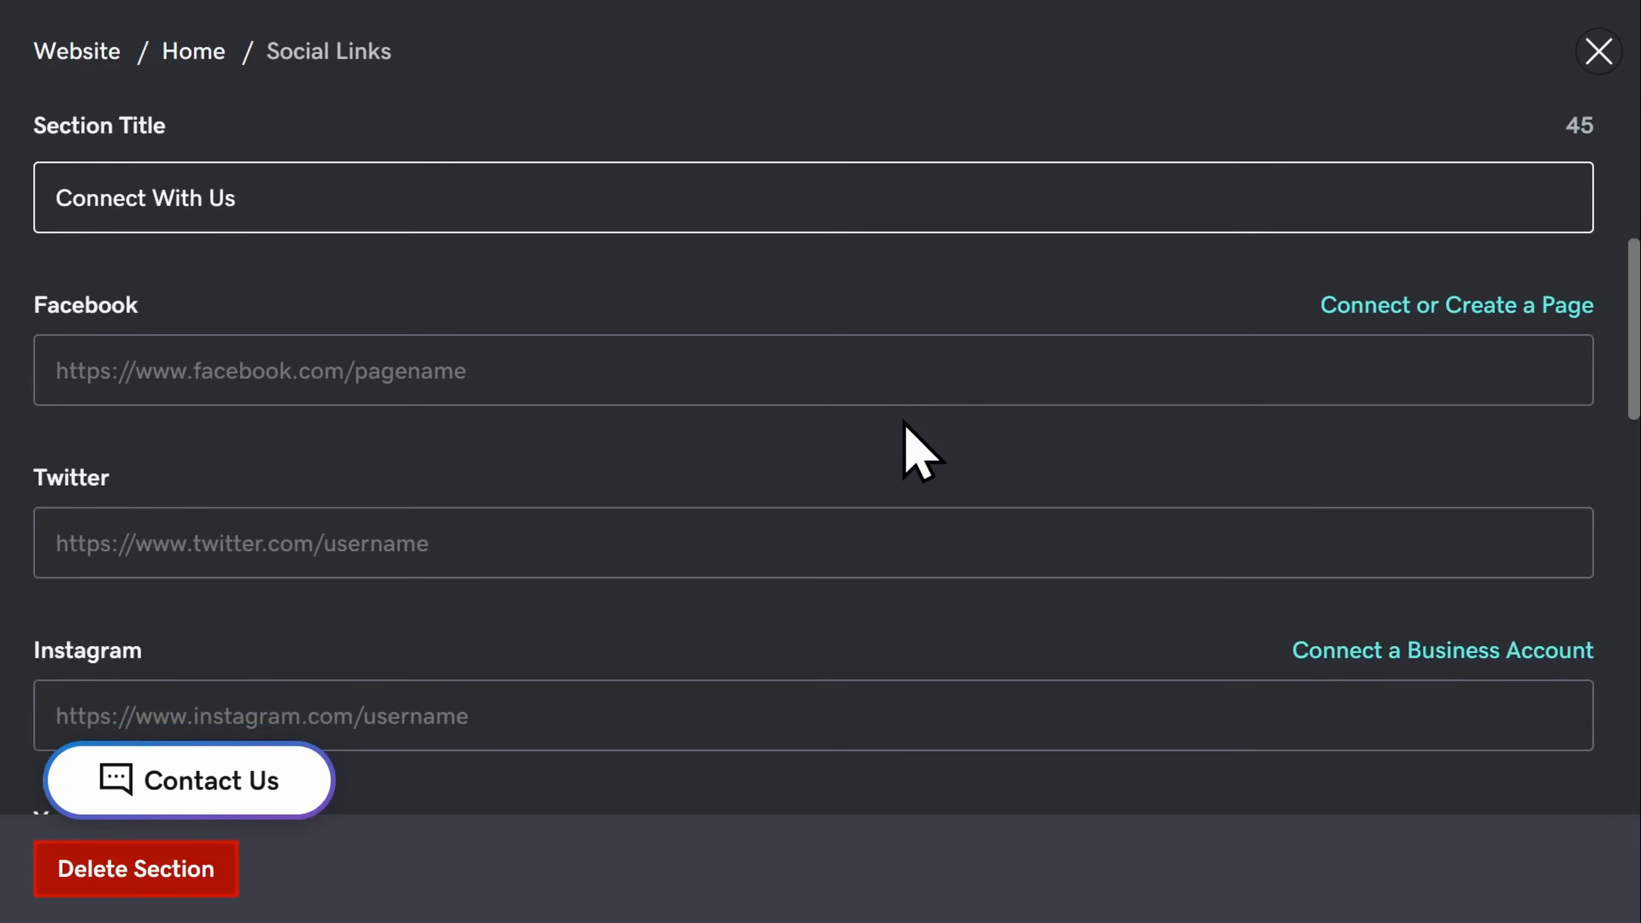
pyautogui.scroll(-5, 905, 426)
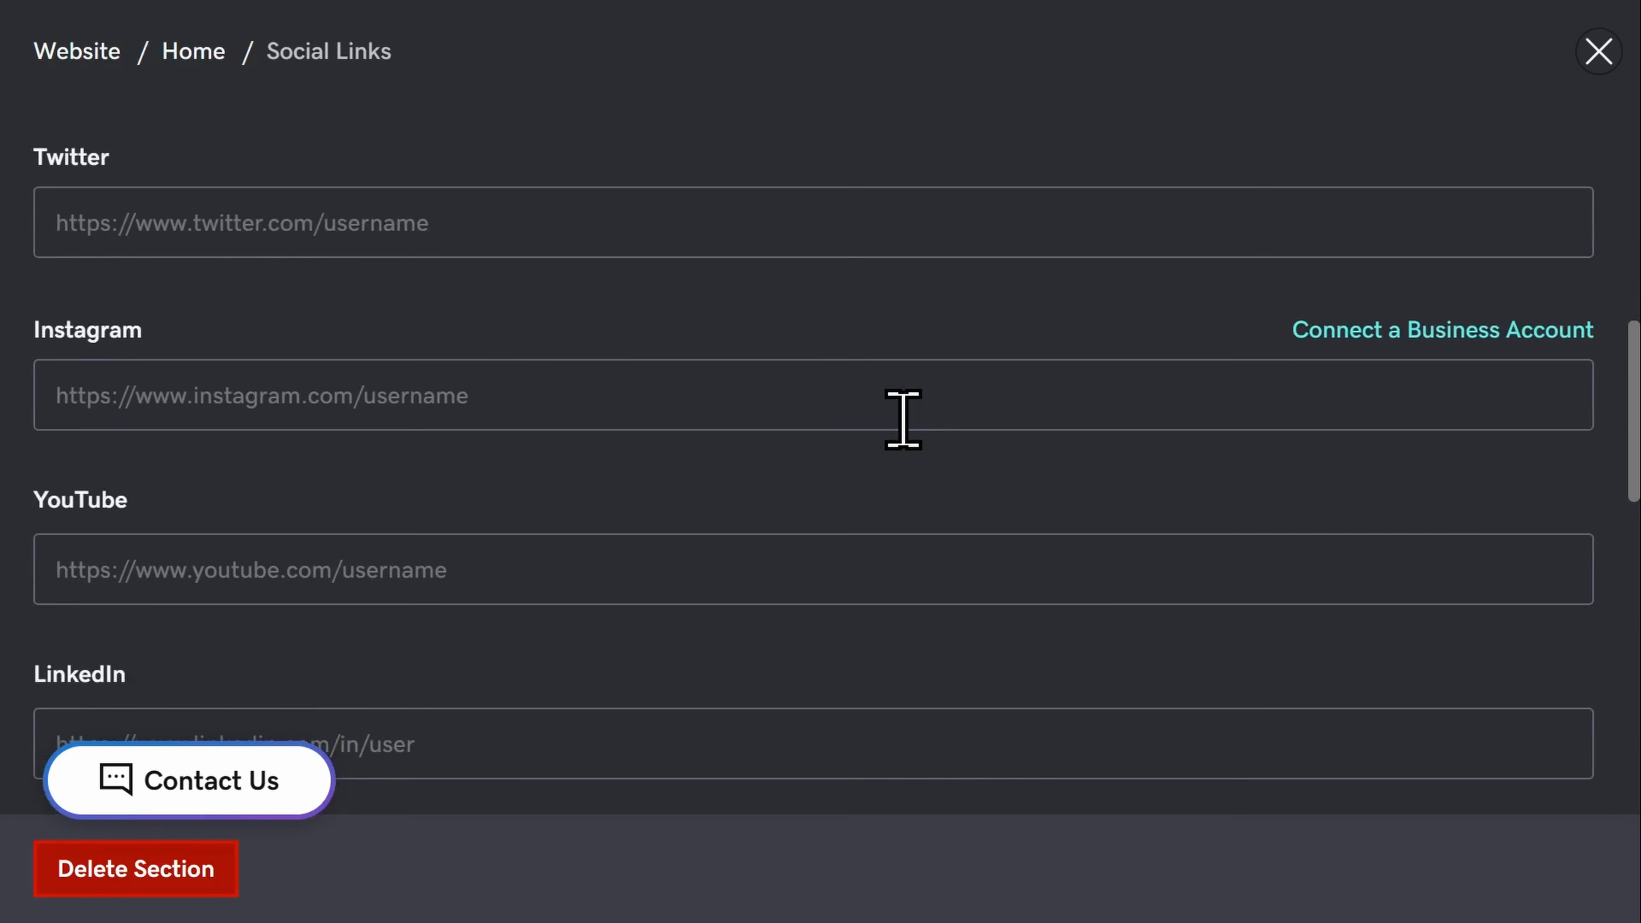
pyautogui.scroll(8, 903, 419)
pyautogui.scroll(-2, 903, 424)
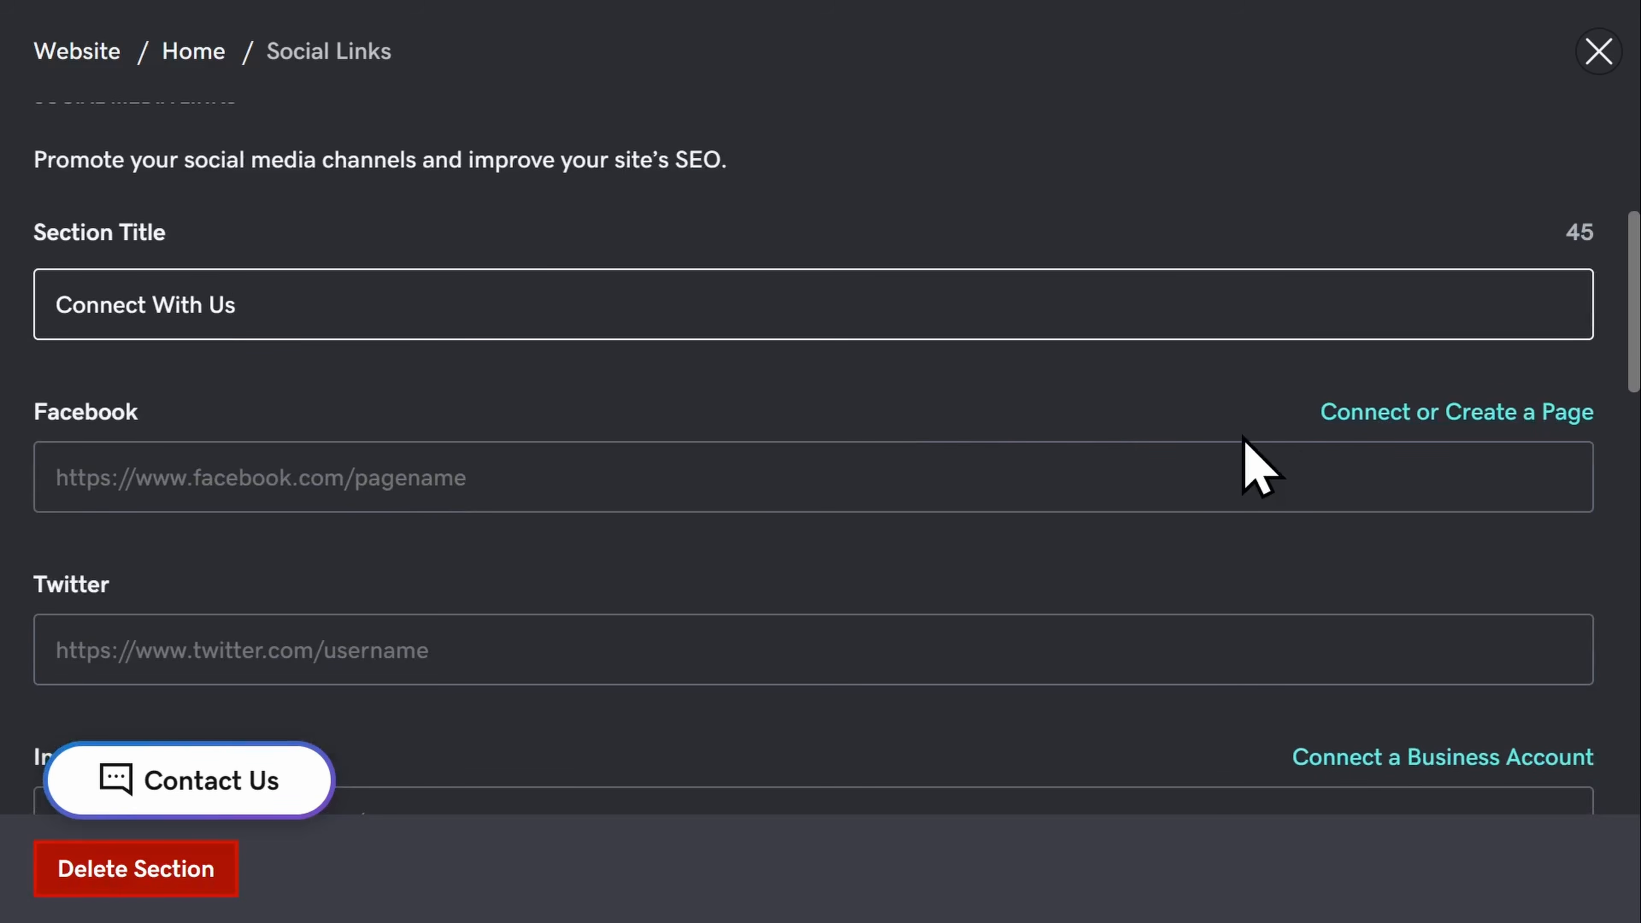
pyautogui.scroll(-2, 1243, 438)
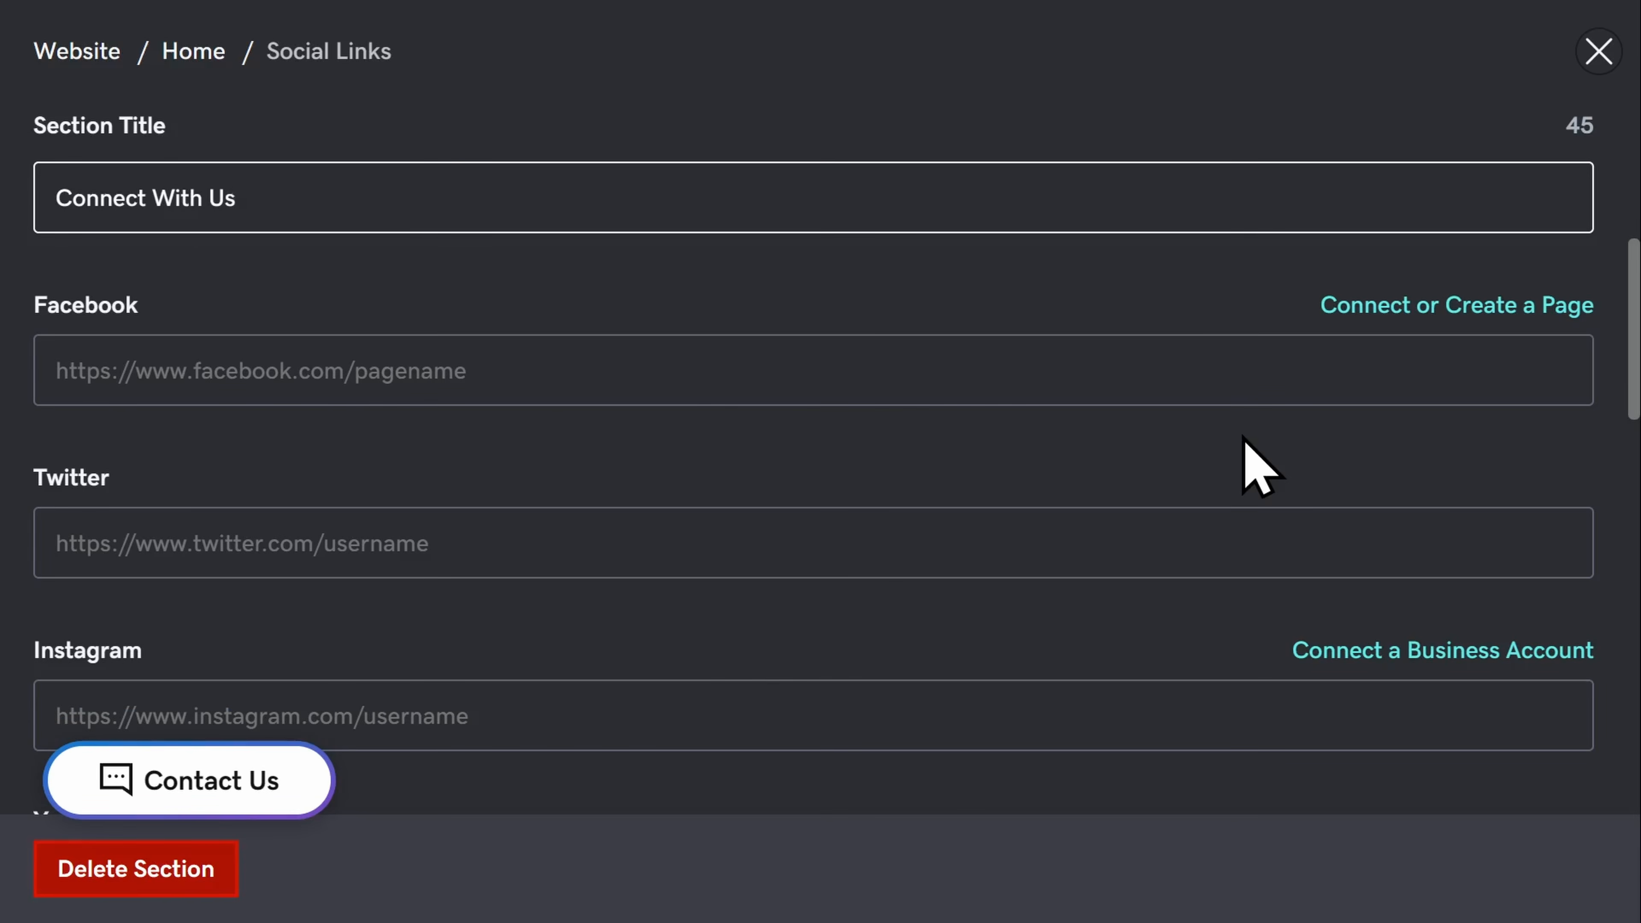
pyautogui.scroll(-10, 1244, 440)
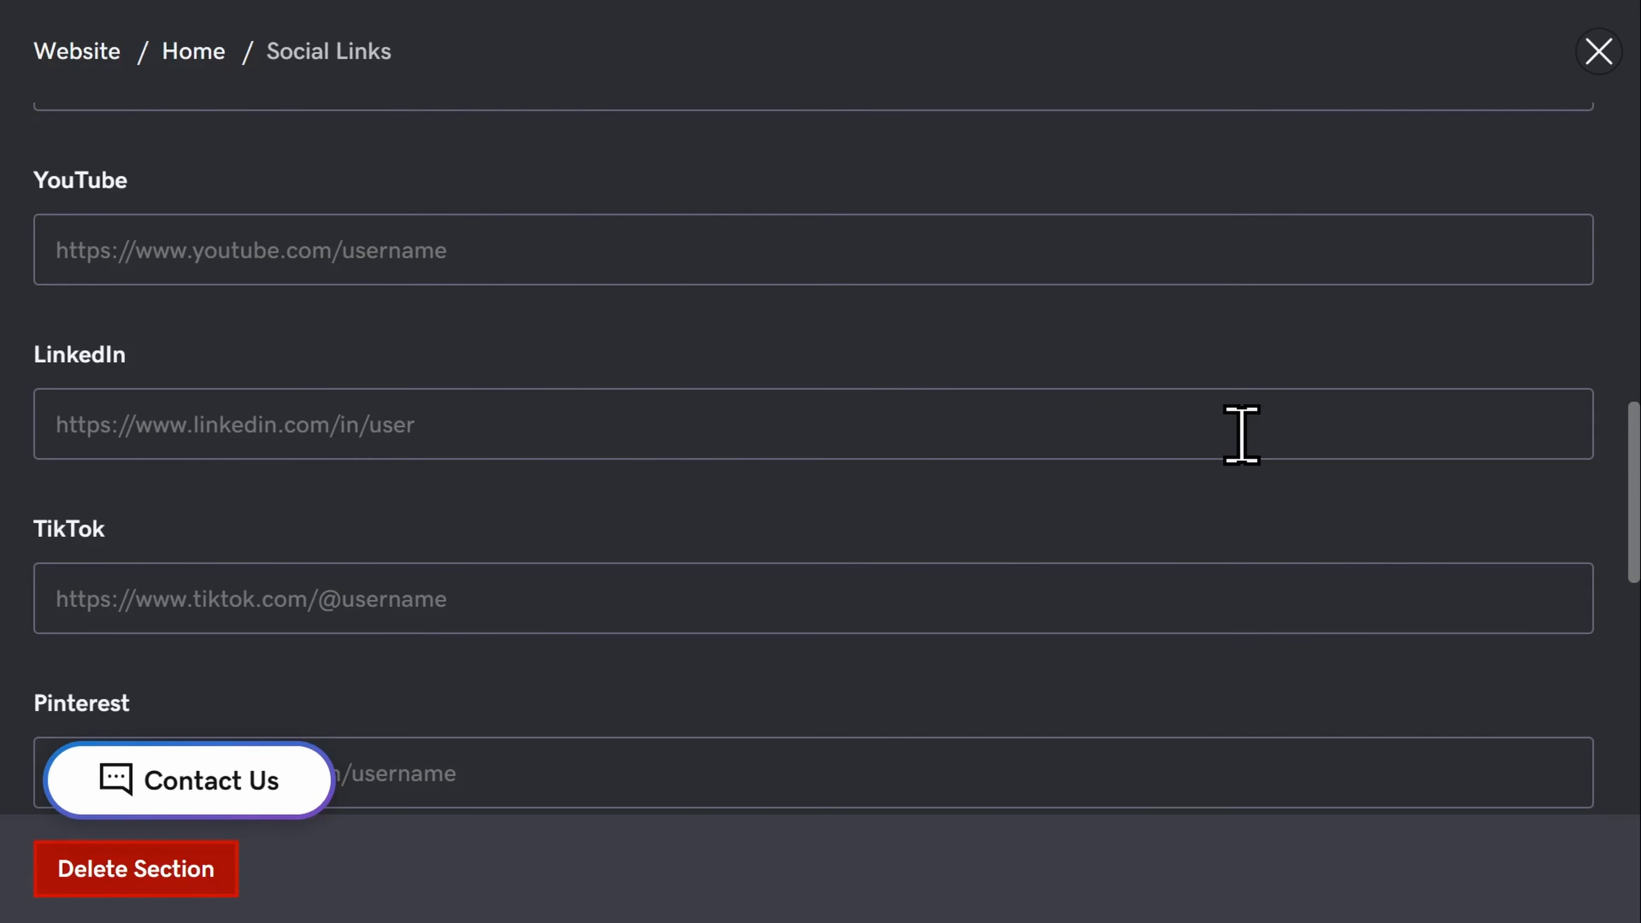
pyautogui.click(1595, 52)
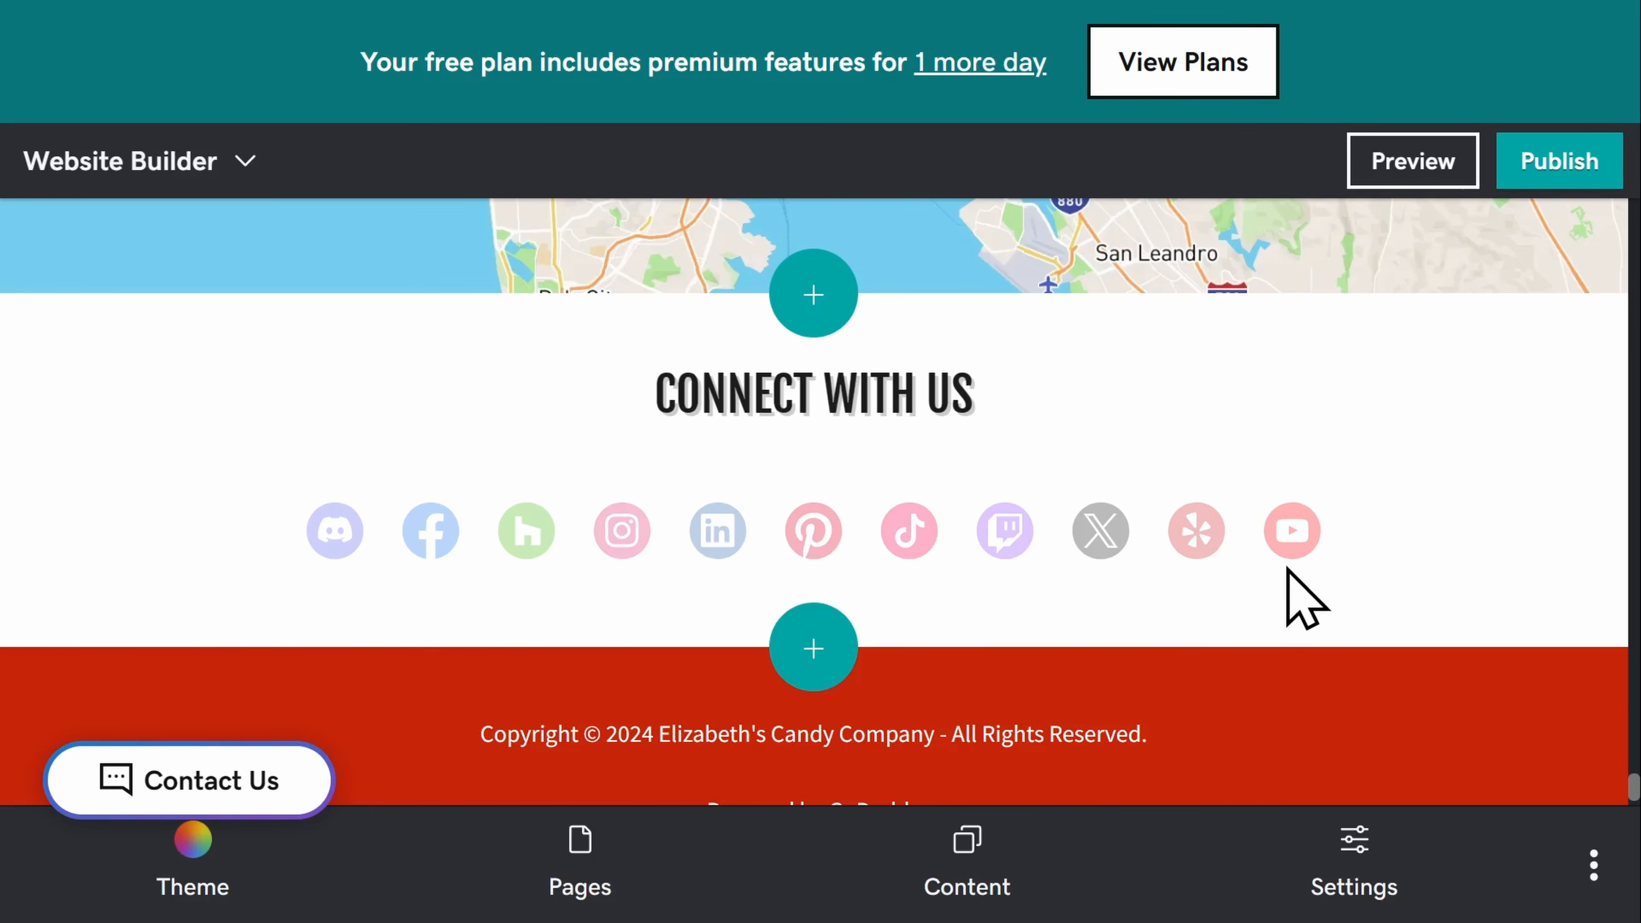
# Browse the section types that can be added between Connect With Us and the footer, without adding one
pyautogui.scroll(-1, 1301, 614)
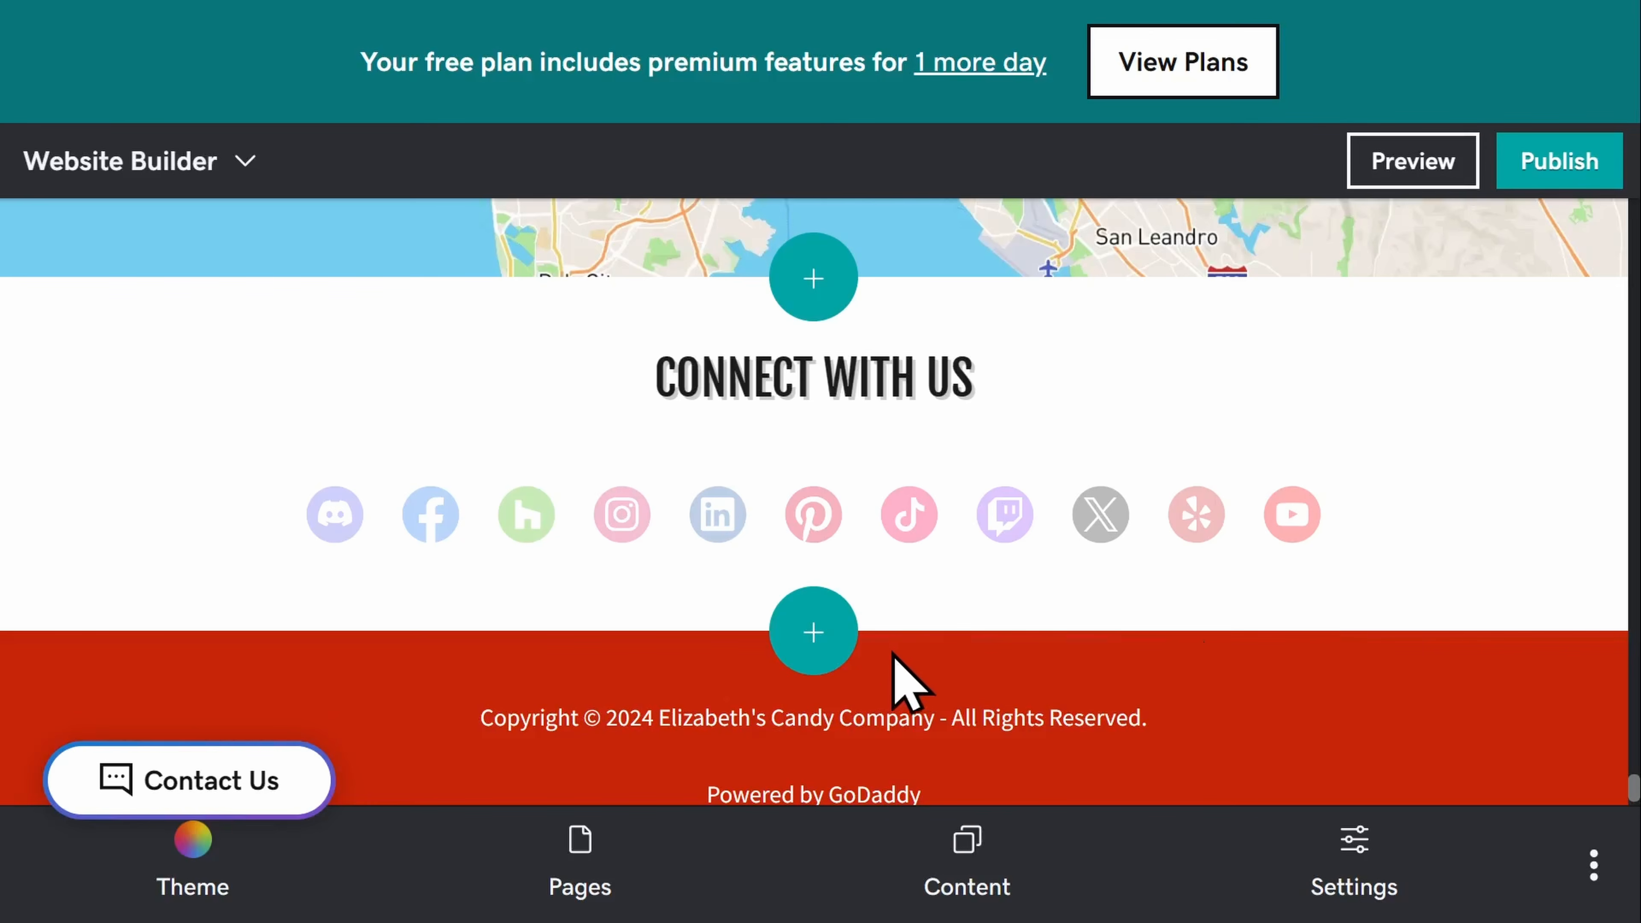
pyautogui.click(816, 640)
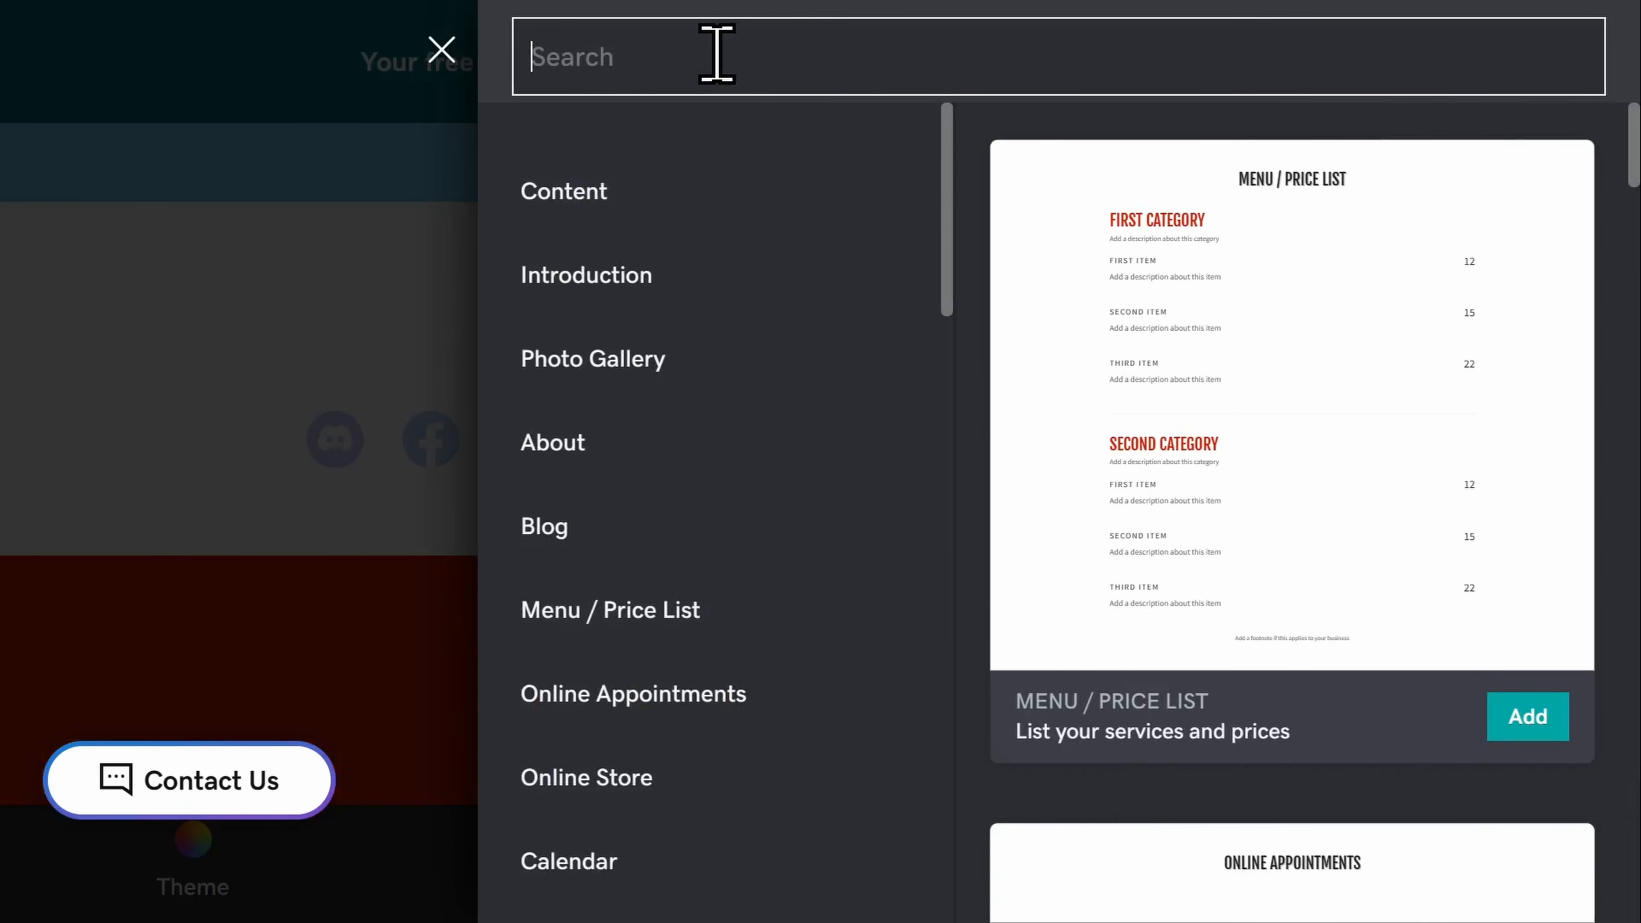
pyautogui.scroll(-5, 918, 316)
pyautogui.scroll(-8, 924, 349)
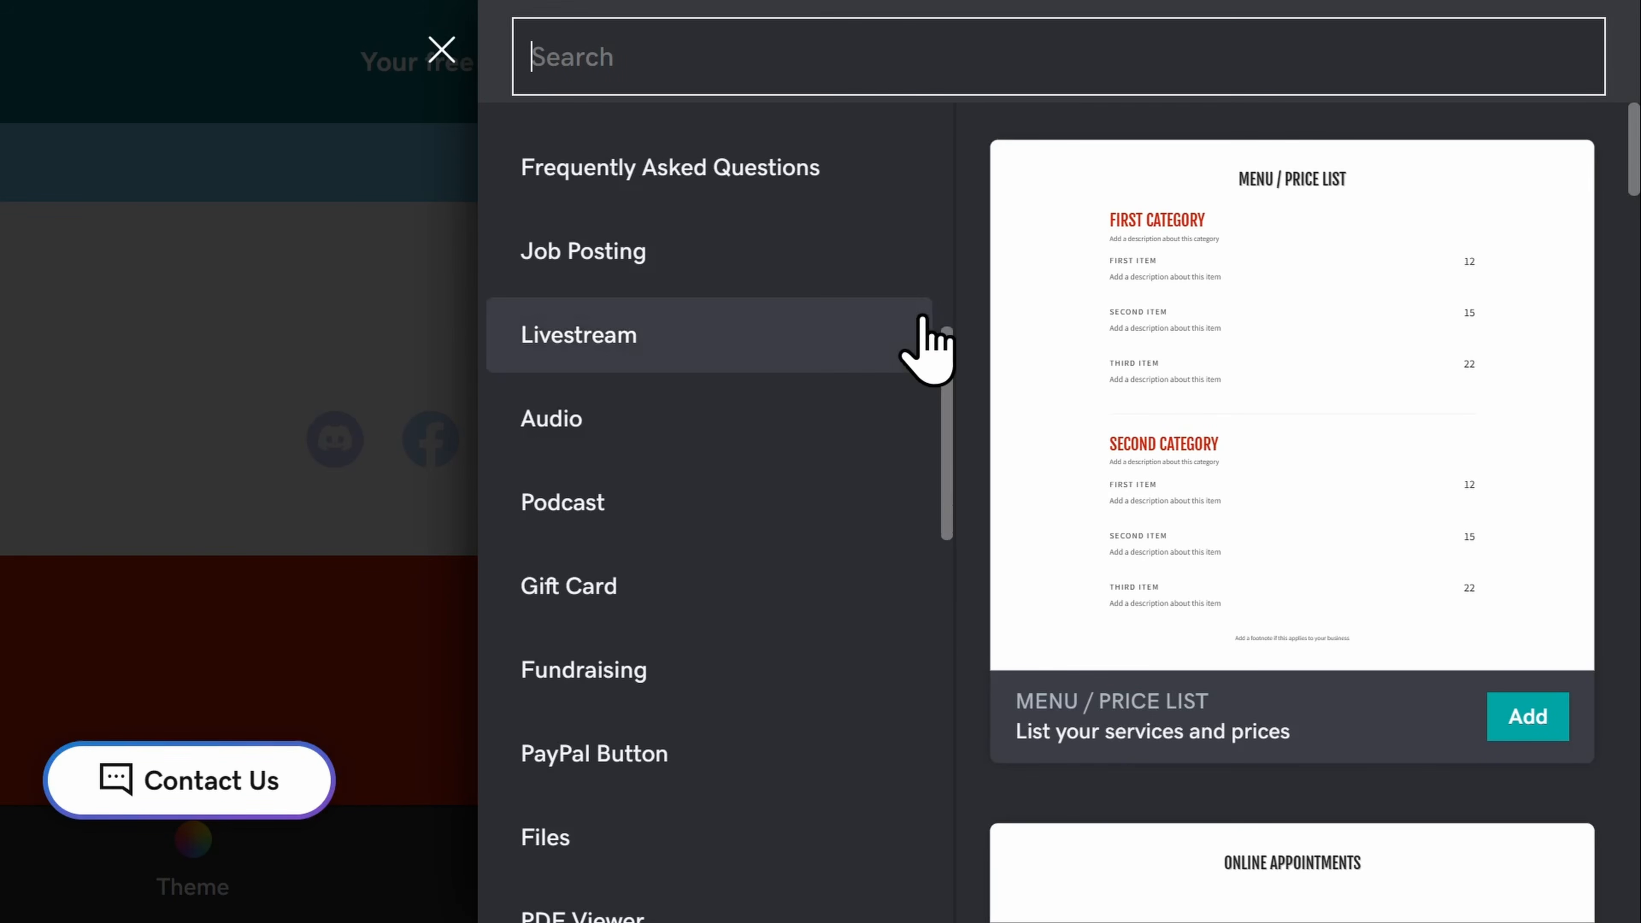
pyautogui.scroll(-11, 923, 320)
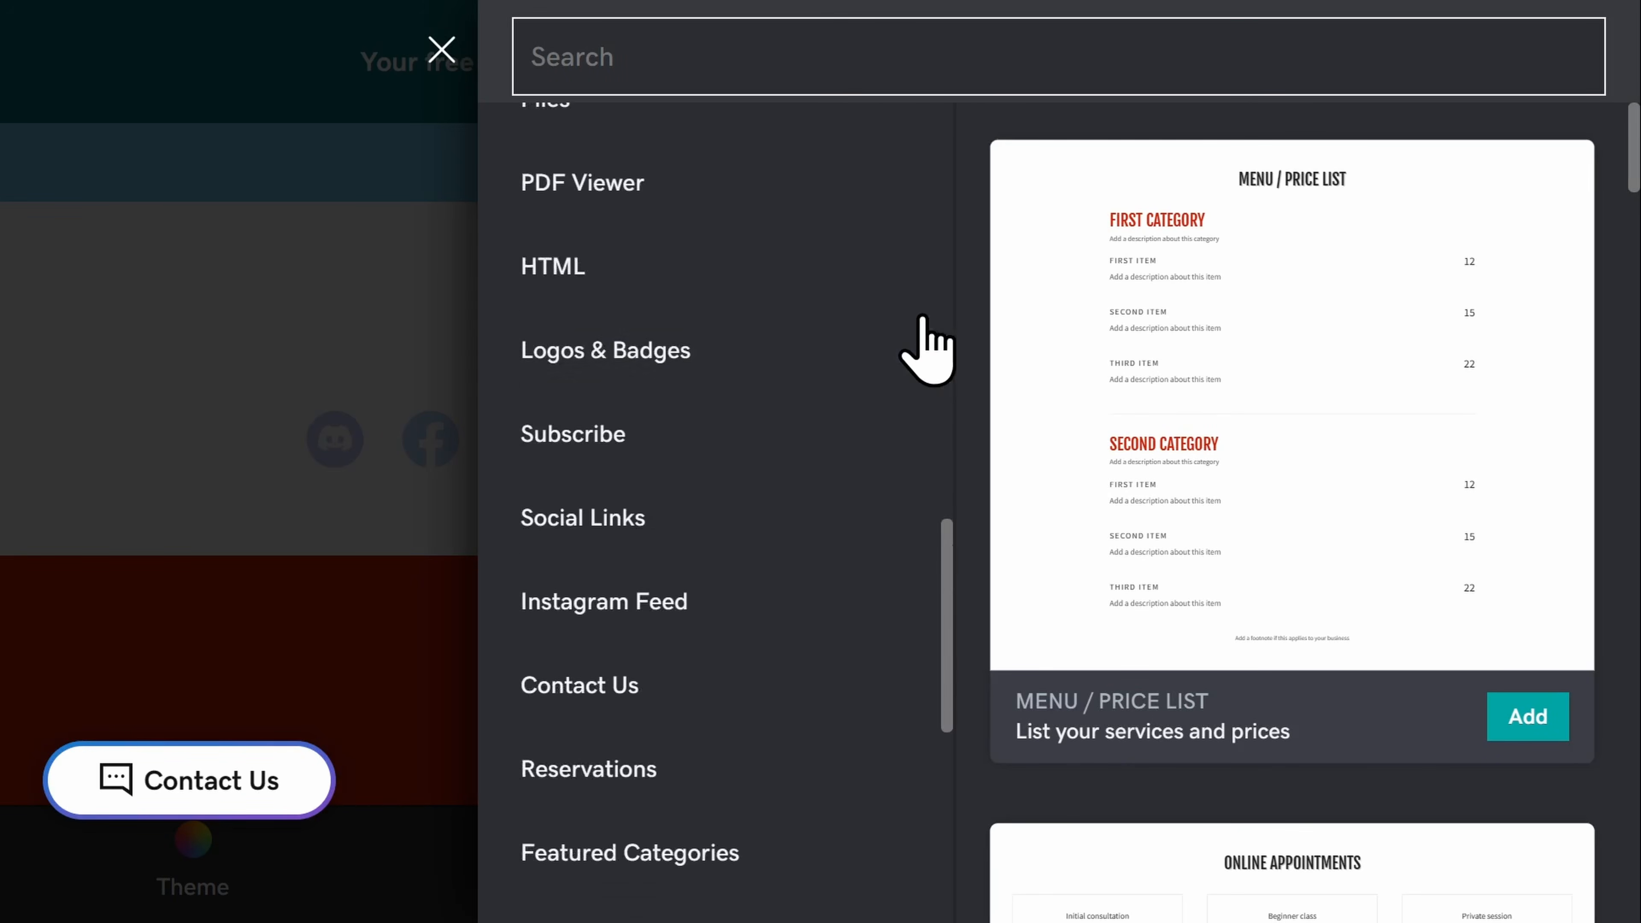
pyautogui.scroll(-2, 924, 349)
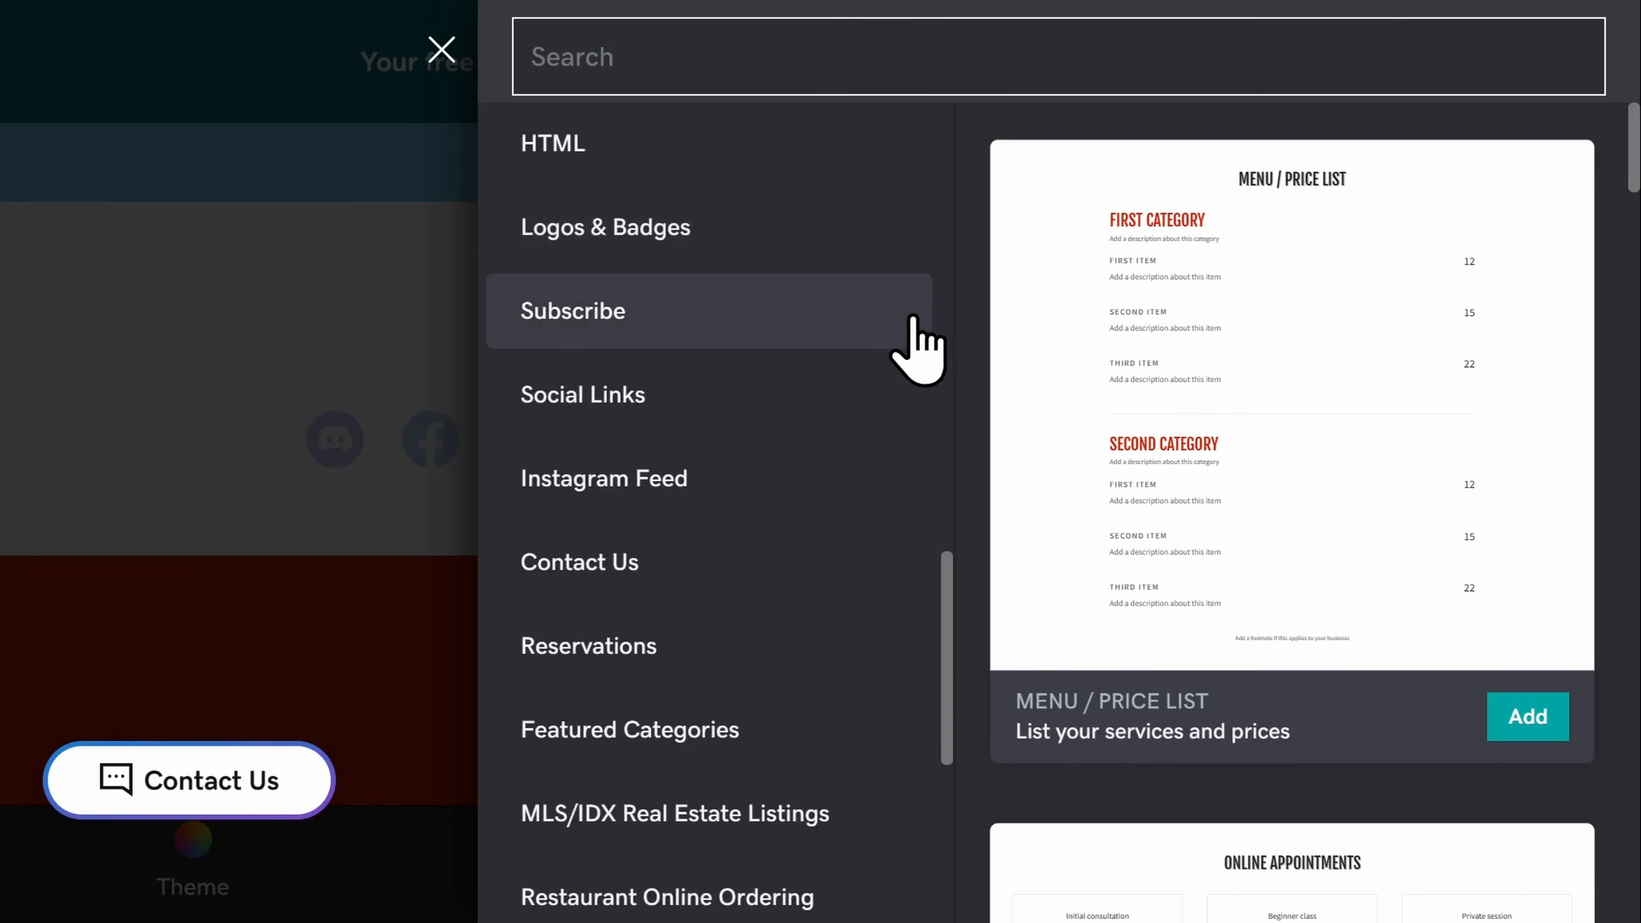
pyautogui.scroll(-4, 913, 318)
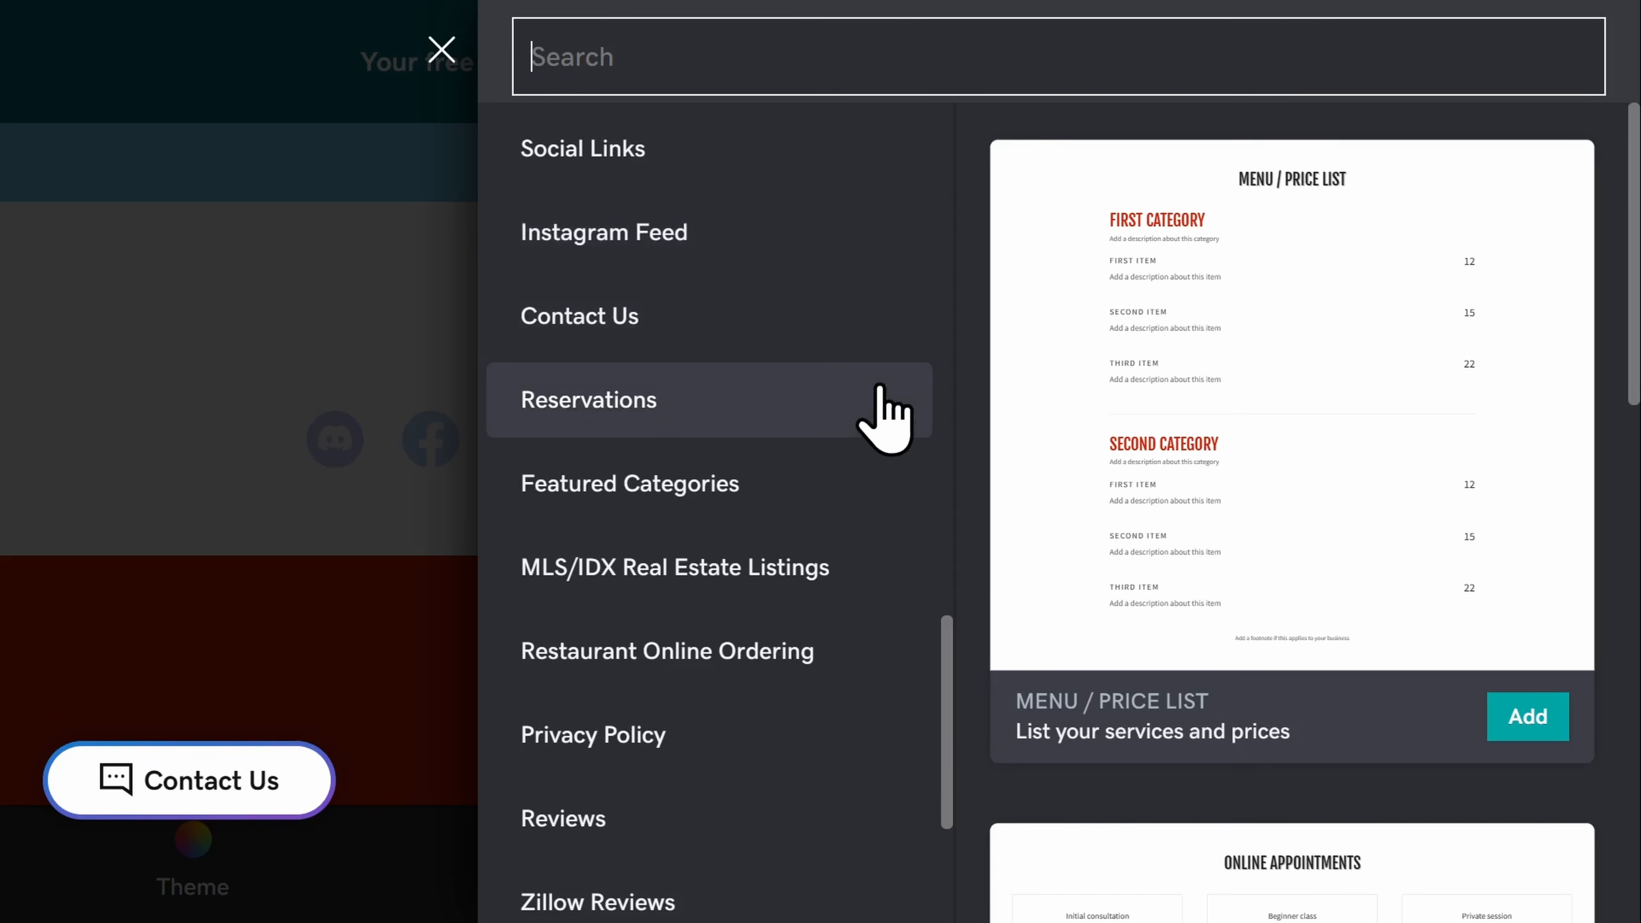
pyautogui.scroll(-6, 880, 388)
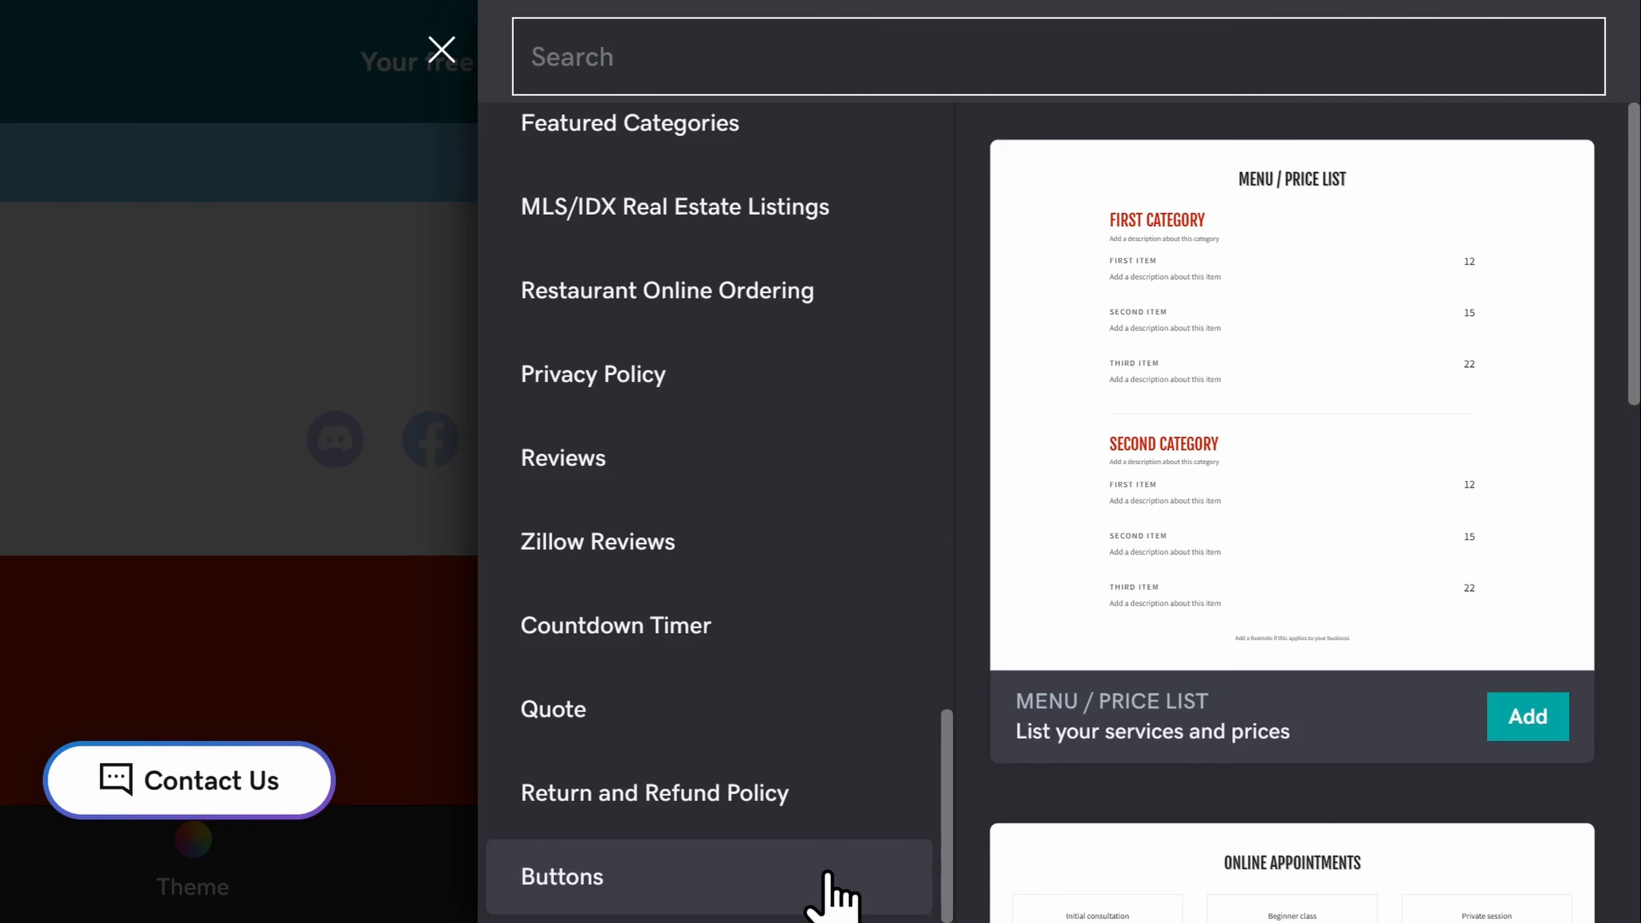
pyautogui.scroll(8, 832, 898)
pyautogui.scroll(2, 834, 895)
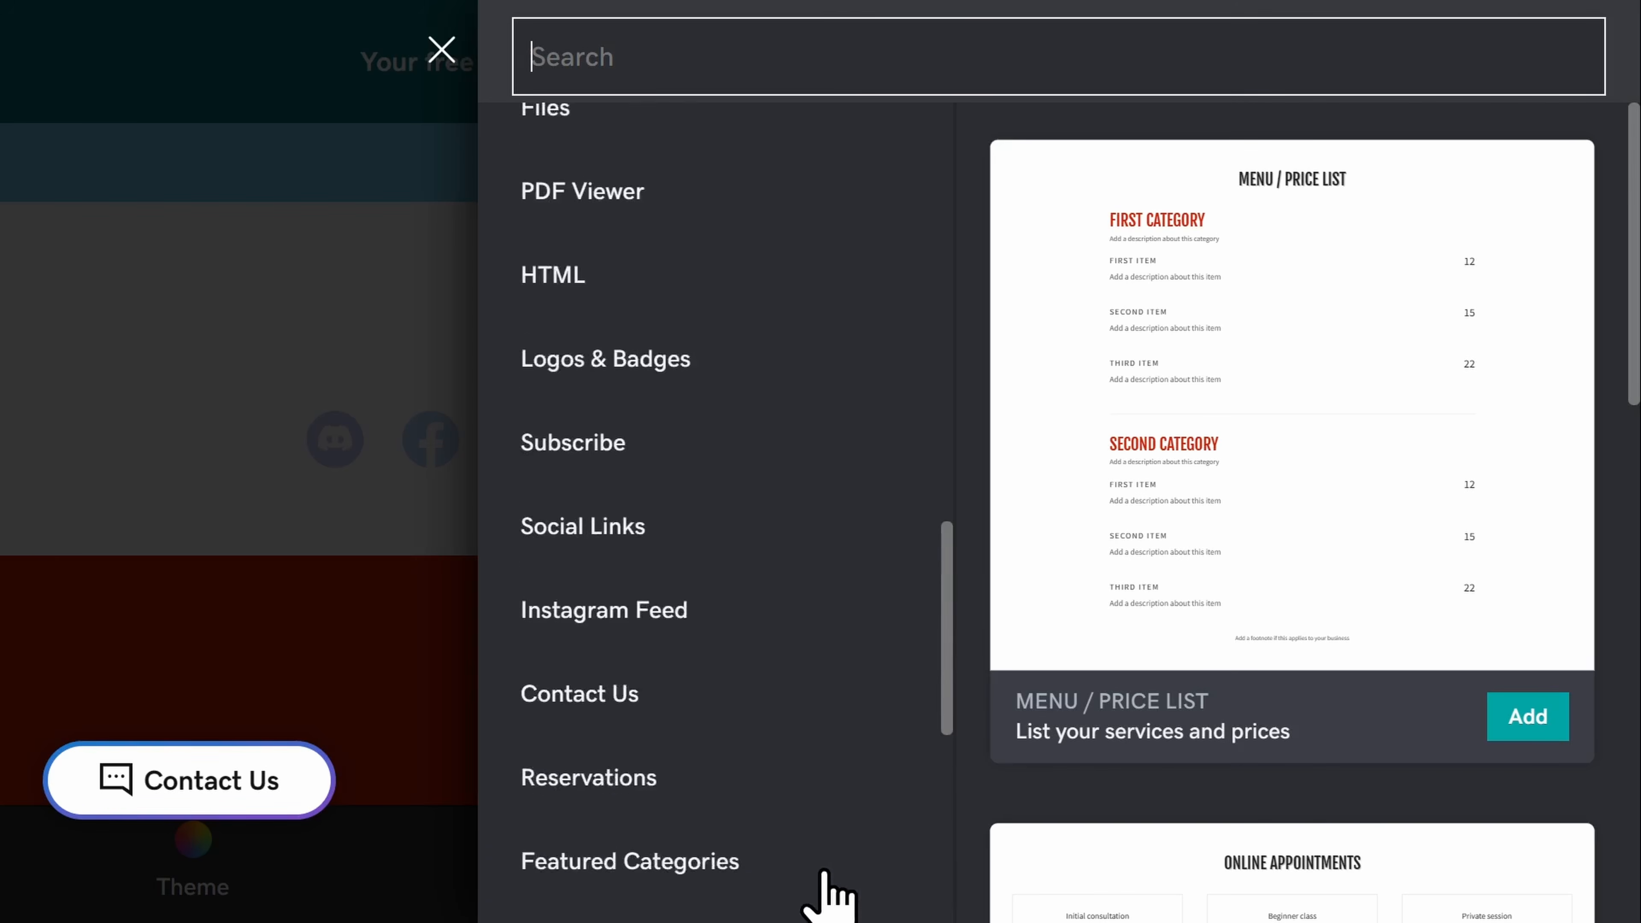
pyautogui.scroll(6, 827, 889)
pyautogui.scroll(3, 846, 801)
pyautogui.scroll(4, 846, 811)
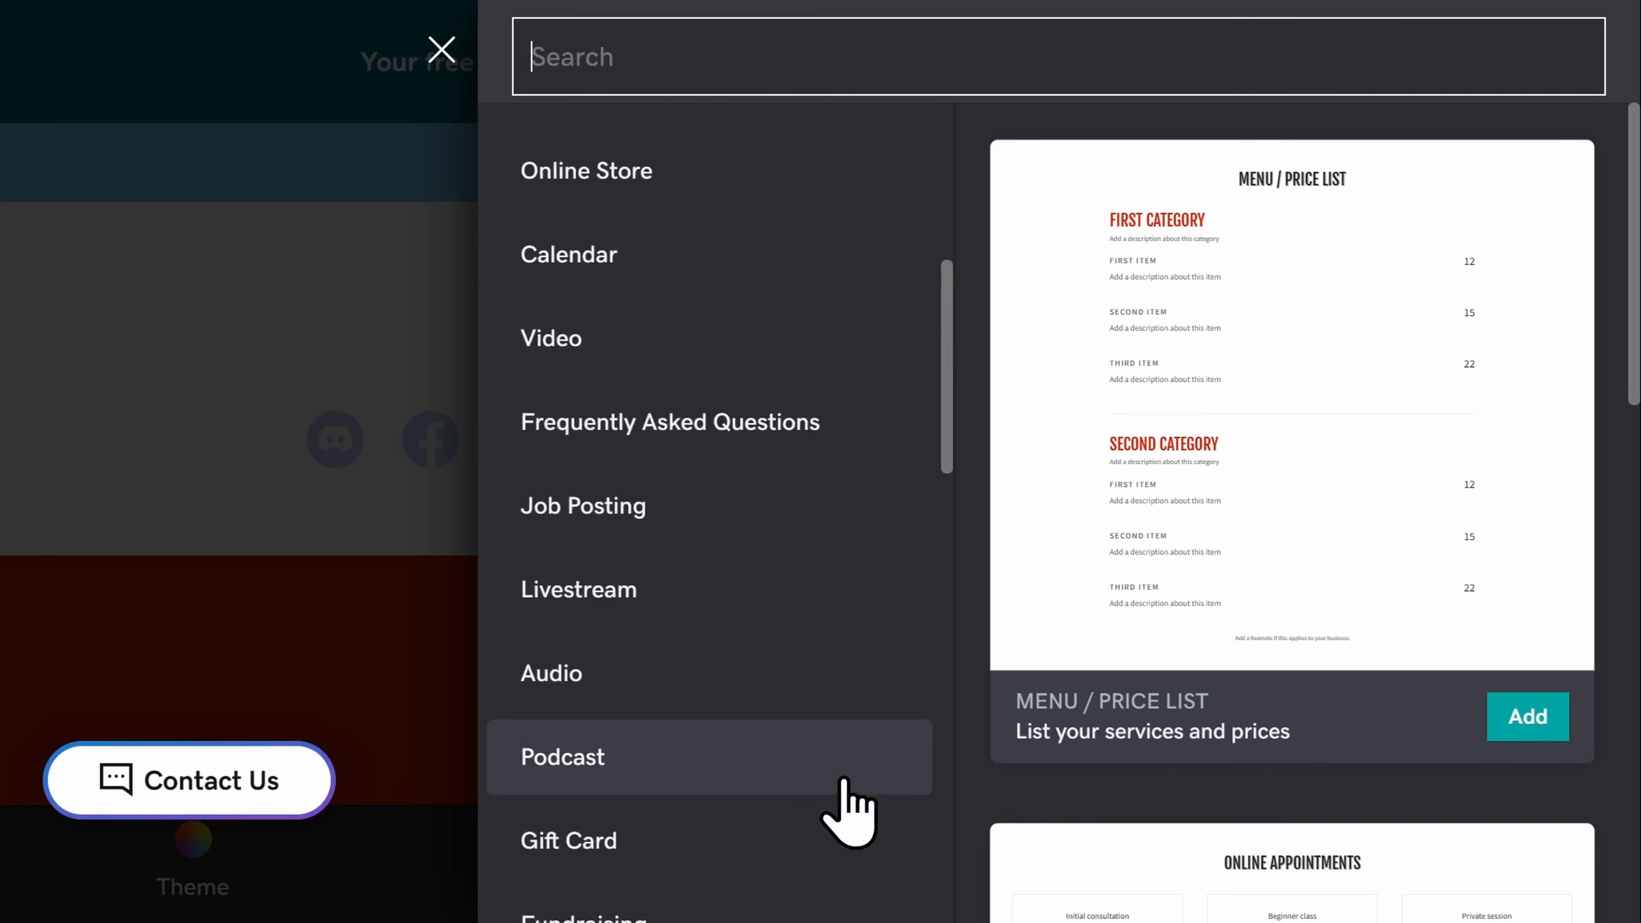
pyautogui.scroll(8, 846, 811)
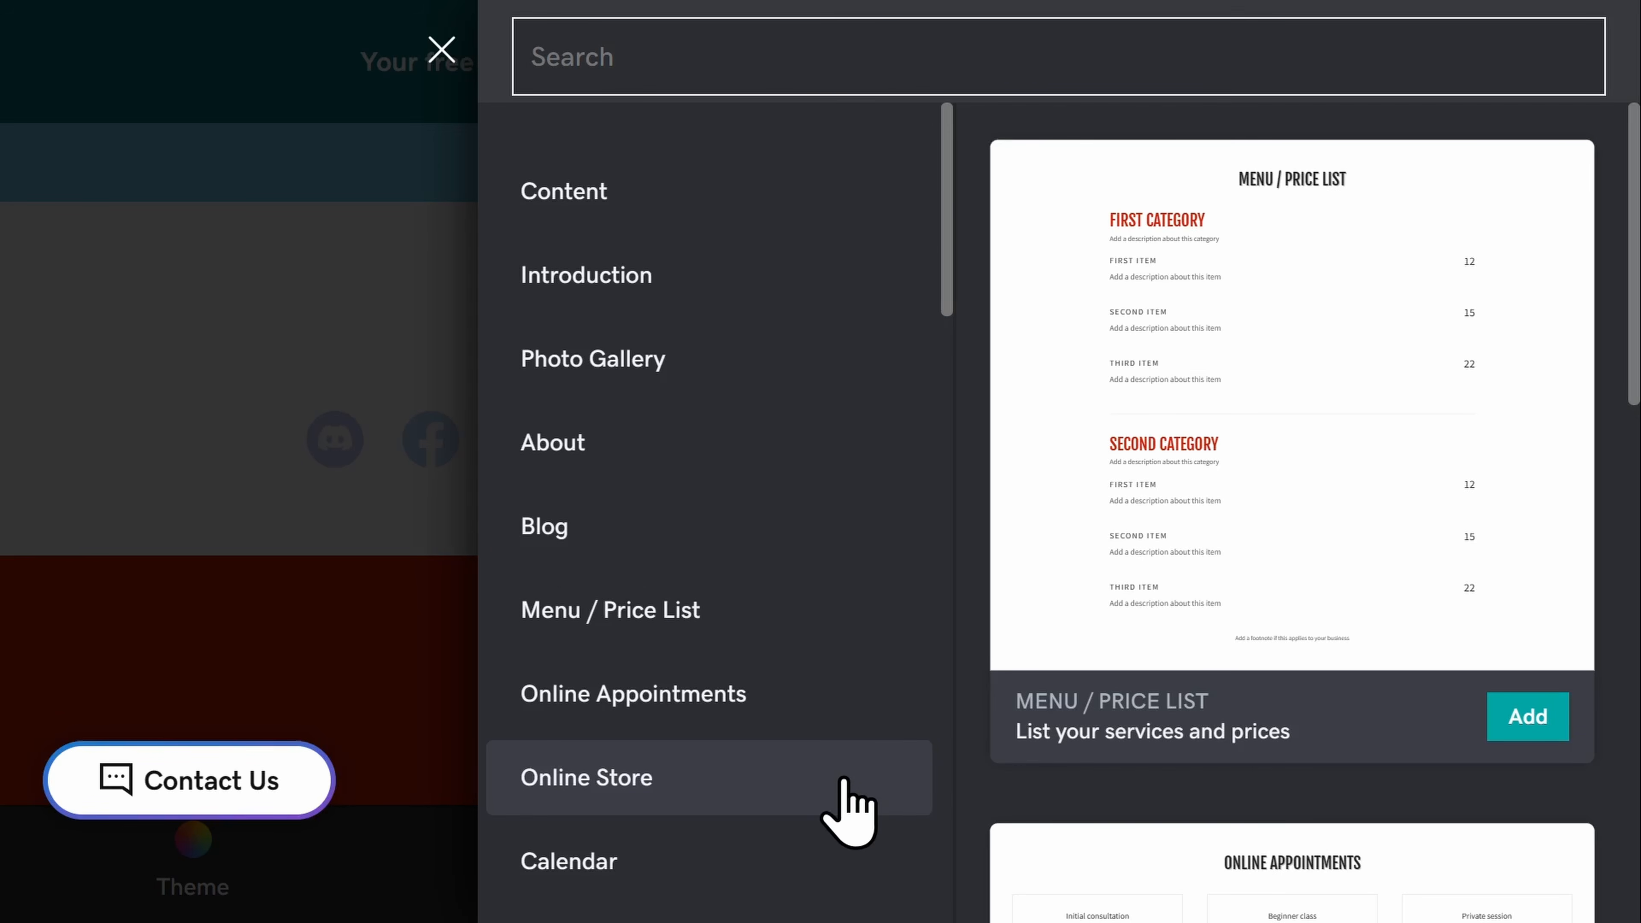
pyautogui.click(849, 808)
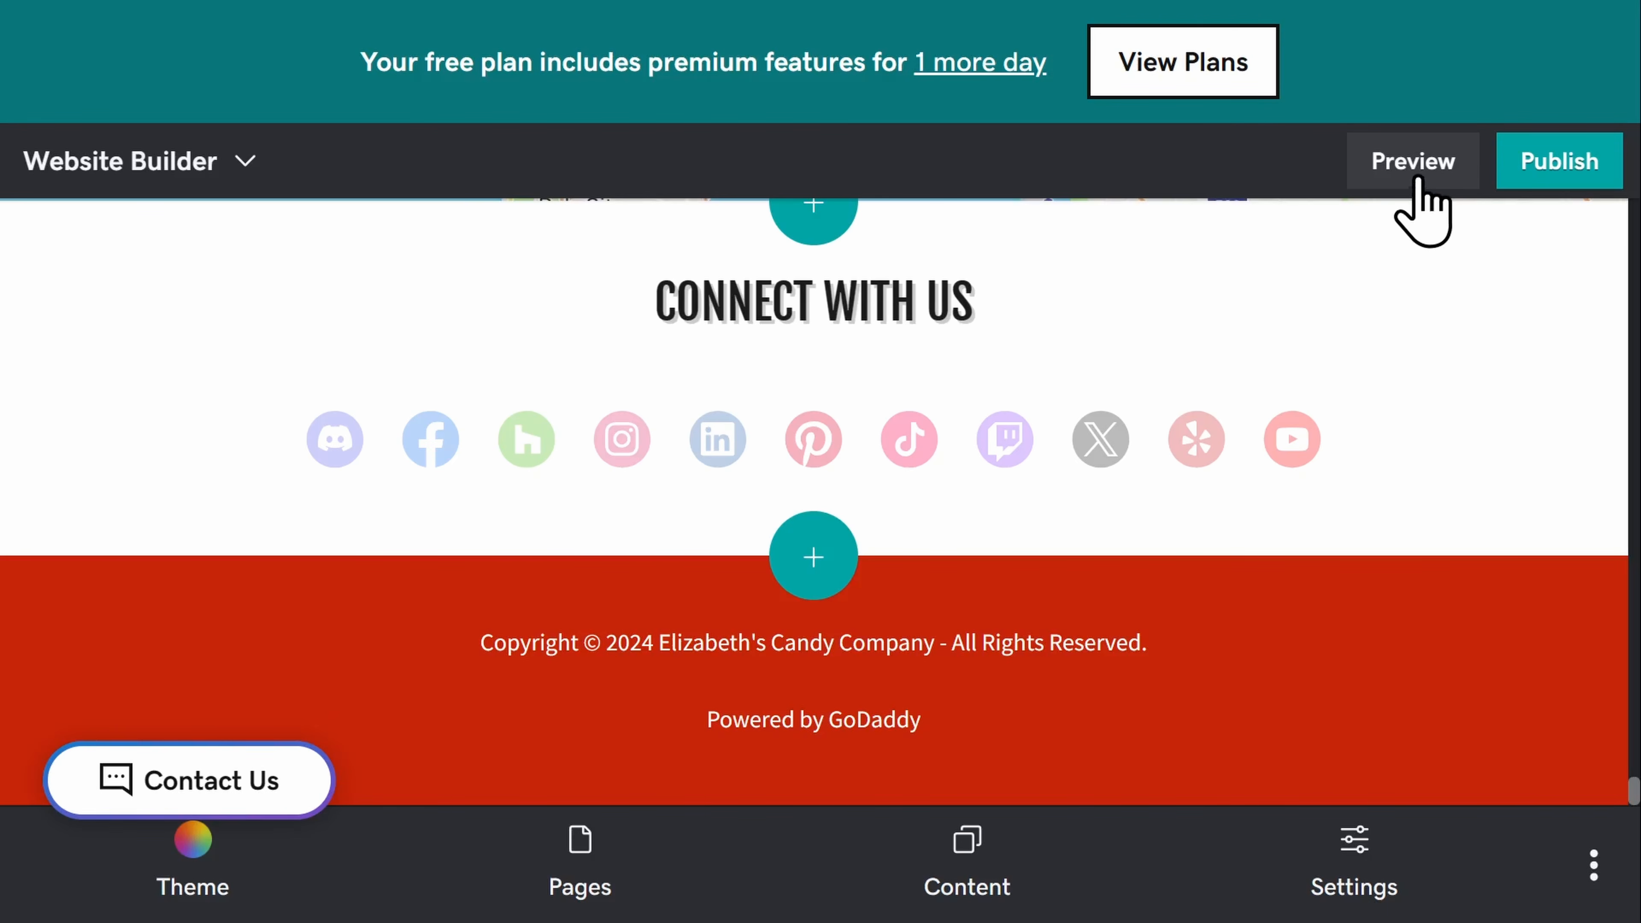
# Preview the site in the mobile view and check the Home page from the header through to the bulk candy products
pyautogui.click(1418, 194)
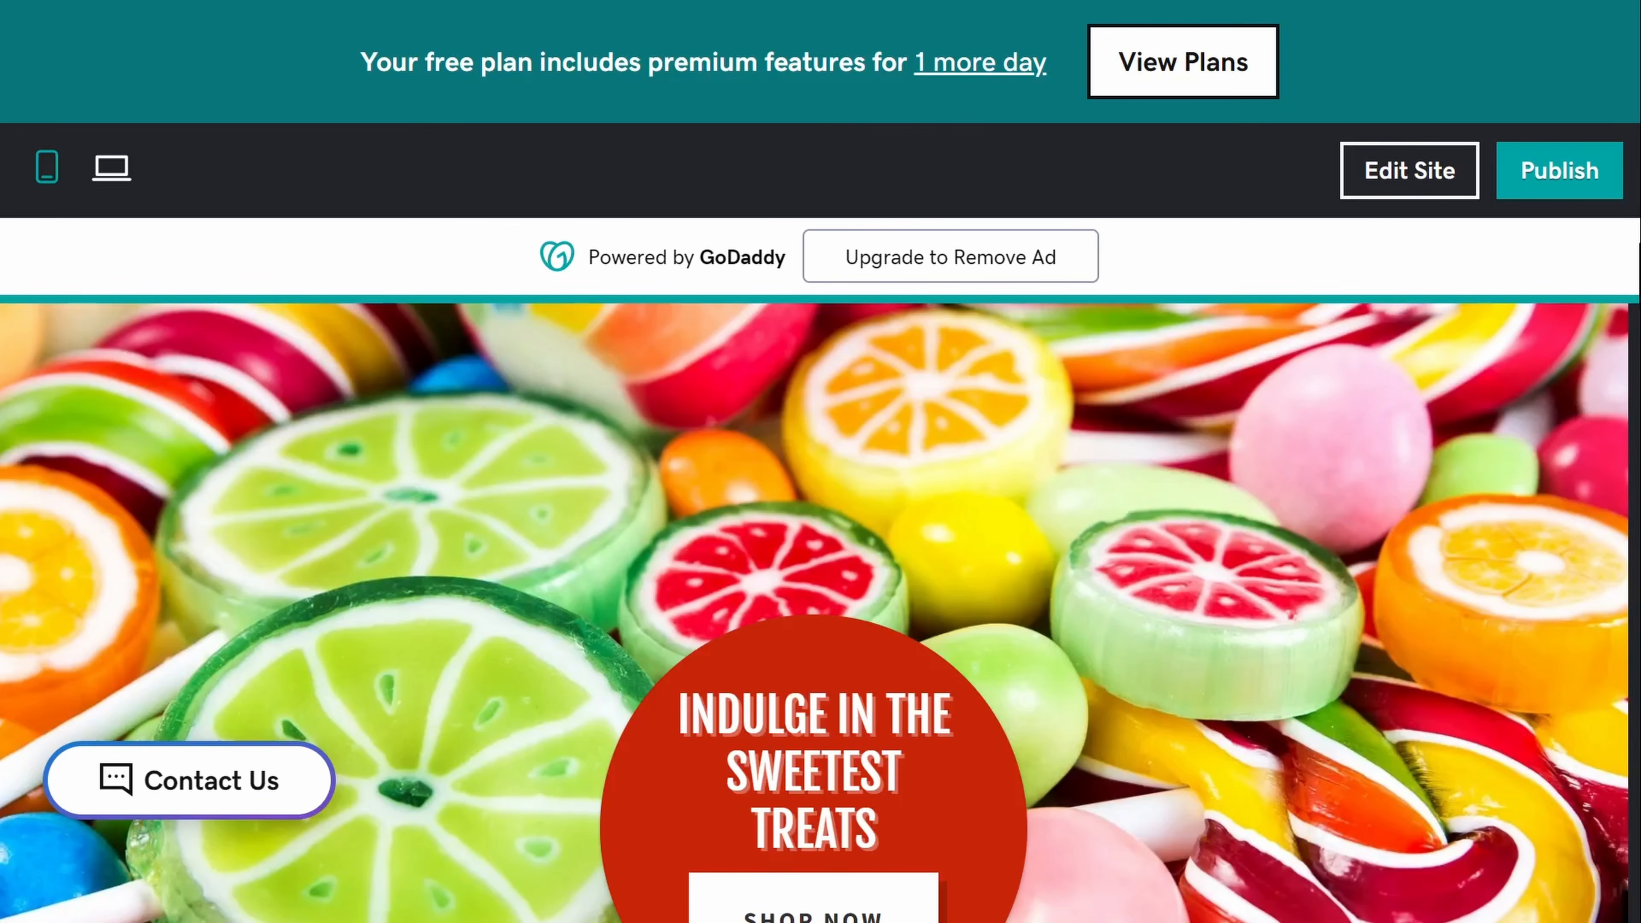
pyautogui.scroll(-10, 814, 613)
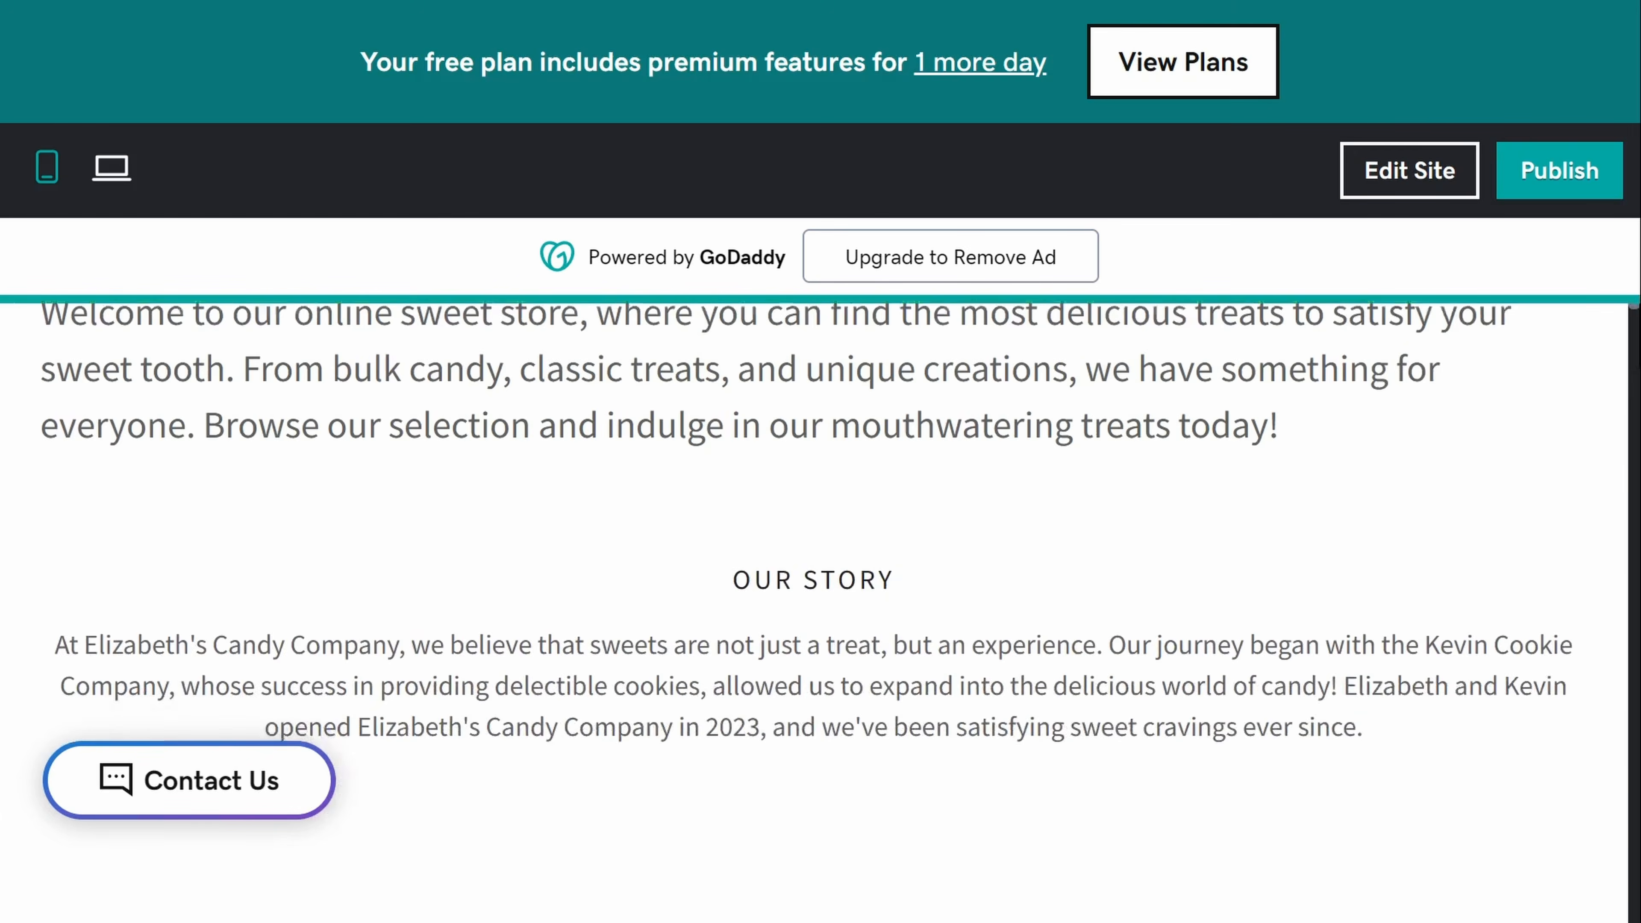
pyautogui.scroll(-8, 821, 613)
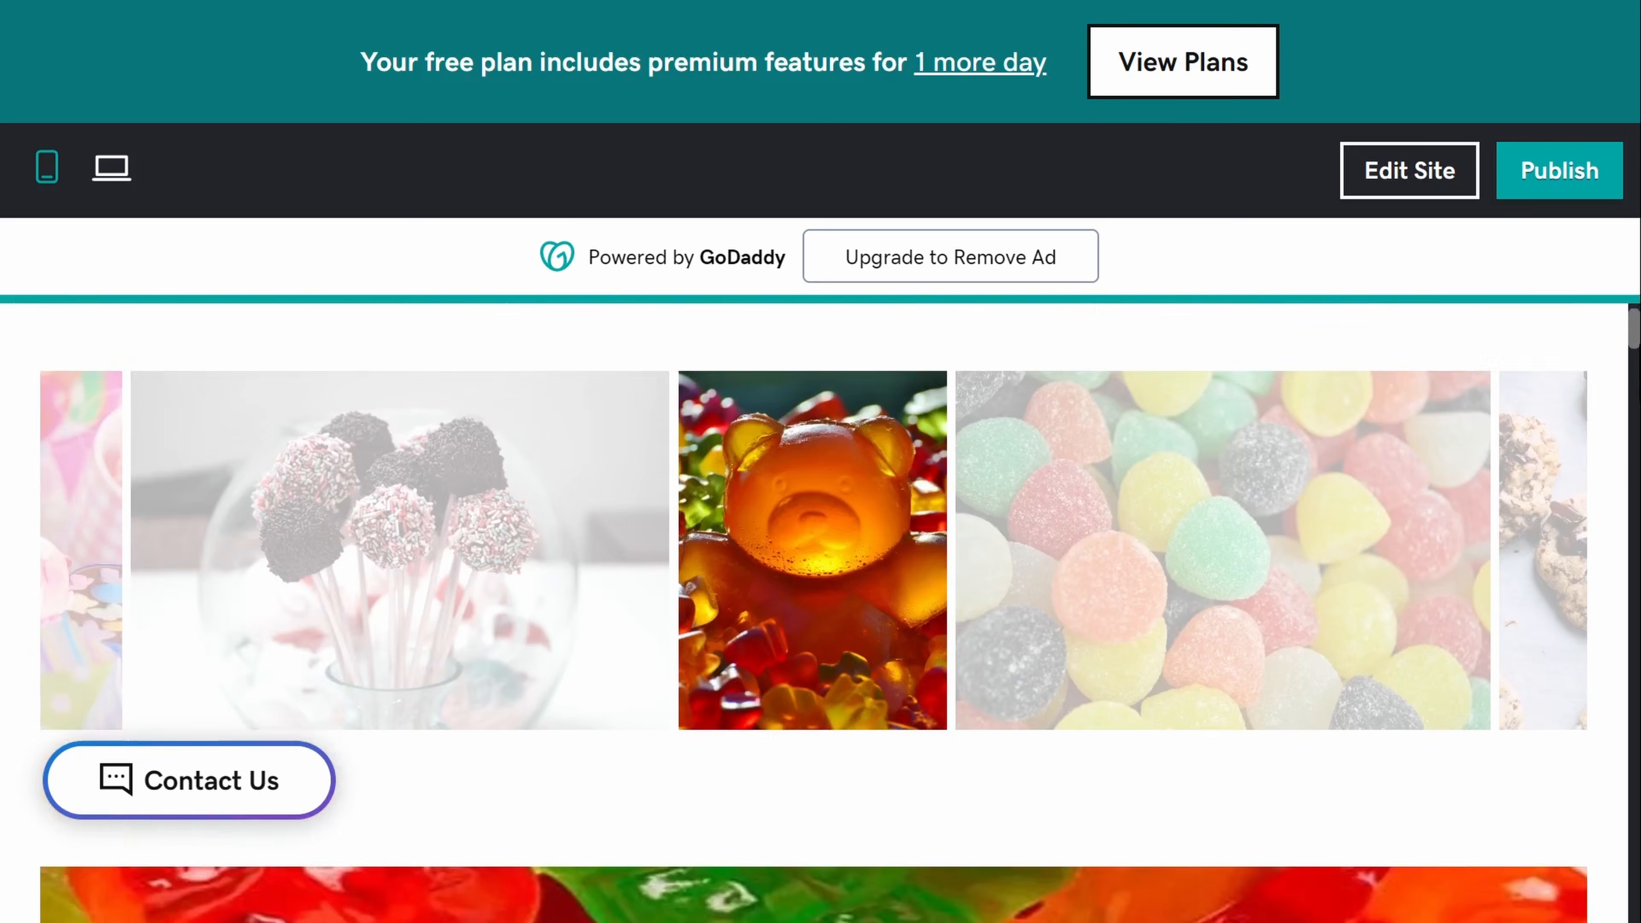
pyautogui.scroll(-8, 814, 608)
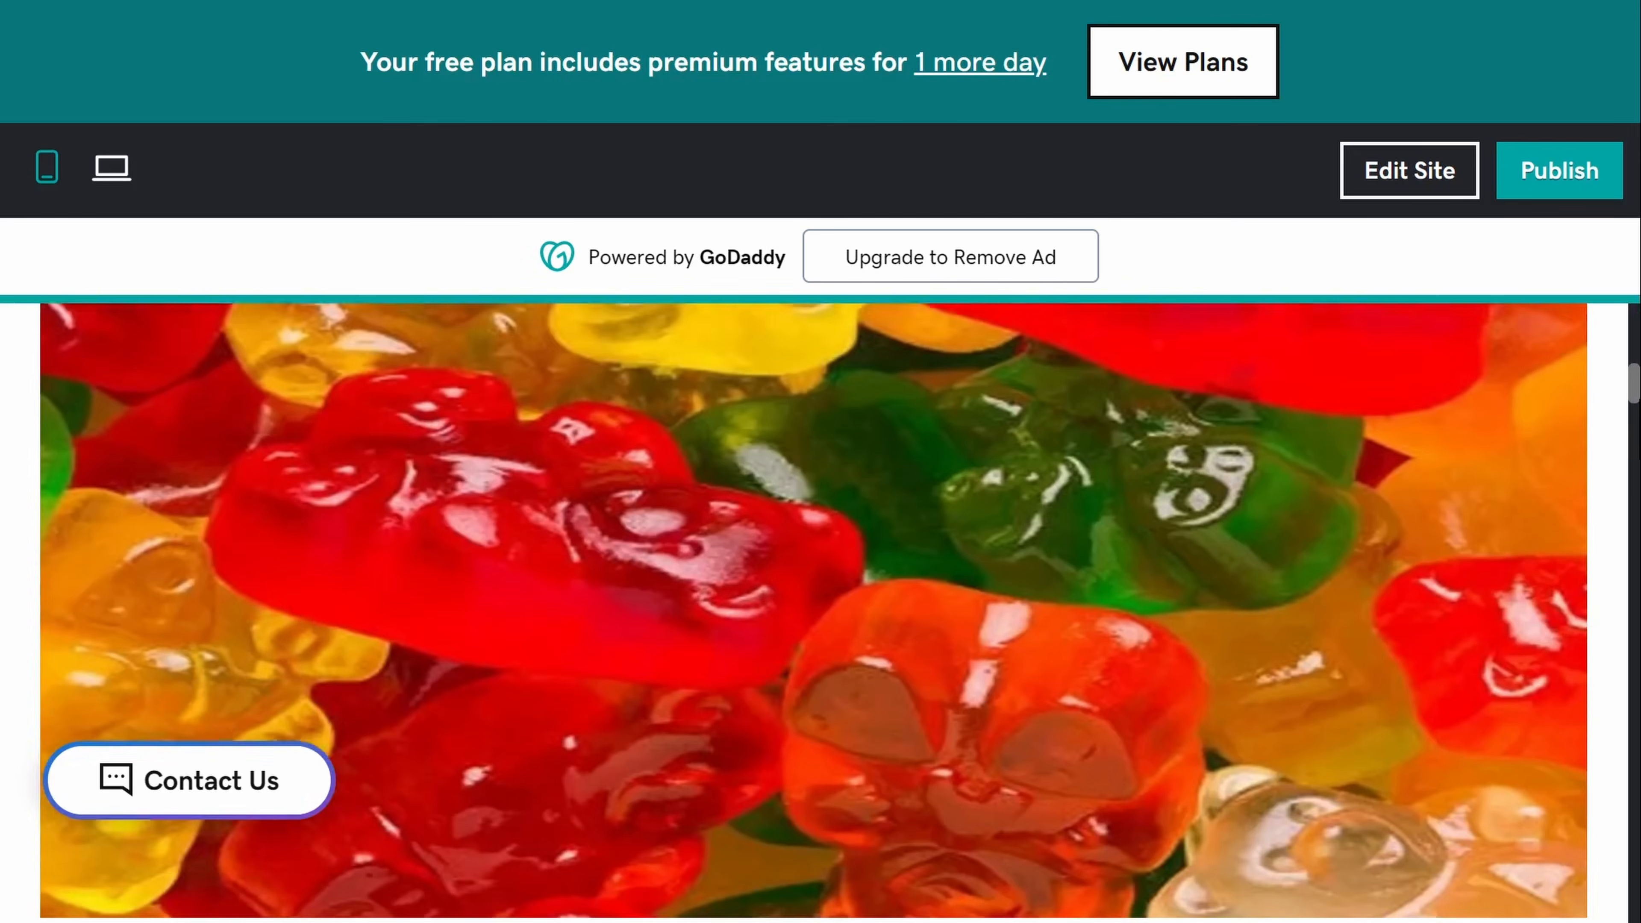
pyautogui.scroll(-10, 815, 613)
pyautogui.scroll(-10, 814, 613)
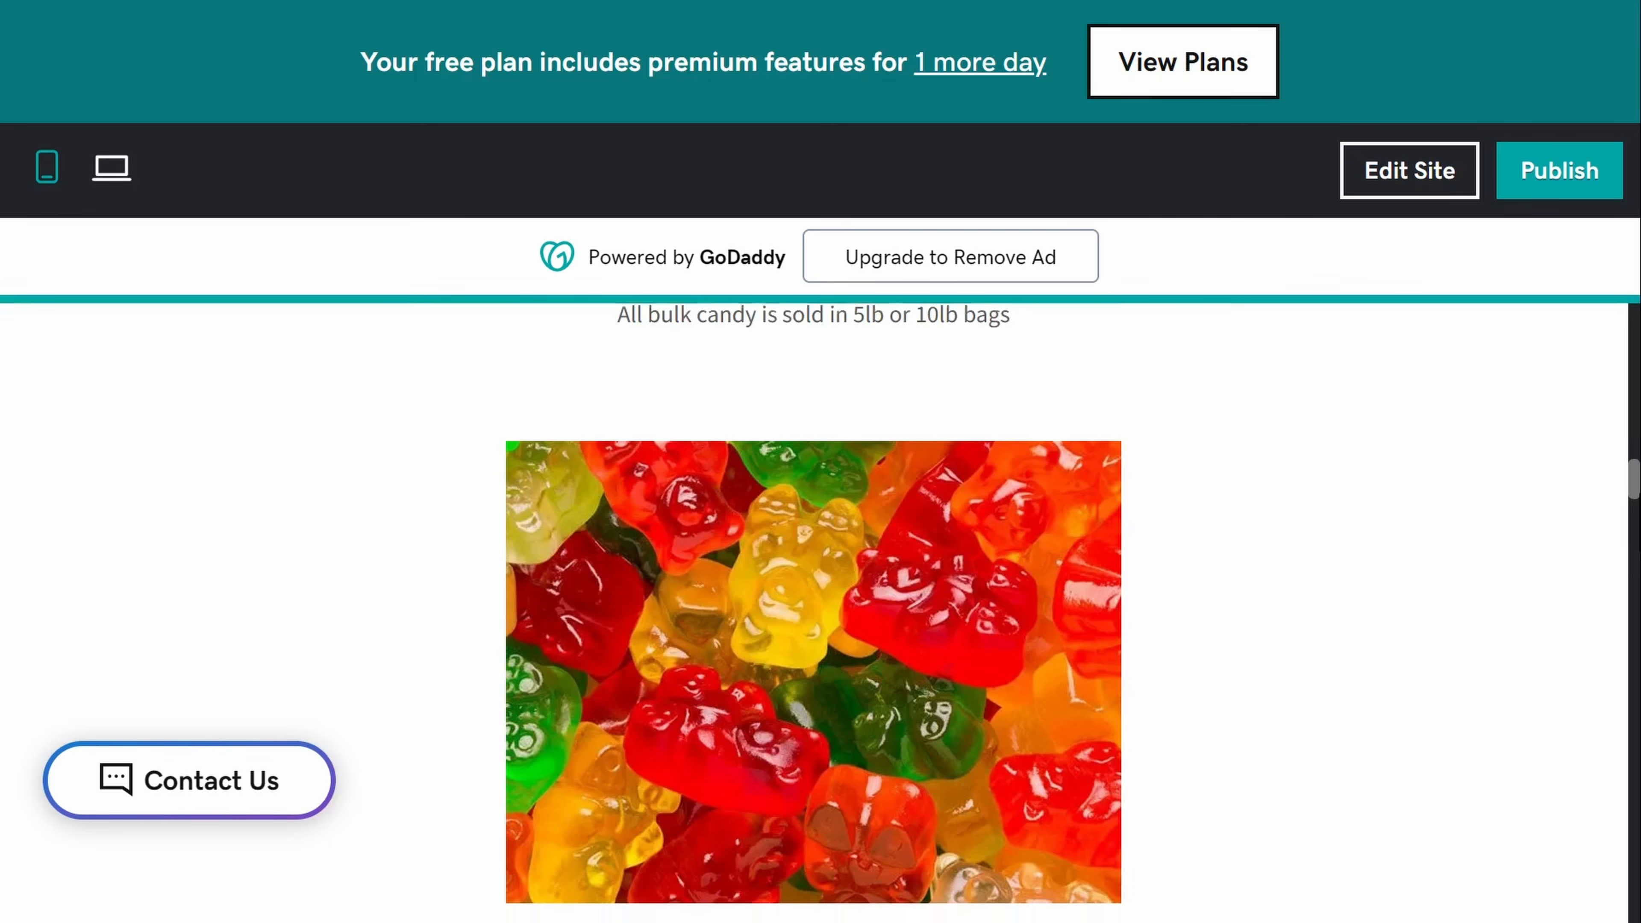
pyautogui.scroll(-2, 814, 613)
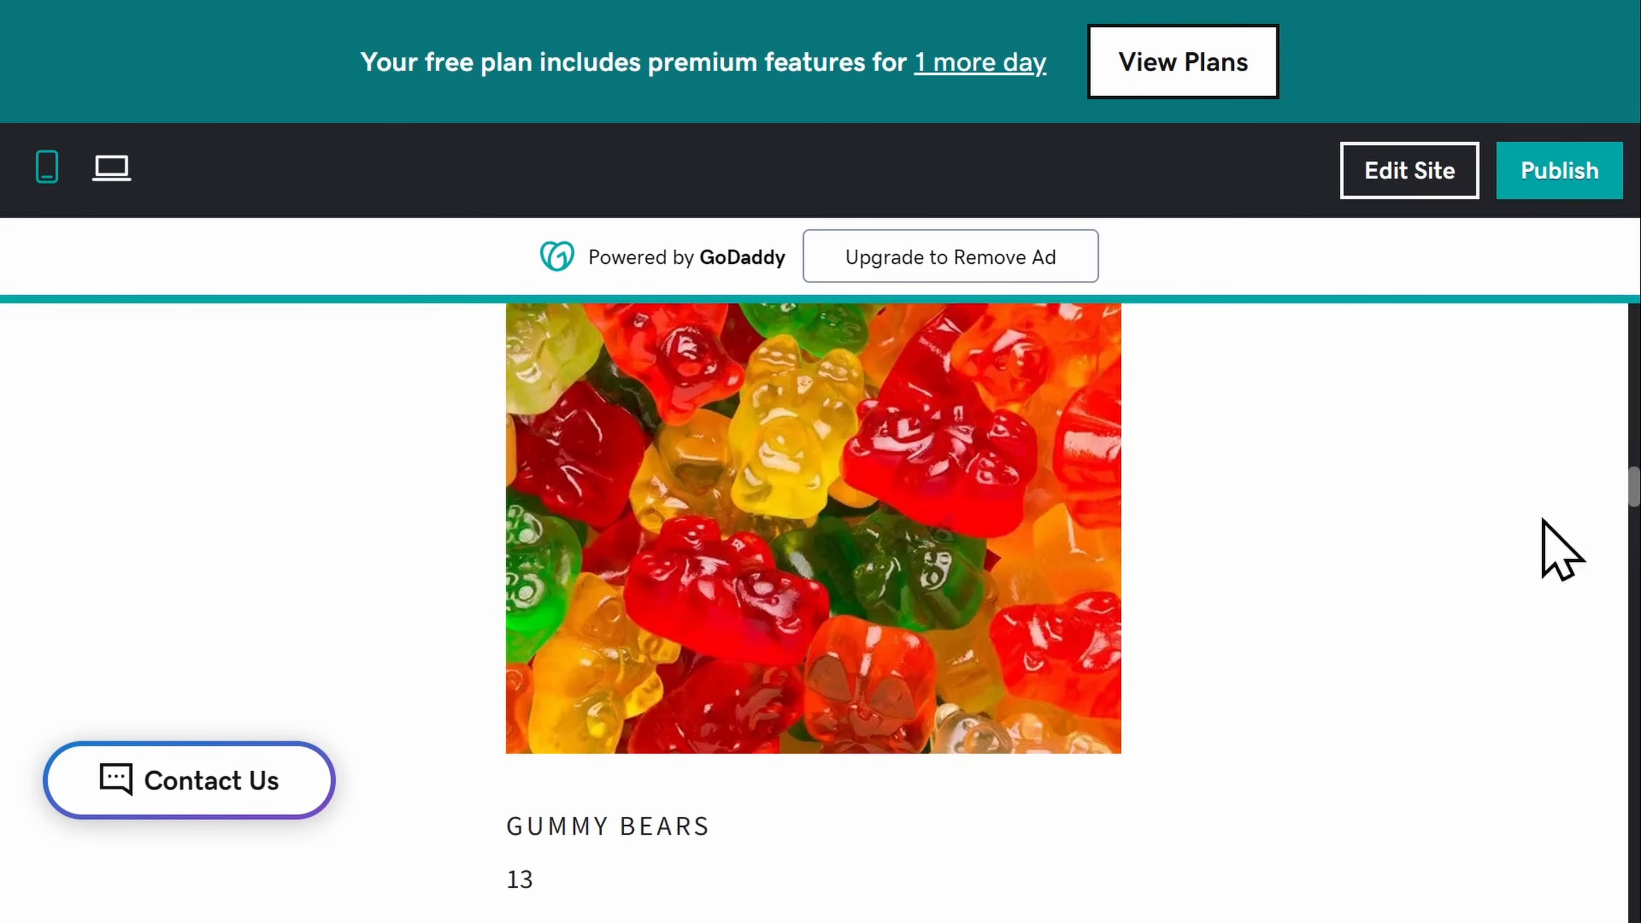
# Switch the preview to the desktop view and check the Home page from the product list back up to the header
pyautogui.click(106, 181)
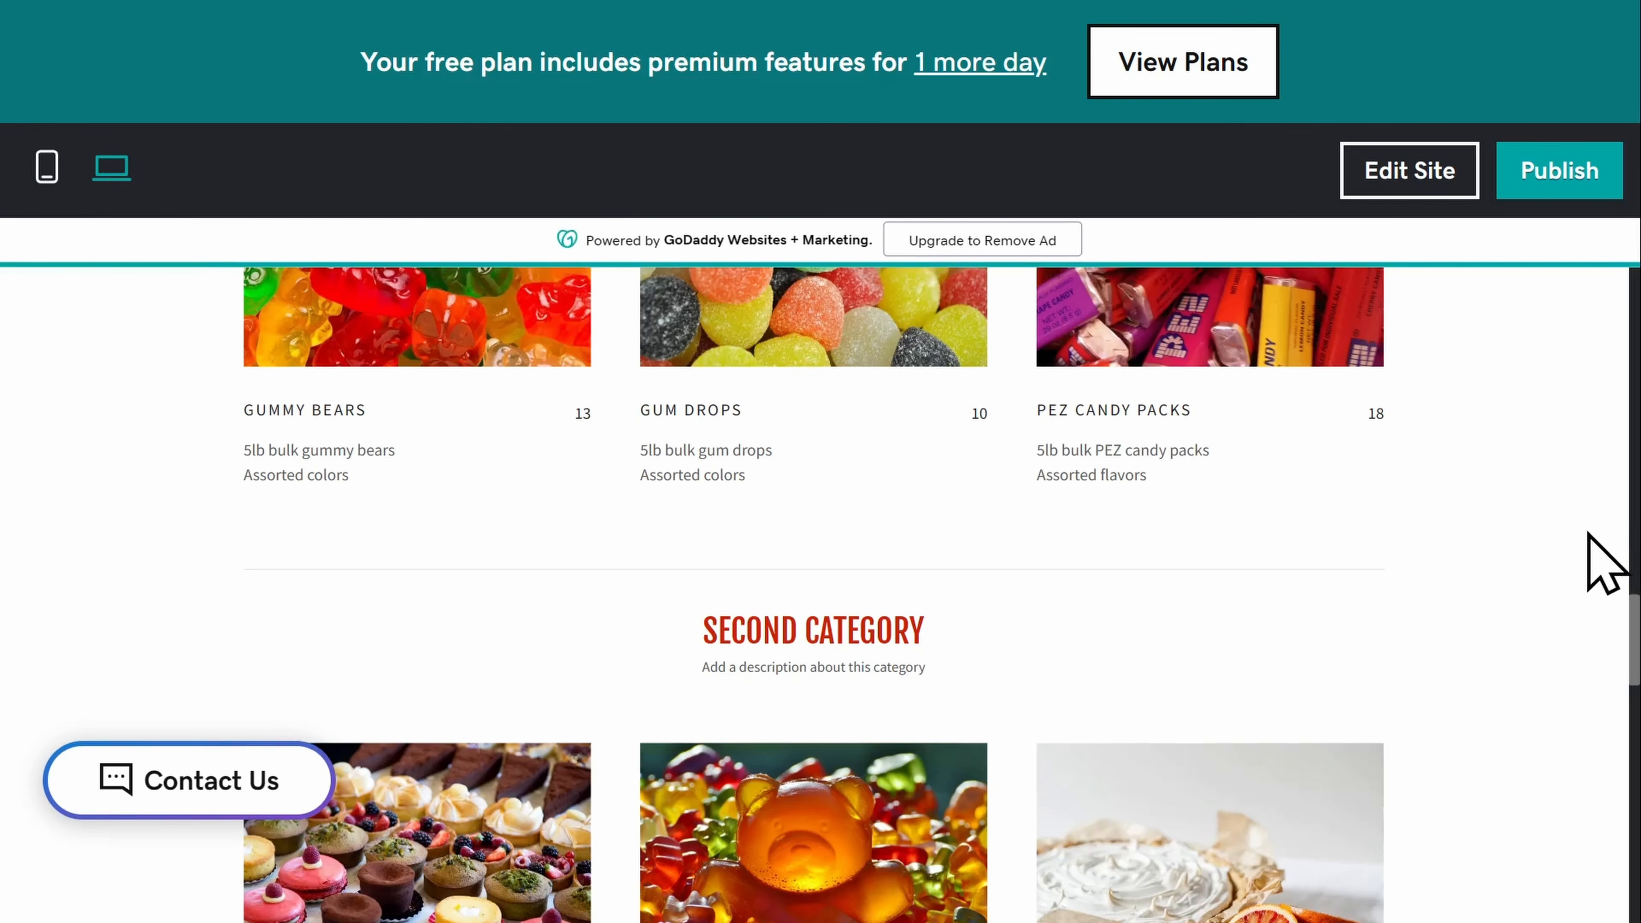
pyautogui.scroll(8, 1606, 562)
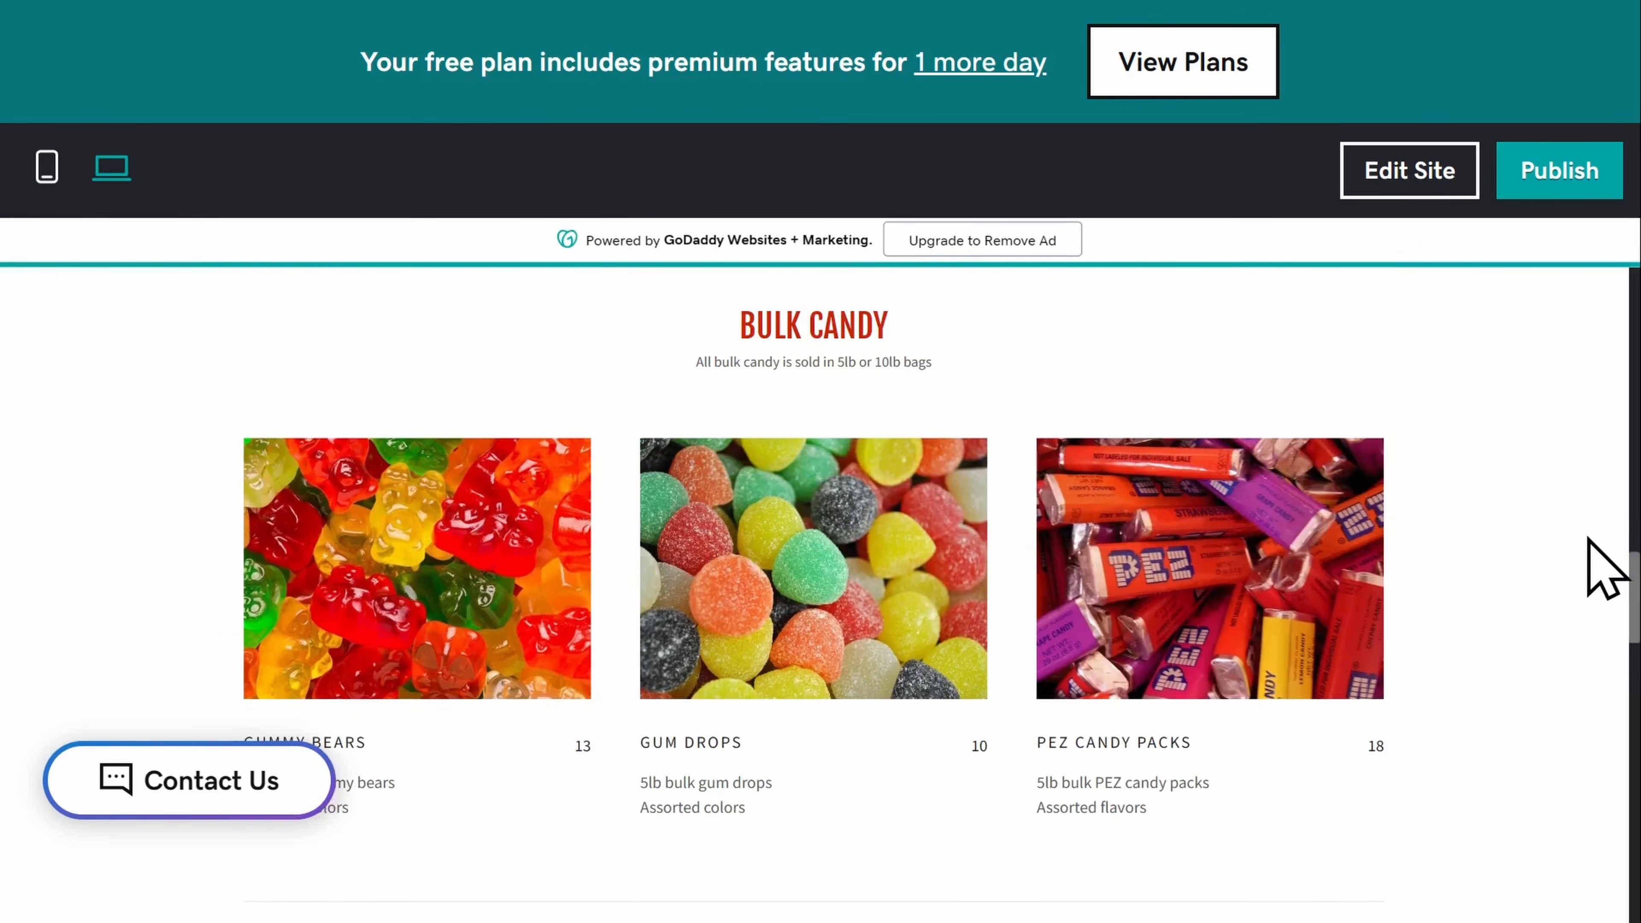
pyautogui.scroll(10, 1606, 568)
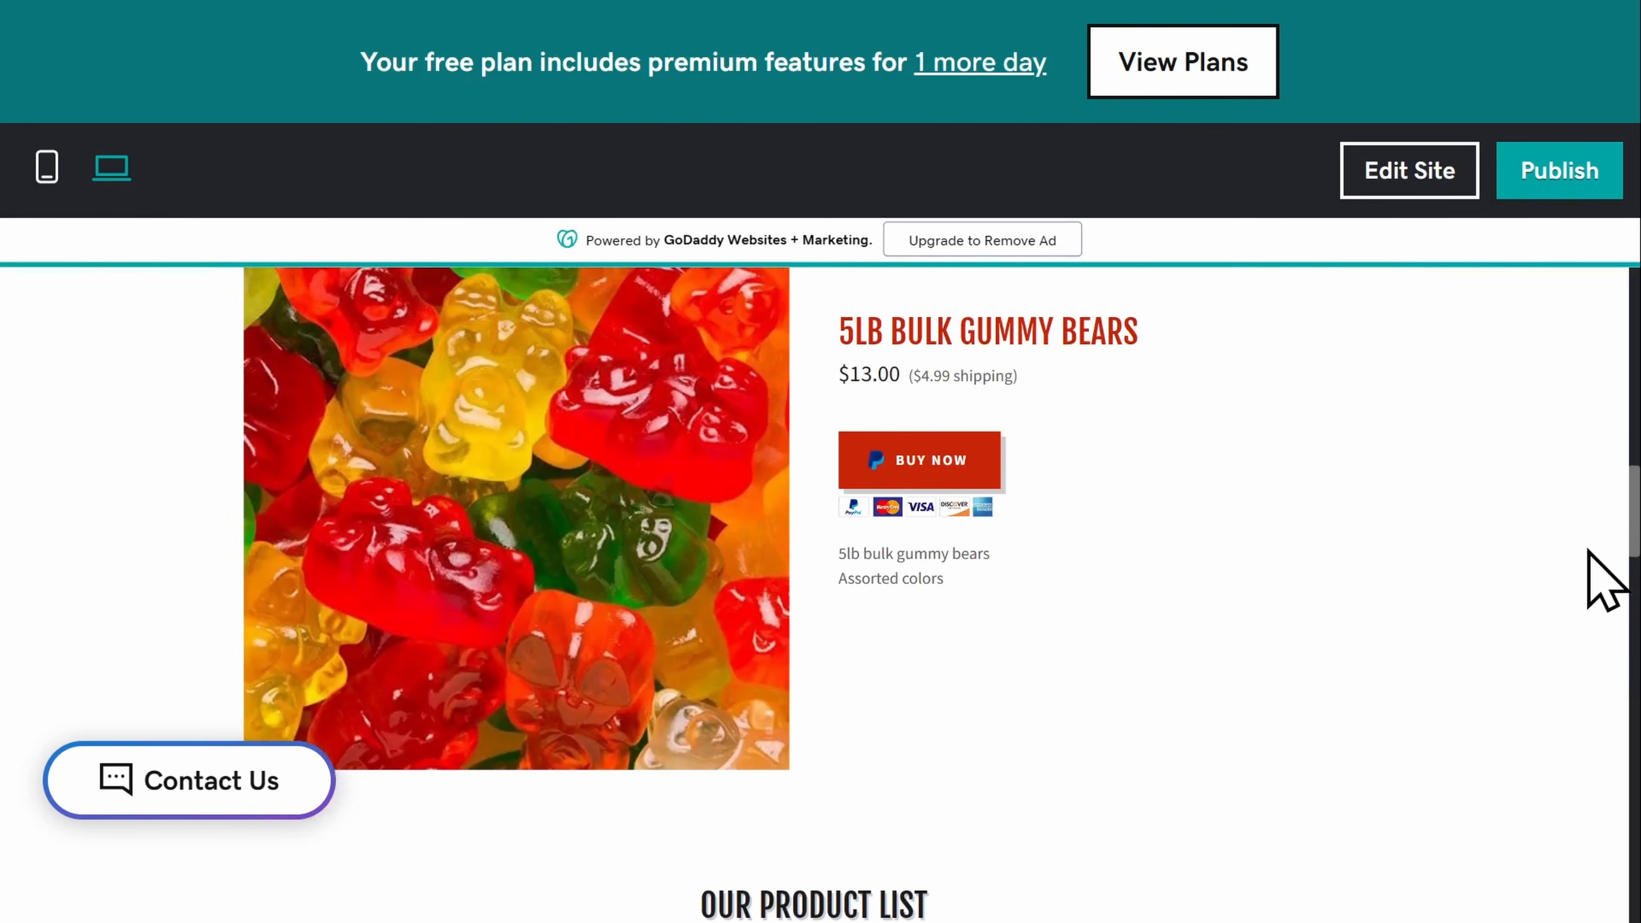
pyautogui.scroll(10, 1606, 582)
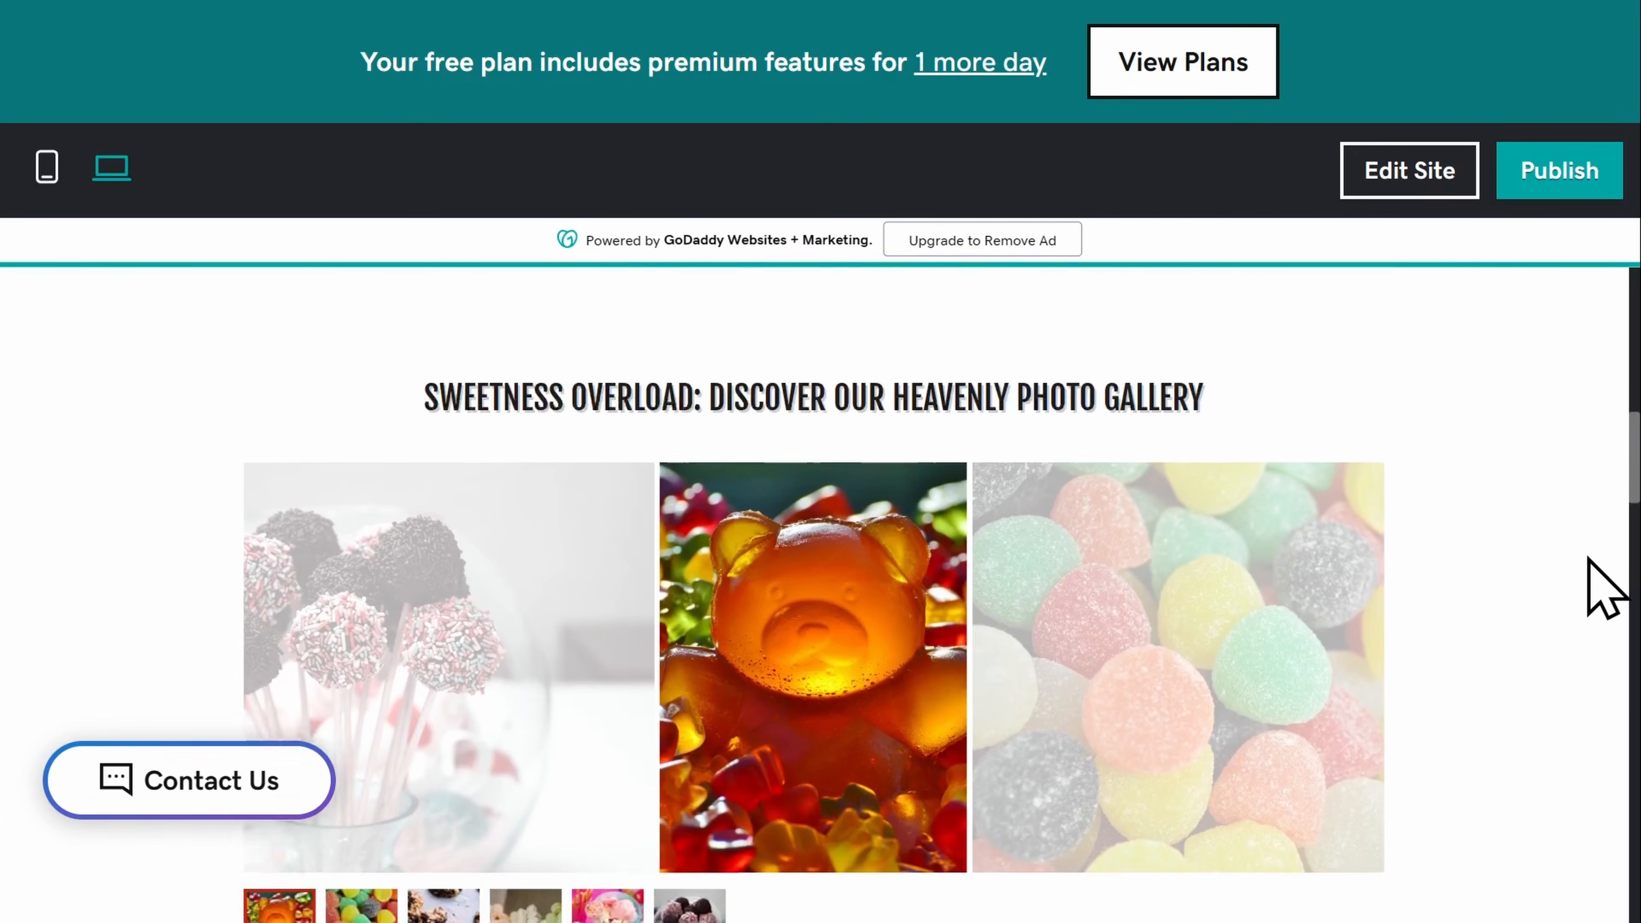
pyautogui.scroll(13, 1606, 585)
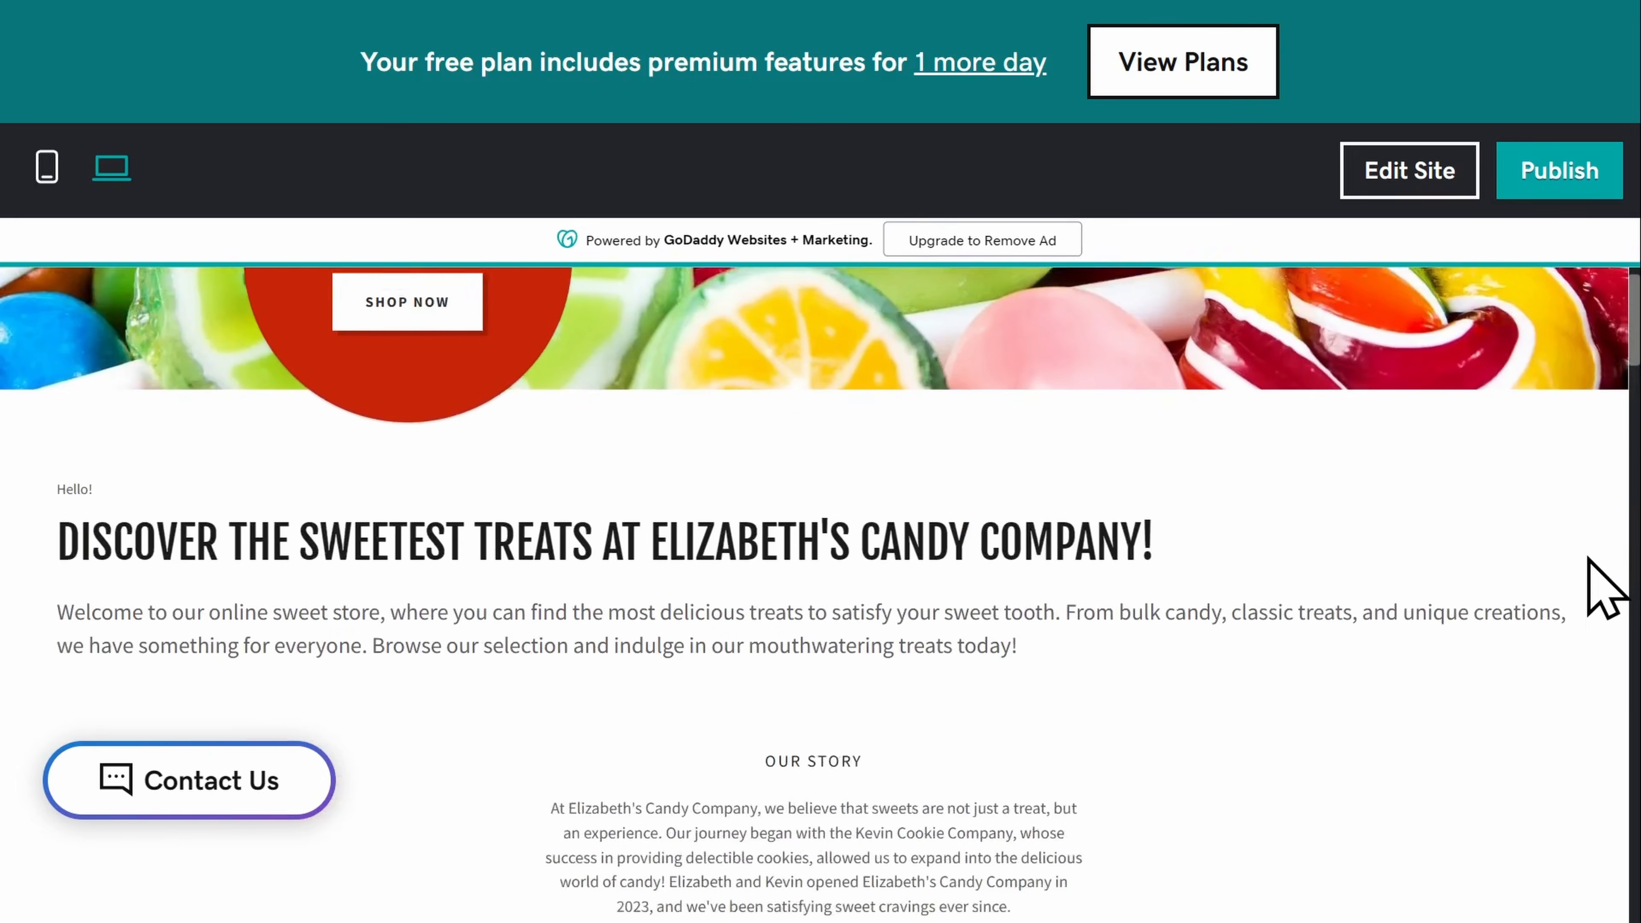
pyautogui.scroll(2, 1606, 586)
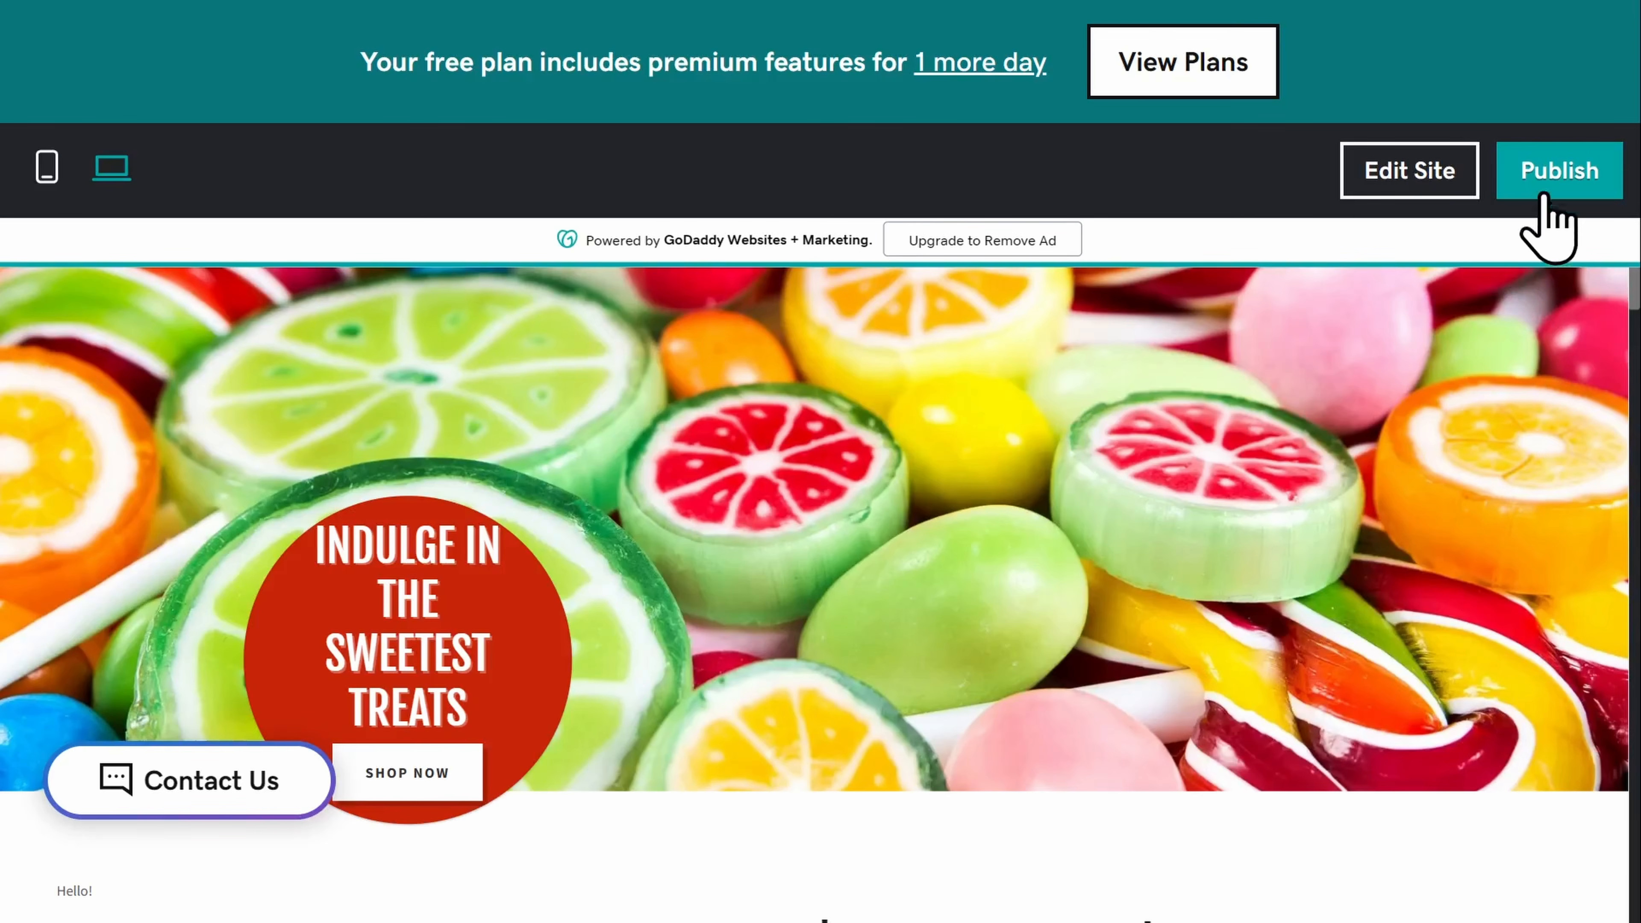
# Publish the candy store website
pyautogui.click(1557, 194)
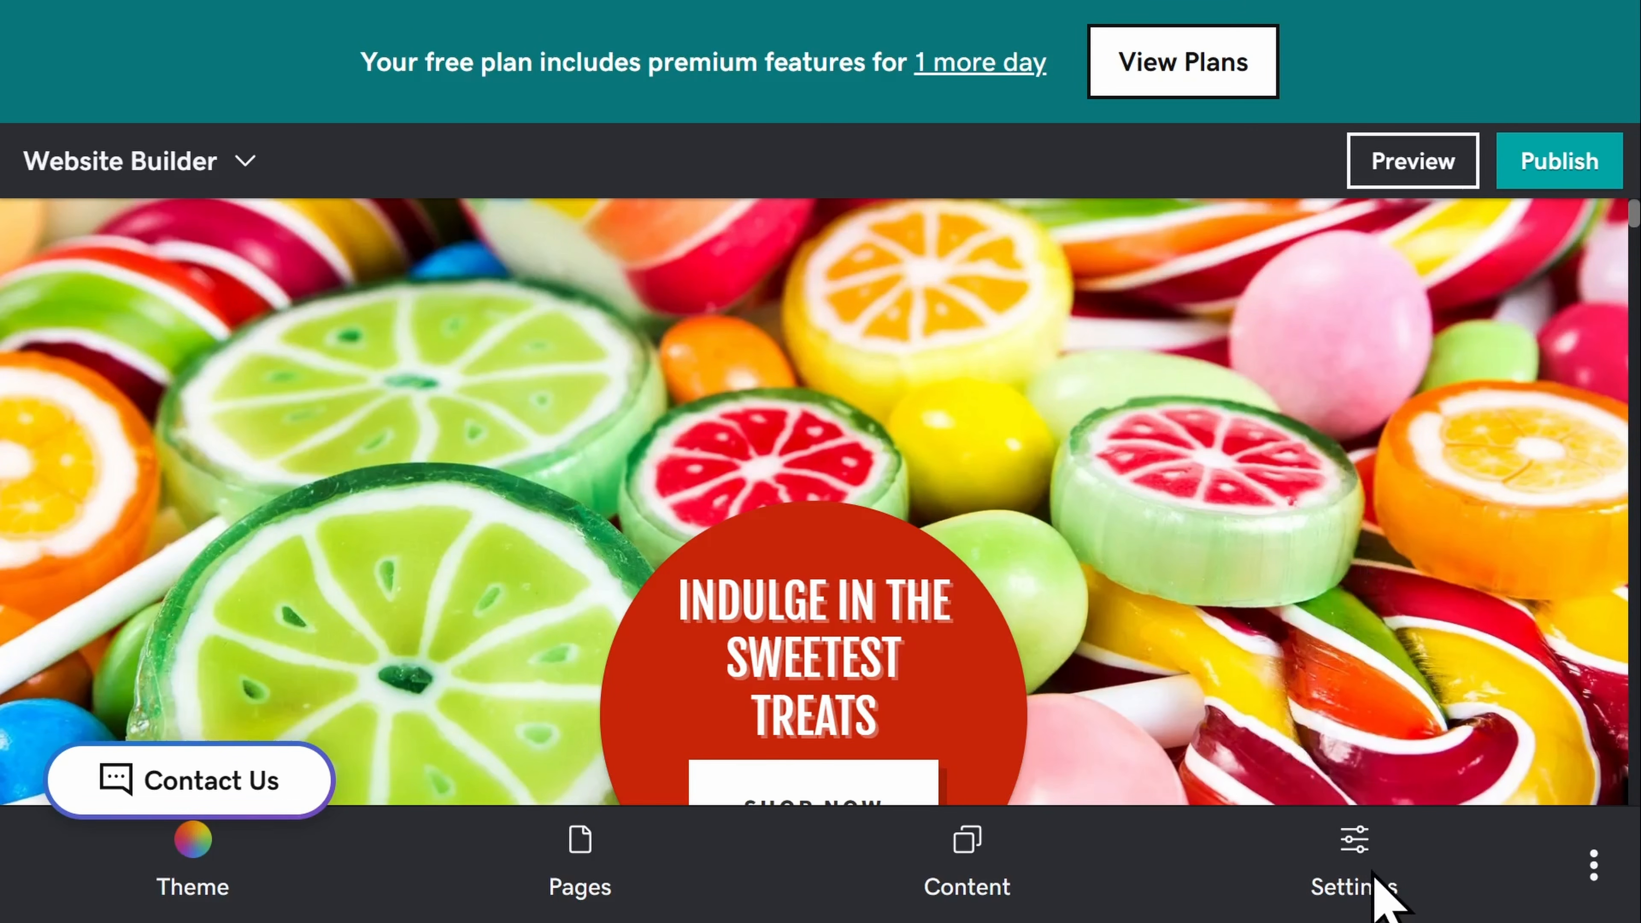
# Open the website settings and review the domain, site profile, analytics and tracking, and resources options without changing any
pyautogui.click(1360, 857)
pyautogui.scroll(-10, 1220, 575)
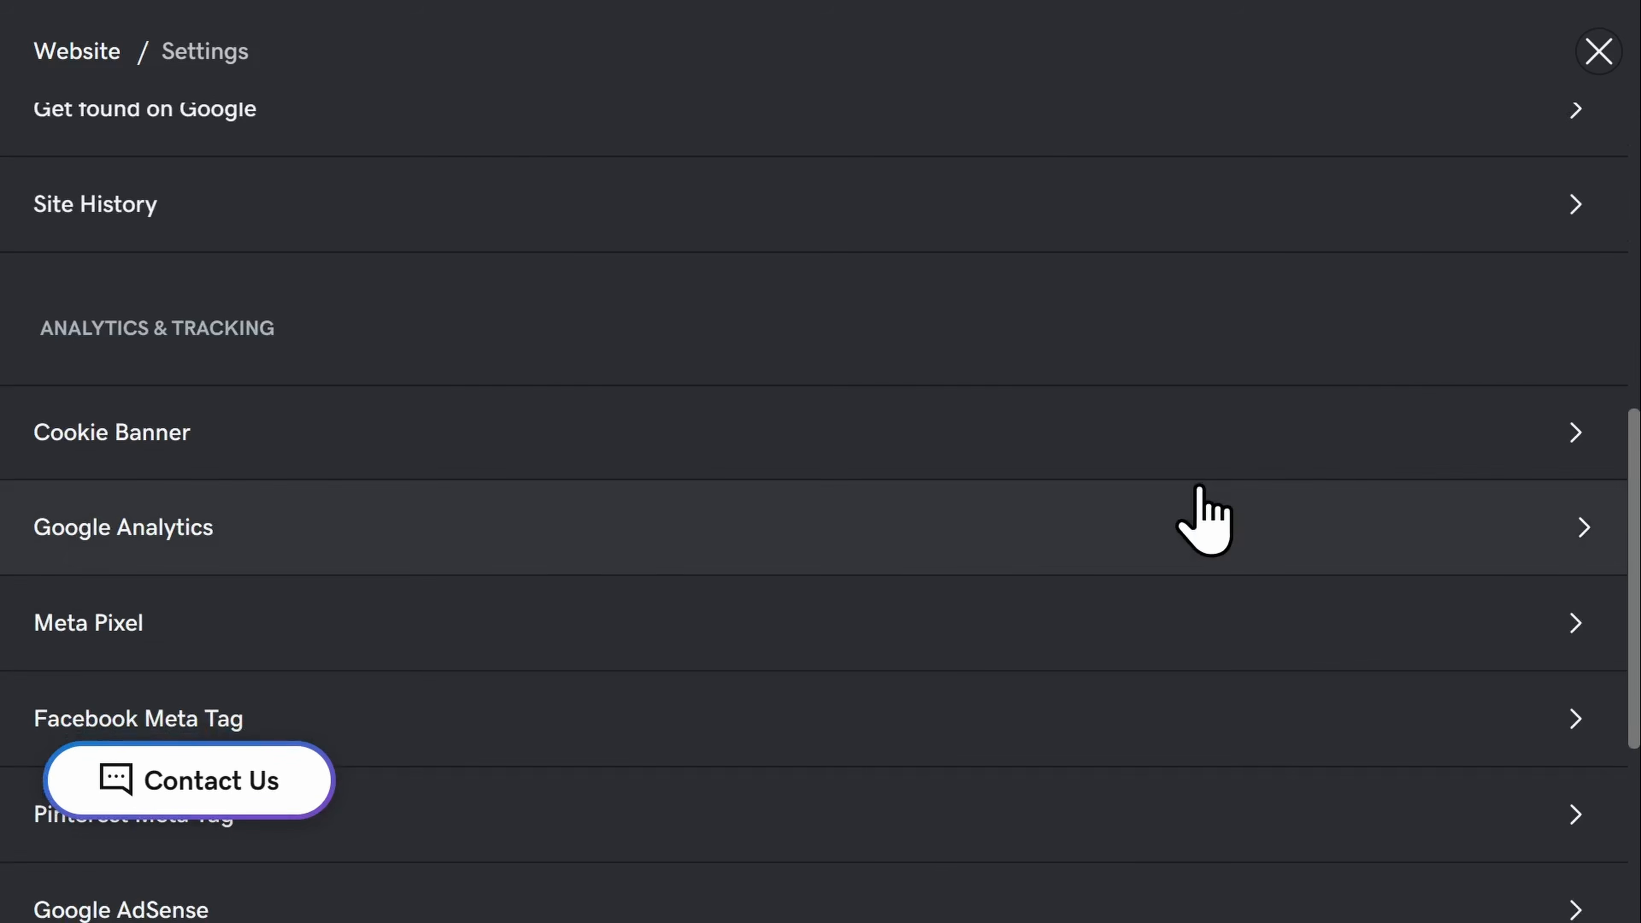
pyautogui.scroll(-5, 1202, 494)
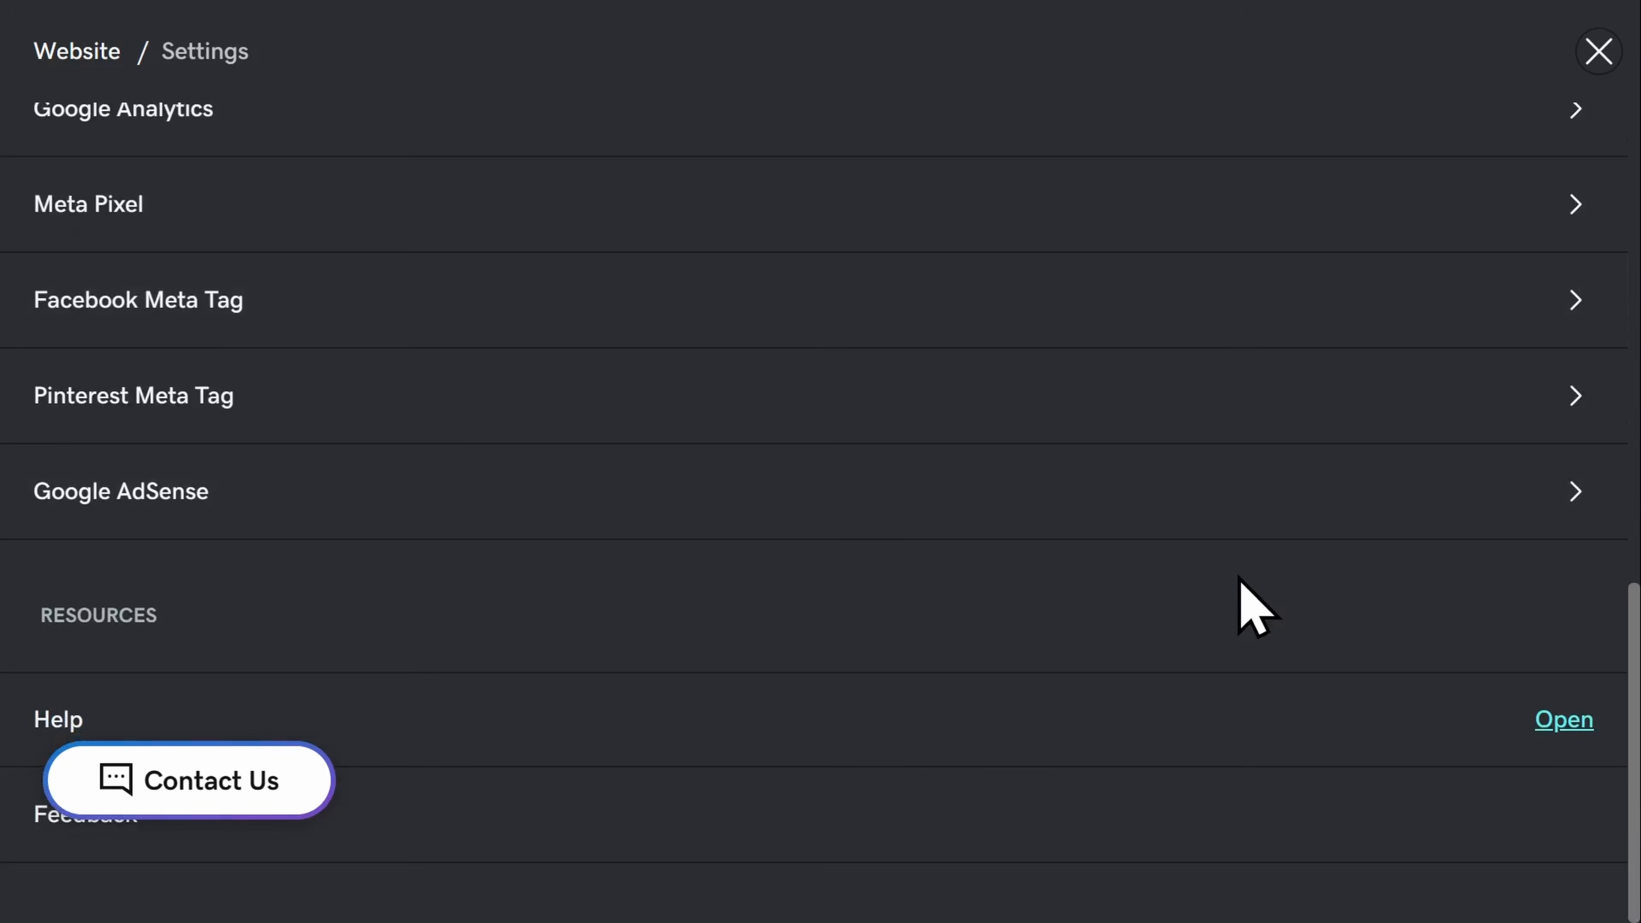
pyautogui.scroll(8, 1247, 608)
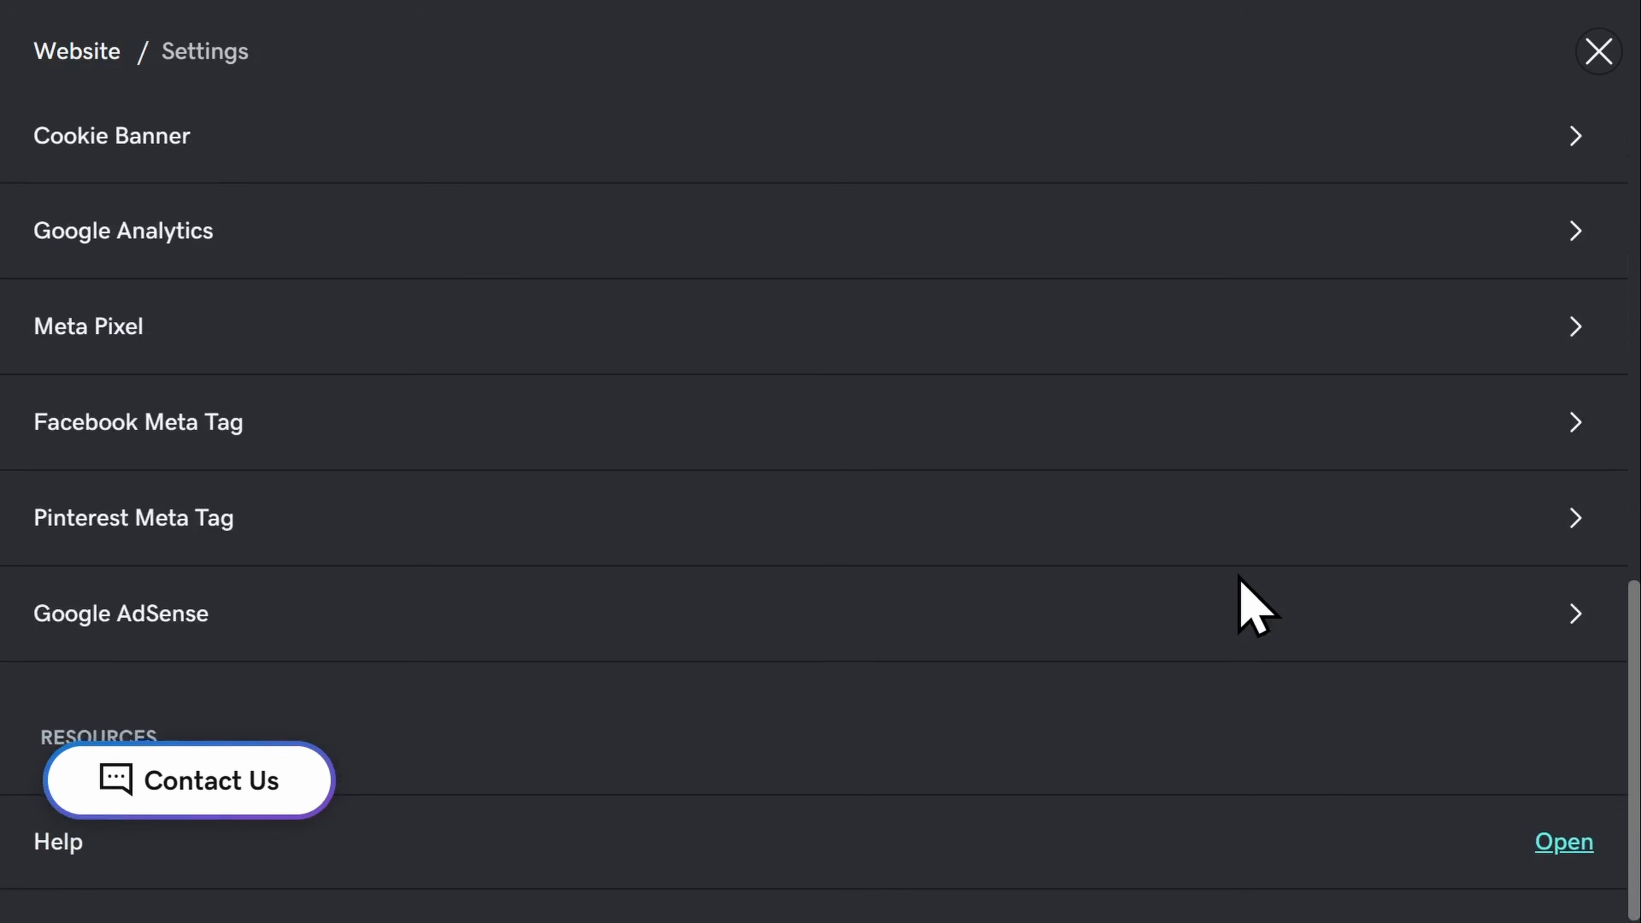
pyautogui.scroll(5, 1244, 582)
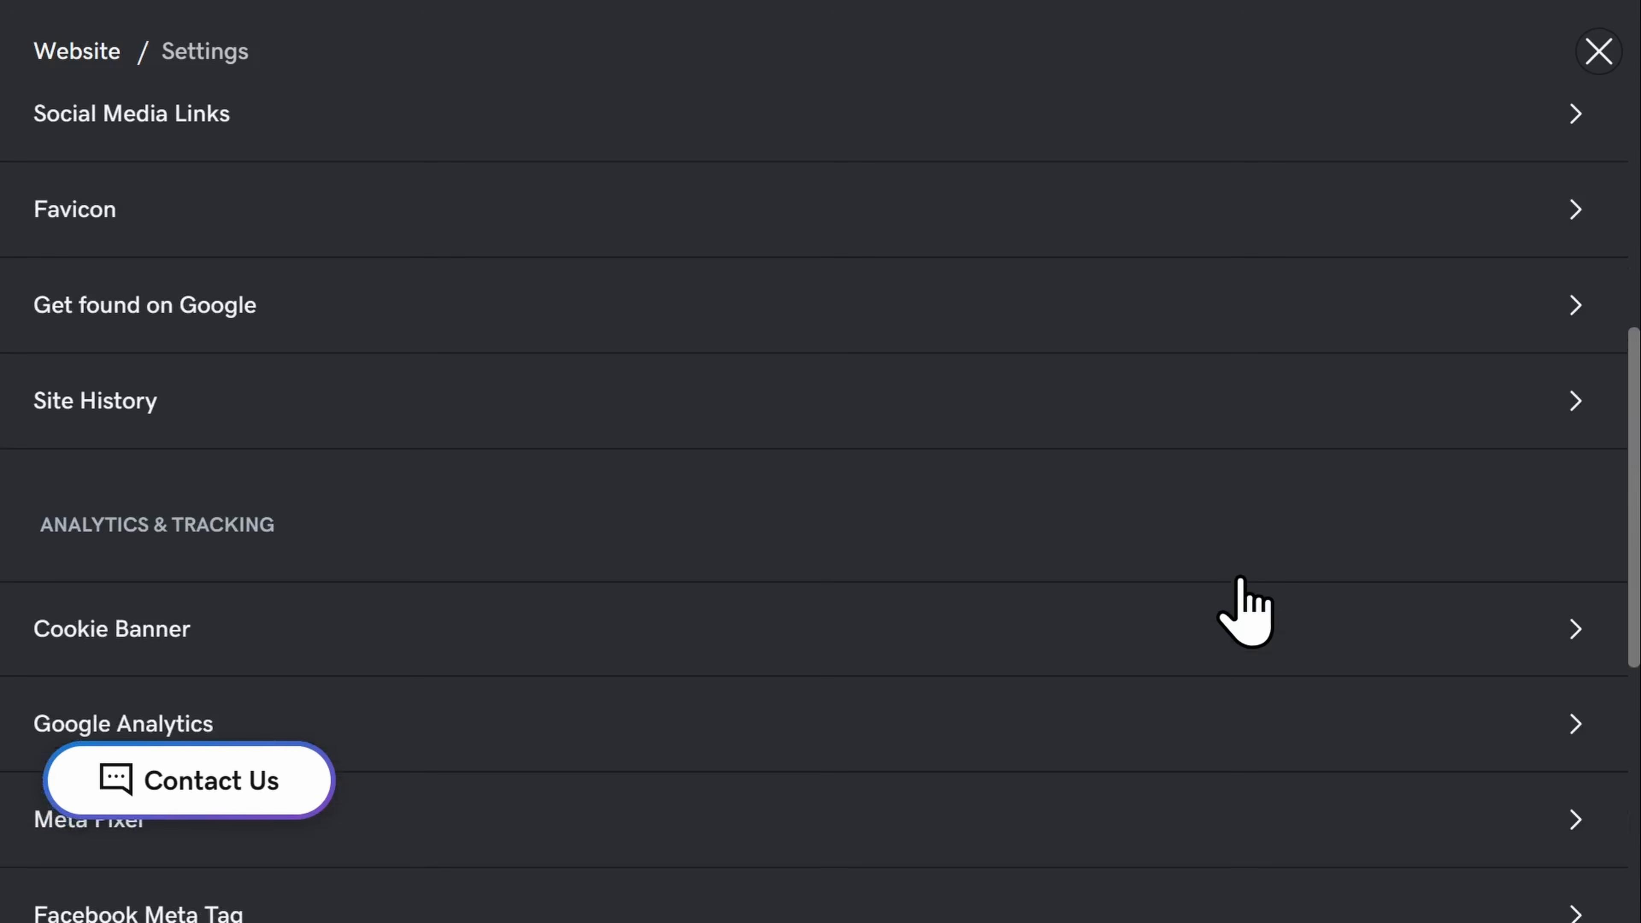
pyautogui.scroll(2, 1239, 579)
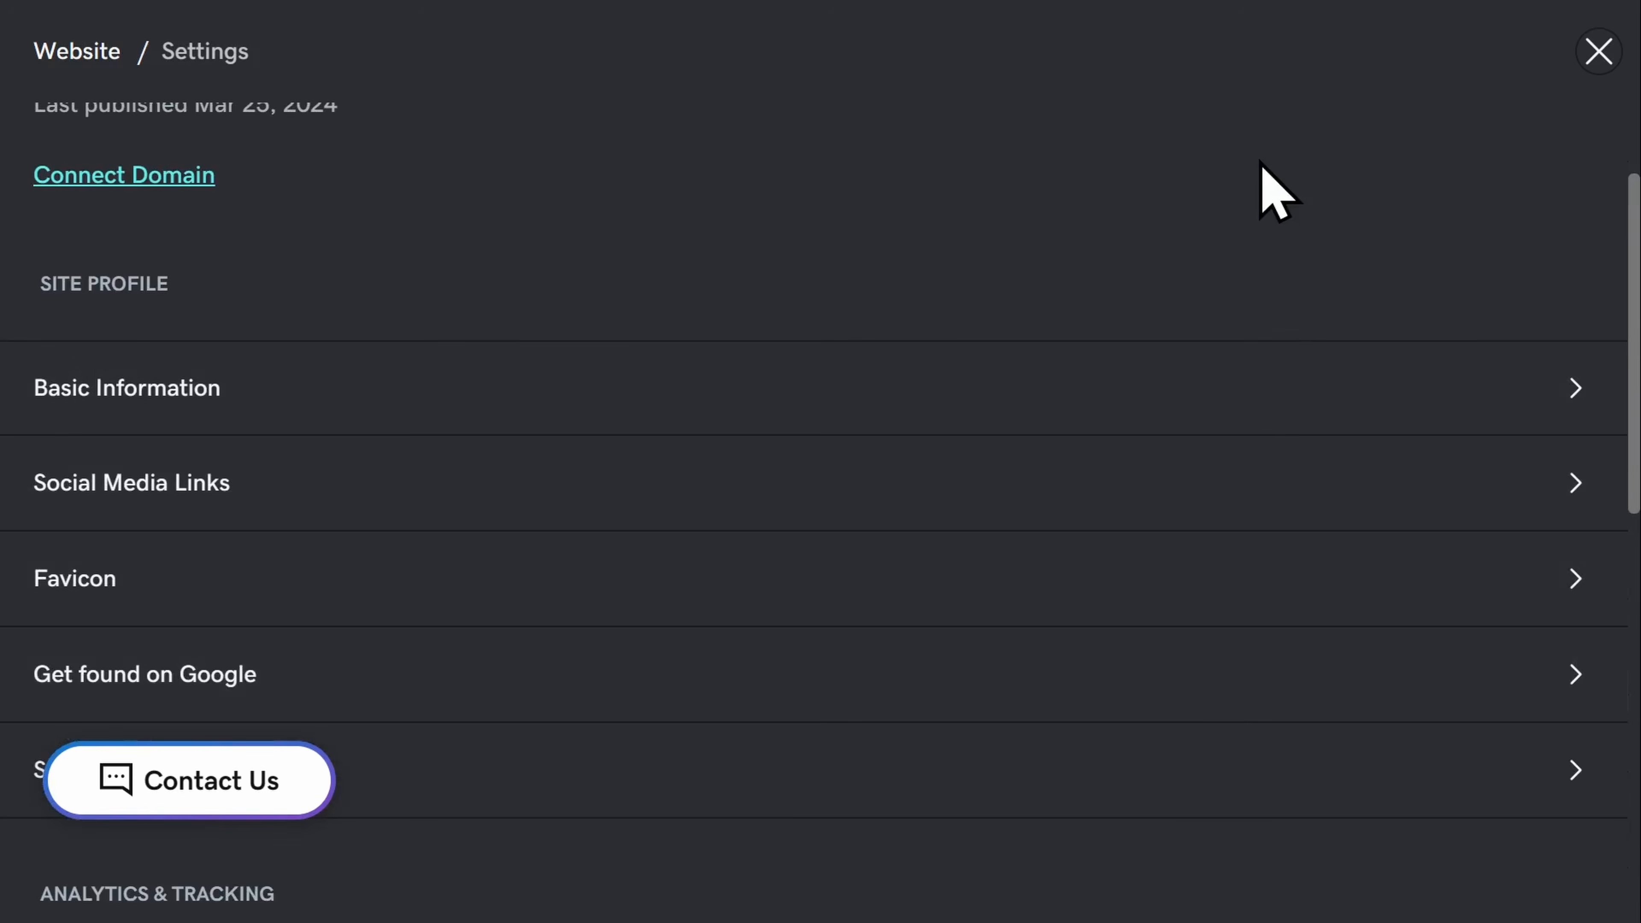
pyautogui.scroll(2, 1261, 163)
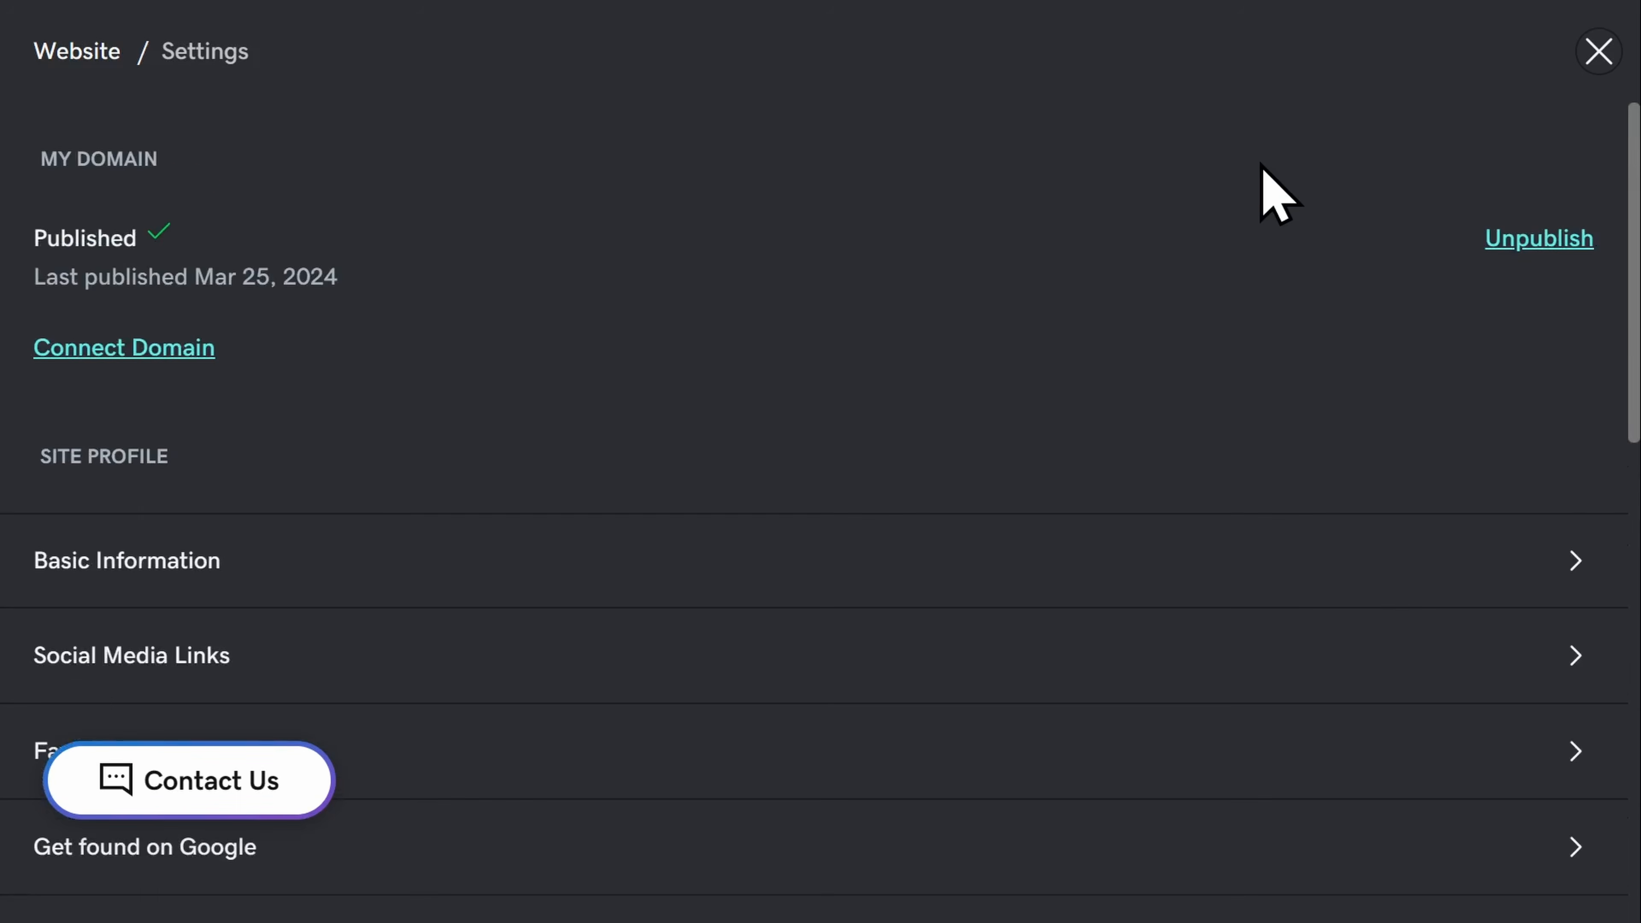